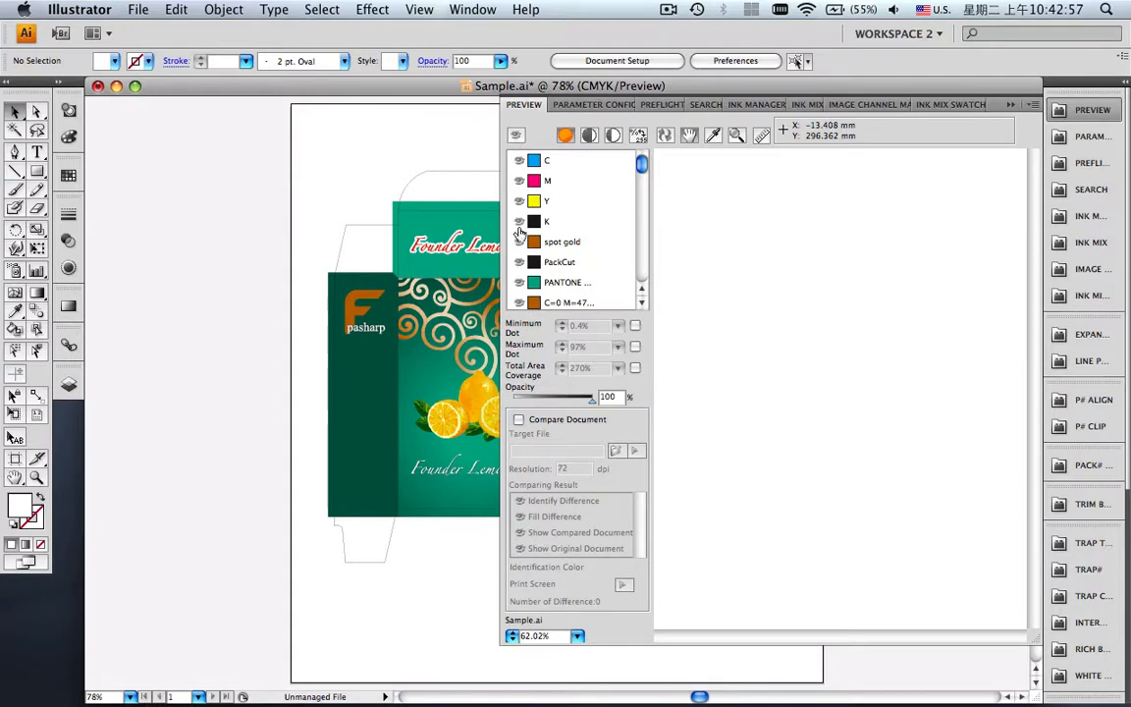
Preview the PANTONE, Y and C separations together, then restore all inks in the preview.
left_click(519, 283)
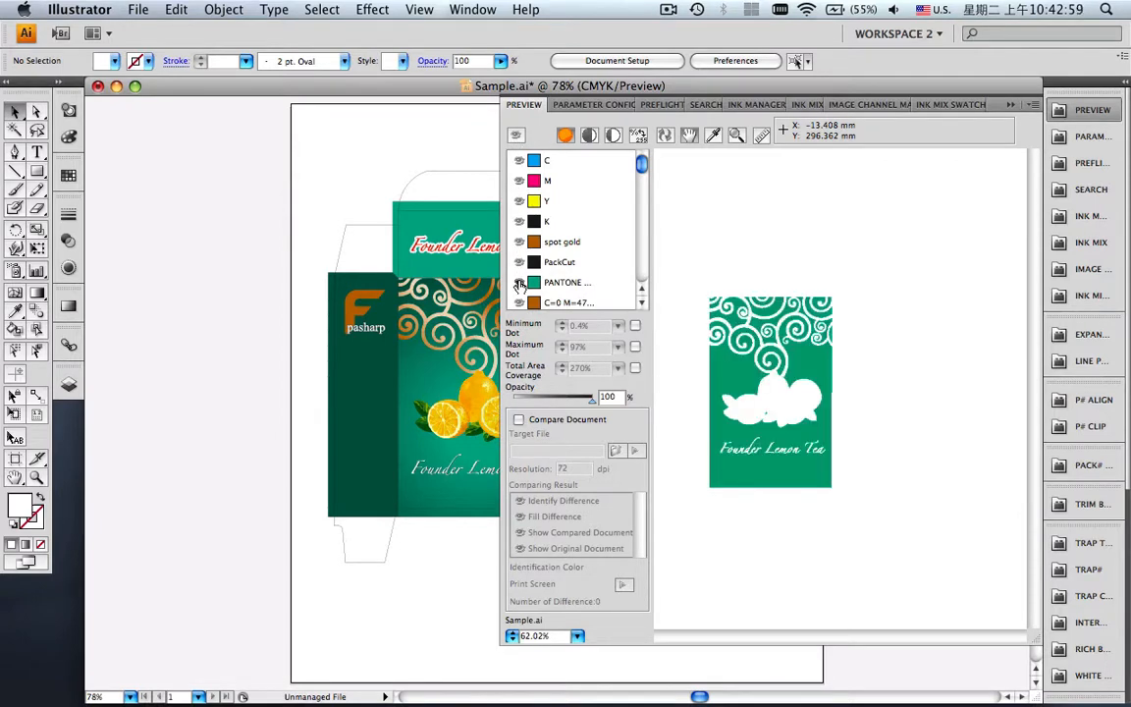
left_click(519, 202)
left_click(520, 162)
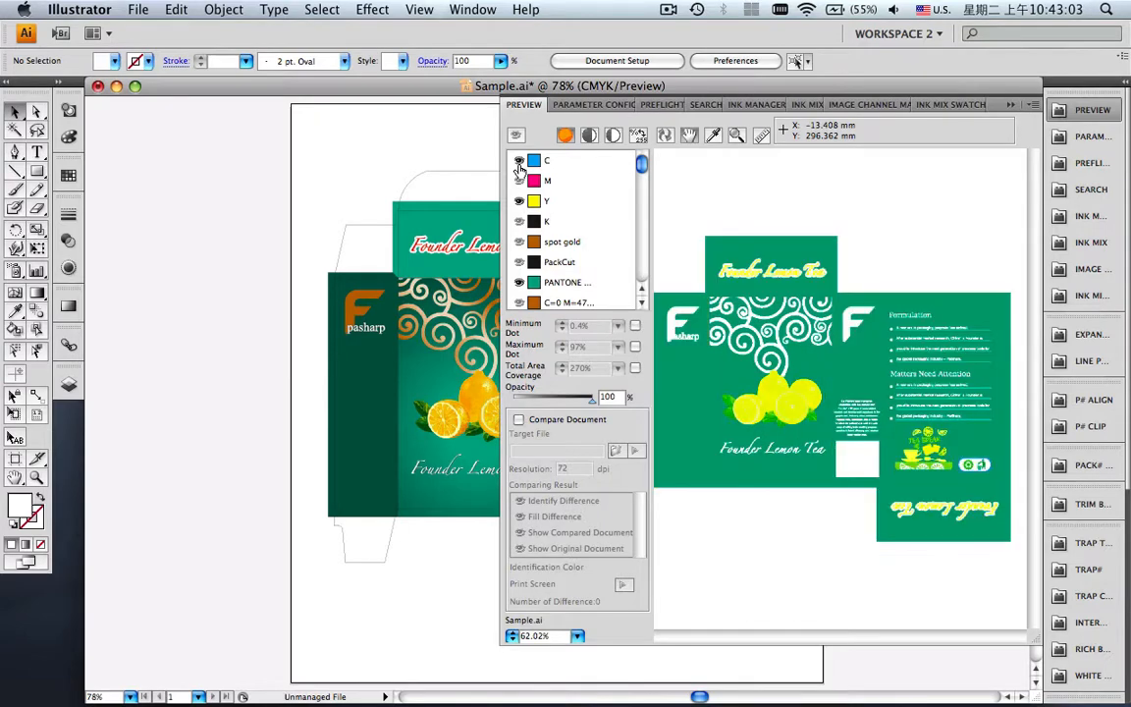
left_click(516, 136)
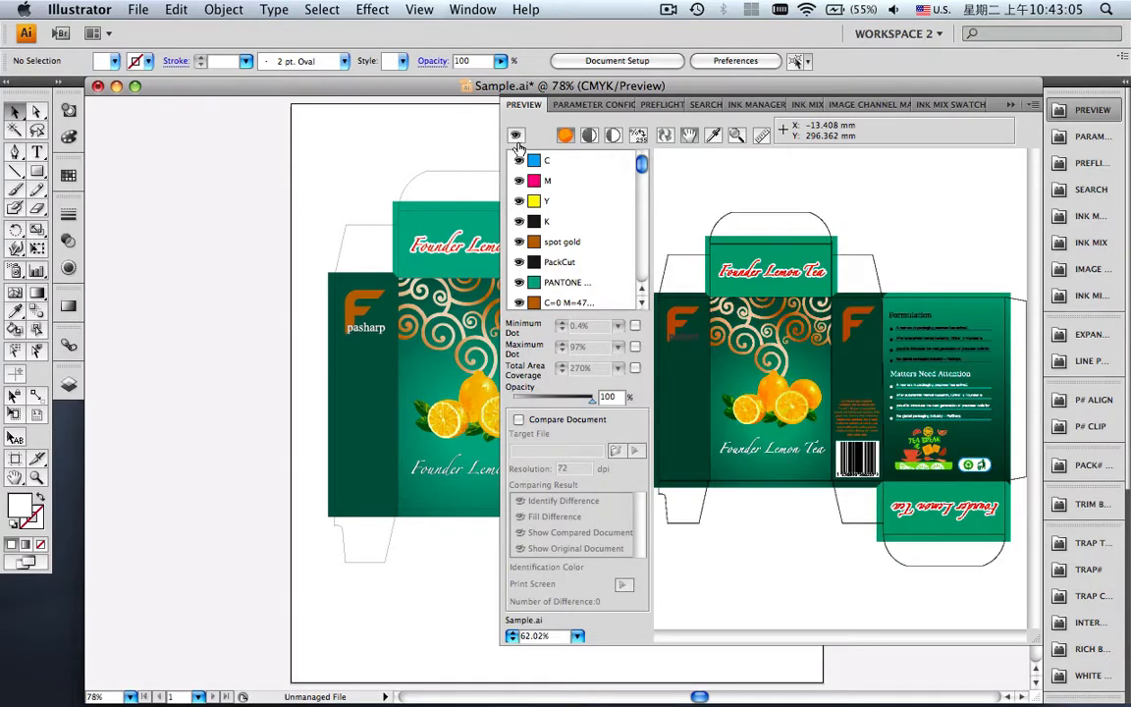
Preview only the spot gold and C=0 M=47 inks of the carton, then restore all inks.
left_click(517, 139)
left_click(519, 243)
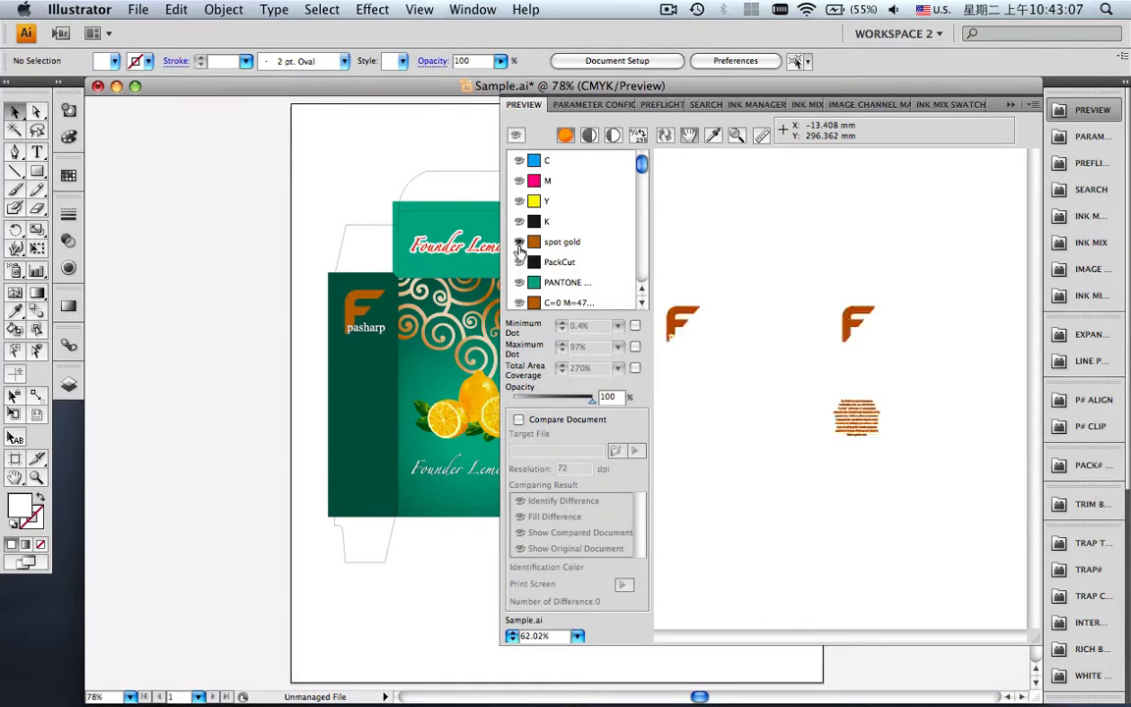
left_click(520, 303)
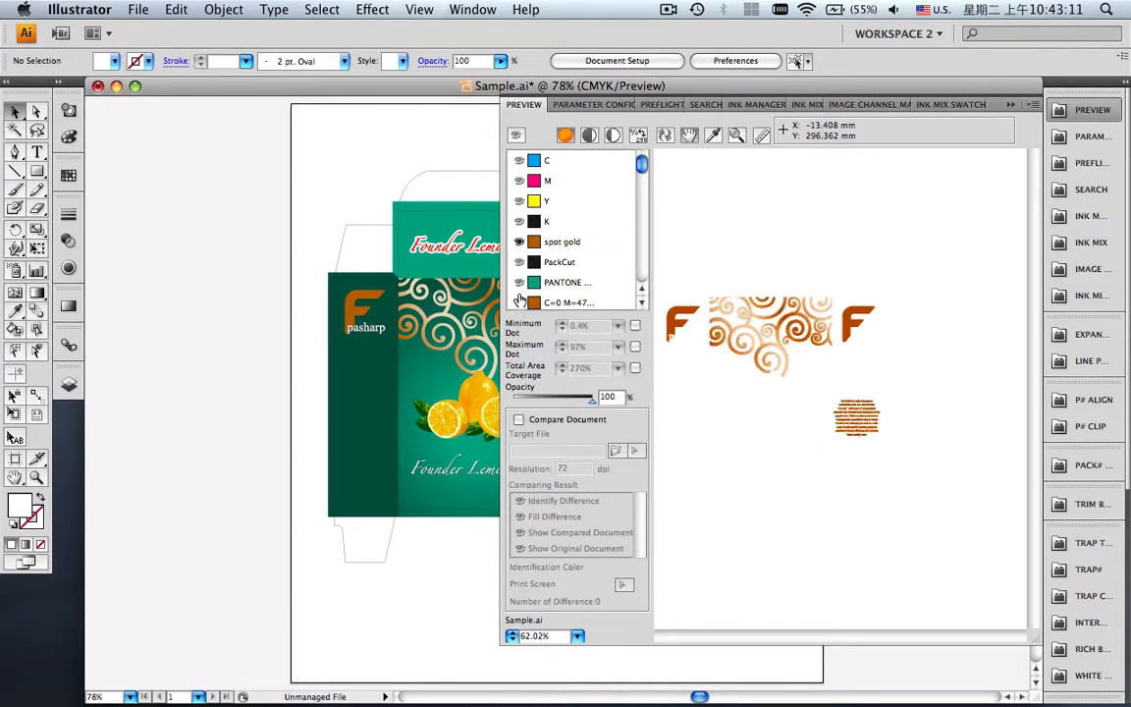
left_click(517, 139)
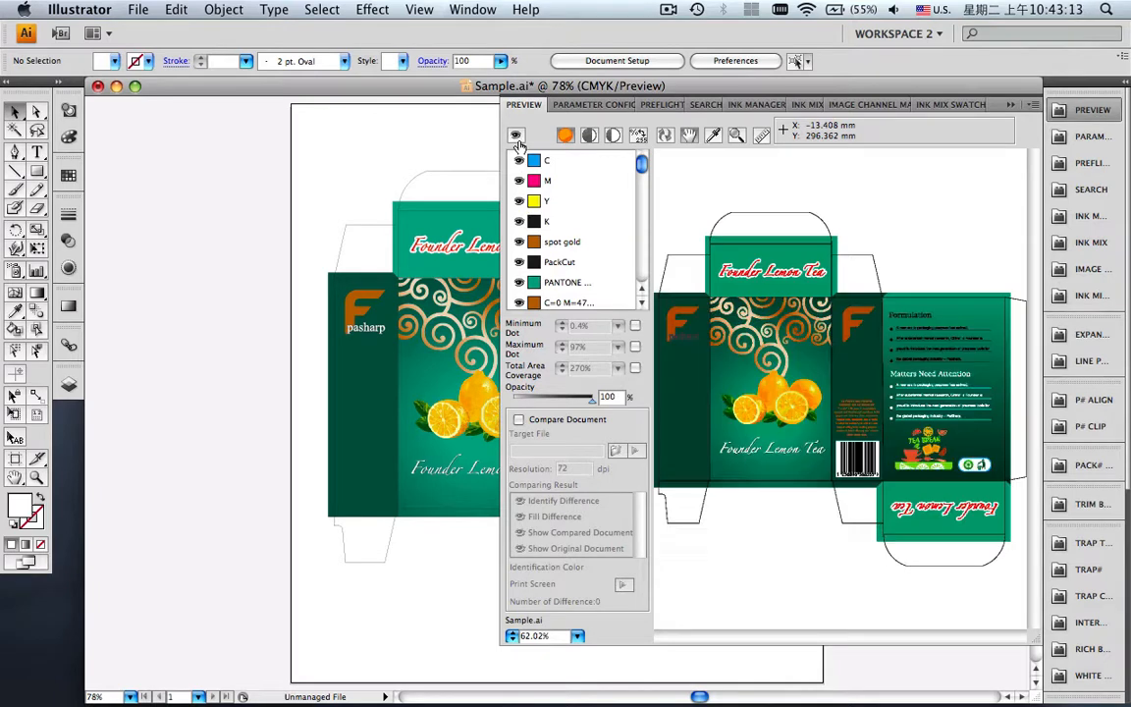
Sample the ink percentages of the green recycling symbol and the trash-bin figure, then fit the carton in the preview.
left_click(736, 138)
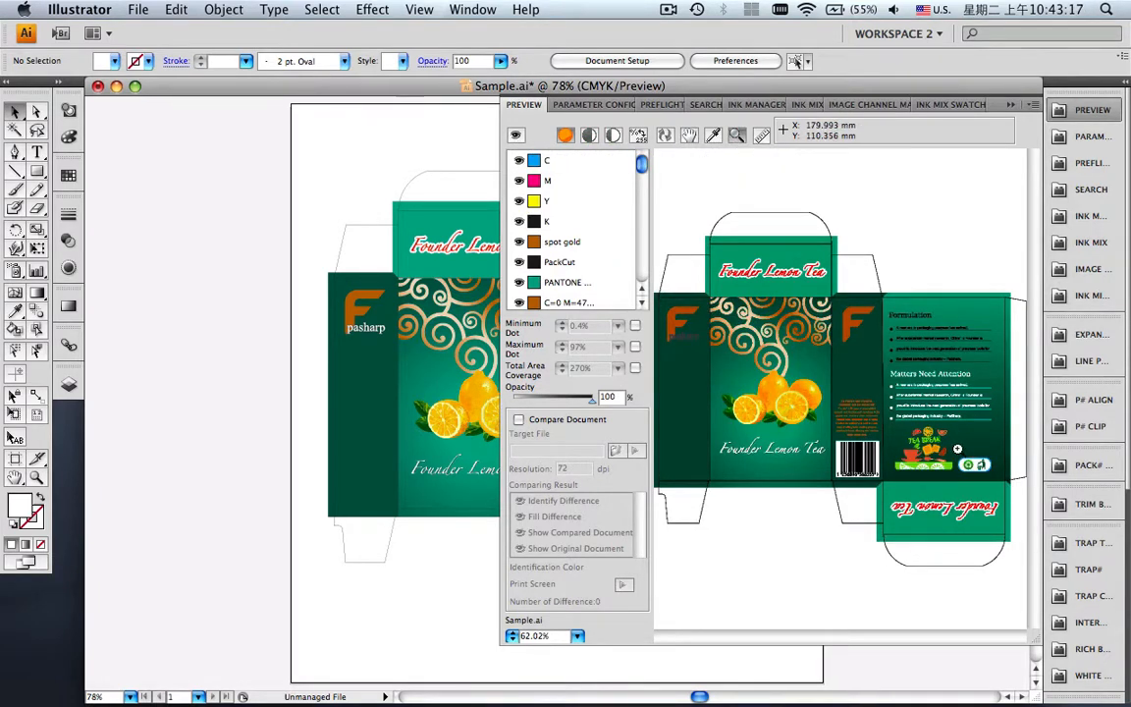
left_click_drag(978, 468, 1000, 483)
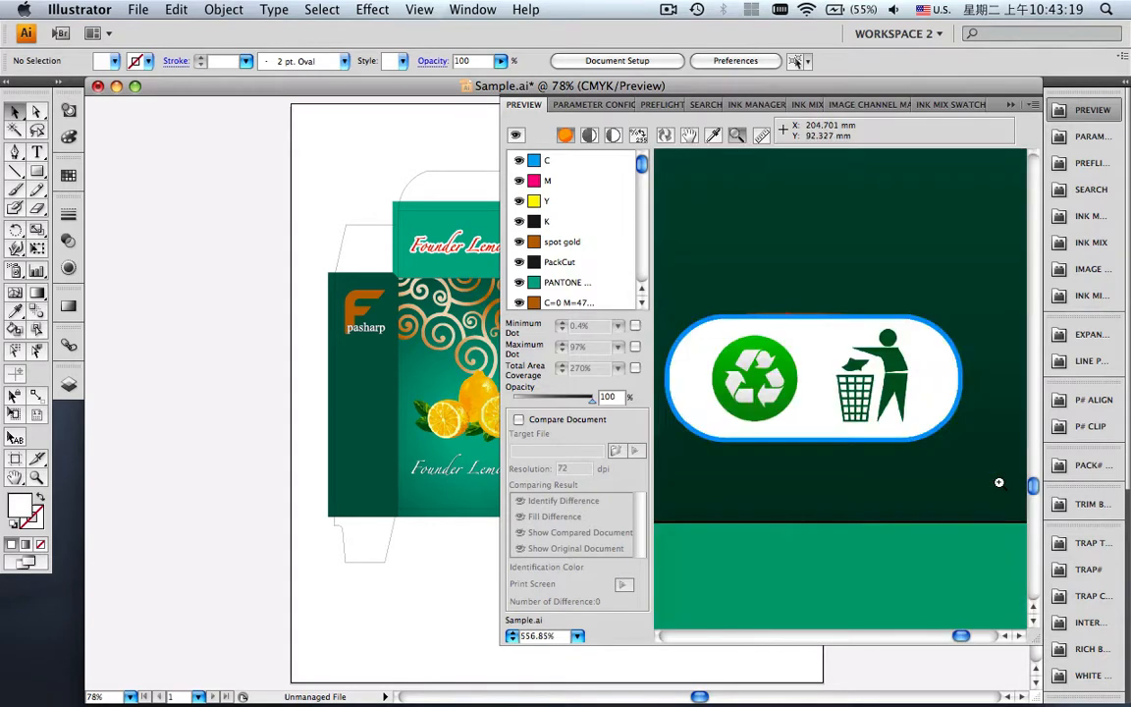
left_click(712, 137)
left_click(761, 335)
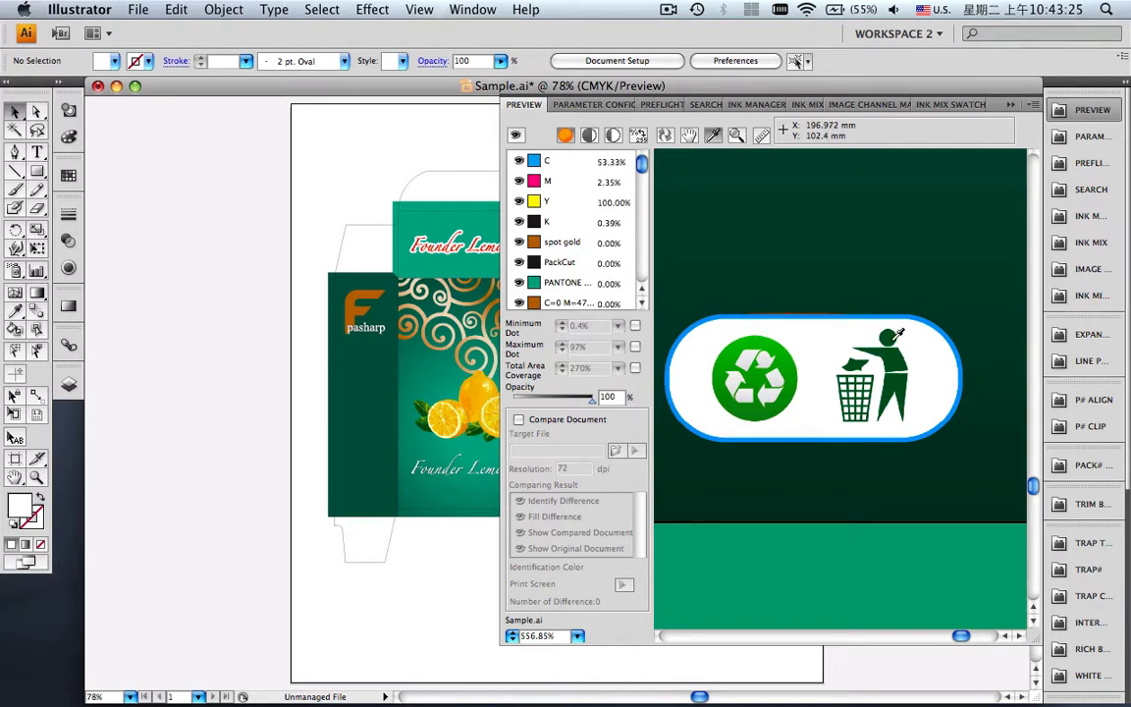
left_click(895, 336)
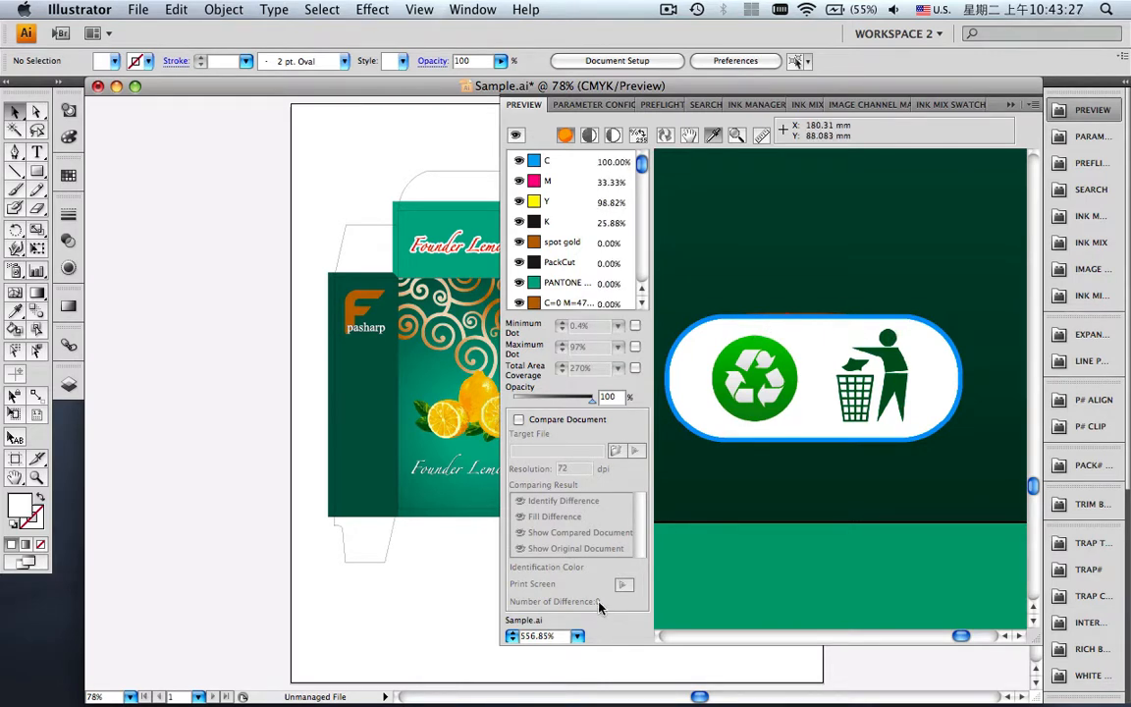
left_click(577, 636)
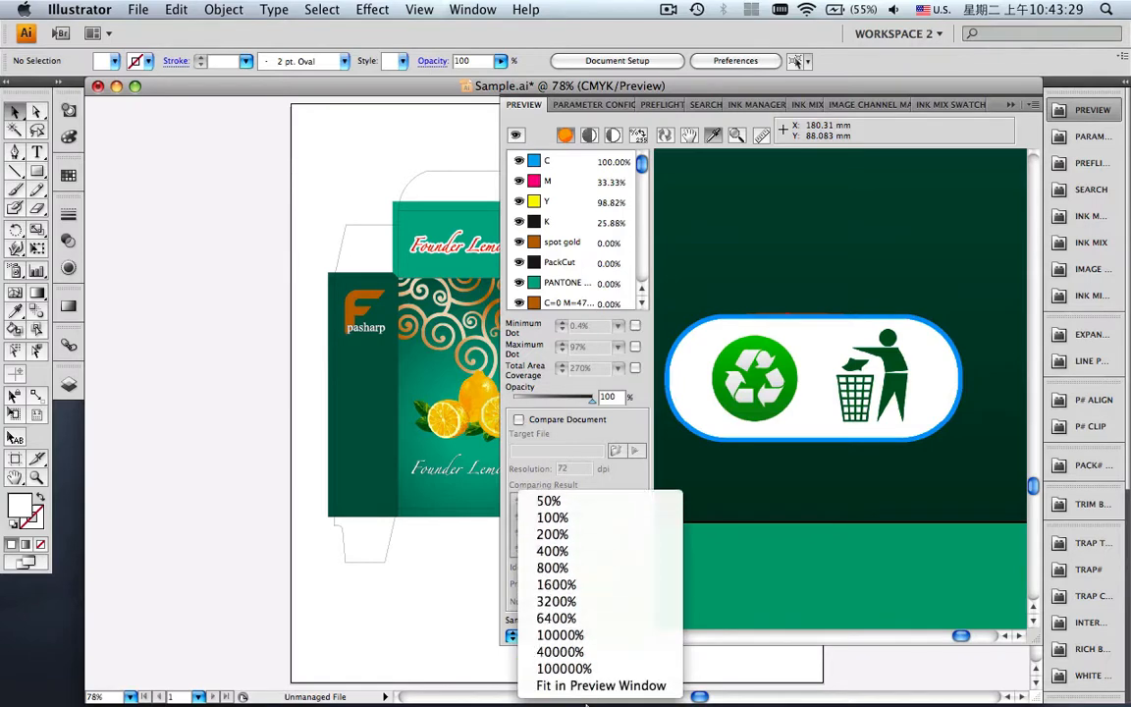
left_click(592, 686)
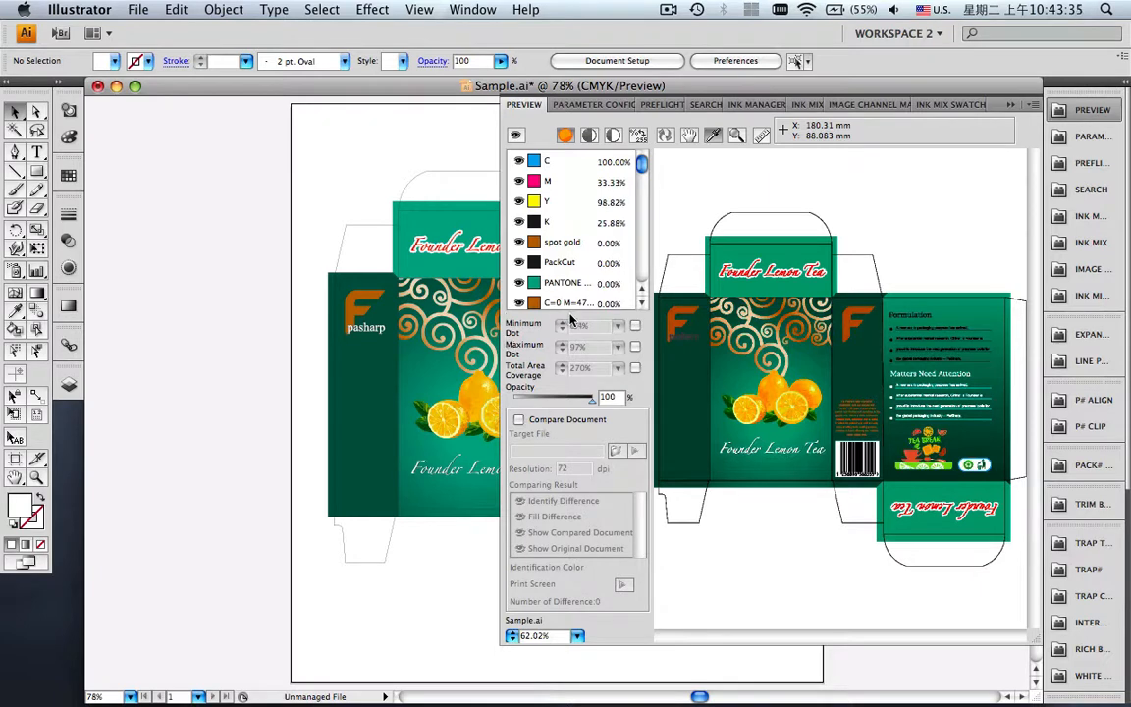
Run the Minimum Dot check at 5% and compare the flagged areas around the lemons with the normal preview.
left_click(635, 327)
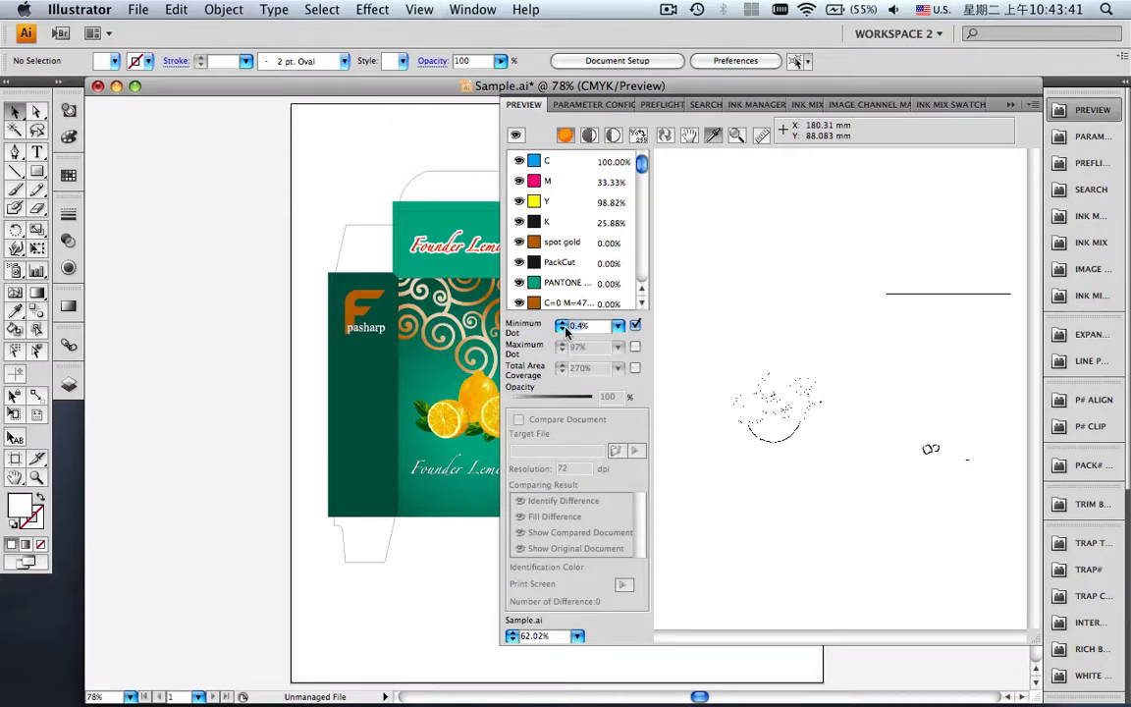
type("5")
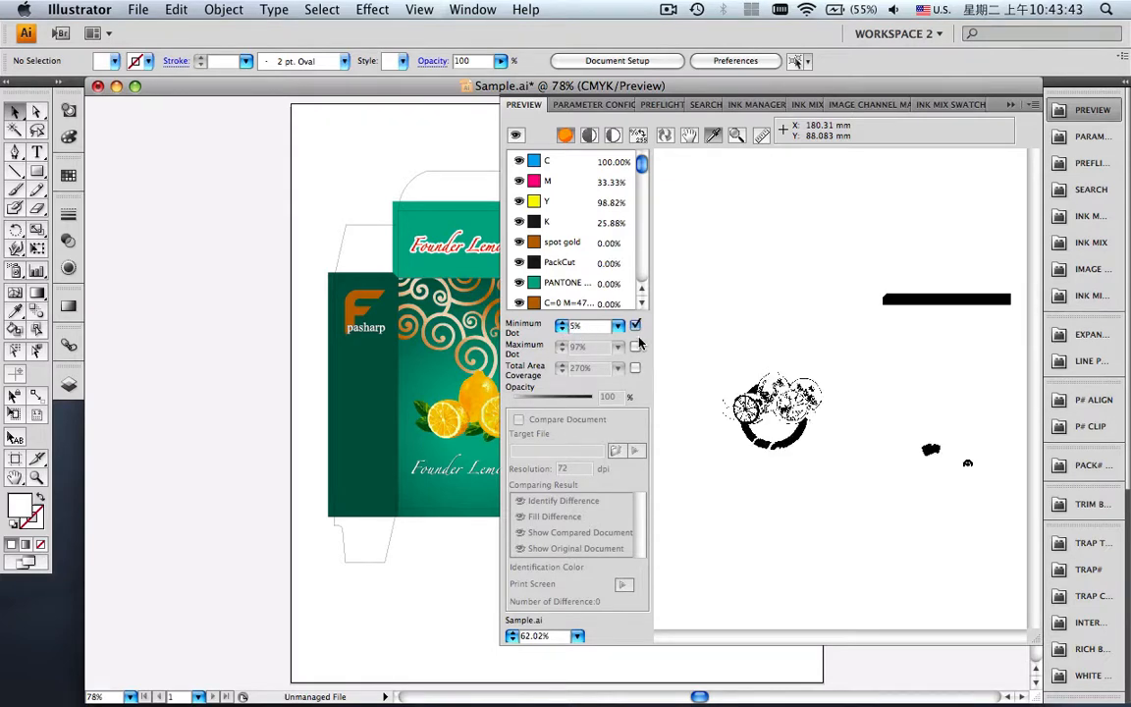
left_click(736, 136)
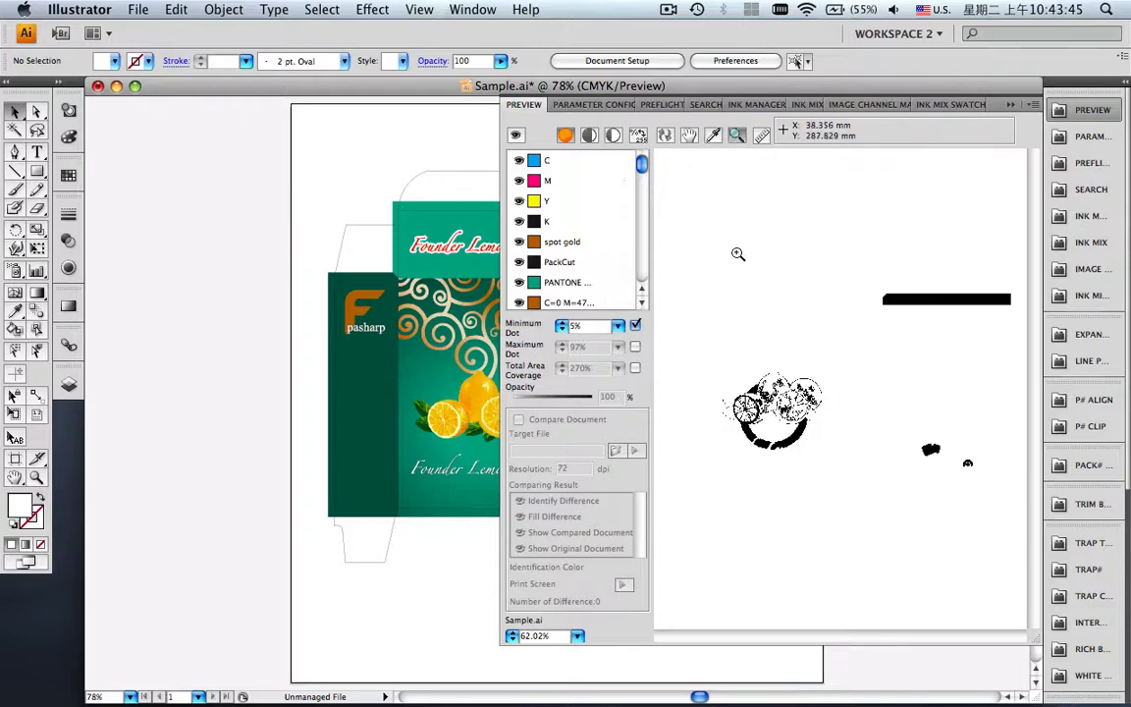
left_click_drag(717, 361, 839, 469)
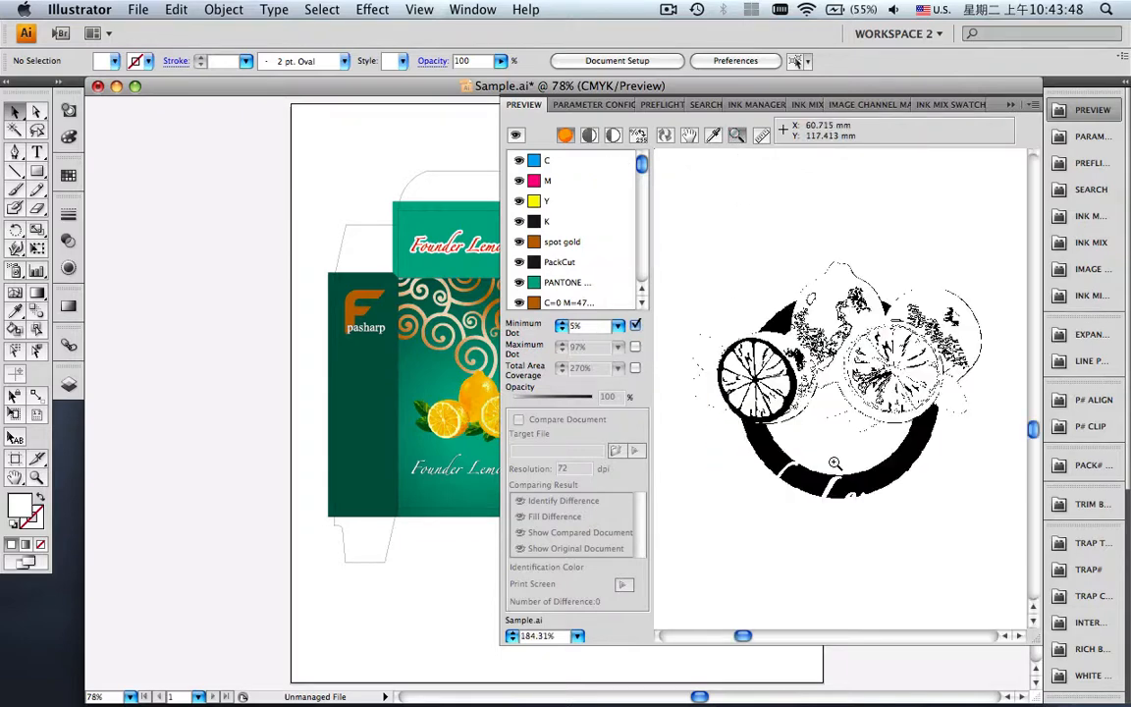
left_click(636, 326)
left_click(636, 326)
left_click(578, 636)
left_click(580, 634)
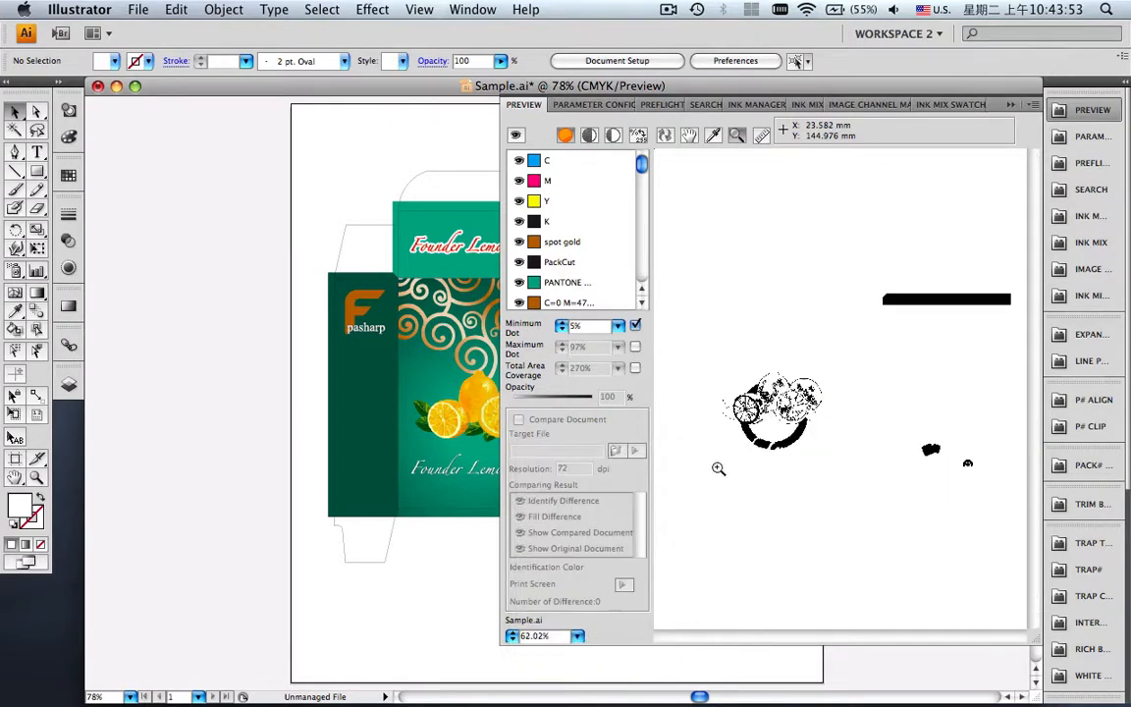
Compare the flagged strip along the upper edge of the back panel with the normal preview.
left_click_drag(857, 282, 1028, 344)
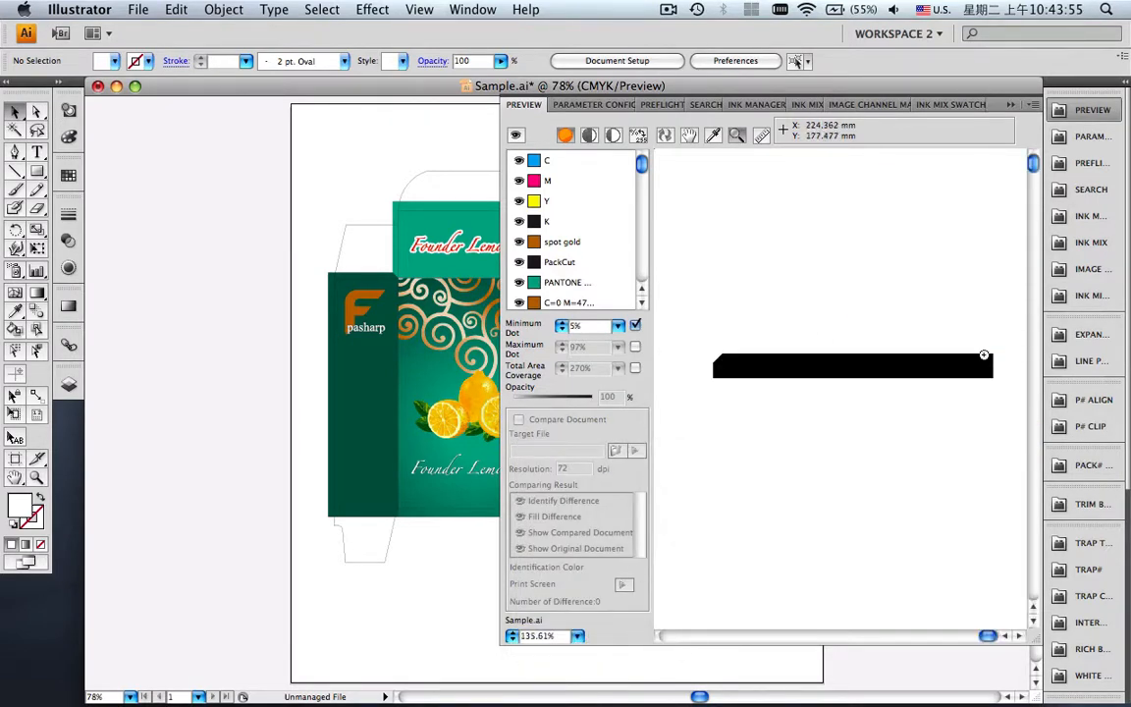
left_click(636, 326)
left_click(636, 326)
left_click(577, 636)
left_click(577, 636)
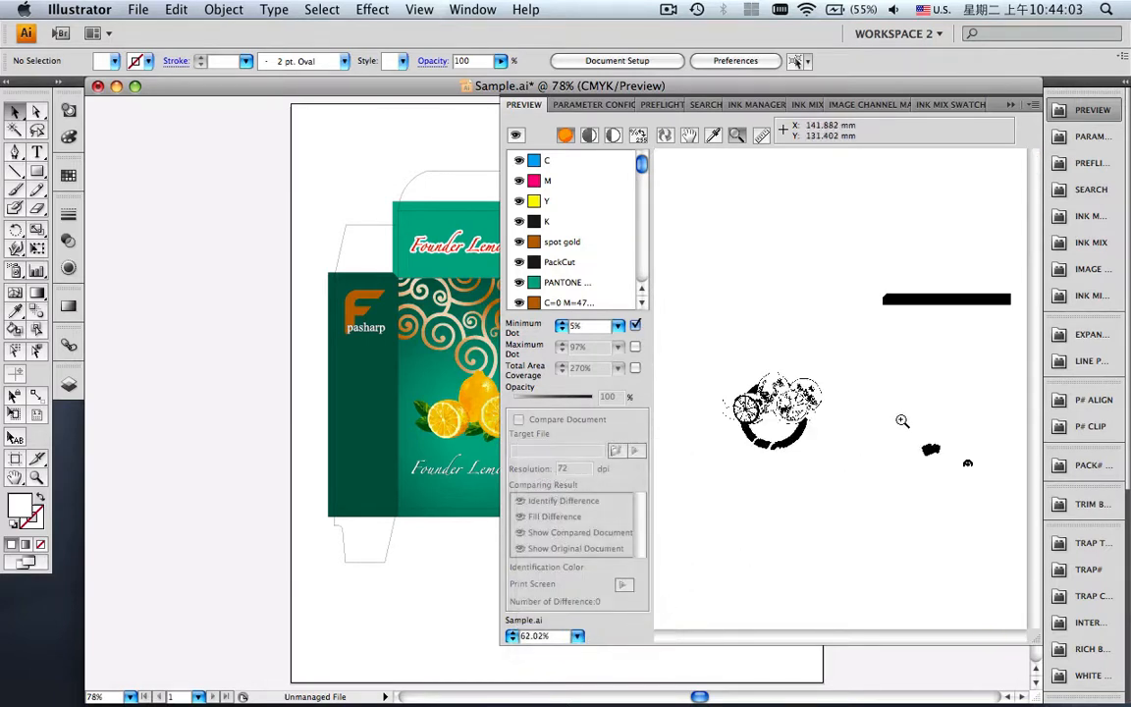
Compare the flagged Tea Break and recycling graphics with the normal preview, then turn off the Minimum Dot check.
left_click_drag(898, 416, 999, 499)
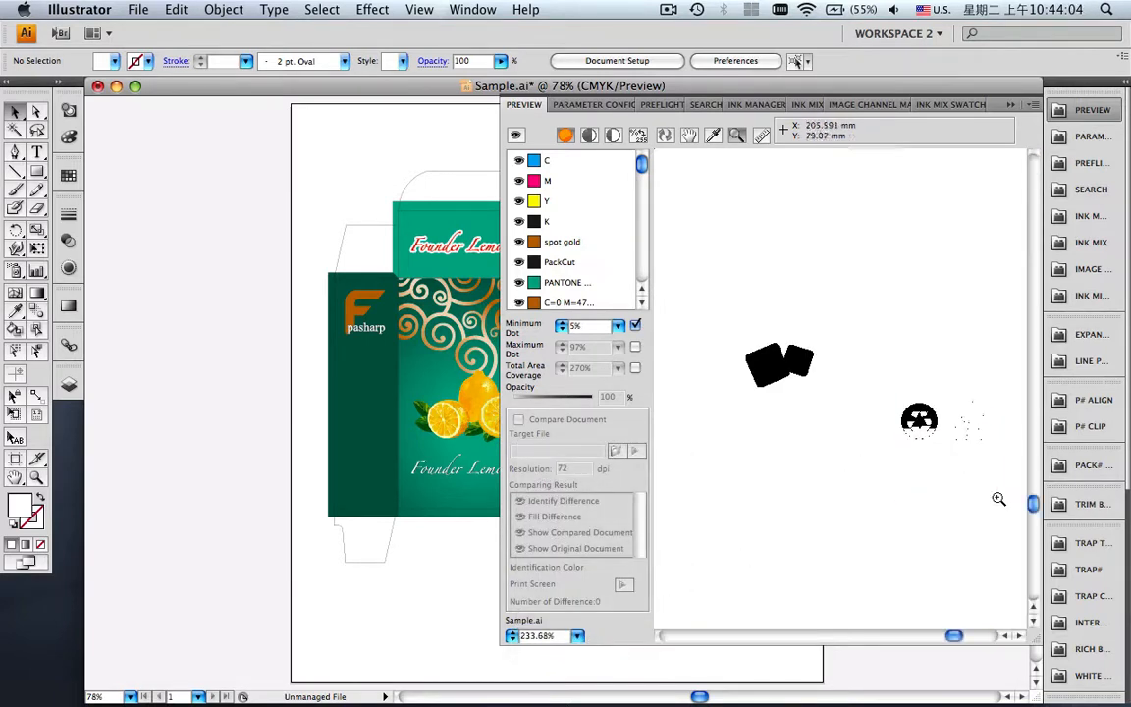
left_click(635, 327)
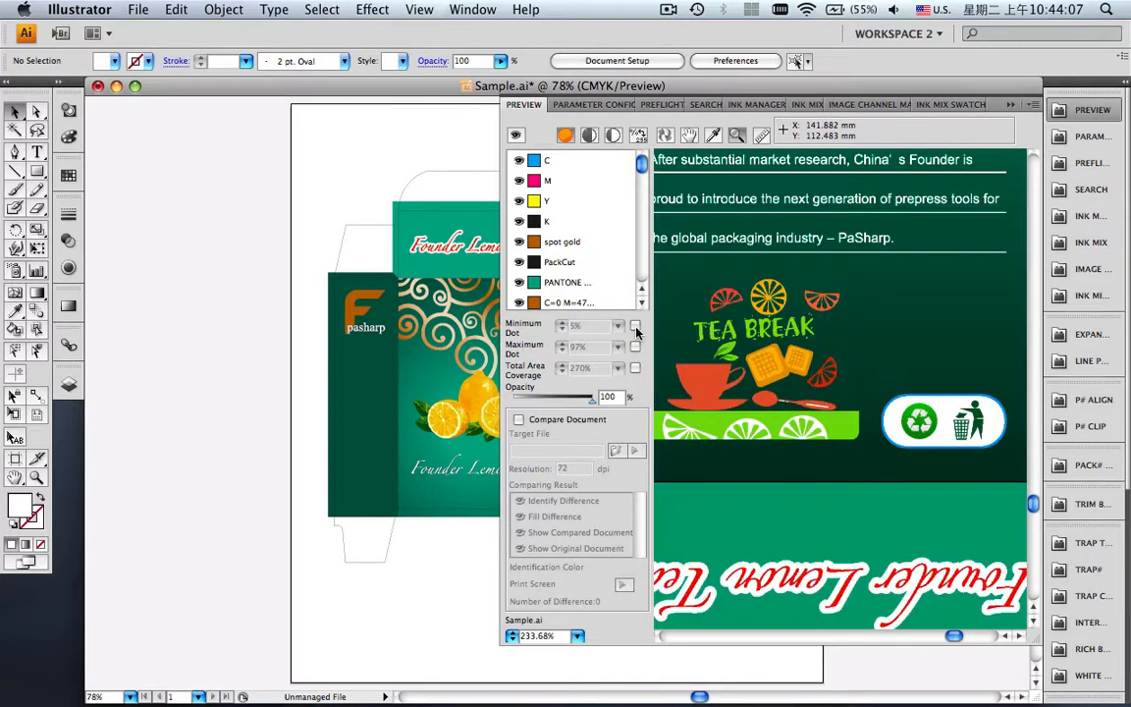
left_click(635, 327)
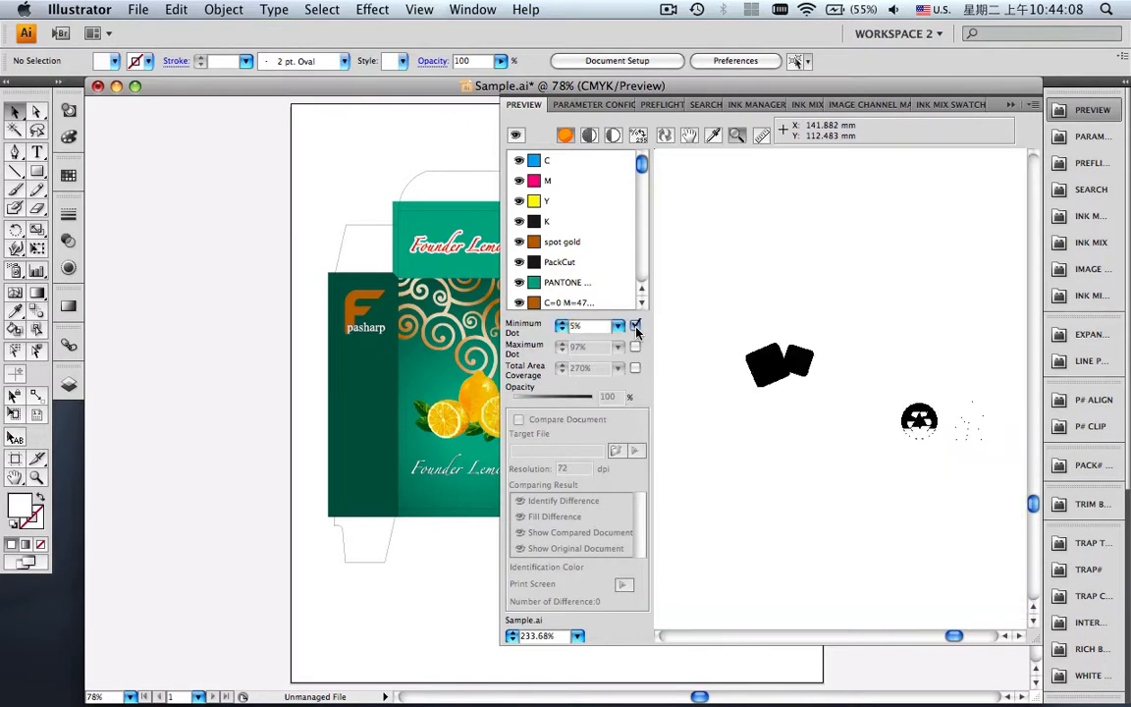
left_click(577, 636)
left_click(579, 634)
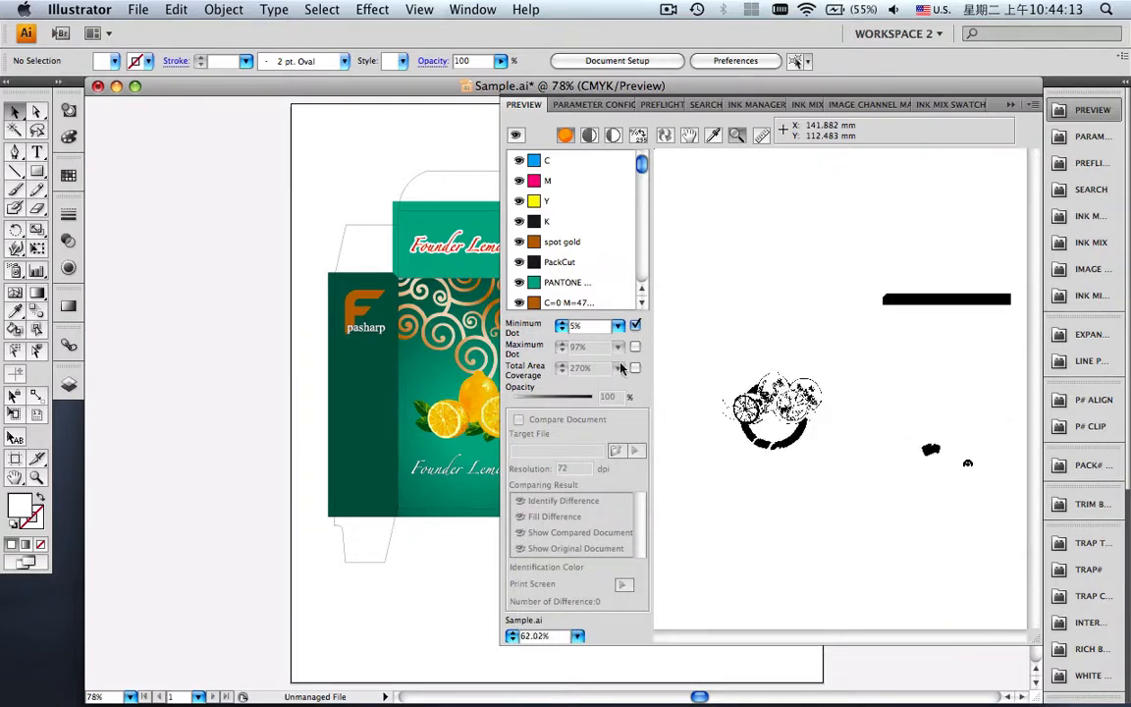
left_click(636, 327)
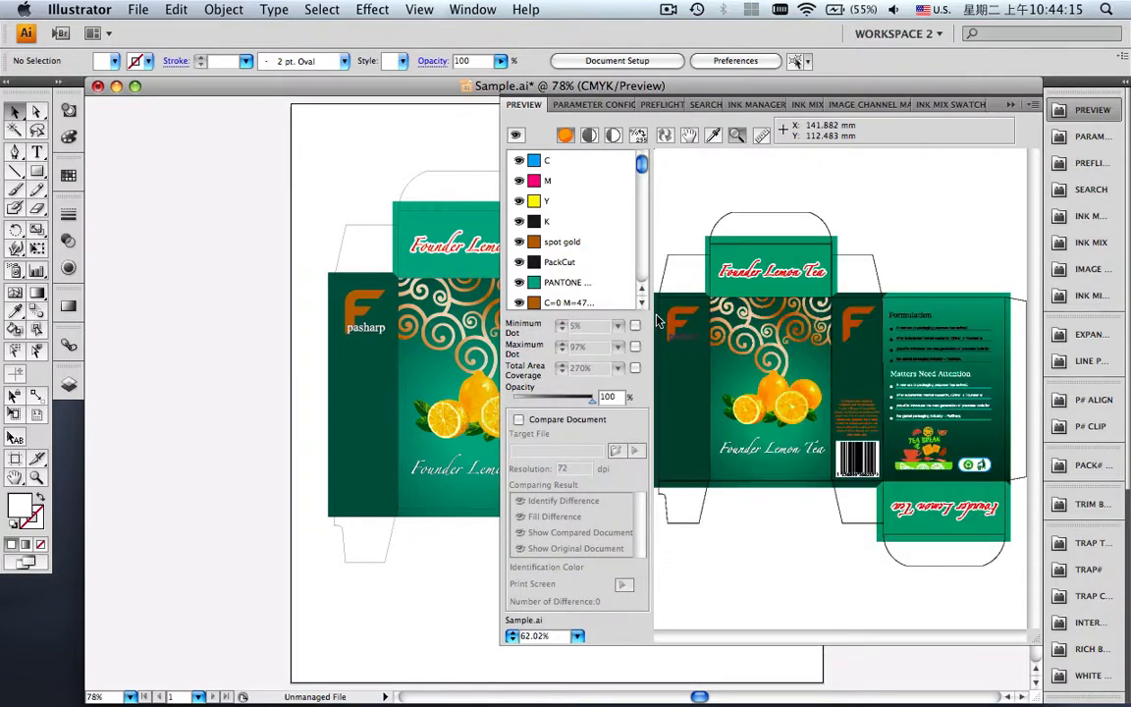
Create a process colour swatch C=100 M=0 Y=59 K=0 from the fill of the upper Founder Lemon Tea flap.
left_click(1010, 105)
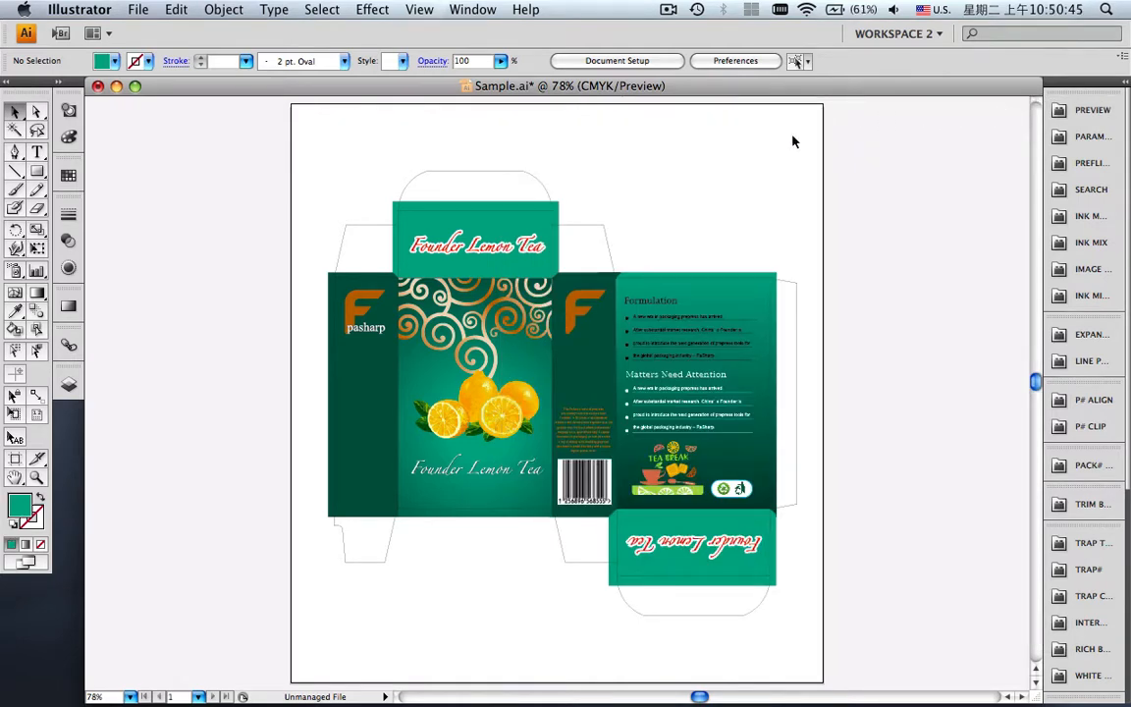
left_click(62, 88)
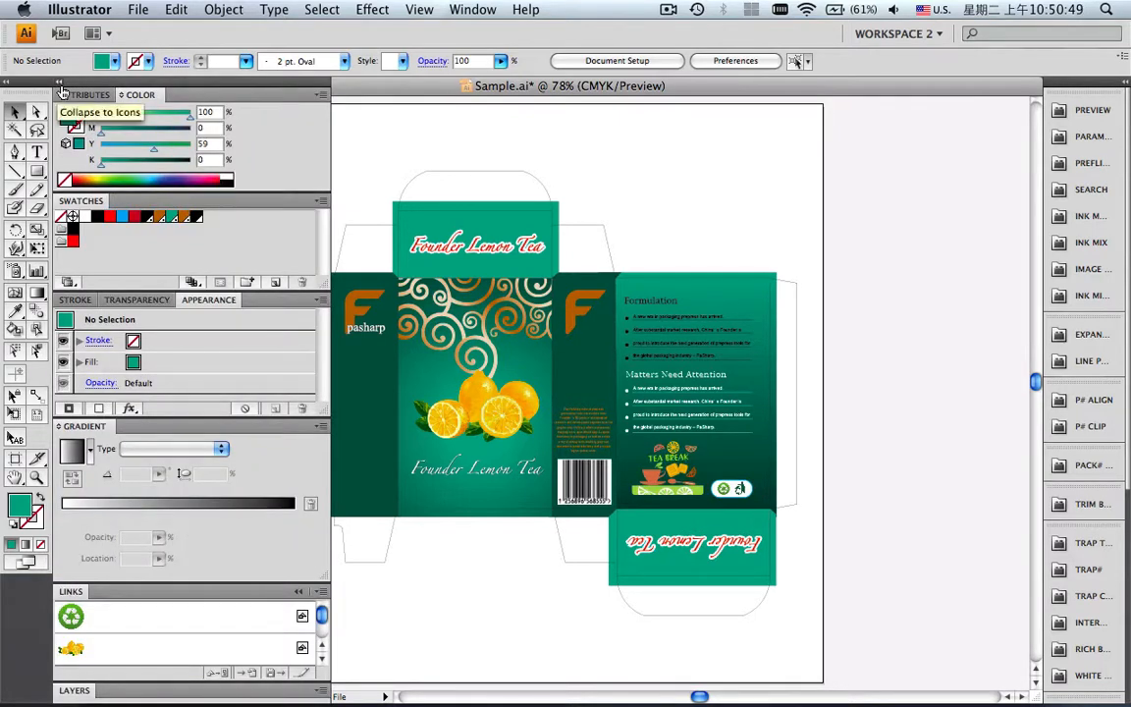
left_click(417, 226)
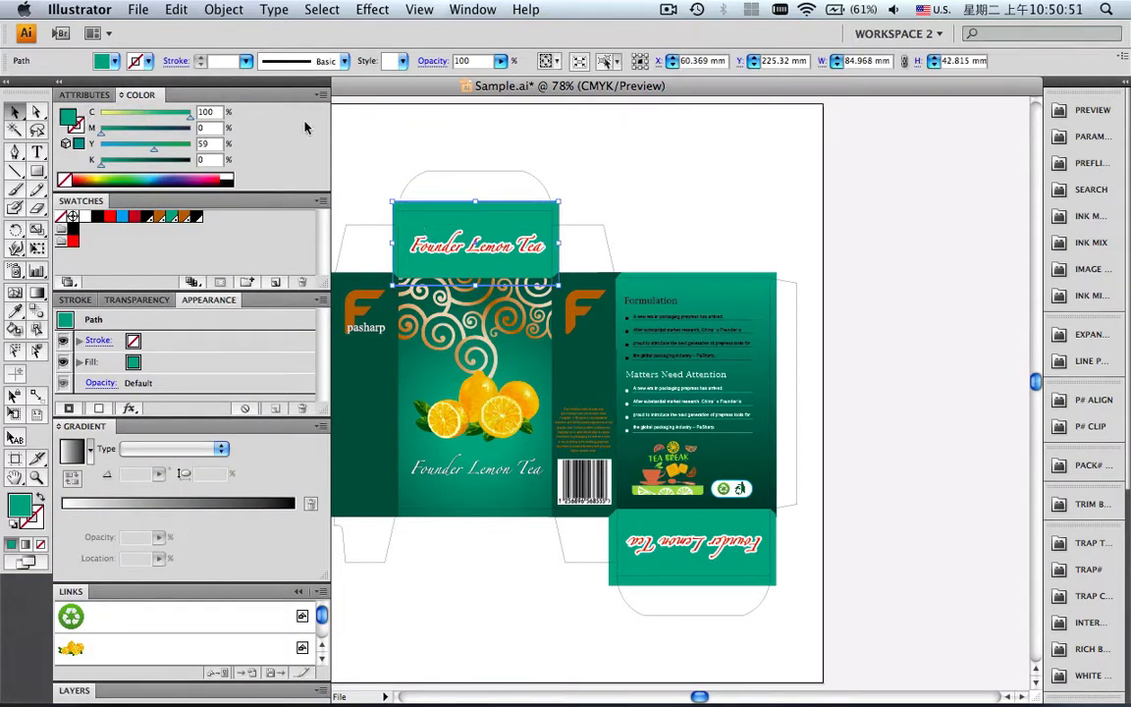
left_click(321, 97)
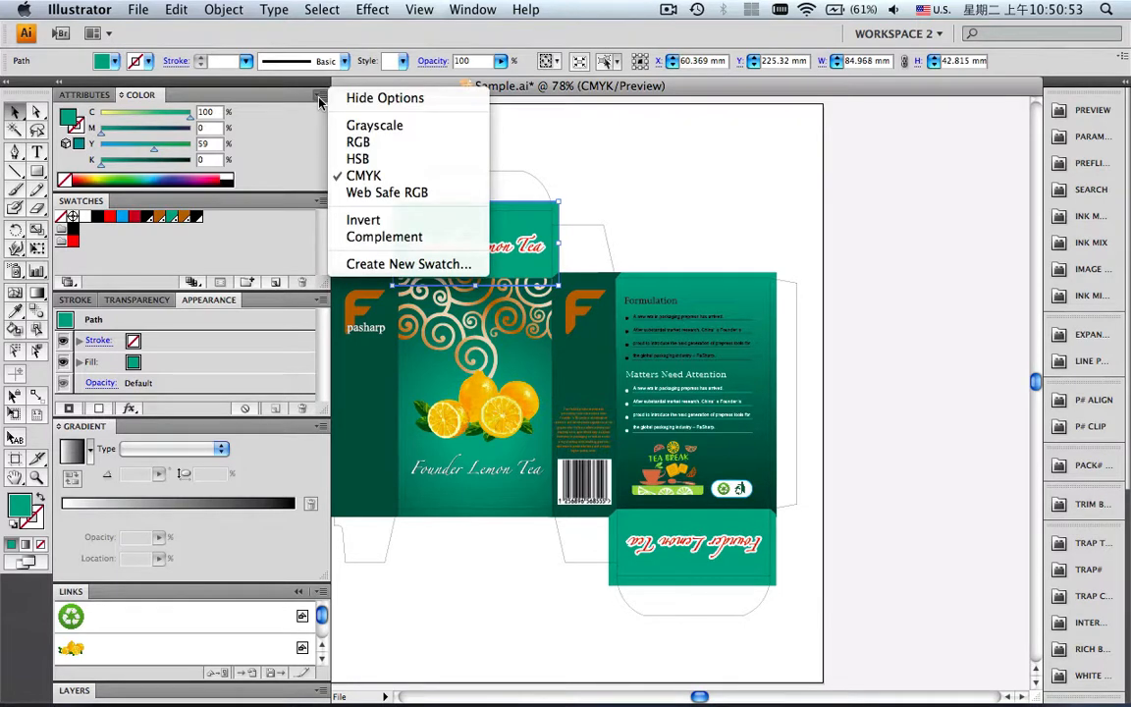
left_click(401, 264)
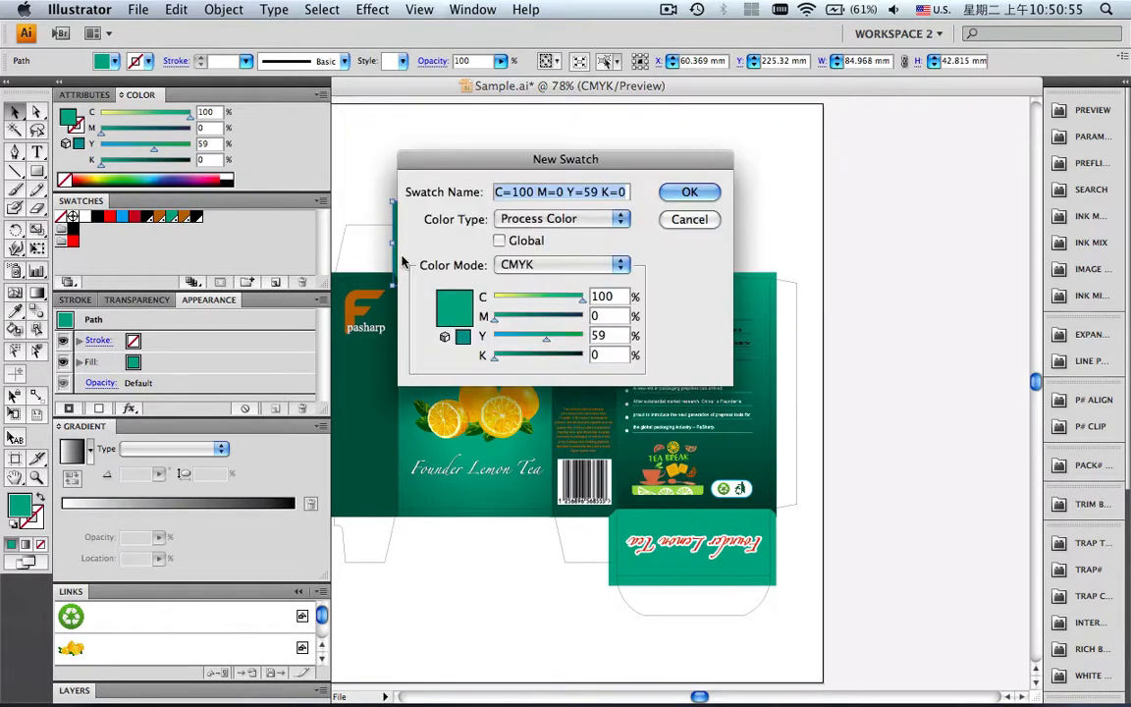
left_click(689, 193)
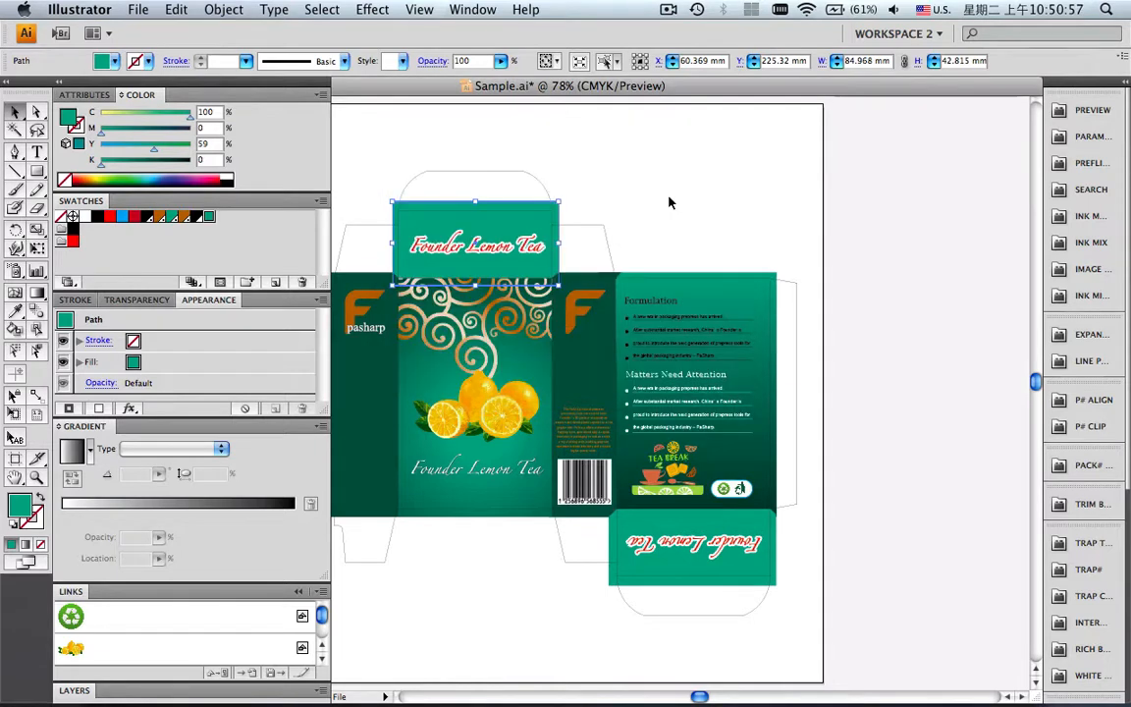
Search for objects by Color using the new green swatch as the condition, and select all matching objects.
left_click(1089, 190)
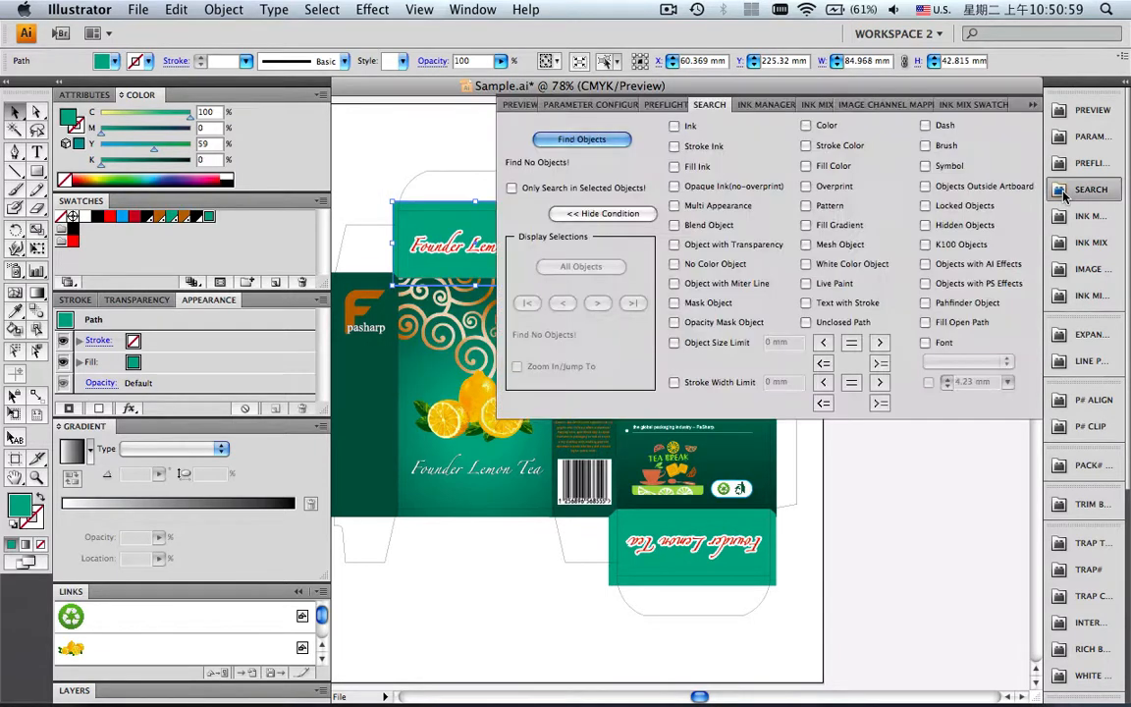
left_click(804, 124)
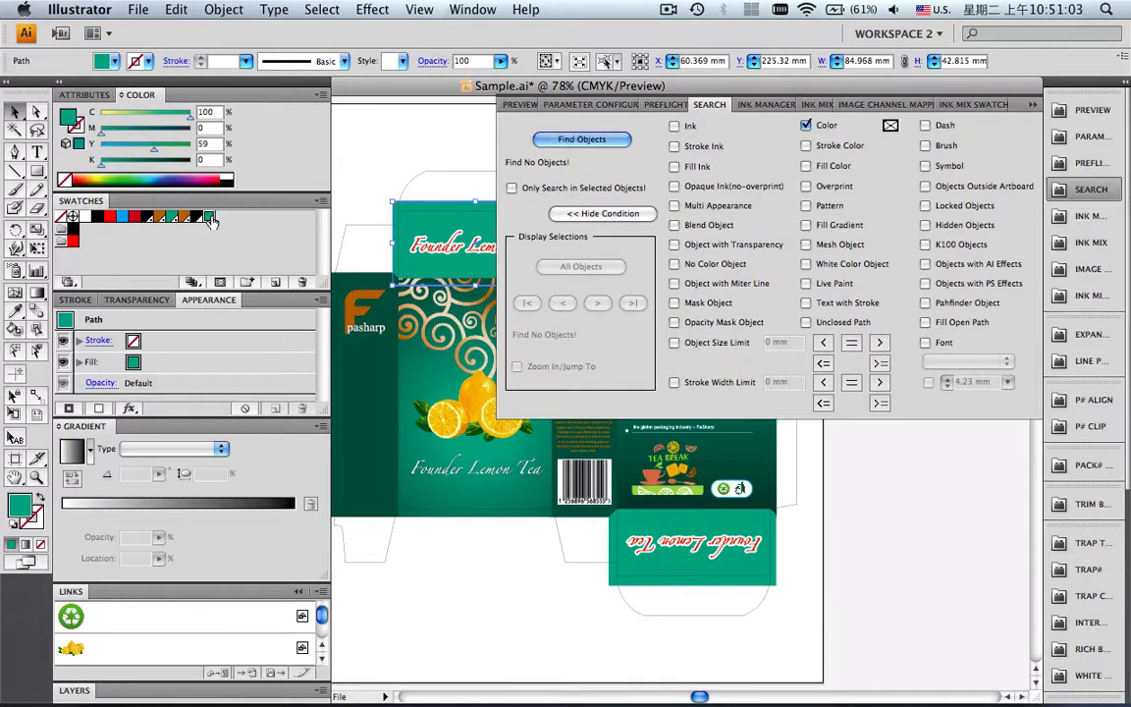
left_click_drag(209, 220, 890, 125)
left_click(581, 139)
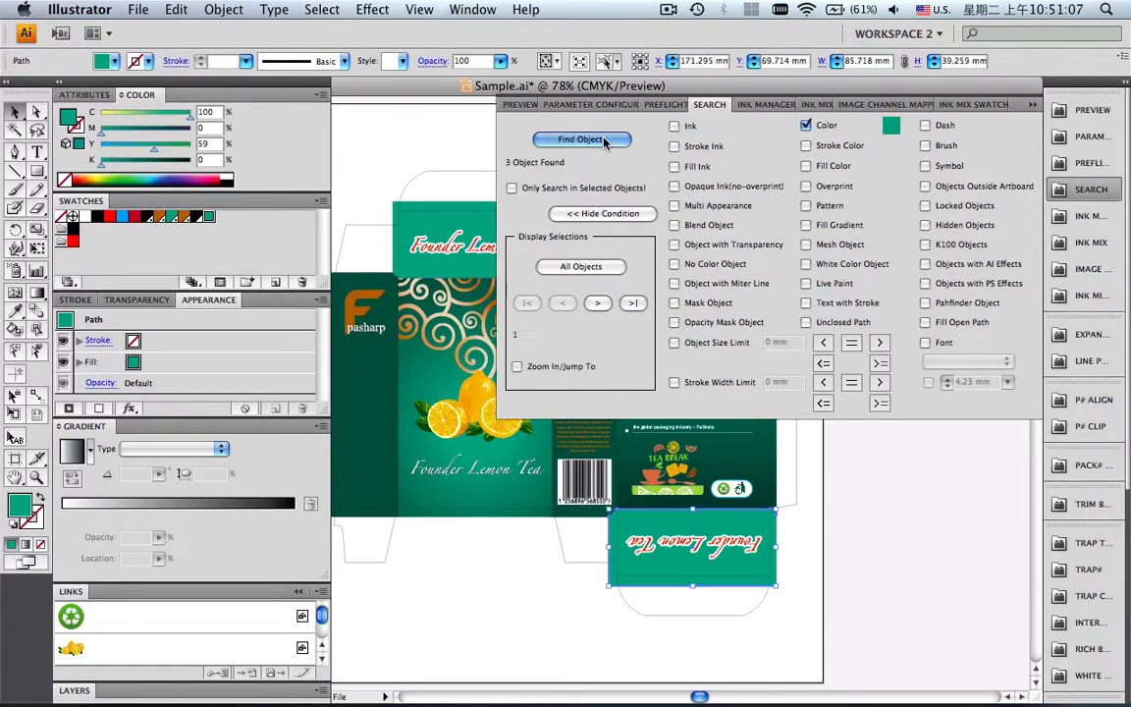
left_click(603, 213)
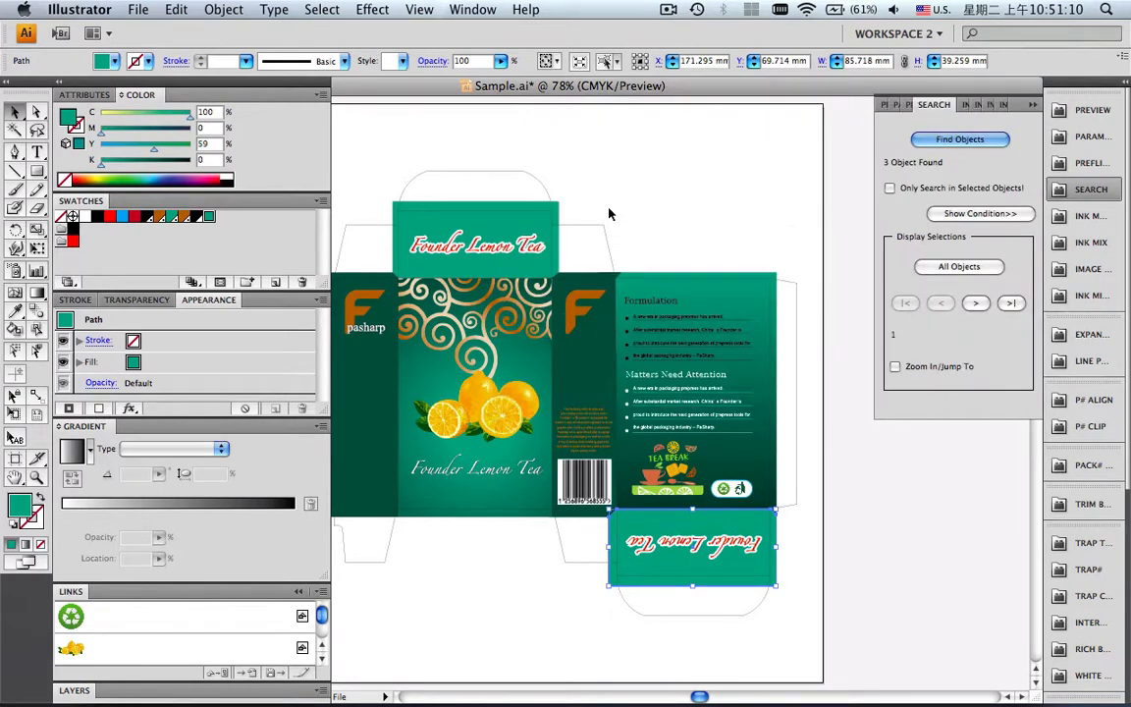
left_click(938, 272)
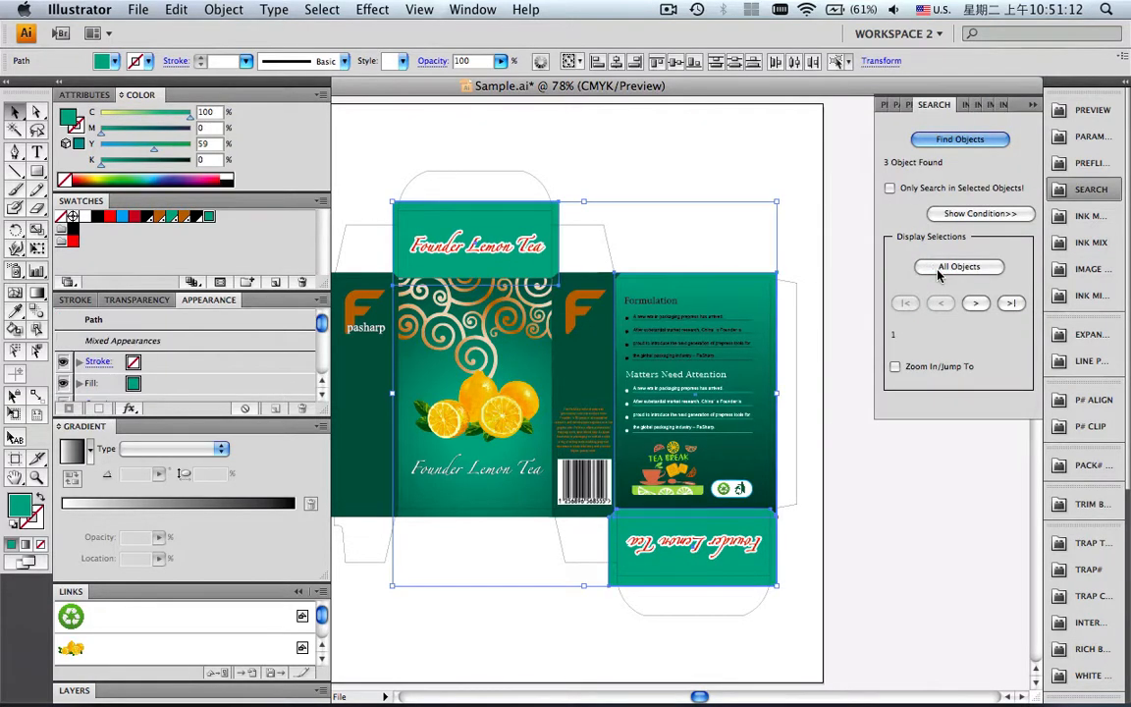
Recolour the found upper Founder Lemon Tea flap and the back panel's solid green fill with the PANTONE Green C spot swatch.
left_click(974, 304)
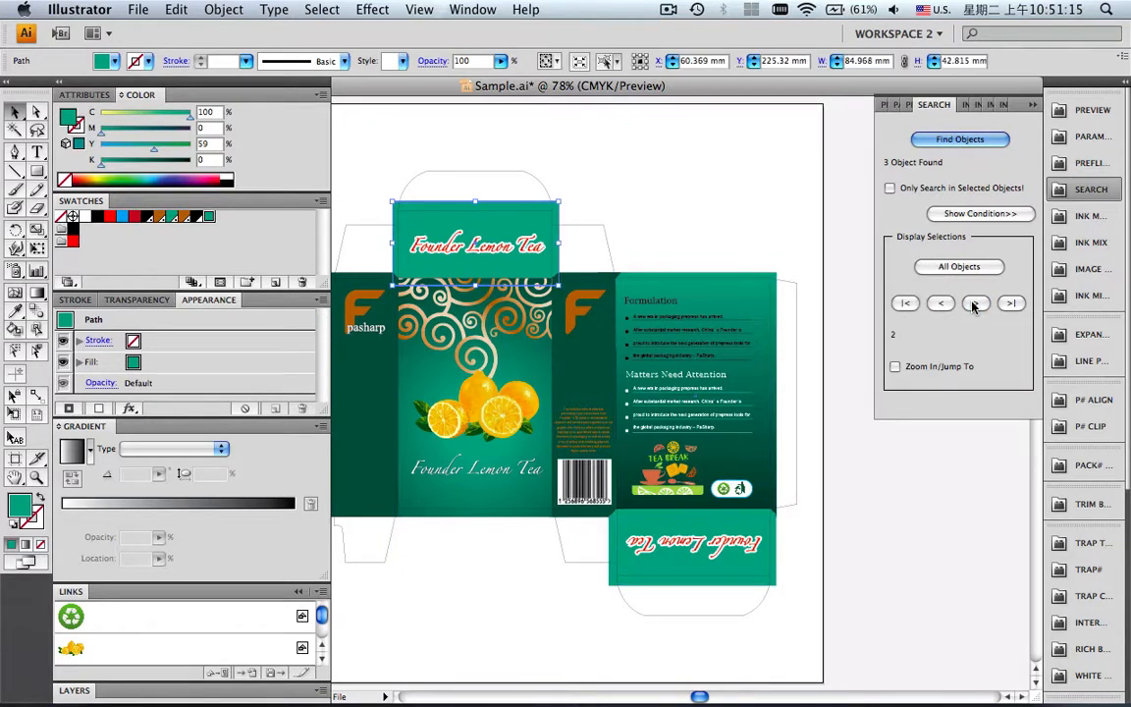
left_click(172, 218)
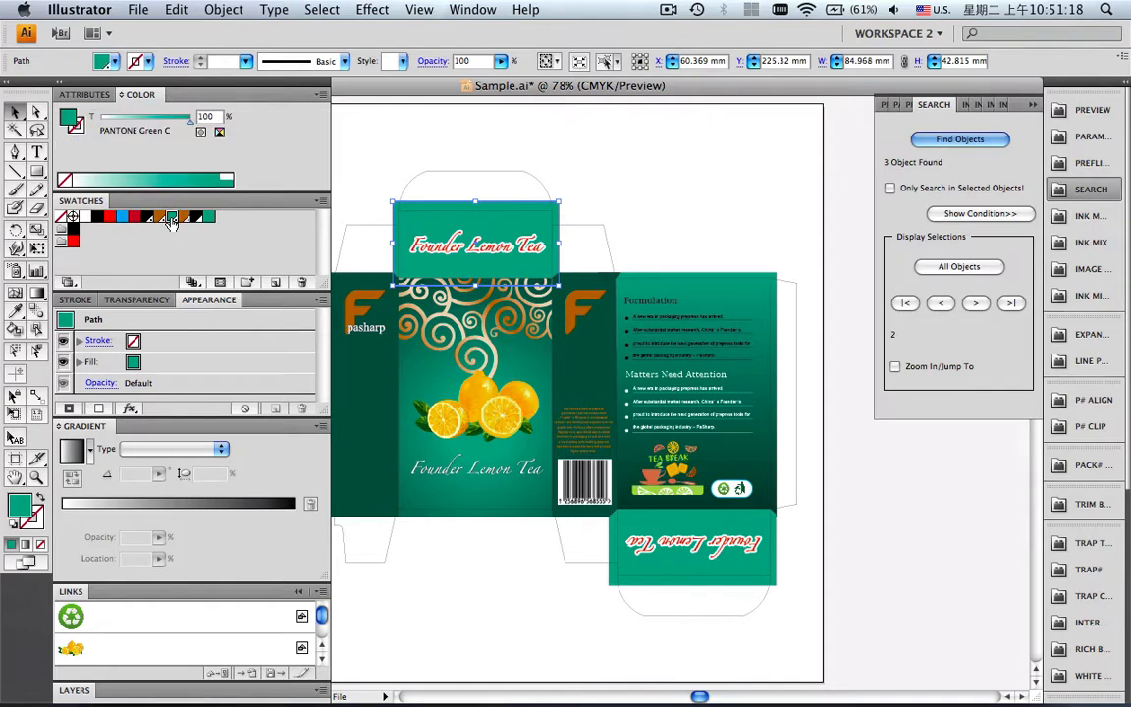
left_click(978, 304)
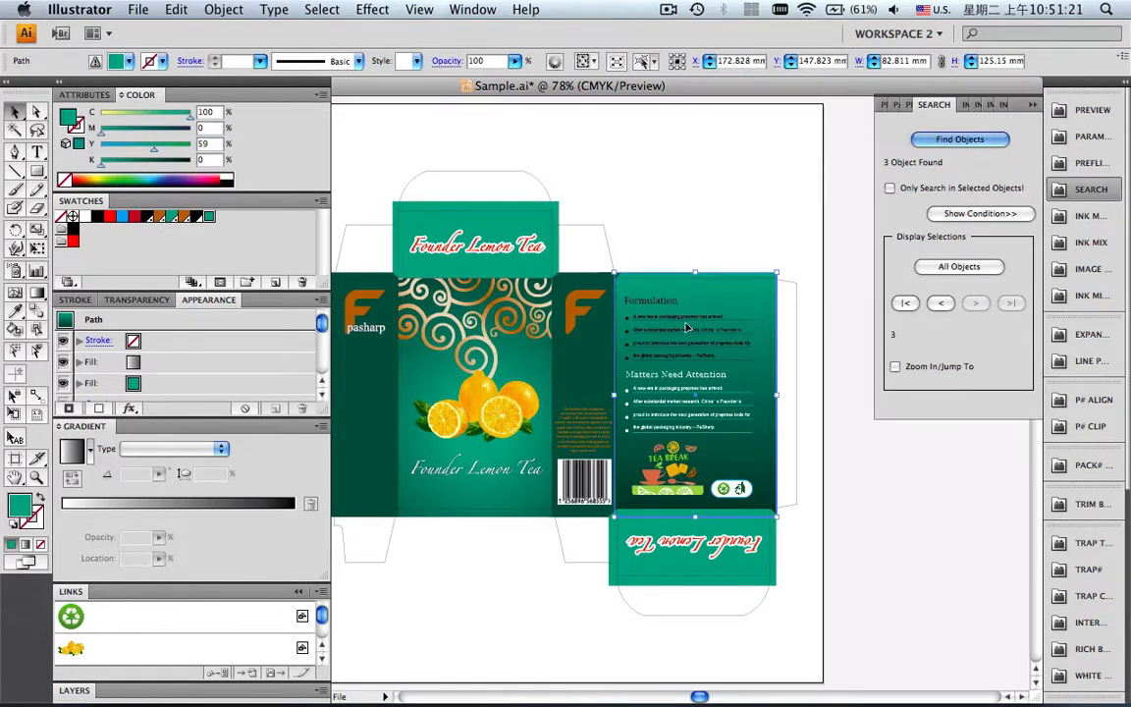
left_click(137, 382)
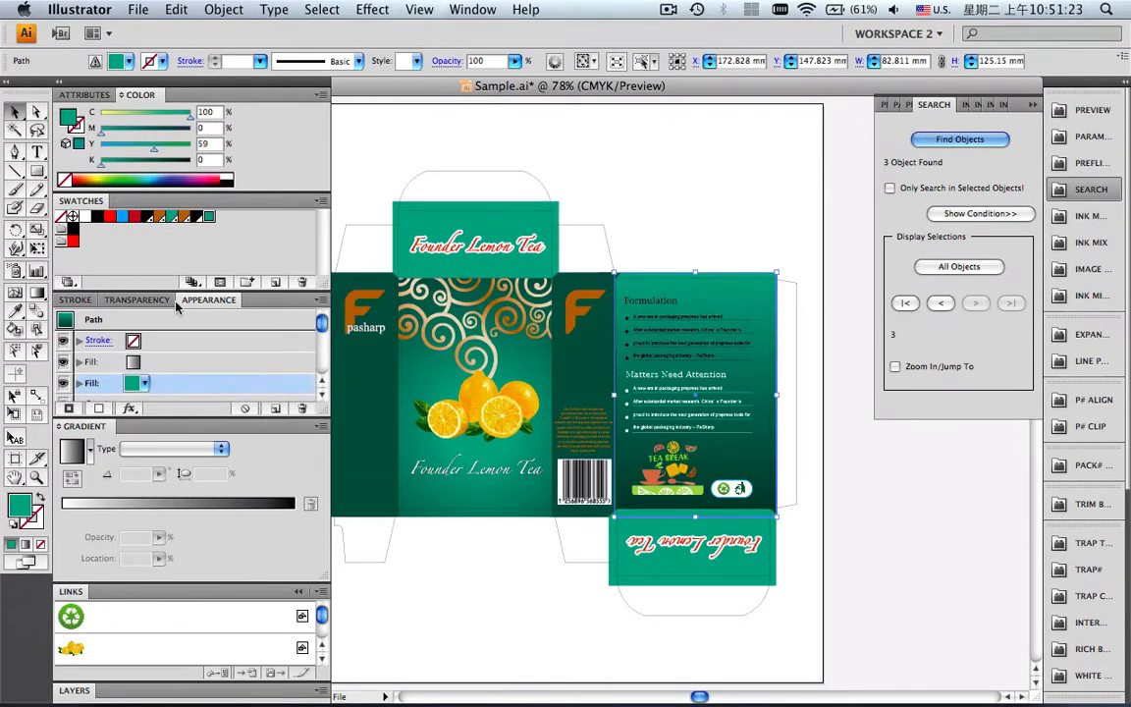
left_click(172, 217)
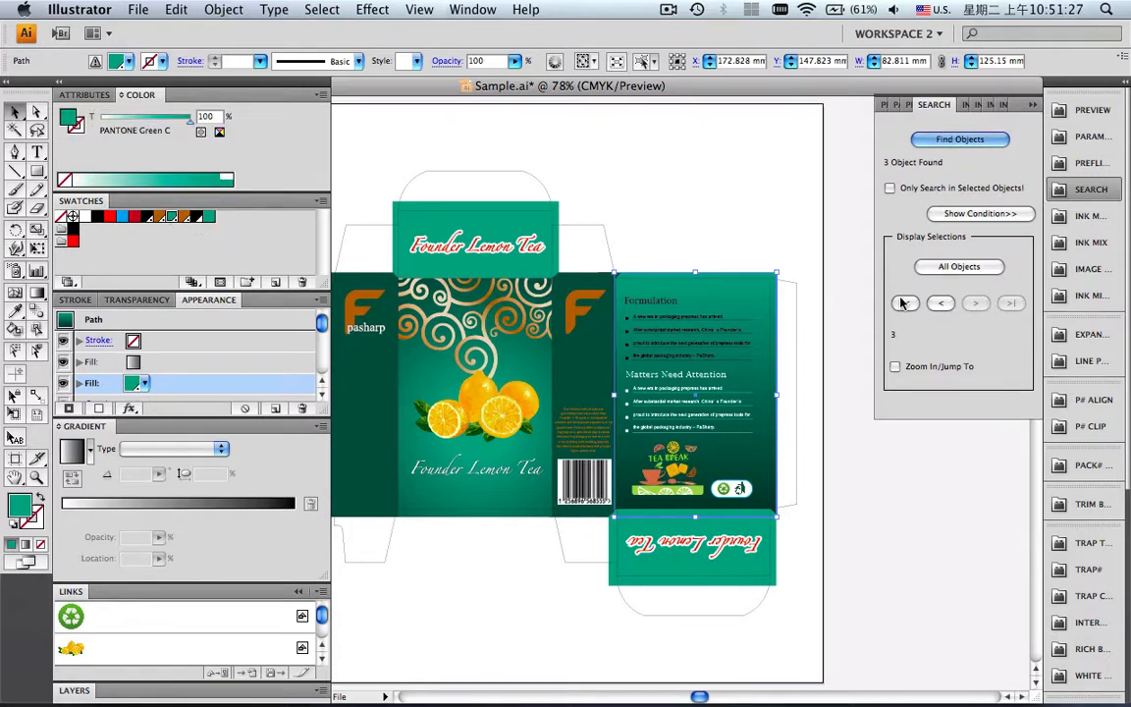
Return to the first found object, the lower Founder Lemon Tea flap, and fill it with the PANTONE Green C swatch.
left_click(935, 305)
left_click(935, 304)
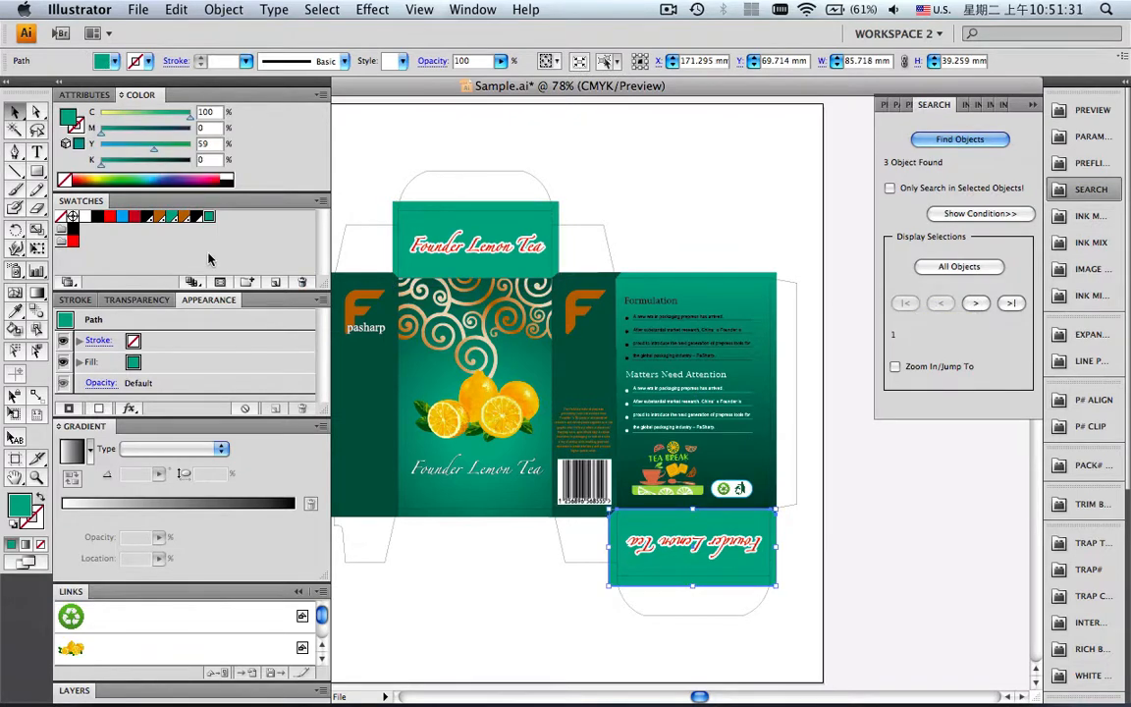
left_click(171, 217)
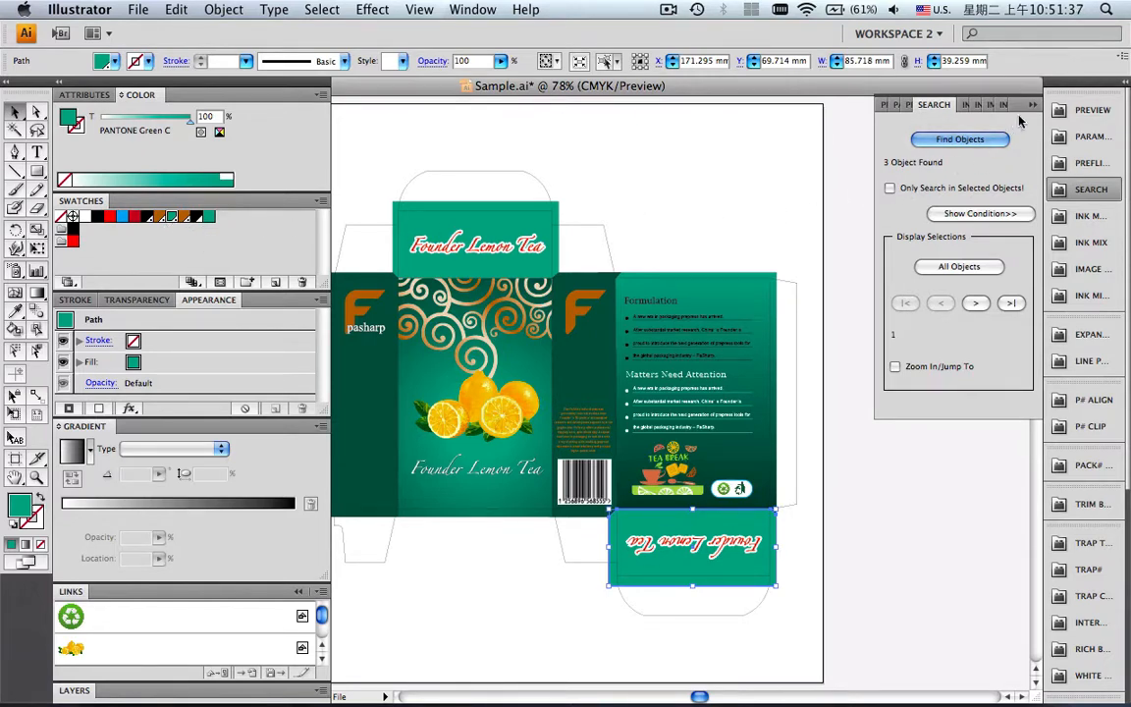
left_click(929, 104)
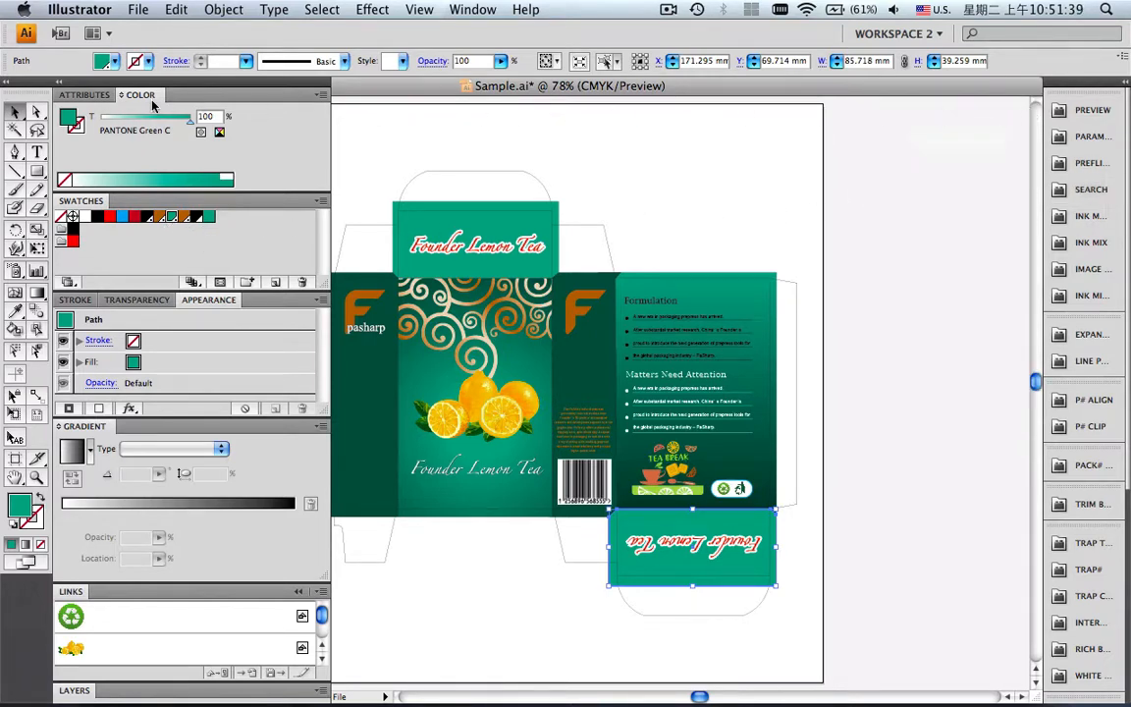
double_click(59, 81)
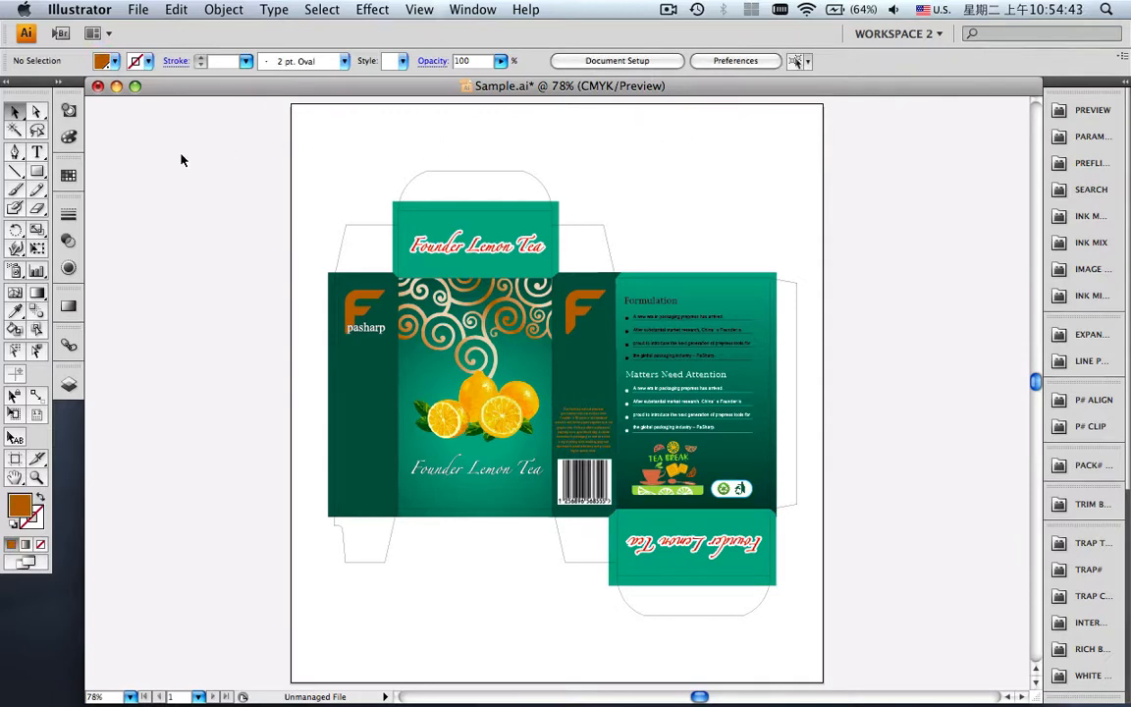
Create a process colour swatch C=100 M=0 Y=59 K=60 from the fill of the dark green side panel with the pasharp logo.
double_click(60, 84)
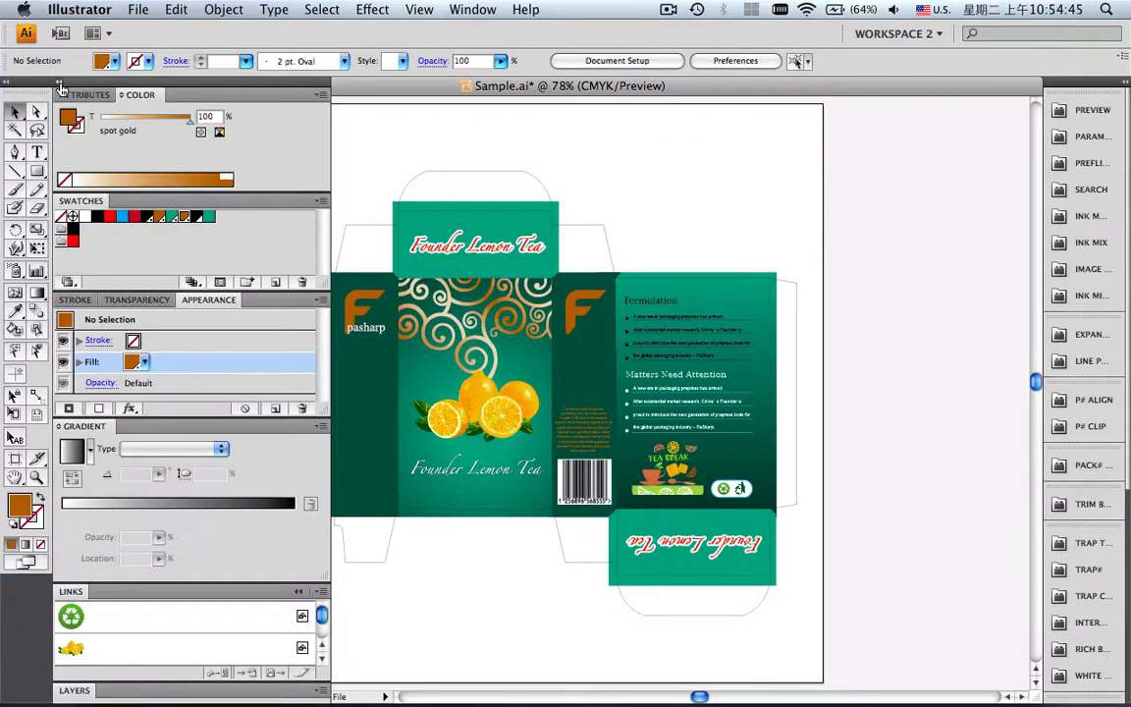
left_click(349, 365)
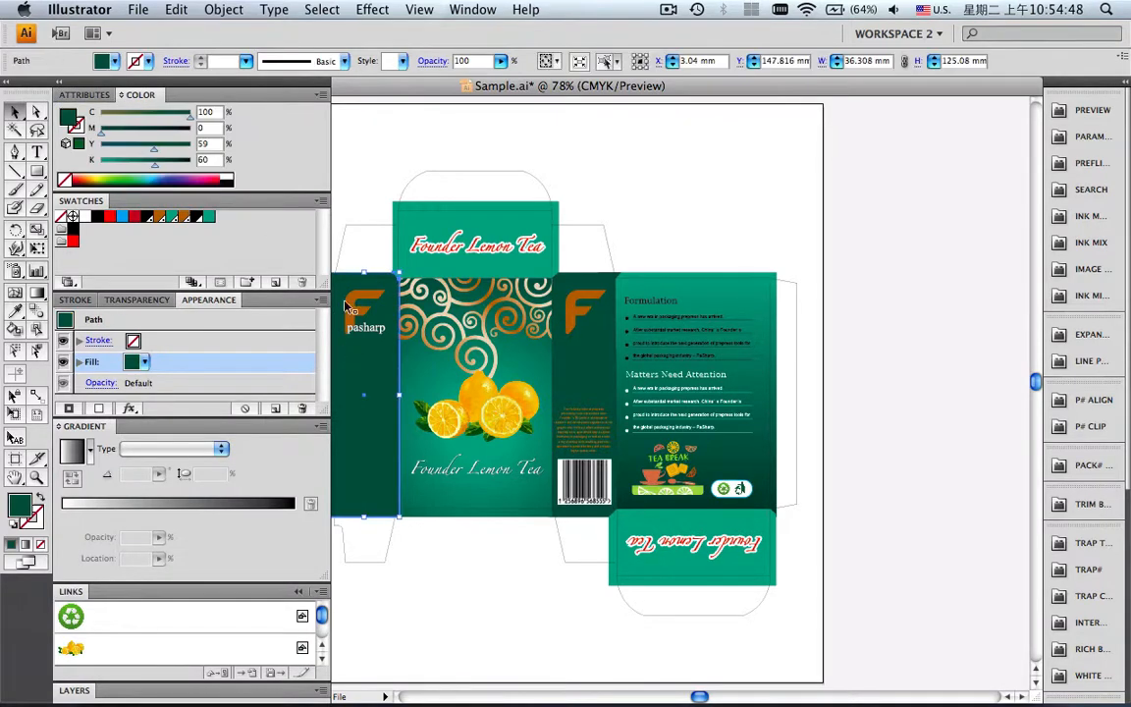
left_click(322, 95)
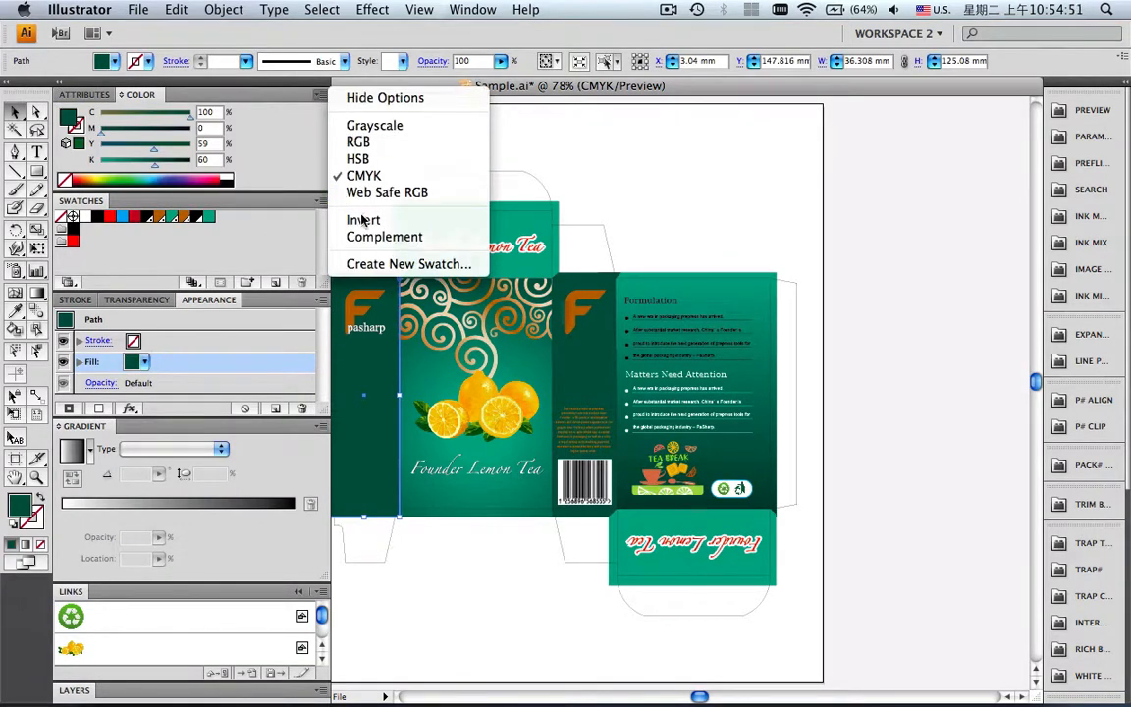
left_click(370, 262)
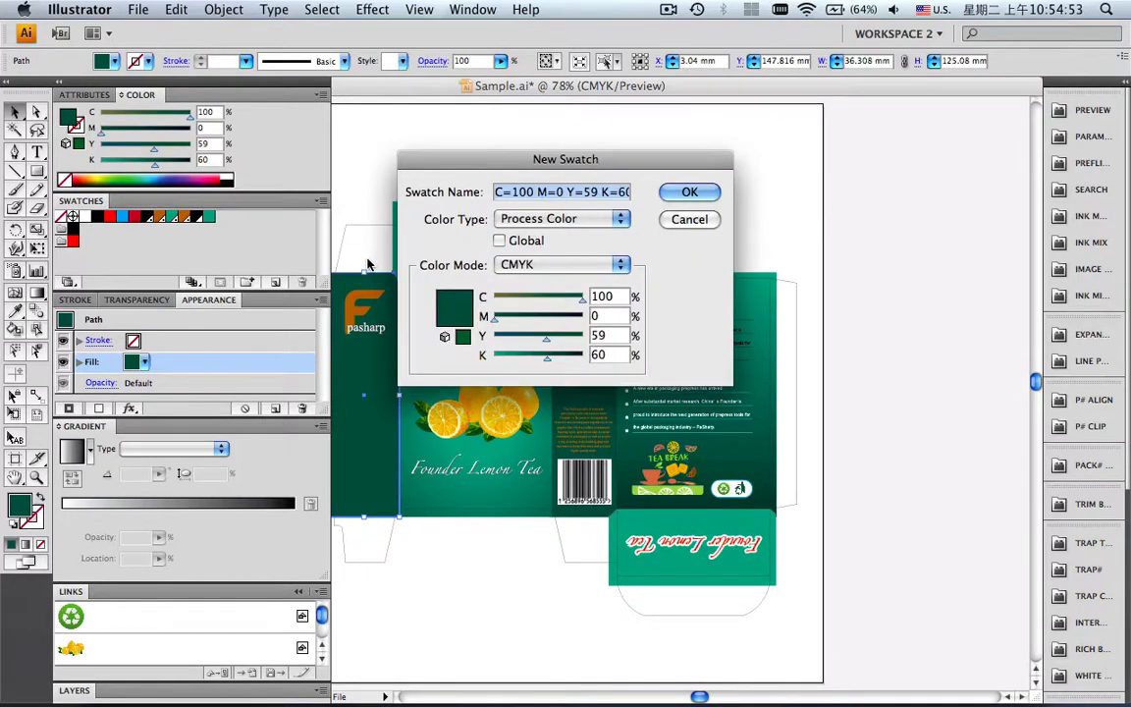
left_click(682, 191)
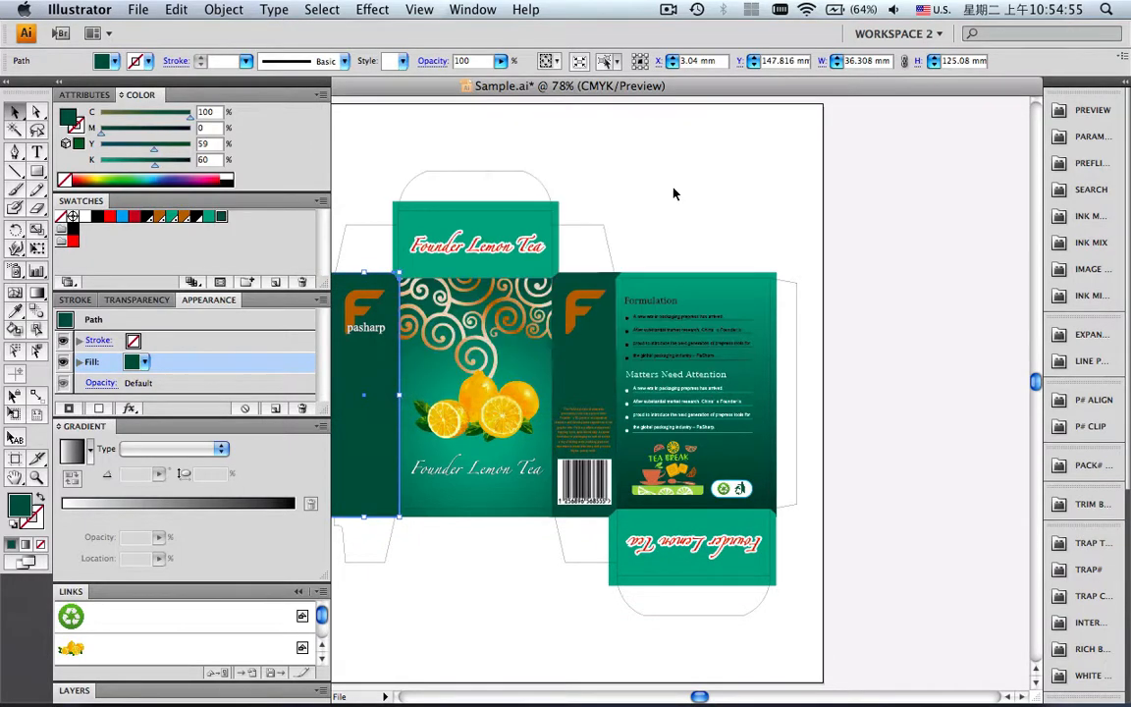
Search for objects by Color using the new dark green swatch as the condition, and select all matching objects.
left_click(1053, 189)
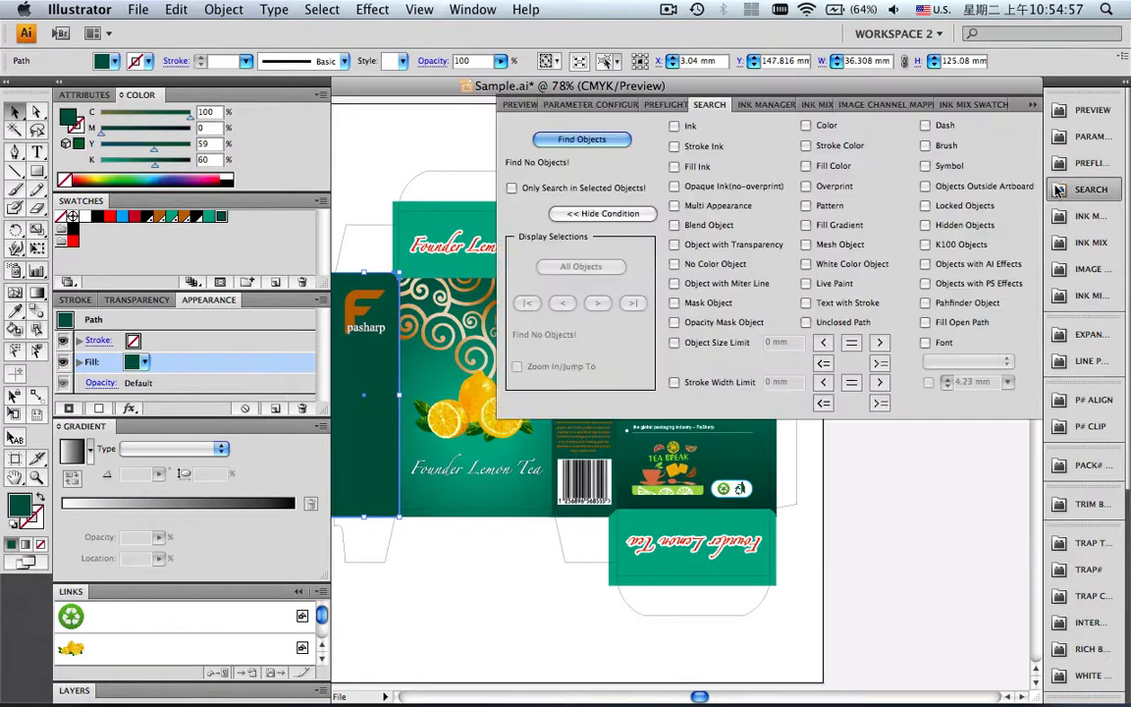
left_click(805, 124)
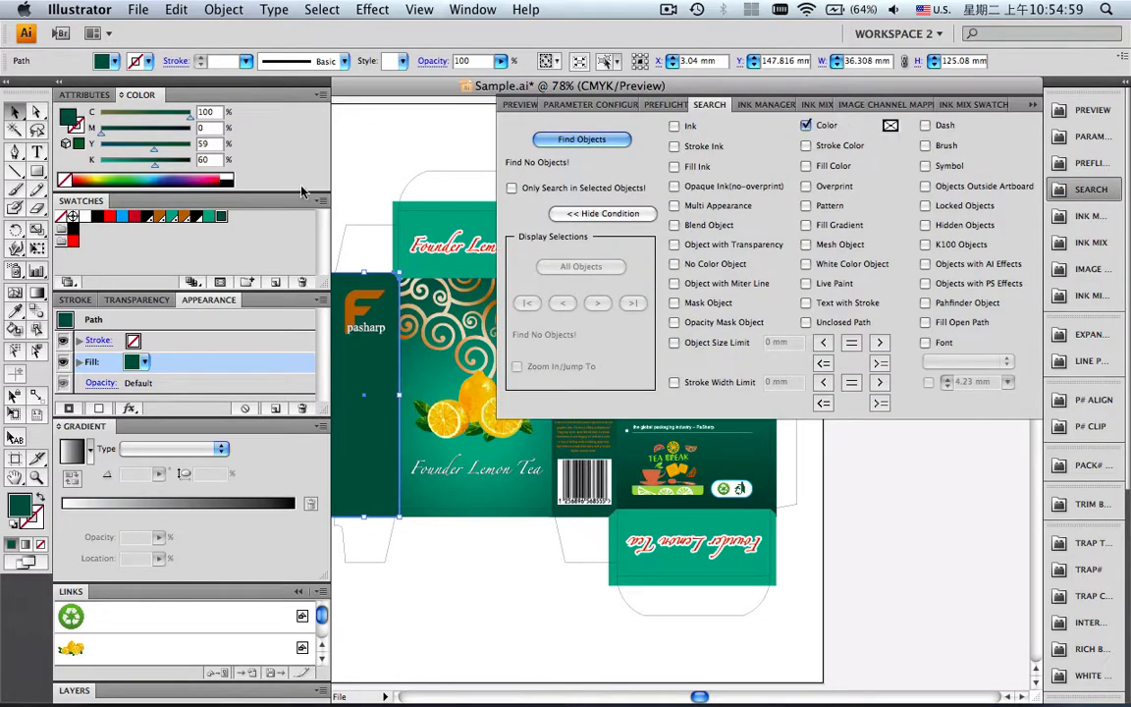
left_click_drag(220, 218, 892, 127)
left_click(582, 140)
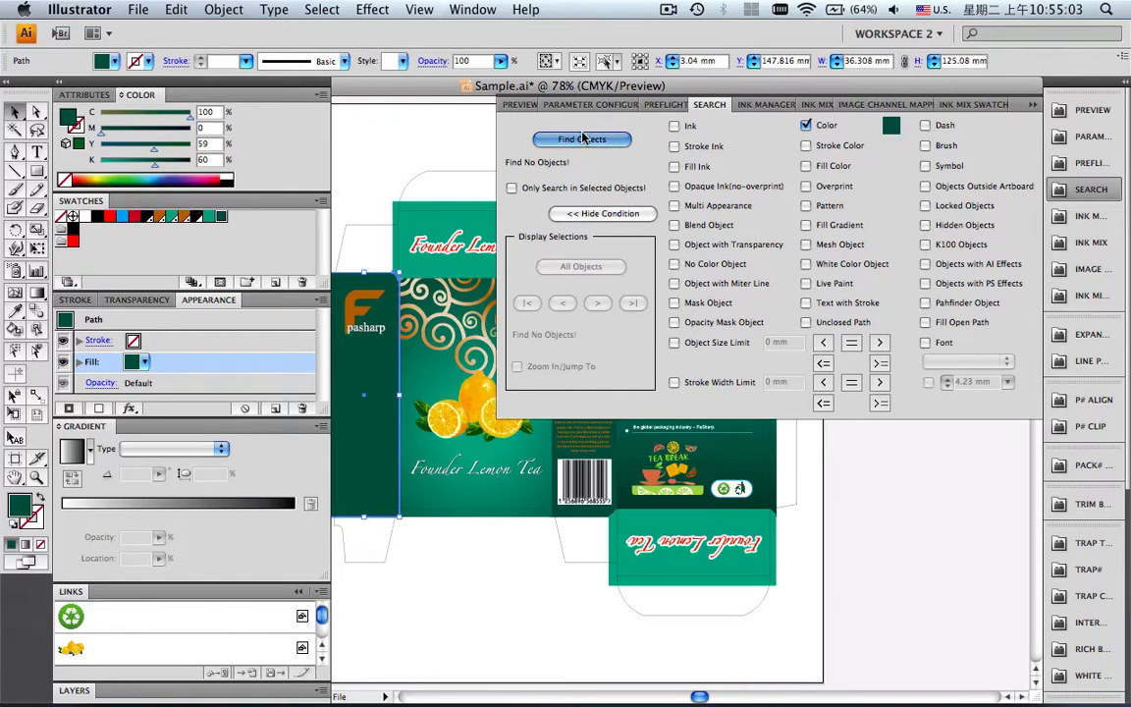
left_click(580, 269)
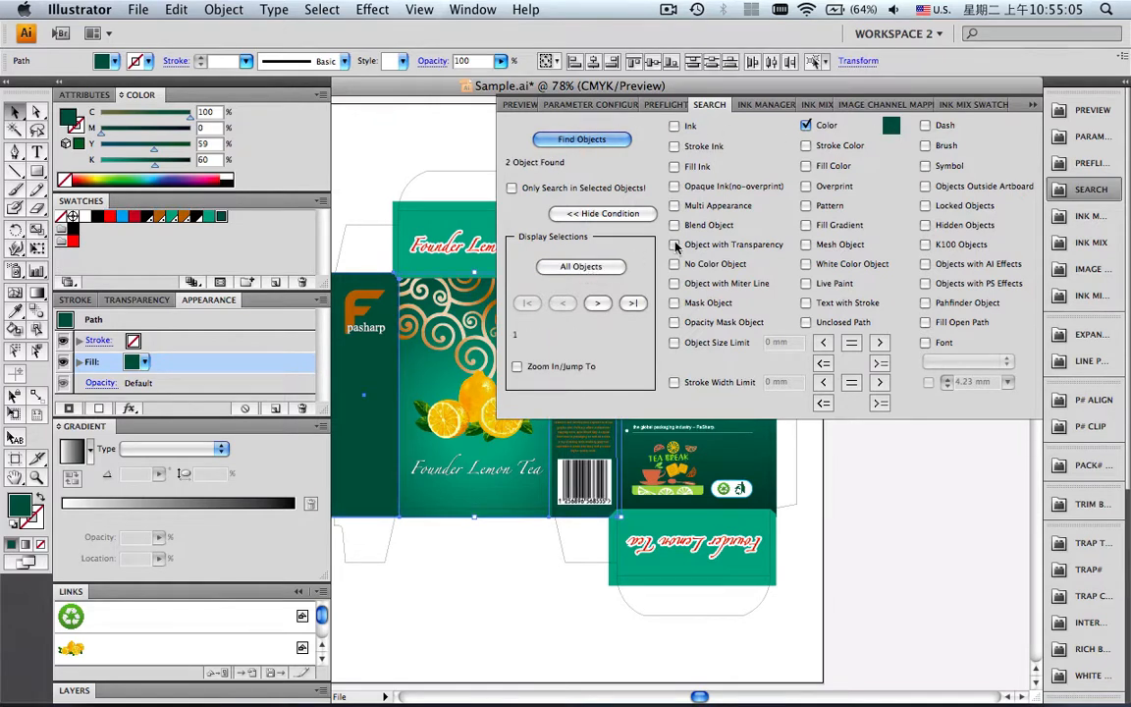
left_click(1031, 105)
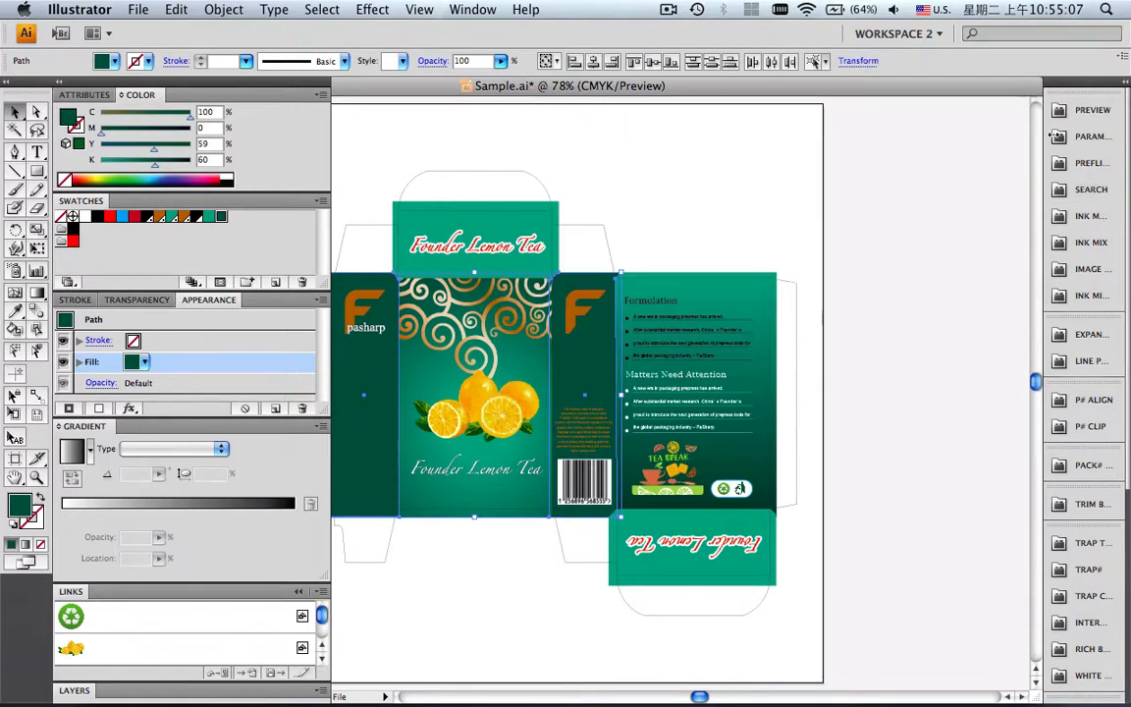
In the Ink Mix of the selected side panels, set cyan and yellow to 0% and PANTONE Green C to 100%.
left_click(1072, 243)
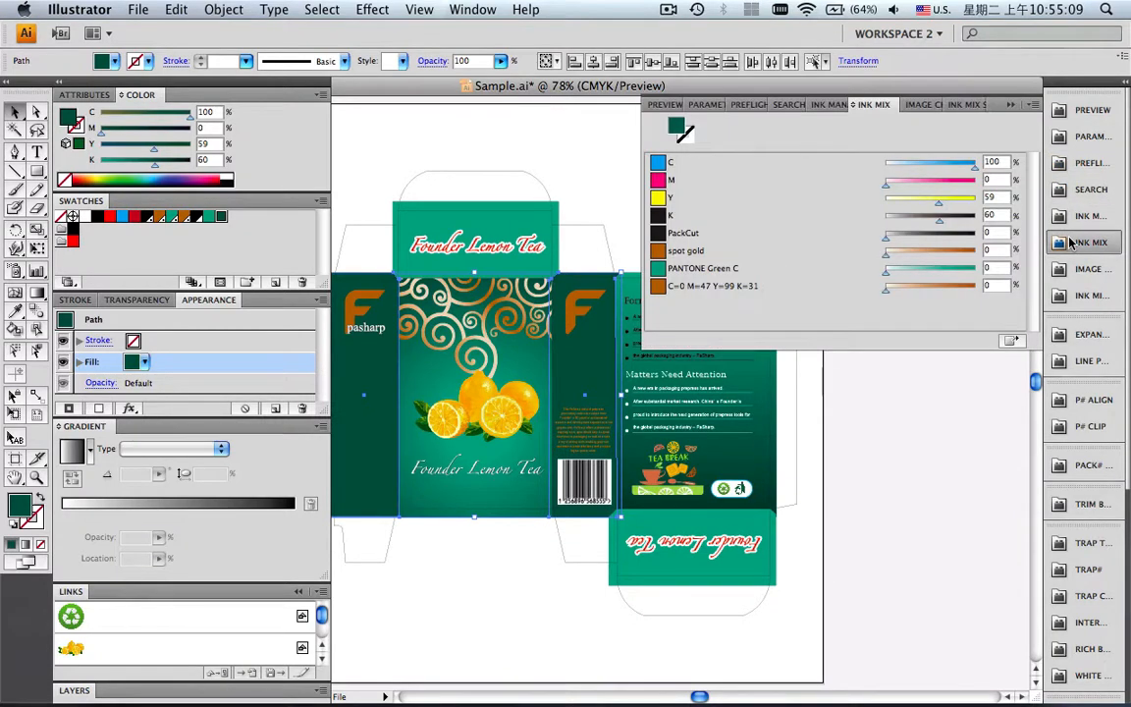
left_click_drag(977, 169, 785, 152)
left_click_drag(939, 209, 866, 211)
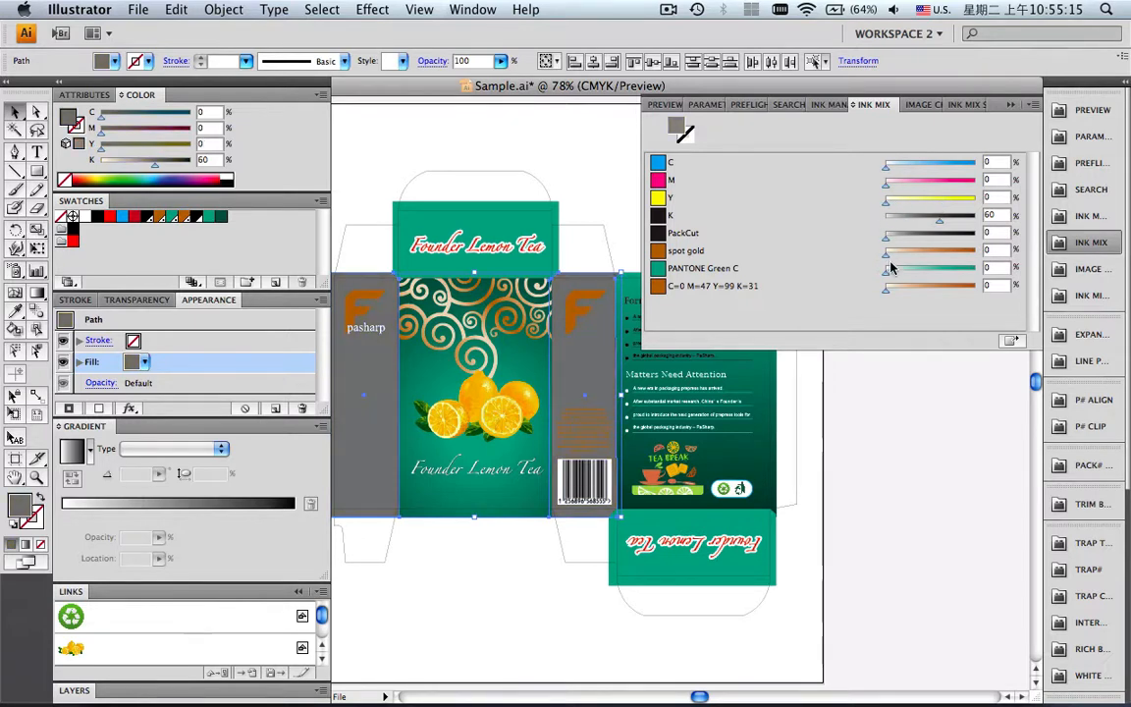
left_click_drag(889, 273, 988, 279)
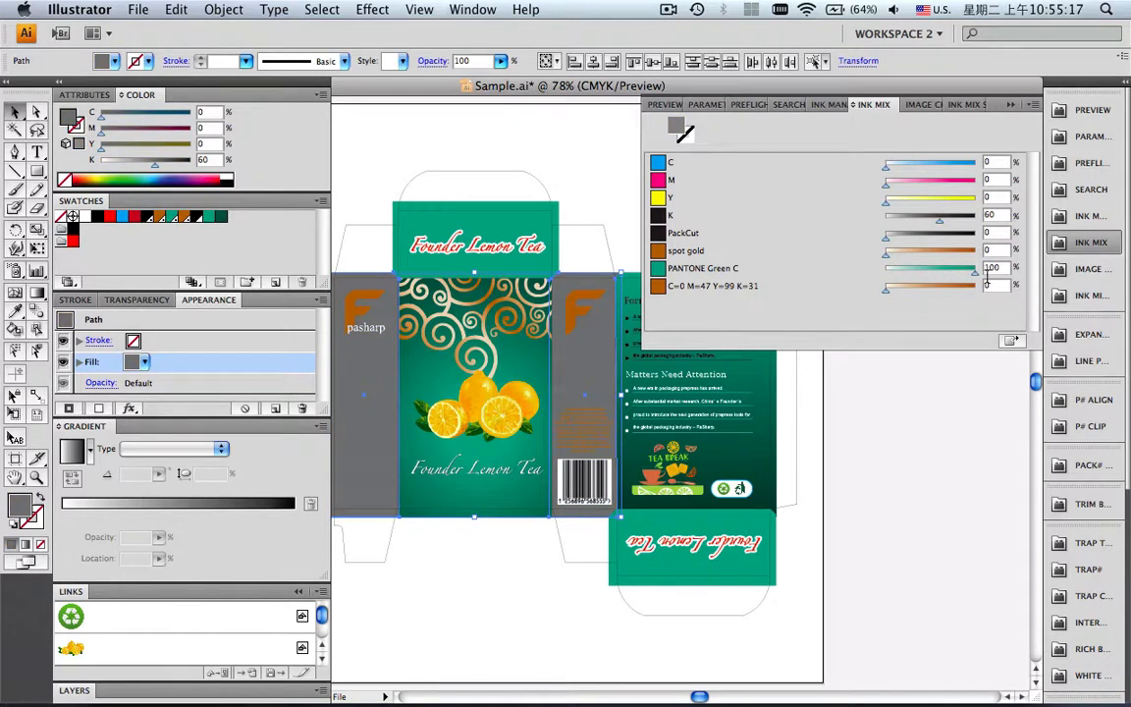
Turn on Overprint Preview and deselect the side panels to view the mixed ink colour on the whole carton.
left_click(413, 9)
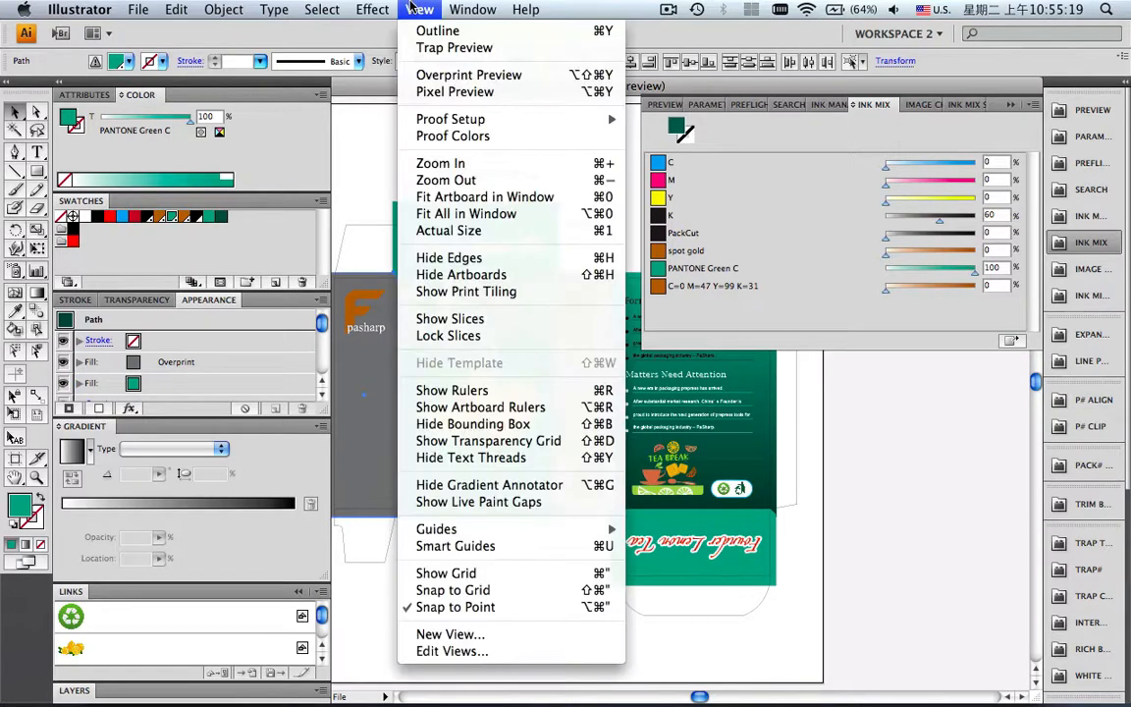
left_click(424, 74)
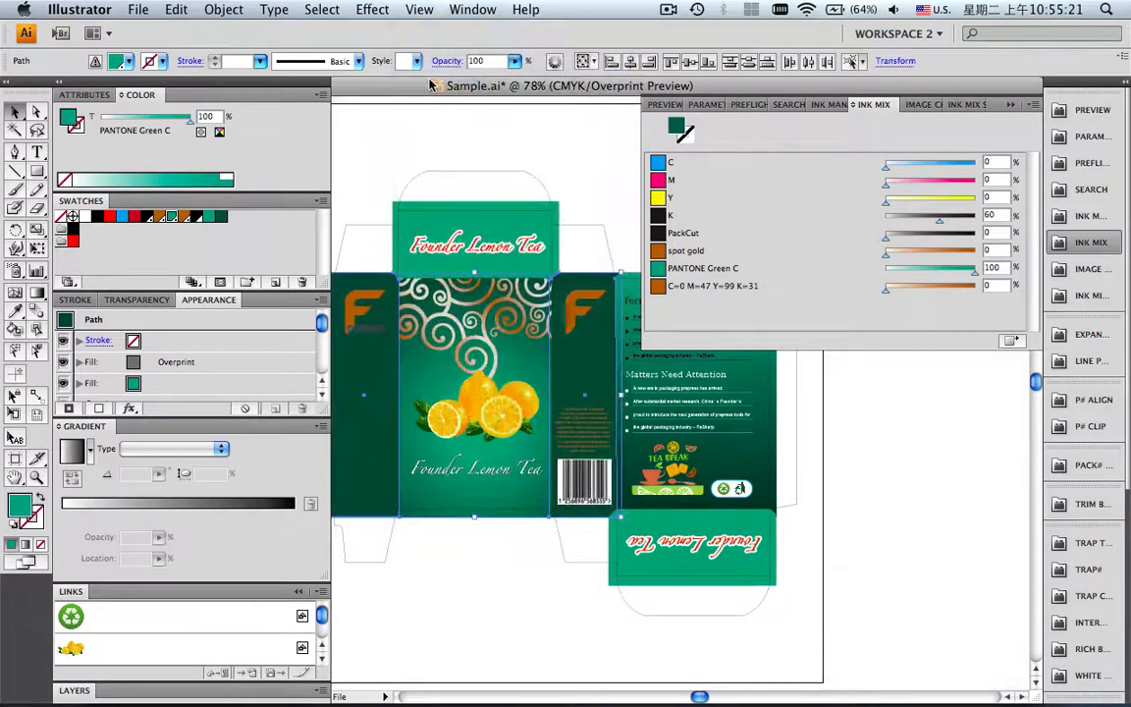
left_click(488, 143)
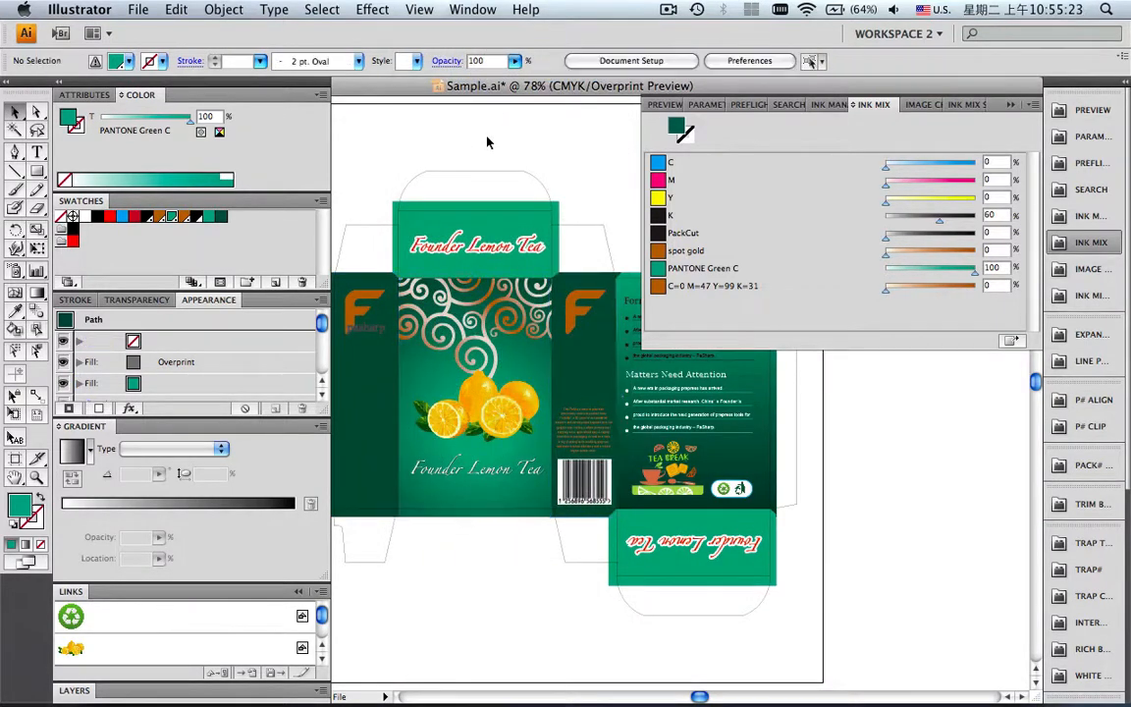
left_click(60, 82)
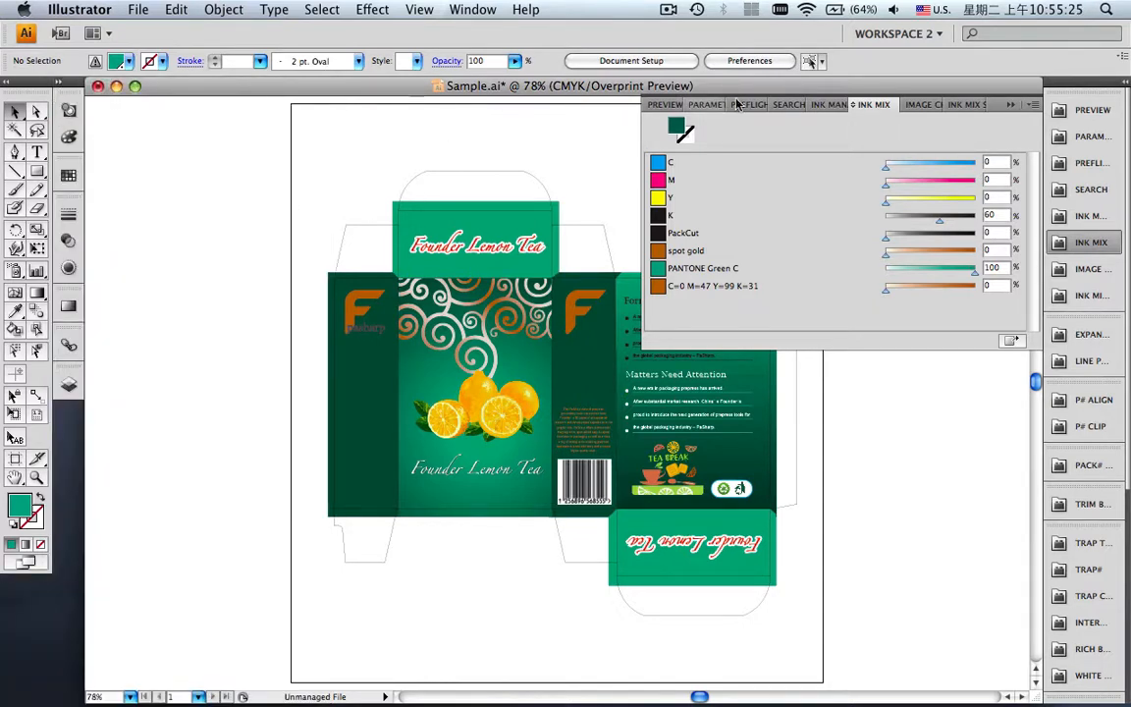
left_click(1007, 105)
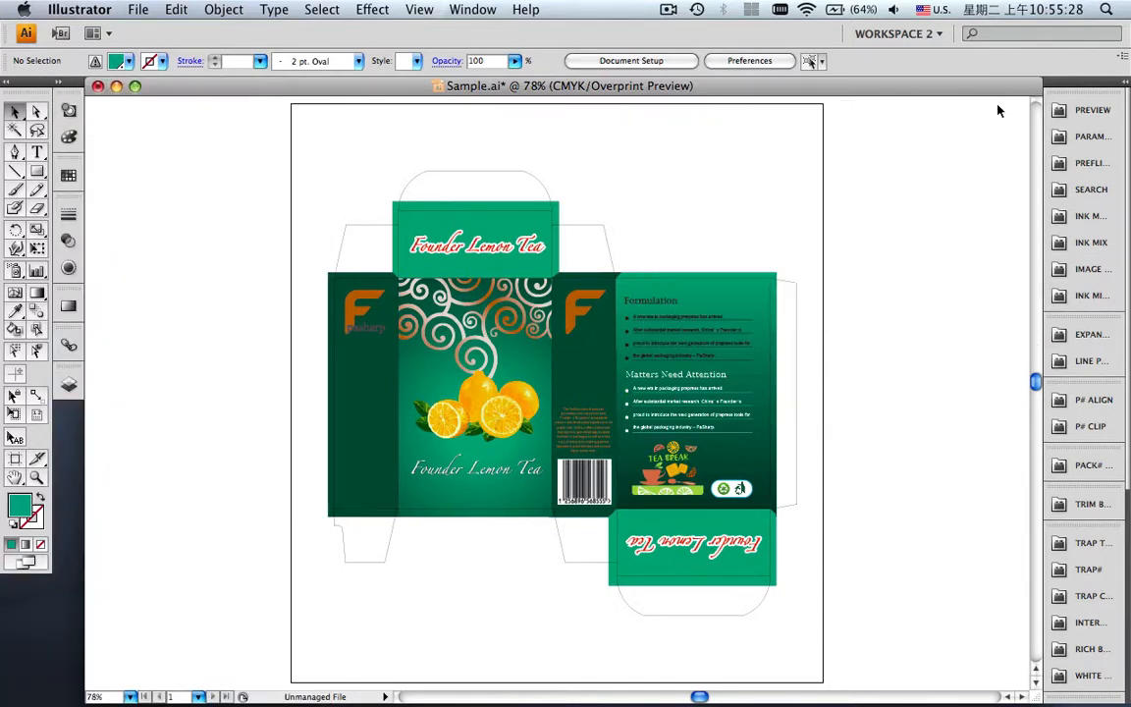
Refresh the separation preview and view the PANTONE Green C plate on its own.
left_click(1085, 110)
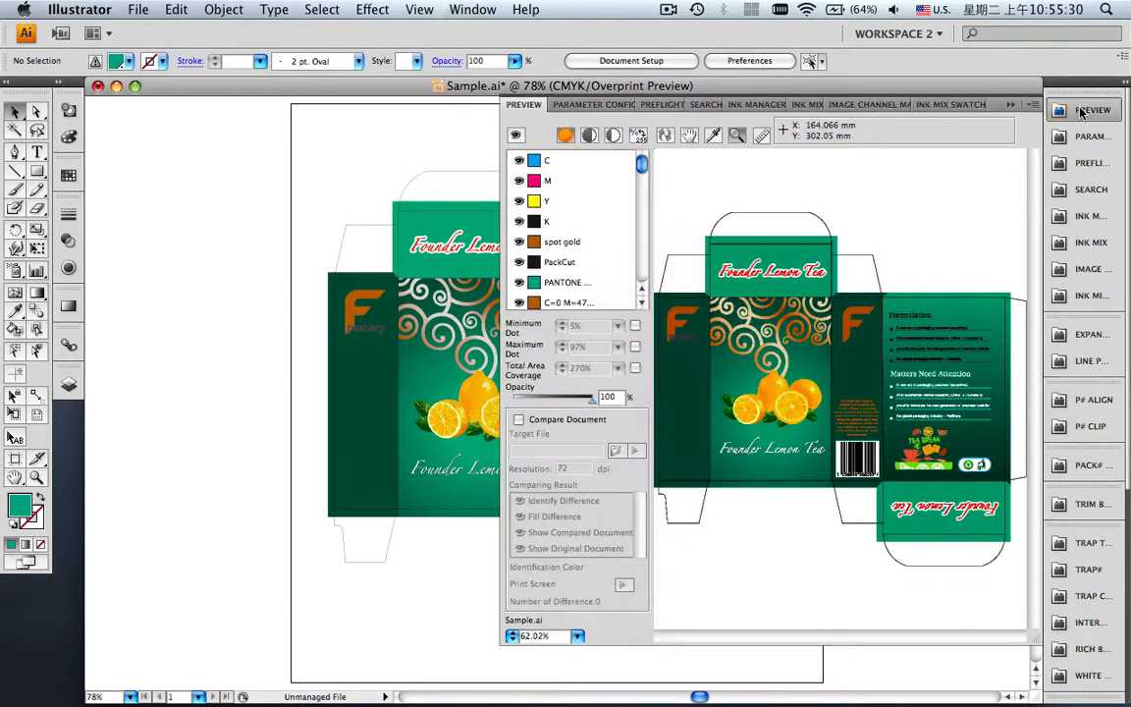
left_click(664, 136)
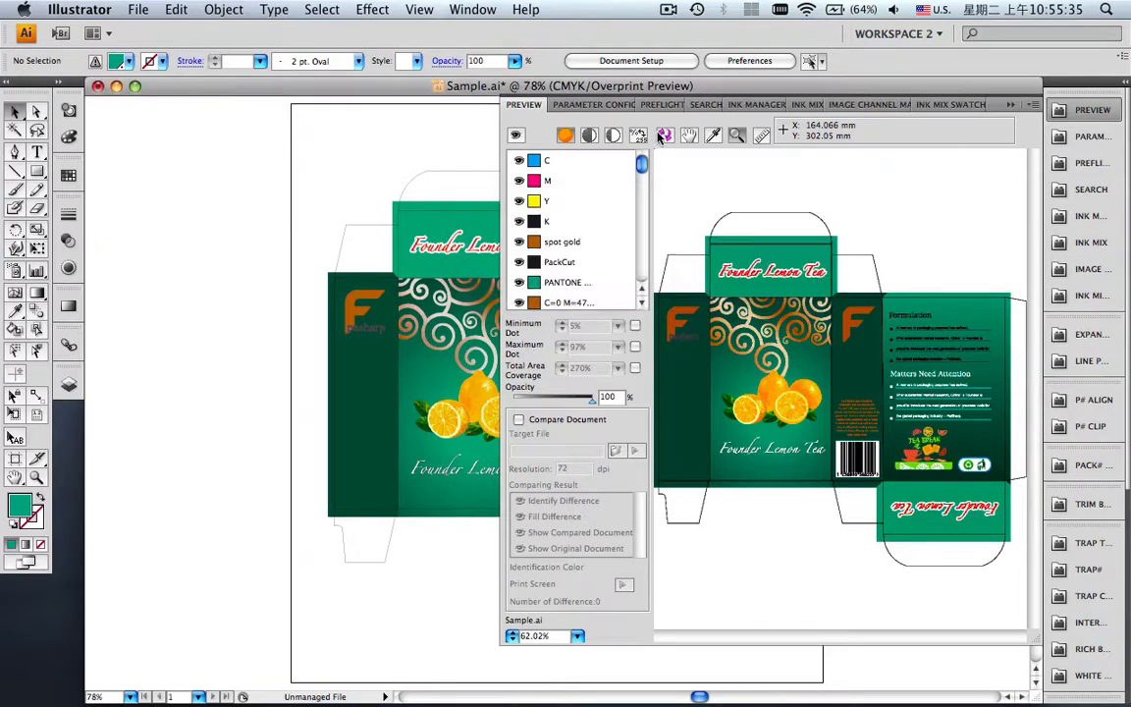
left_click(516, 135)
left_click(520, 283)
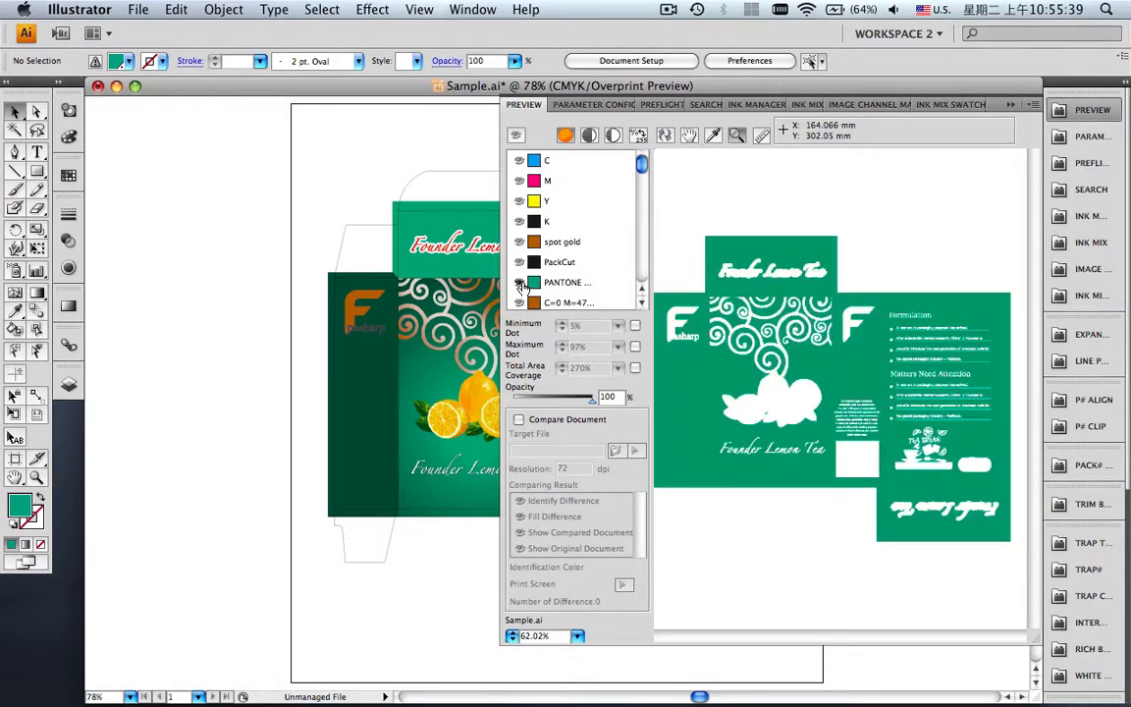
left_click(520, 283)
View the yellow plate alone and with cyan, view the black plate alone, and restore all plates before closing the preview.
left_click(519, 200)
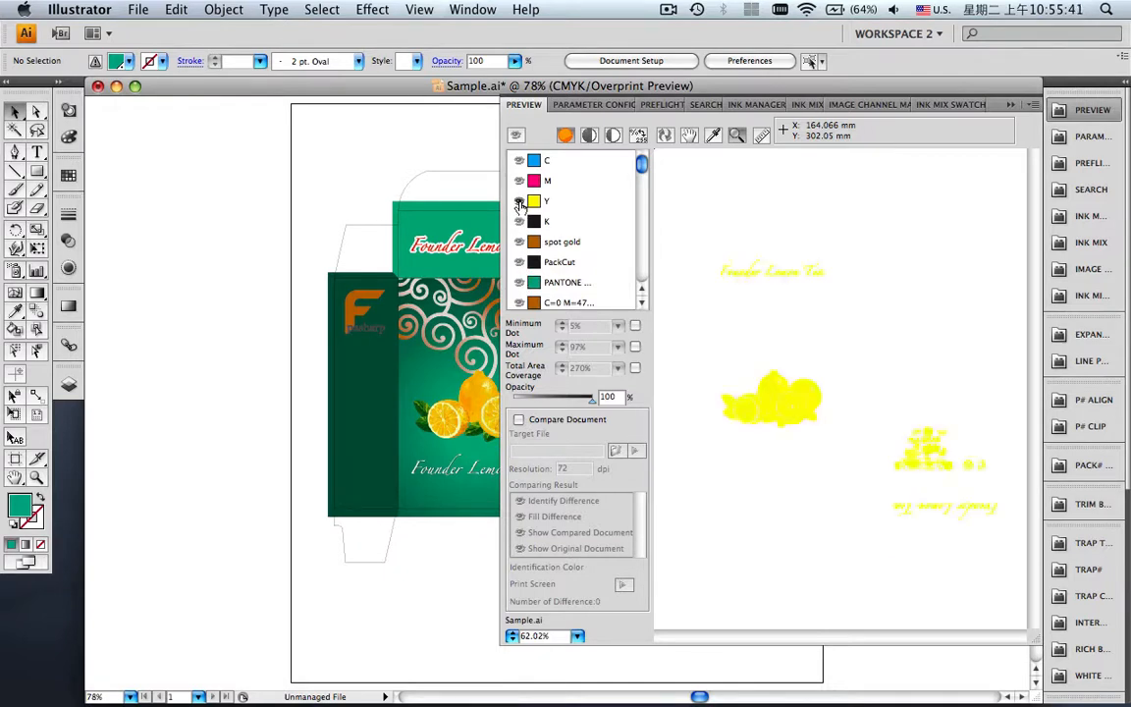
left_click(520, 163)
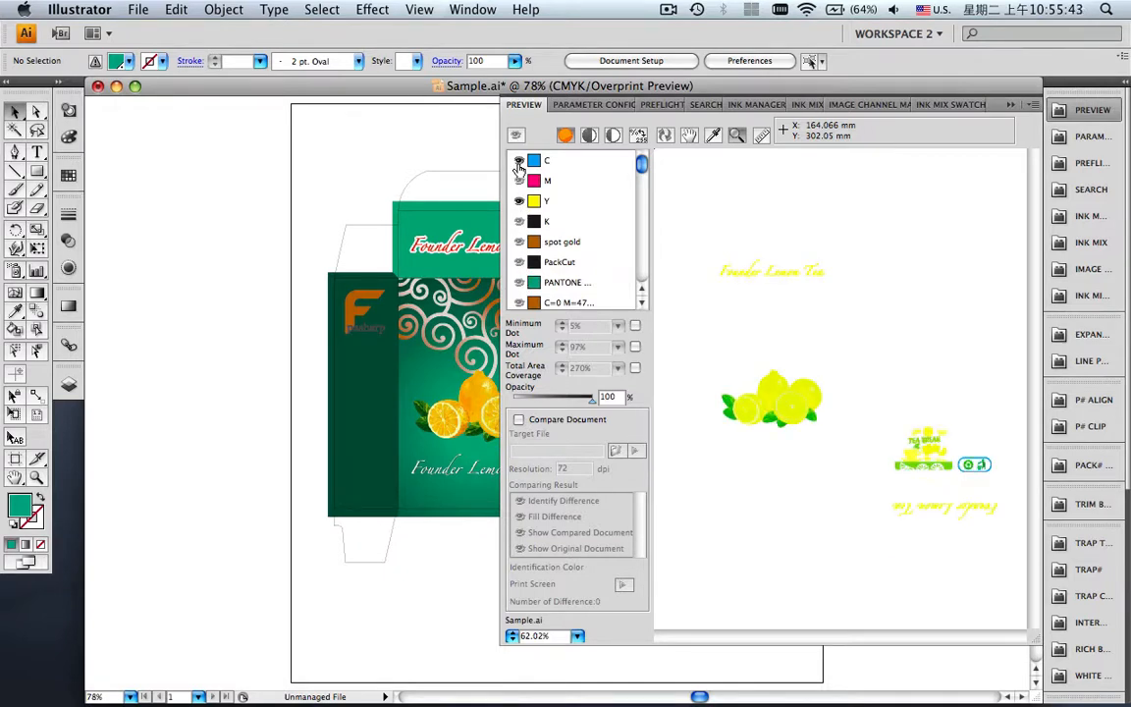
left_click(520, 163)
left_click(519, 201)
left_click(519, 221)
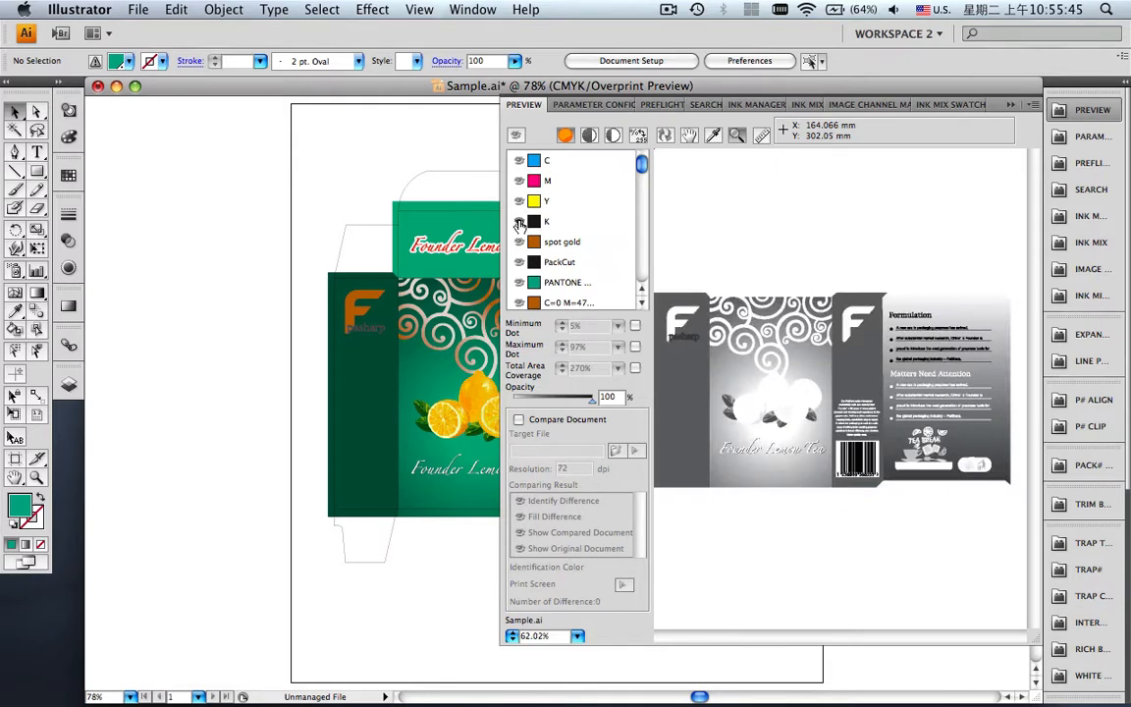
left_click(519, 139)
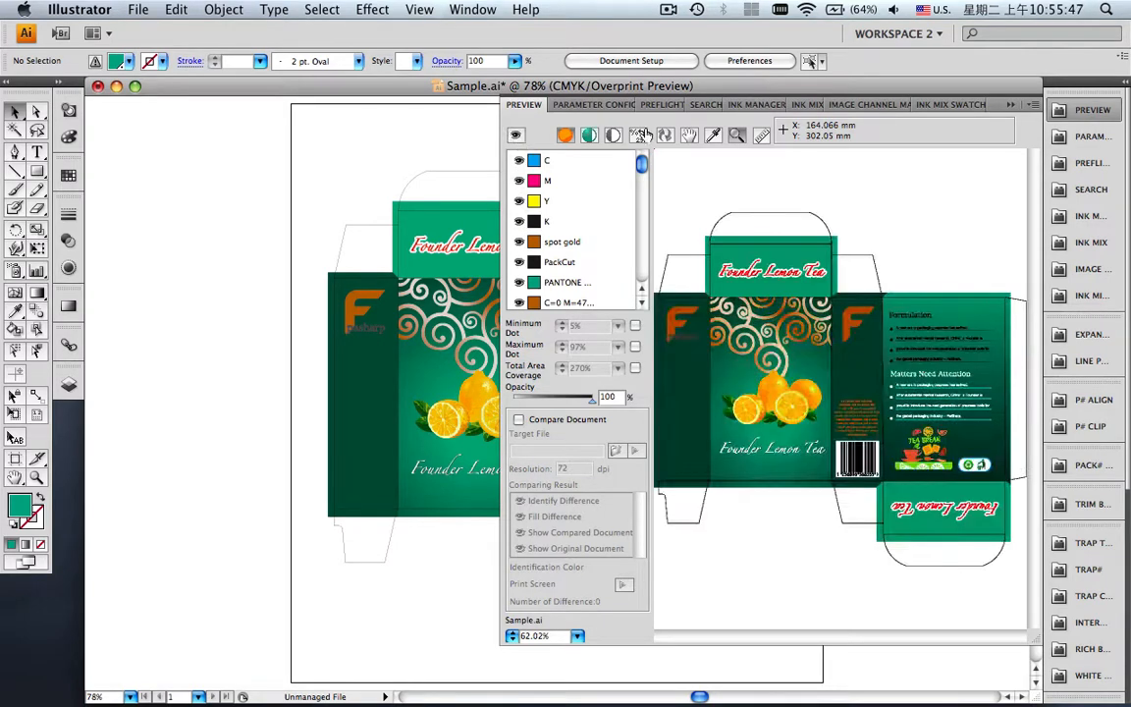
left_click(1006, 108)
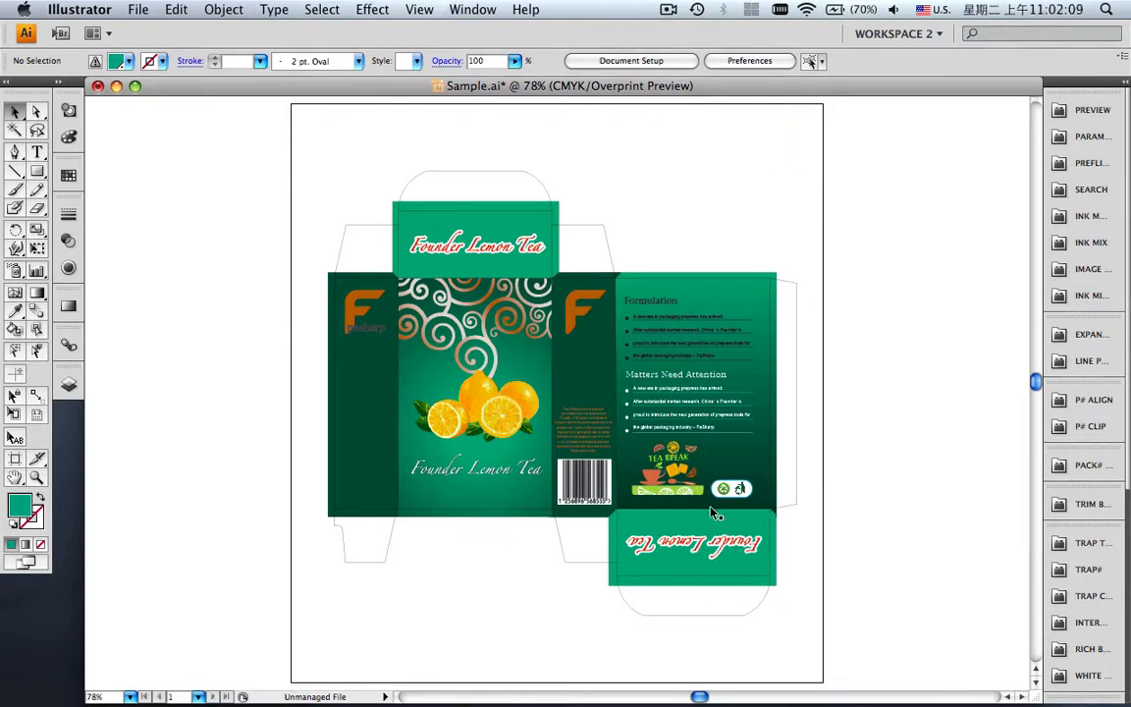
Sample the ink percentages around the recycling label in the separation preview, and close the preview.
left_click(1067, 122)
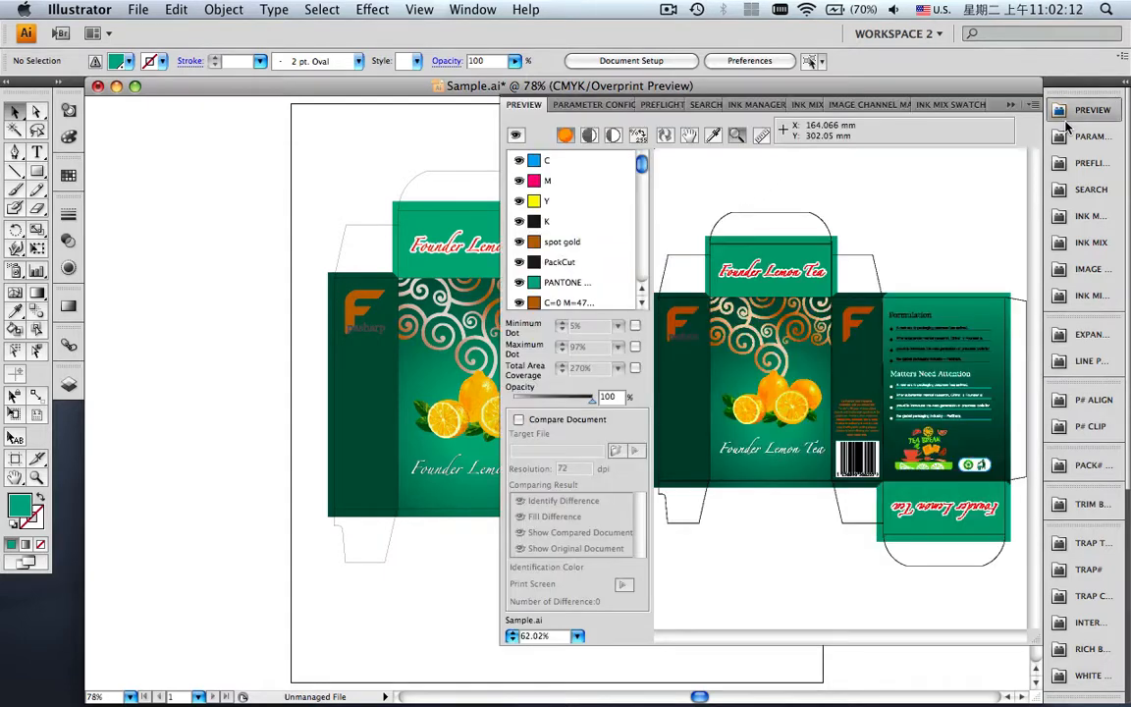
left_click(738, 138)
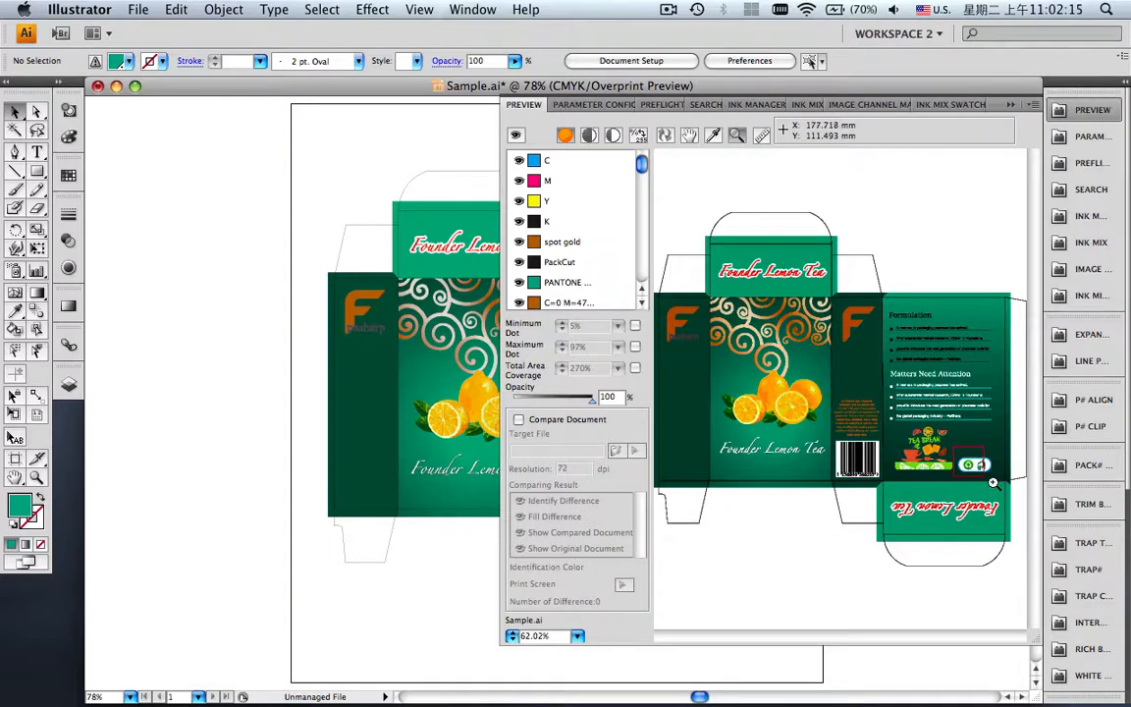
left_click_drag(1000, 488, 999, 487)
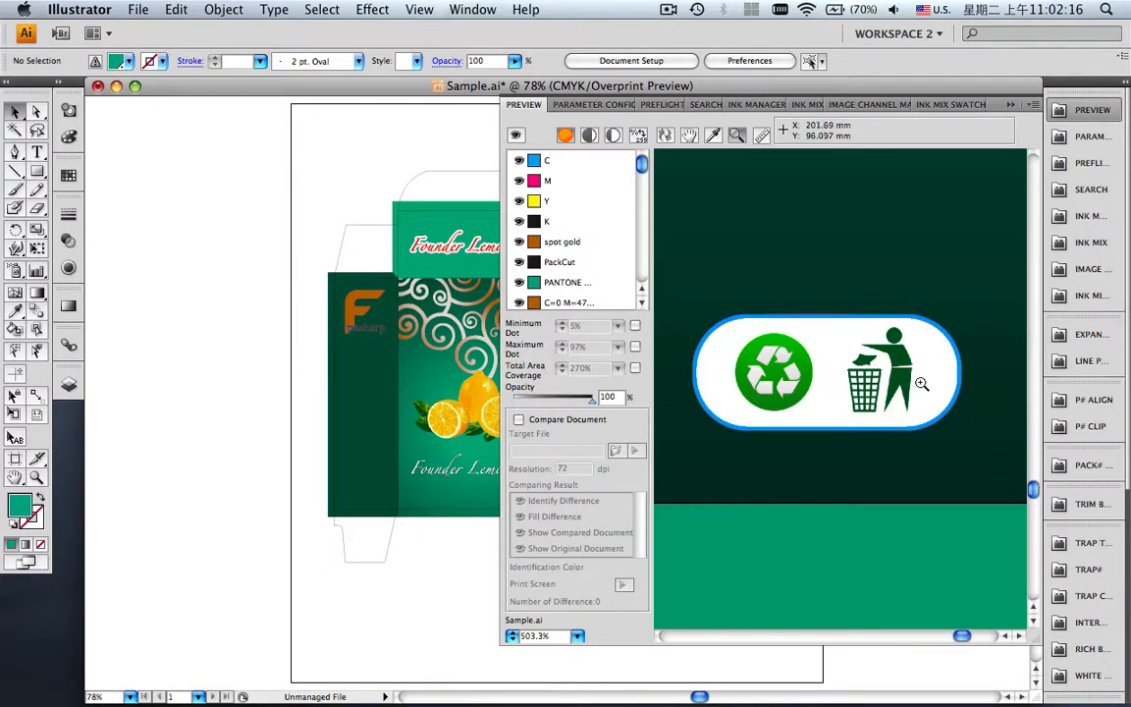
left_click(714, 137)
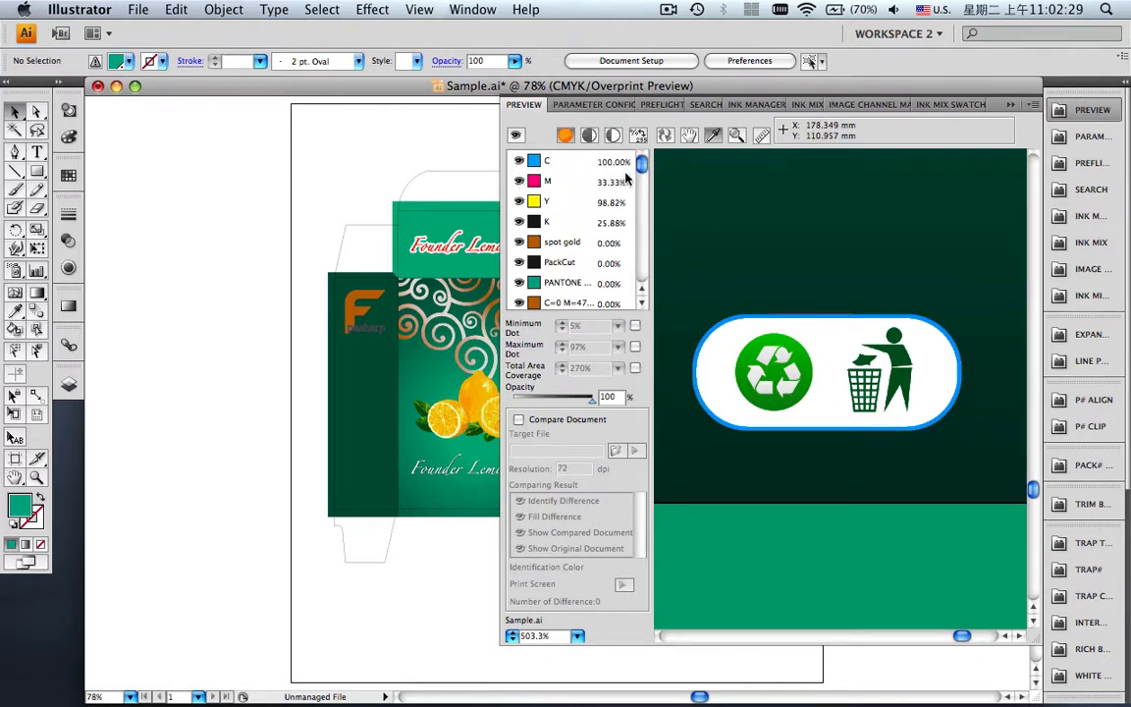
left_click(1007, 105)
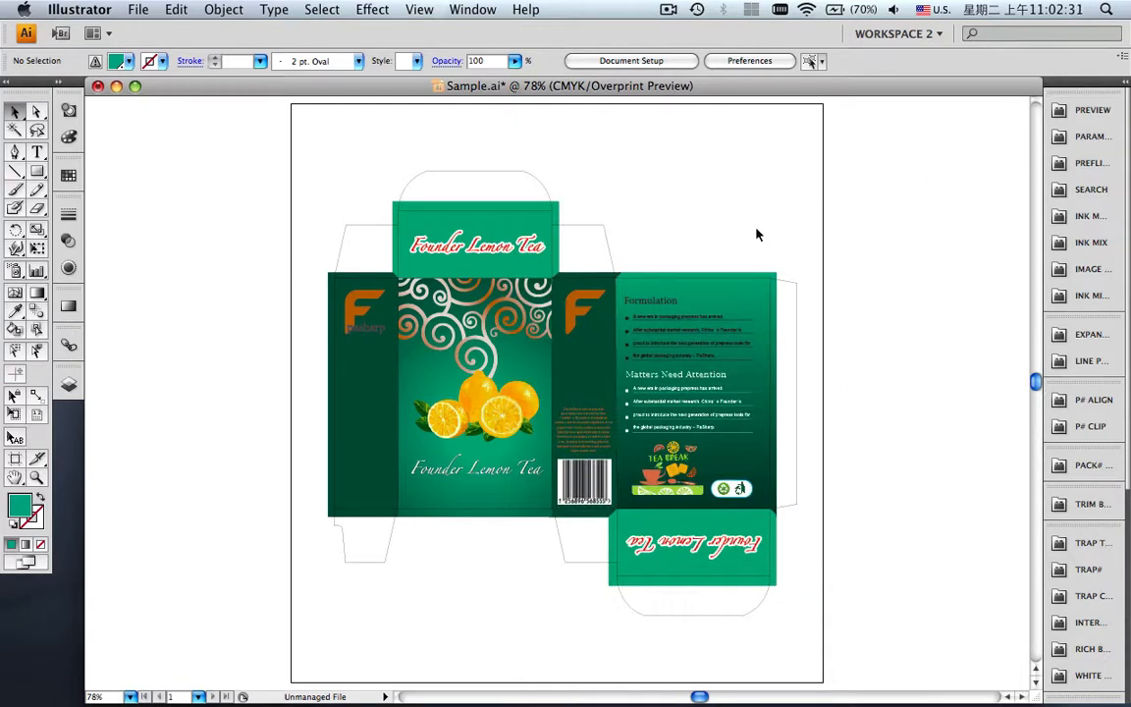
Remap the recycling logo image so the C ink uses its Yellow channel and the M, Y and K inks use none.
left_click(37, 477)
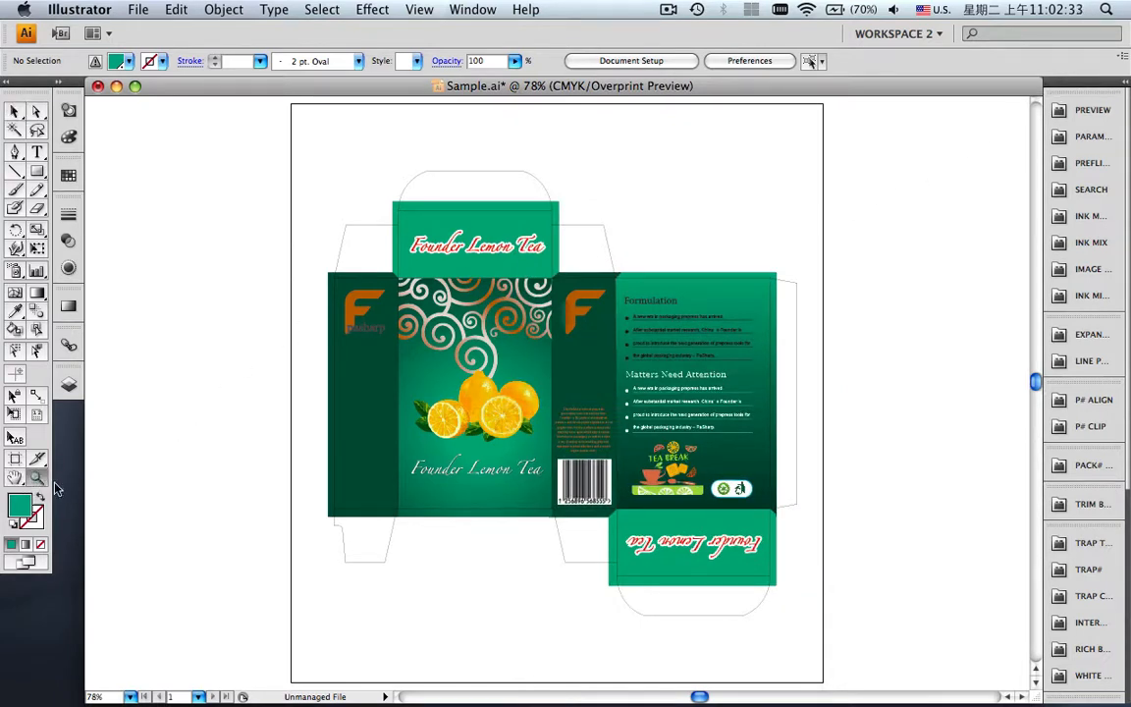
left_click_drag(705, 473, 758, 503)
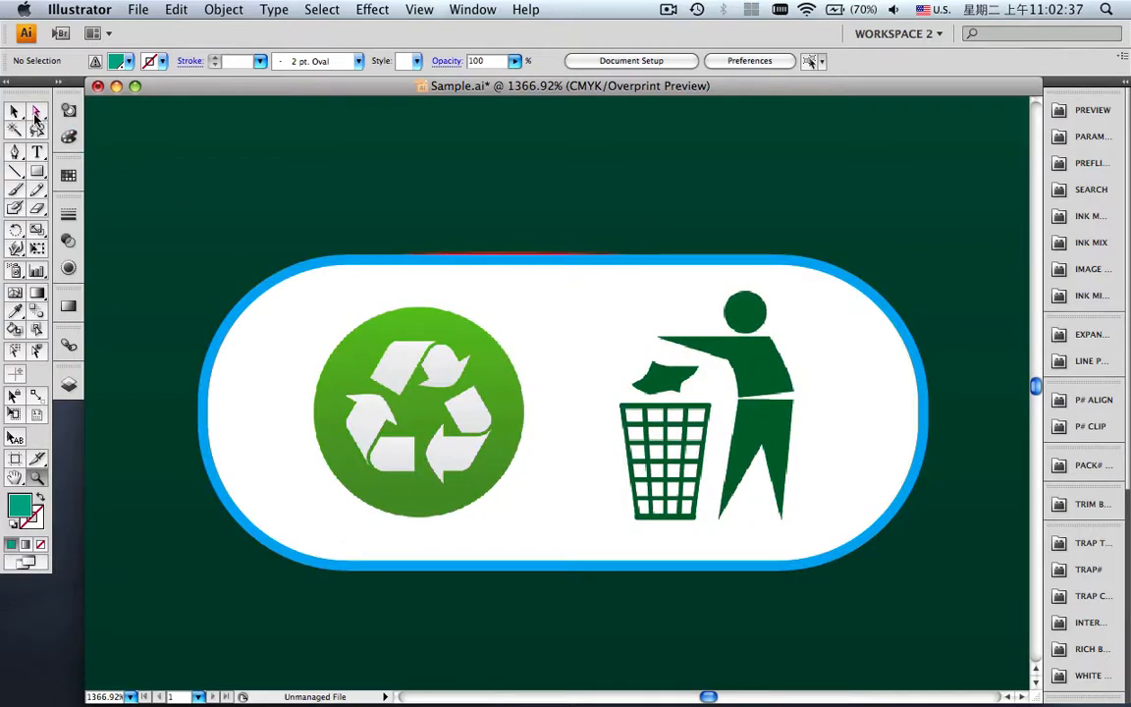
left_click(36, 114)
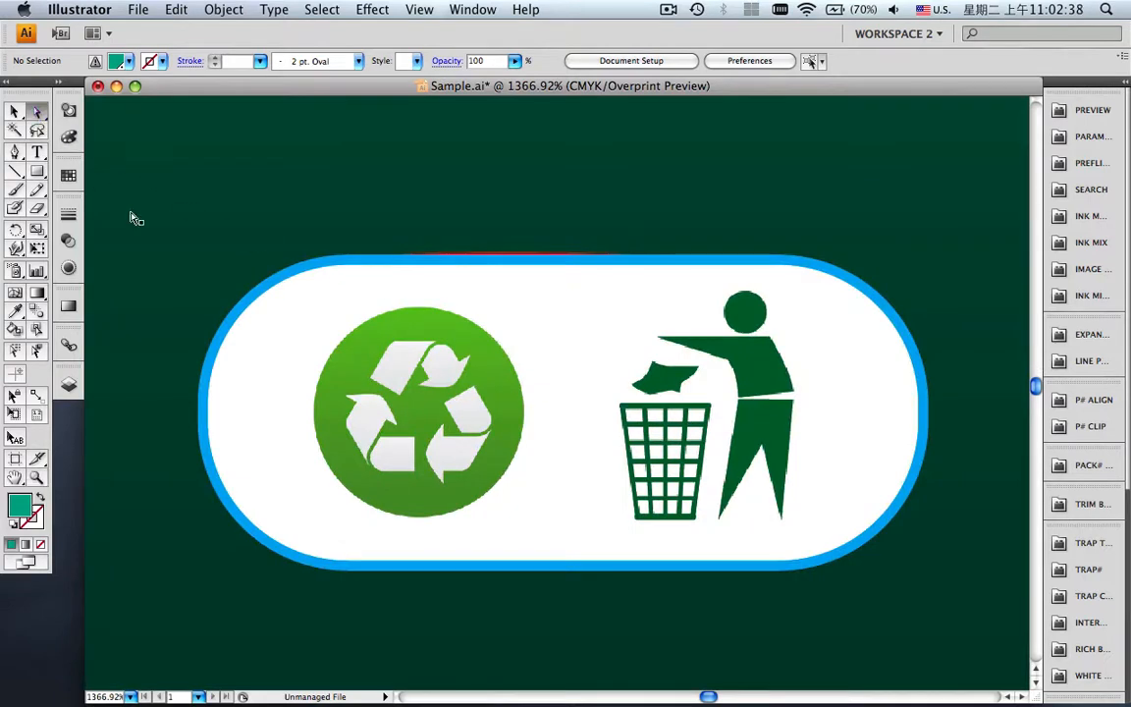
left_click(374, 418)
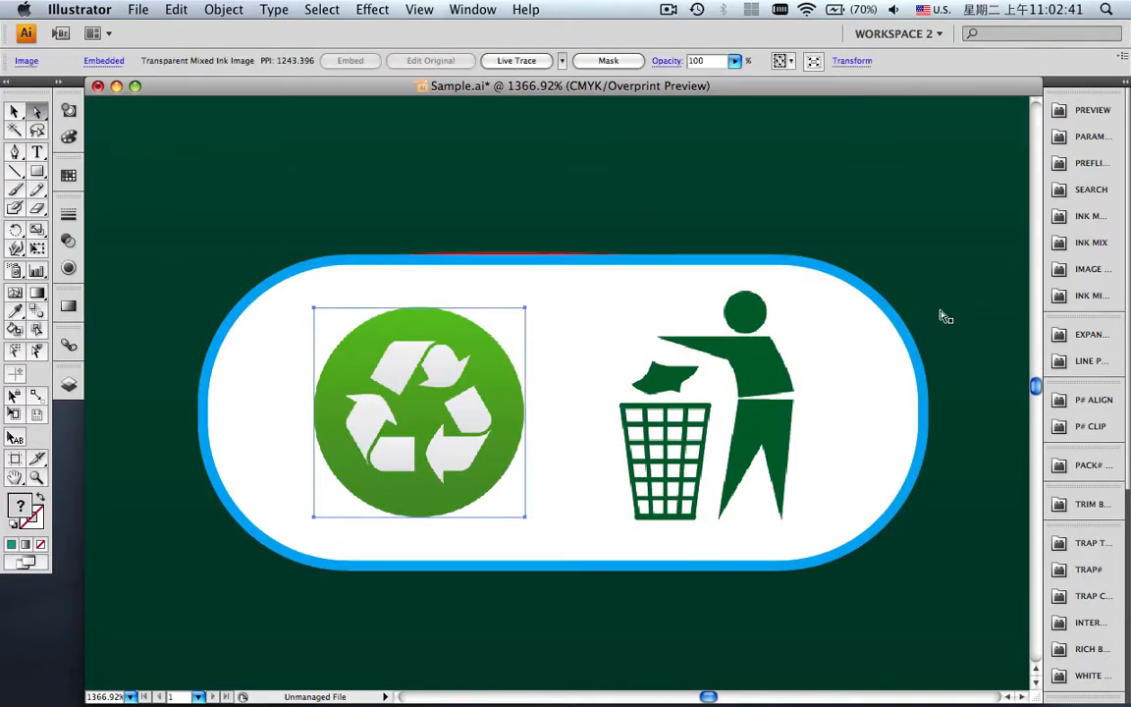
left_click(1090, 269)
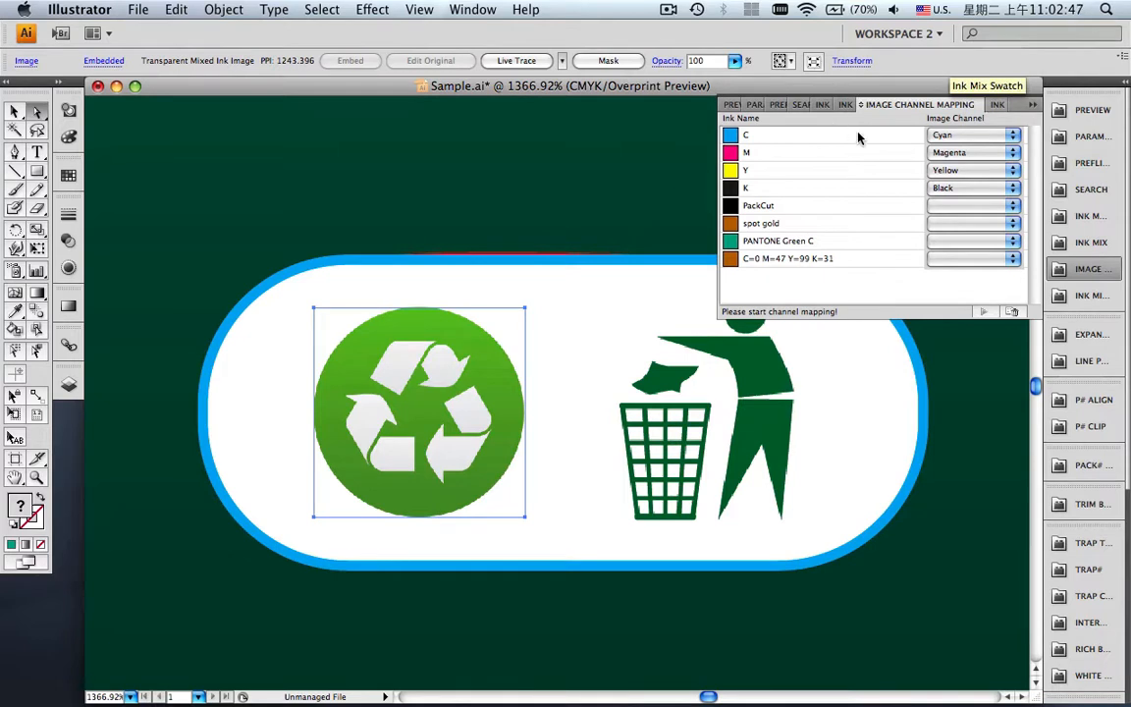
left_click(950, 136)
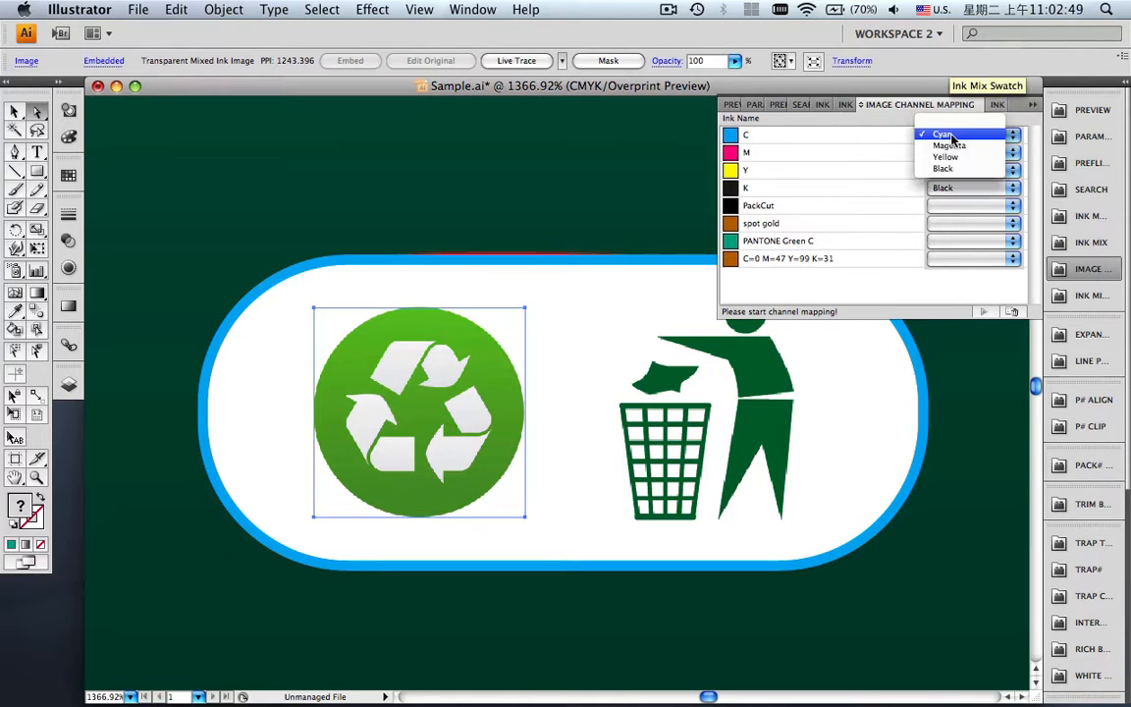
left_click(955, 156)
left_click(955, 154)
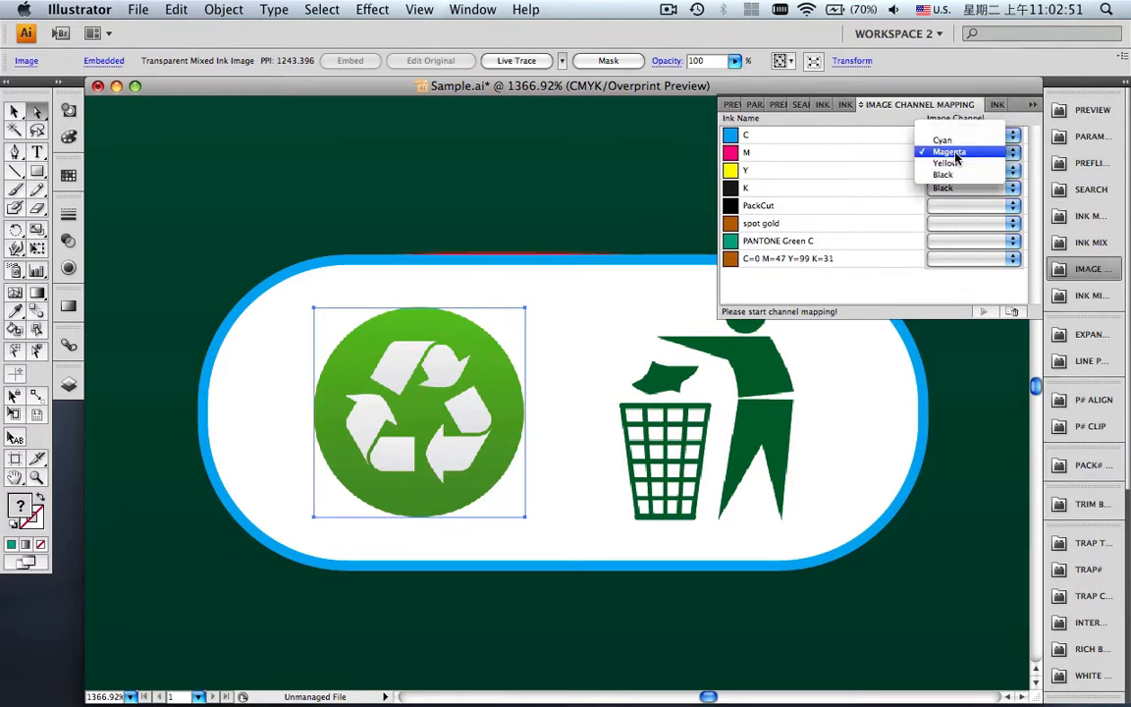
left_click(956, 153)
left_click(963, 170)
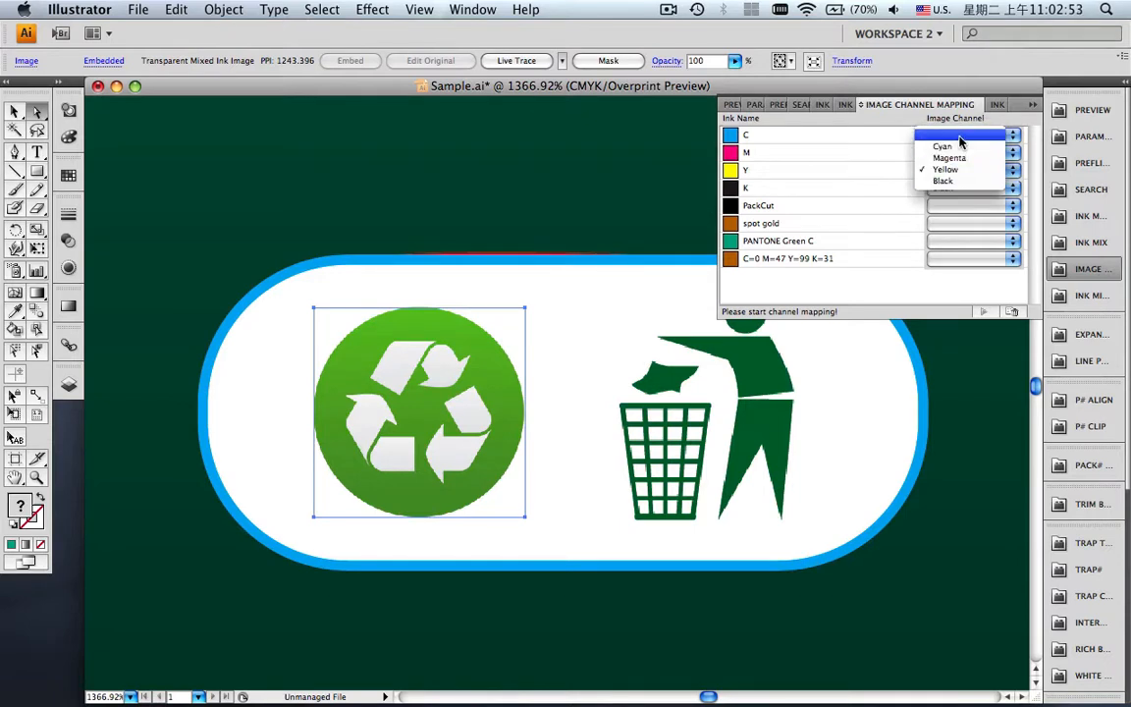
left_click(960, 169)
left_click(960, 189)
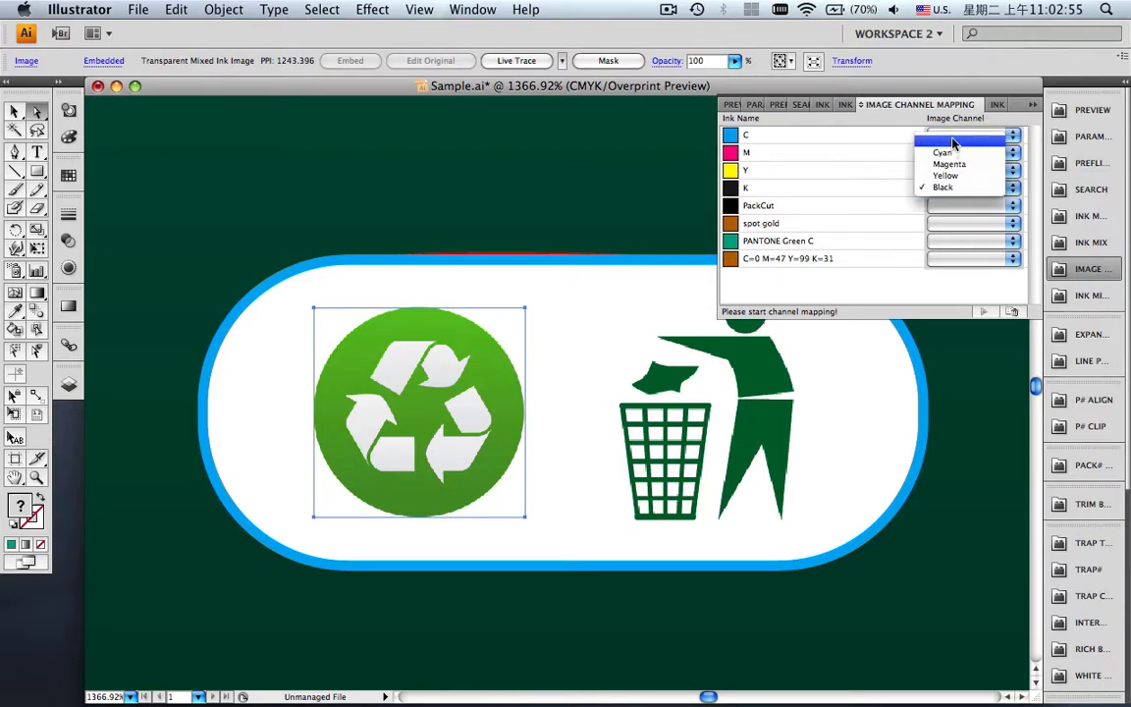
left_click(955, 144)
left_click(982, 313)
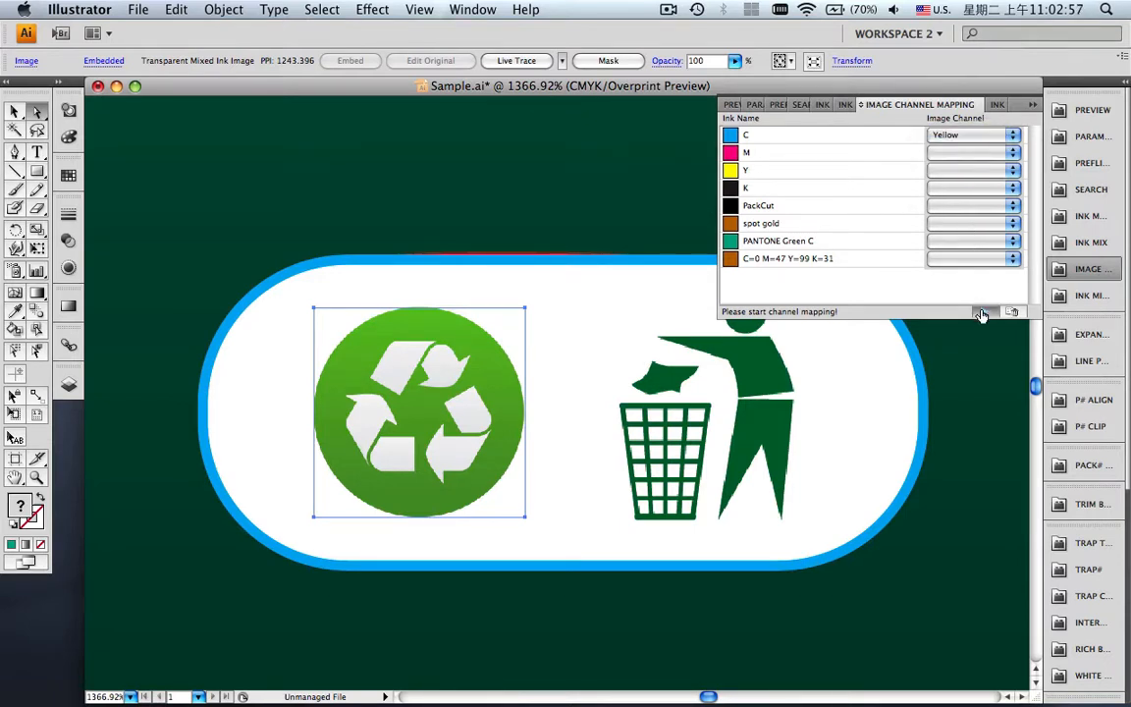
Remap the litter bin image so the C ink keeps the Cyan channel and the M, Y and K inks use none.
left_click(703, 346)
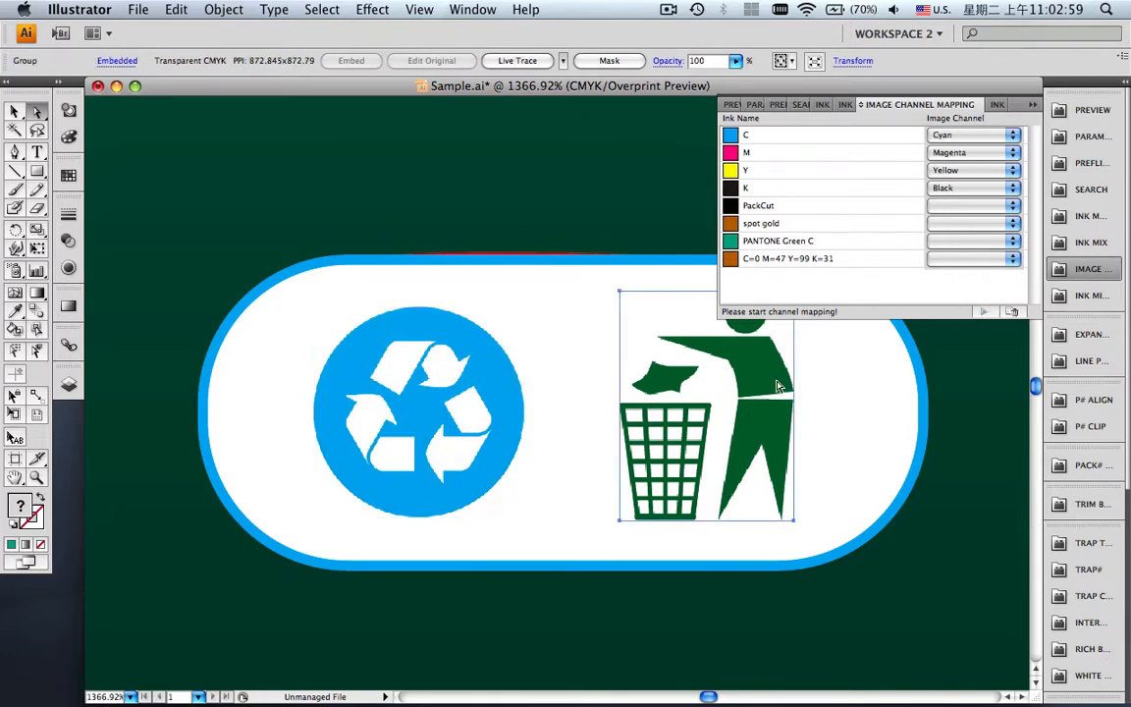
left_click(982, 152)
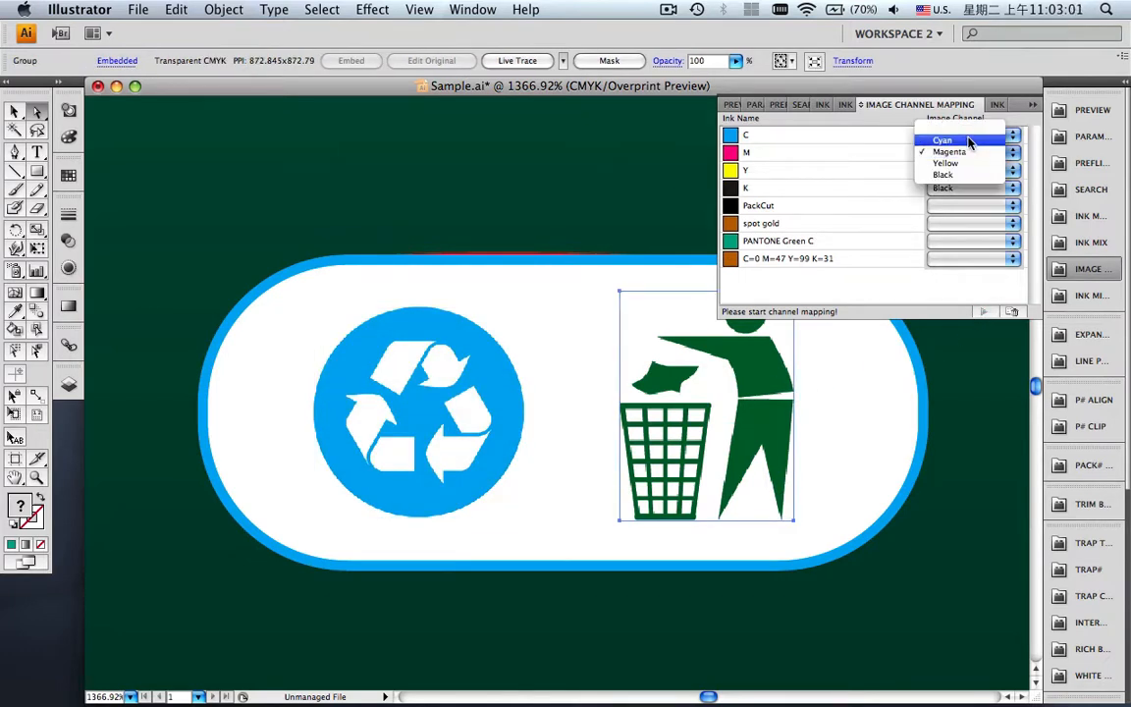
left_click(954, 126)
left_click(971, 173)
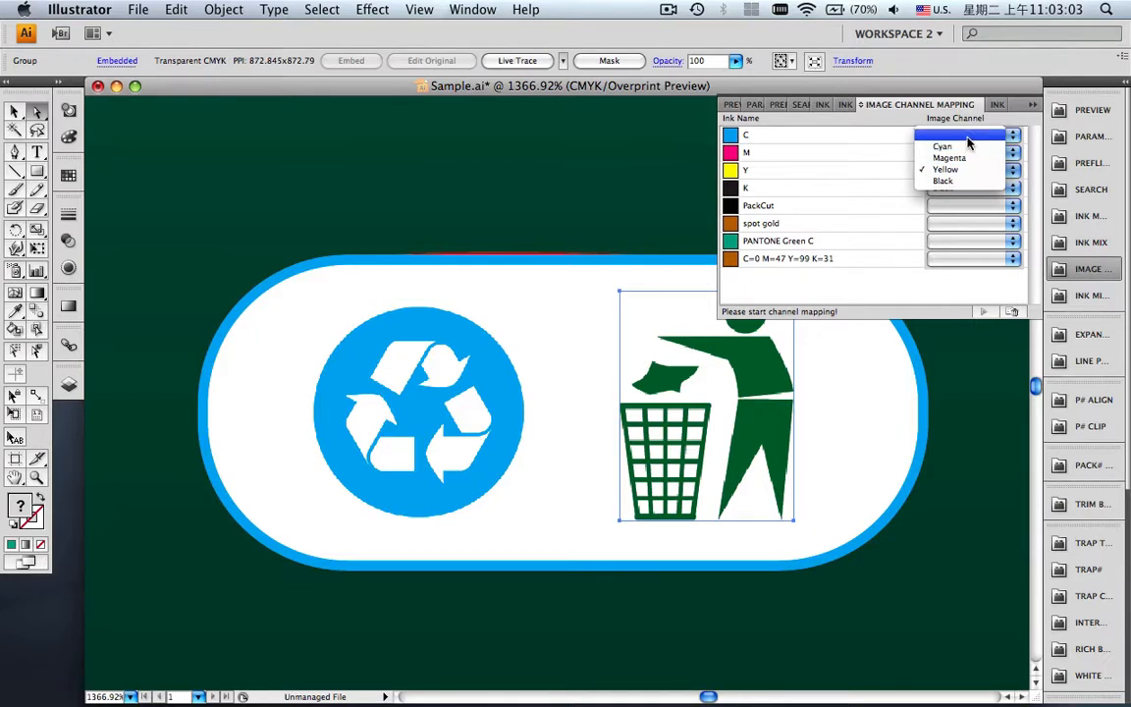
left_click(967, 136)
left_click(971, 186)
left_click(972, 186)
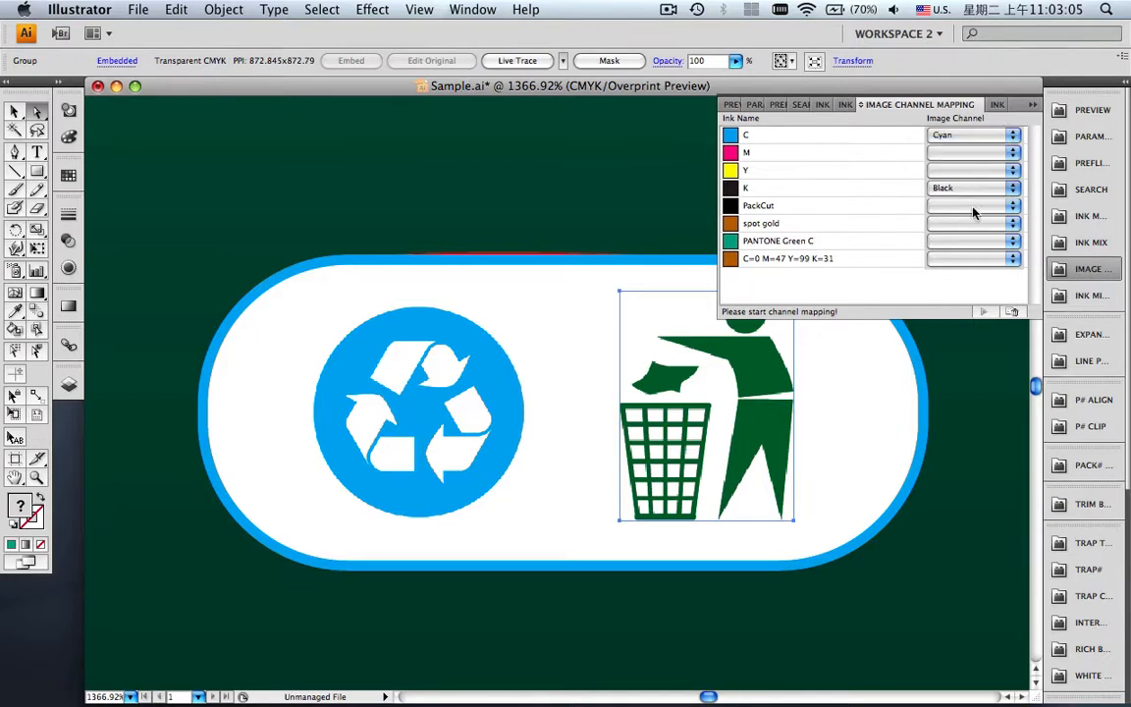
left_click(984, 311)
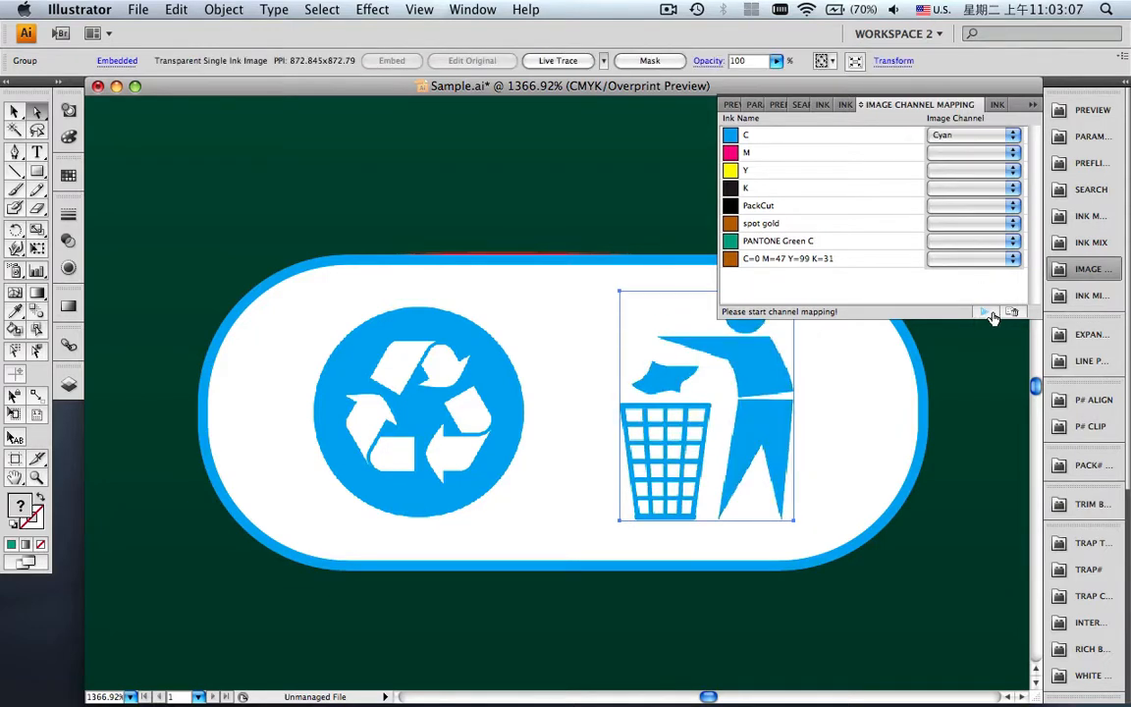
Refresh the separation preview and toggle the cyan plate off and on to check the recycling label, closing the preview when done.
left_click(1031, 105)
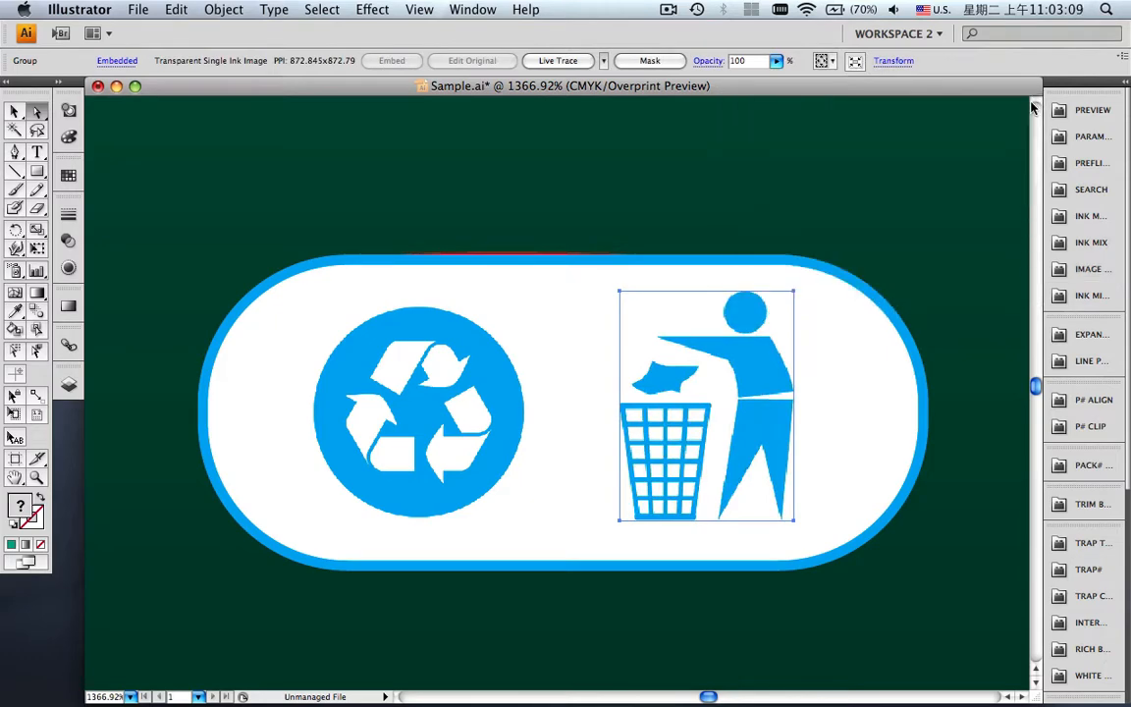
left_click(1068, 113)
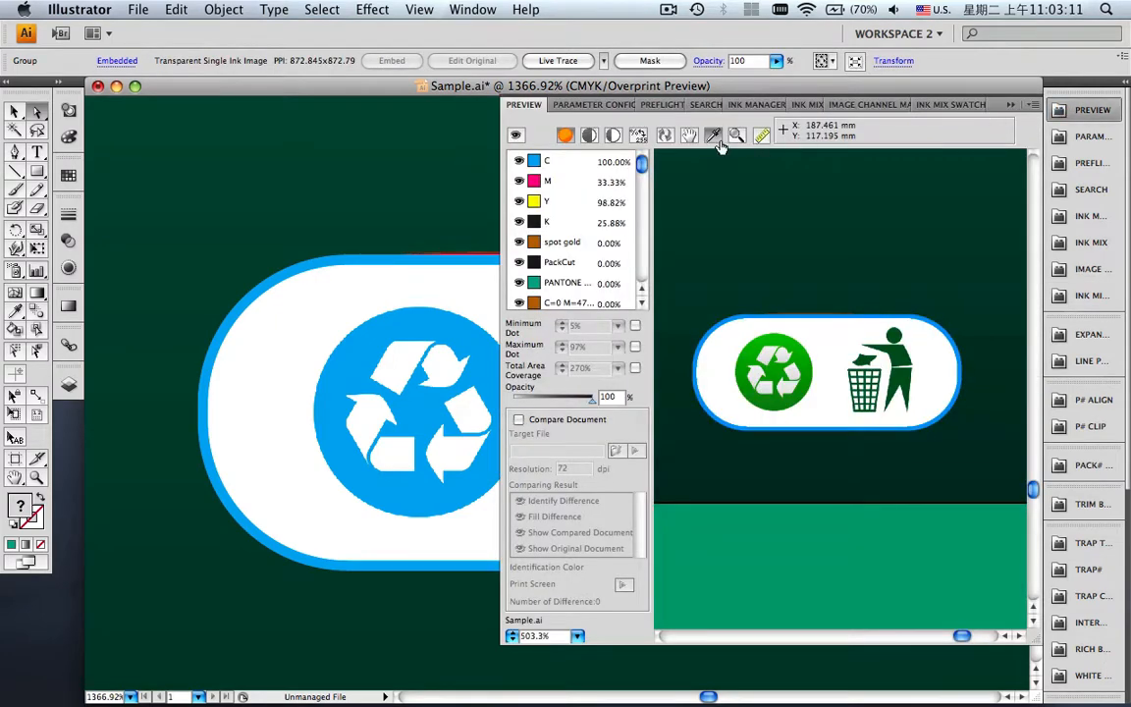
left_click(667, 139)
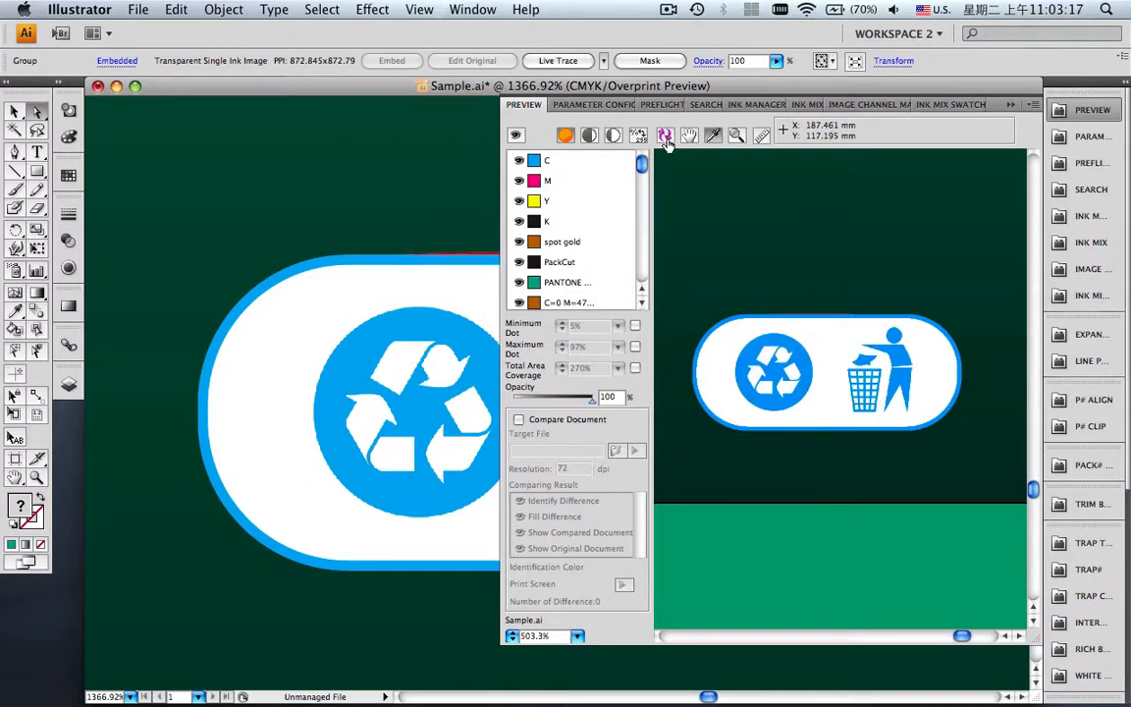
left_click(520, 161)
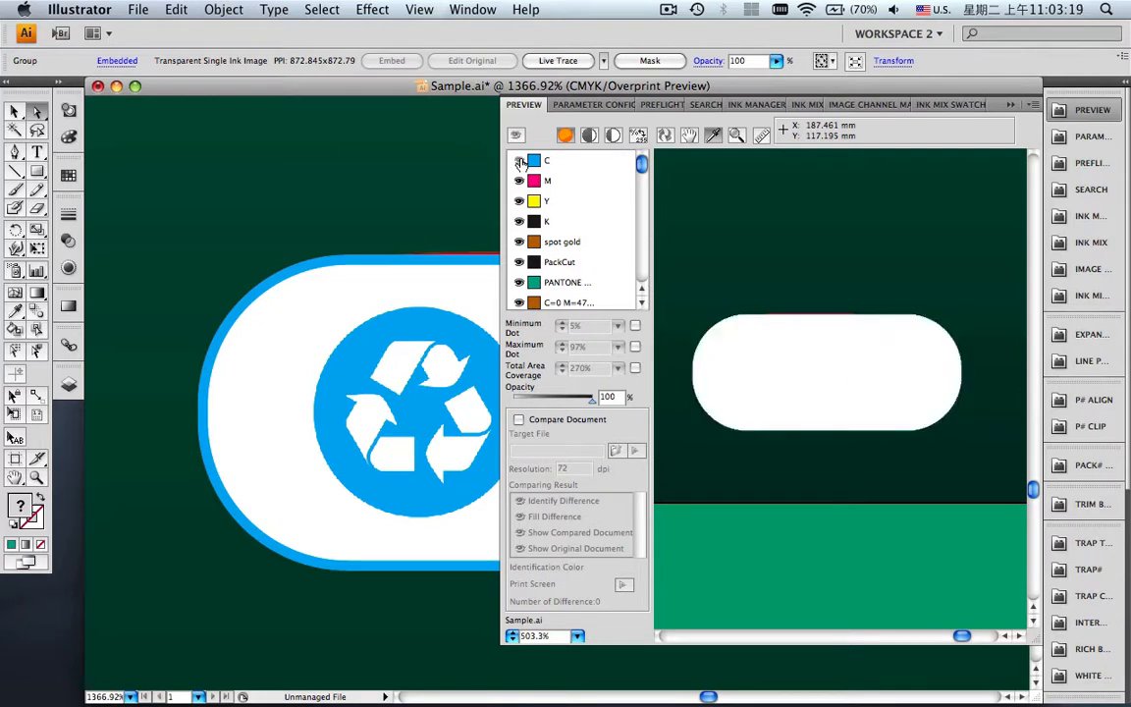
left_click(520, 161)
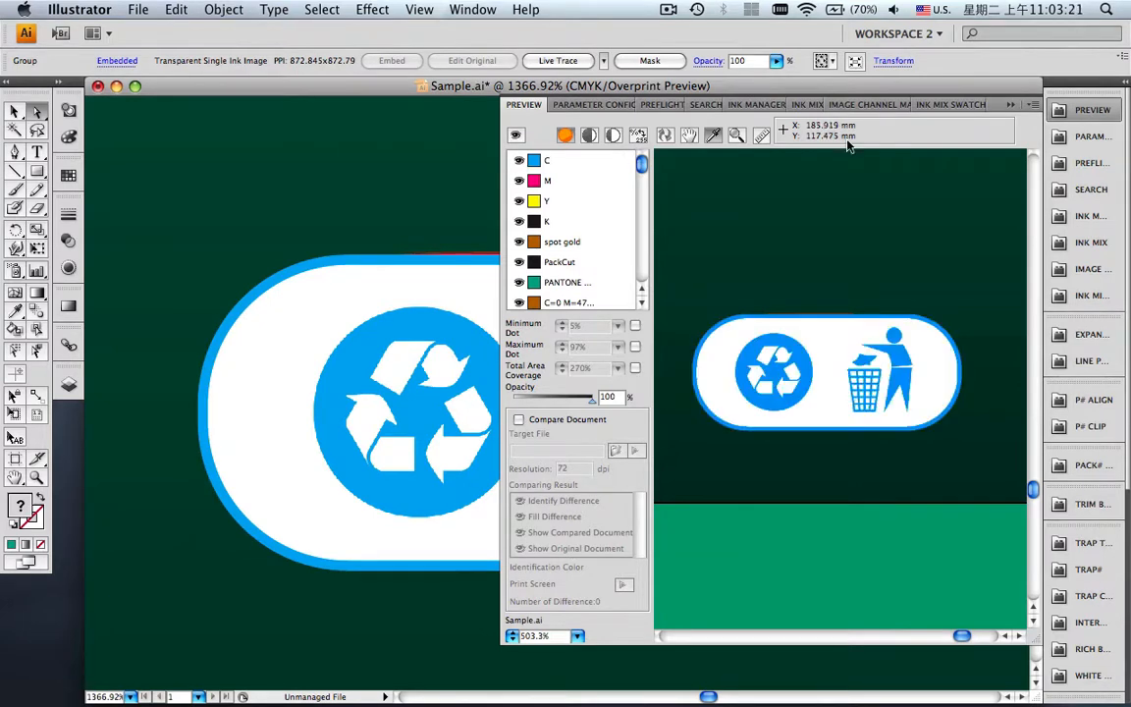
left_click(1008, 105)
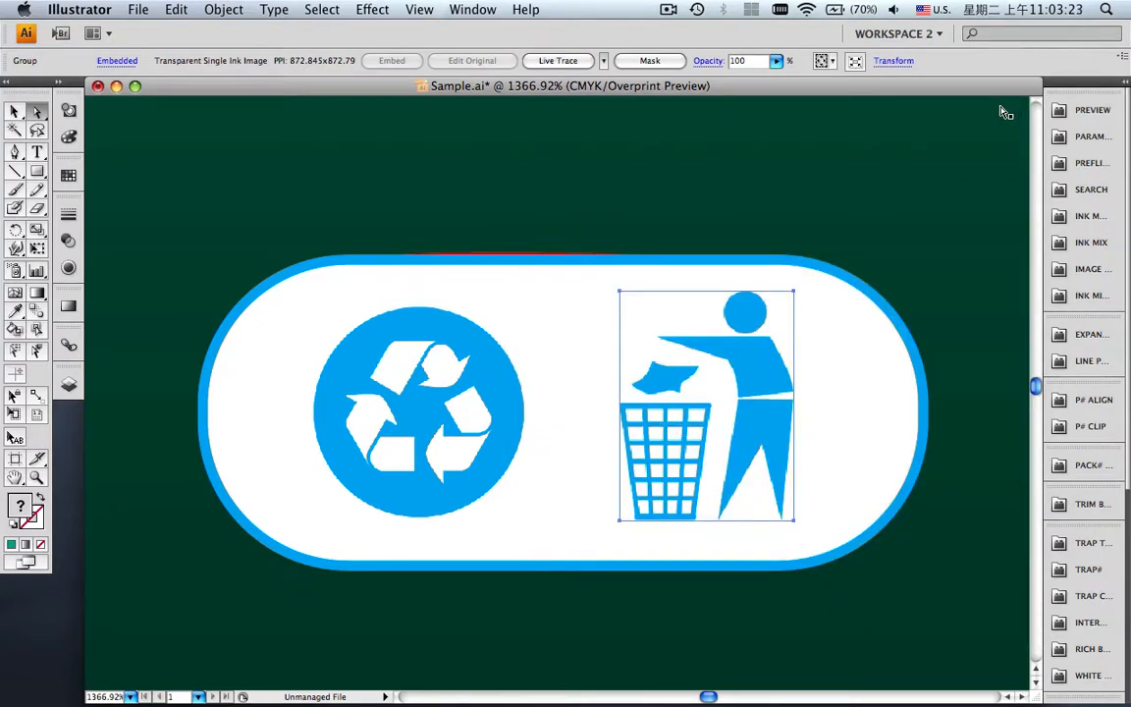
View only the spot gold and C=0 M=47 Y=99 K=31 plates of the whole carton in the separation preview, and close it.
key("super+0")
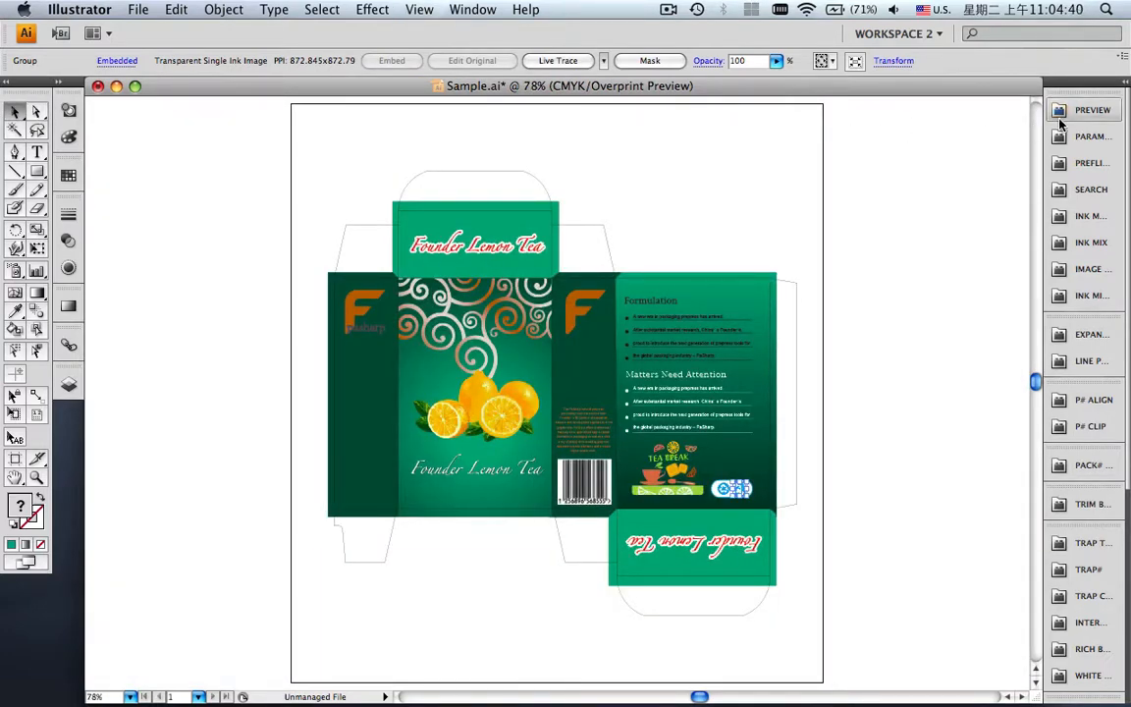
left_click(1088, 110)
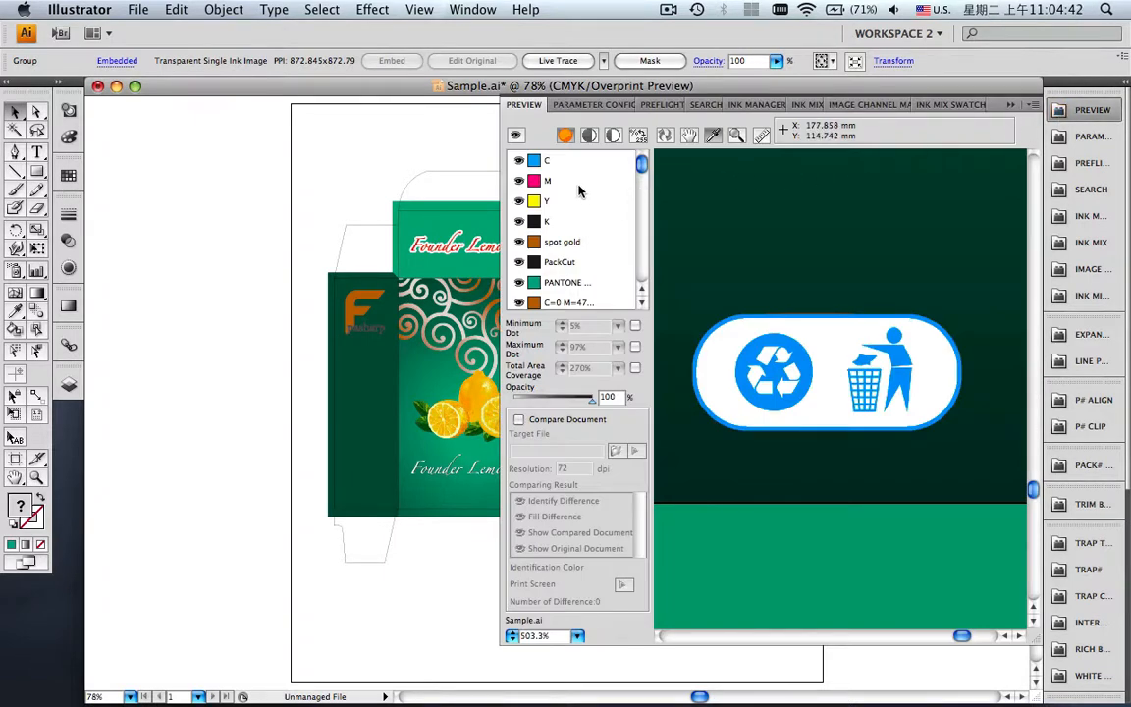
left_click(579, 635)
left_click(599, 701)
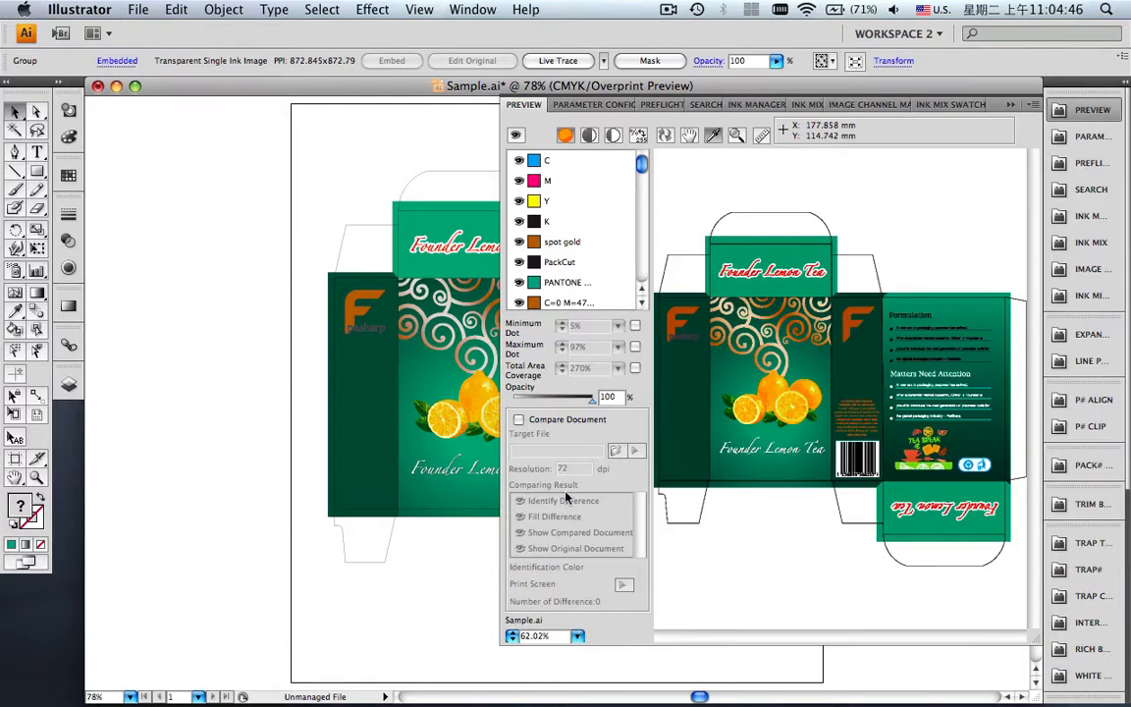
left_click(516, 134)
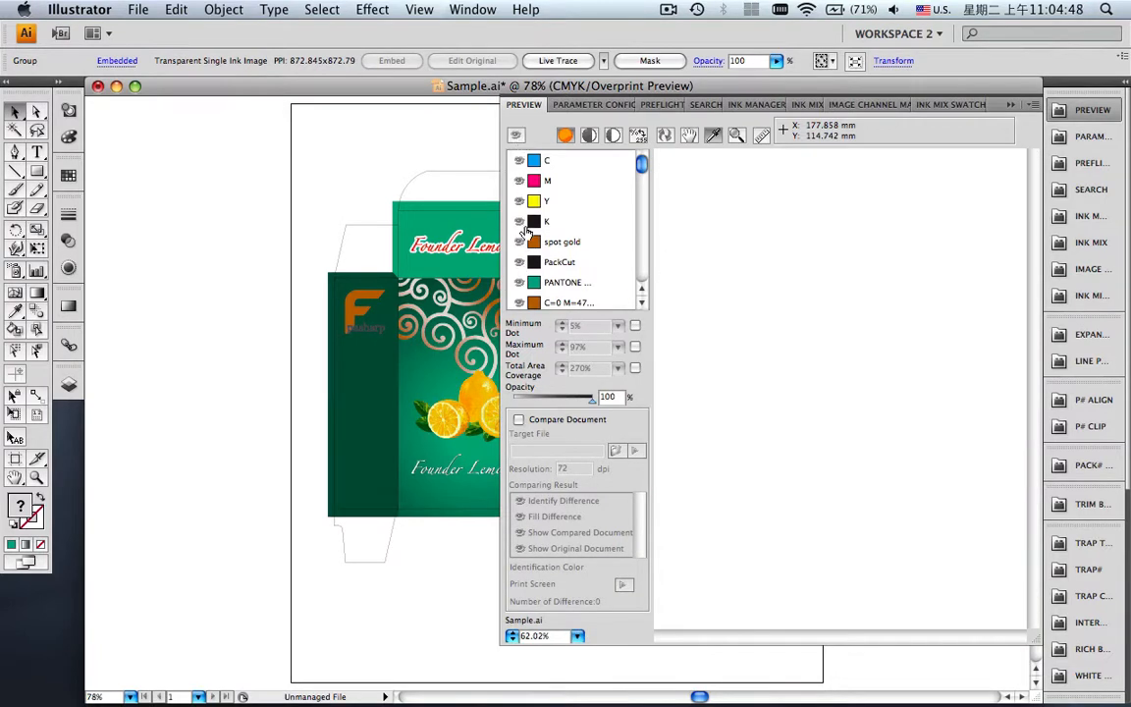
left_click(520, 242)
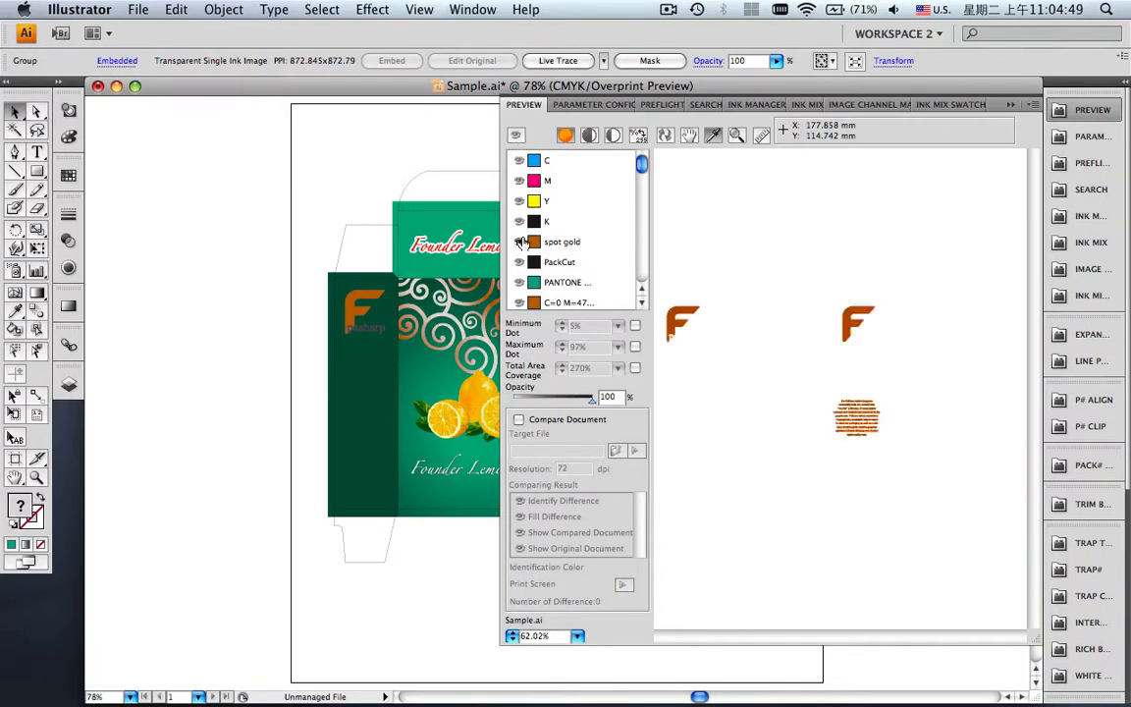
left_click(520, 303)
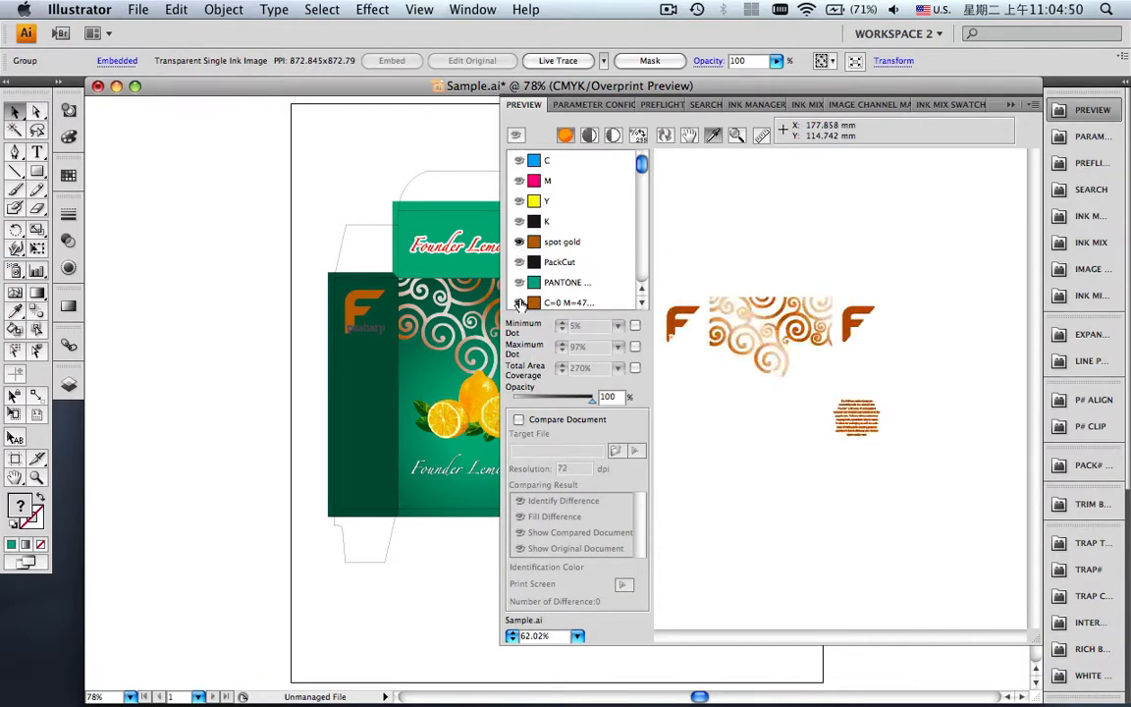
left_click(1017, 104)
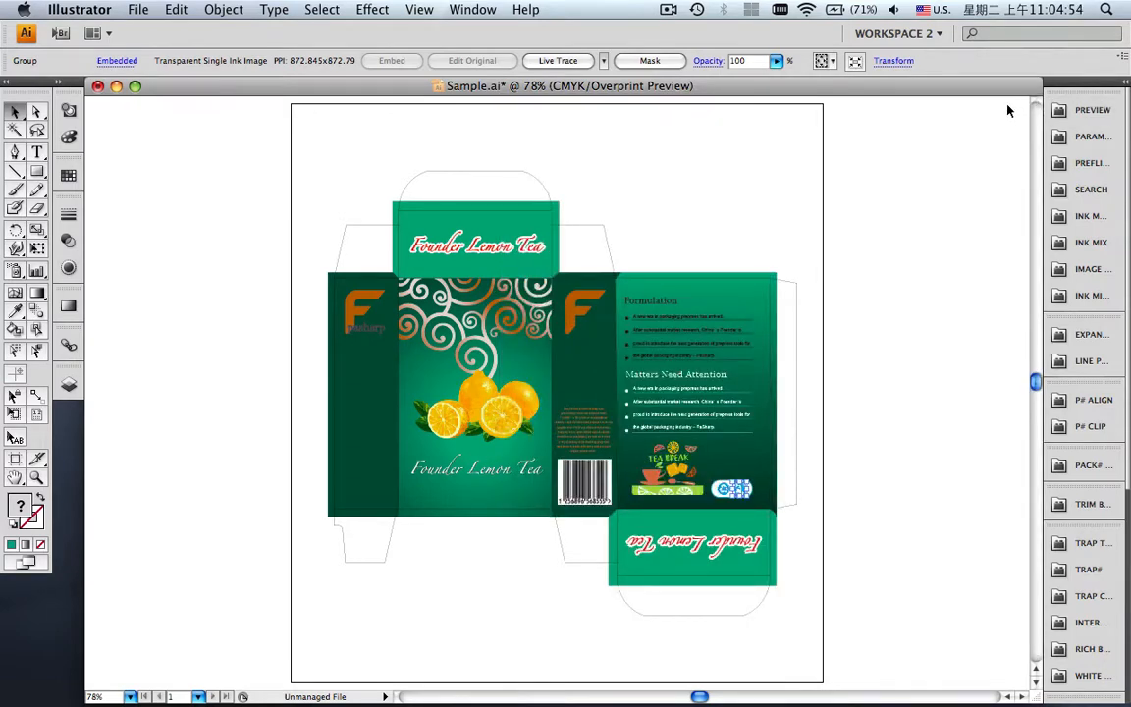
Convert the C=0 M=47 Y=99 K=31 ink to spot gold in the Ink Manager.
left_click(1080, 226)
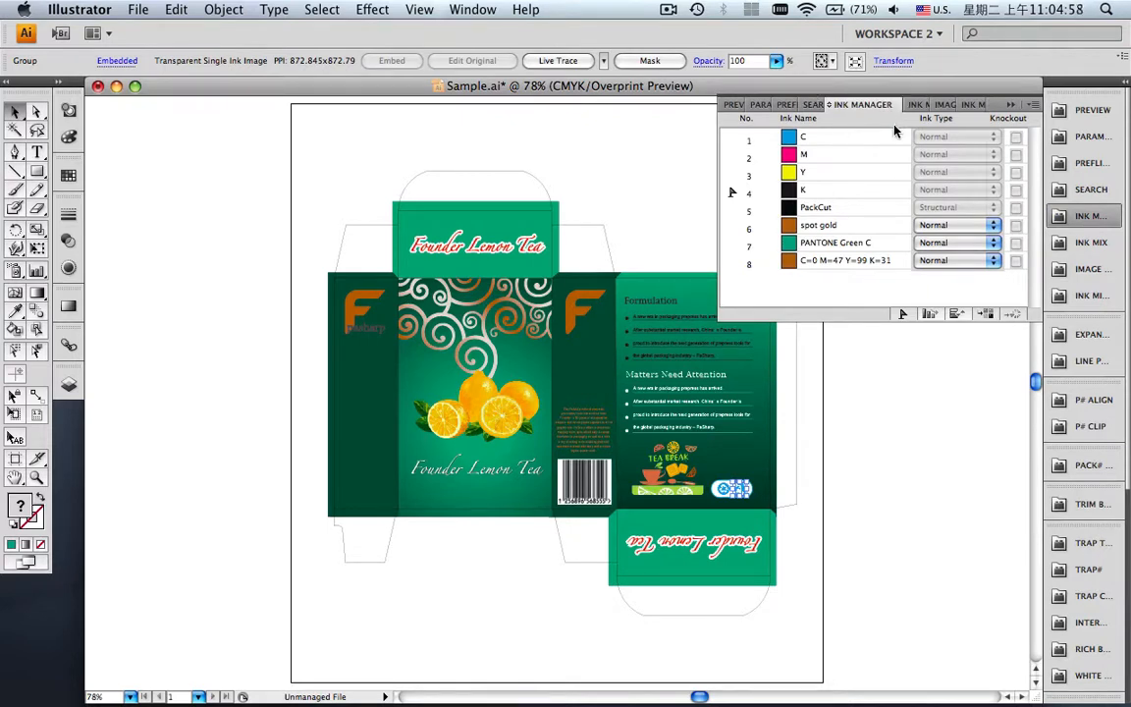
left_click(882, 263)
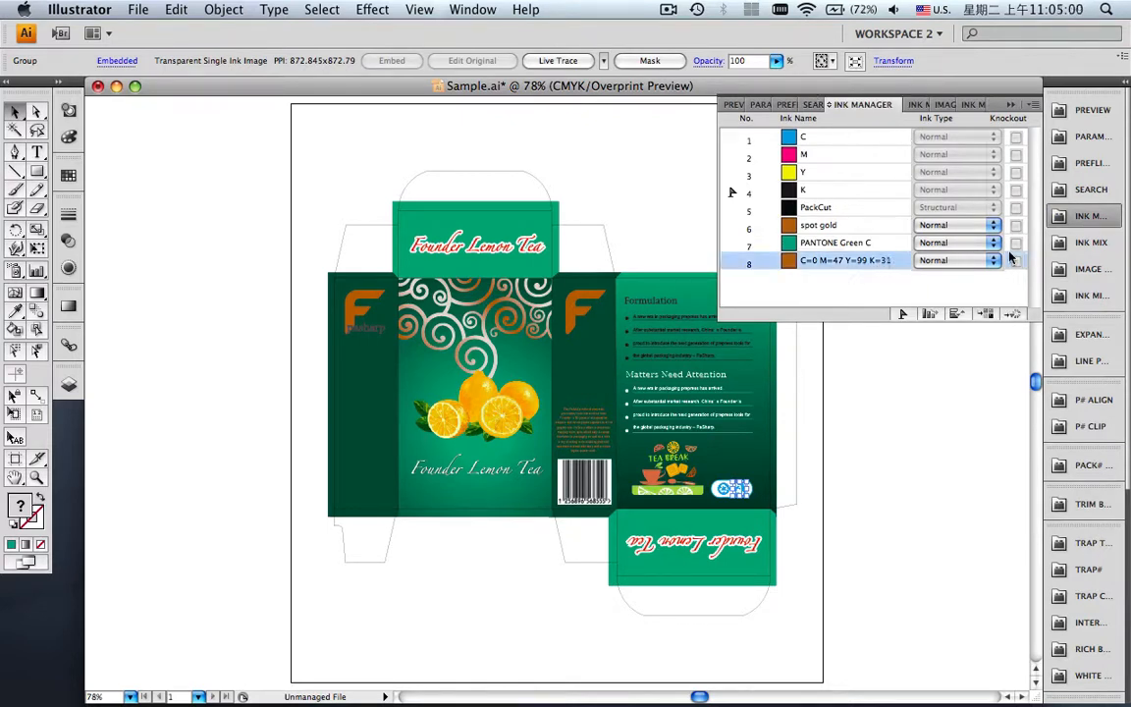
left_click(1033, 104)
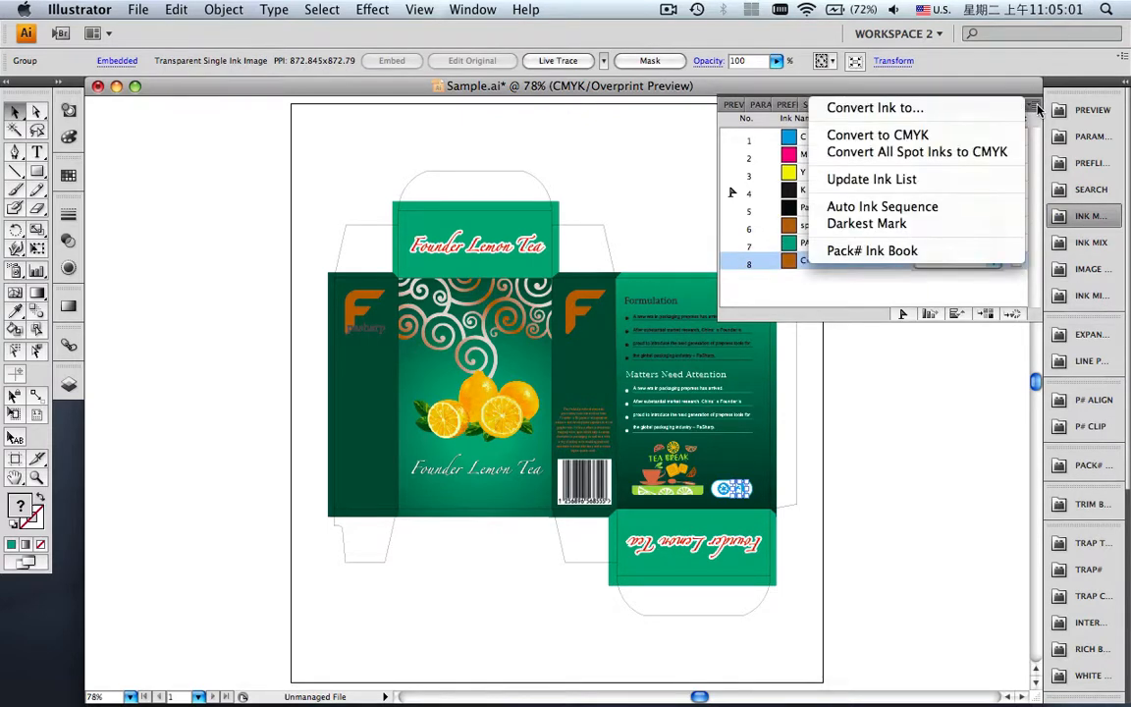
left_click(926, 116)
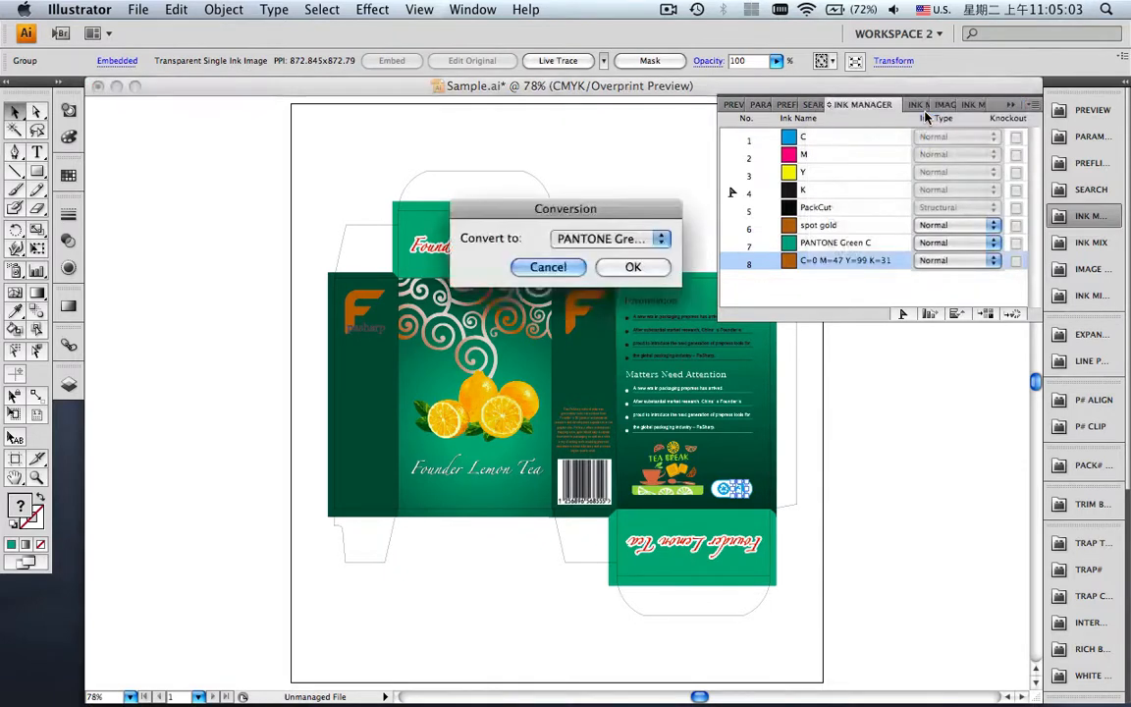
left_click(645, 243)
left_click(638, 224)
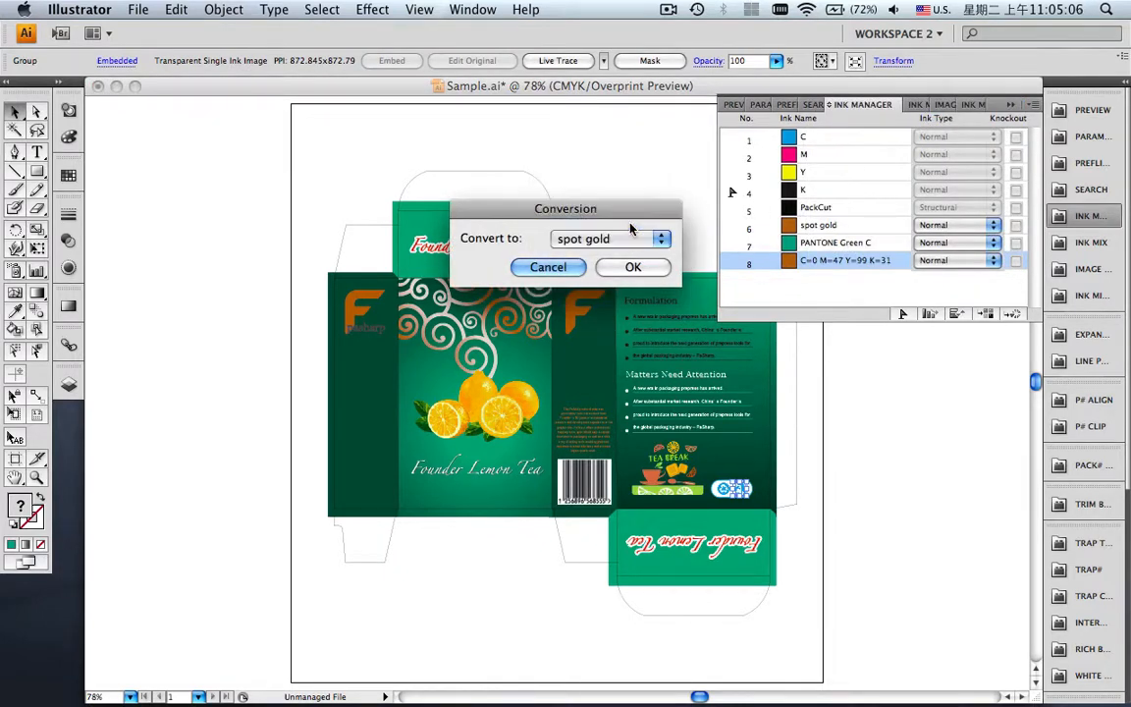
left_click(631, 272)
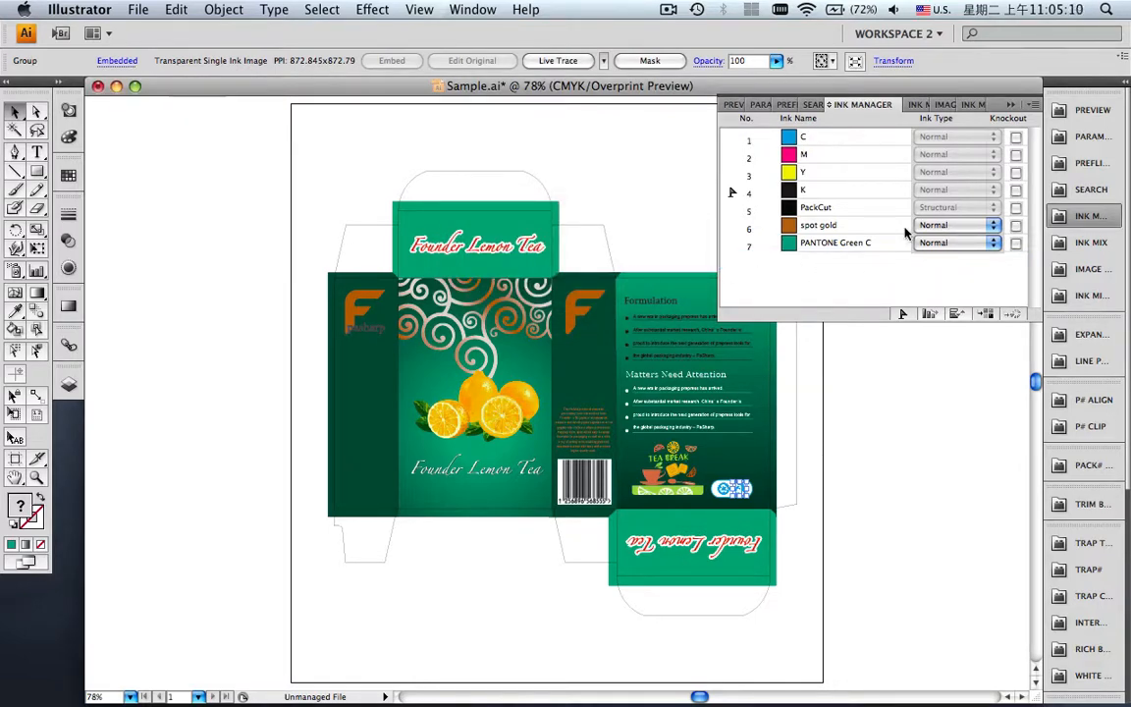
left_click(1010, 105)
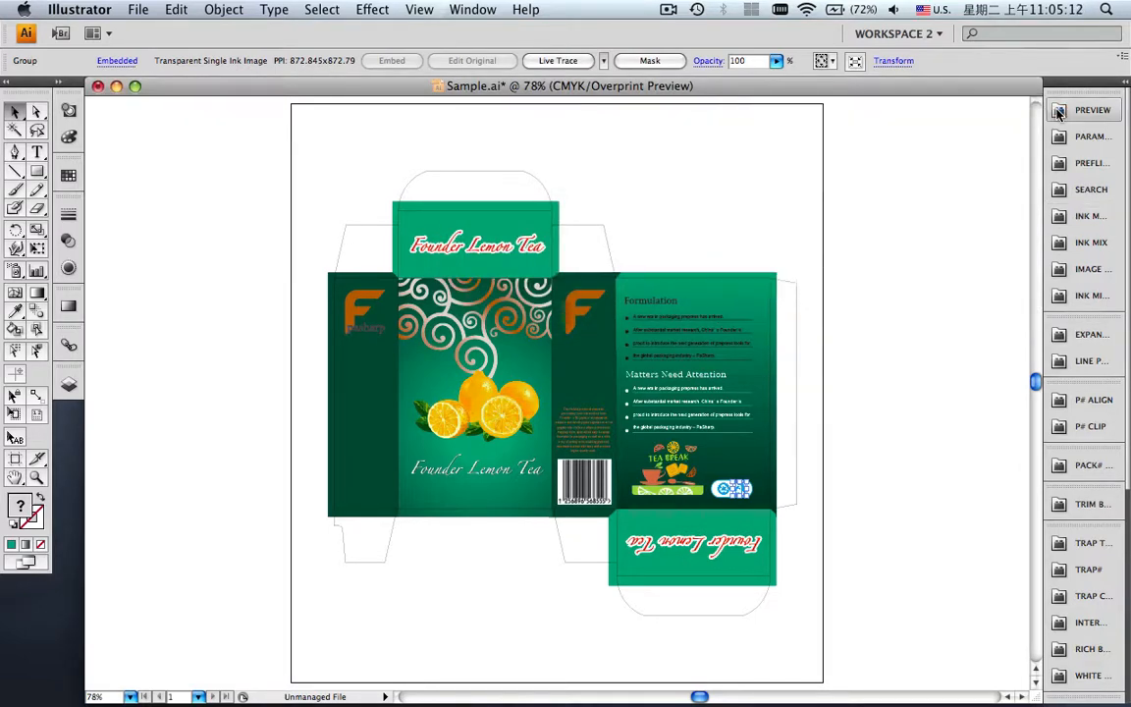
Refresh the separation preview and check the spot gold plate on its own, restoring all plates before closing the preview.
left_click(1059, 114)
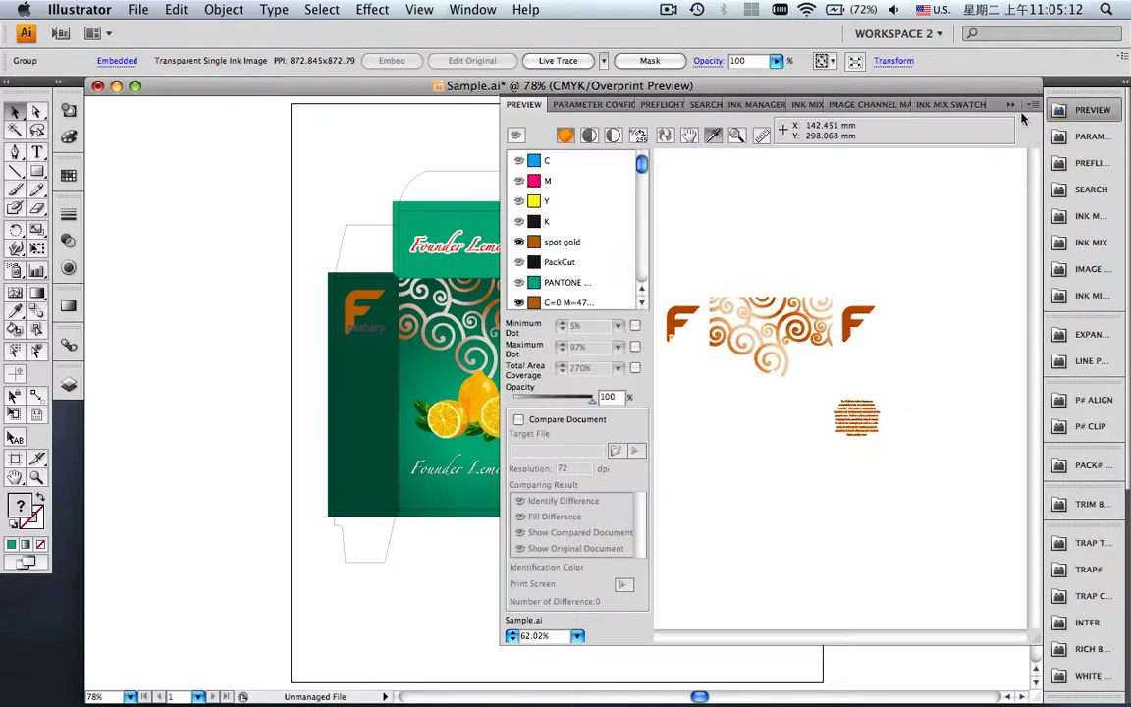
left_click(663, 135)
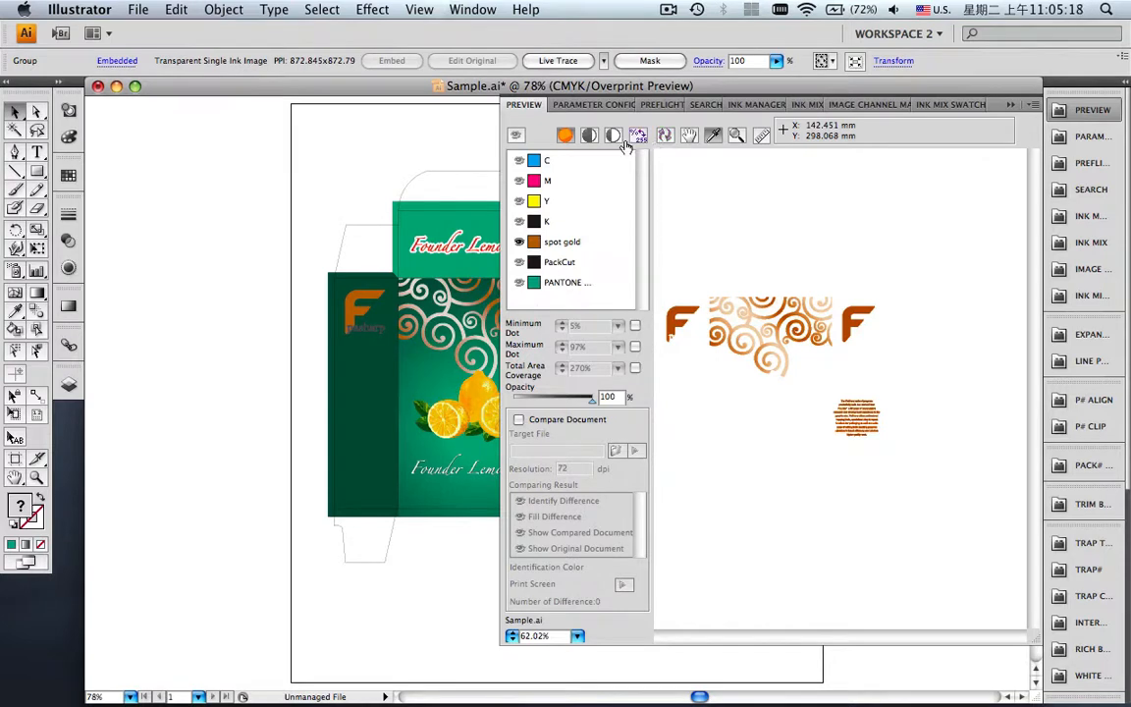
left_click(516, 135)
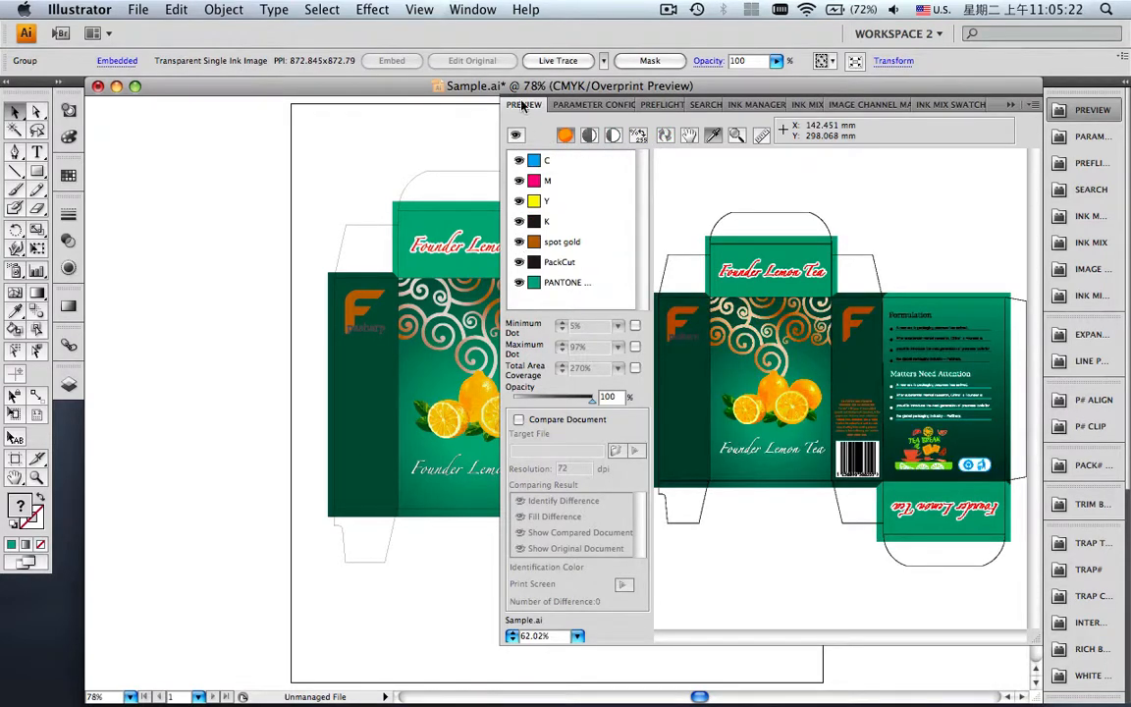
left_click(516, 135)
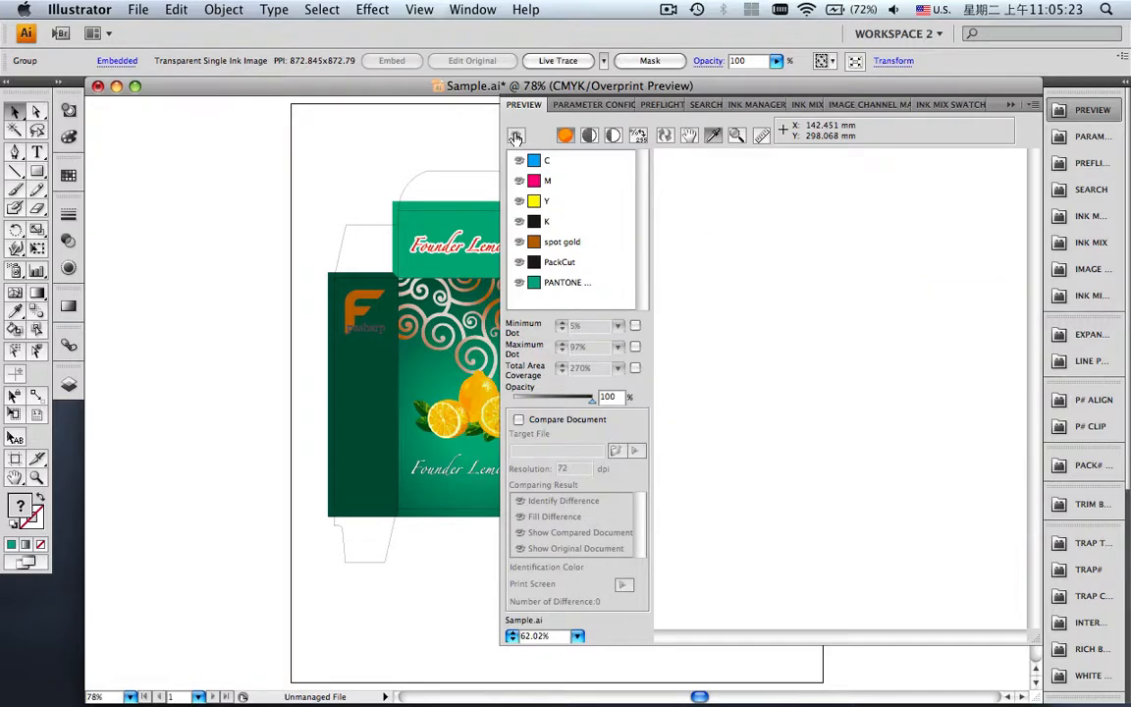
left_click(518, 241)
left_click(519, 241)
left_click(516, 135)
left_click(1009, 105)
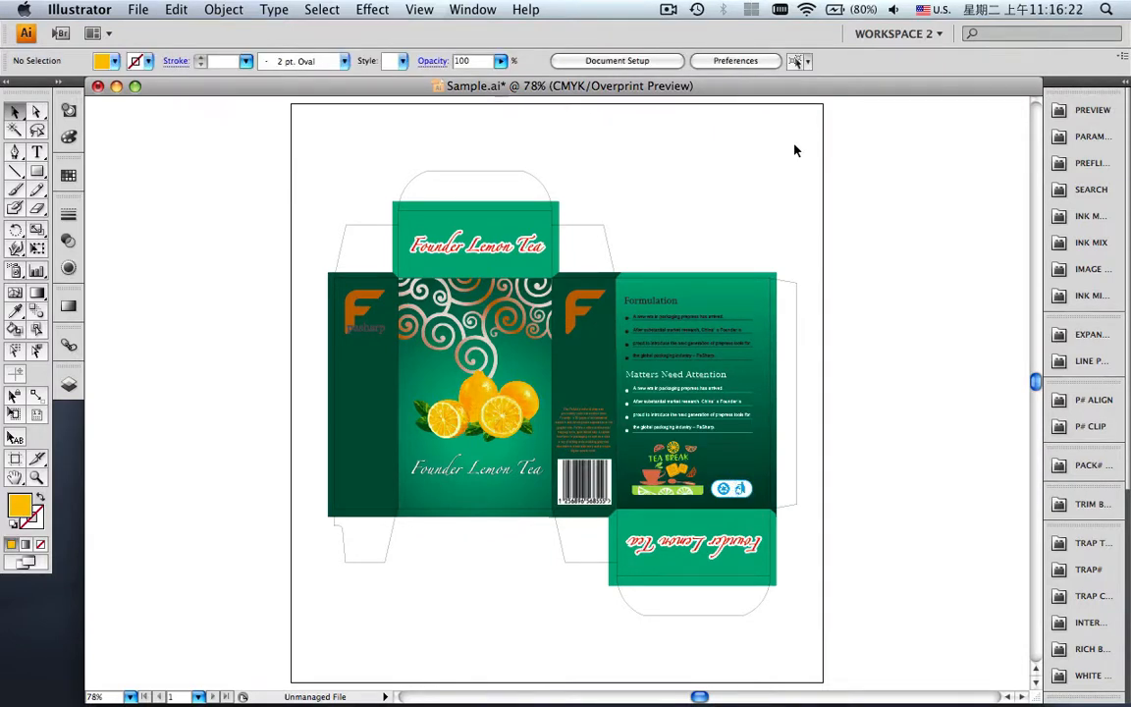
Check the separation preview for areas below the 5% minimum dot, and close it.
left_click(1080, 110)
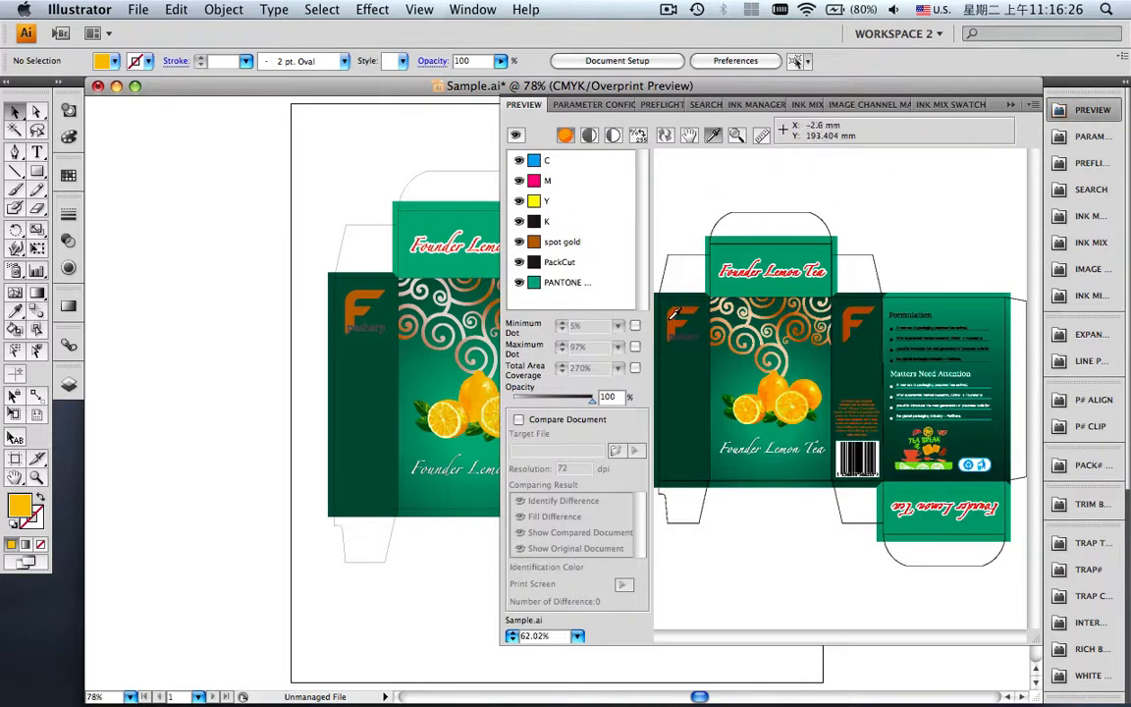
left_click(636, 326)
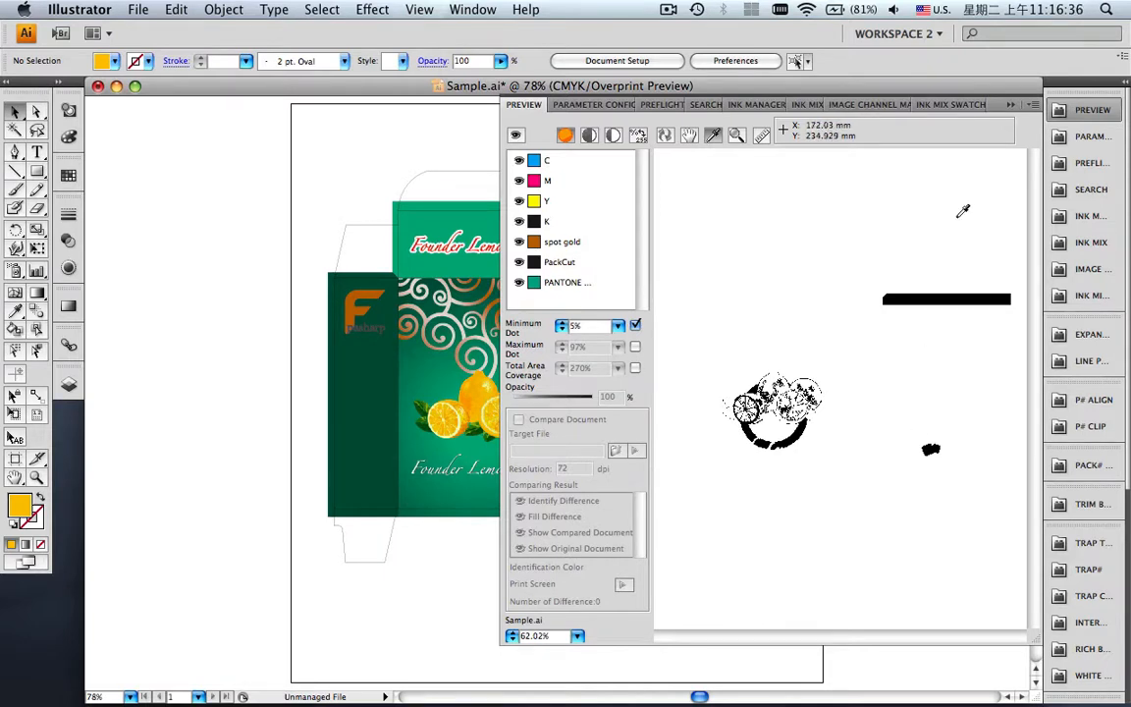
left_click(1014, 109)
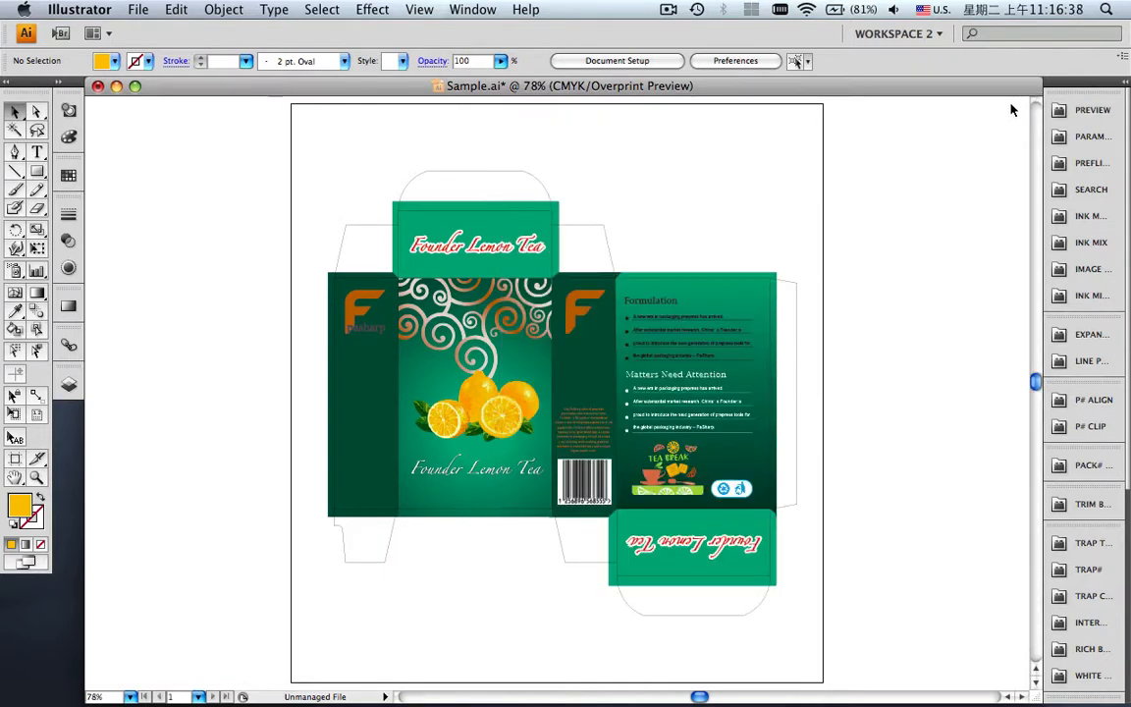
Review the preflight parameter configuration for inks, images, lines, fonts and other checks.
left_click(1090, 138)
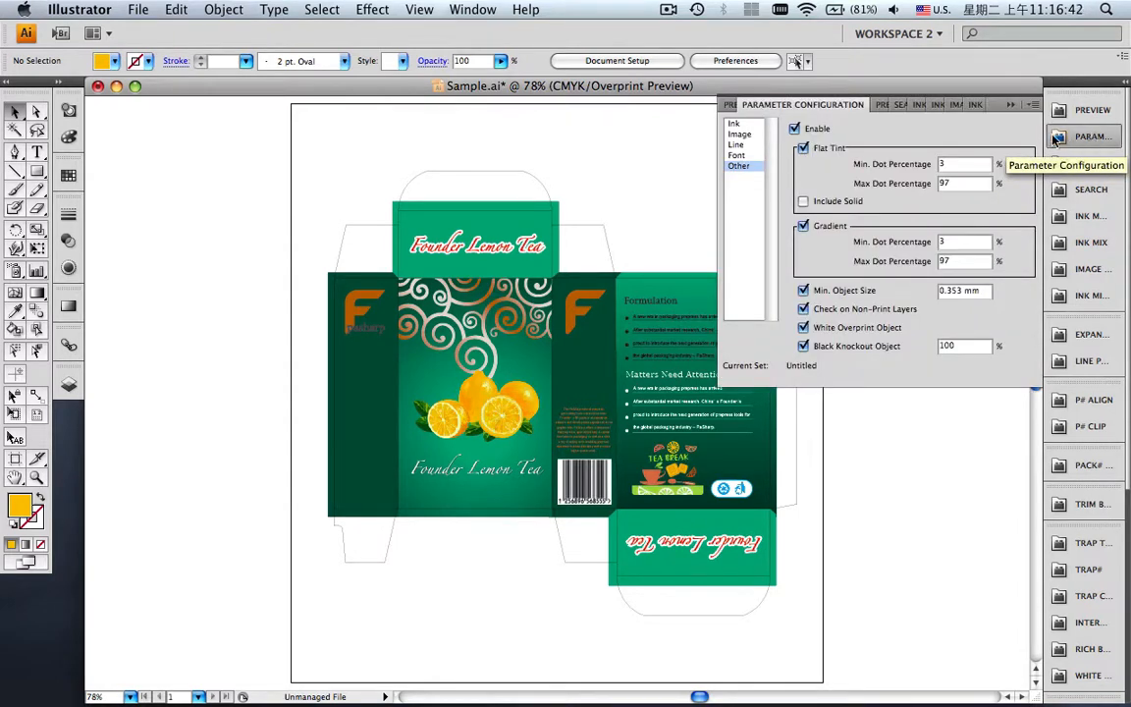
left_click(735, 124)
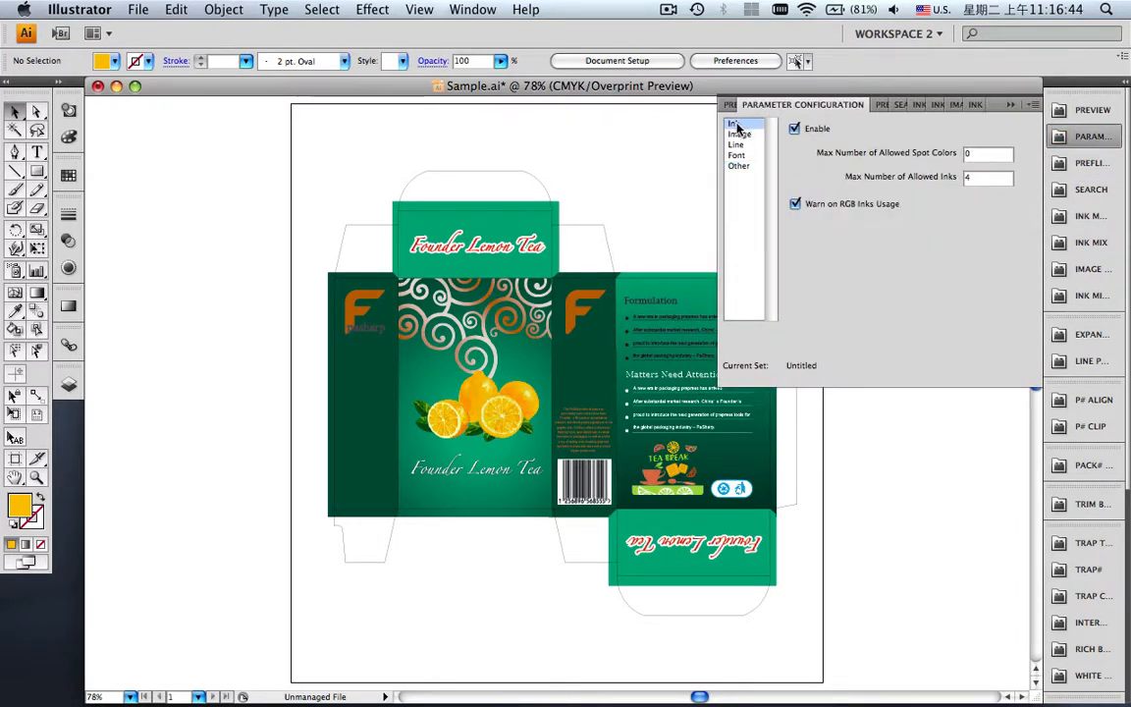
left_click(739, 134)
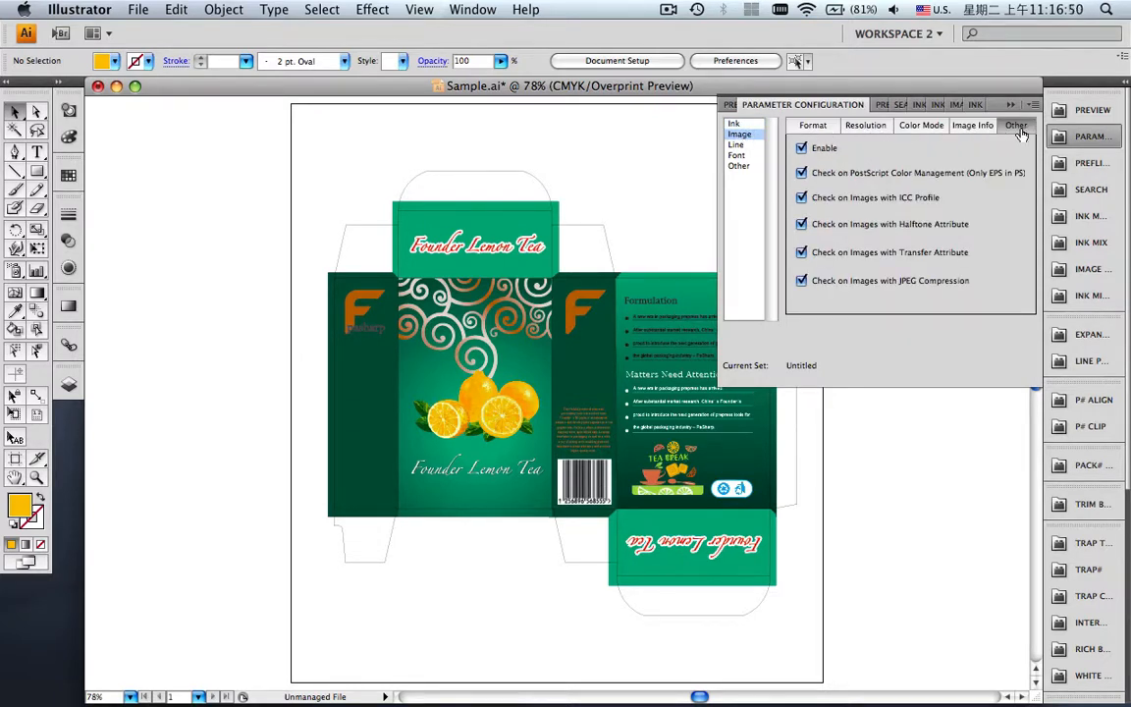
left_click(741, 144)
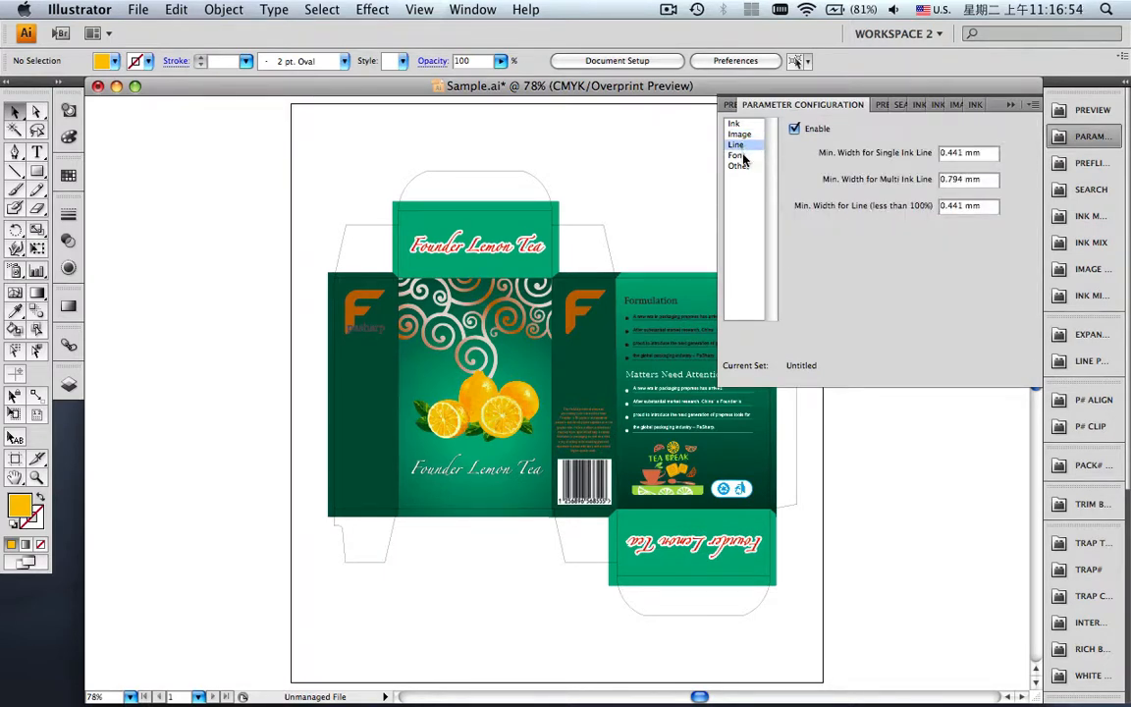
left_click(743, 155)
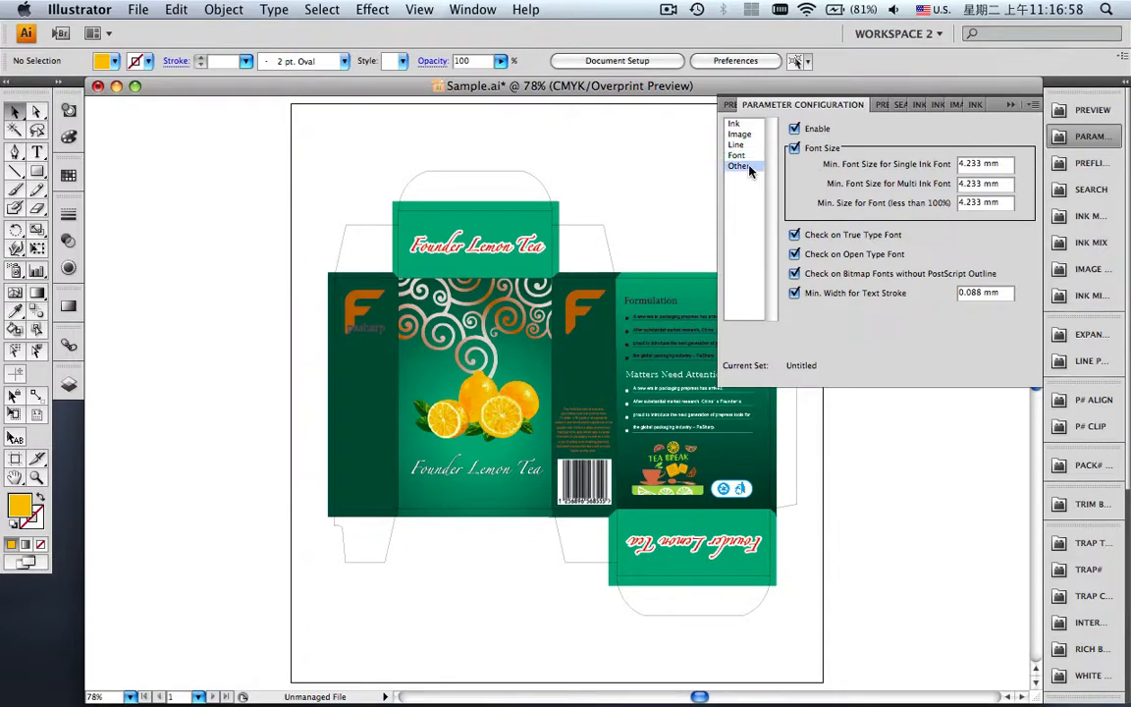
left_click(749, 167)
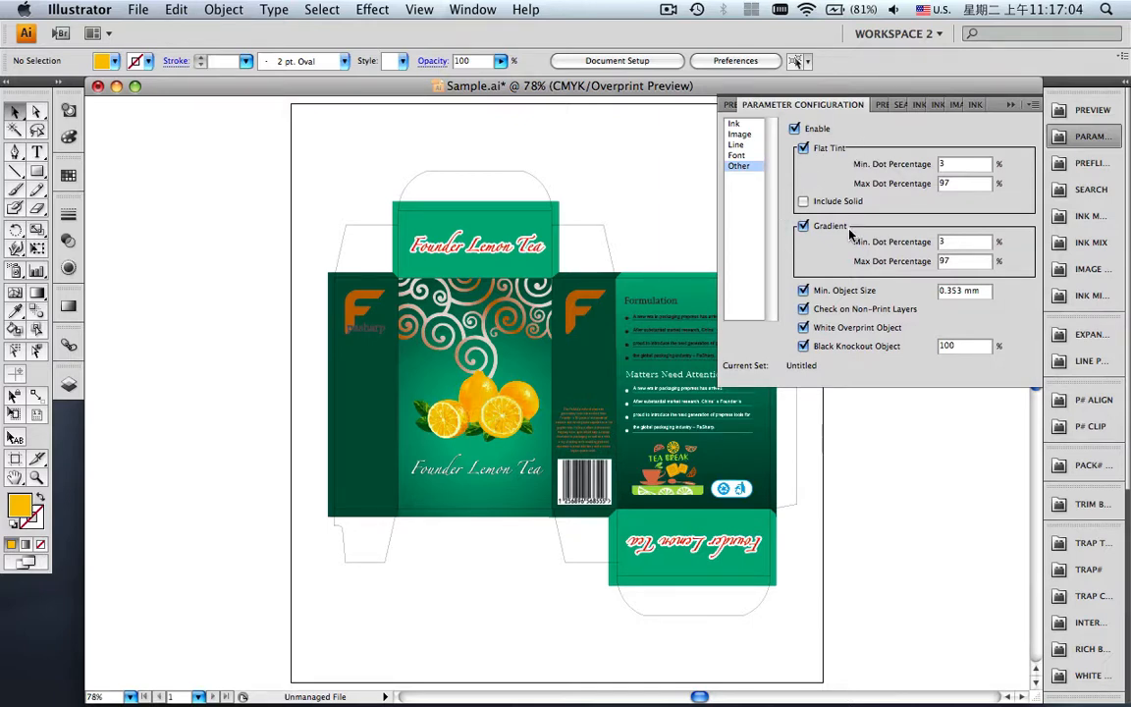
Load the Tint&Gradient Min.Dot parameter set and close the parameter configuration.
left_click(1033, 106)
left_click(962, 124)
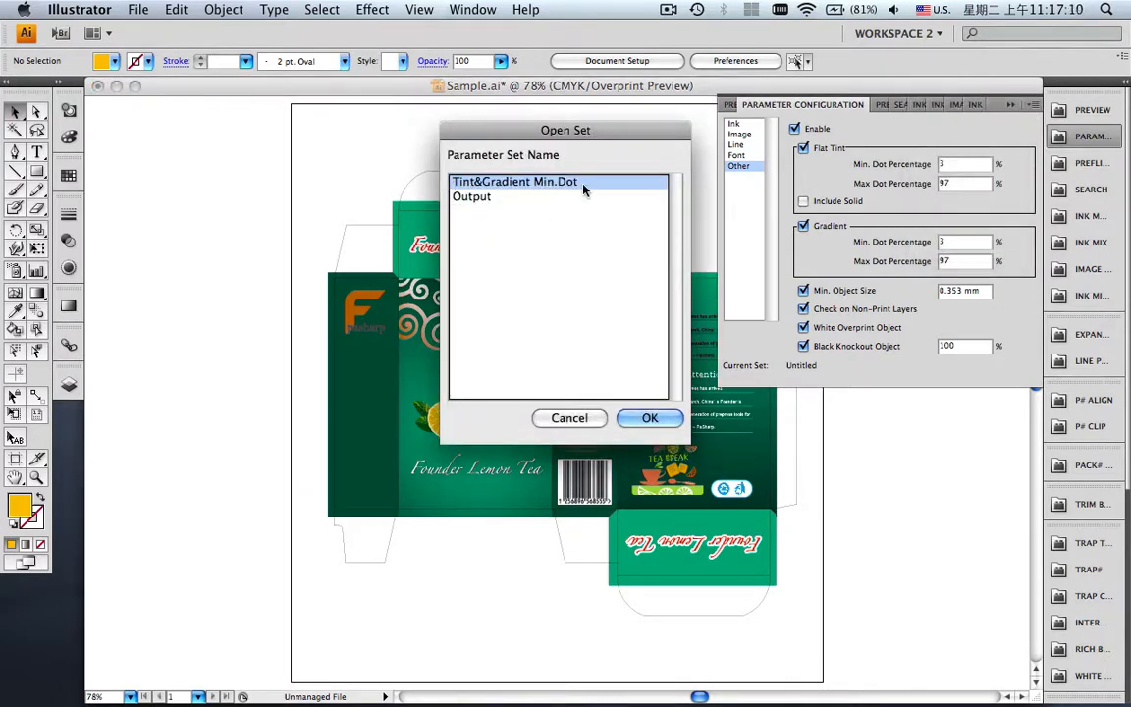
left_click(647, 417)
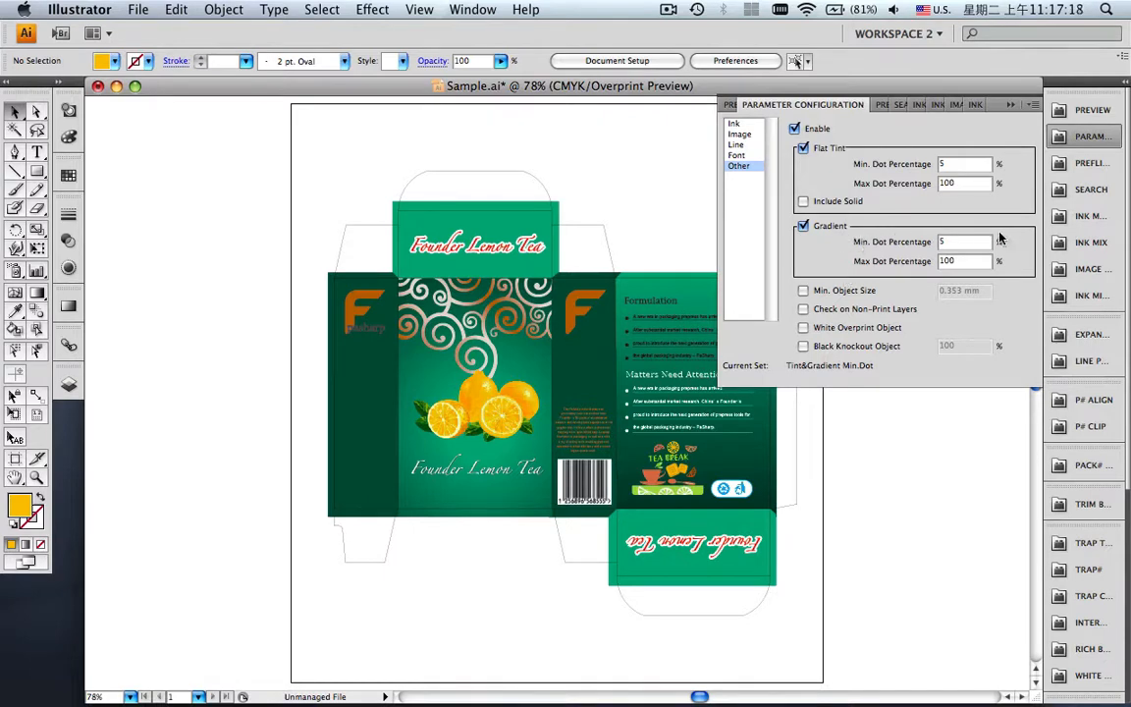
left_click(1009, 106)
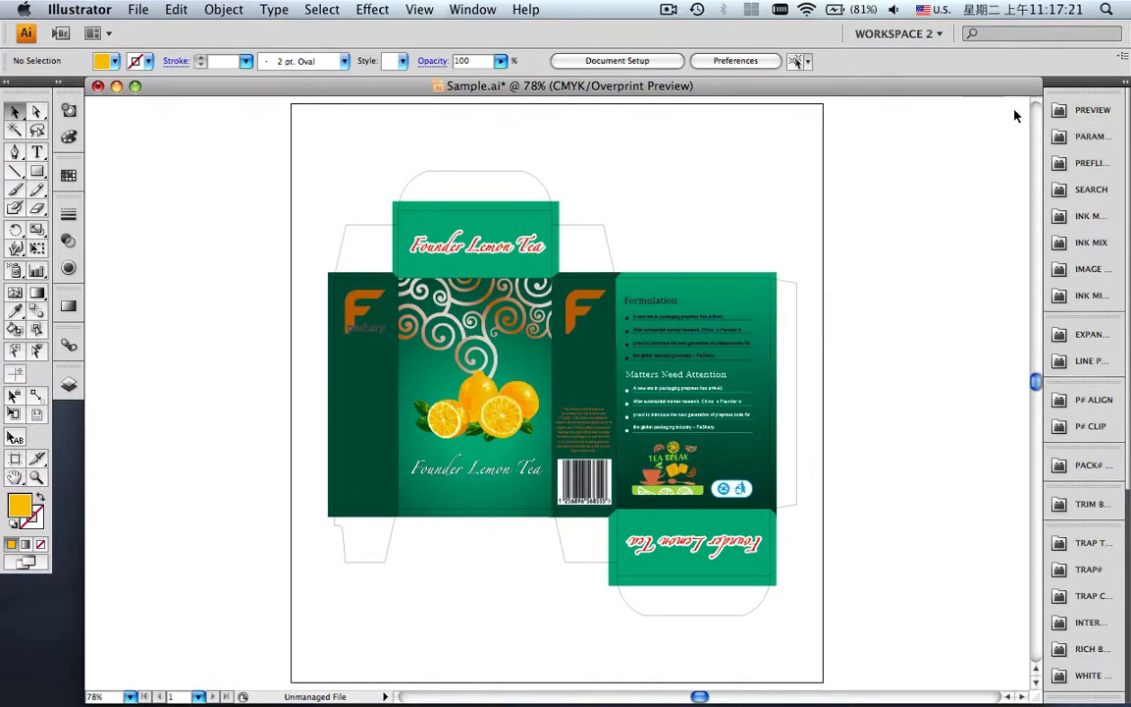
Run the preflight inspection and set the cyan of the larger toast's flagged inner square to 5%.
left_click(1059, 164)
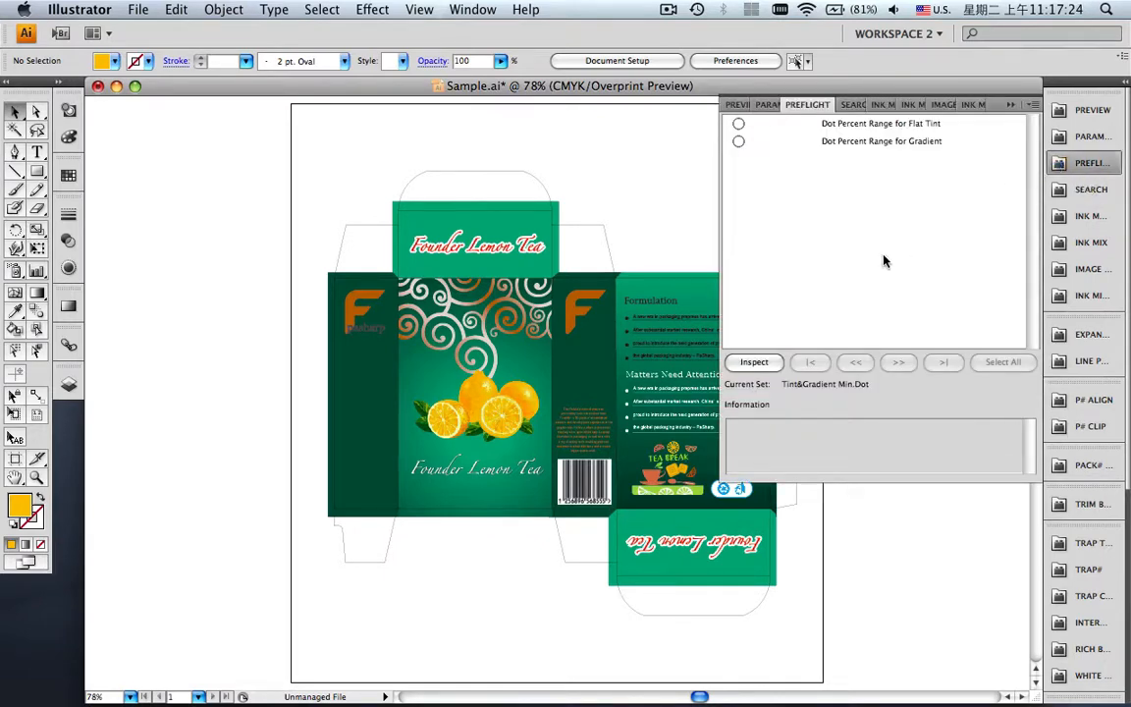
left_click(755, 363)
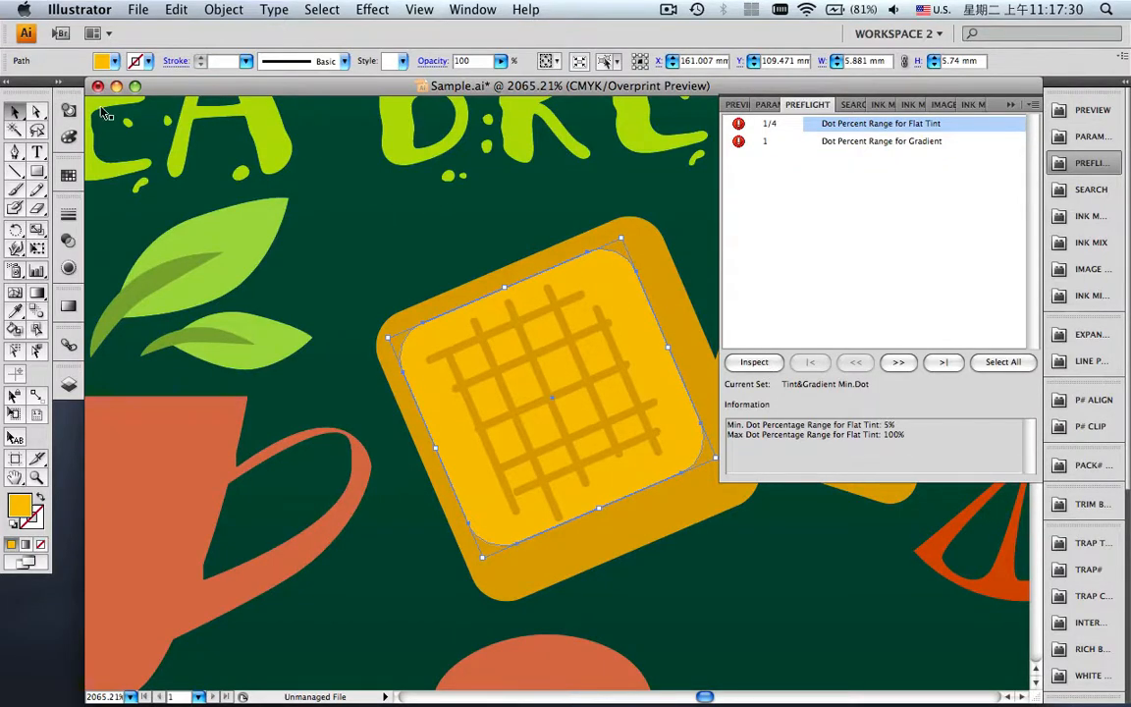
left_click(59, 85)
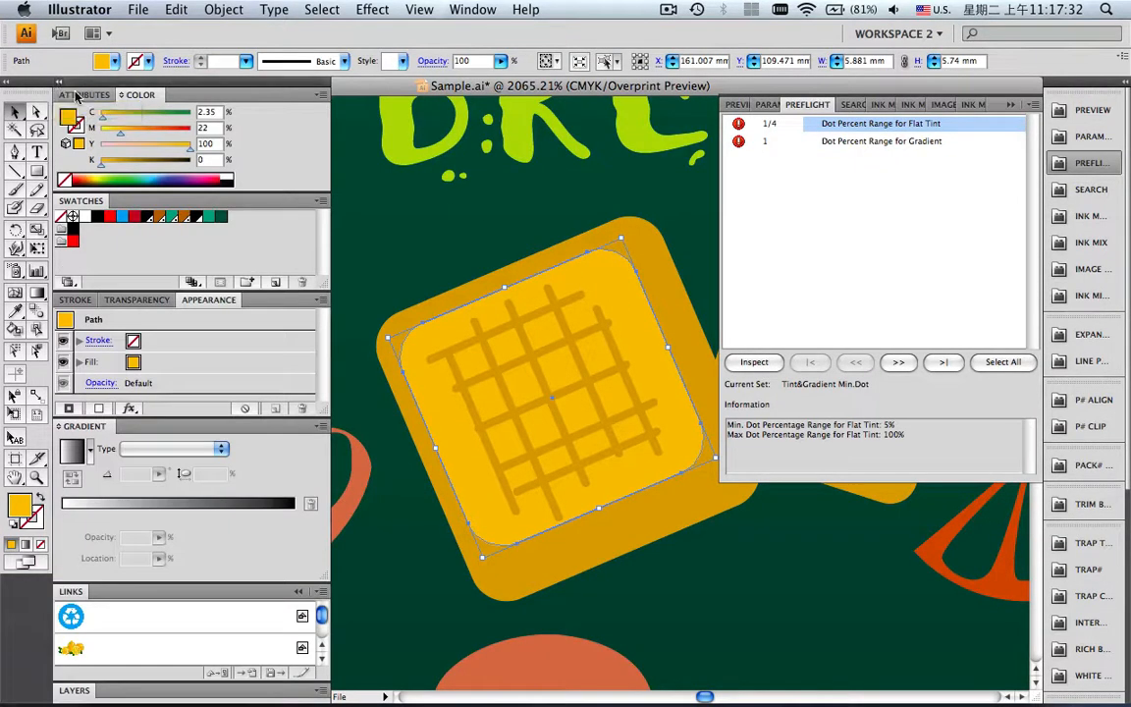
left_click(214, 115)
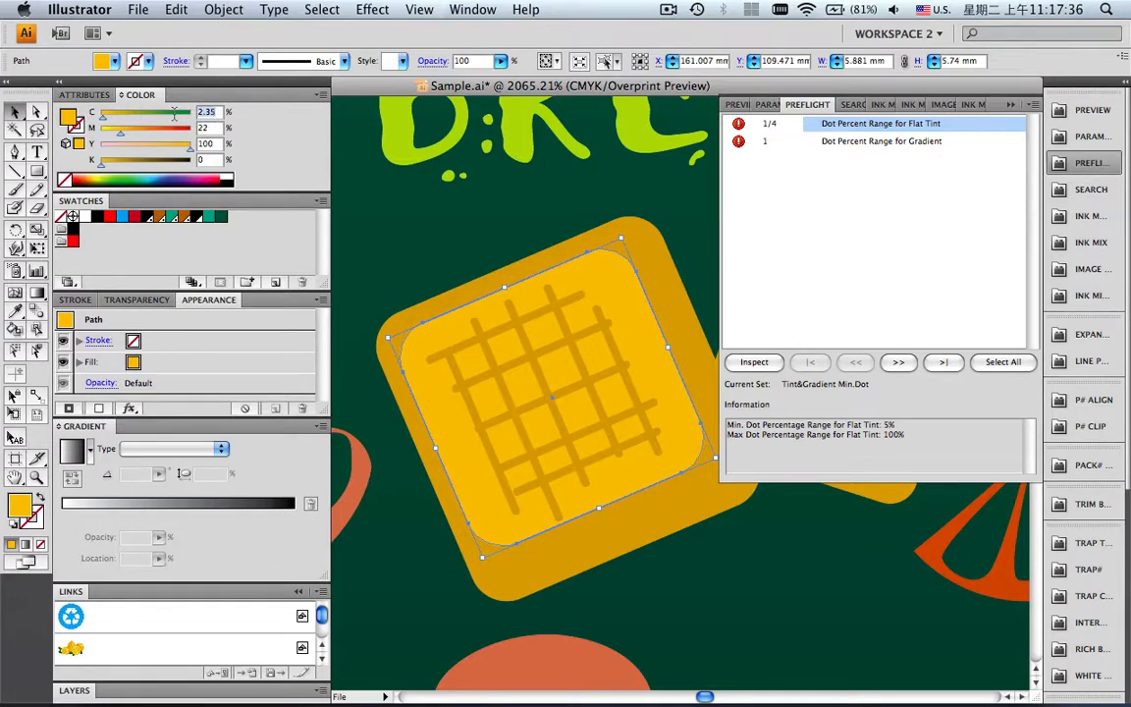
type("5")
Go to the second flat tint problem and set the cyan of the larger toast's outer crust shape to 5%.
left_click(894, 362)
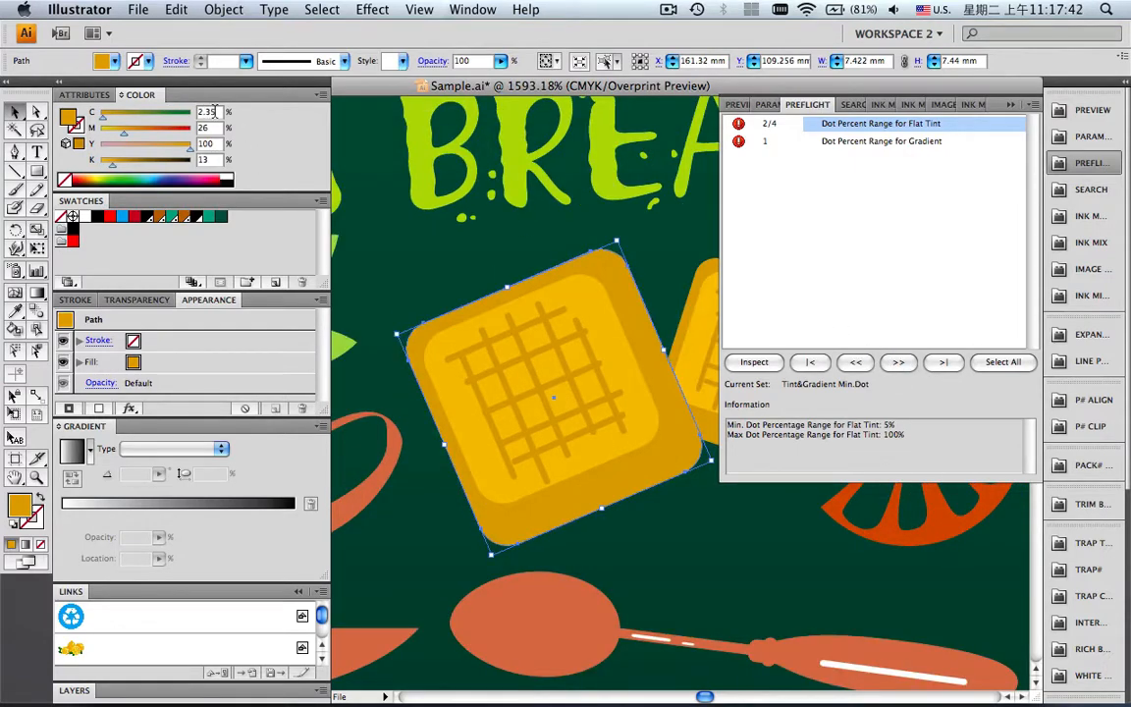
double_click(210, 111)
type("5")
Set the cyan of the smaller toast's flagged inner square and outer crust shape to 5% each.
left_click(897, 361)
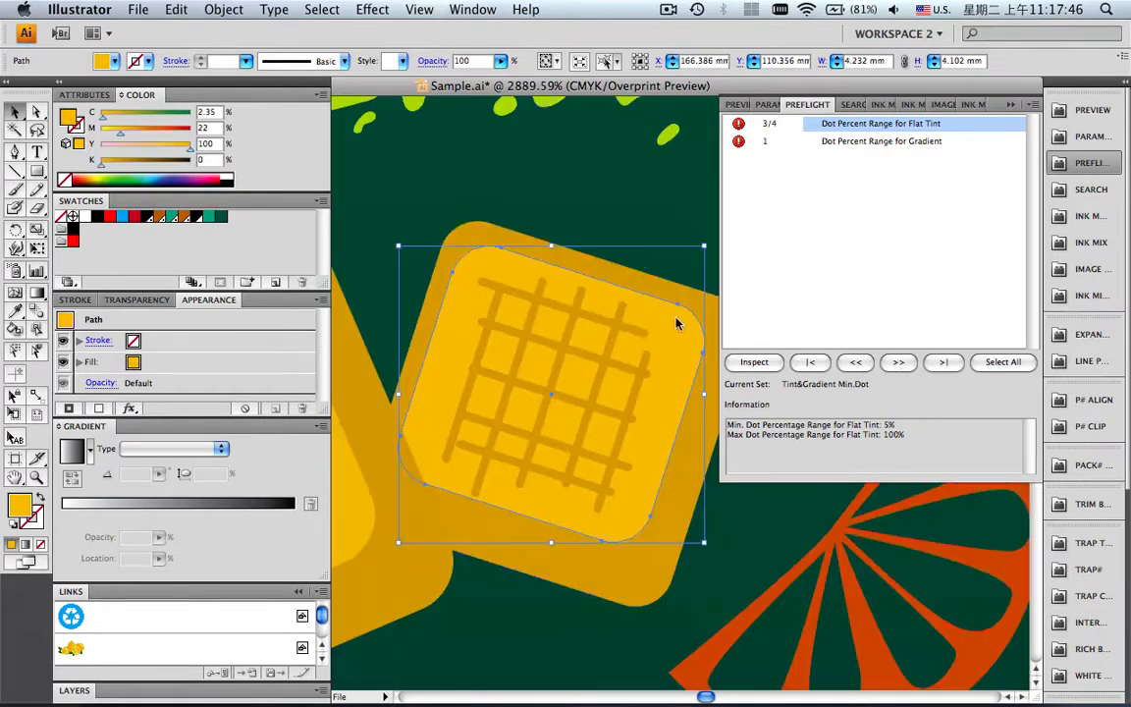
double_click(218, 115)
type("5")
left_click(906, 365)
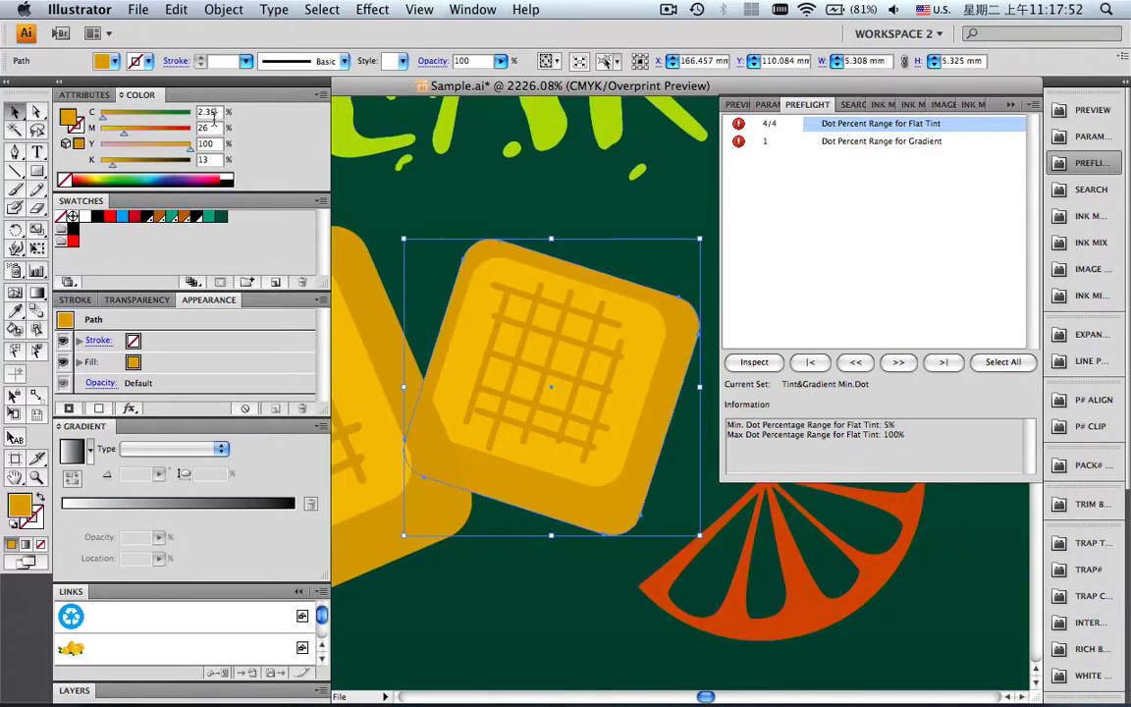
double_click(209, 112)
type("5")
Rerun the preflight inspection and set the black of the back panel gradient's white stop to 5%.
left_click(753, 362)
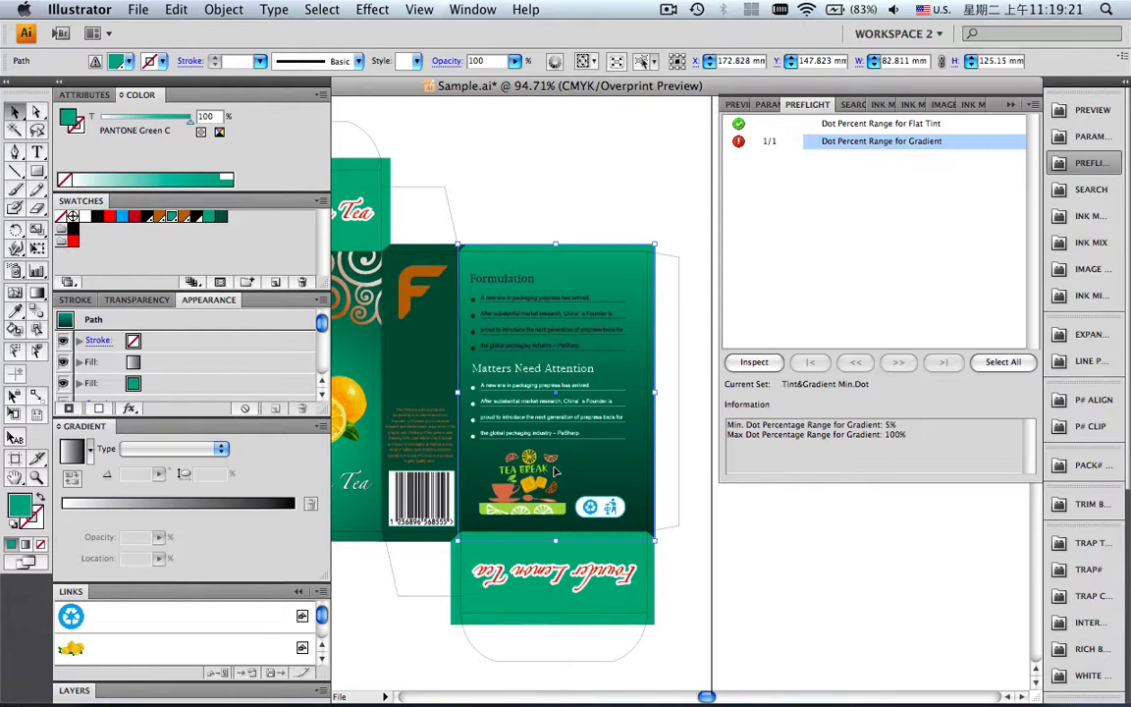
left_click(132, 362)
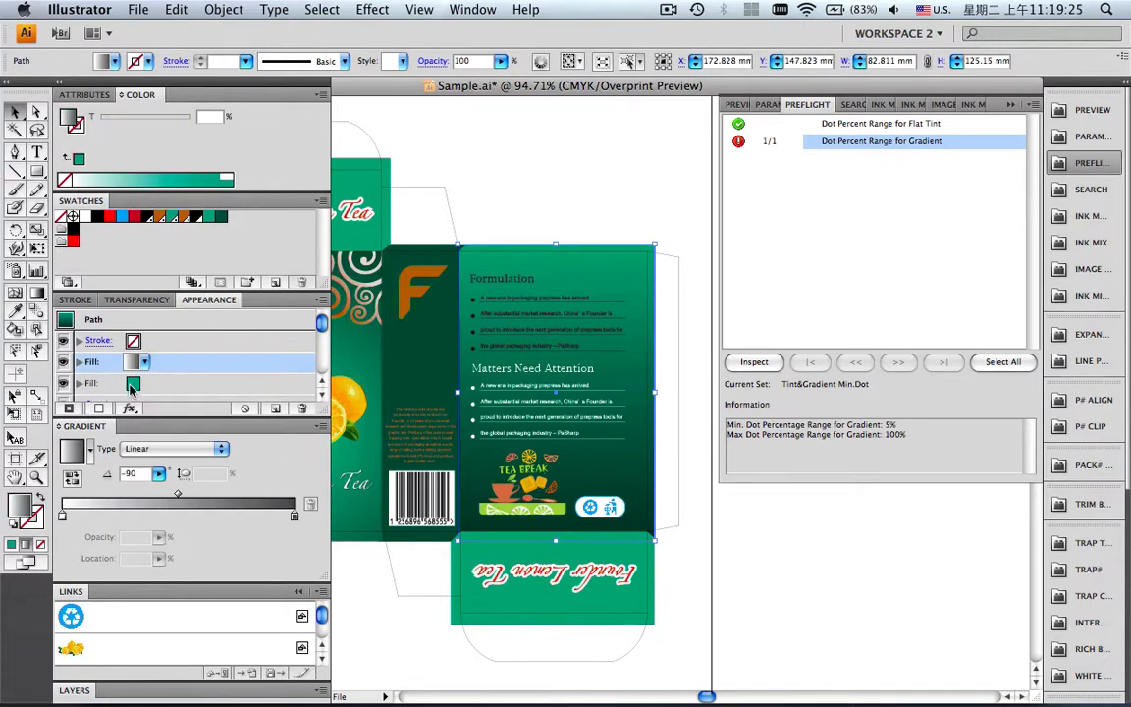
left_click(63, 515)
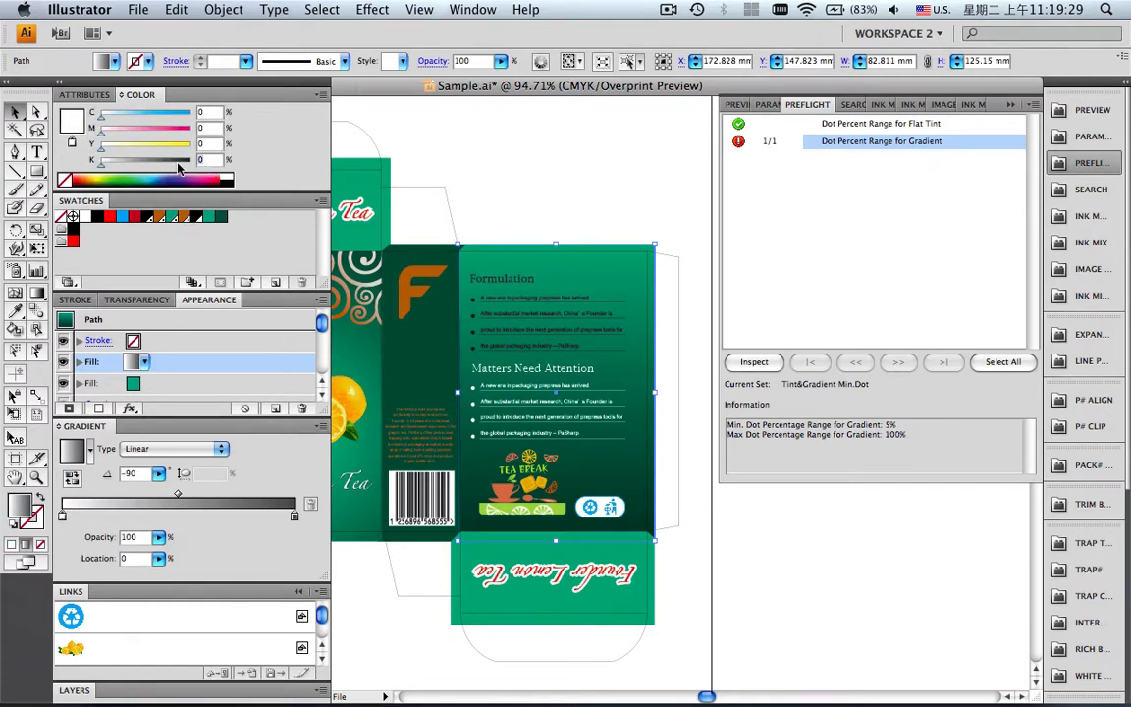
type("5")
left_click(213, 148)
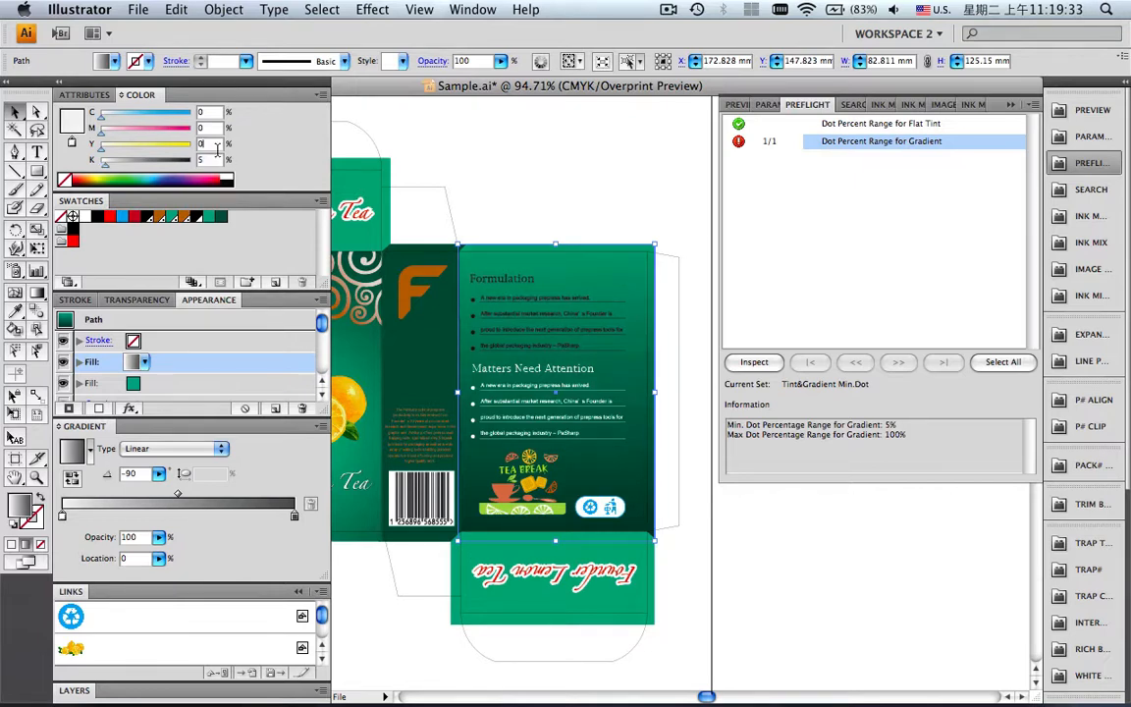
Rerun the preflight inspection, clear the selection and fit the whole artboard in the window.
double_click(59, 87)
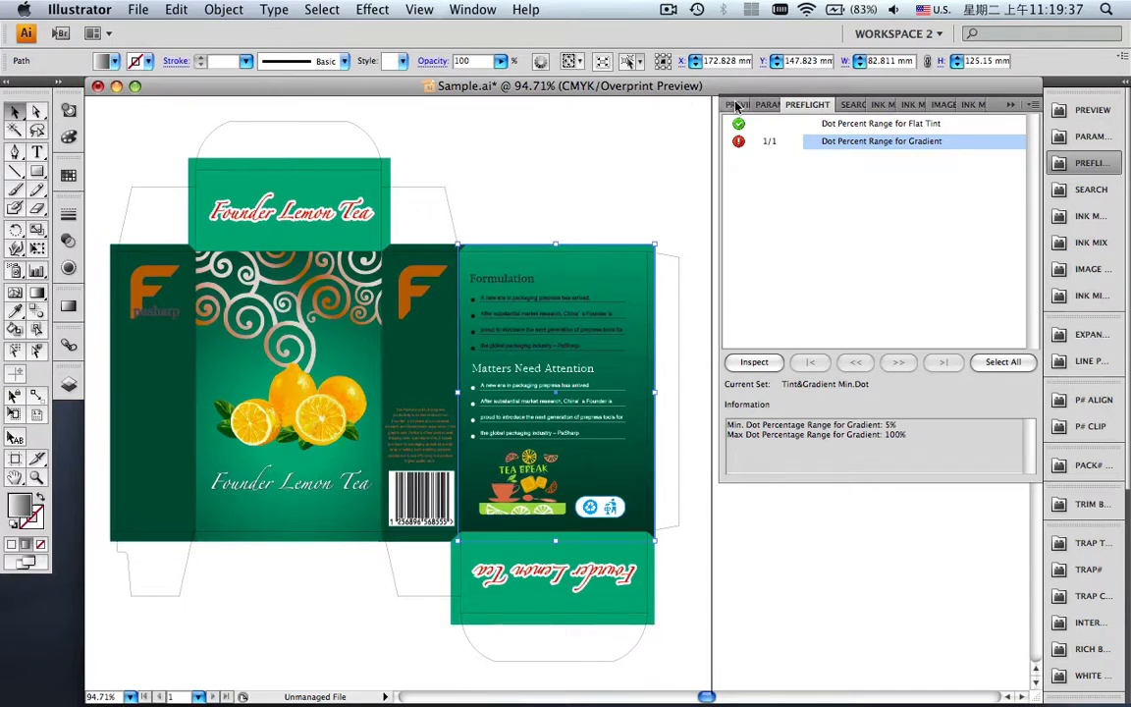
left_click(754, 363)
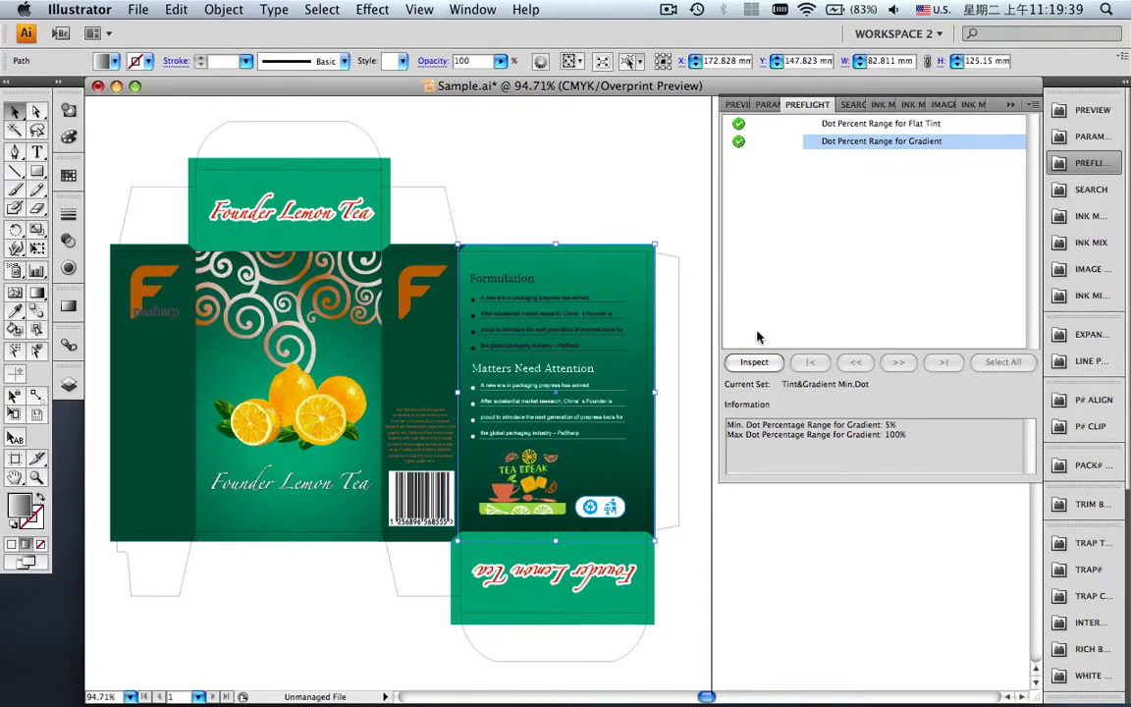
left_click(1010, 105)
left_click(699, 112)
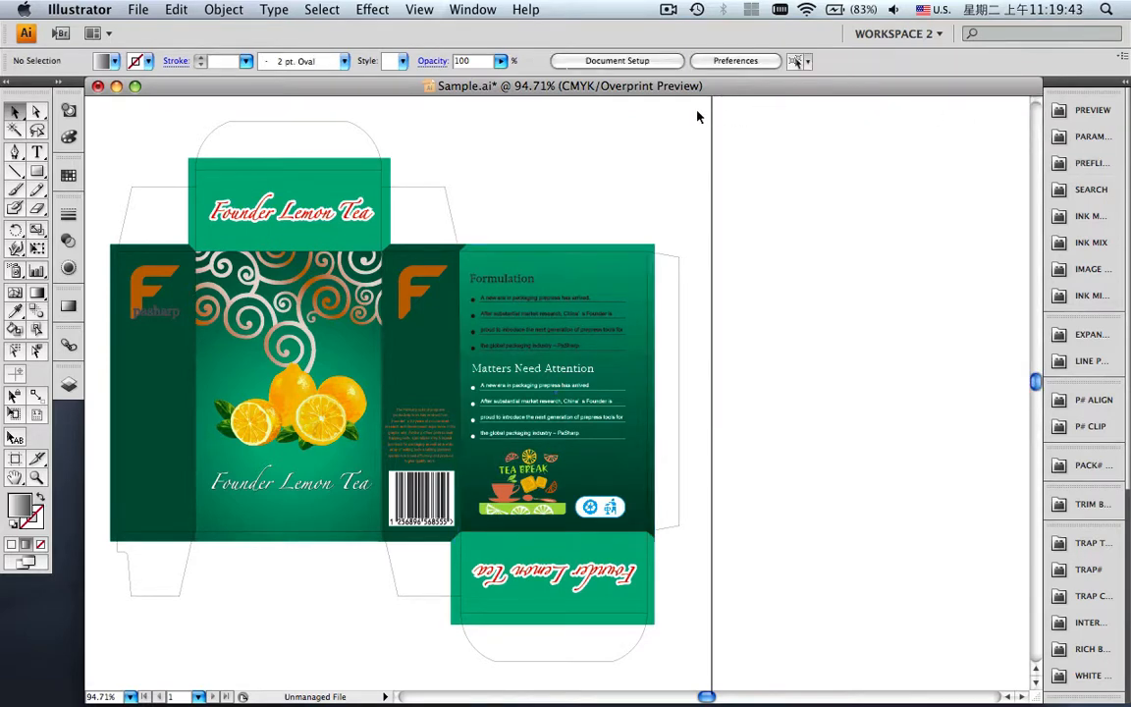
key("super+0")
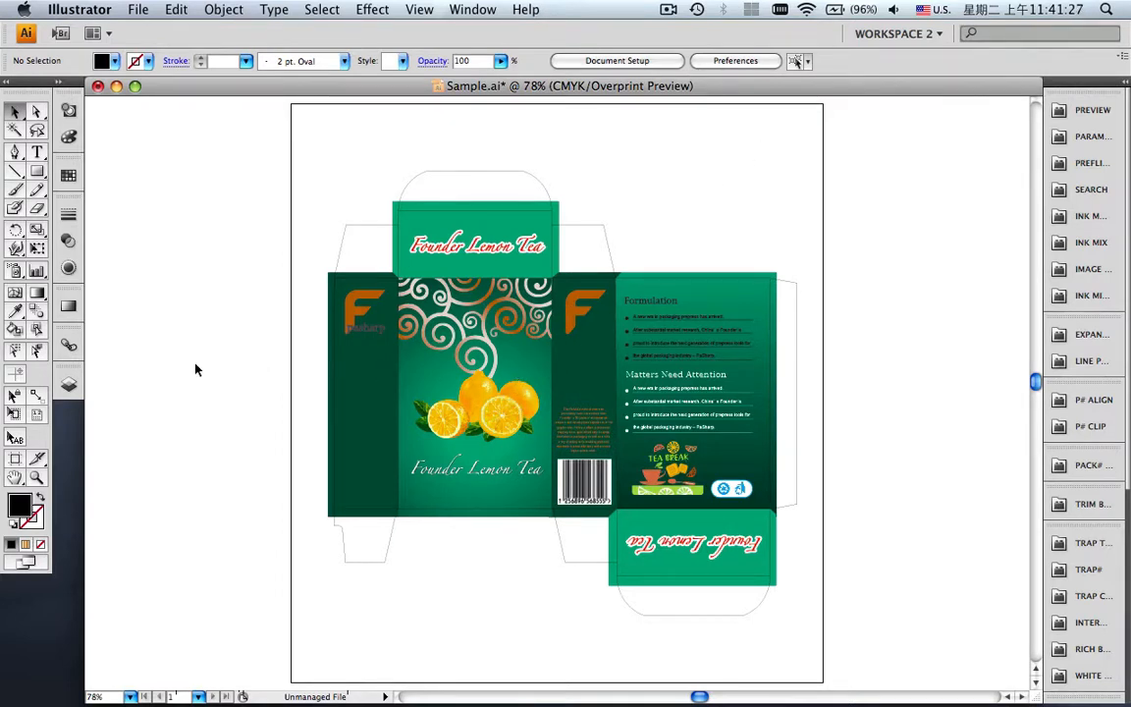
Review the embedded lemon and background images in the document's list of links.
left_click(69, 344)
left_click(187, 397)
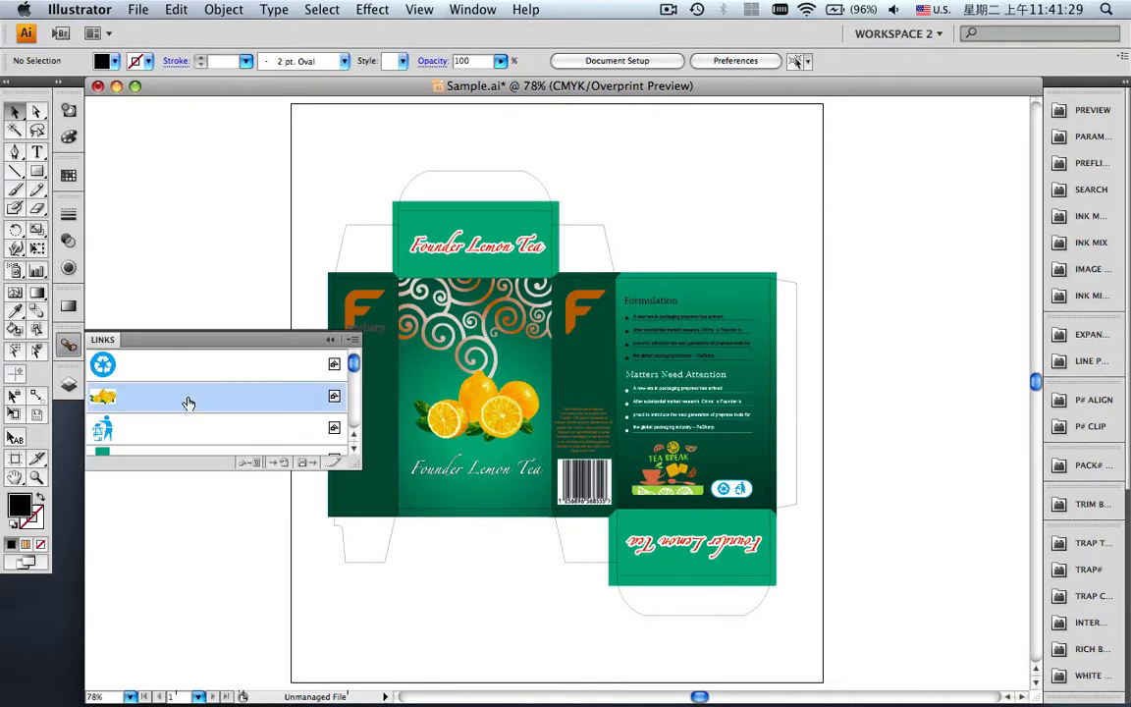
scroll(354, 372, "down", 1)
left_click_drag(355, 372, 354, 412)
left_click(244, 418)
left_click(245, 440)
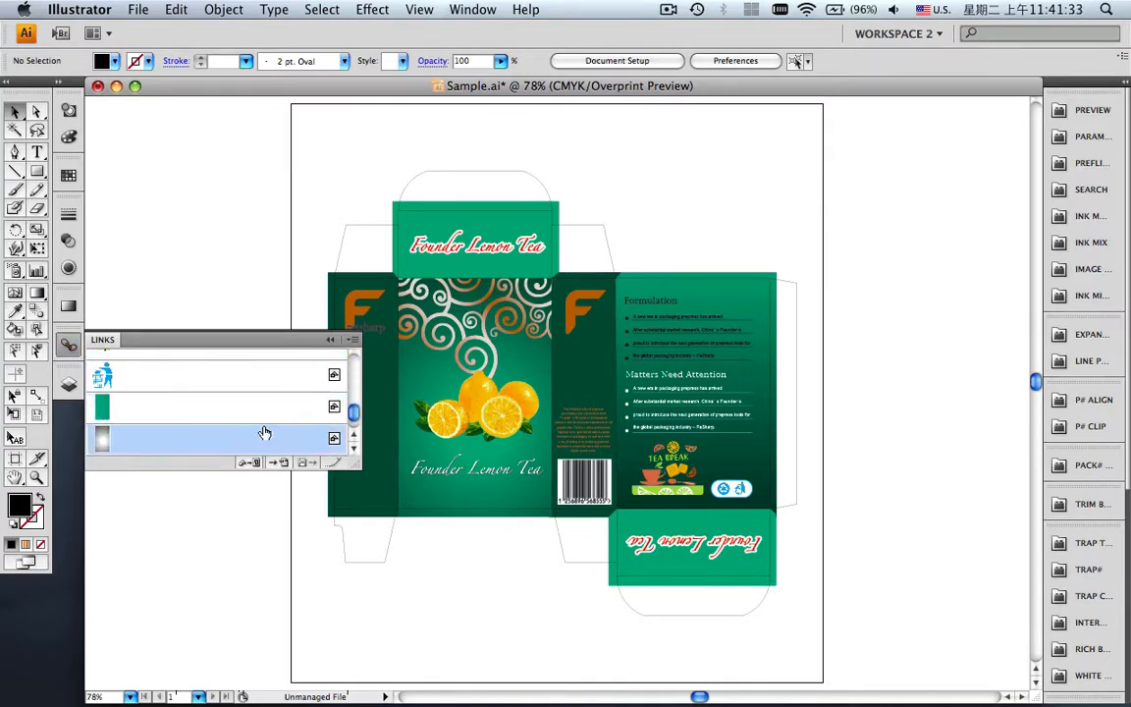
left_click(333, 341)
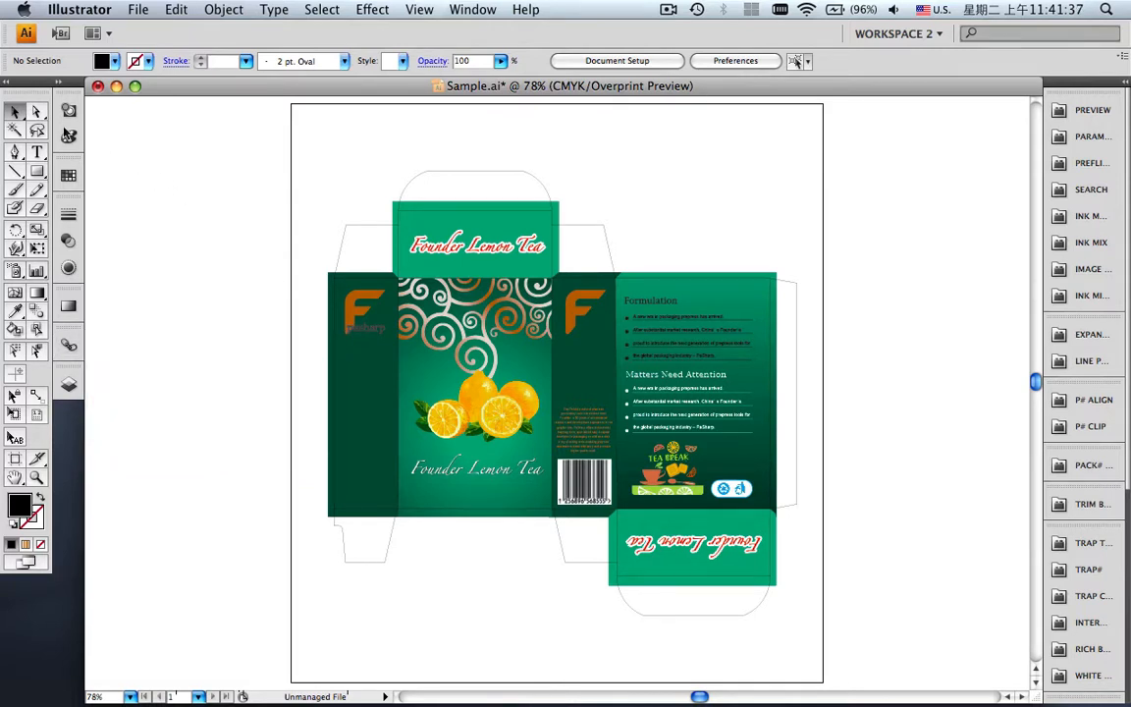
Export the embedded lemon image on the front panel to the Desktop as lemon.psd in PSD format.
left_click(36, 111)
left_click(480, 422)
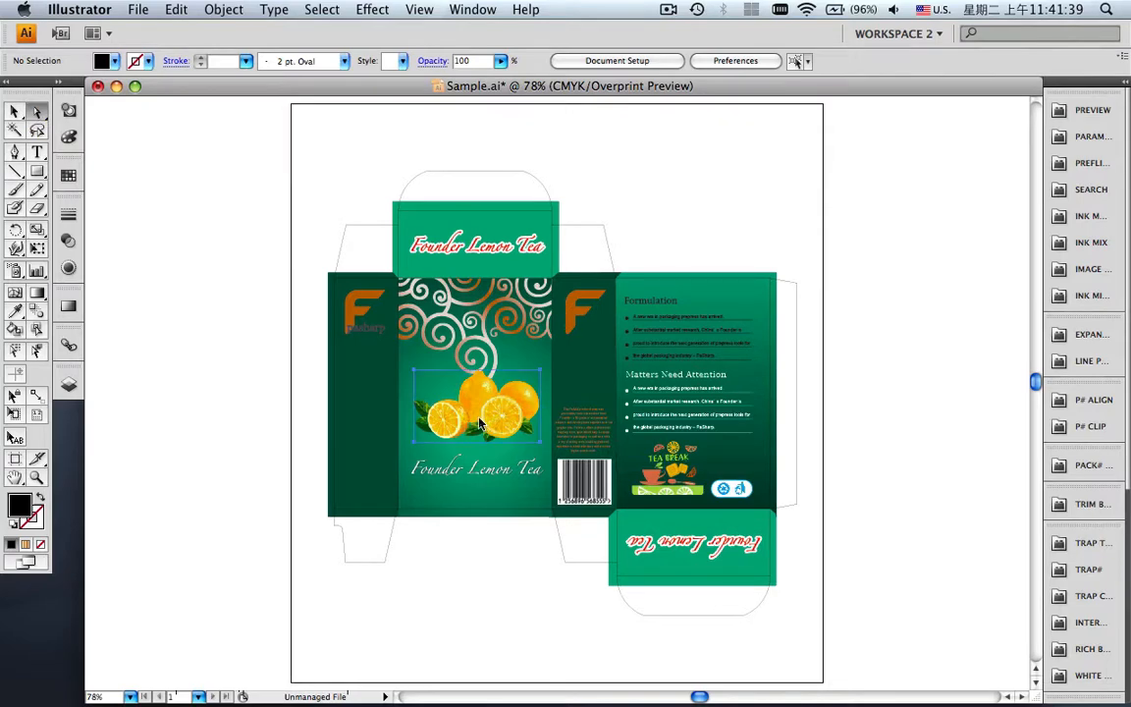
left_click(469, 10)
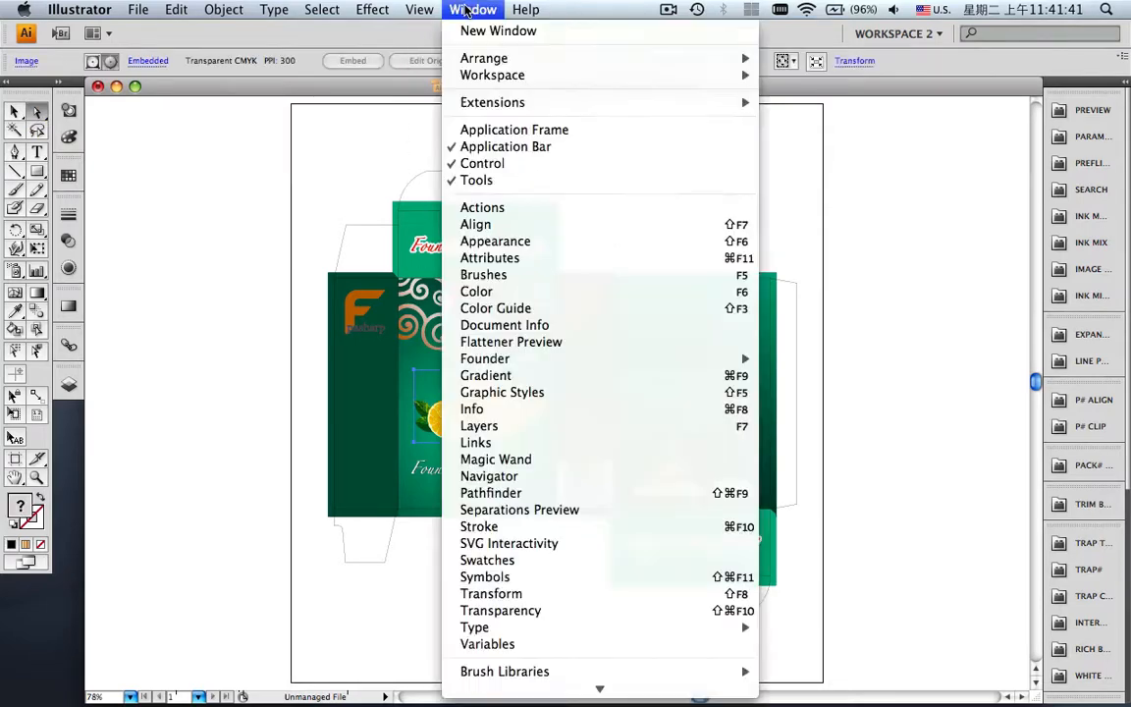
mouse_move(550, 359)
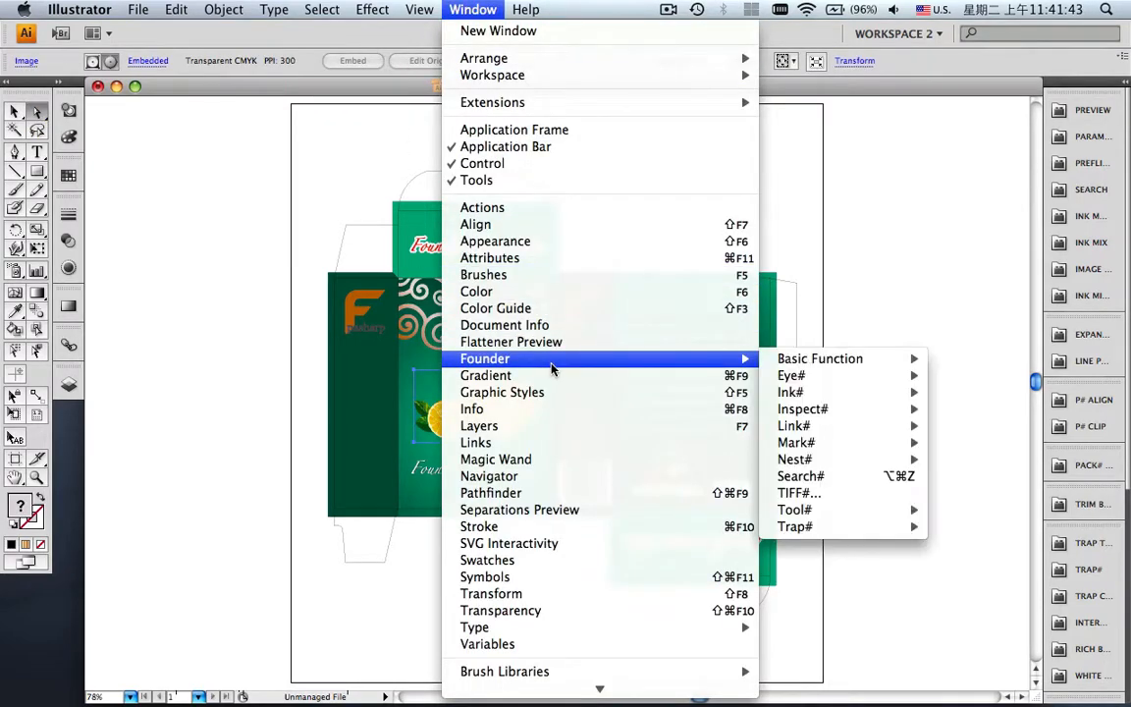
mouse_move(792, 433)
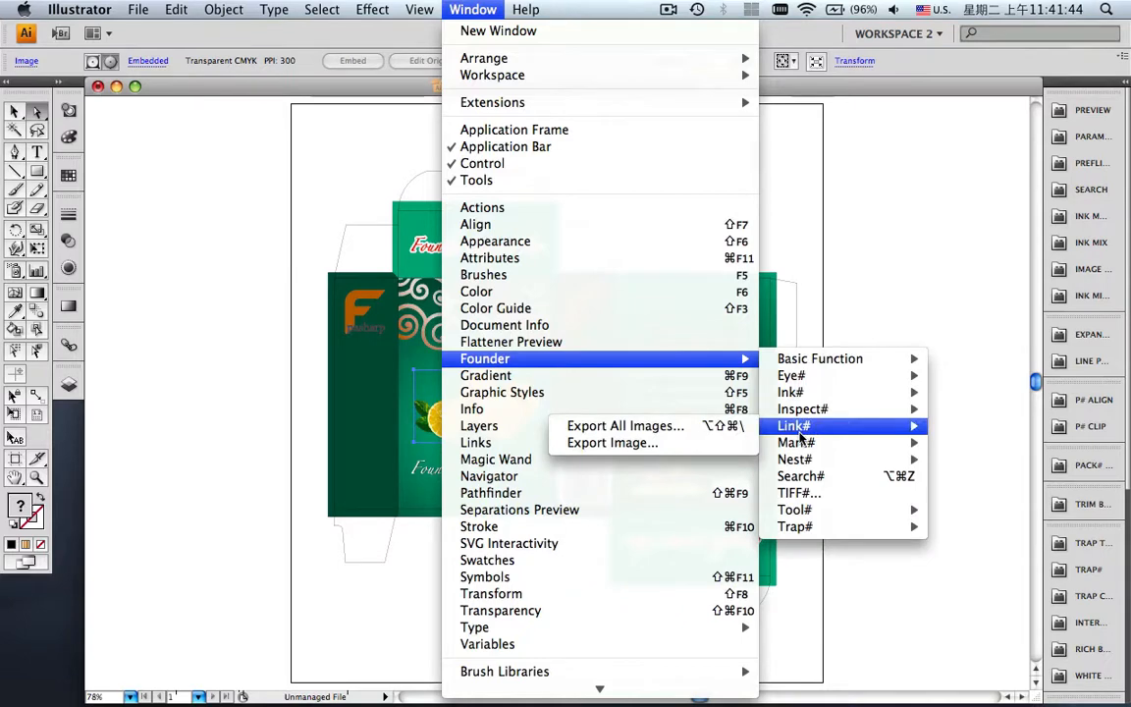
left_click(702, 449)
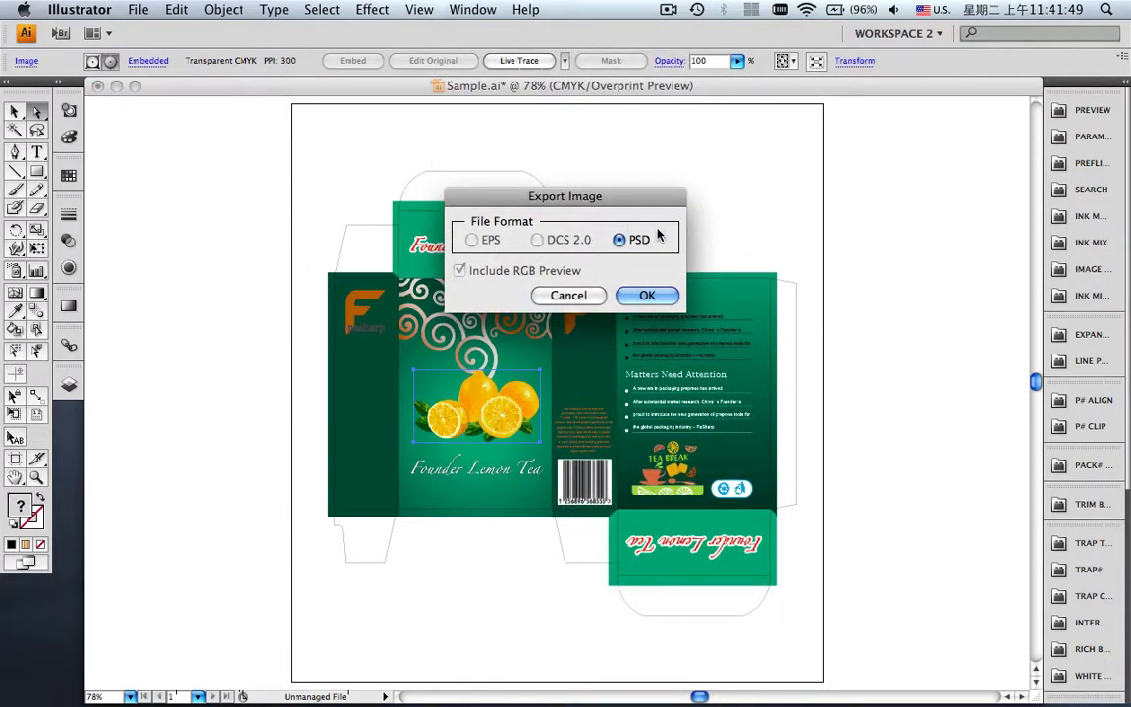
left_click(650, 297)
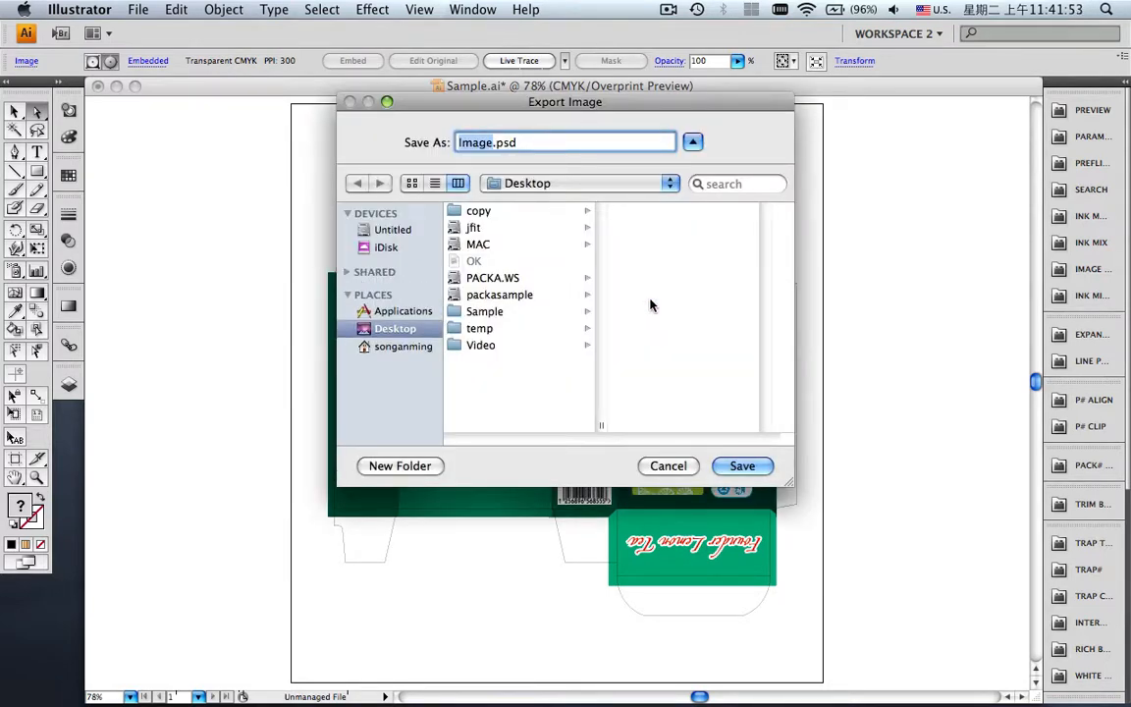
type("lemon")
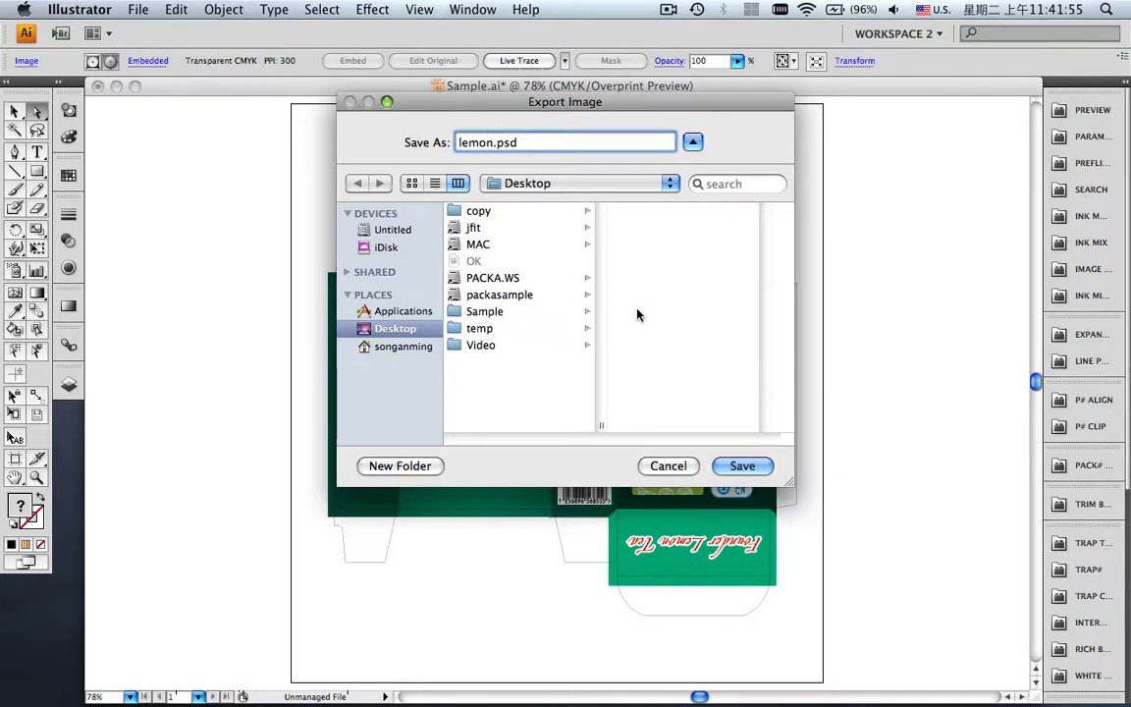
left_click(742, 467)
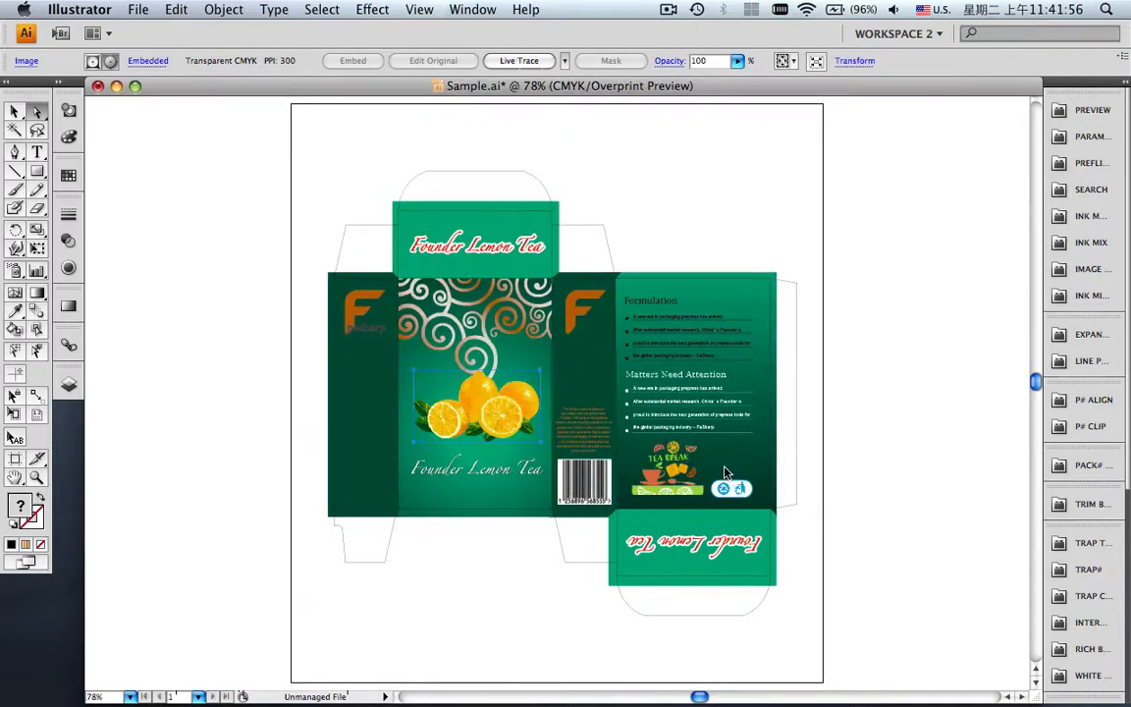
Select the front panel's background image group with the Lasso and export it to the Desktop as background.psd in PSD format.
left_click(37, 130)
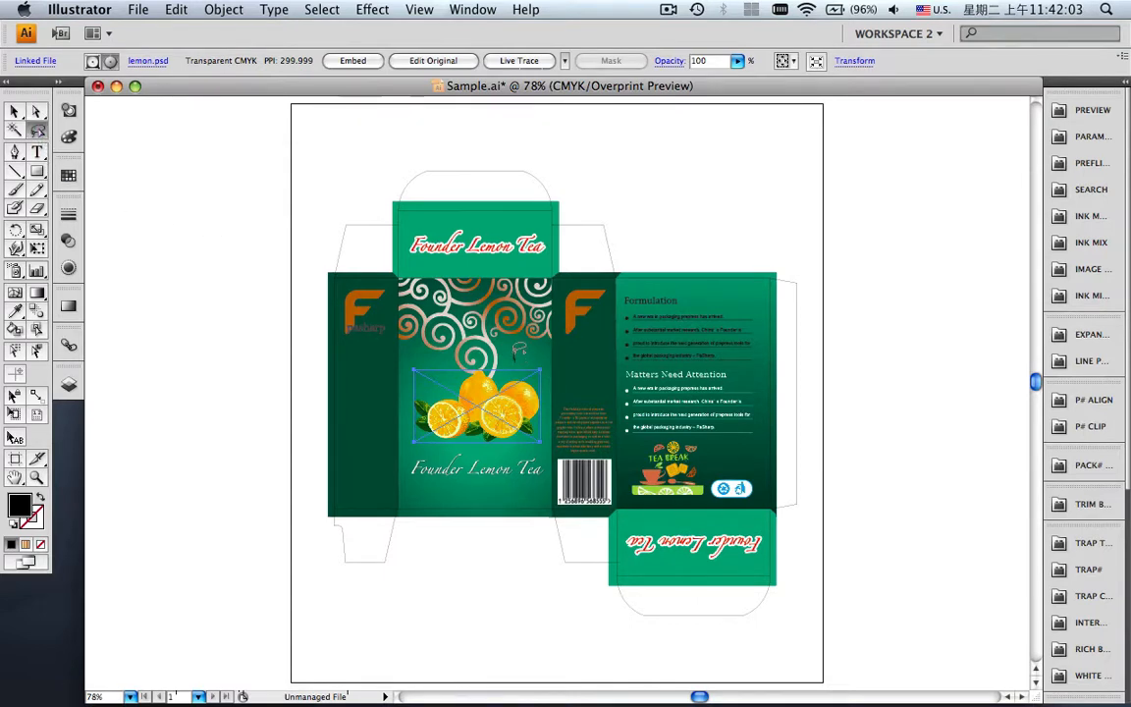
left_click_drag(520, 350, 526, 352)
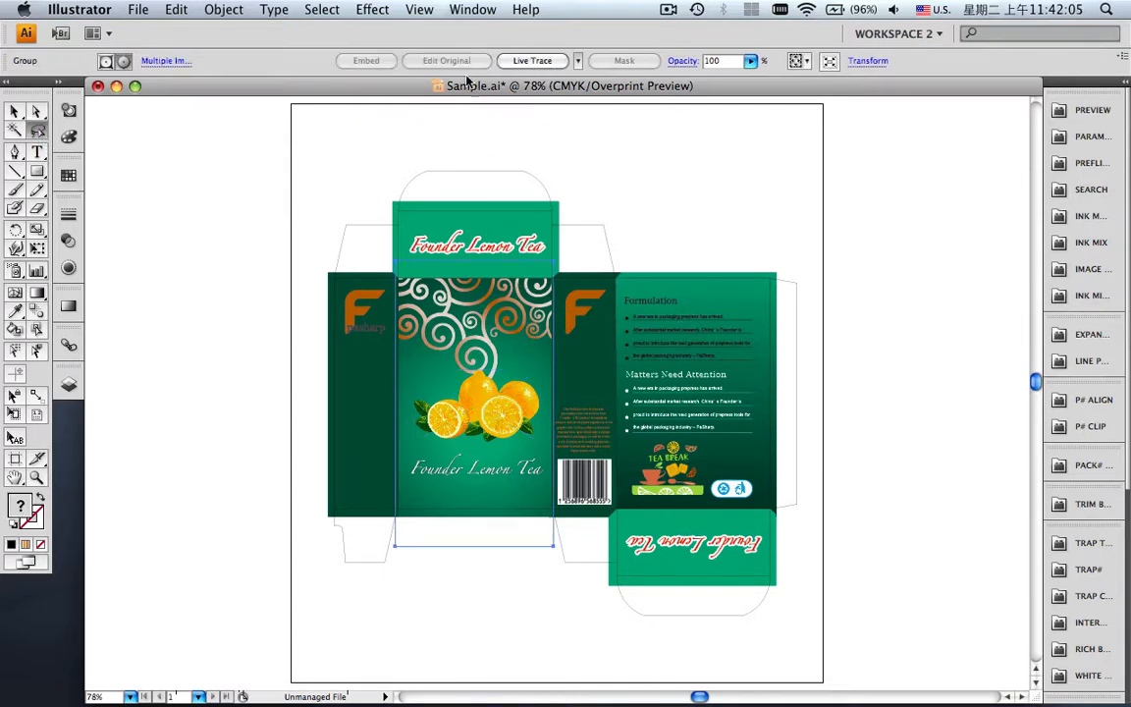
left_click(464, 11)
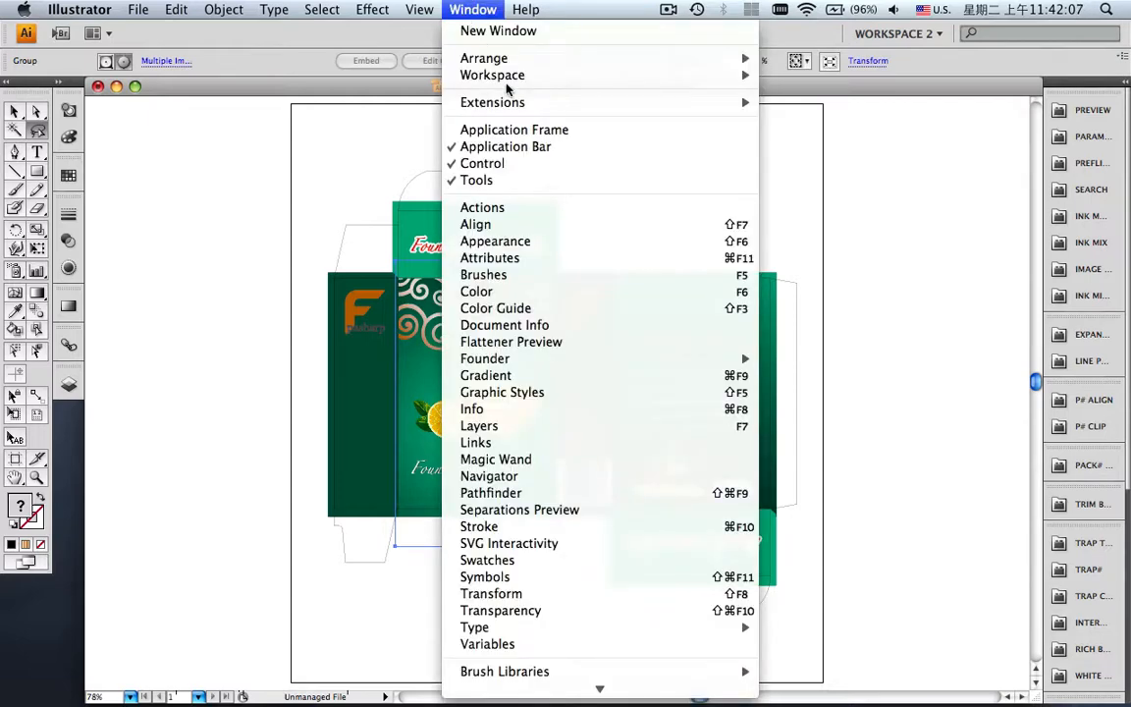
mouse_move(587, 367)
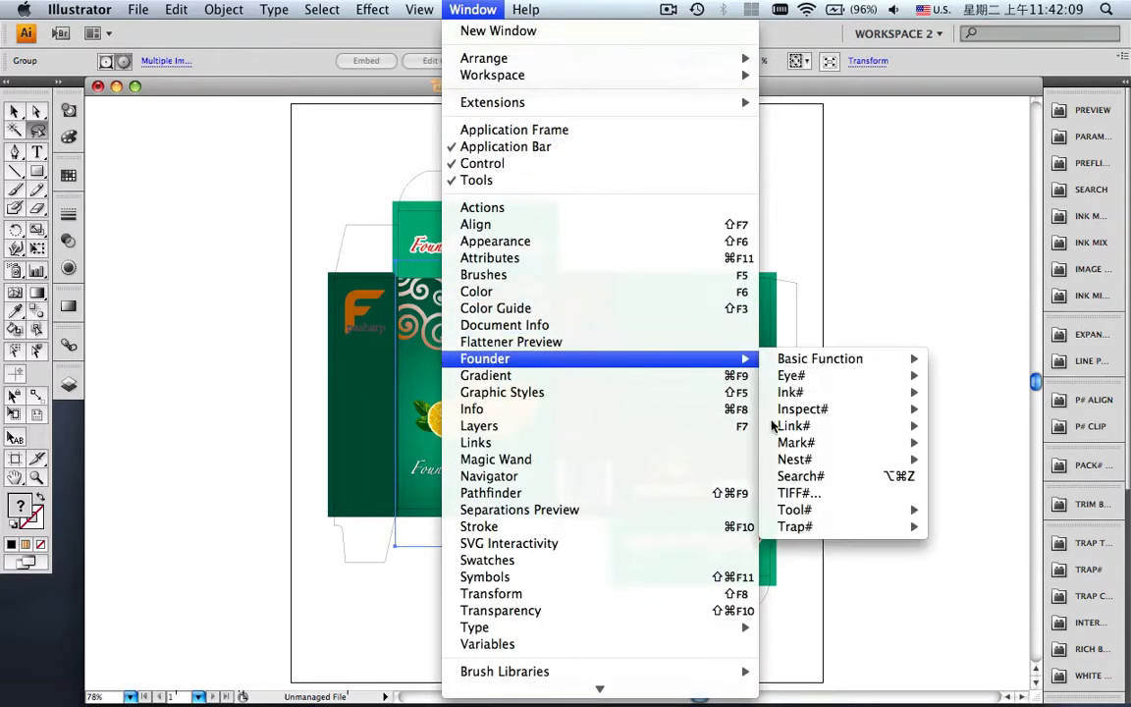
mouse_move(776, 426)
left_click(707, 447)
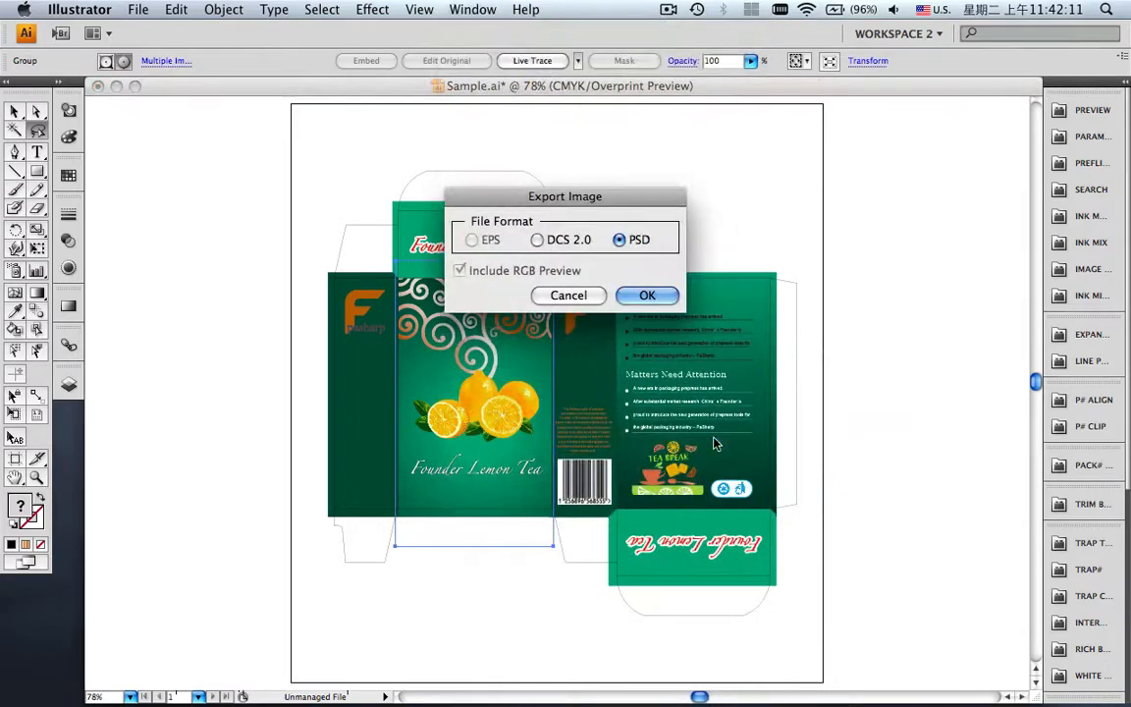
left_click(647, 295)
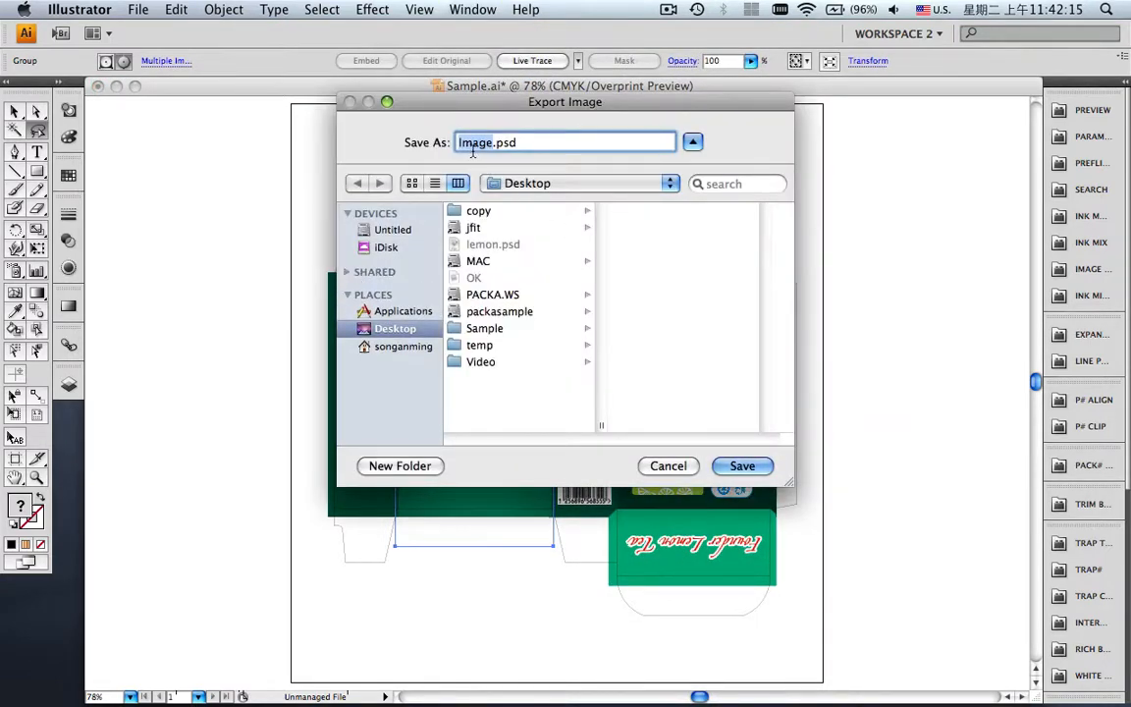
type("background")
key("Return")
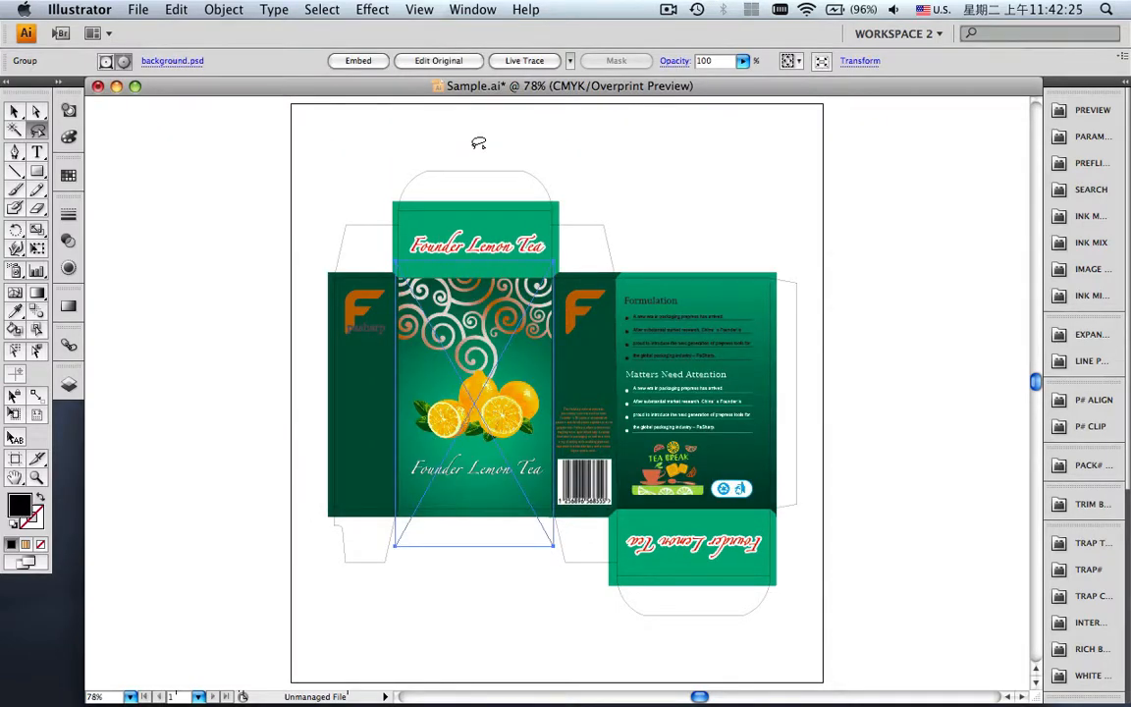
left_click(472, 154)
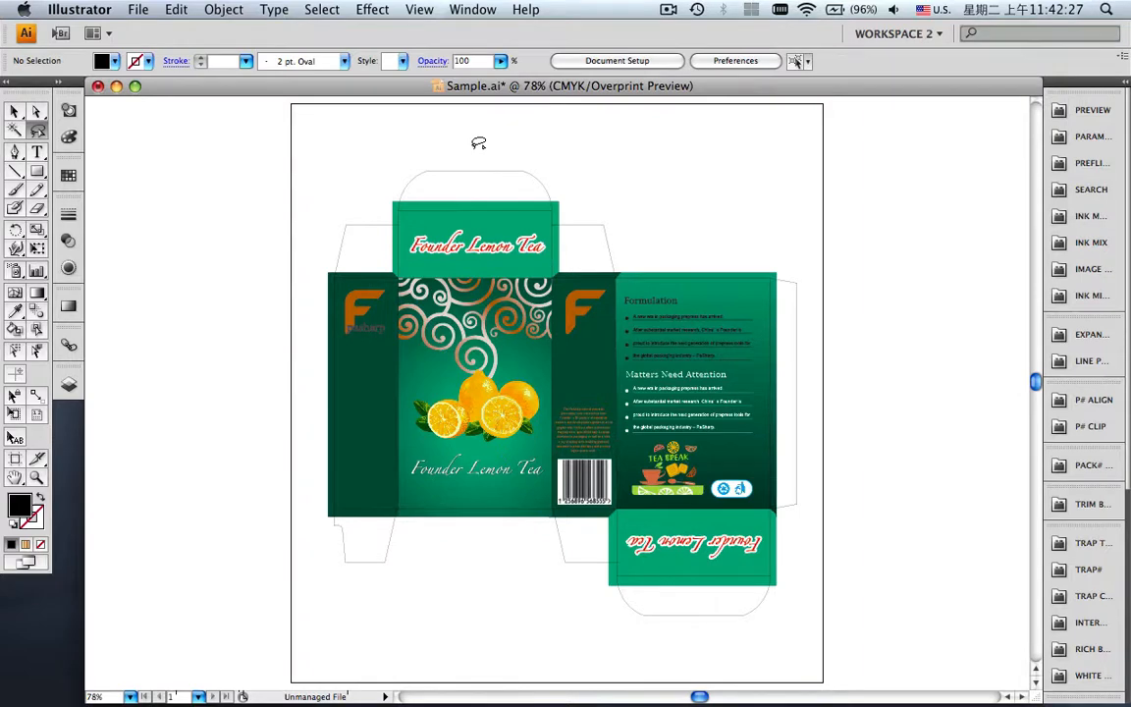
key("v")
Switch to Photoshop and open lemon.psd and background.psd from the Desktop together.
mouse_move(488, 699)
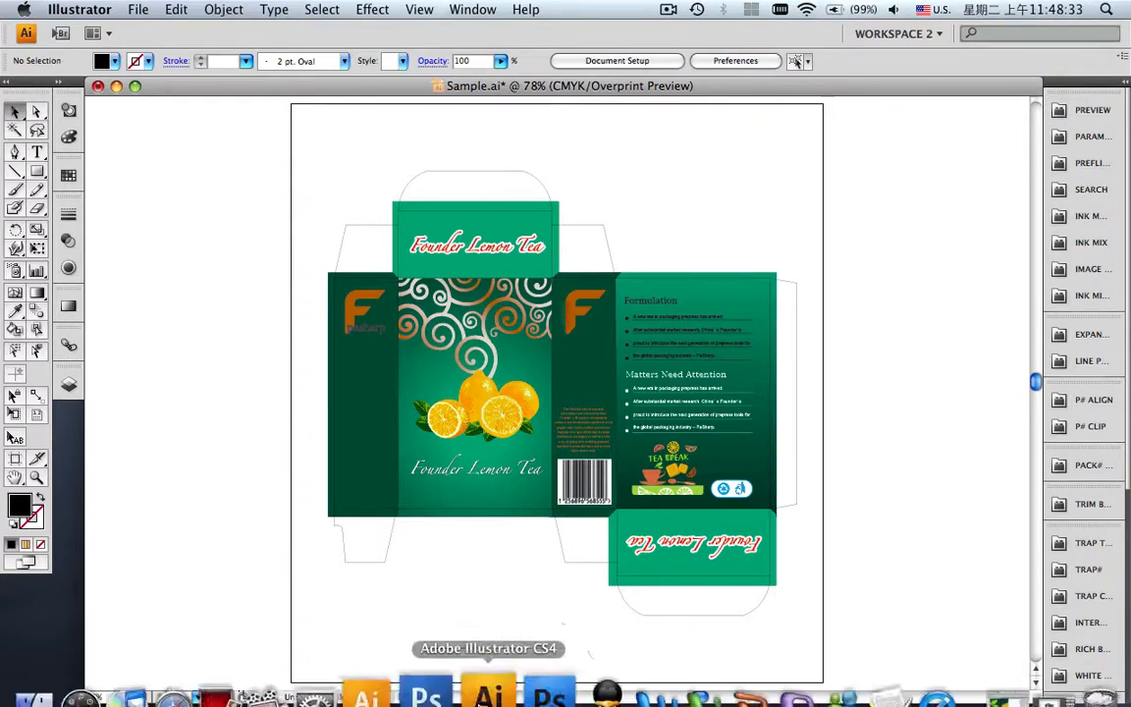
left_click(542, 690)
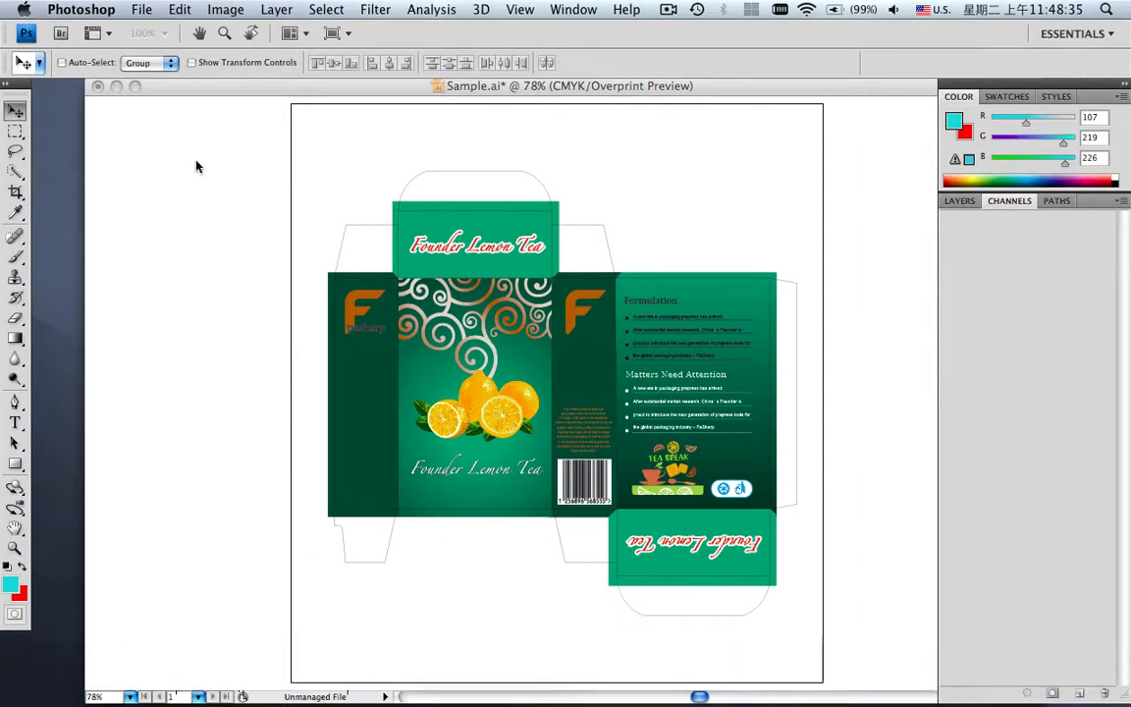
left_click(134, 8)
left_click(147, 43)
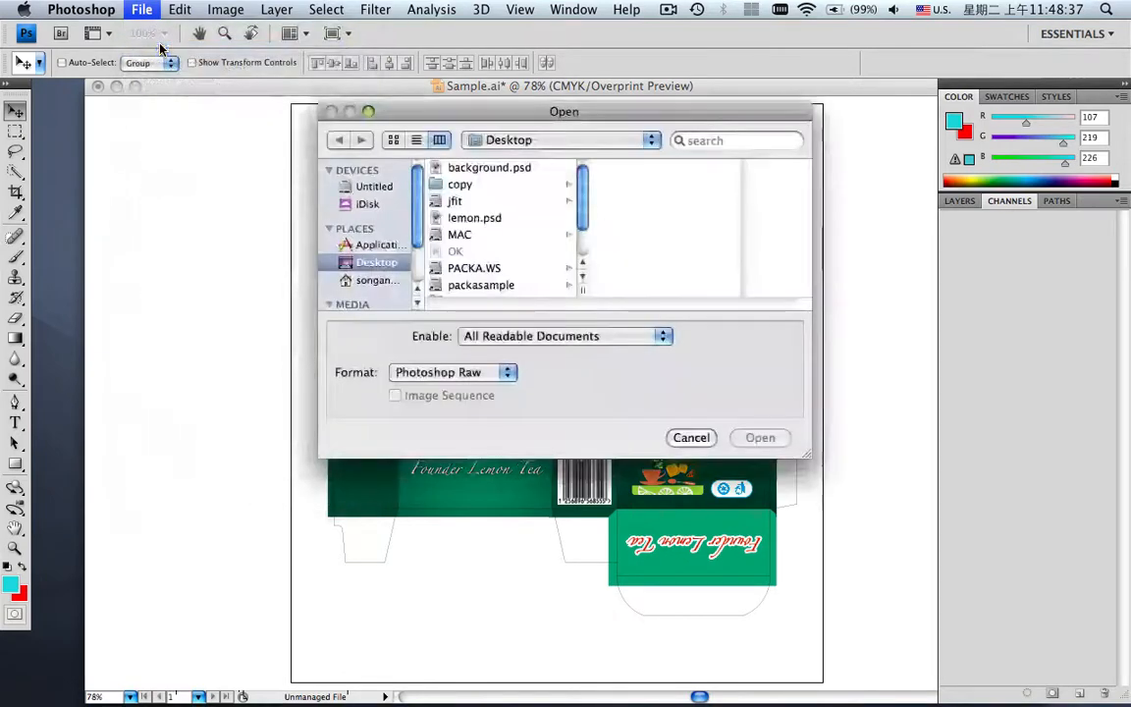
left_click(462, 218)
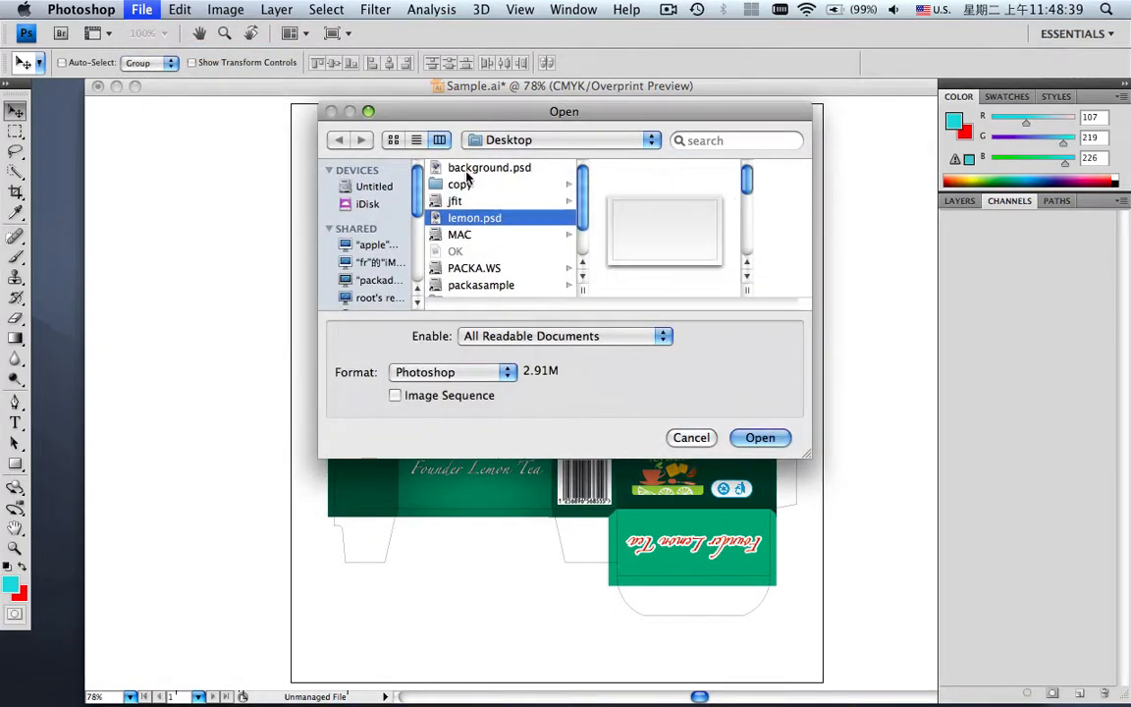
left_click(462, 168, "super")
left_click(759, 439)
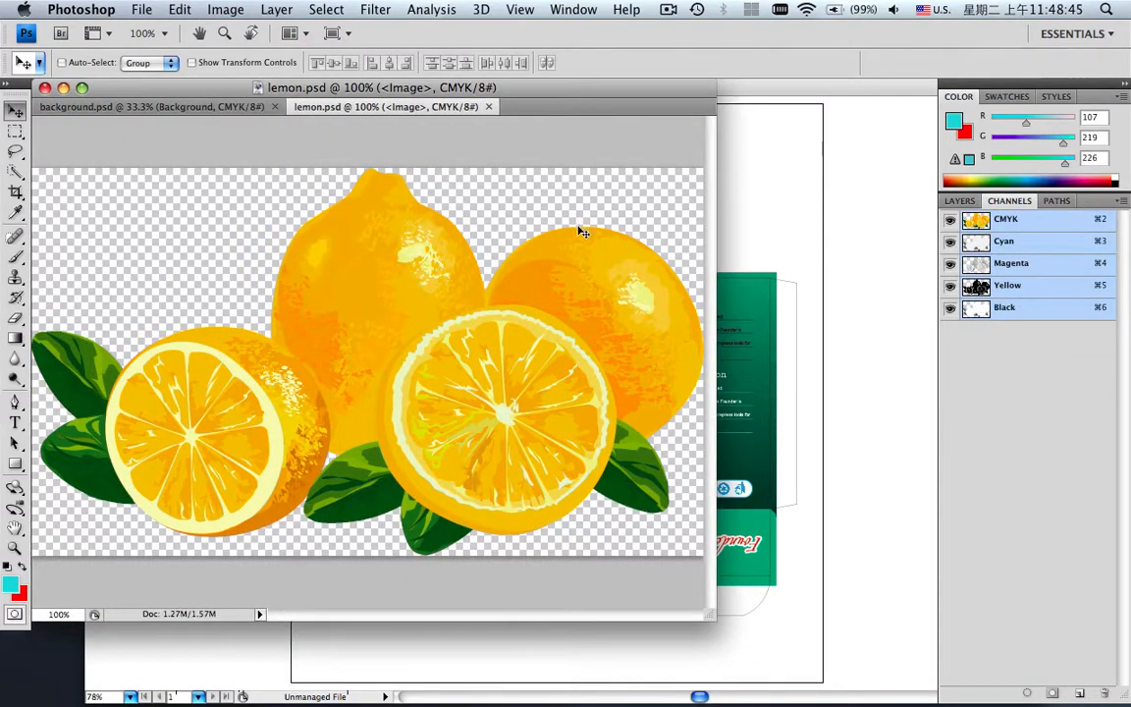
View background.psd and its channels, minimise the image window and return to the carton in Illustrator.
left_click(236, 107)
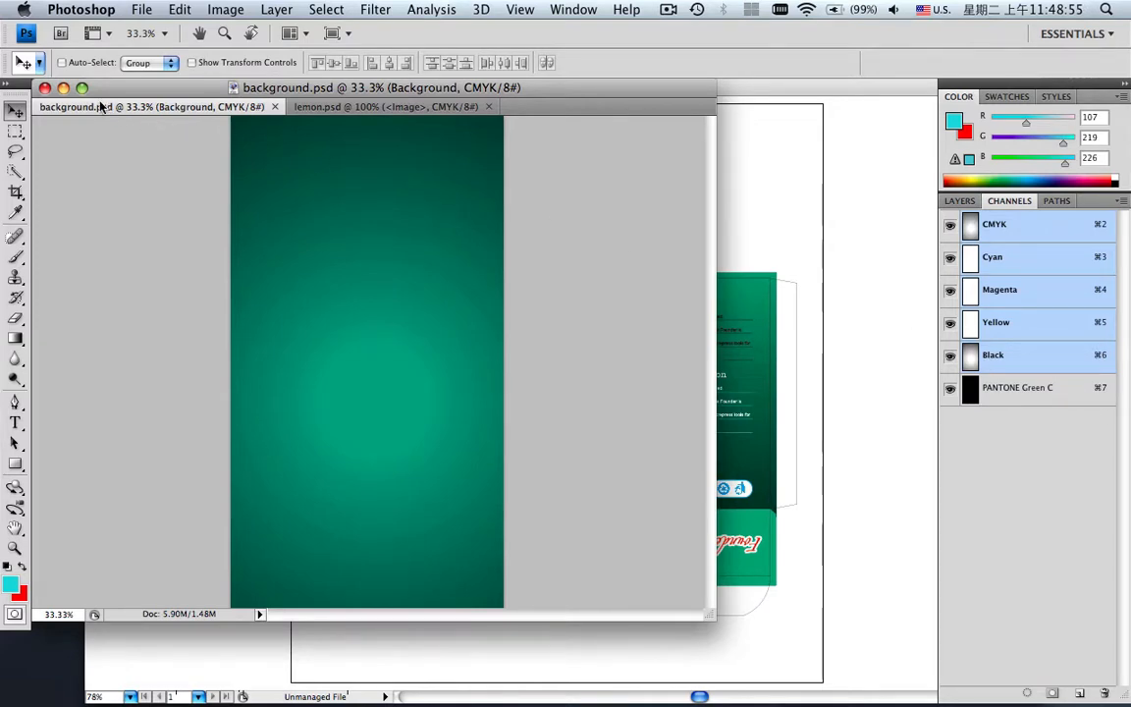
left_click(63, 89)
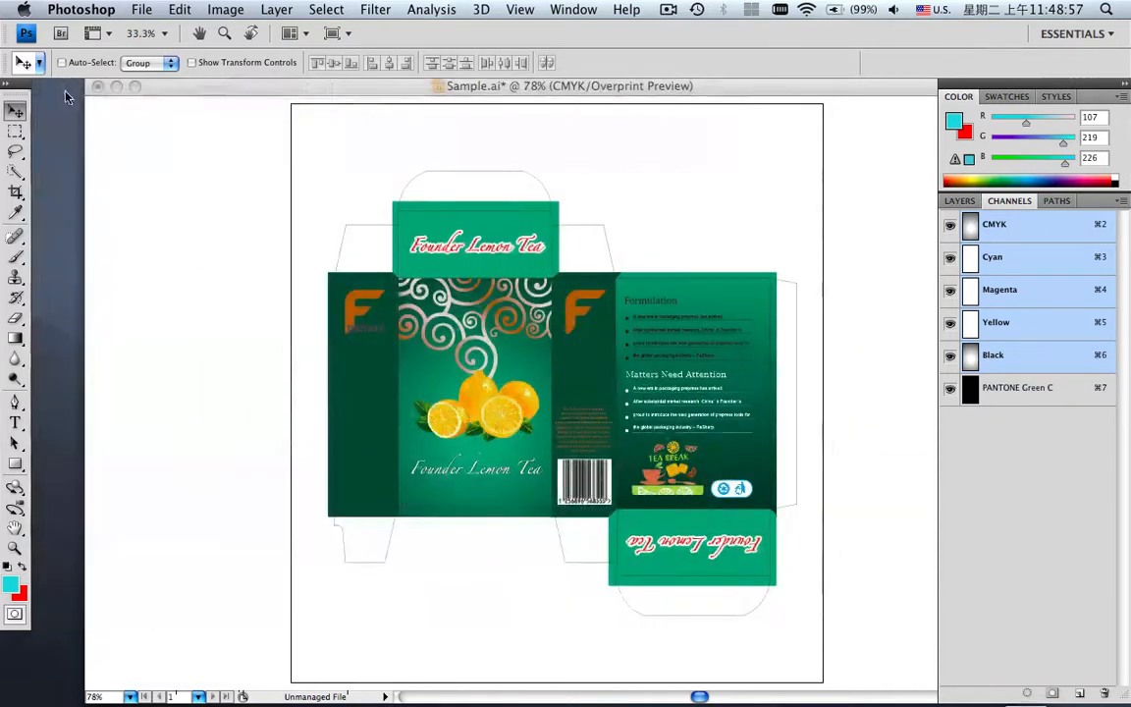
left_click(261, 182)
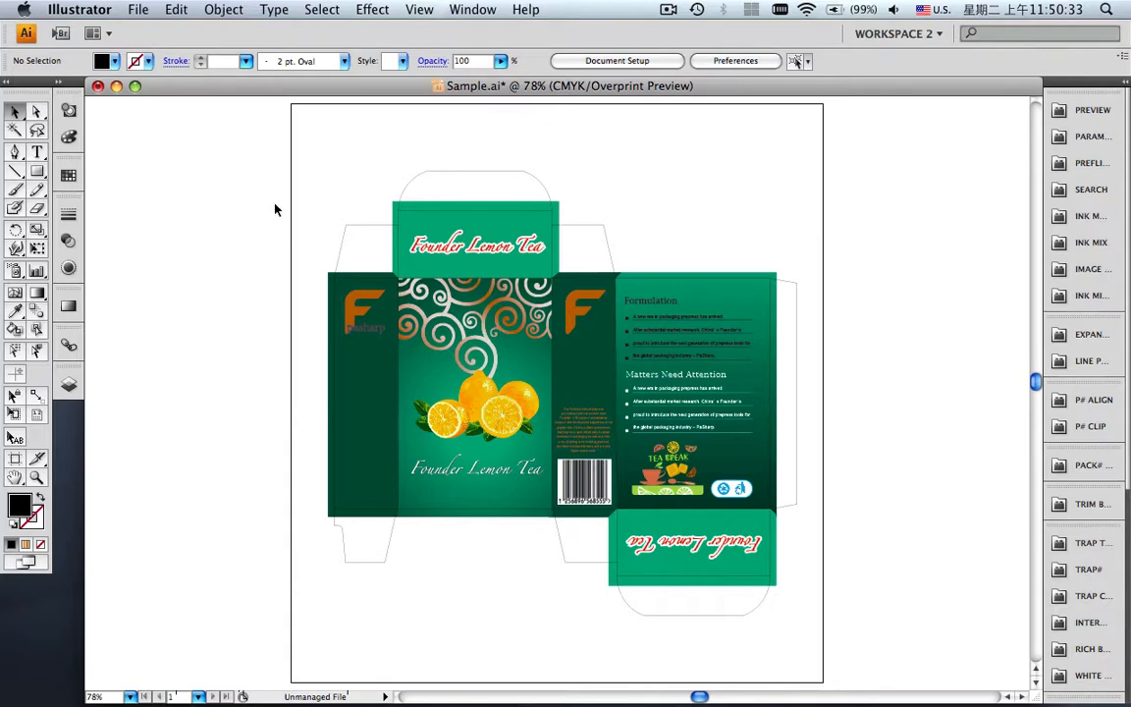
Relink lemon.psd to lemon-ok.psd from the Sample image folder, placing it as a linked file.
left_click(68, 345)
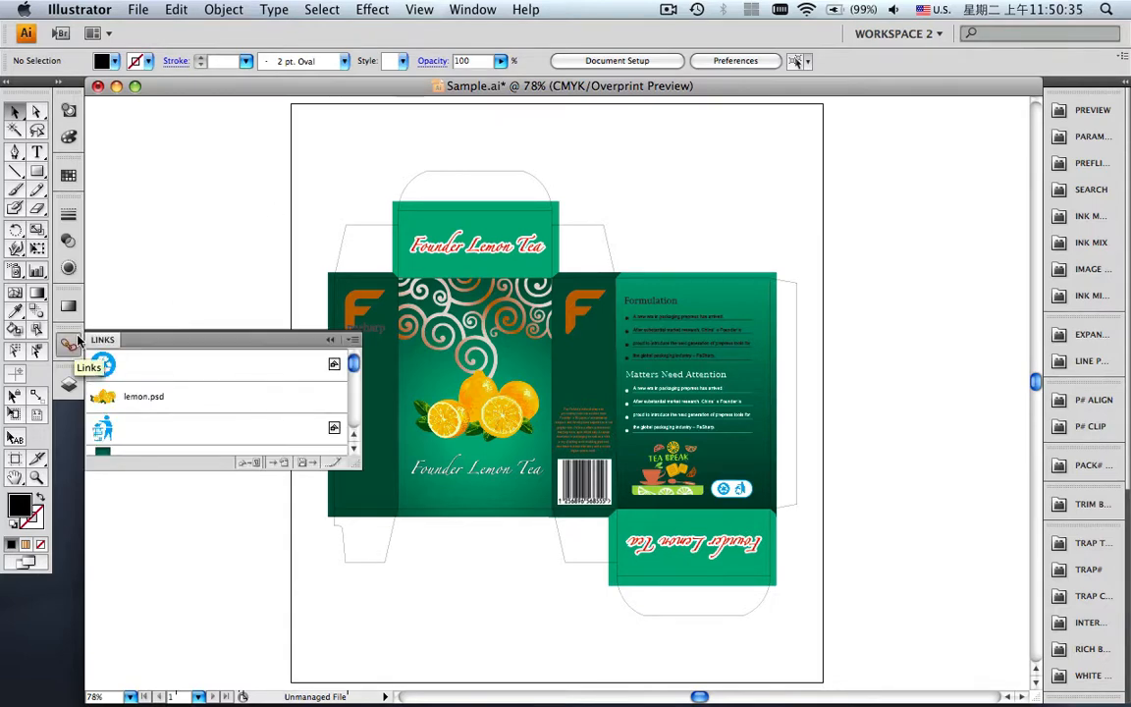
left_click(183, 397)
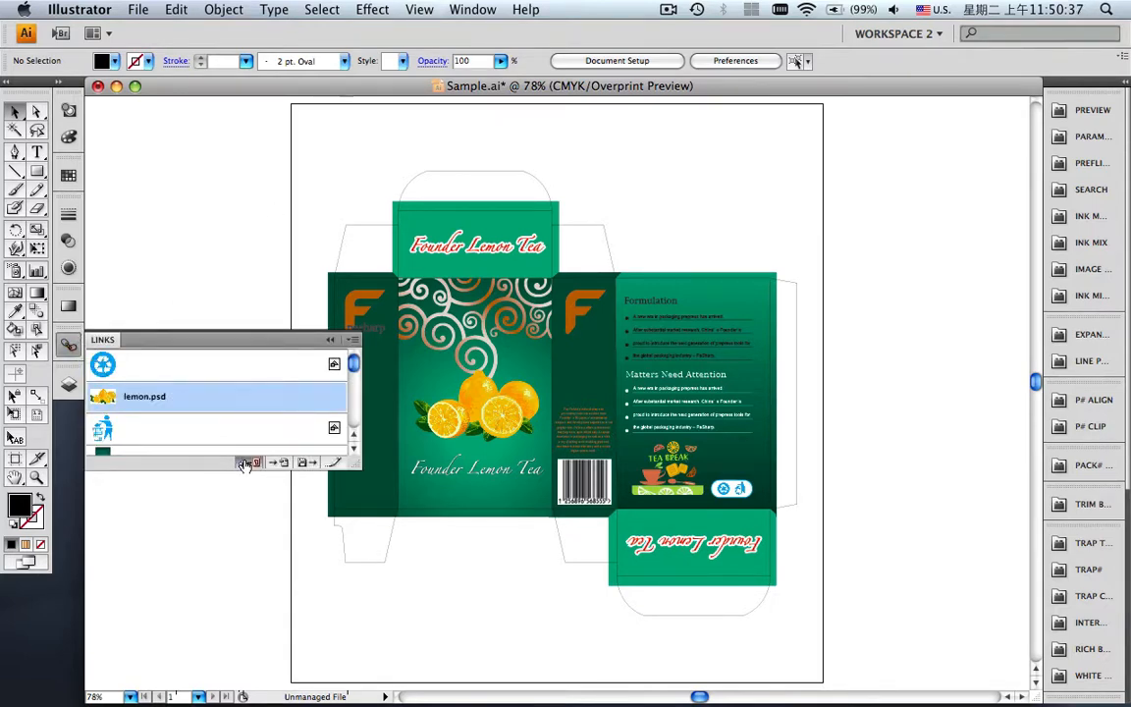
left_click(247, 463)
left_click(668, 187)
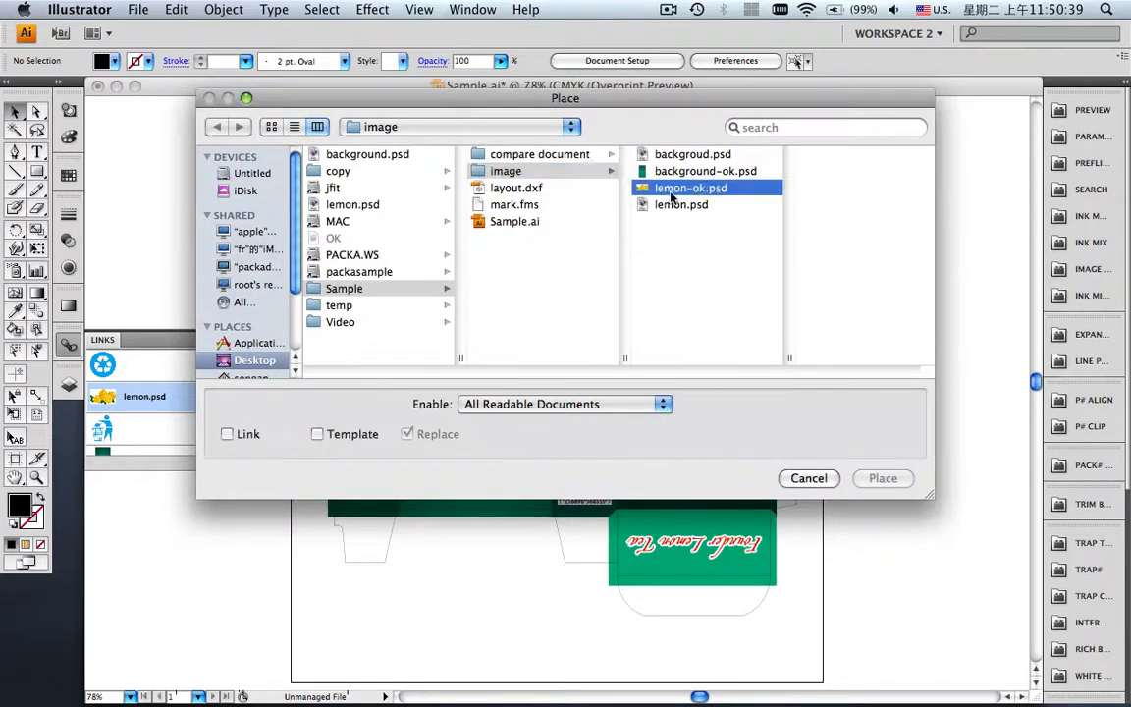
left_click(236, 437)
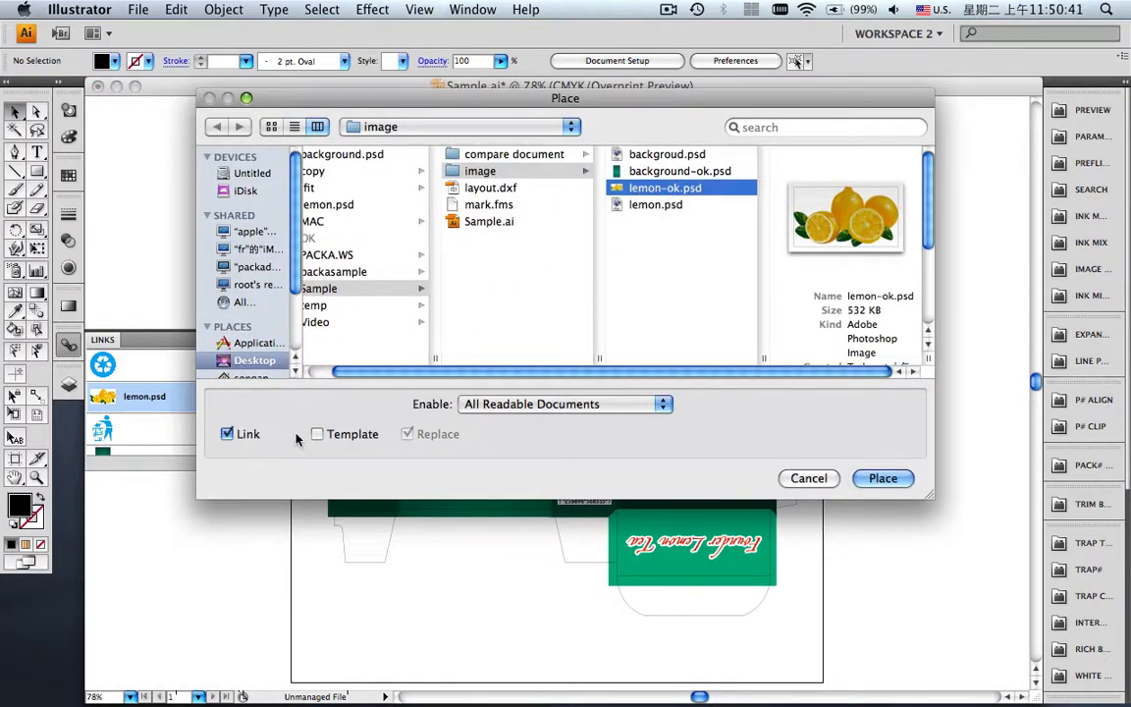
left_click(882, 479)
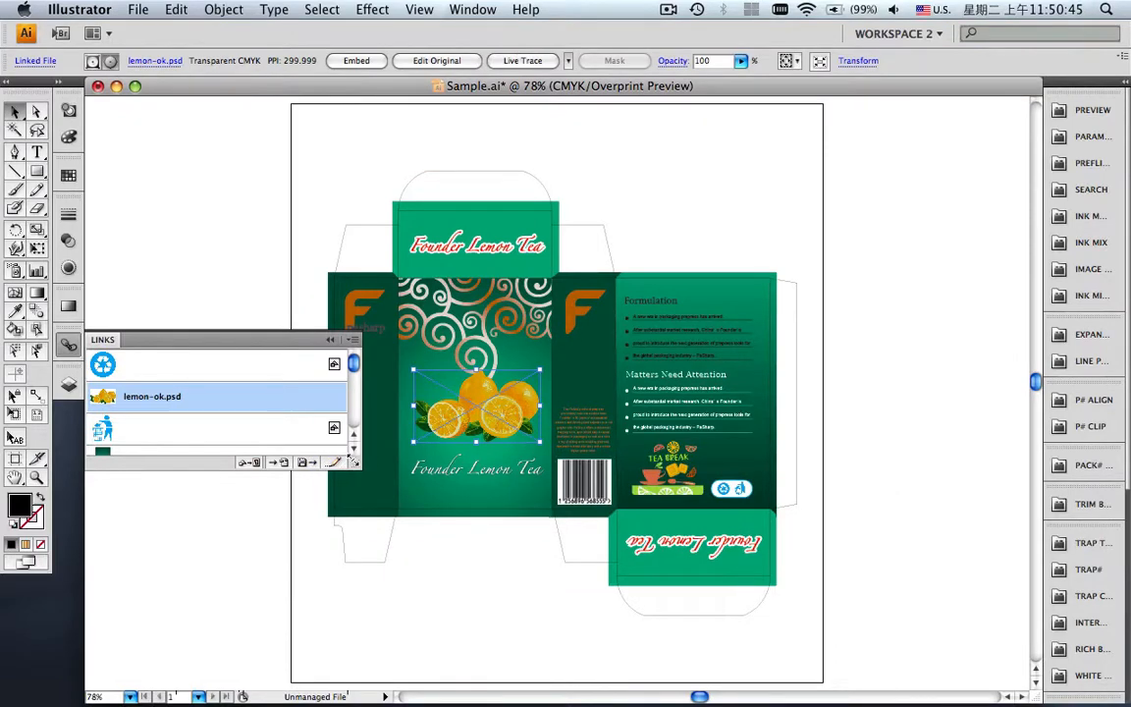
Relink background.psd to background-ok.psd from the Sample image folder and deselect the artwork.
left_click_drag(355, 466, 356, 501)
left_click(265, 459)
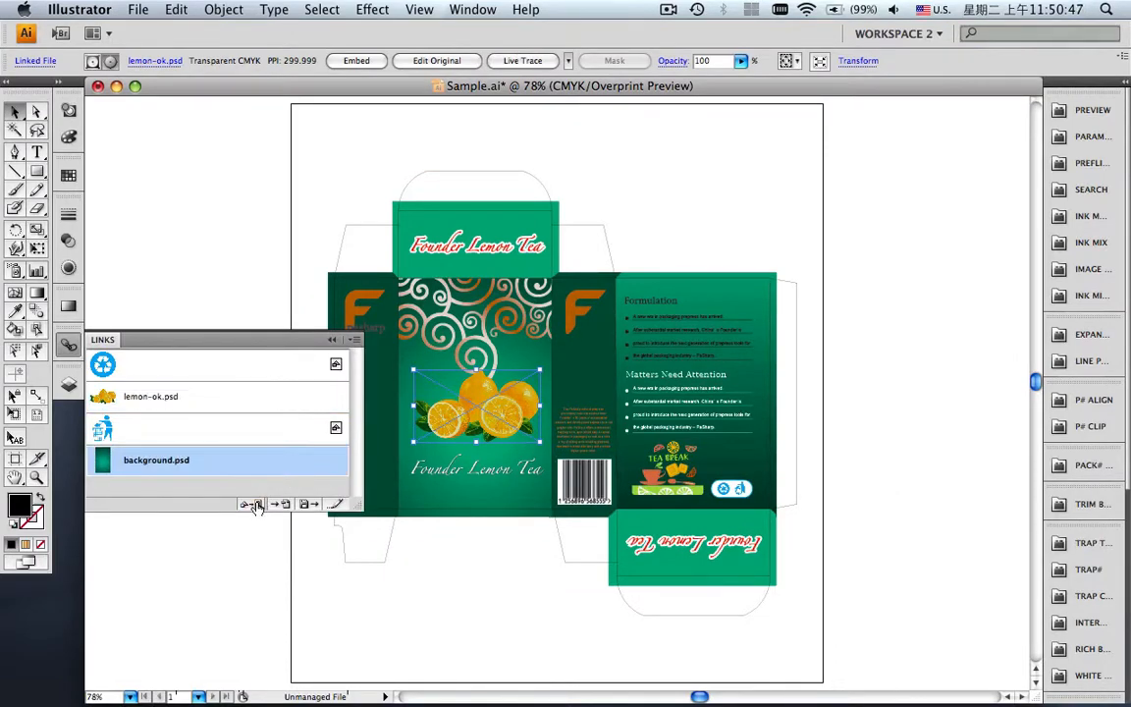
left_click(257, 501)
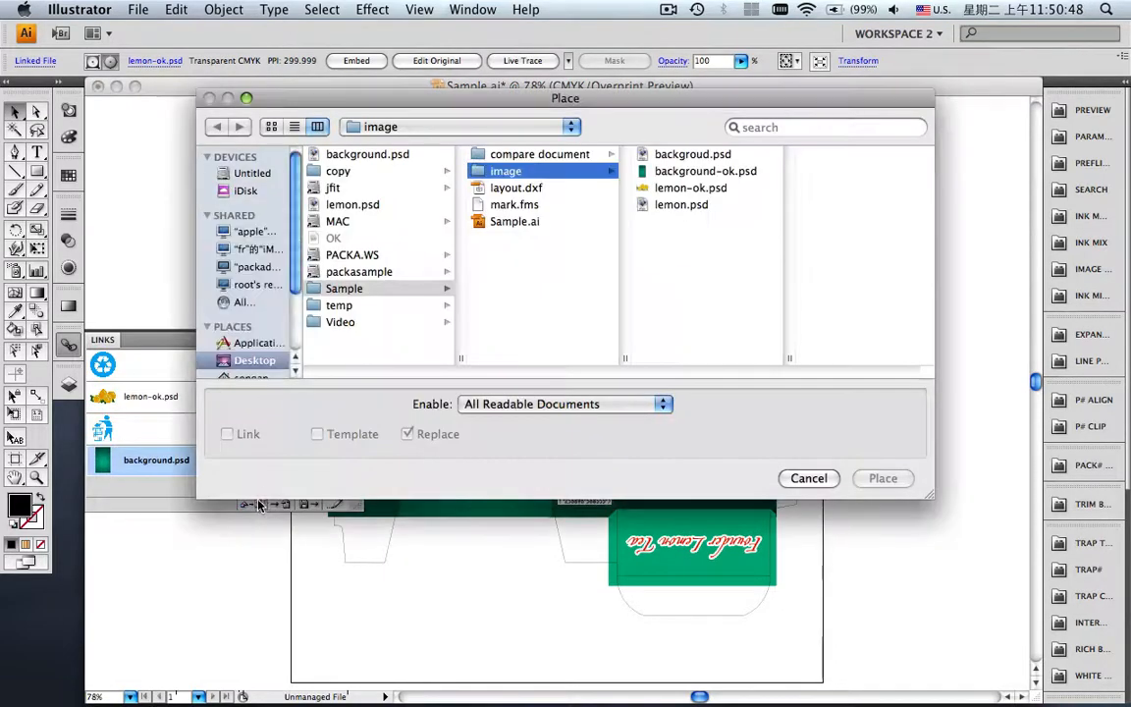
left_click(687, 172)
left_click(883, 478)
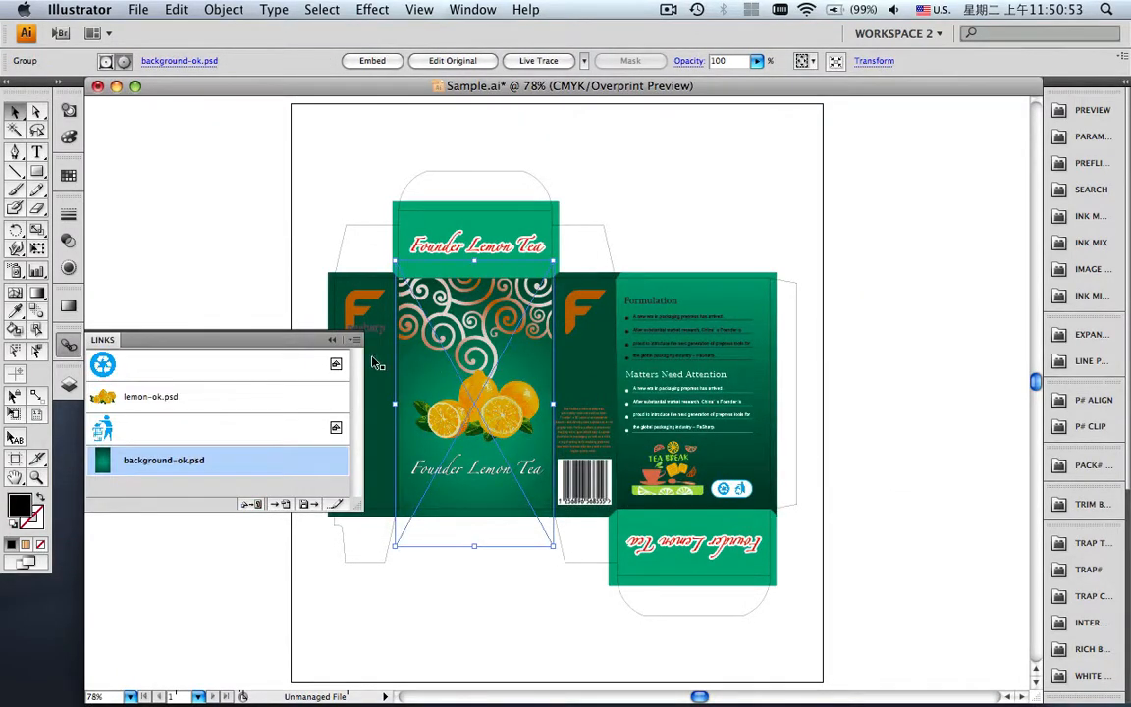
left_click(332, 339)
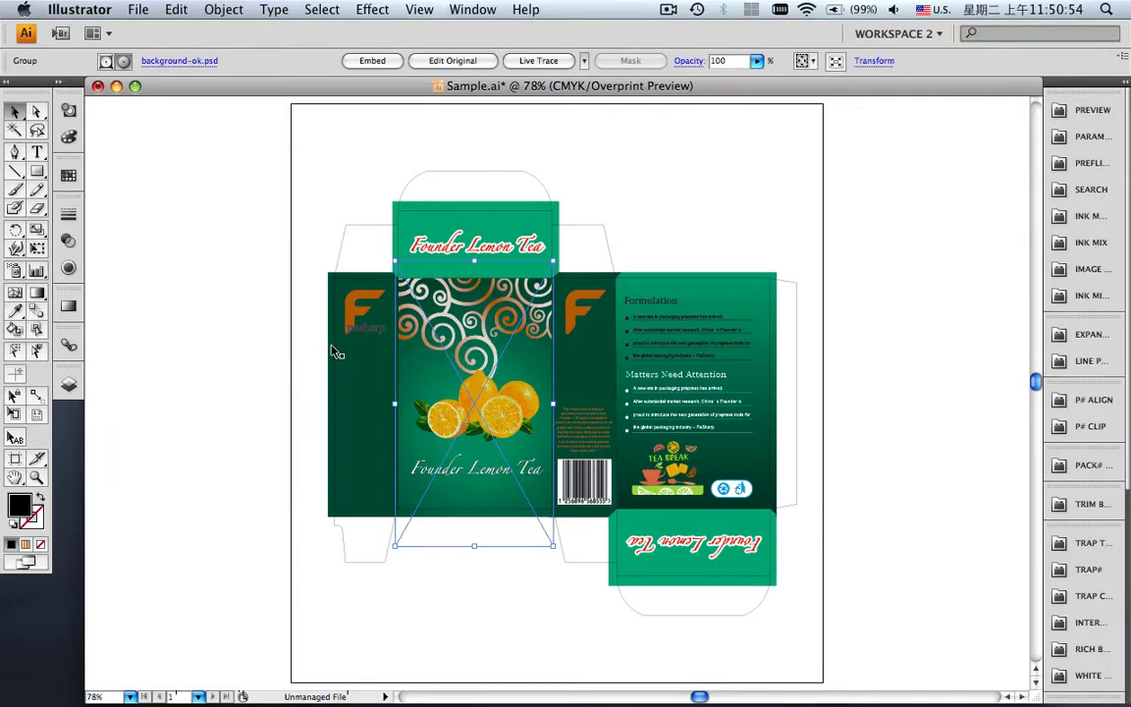
left_click(744, 161)
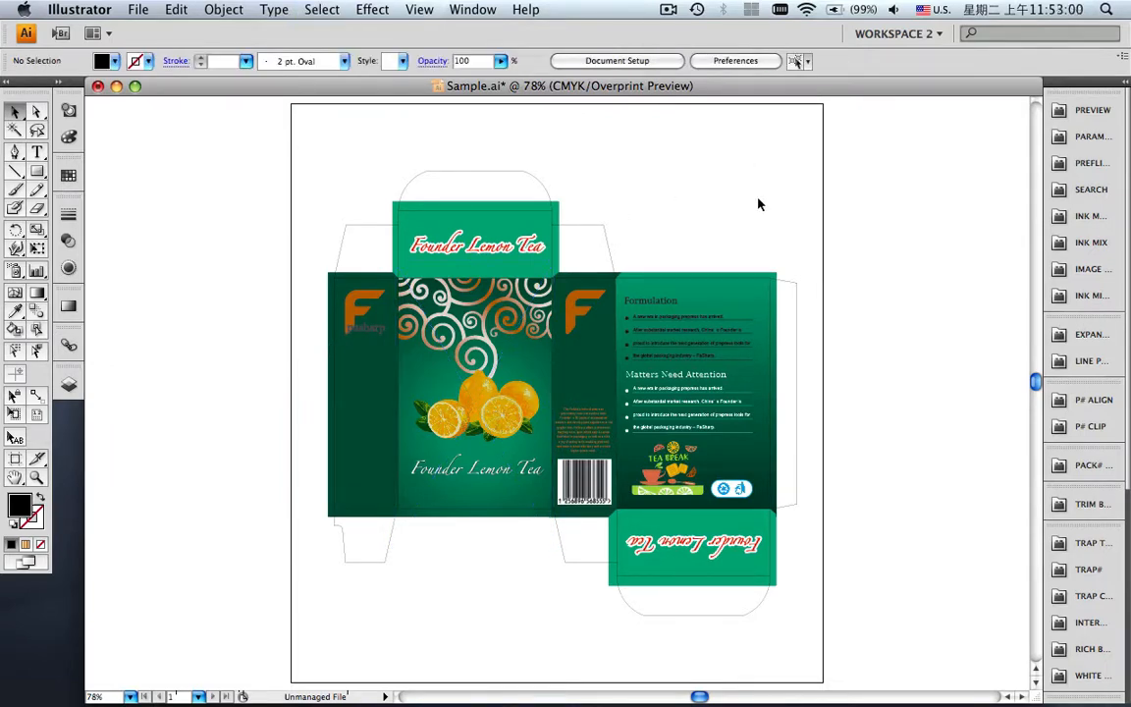
Refresh the separation preview and check the carton for dots below the 5% minimum.
left_click(1050, 108)
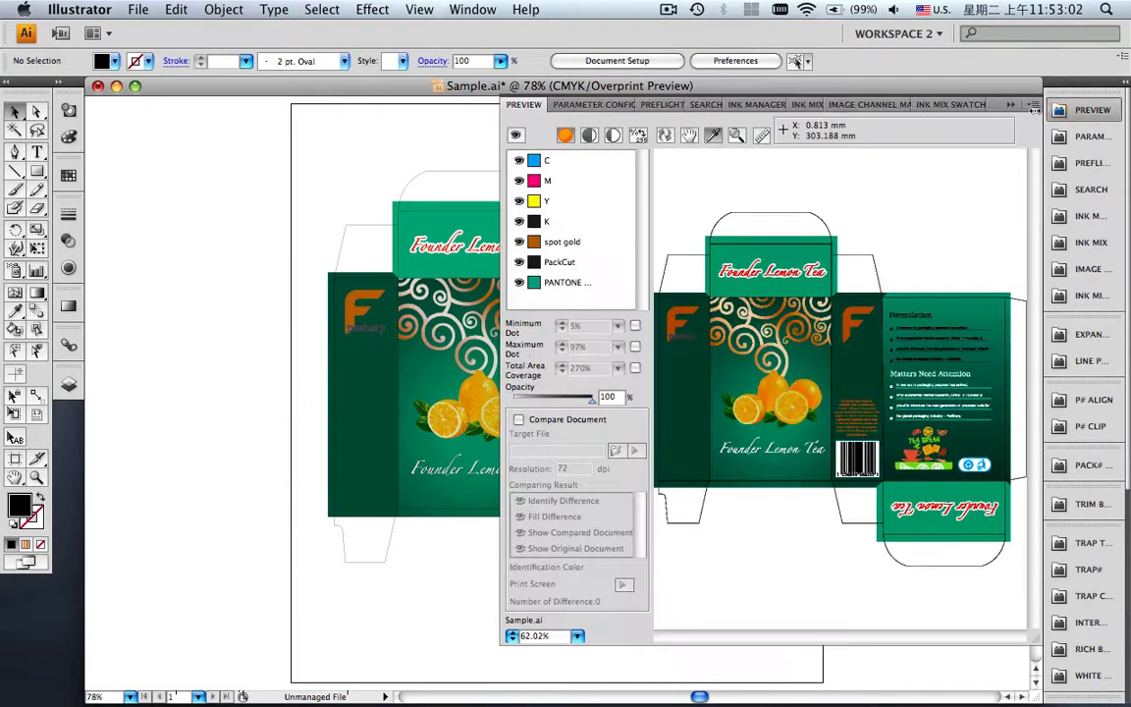
left_click(665, 136)
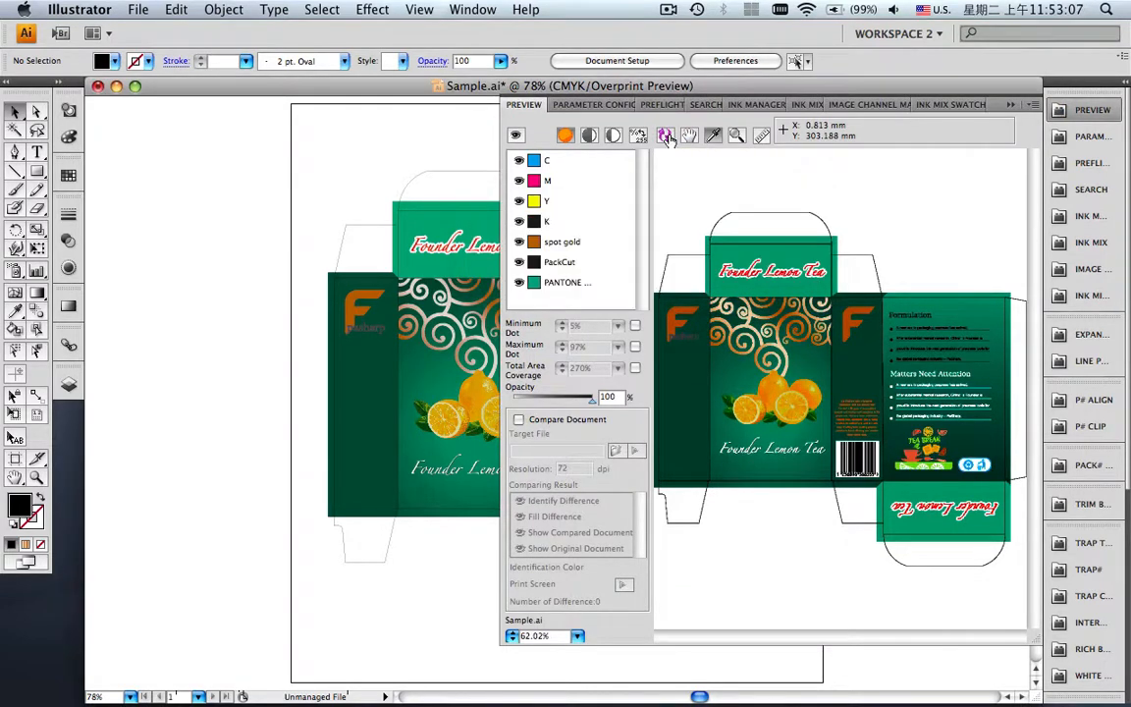
left_click(635, 326)
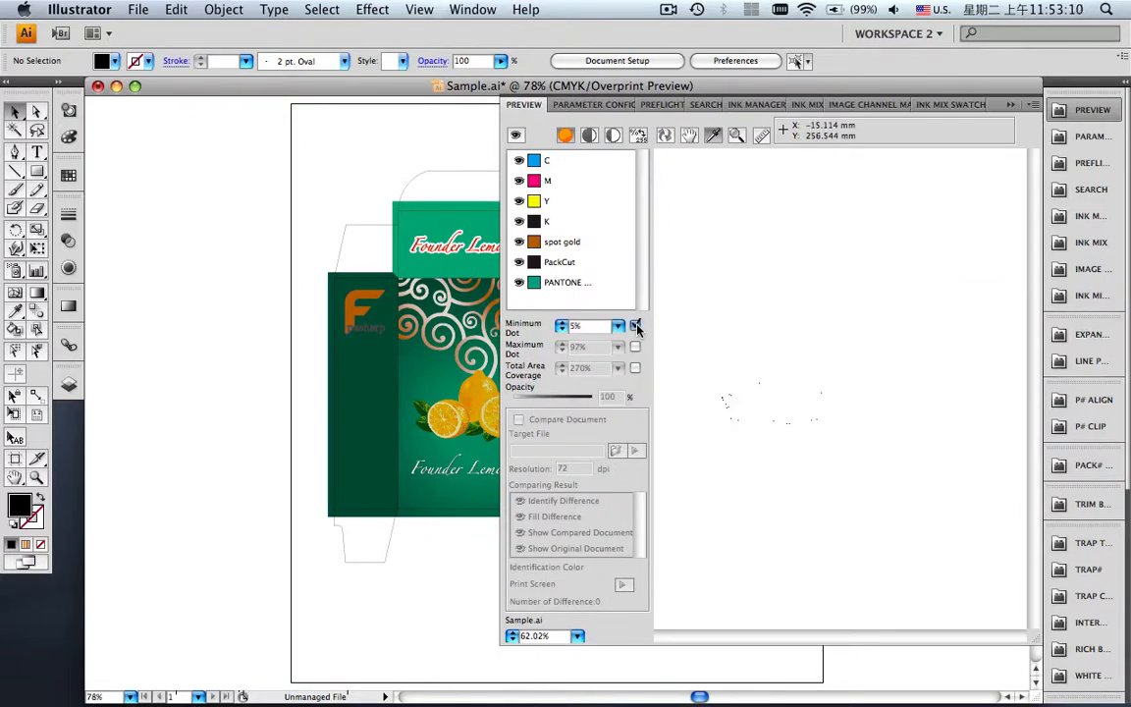
left_click(635, 326)
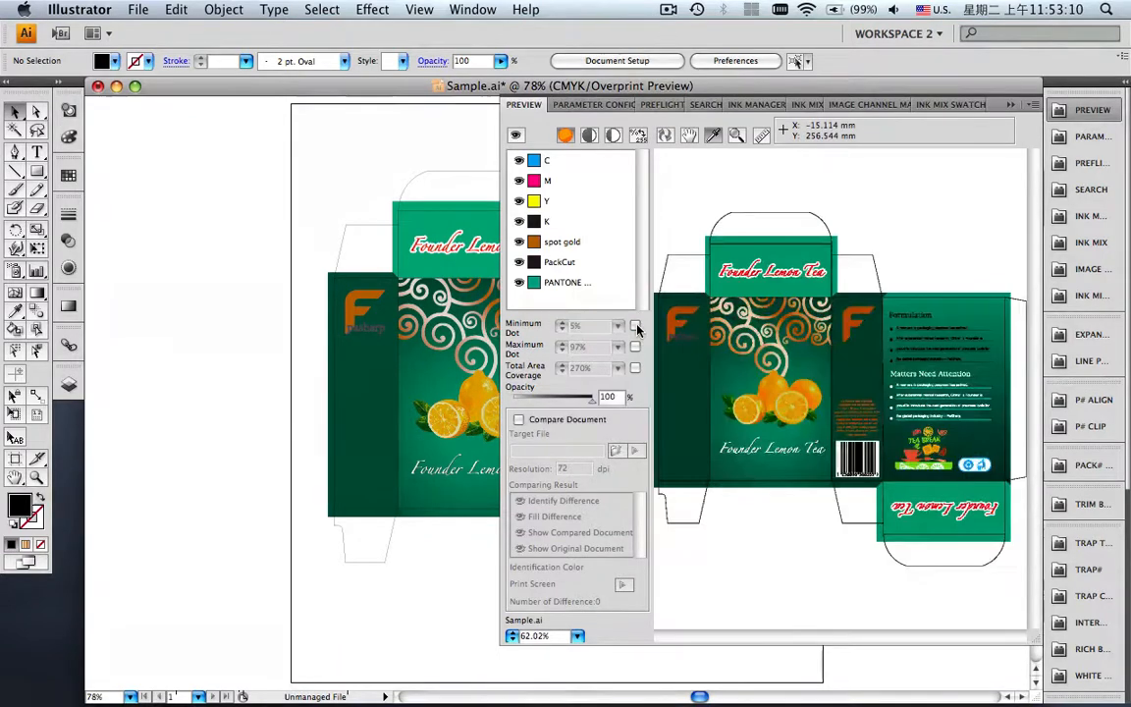
left_click(1008, 105)
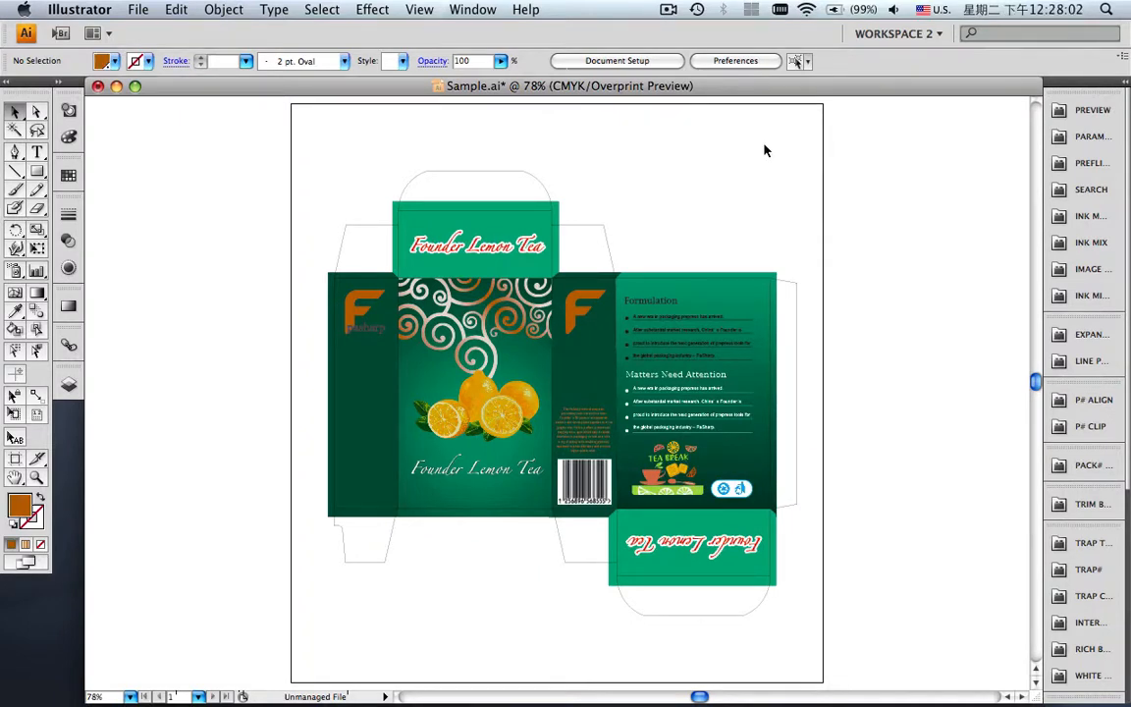
Hide Layer 2, which holds the carton's die lines.
left_click(69, 385)
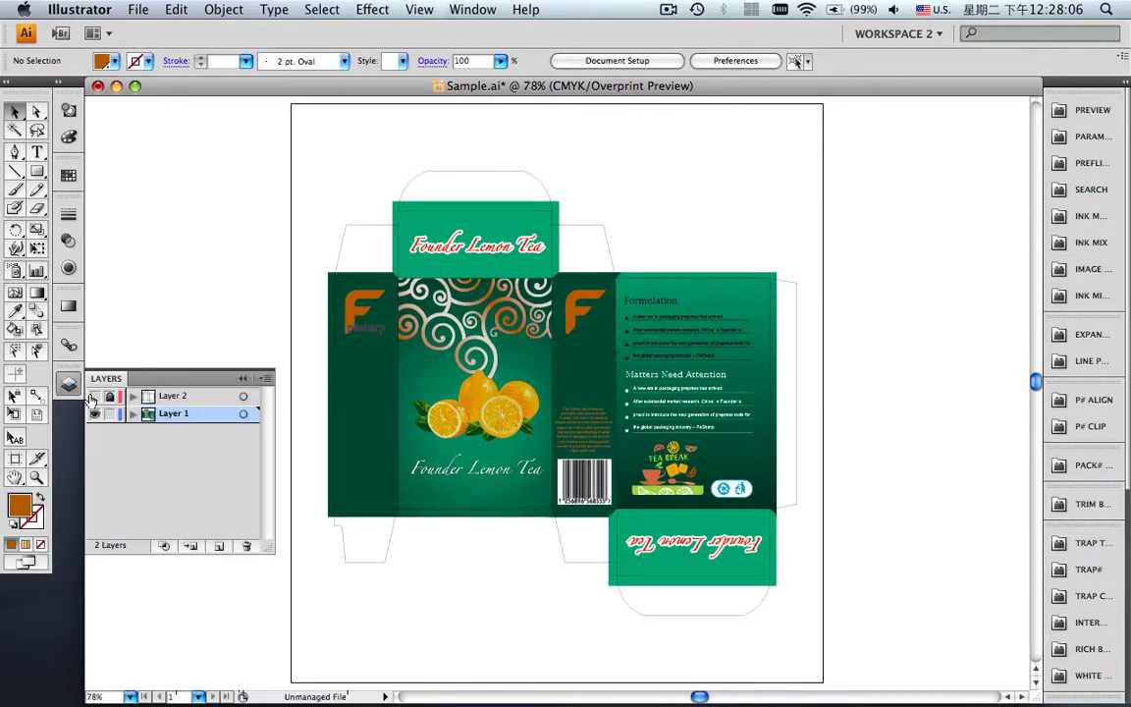
left_click(94, 396)
left_click(247, 379)
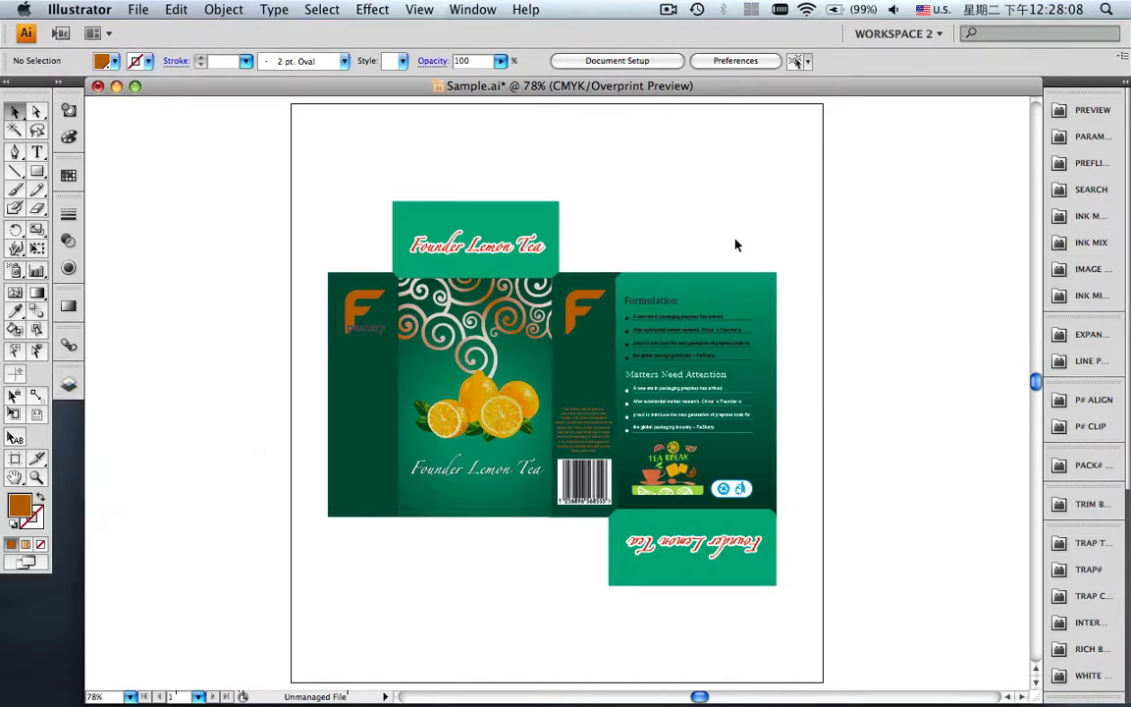
Search the artwork for strokes thinner than 0.2 mm and select all the objects found.
left_click(1088, 192)
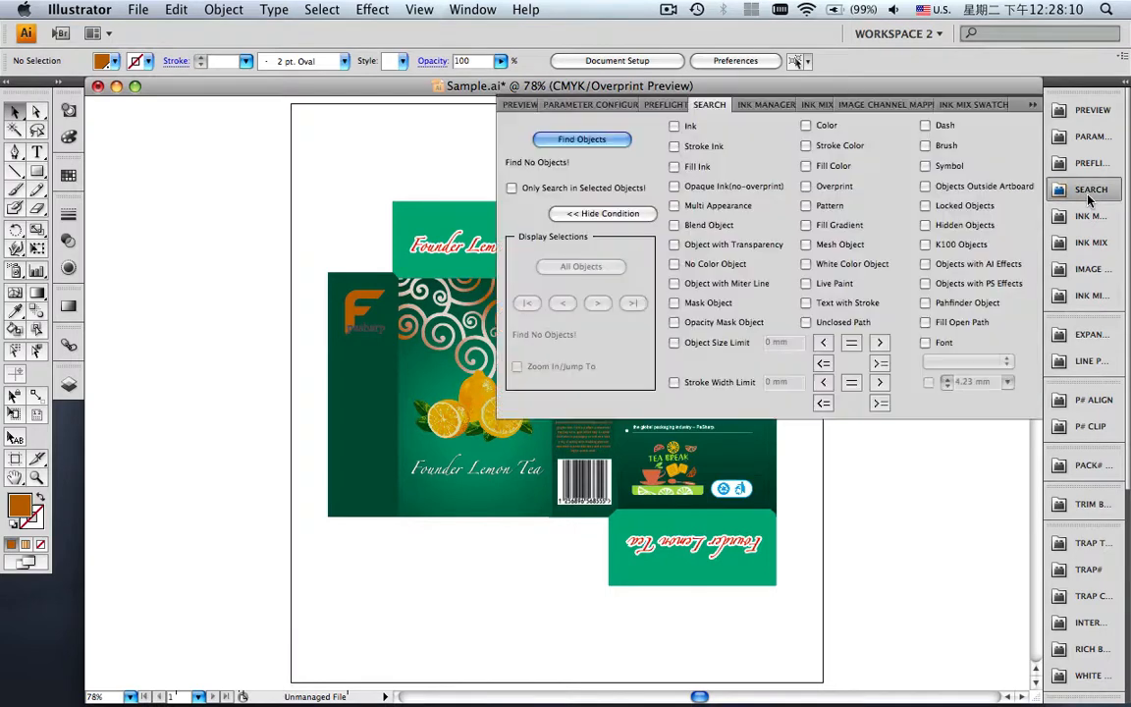
left_click(675, 382)
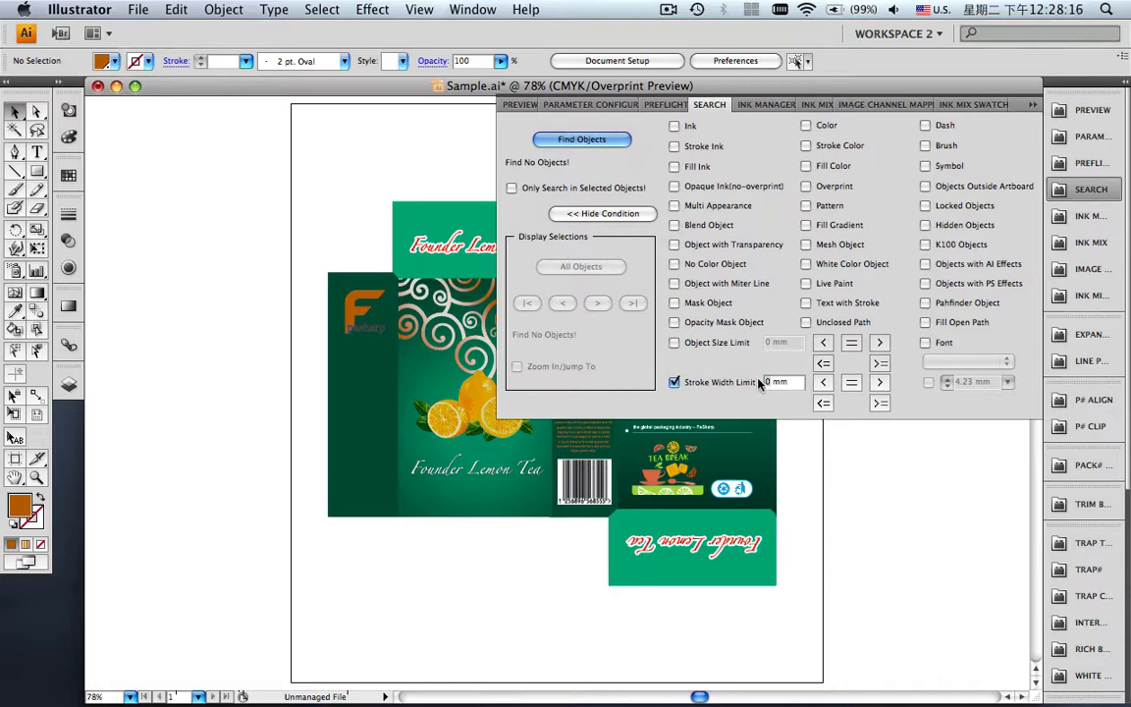
type("2")
left_click(823, 384)
left_click(567, 140)
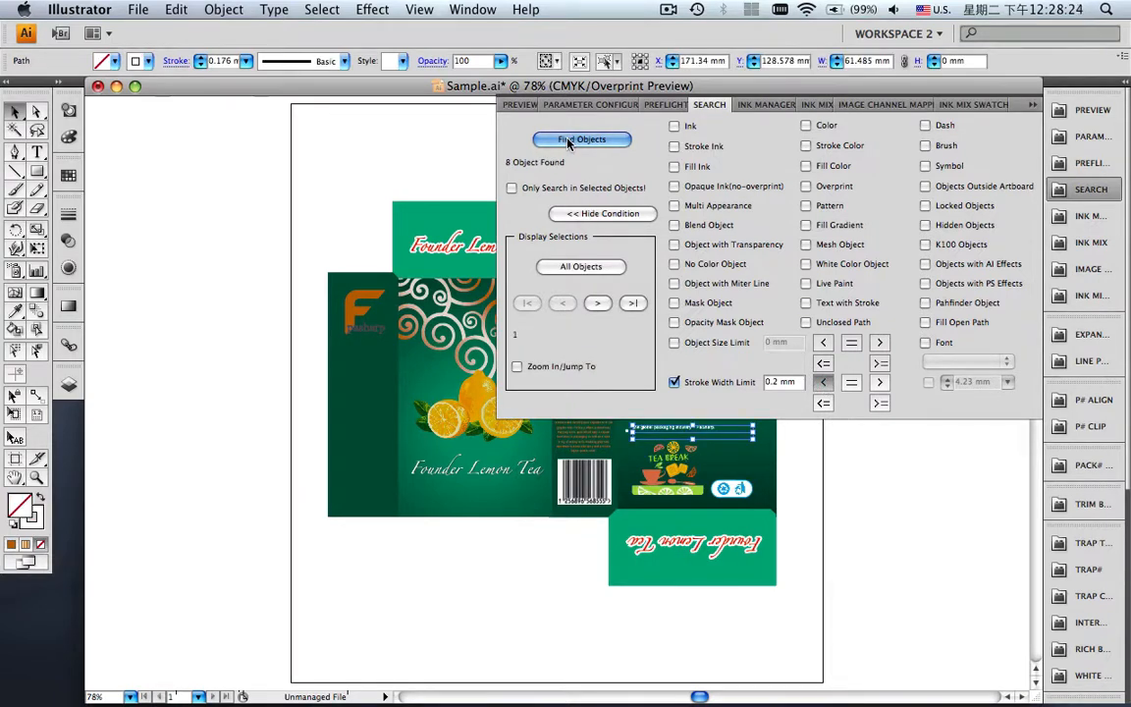
left_click(581, 267)
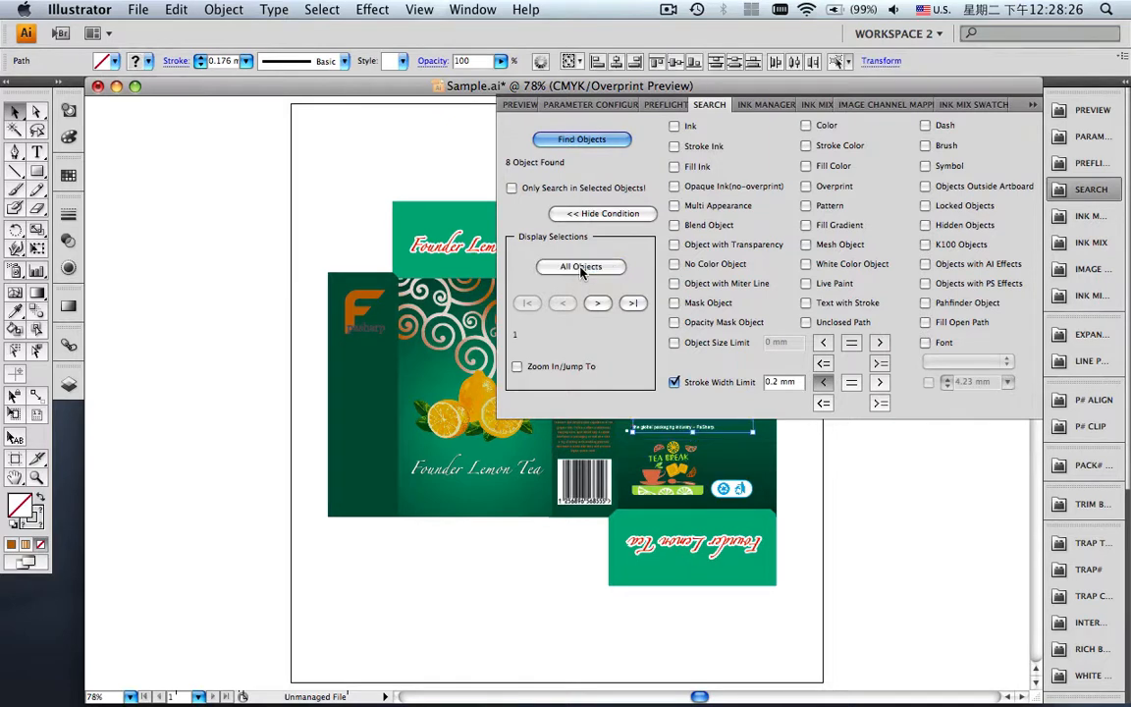
left_click(1028, 103)
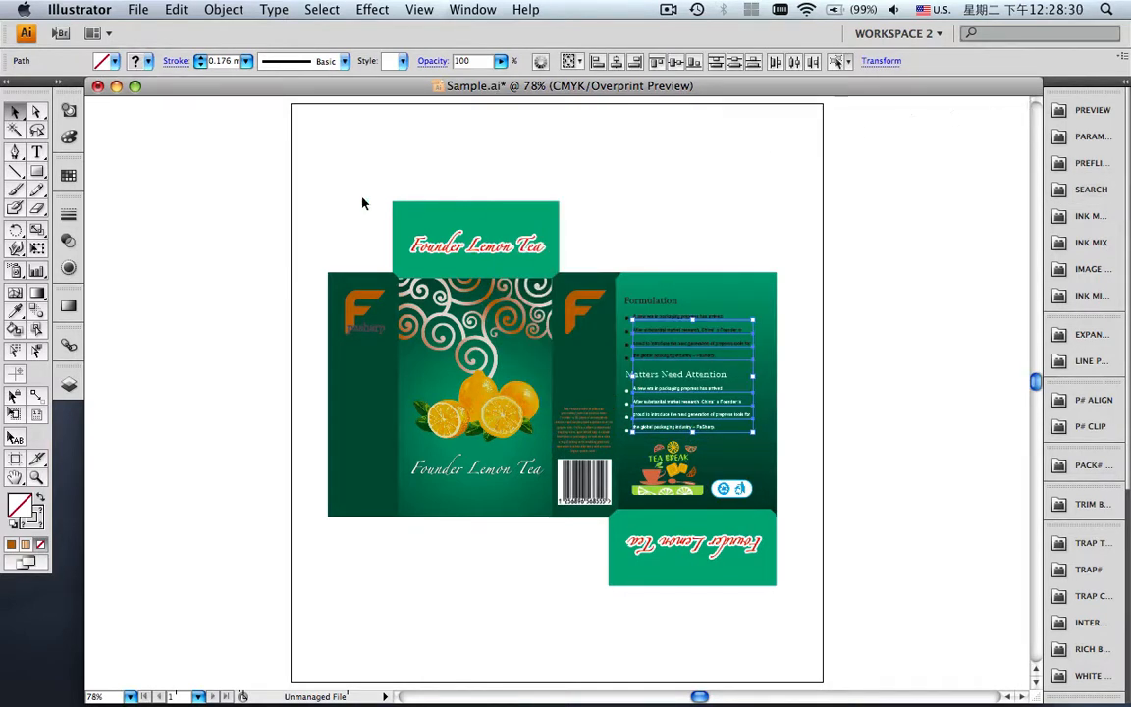
Set the stroke weight of the selected thin lines to 0.2 mm and deselect them.
left_click(68, 214)
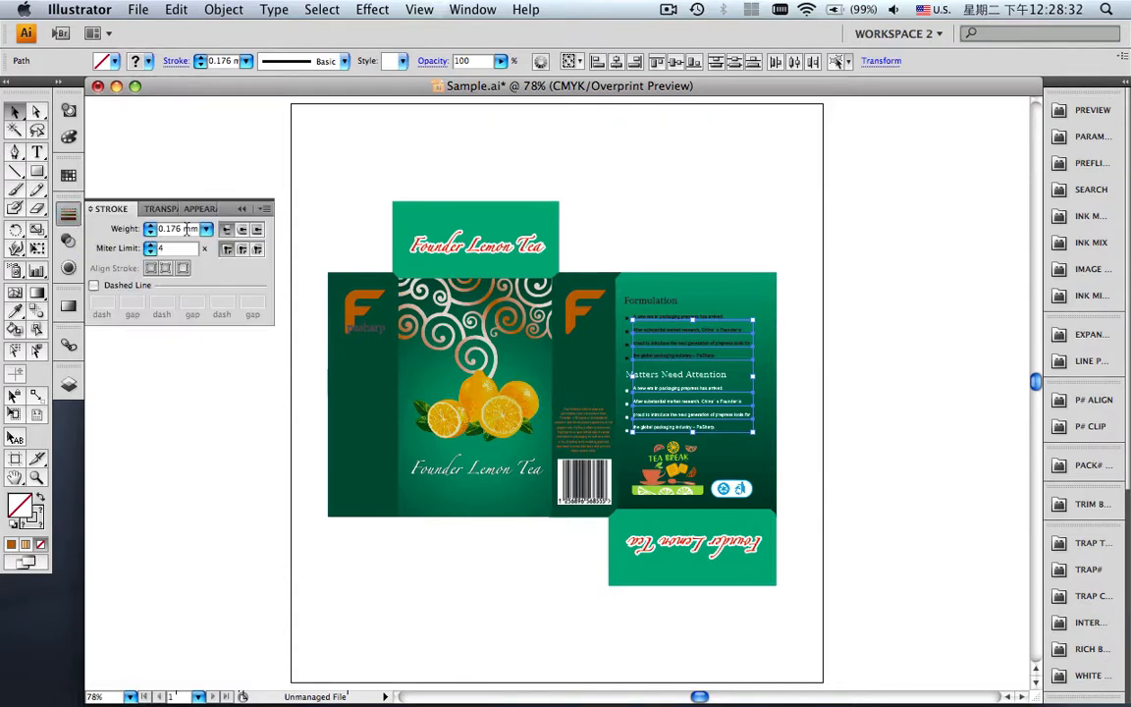
left_click(183, 229)
type("0.1")
type("2")
key("Return")
left_click(242, 209)
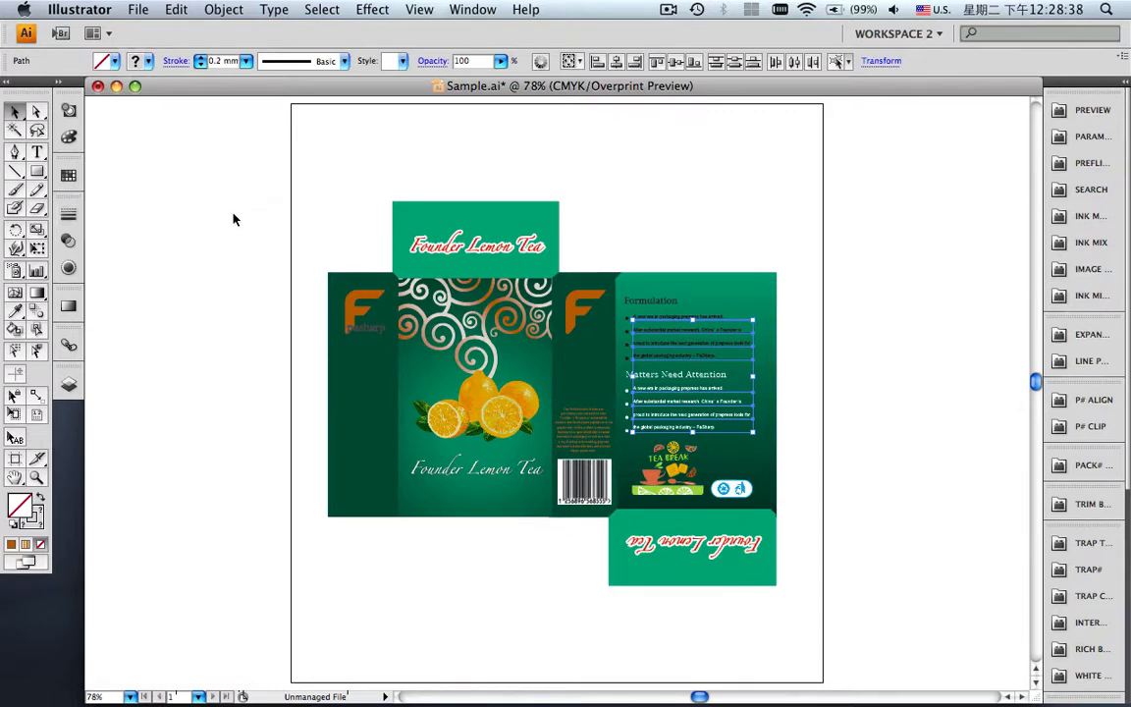
left_click(771, 174)
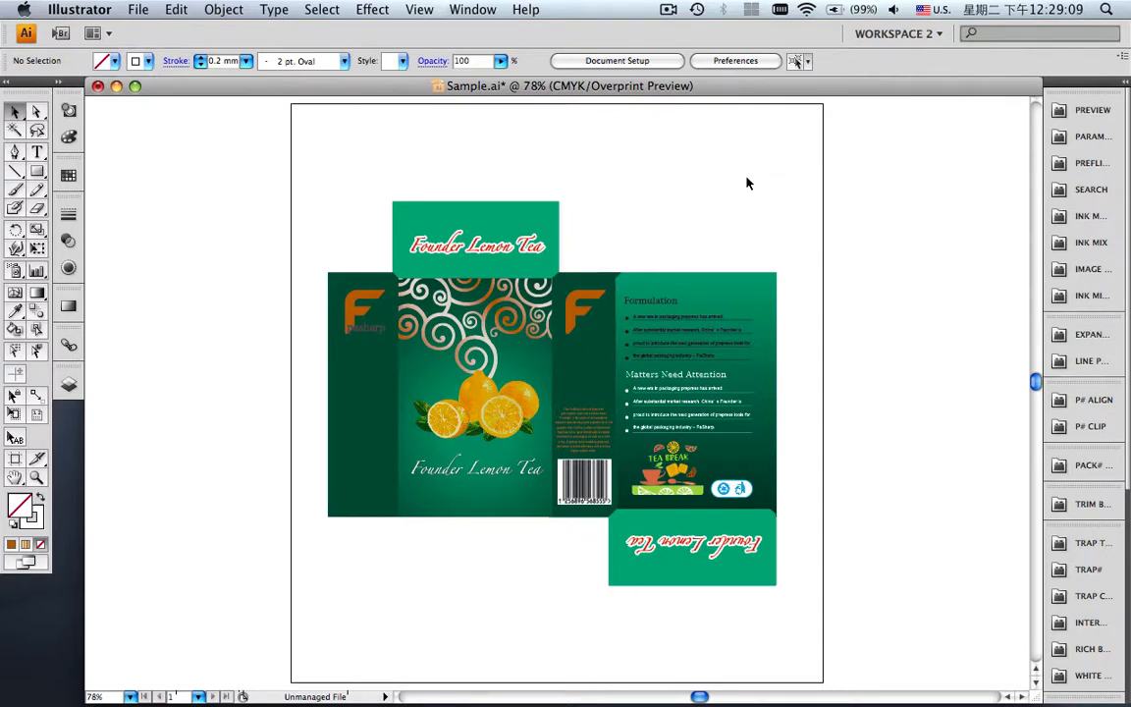
Thicken the letter F of the Formulation heading with Expand Text Width, using a 0.1 mm width, 0° angle and miter corners.
key("z")
left_click_drag(598, 266, 641, 324)
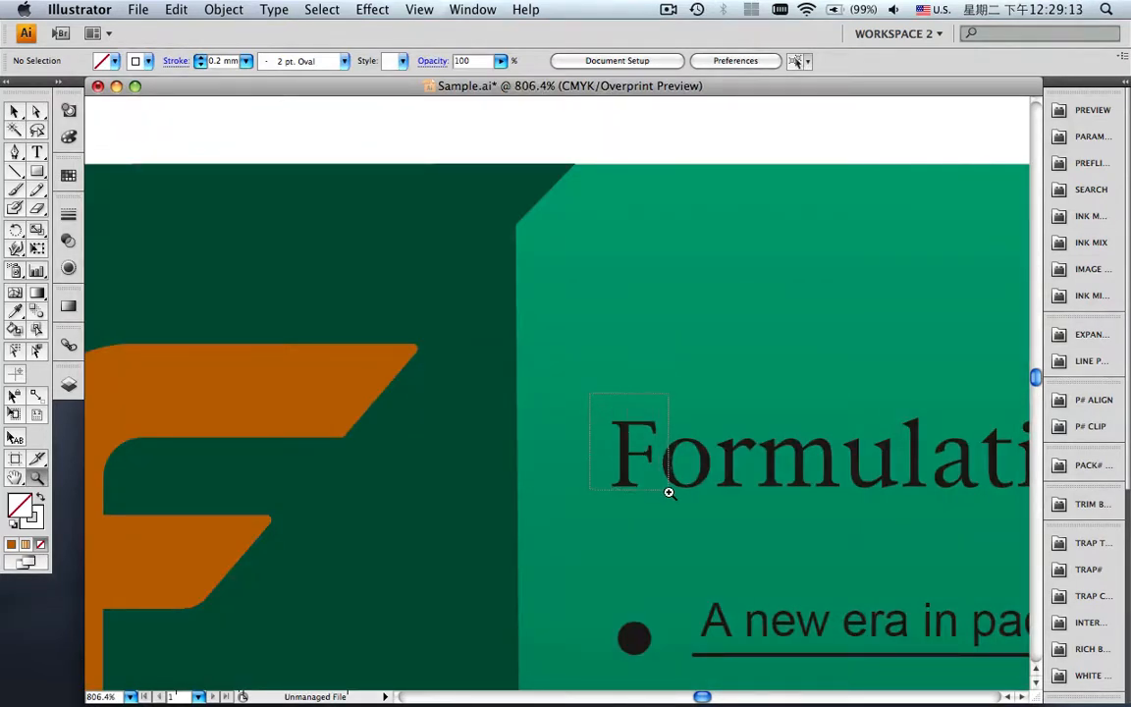
left_click_drag(669, 492, 670, 492)
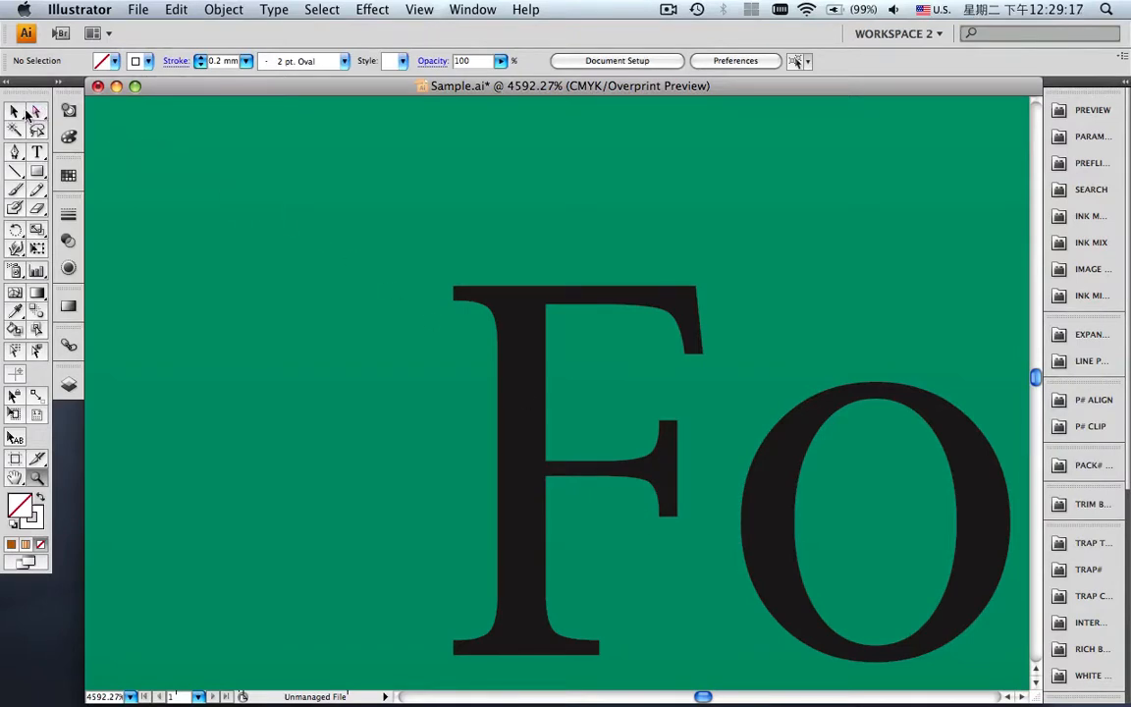
left_click(22, 114)
left_click(533, 421)
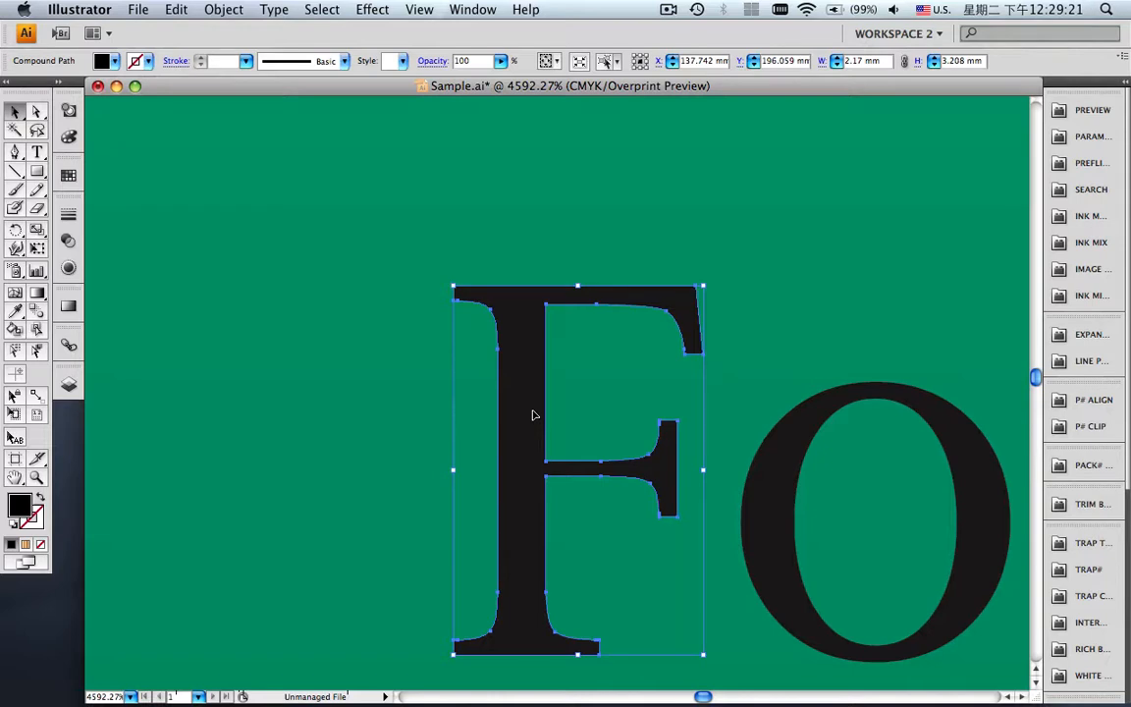
left_click(1107, 338)
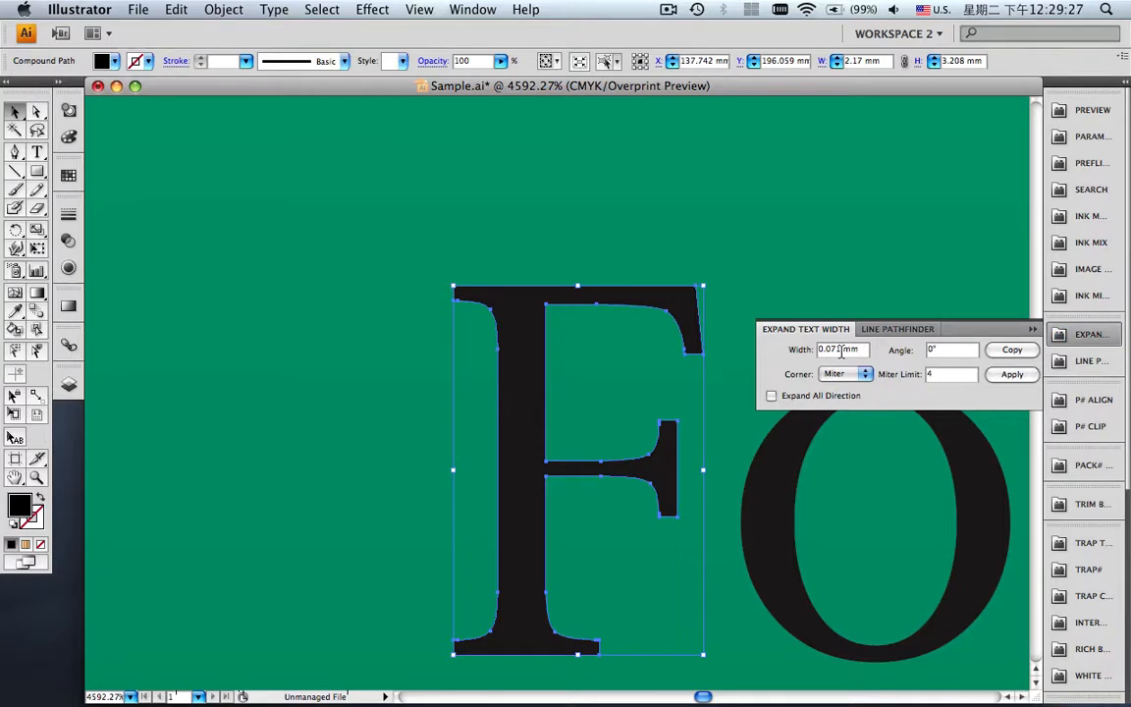
left_click_drag(841, 351, 804, 351)
type("0.1")
left_click(1002, 351)
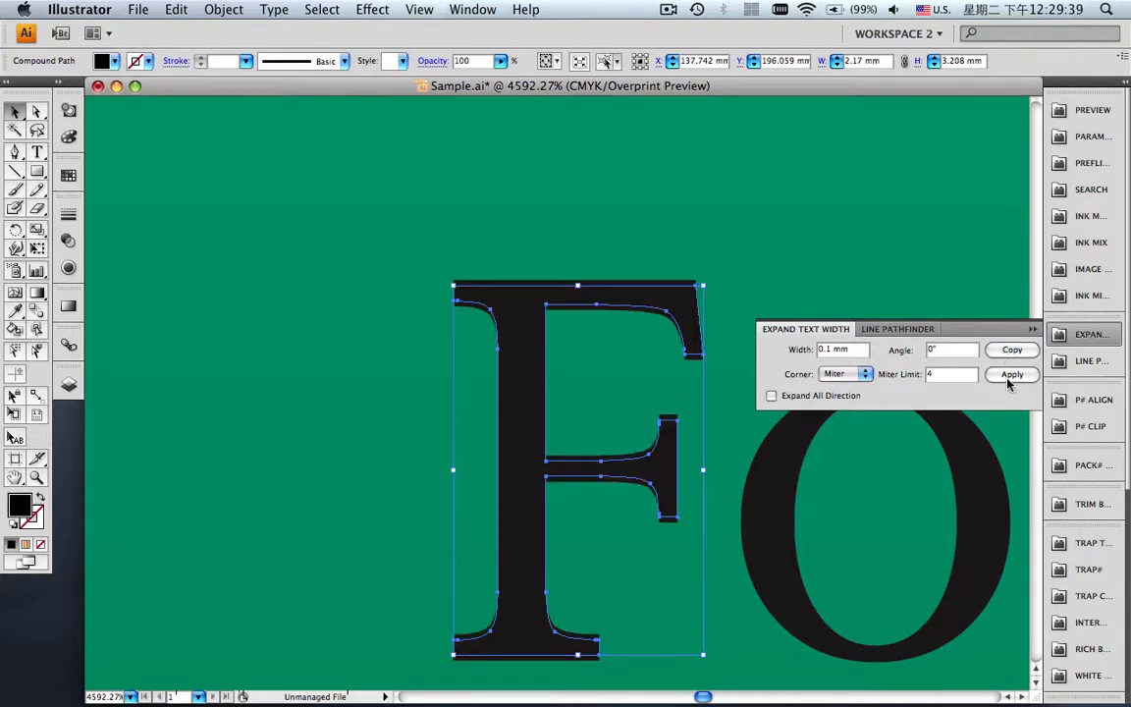
left_click(1009, 384)
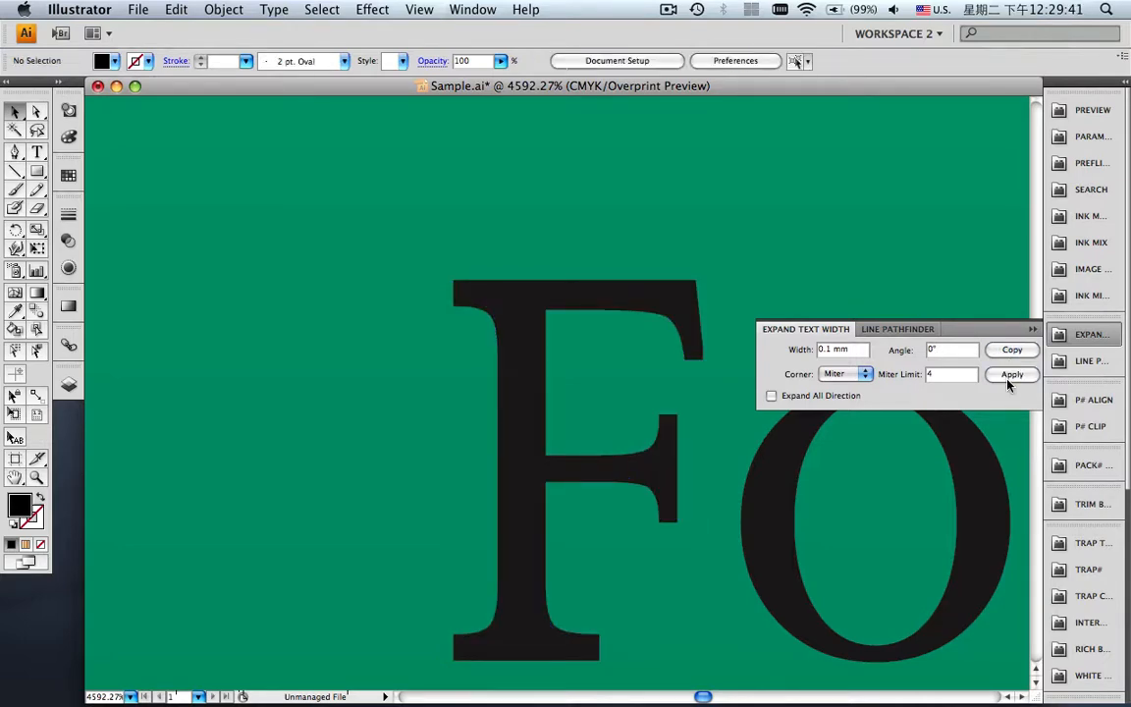
key("super+0")
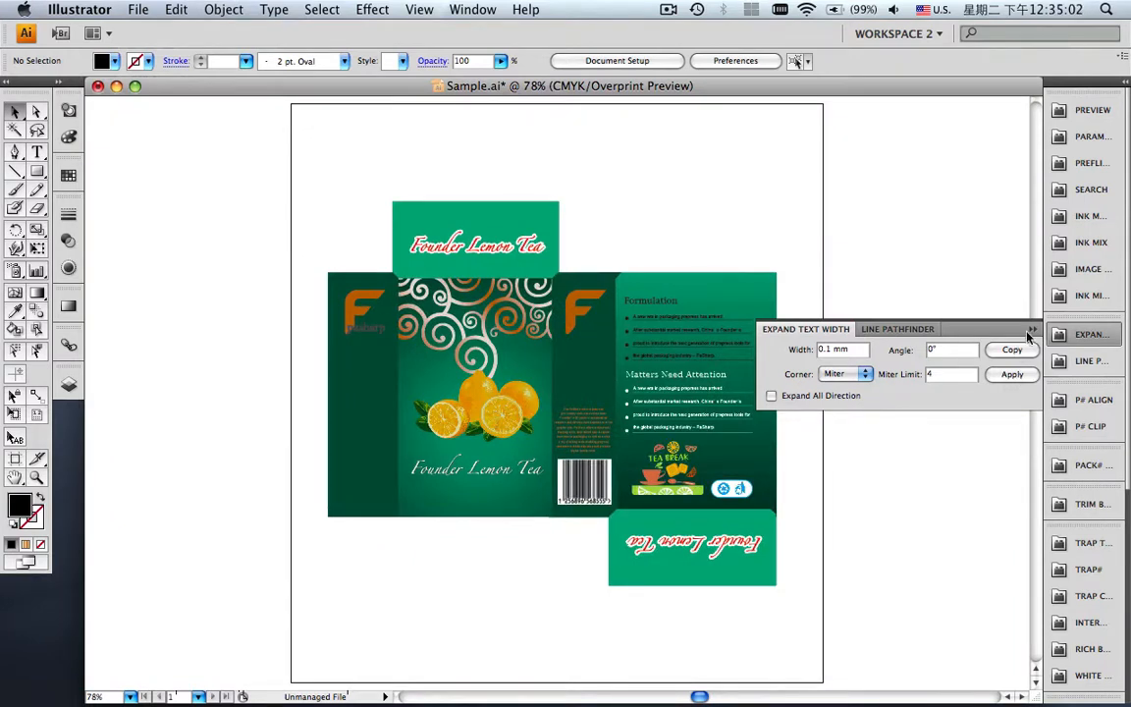
left_click(1032, 331)
Examine the thin dark shadow behind the white Founder Lemon Tea title on the front panel.
key("z")
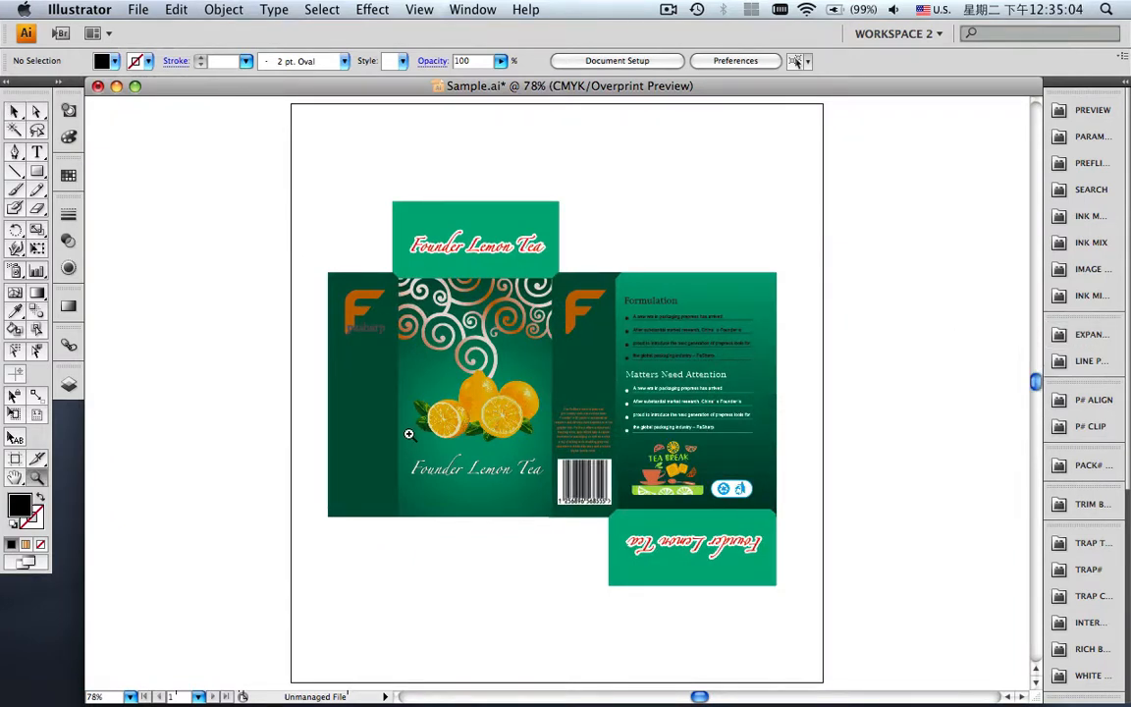
left_click_drag(403, 445, 547, 485)
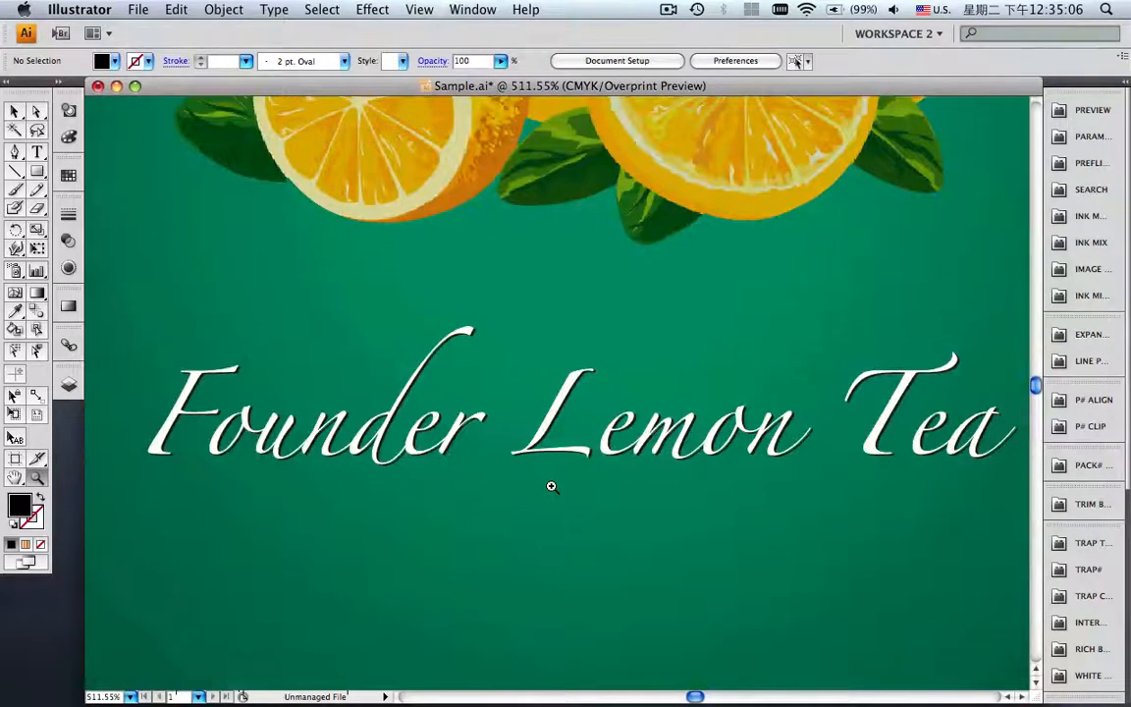
left_click_drag(137, 362, 457, 494)
left_click_drag(598, 476, 481, 474)
left_click_drag(723, 474, 426, 477)
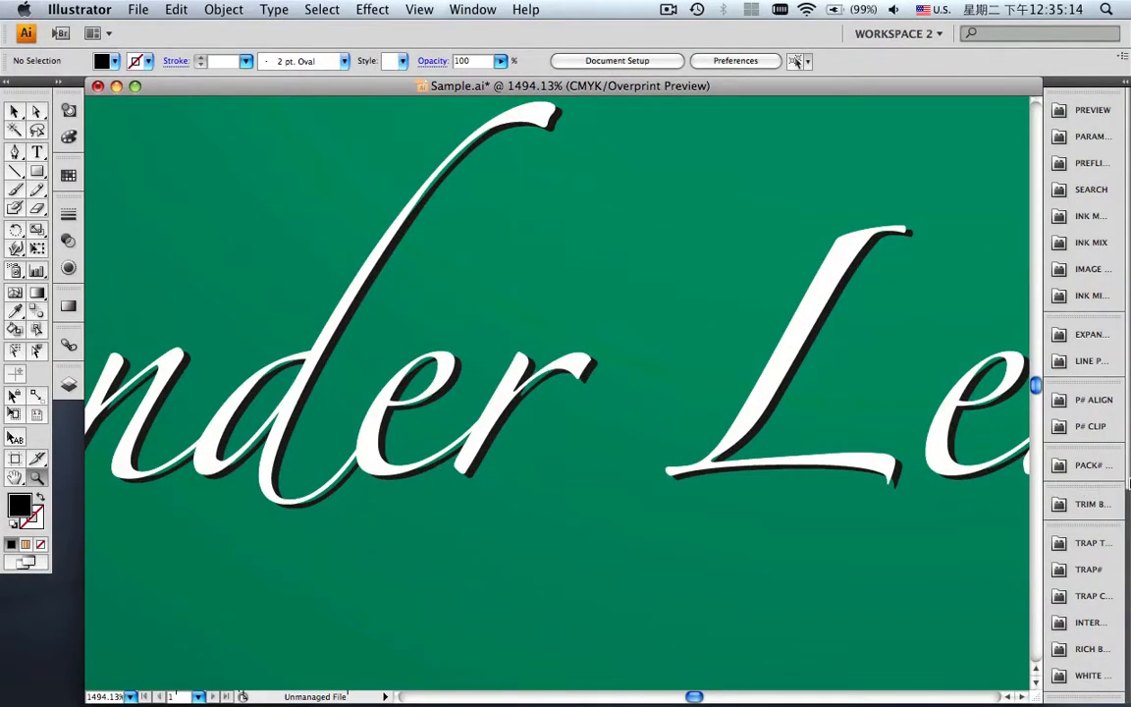
scroll(1088, 572, "down", 8)
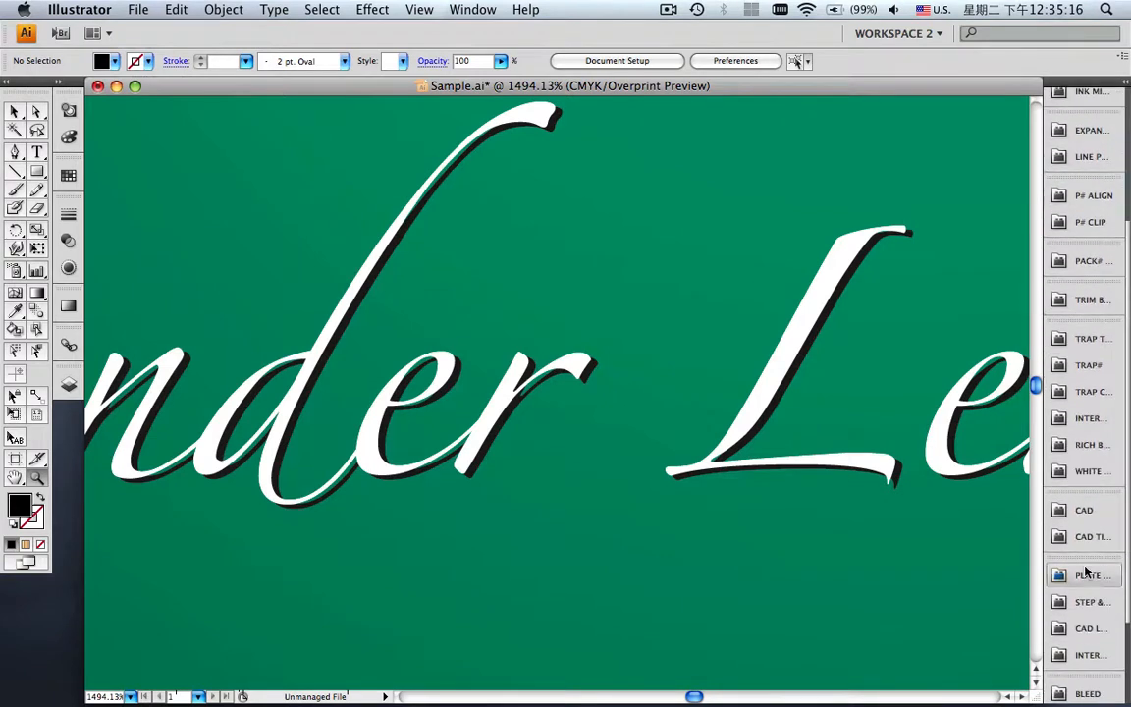
left_click(1081, 446)
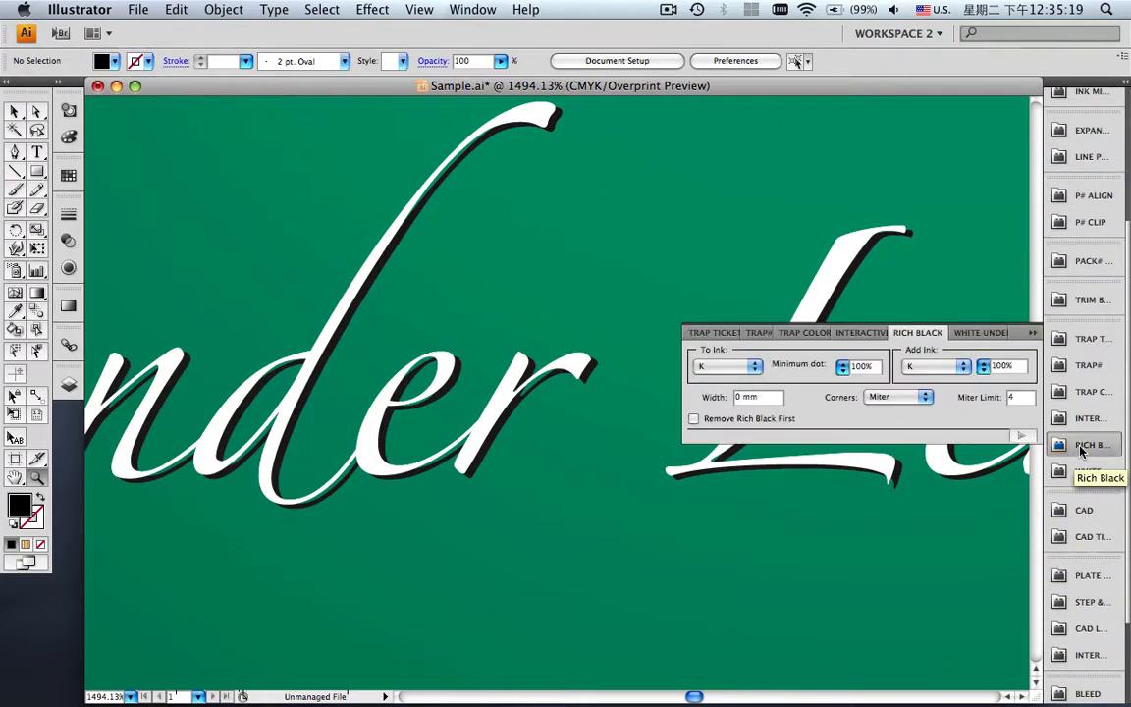
left_click(1036, 336)
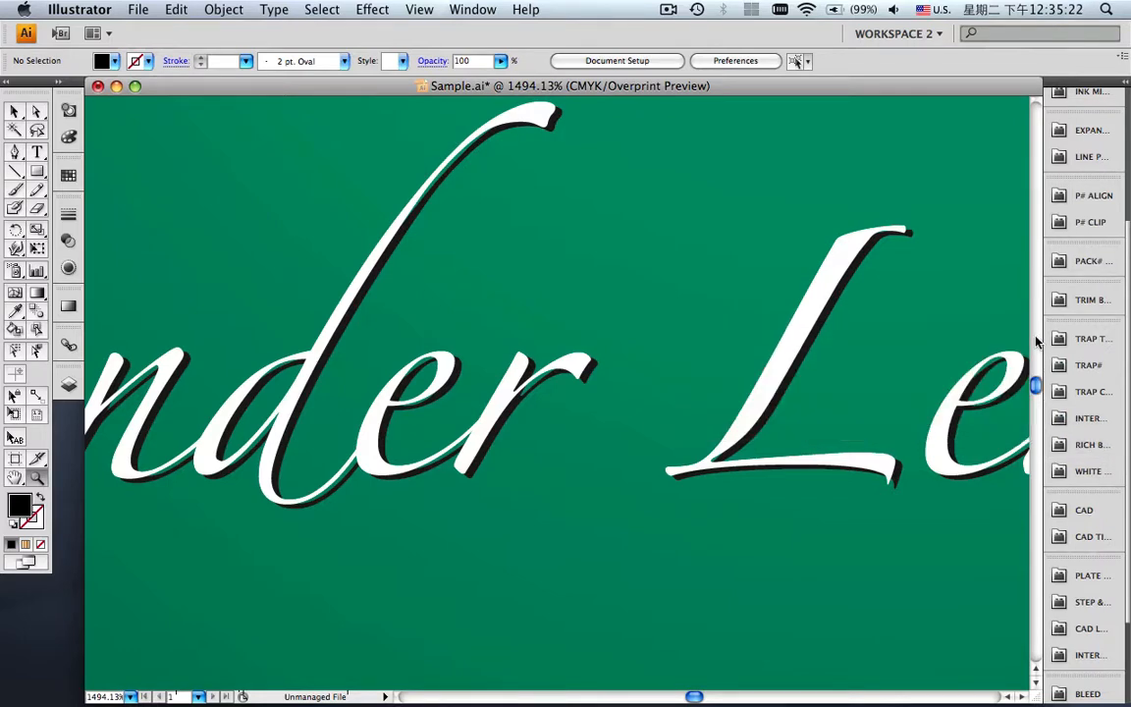
key("super+minus")
key("super+minus")
key("super+minus")
key("super+minus")
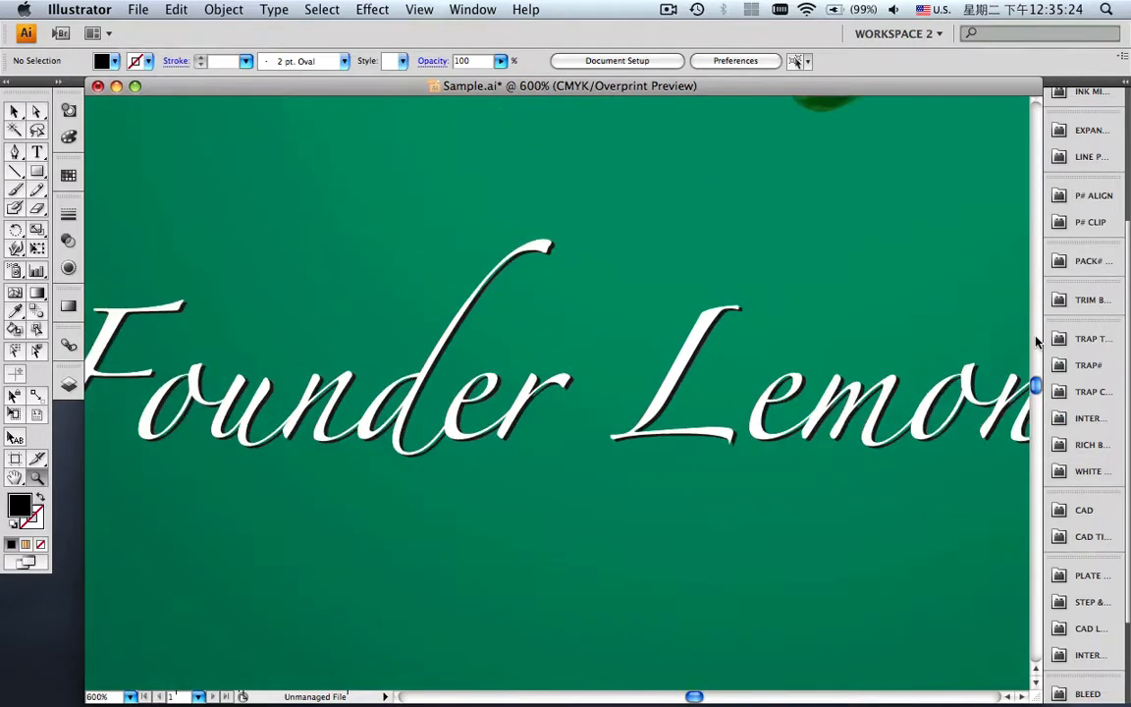
Select only the front panel's title group in Outline view and run Rich Black with K 100% for both inks, 0 mm width and miter corners.
key("super+y")
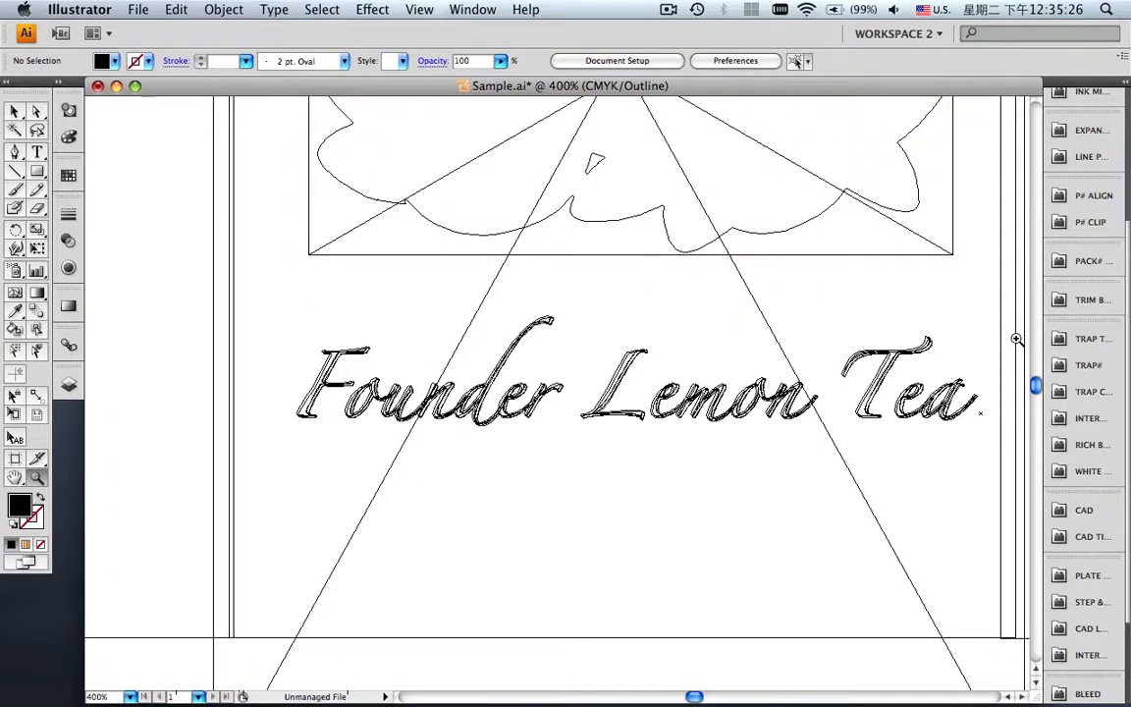
left_click(15, 111)
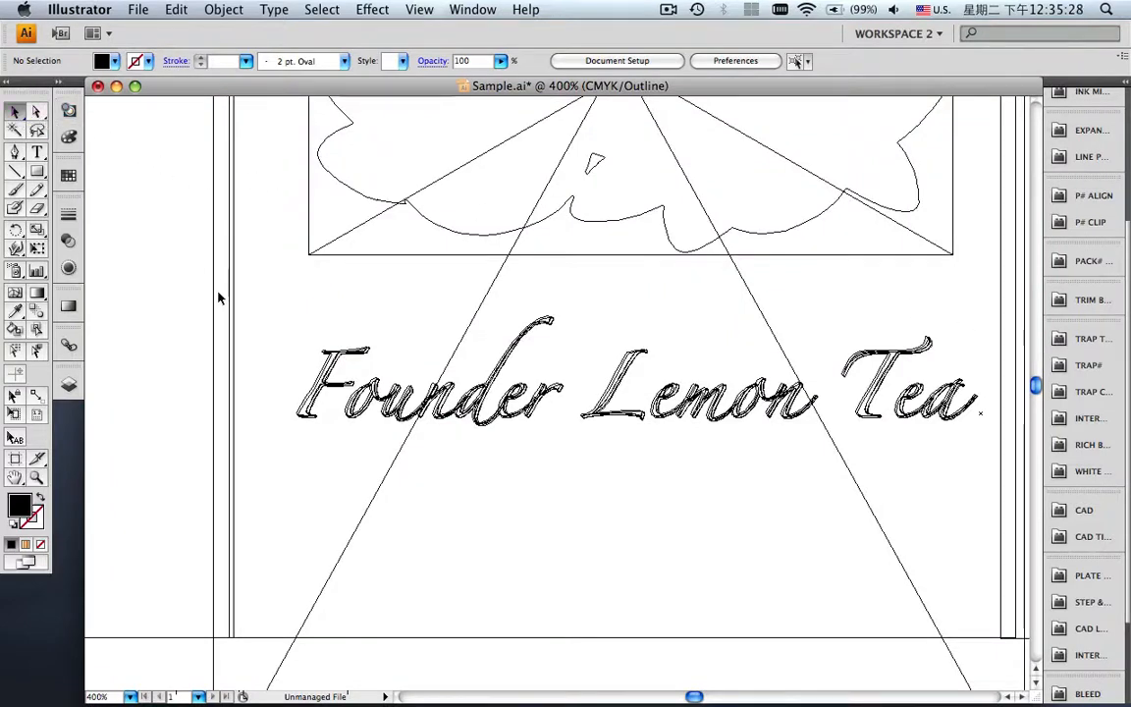
left_click_drag(317, 342, 404, 434)
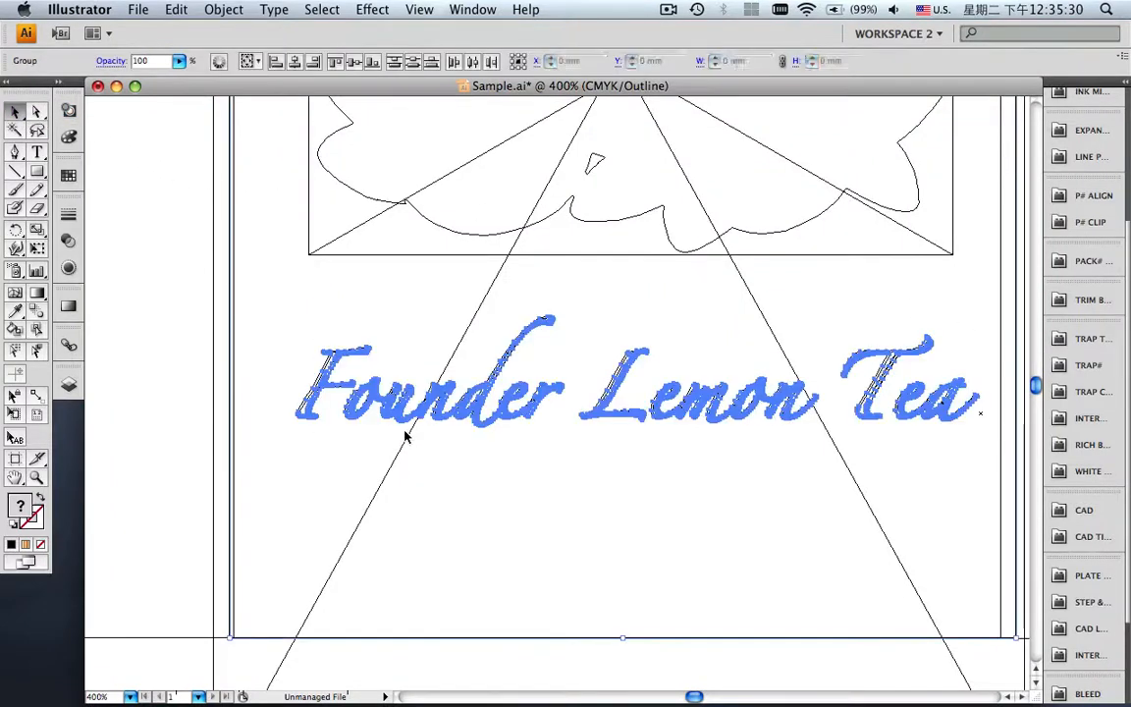
left_click(231, 395, "shift")
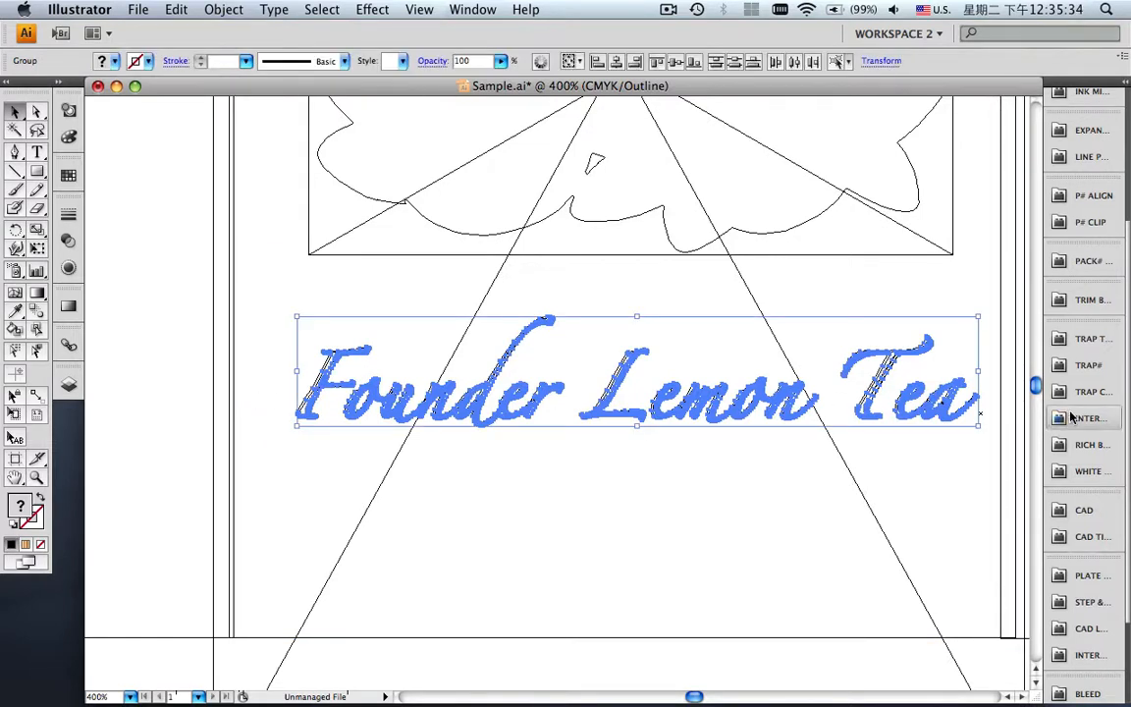
left_click(1080, 445)
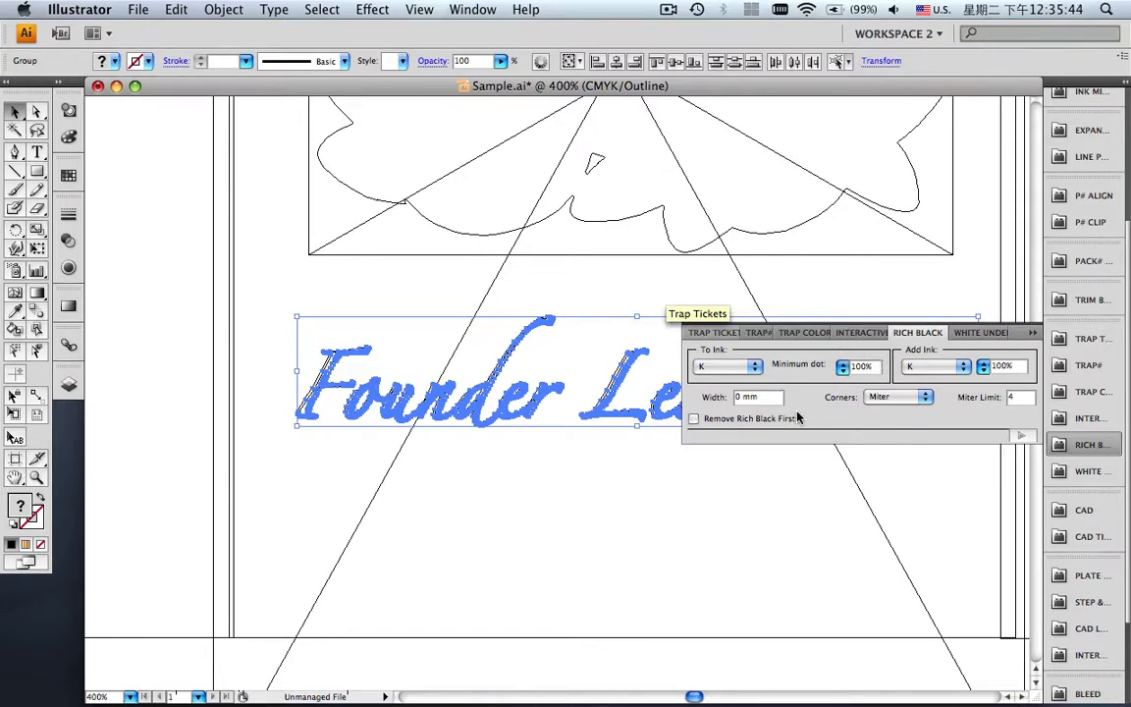
left_click(1018, 437)
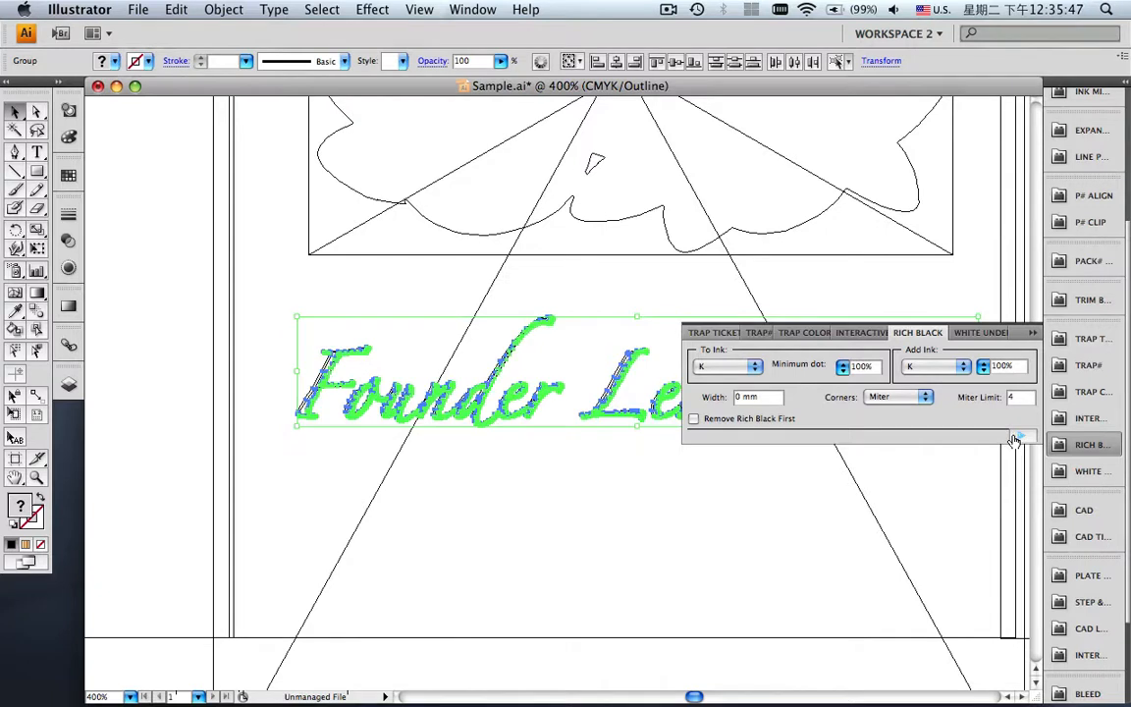
left_click(1032, 334)
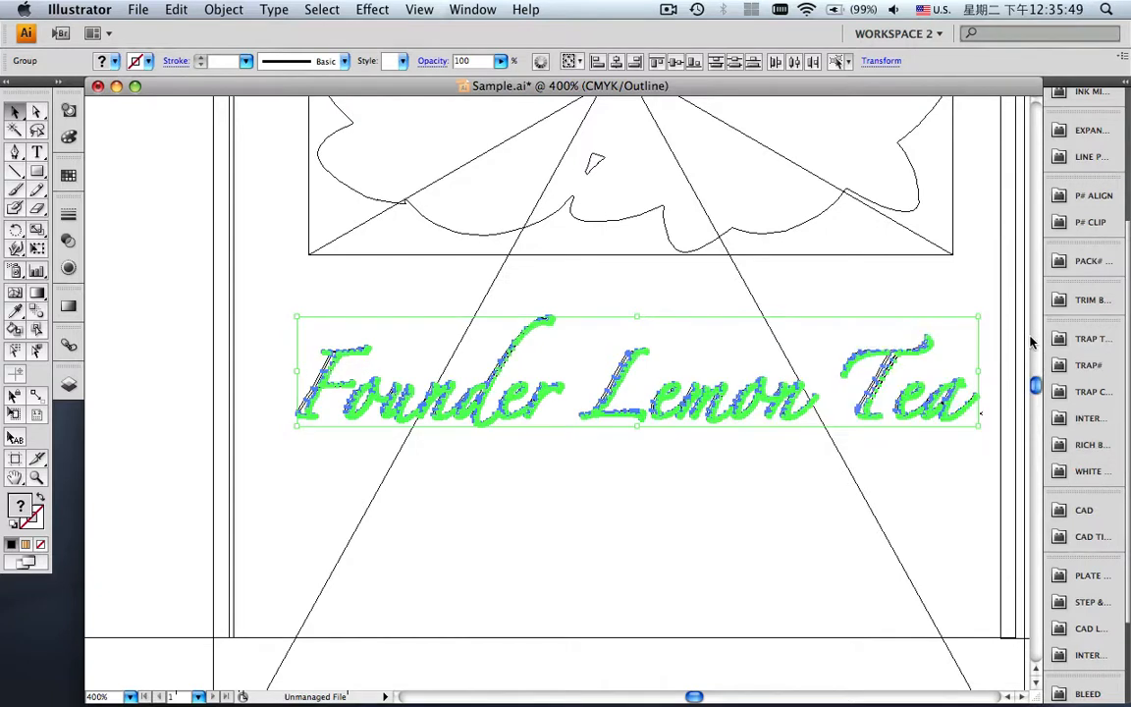
Hide Layer 1, return to Preview mode and deselect everything to isolate the Rich Black-1 lettering.
left_click(69, 384)
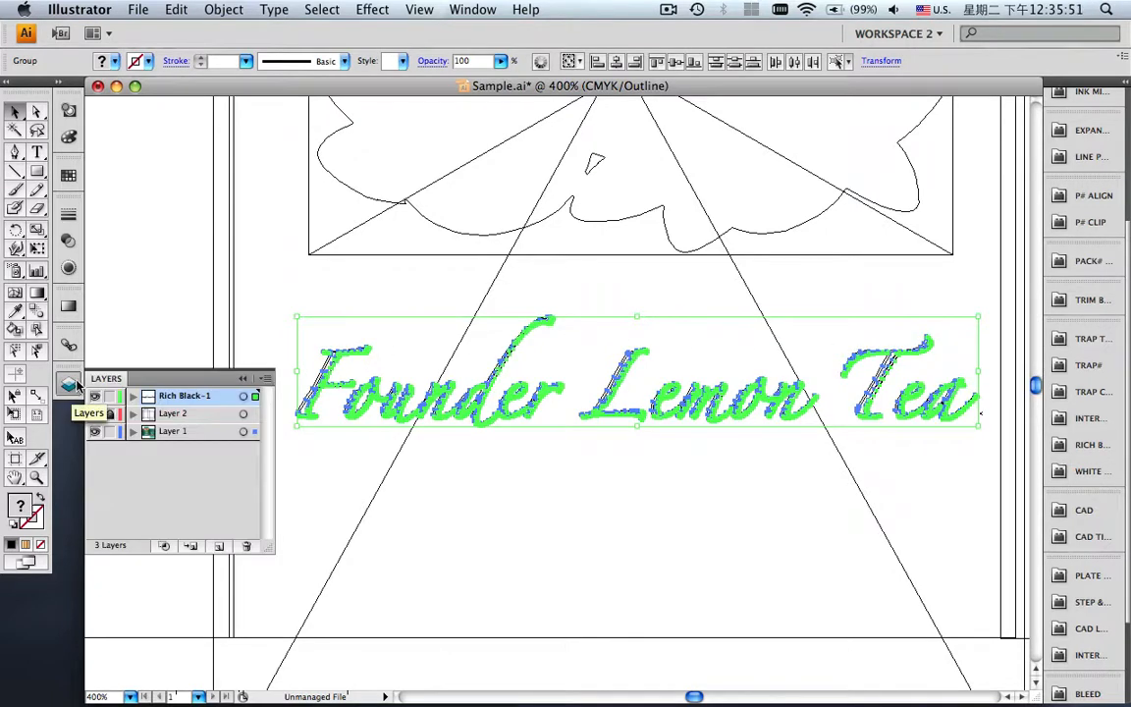
left_click(94, 432)
key("super+y")
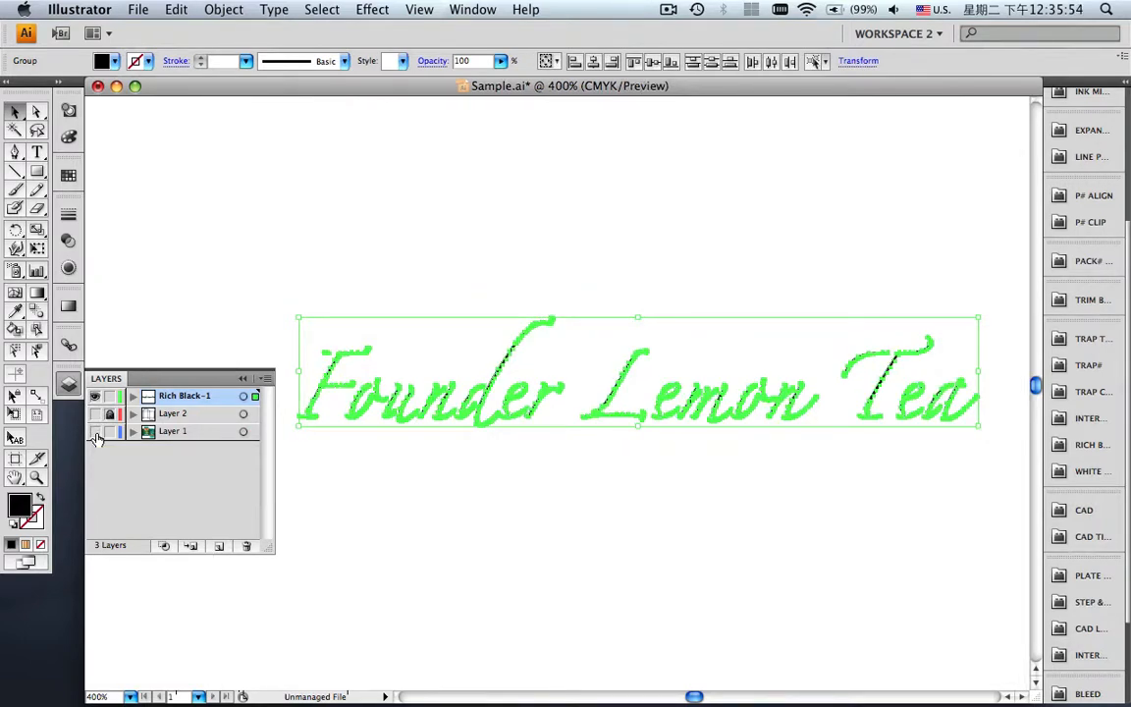
key("super+shift+a")
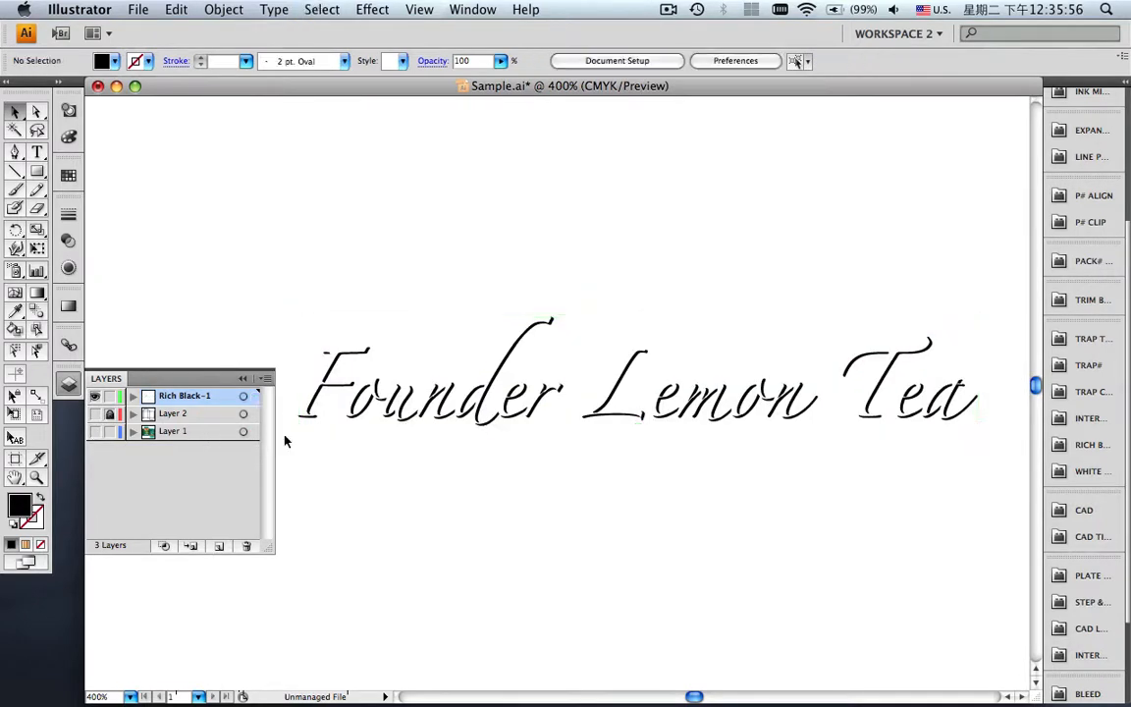
Thicken the black shadow lettering in all directions by 0.1 mm with Expand Text Width, using miter corners.
left_click_drag(292, 354, 779, 468)
left_click_drag(601, 444, 747, 449)
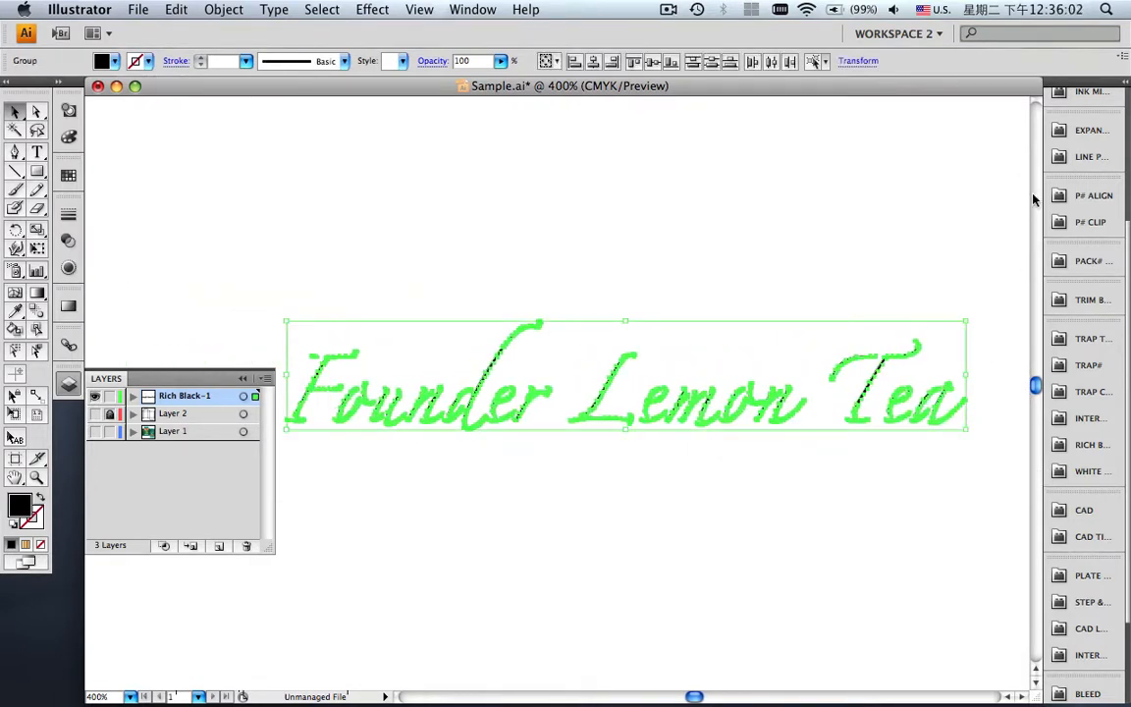
left_click(1084, 133)
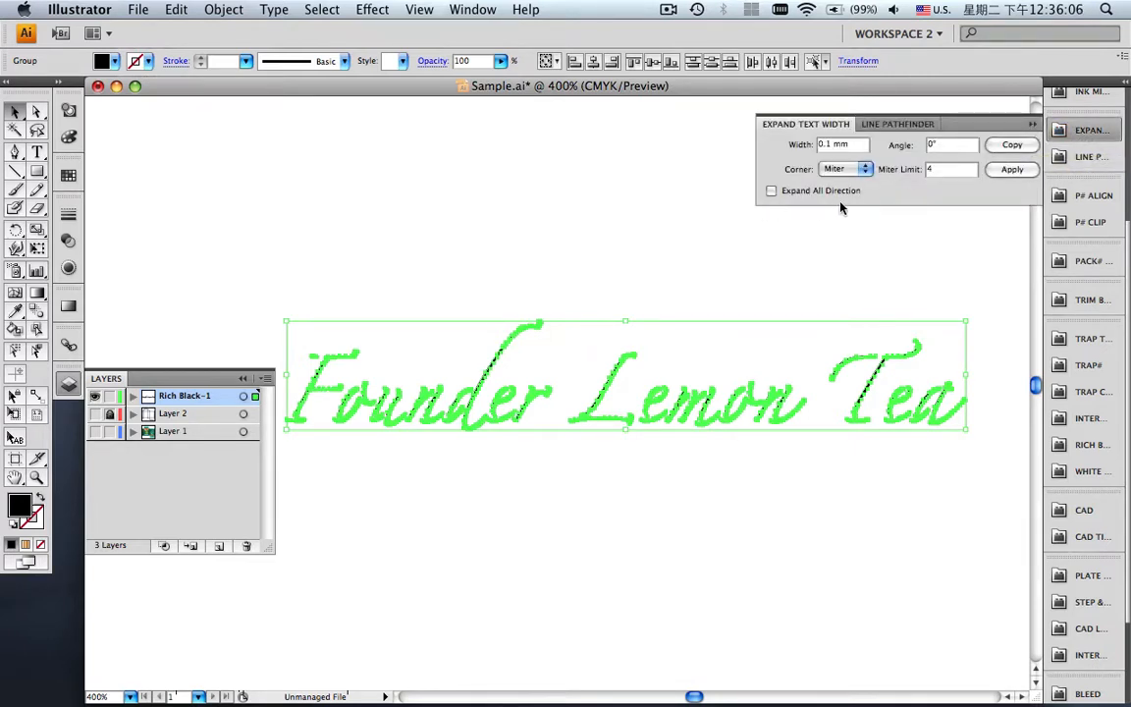
left_click(771, 191)
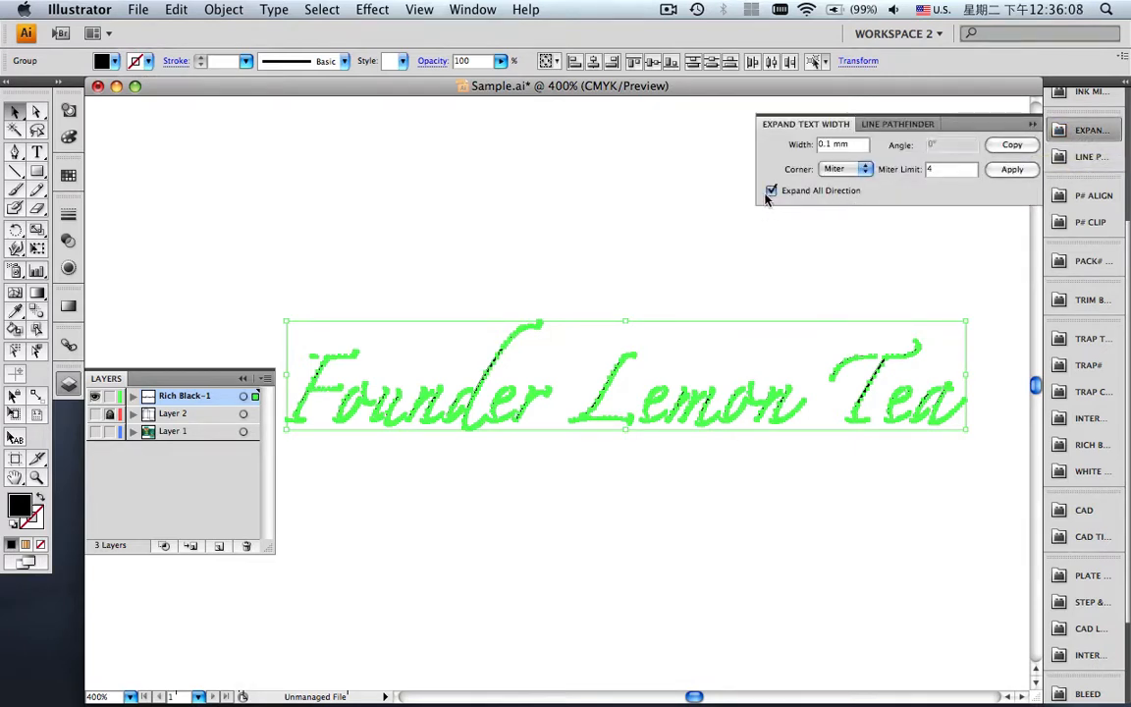
left_click(1017, 149)
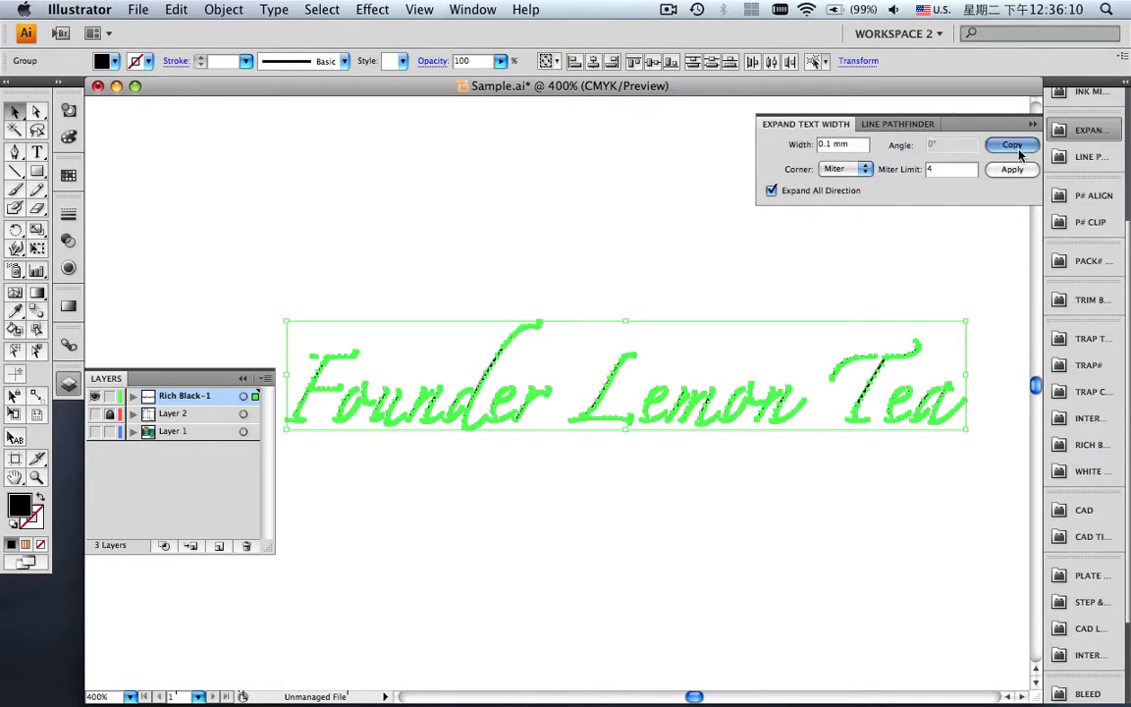
left_click(1018, 170)
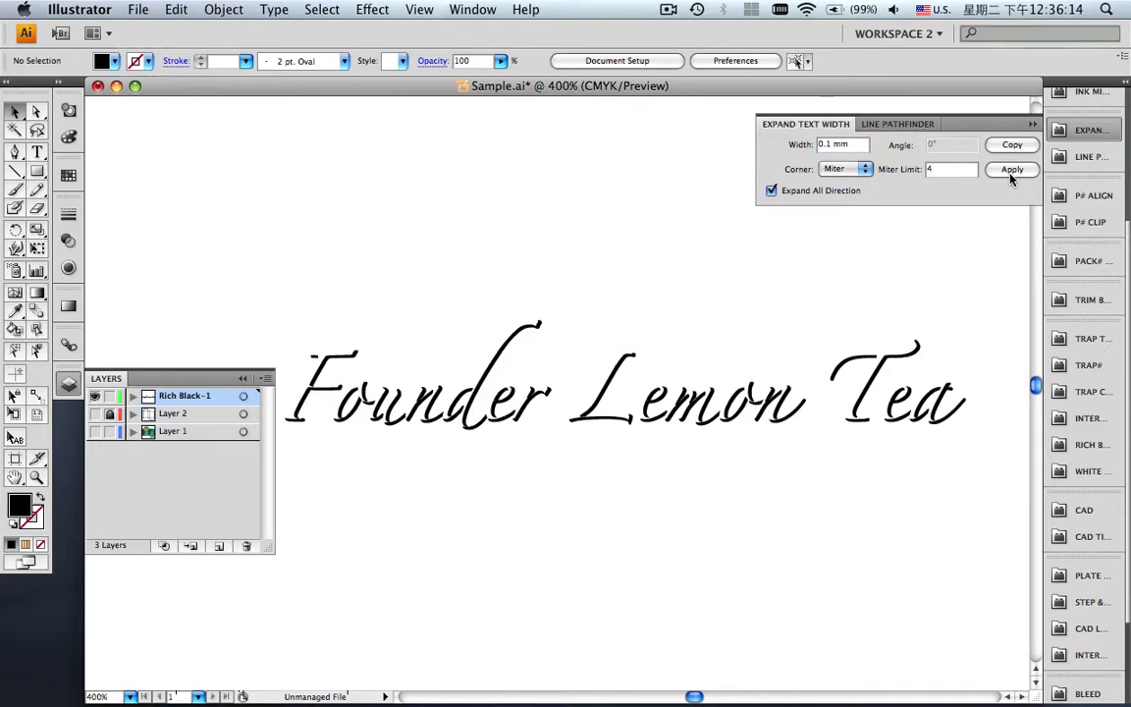
Show Layer 1 again and move the thickened lettering from the Rich Black-1 layer into it.
left_click(94, 431)
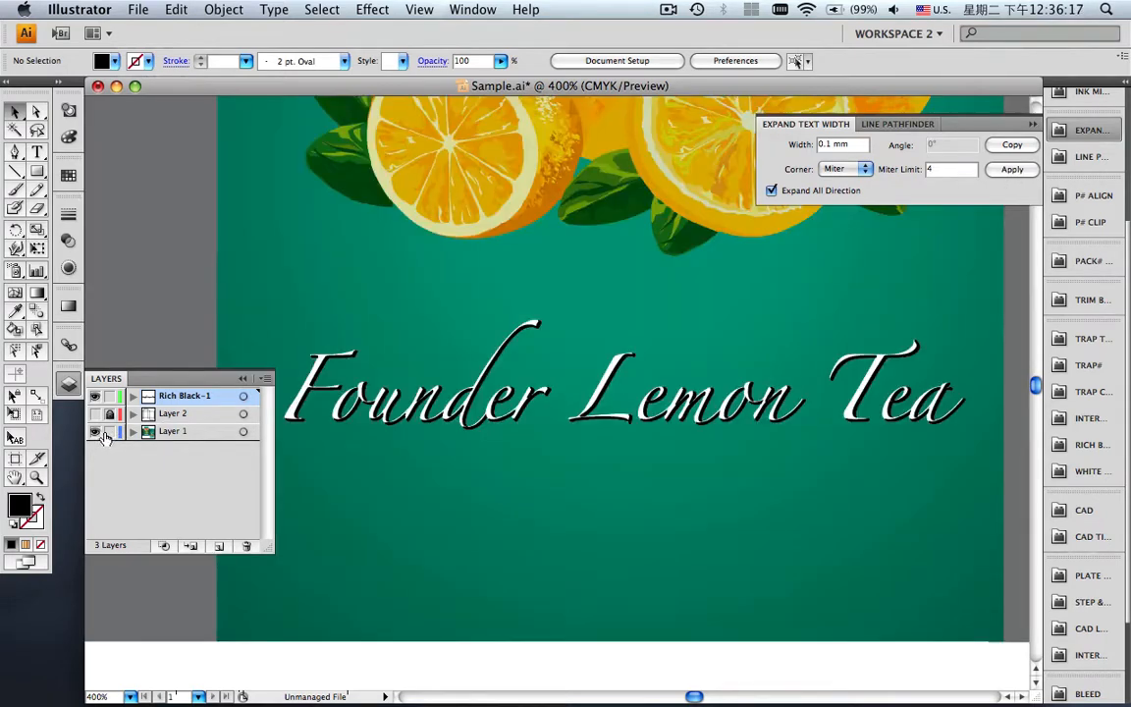
left_click(253, 396)
left_click_drag(254, 398, 253, 433)
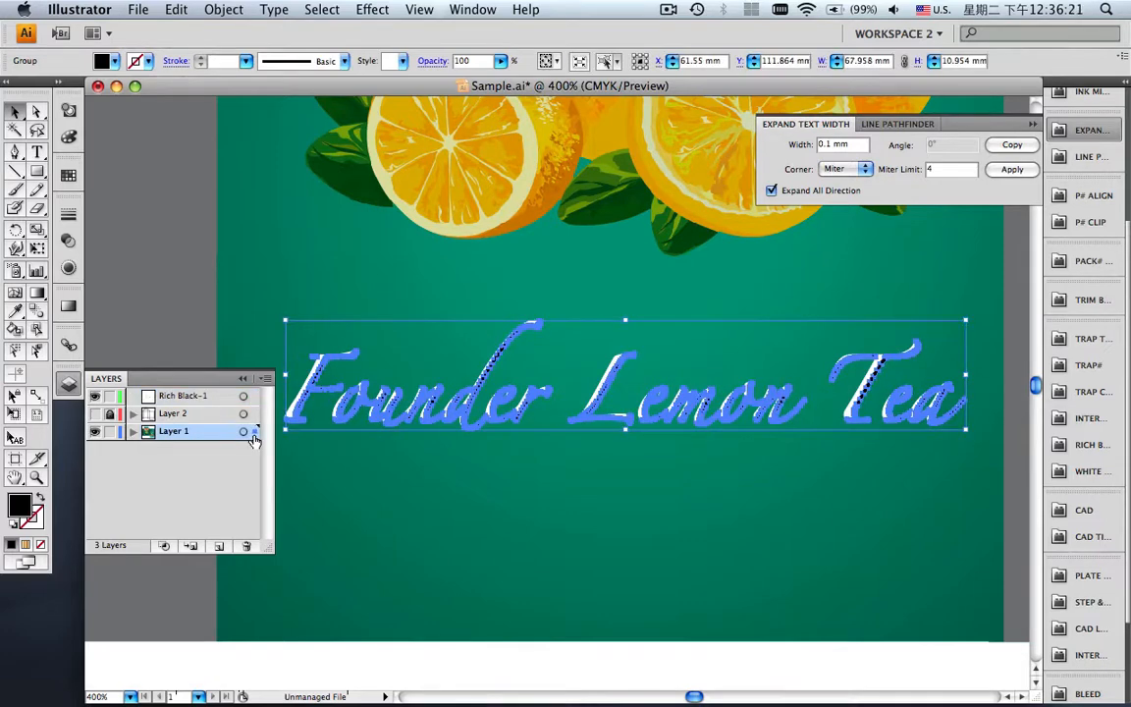
left_click(243, 379)
Bring the white Founder Lemon Tea lettering to the front, above its black shadow, and deselect it.
key("z")
left_click_drag(279, 336, 402, 458)
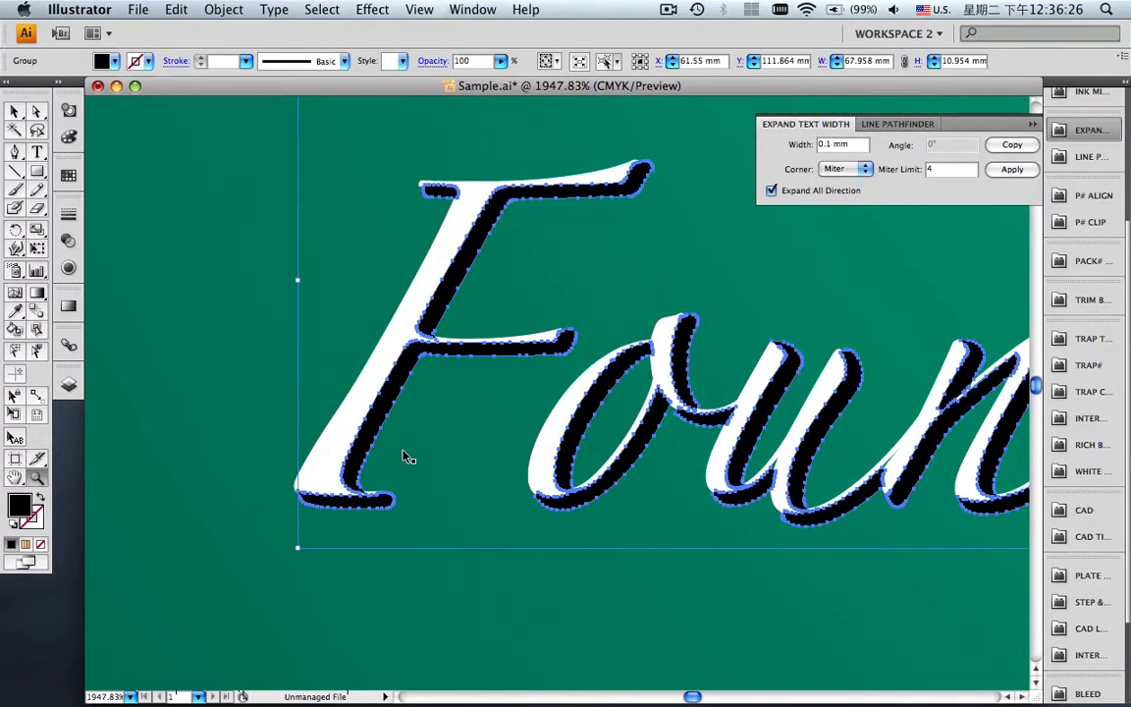
key("super+shift+a")
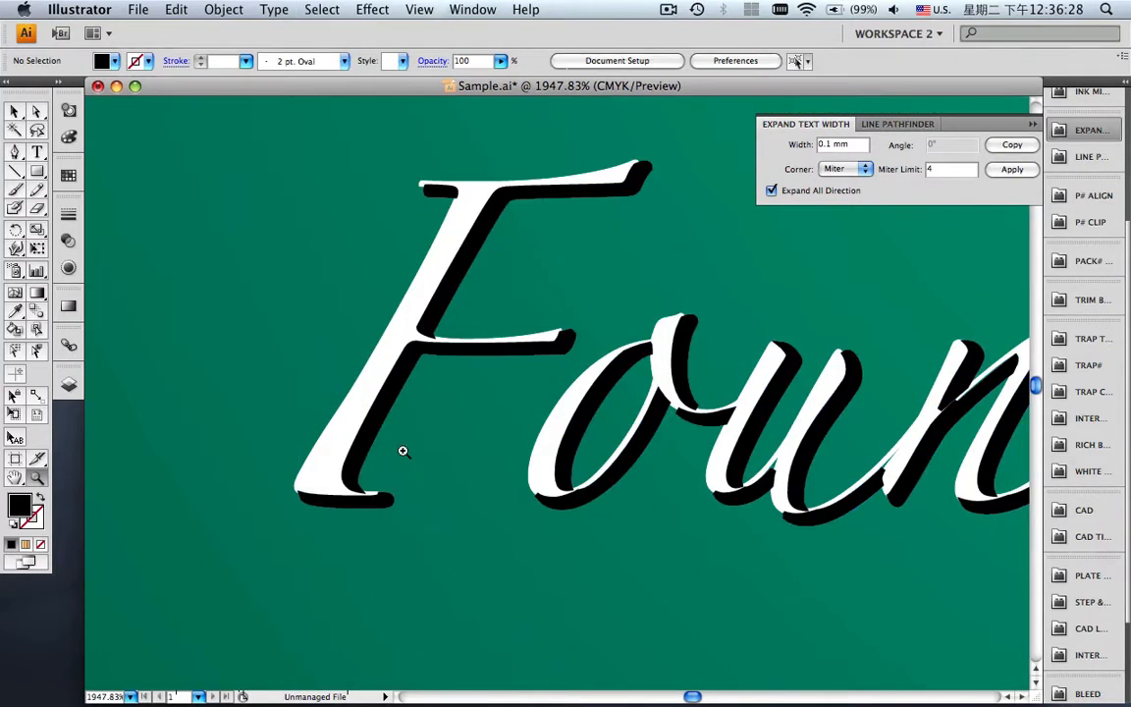
key("v")
left_click(369, 419)
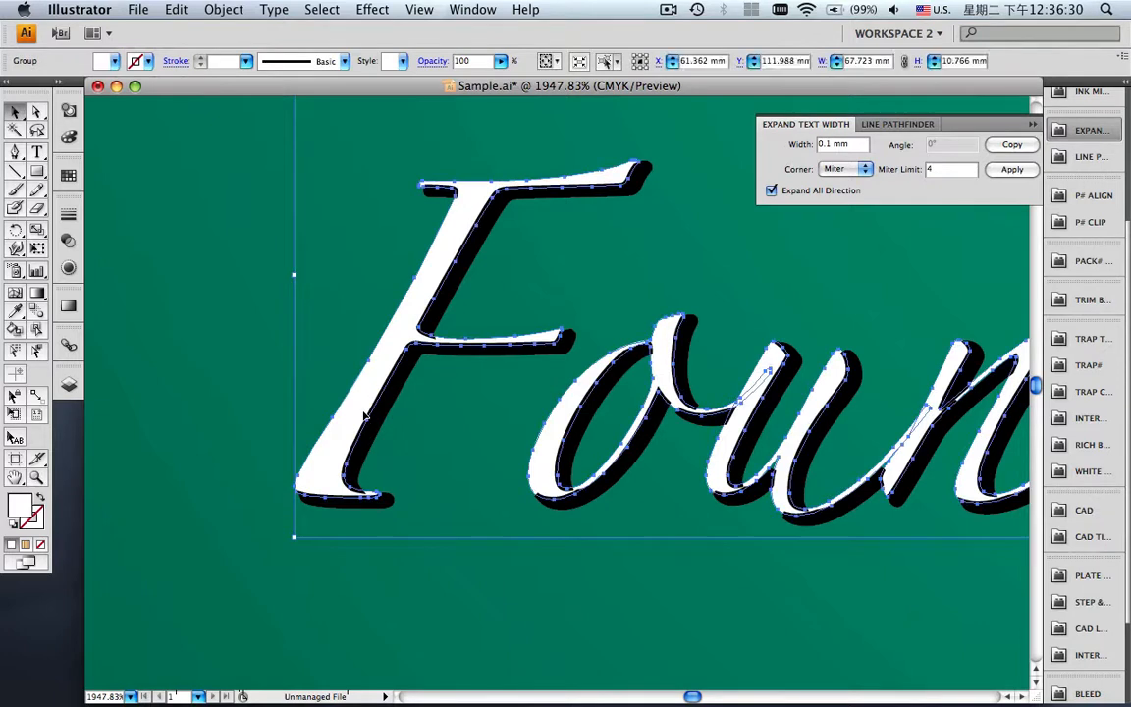
right_click(365, 417)
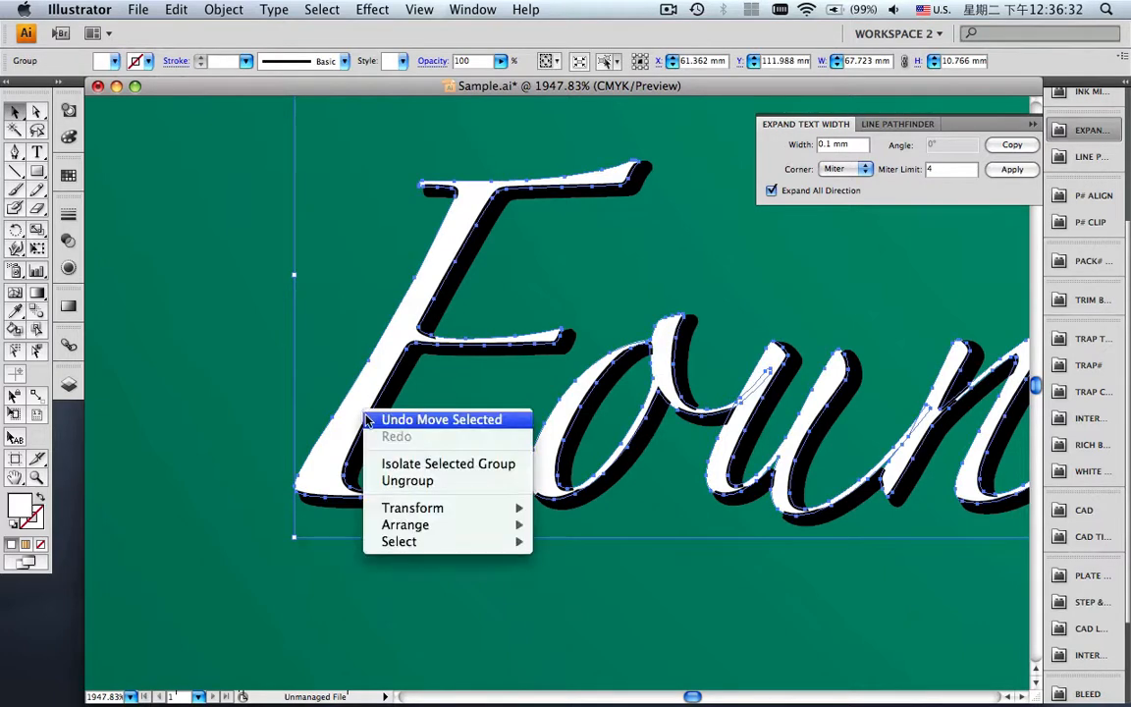
mouse_move(452, 526)
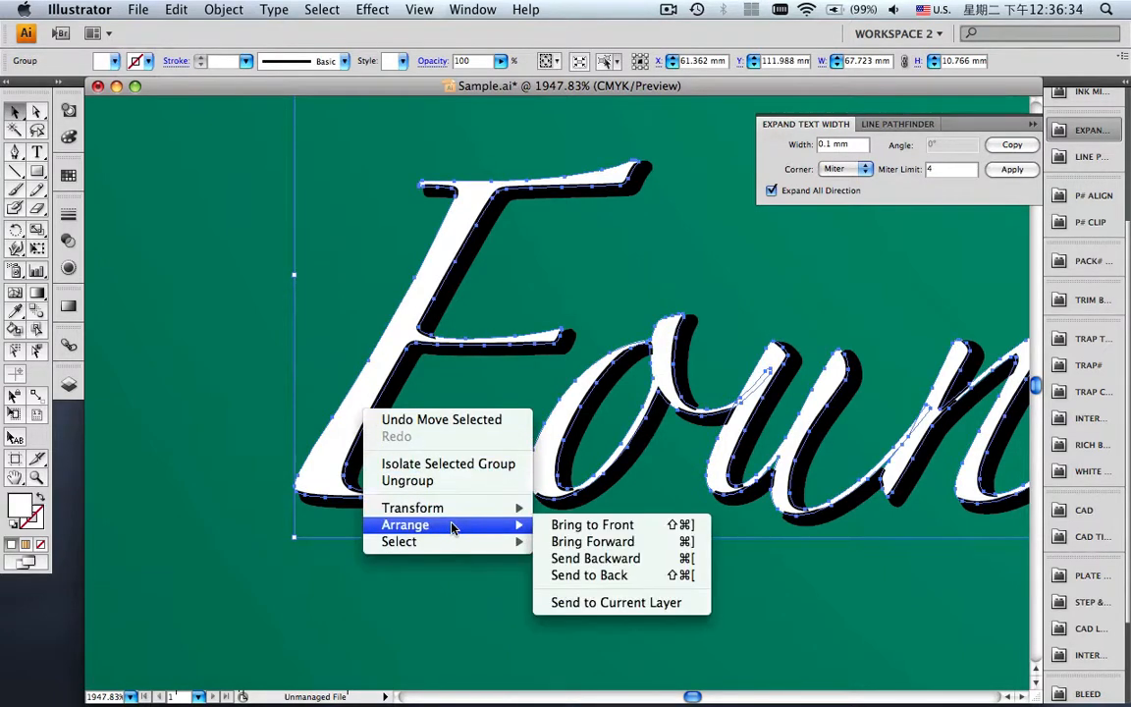
left_click(569, 530)
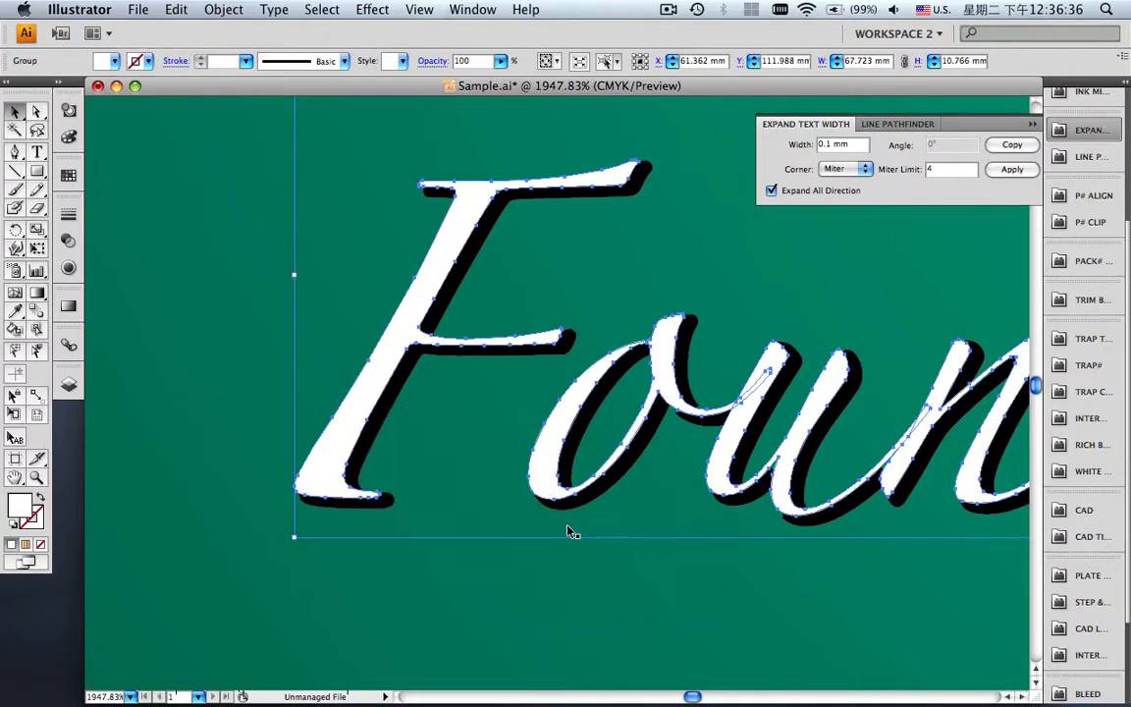
left_click(545, 521)
Check the rest of the title, fit the artboard in the window and turn on Overprint Preview.
scroll(768, 499, "right", 5)
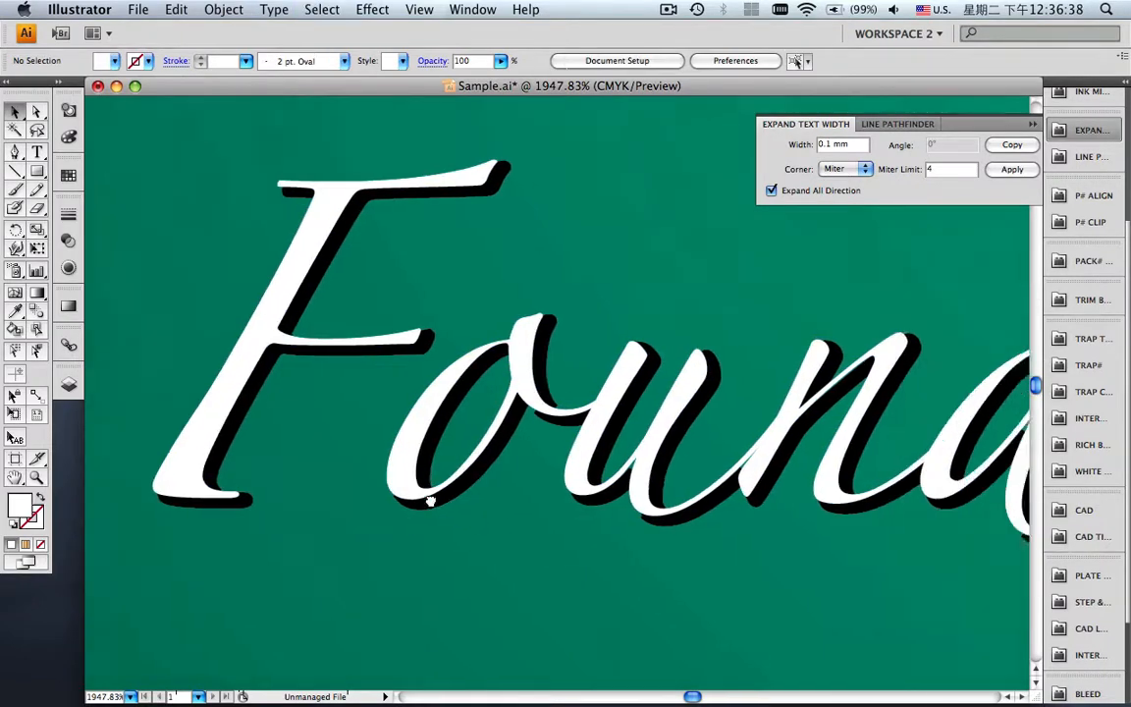
left_click_drag(840, 502, 444, 501)
left_click_drag(799, 500, 346, 502)
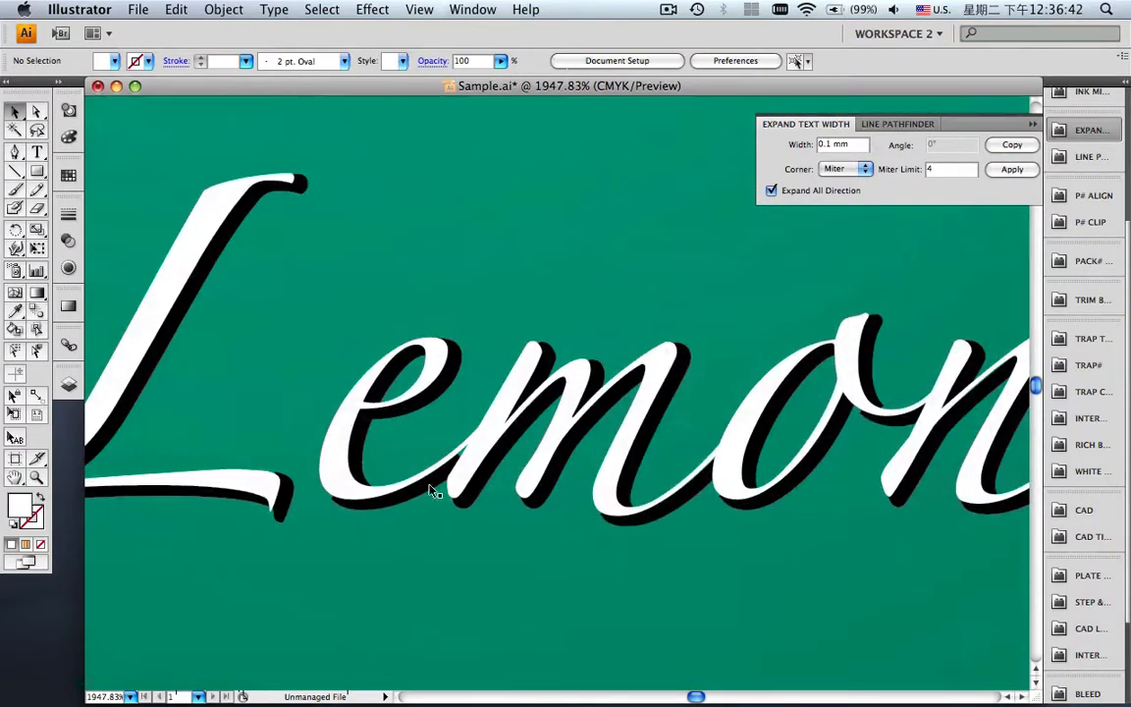
key("super+0")
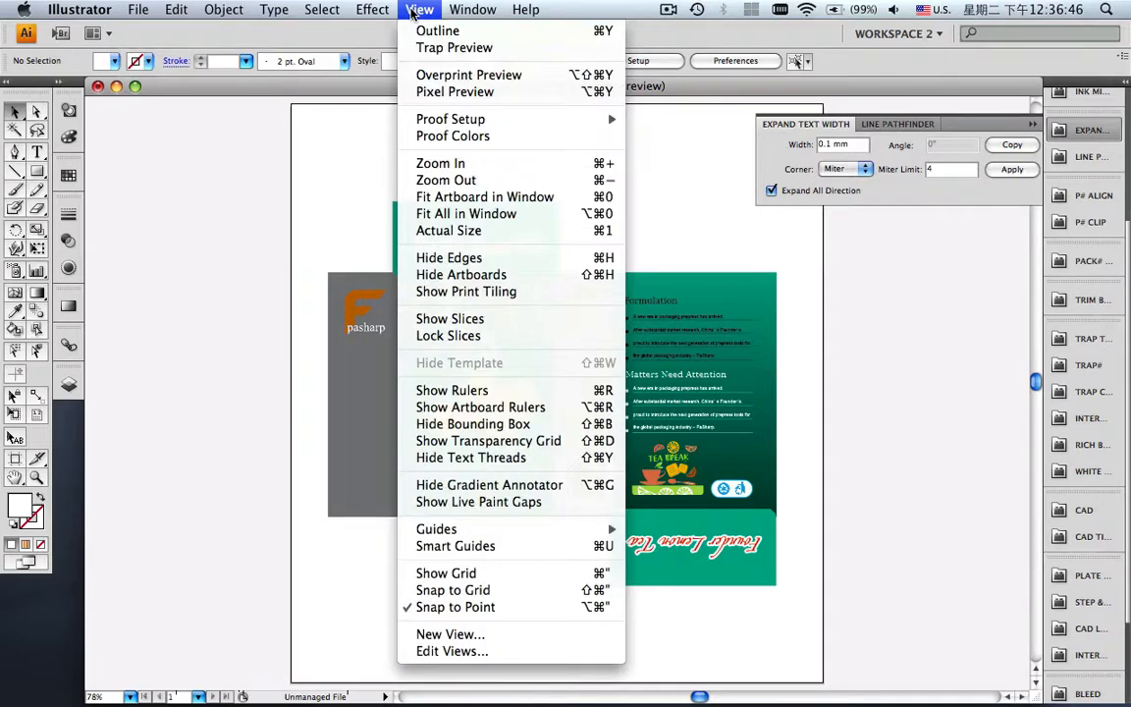
left_click(439, 76)
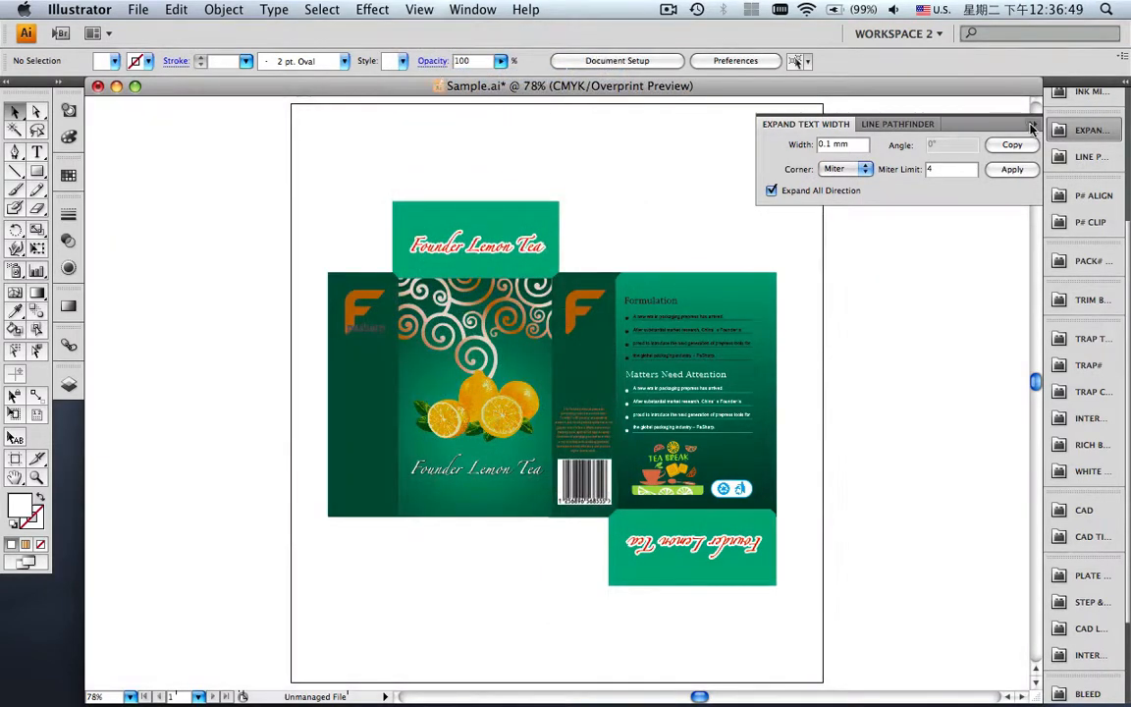
left_click(1060, 130)
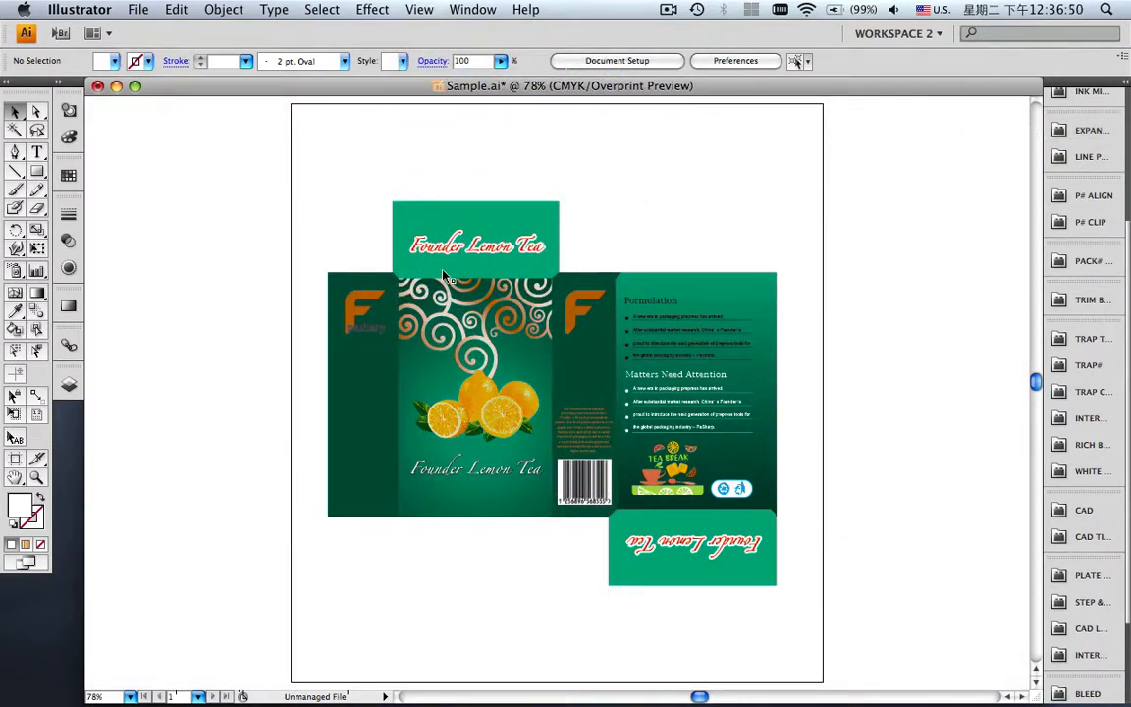
Delete the empty Rich Black-1 layer.
left_click(69, 384)
left_click(181, 396)
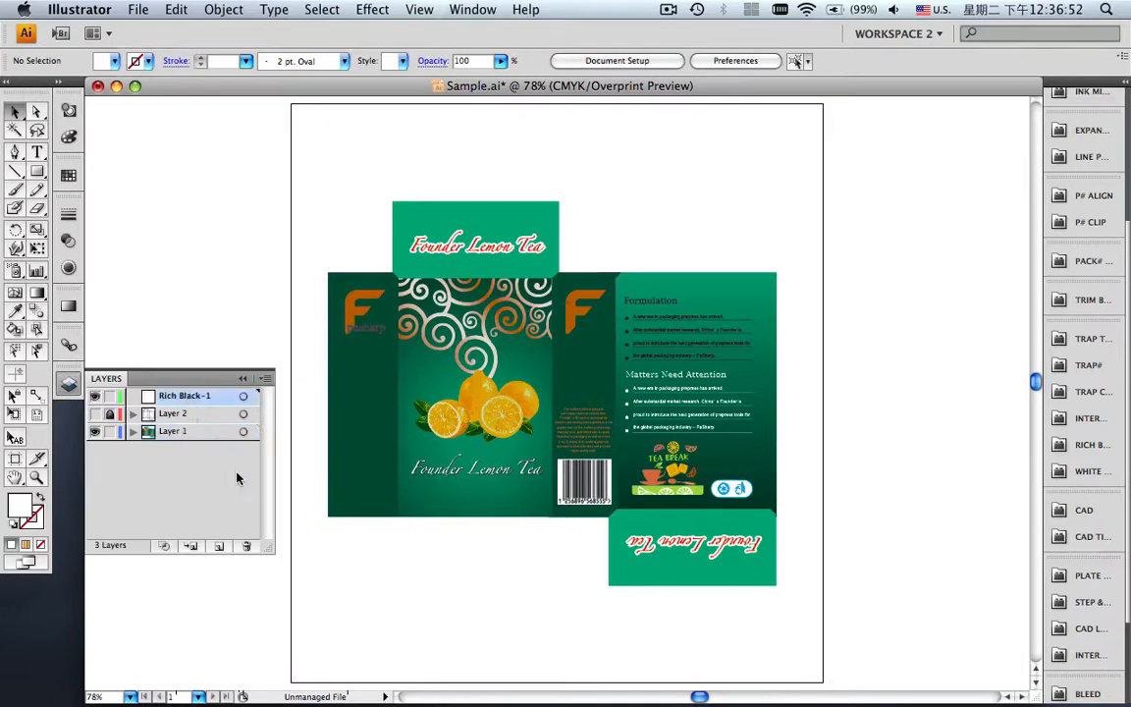
left_click(250, 546)
left_click(244, 379)
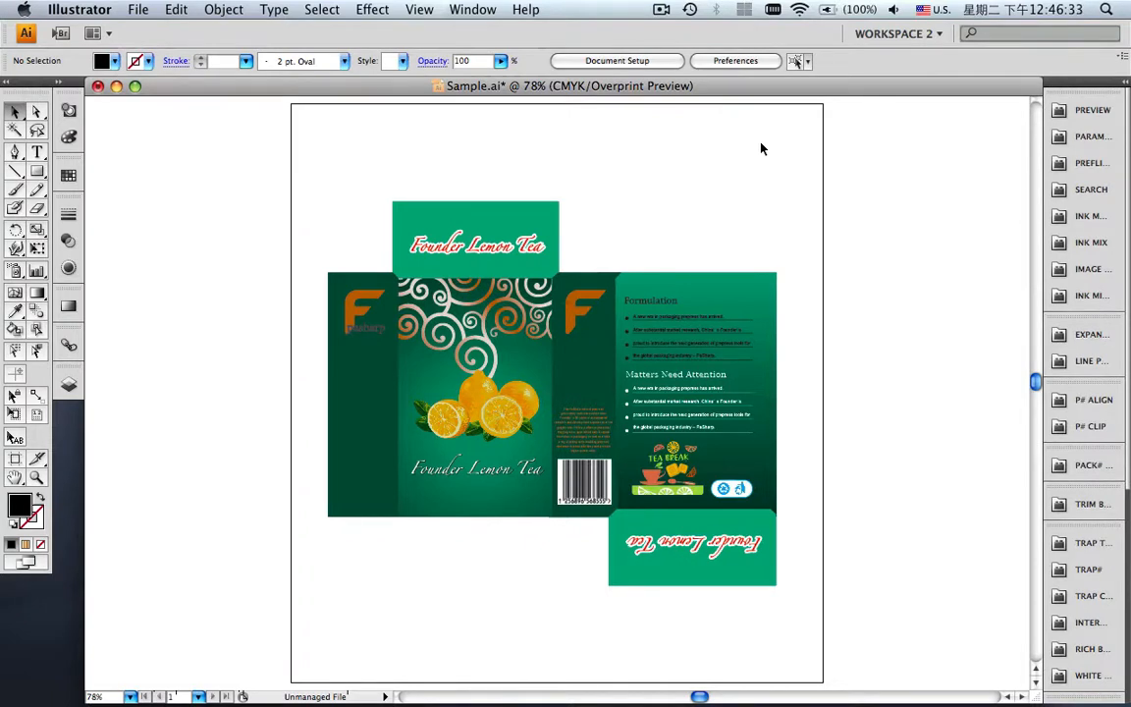
Load the saved parameter set Output into the preflight parameter configuration.
left_click(1059, 140)
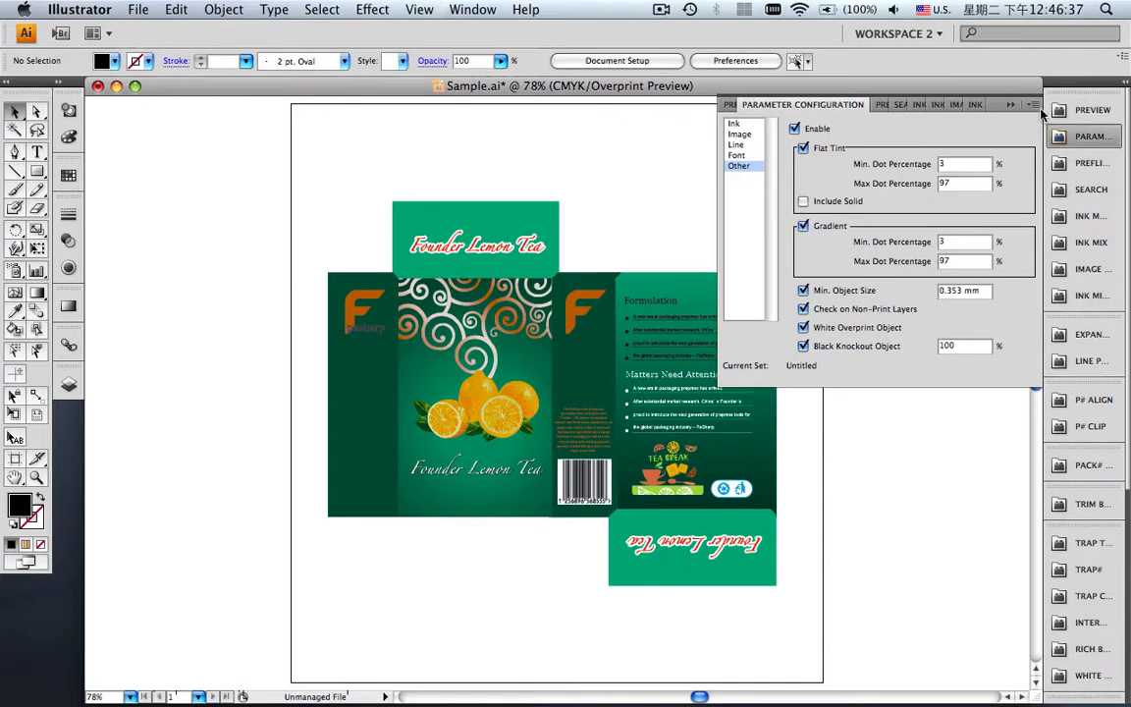
left_click(1033, 104)
left_click(1001, 124)
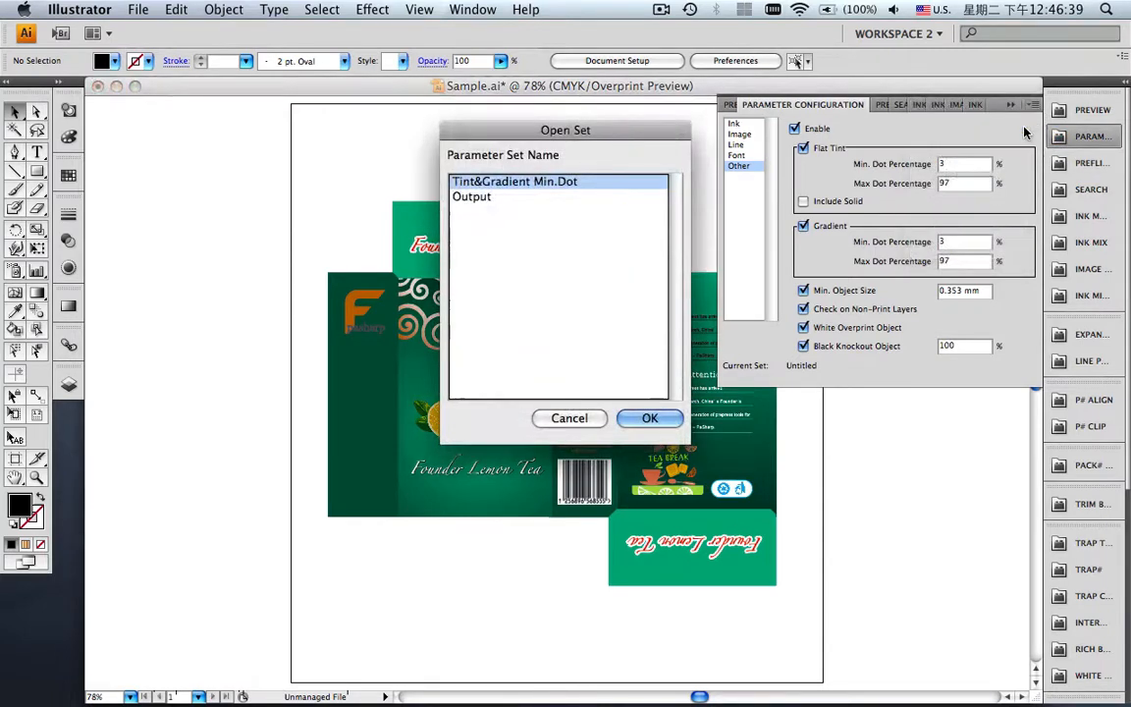
left_click(487, 198)
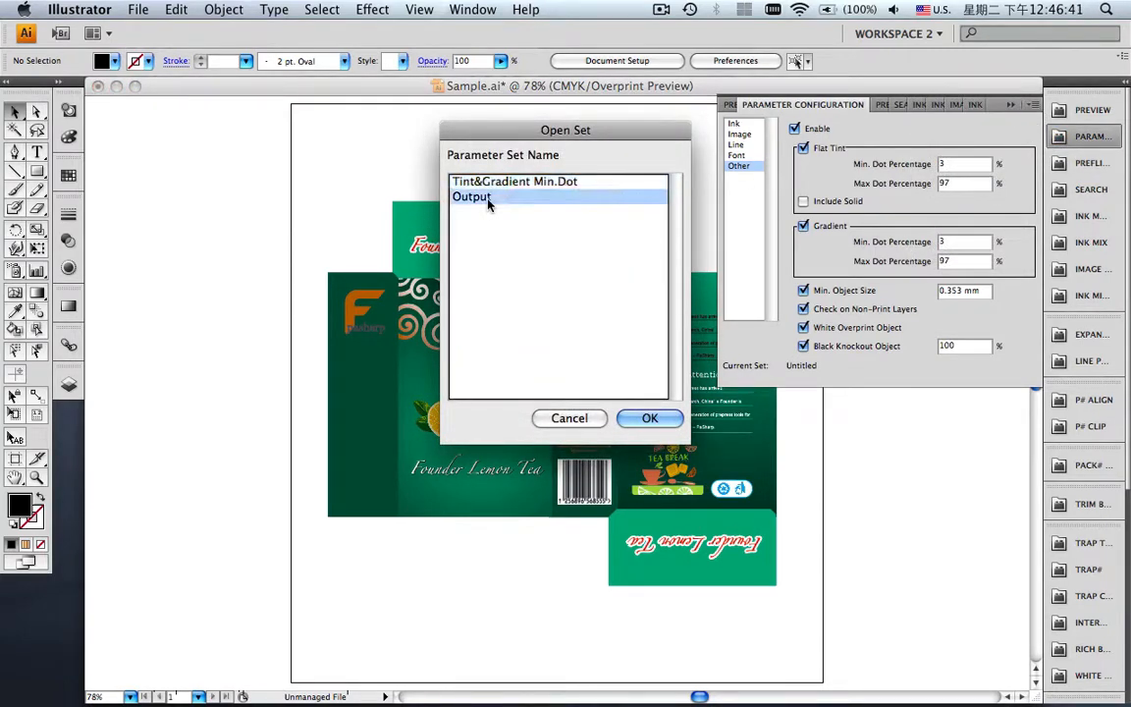
left_click(652, 420)
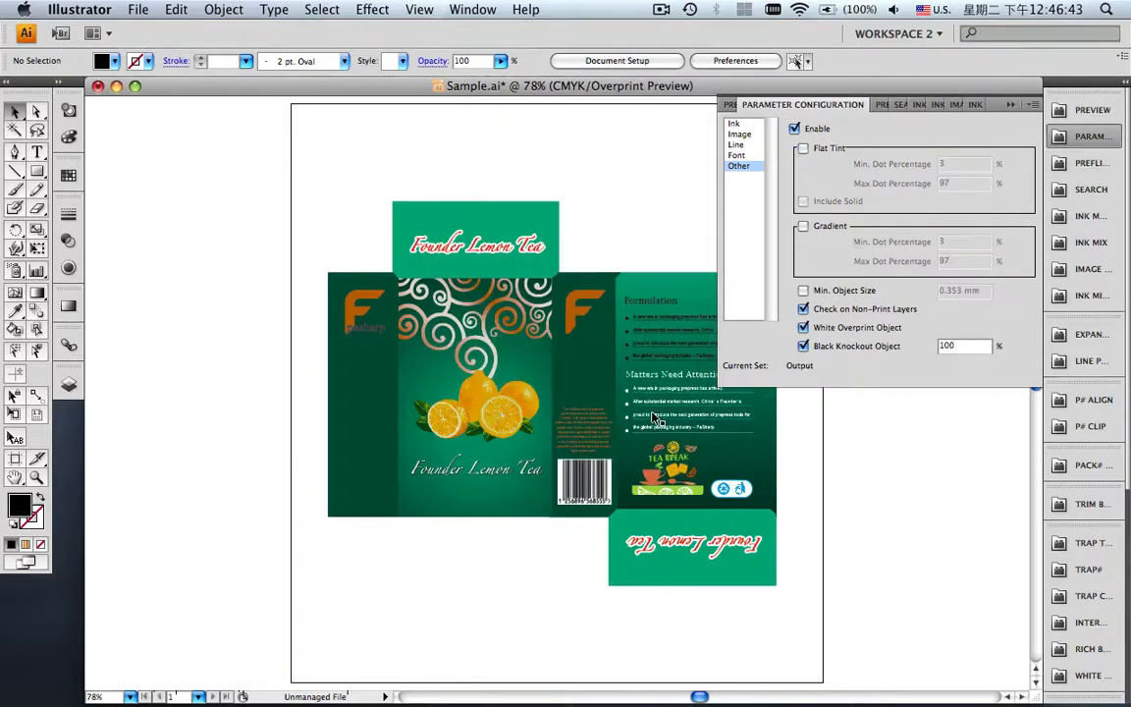
Review the Output set's image color mode, resolution and format checks, plus its non-print layer and overprint checks.
left_click(738, 136)
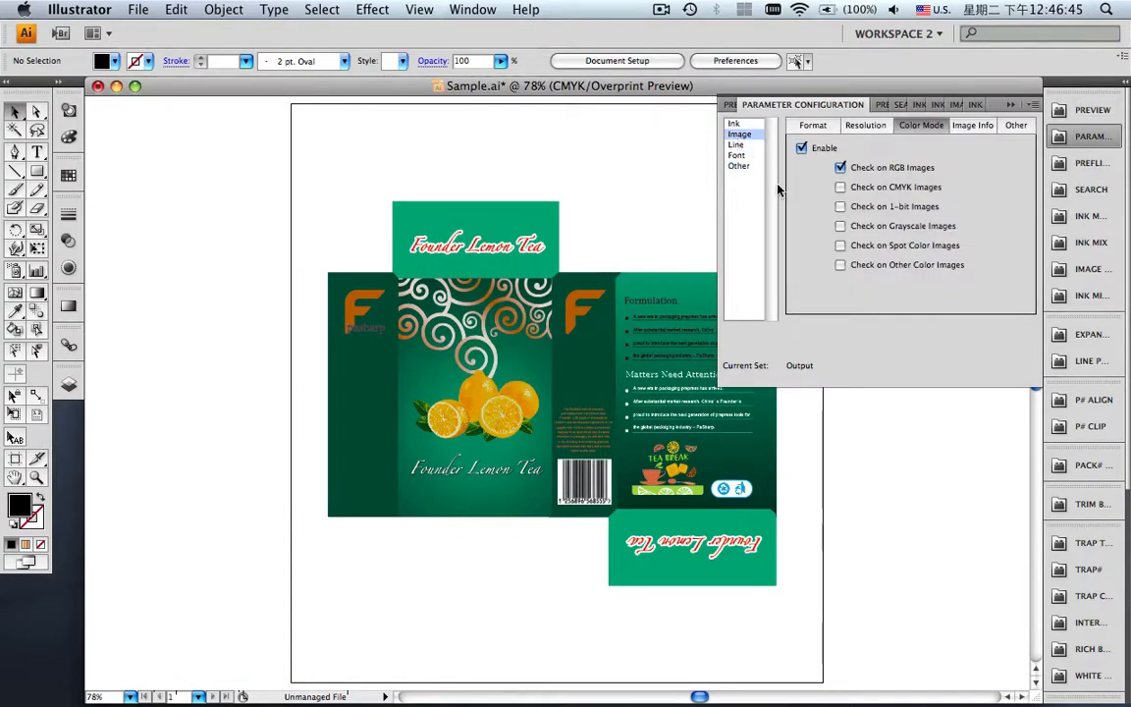
left_click(853, 128)
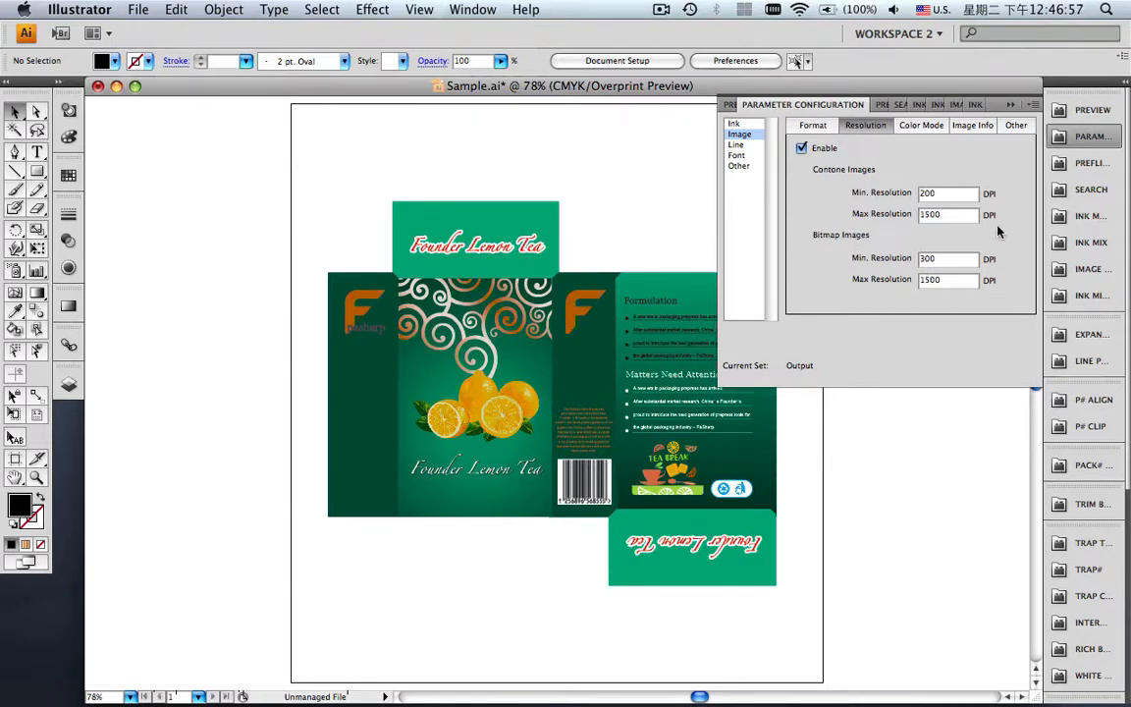
left_click(813, 125)
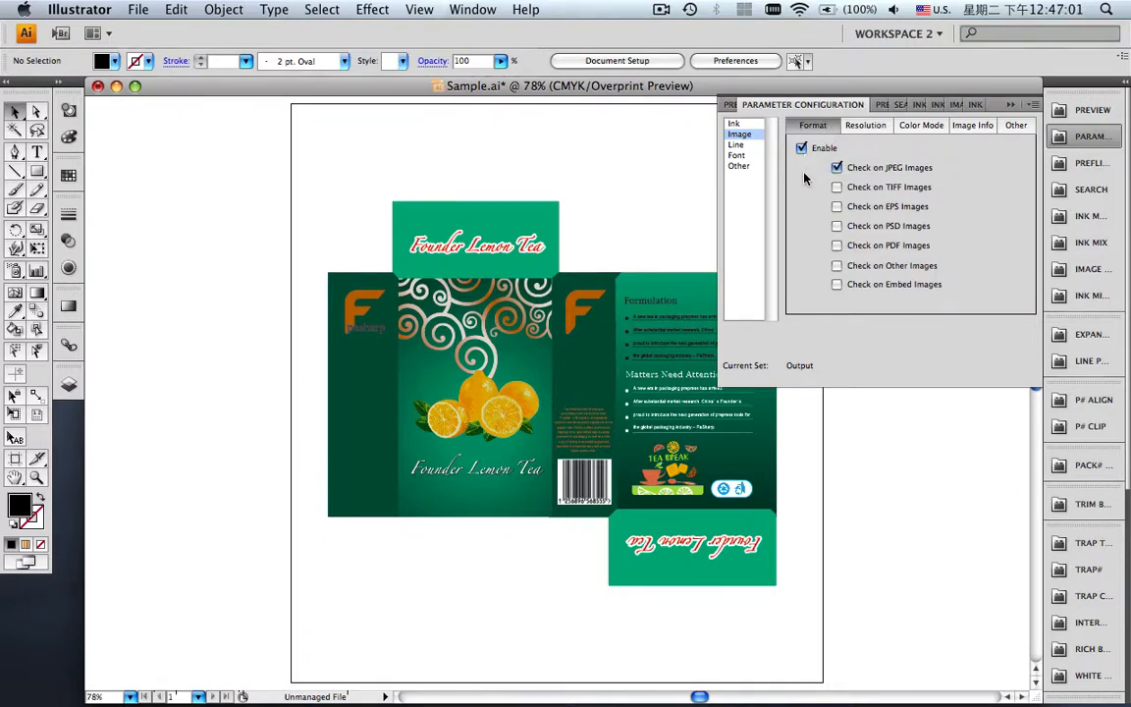
left_click(745, 168)
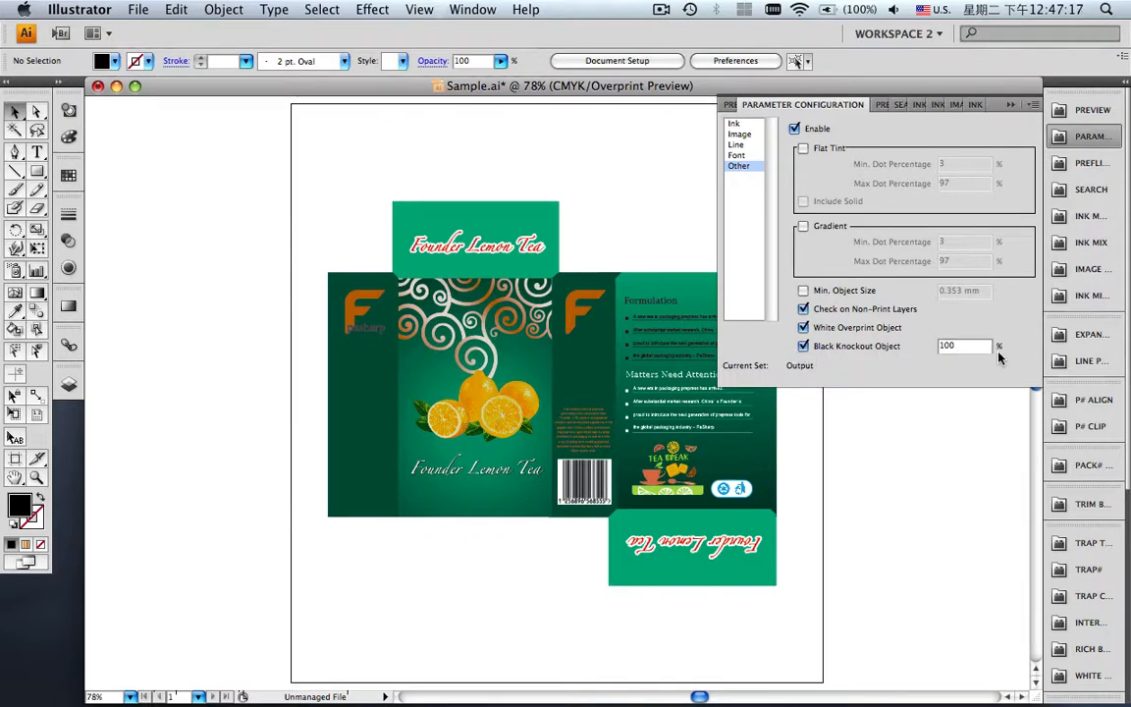
left_click(1009, 105)
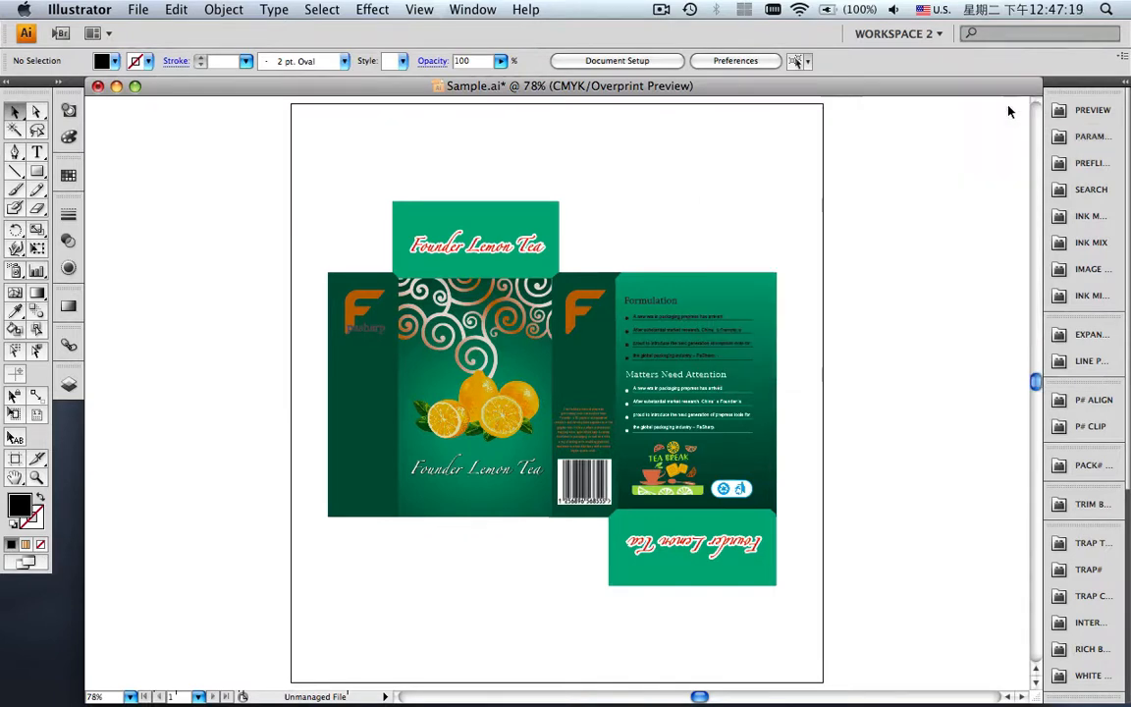
Run the preflight inspection, select all white overprint objects and turn off Overprint Fill for them.
left_click(1072, 165)
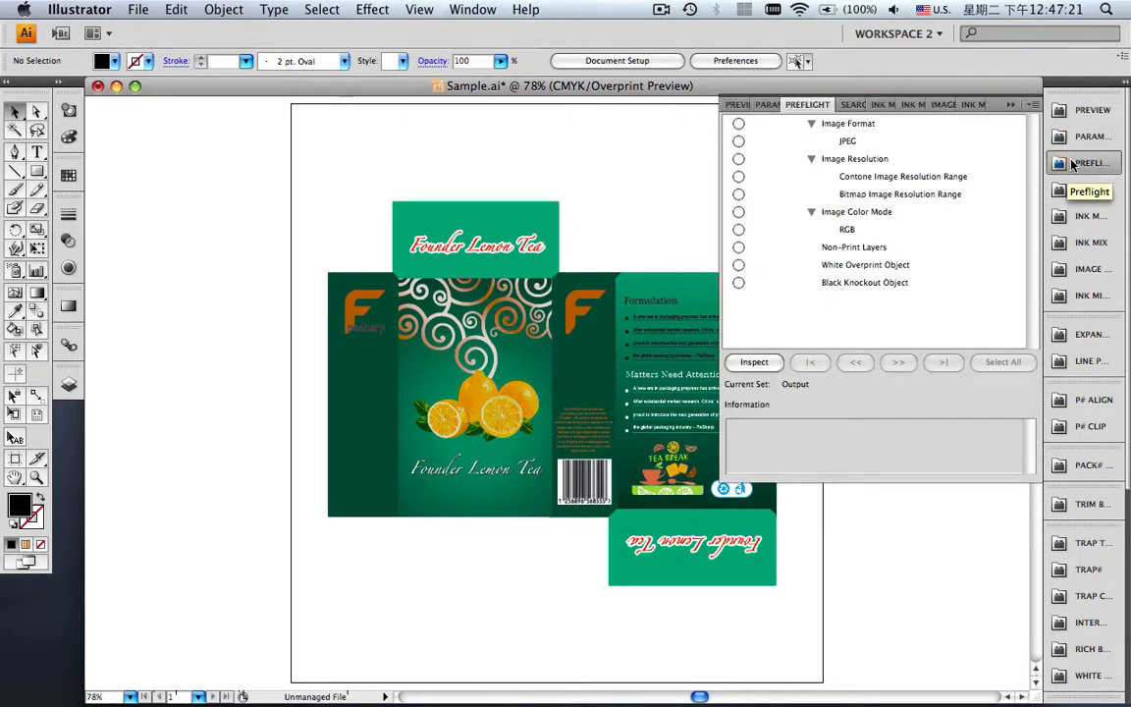
left_click(758, 363)
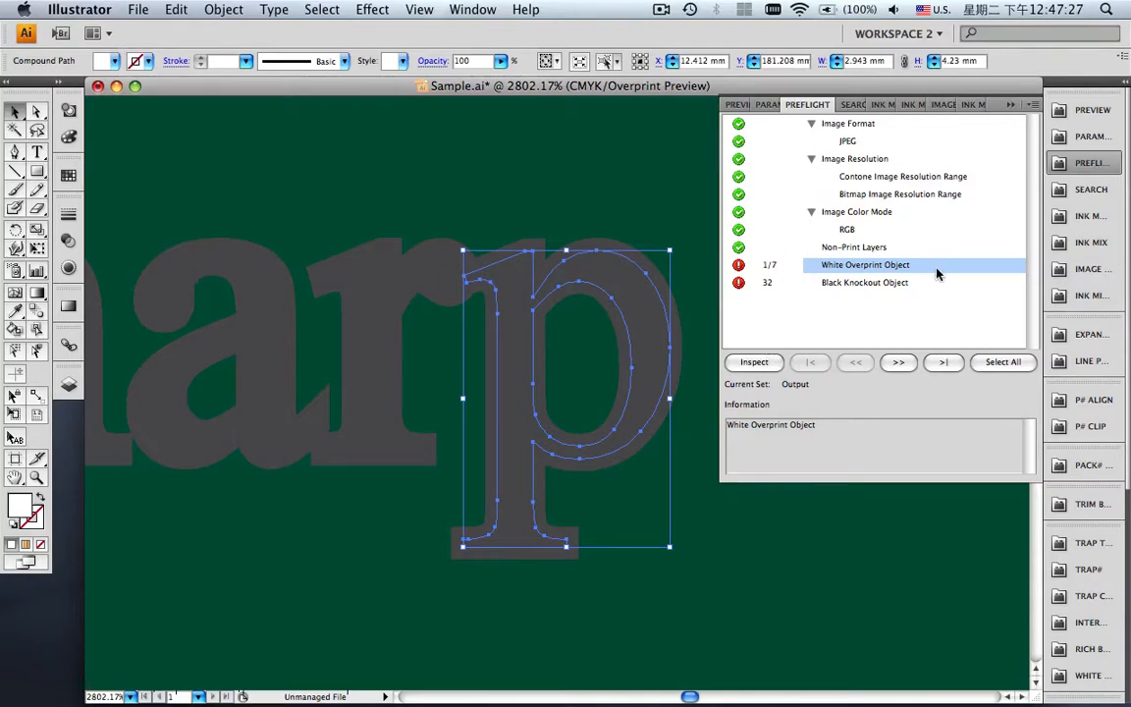
left_click(981, 365)
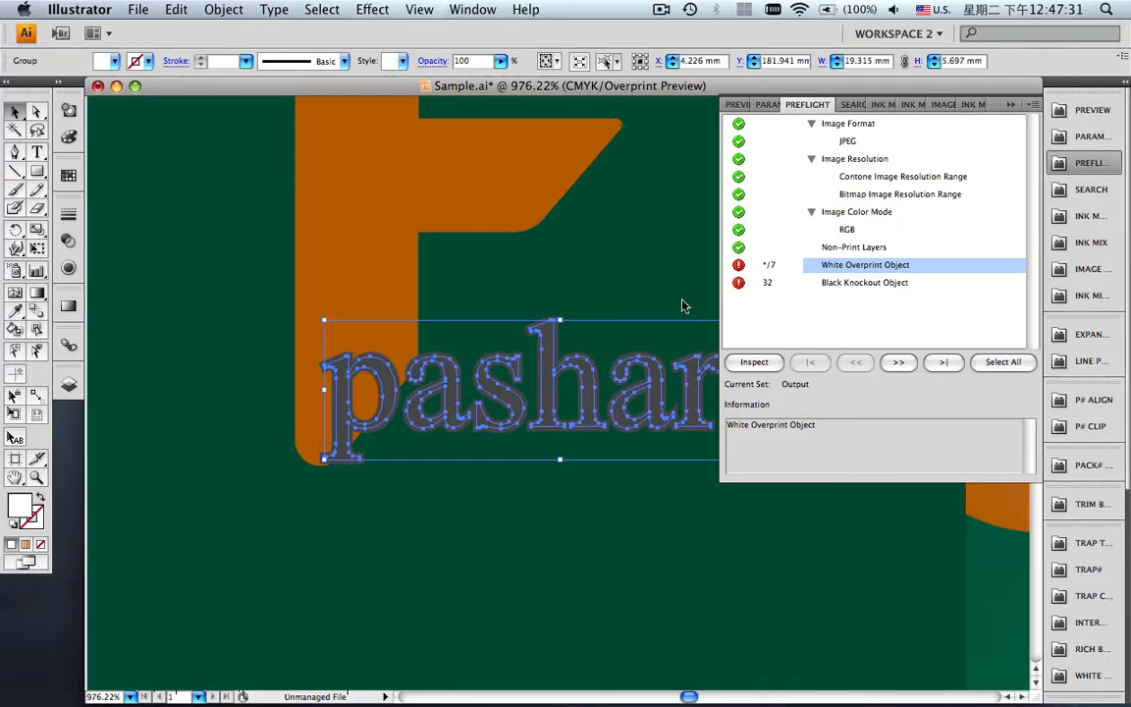
left_click(70, 111)
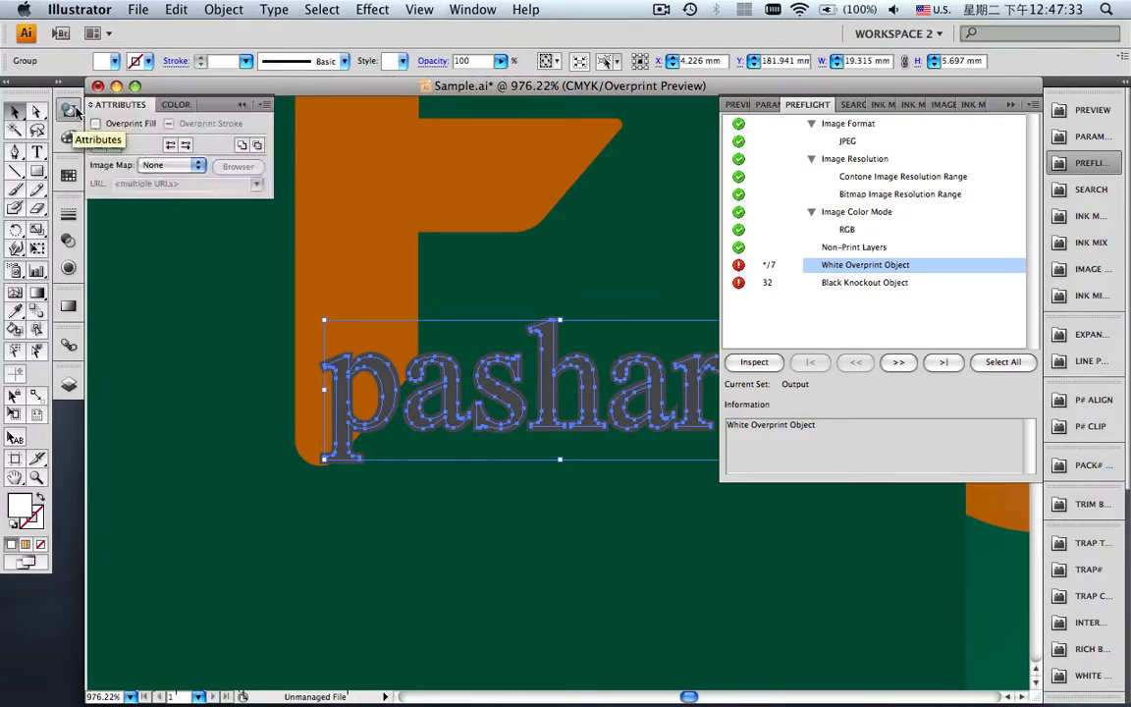
left_click(96, 123)
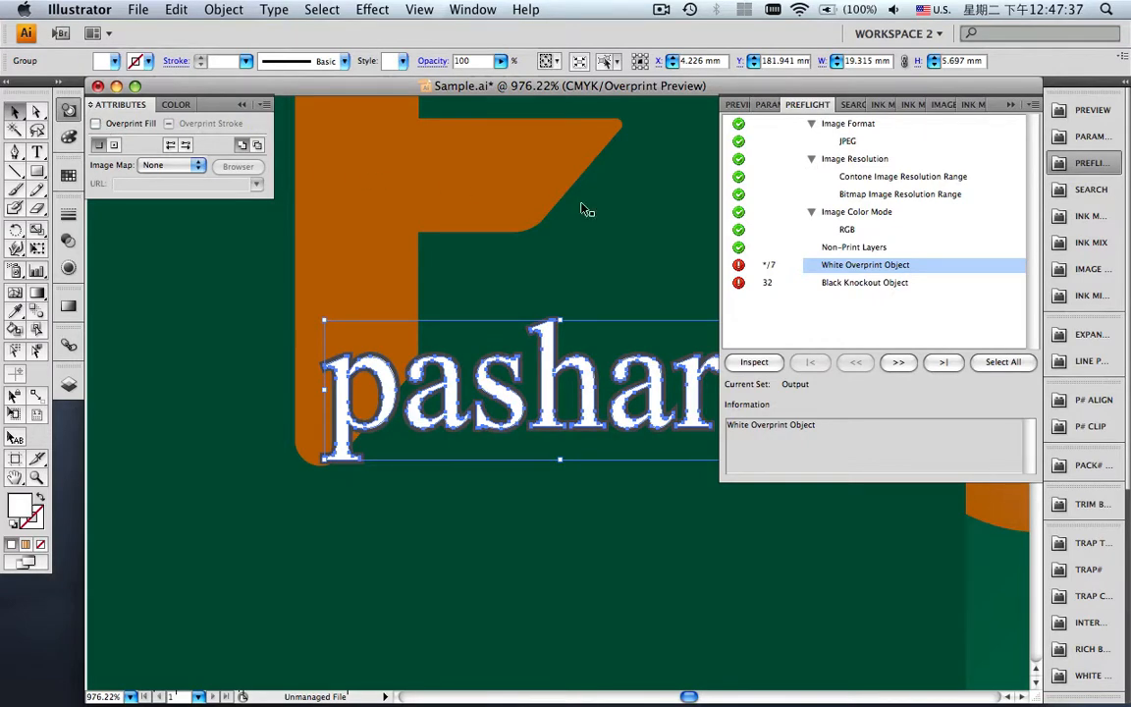
Select all black knockout objects found by preflight, turn on Overprint Fill for them and rerun the inspection.
left_click(854, 285)
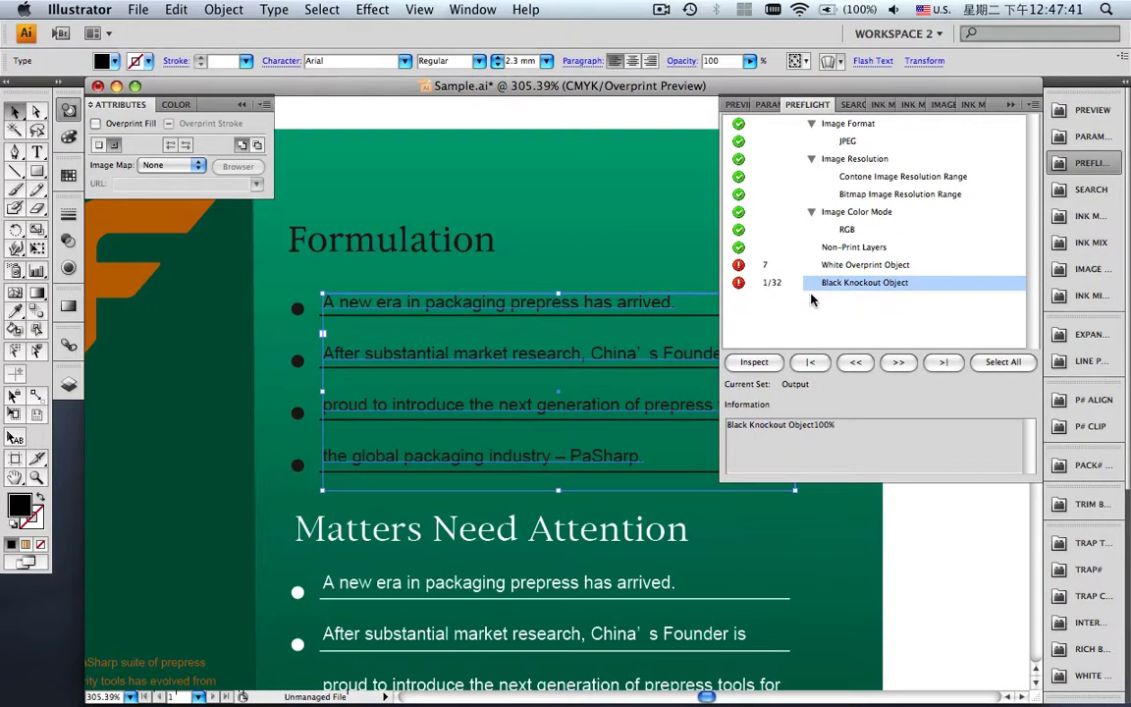
left_click(998, 362)
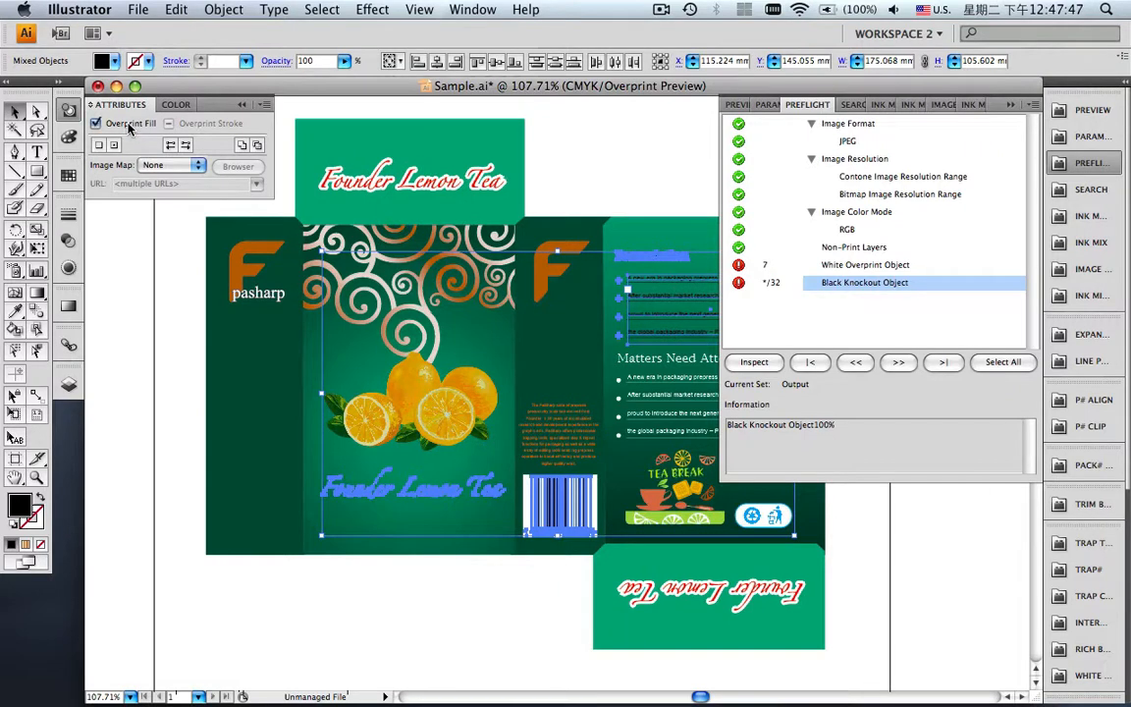
left_click(240, 106)
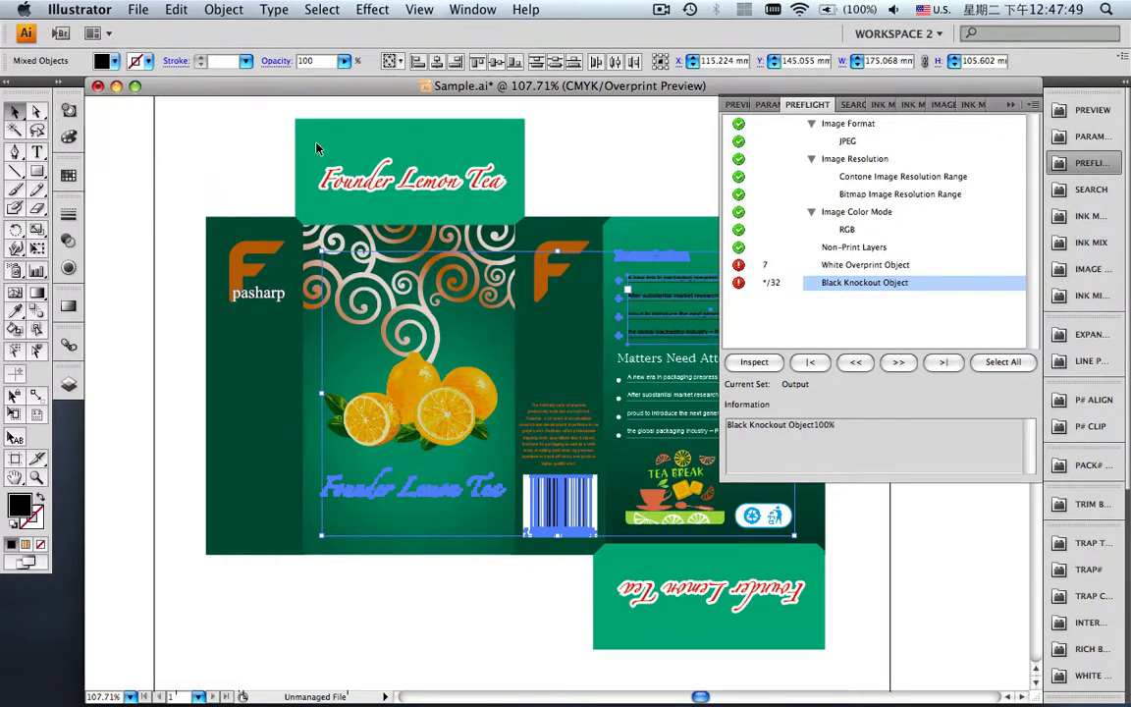
left_click(753, 366)
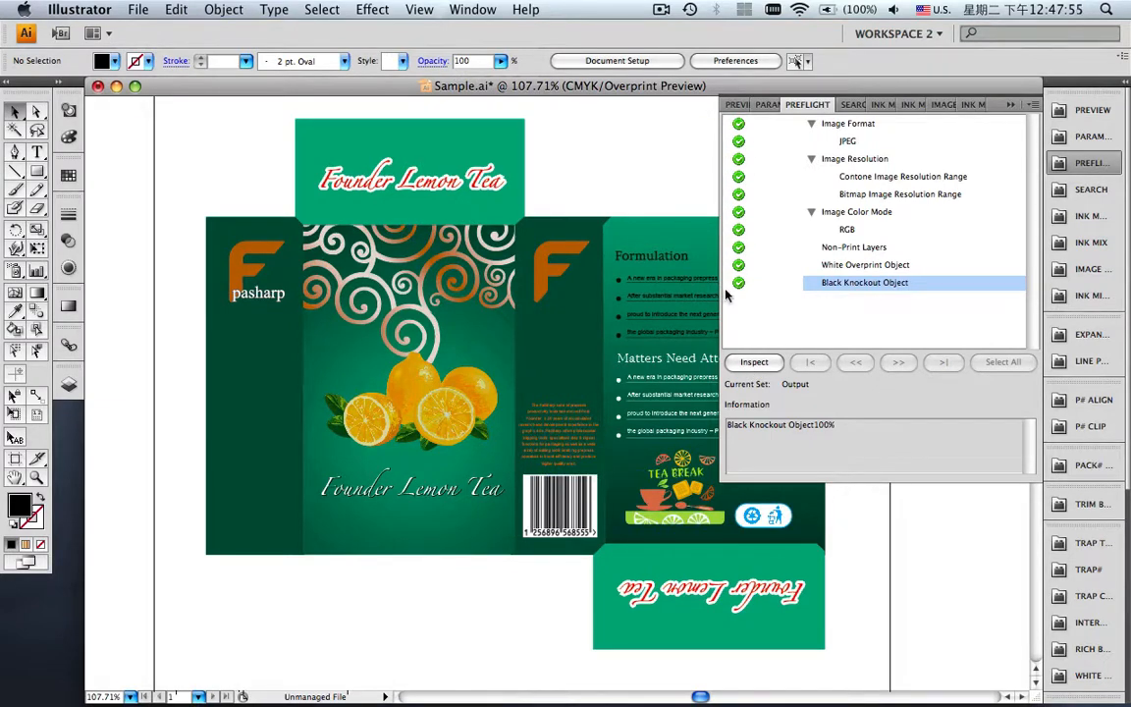
left_click(1014, 105)
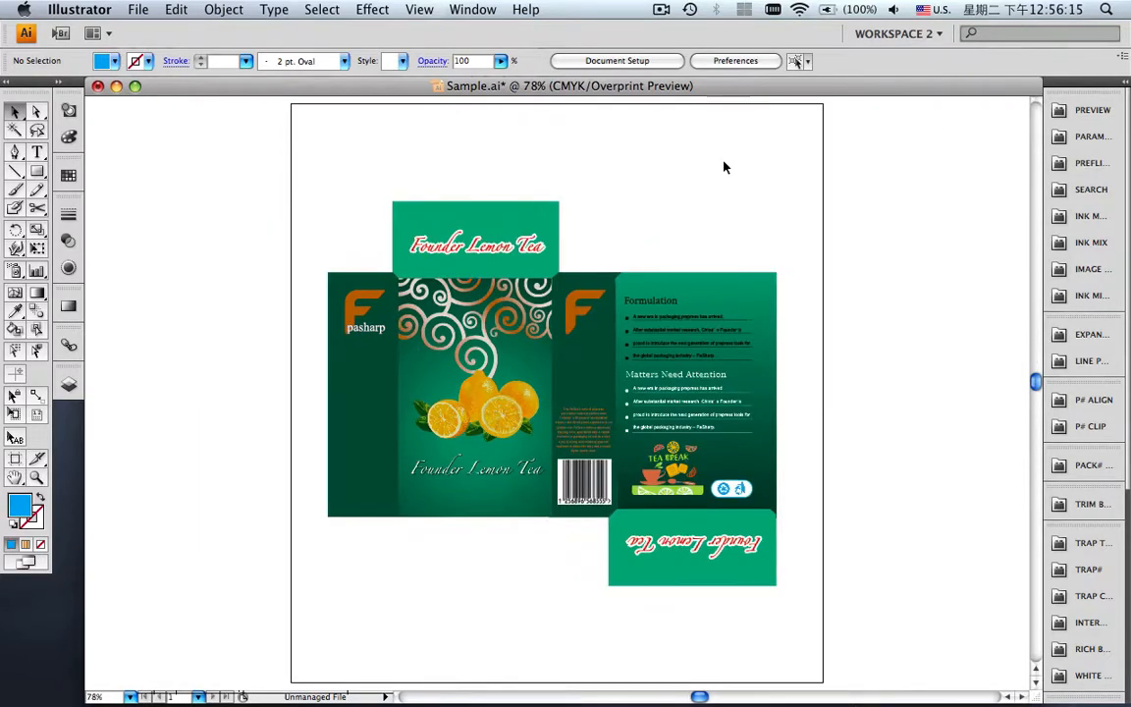
Examine the pasharp lettering over the gold F logo up close and sample its ink percentages in the separation preview.
key("z")
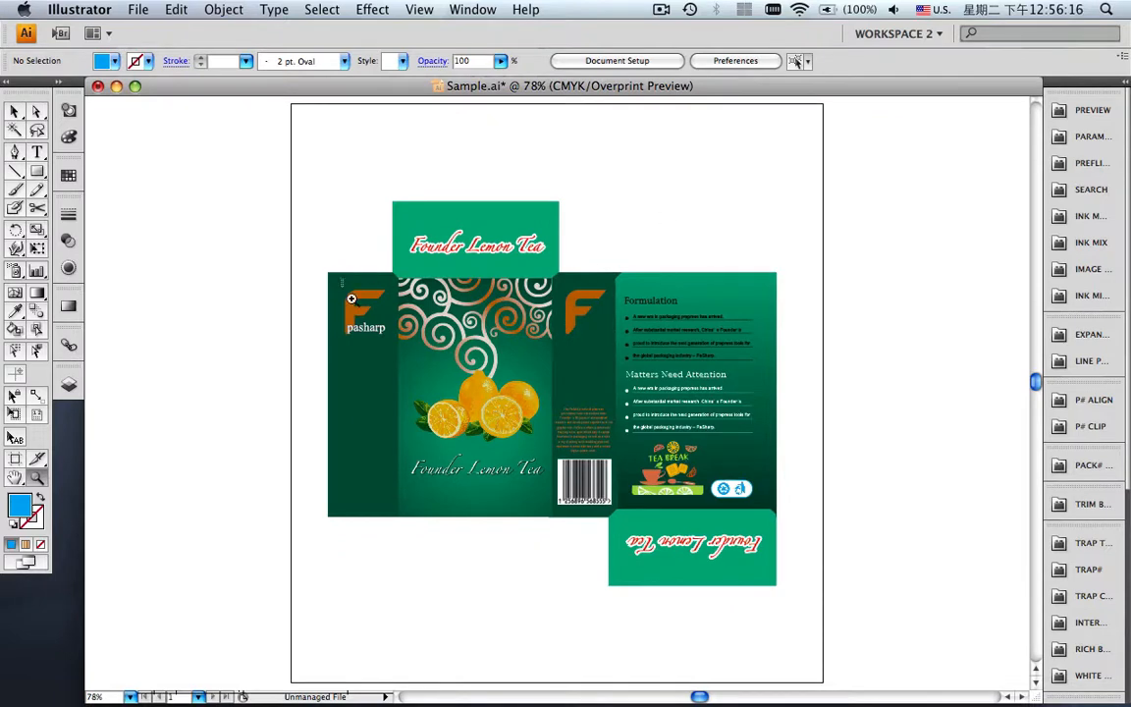
left_click_drag(352, 298, 404, 354)
key("v")
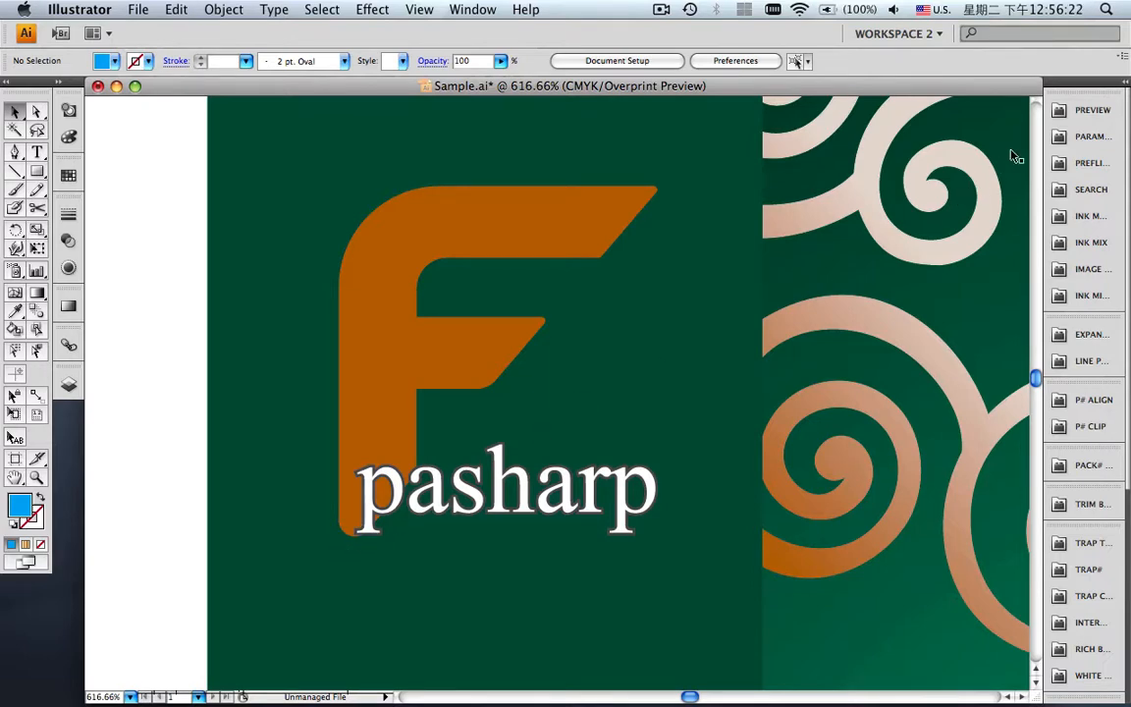
left_click(1074, 111)
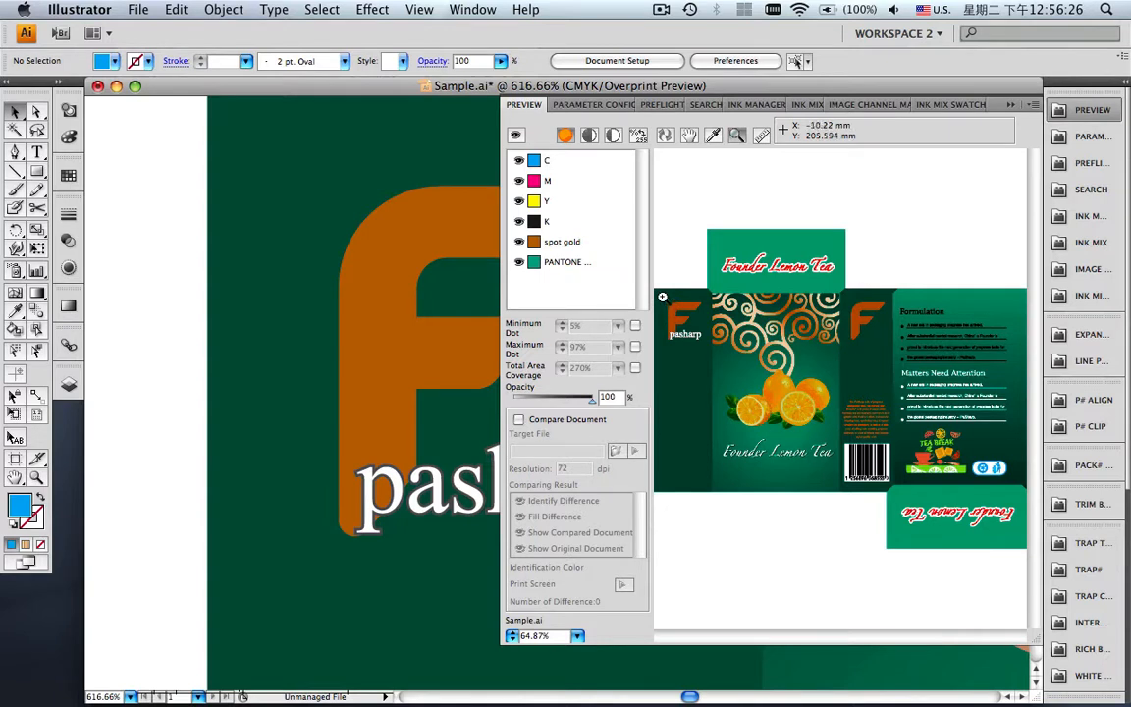
left_click_drag(656, 293, 709, 349)
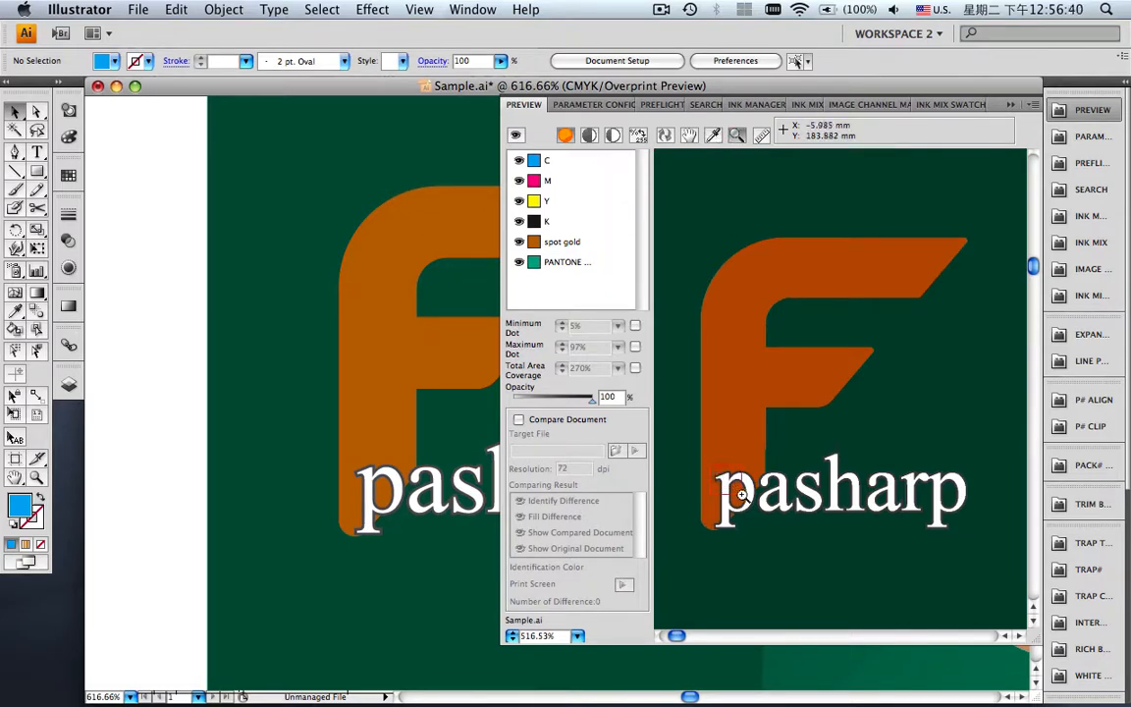
left_click_drag(714, 471, 746, 497)
left_click(716, 138)
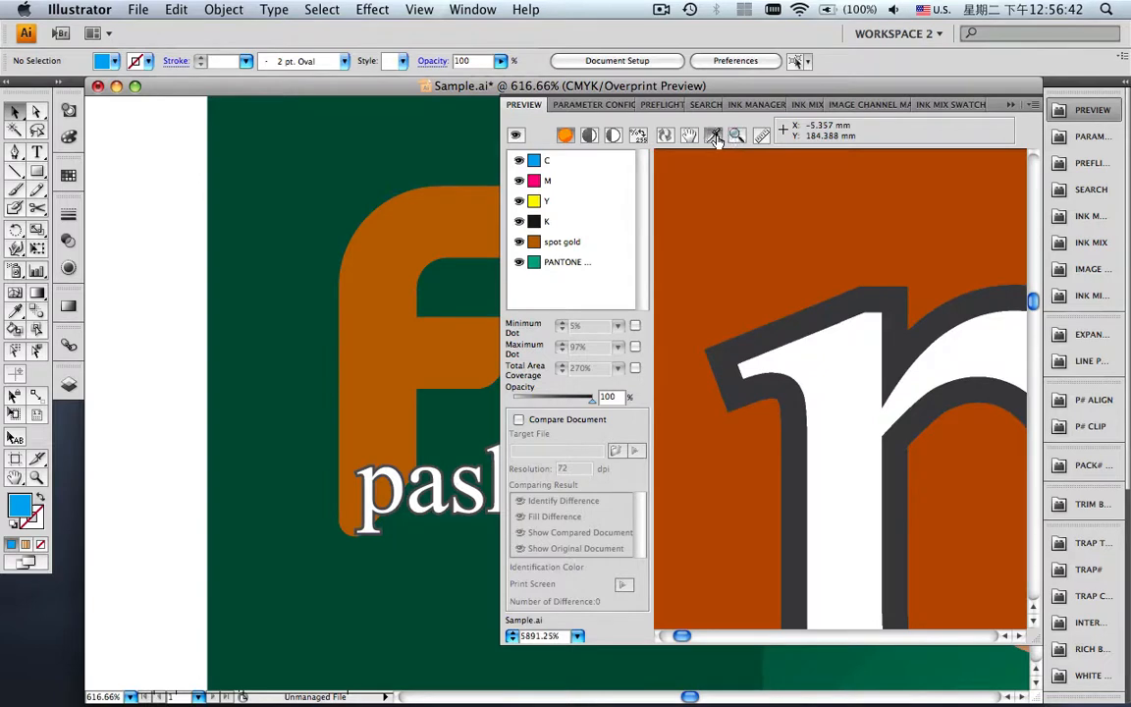
left_click(769, 322)
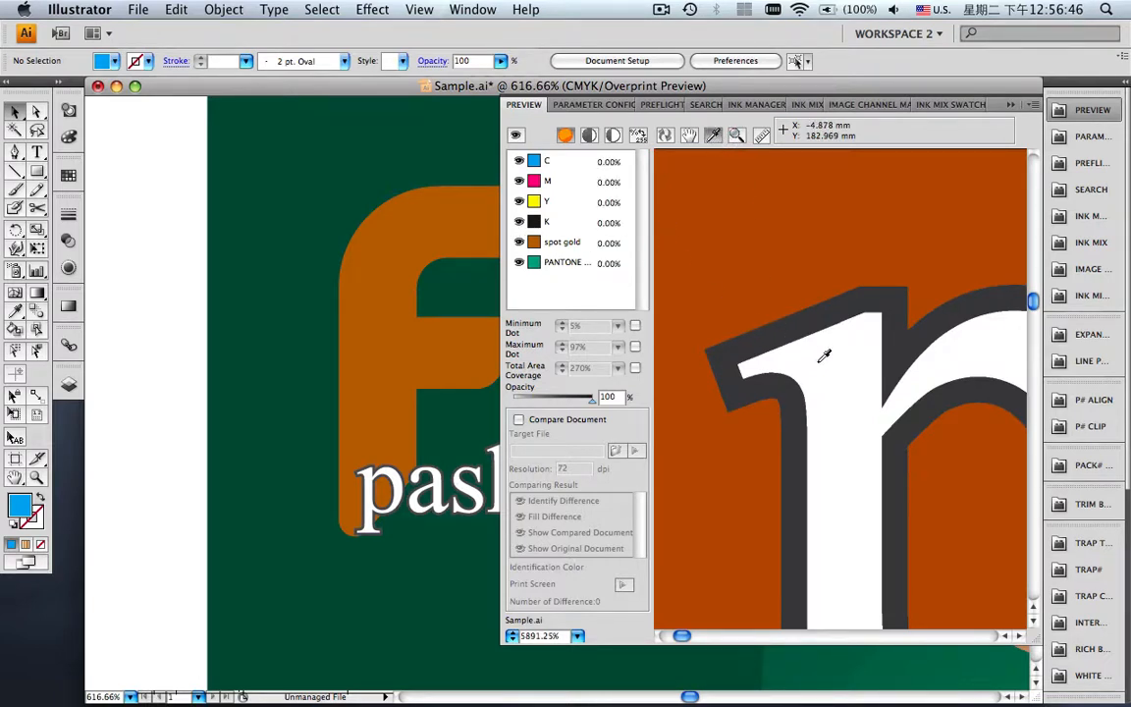
left_click(577, 637)
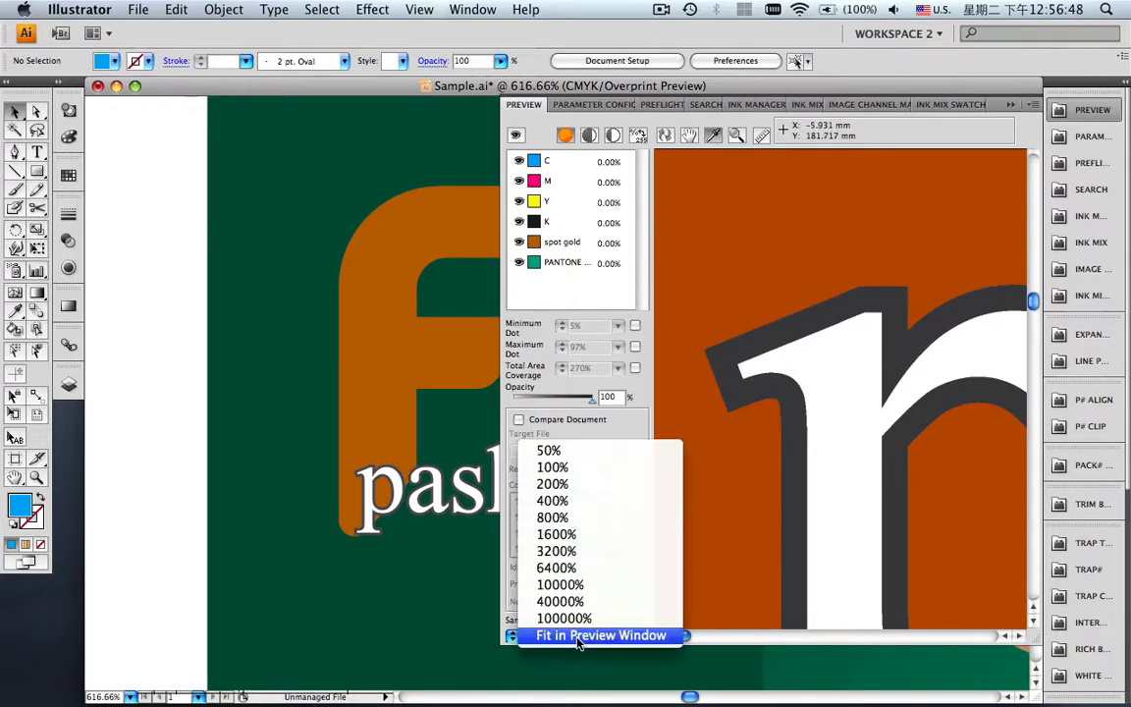
left_click(579, 638)
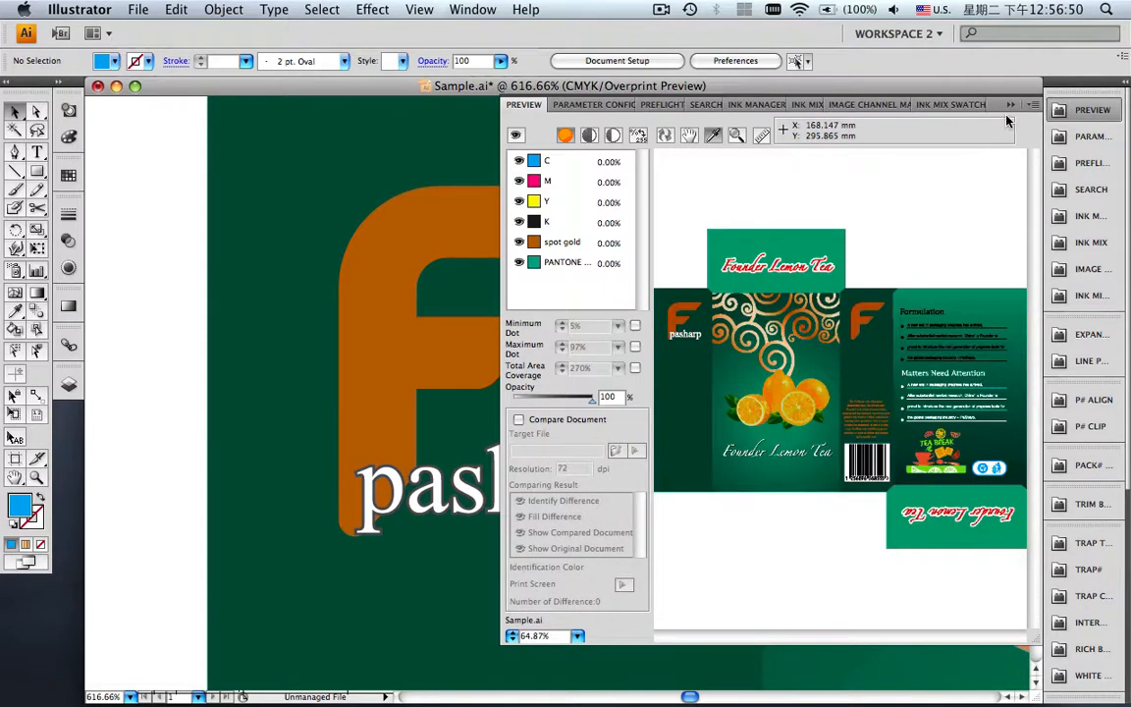
left_click(1009, 104)
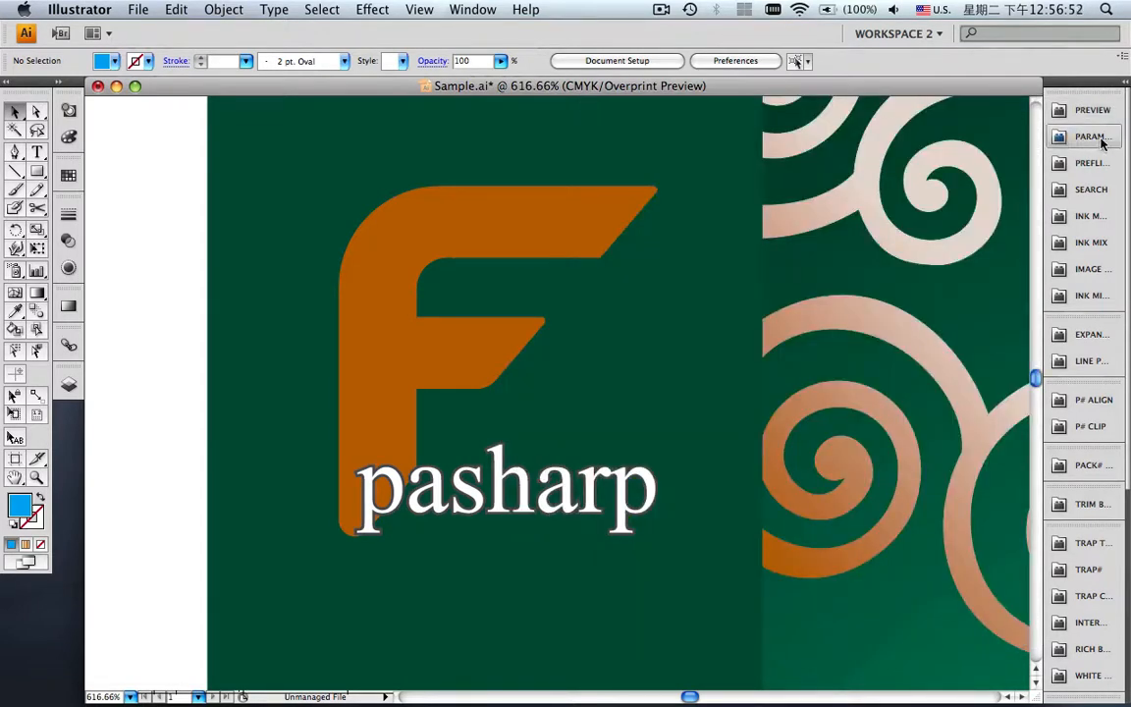
Add PANTONE Red 032 C from the PANTONE Solid Coated library to the Pack# Ink Book and load it into the document's inks.
scroll(1109, 275, "down", 5)
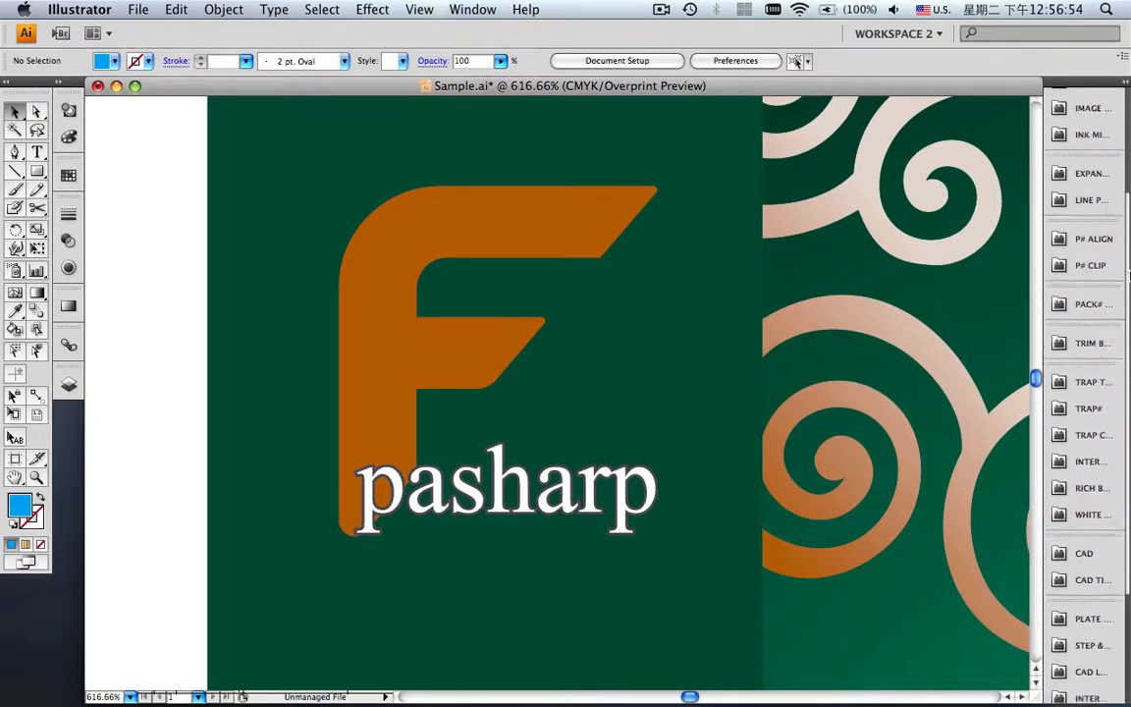
scroll(1095, 369, "down", 4)
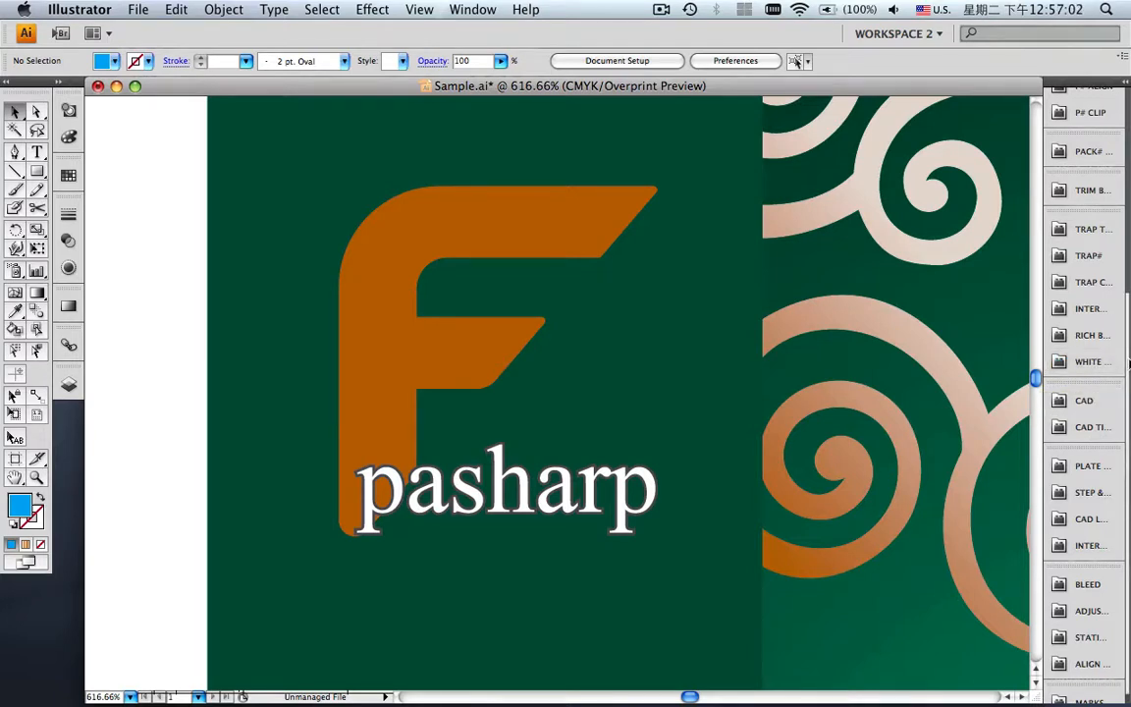
scroll(1129, 361, "up", 5)
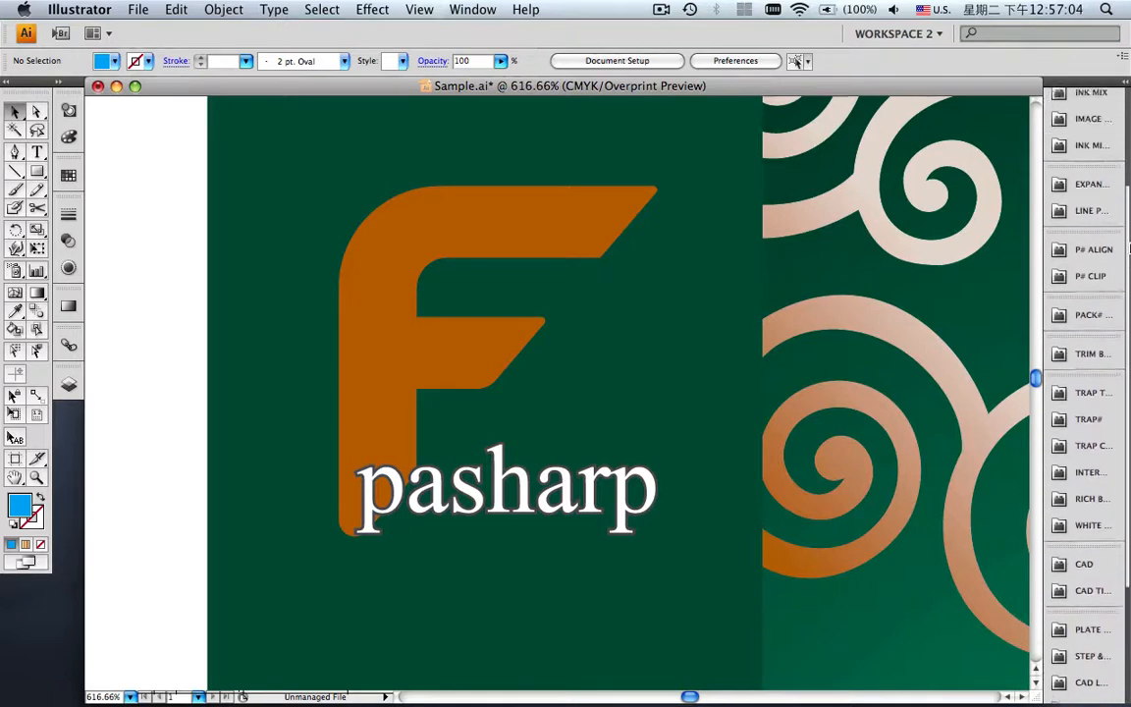
scroll(1130, 250, "up", 2)
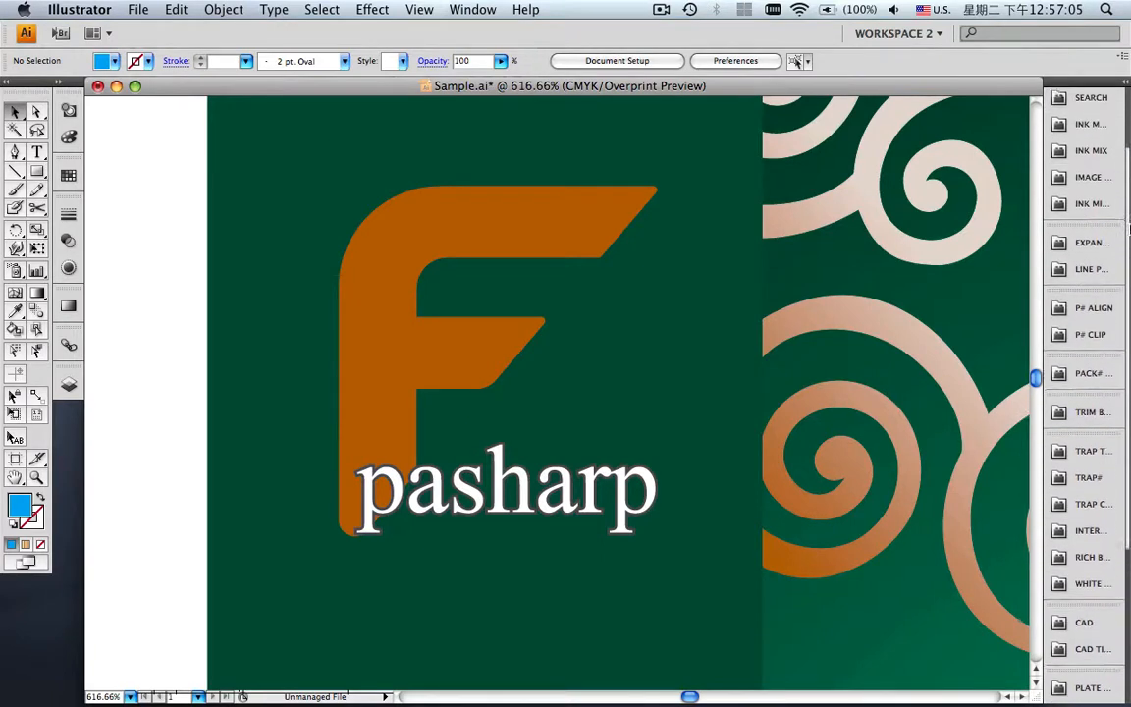
left_click(1071, 133)
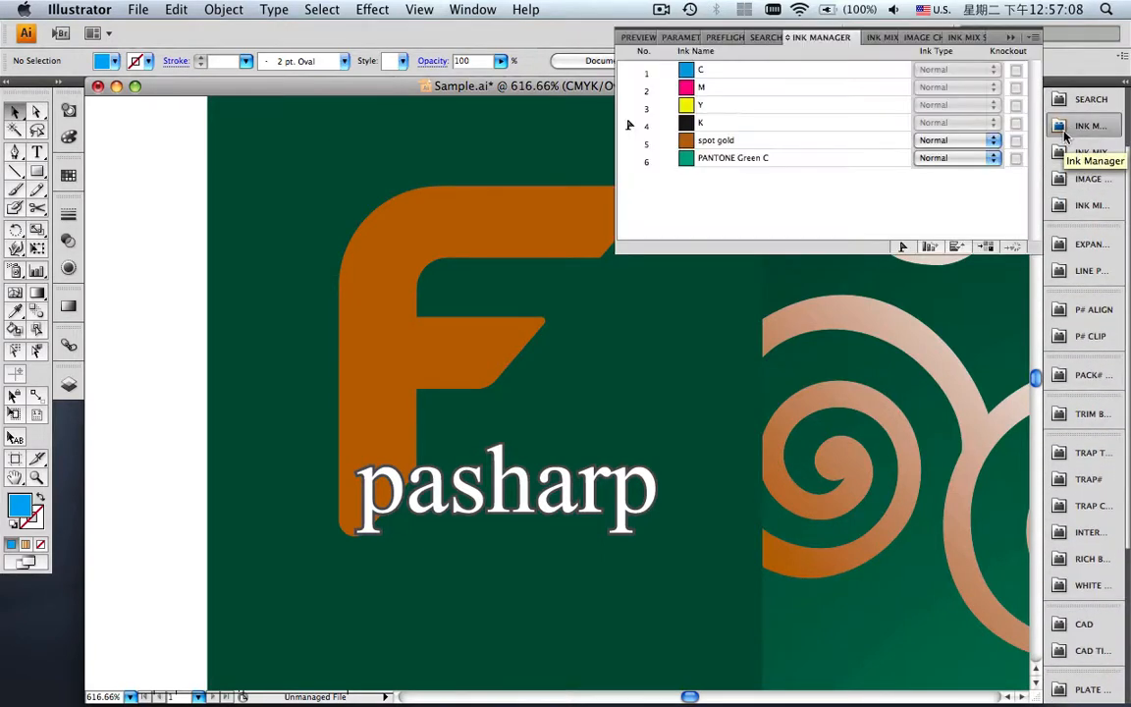
left_click(1031, 42)
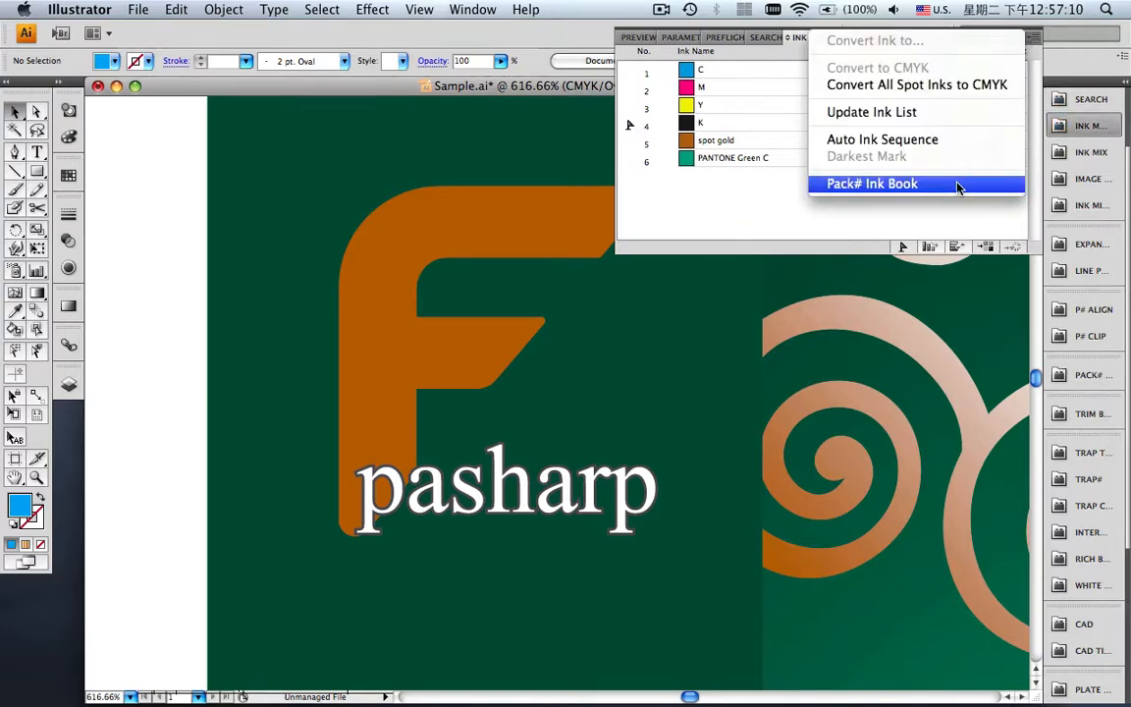
left_click(960, 185)
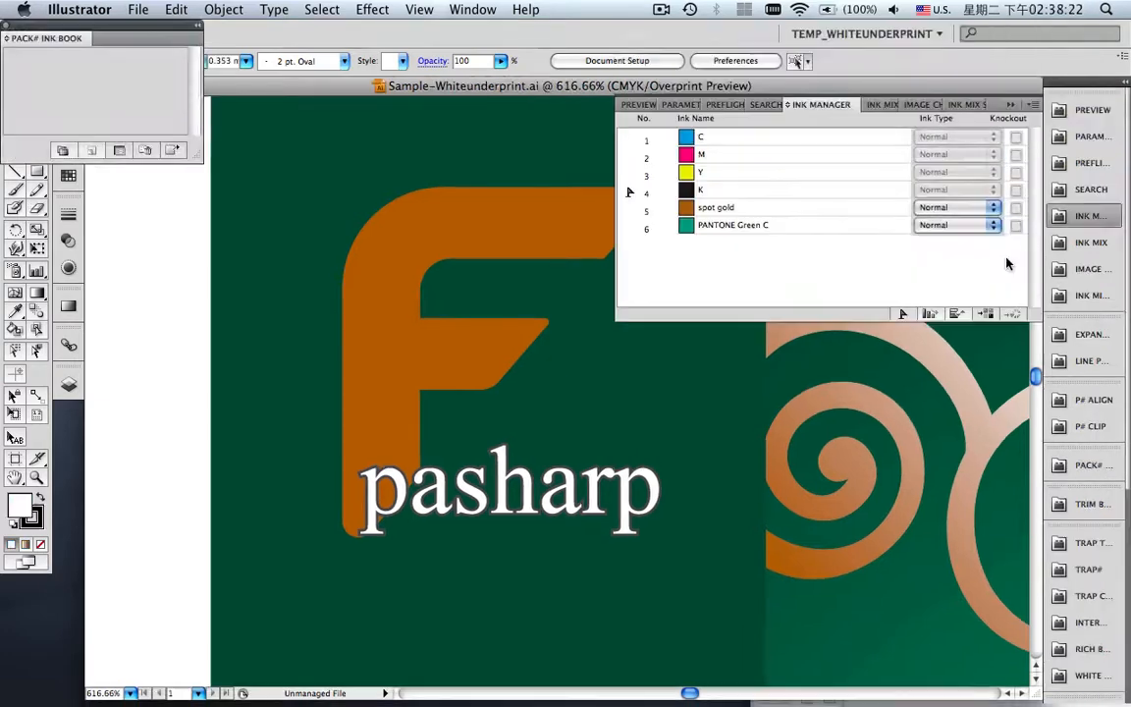
left_click(62, 150)
left_click(83, 175)
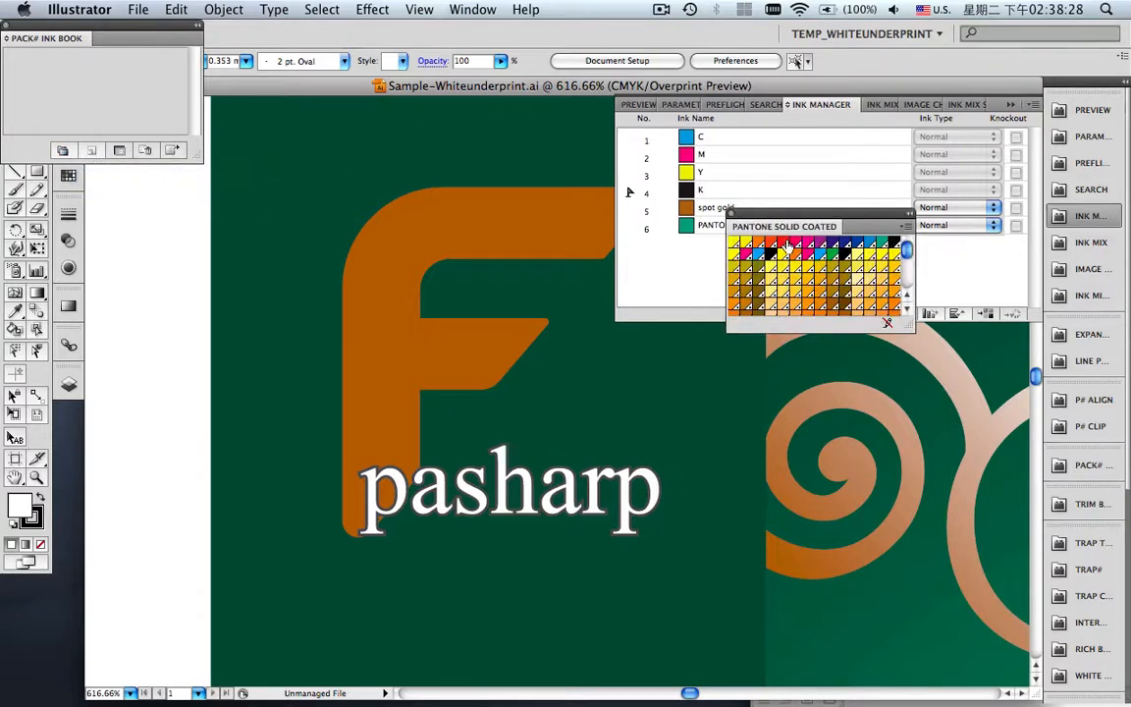
left_click(786, 245)
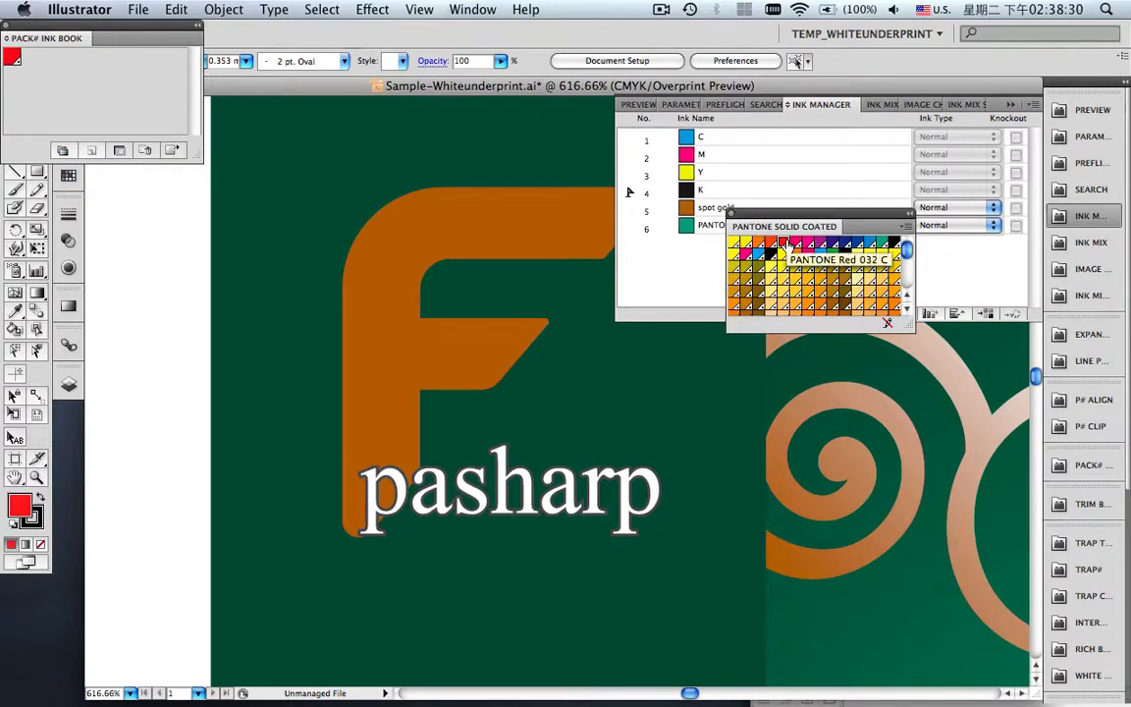
left_click(732, 214)
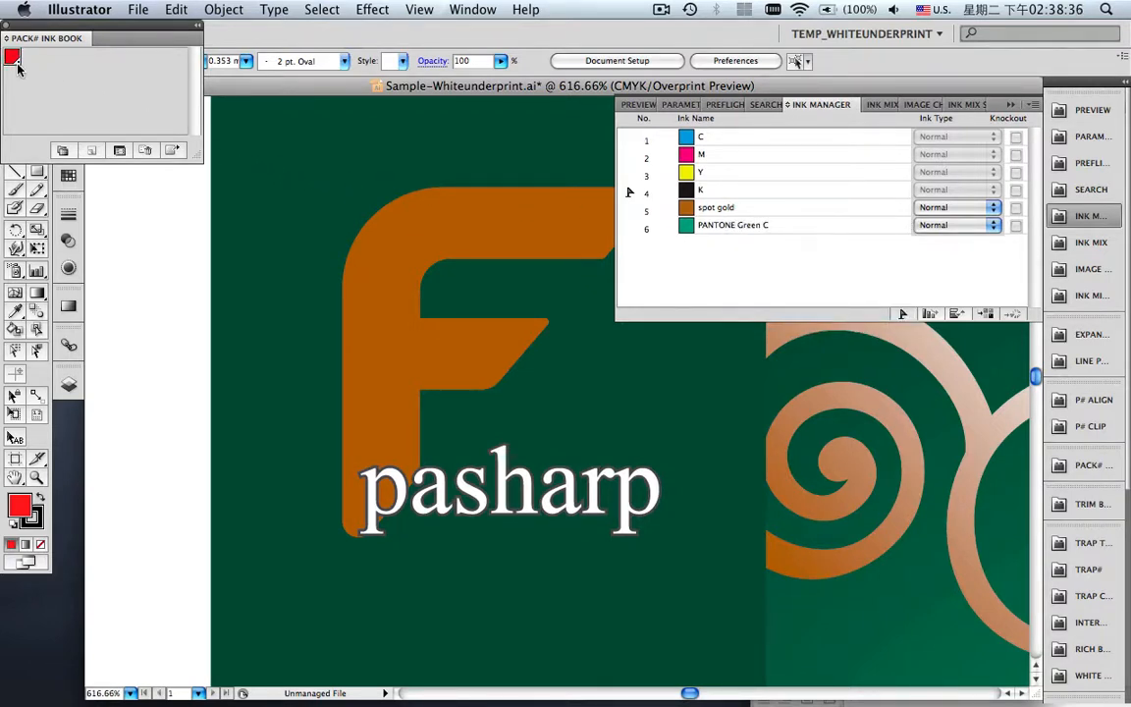
left_click(170, 151)
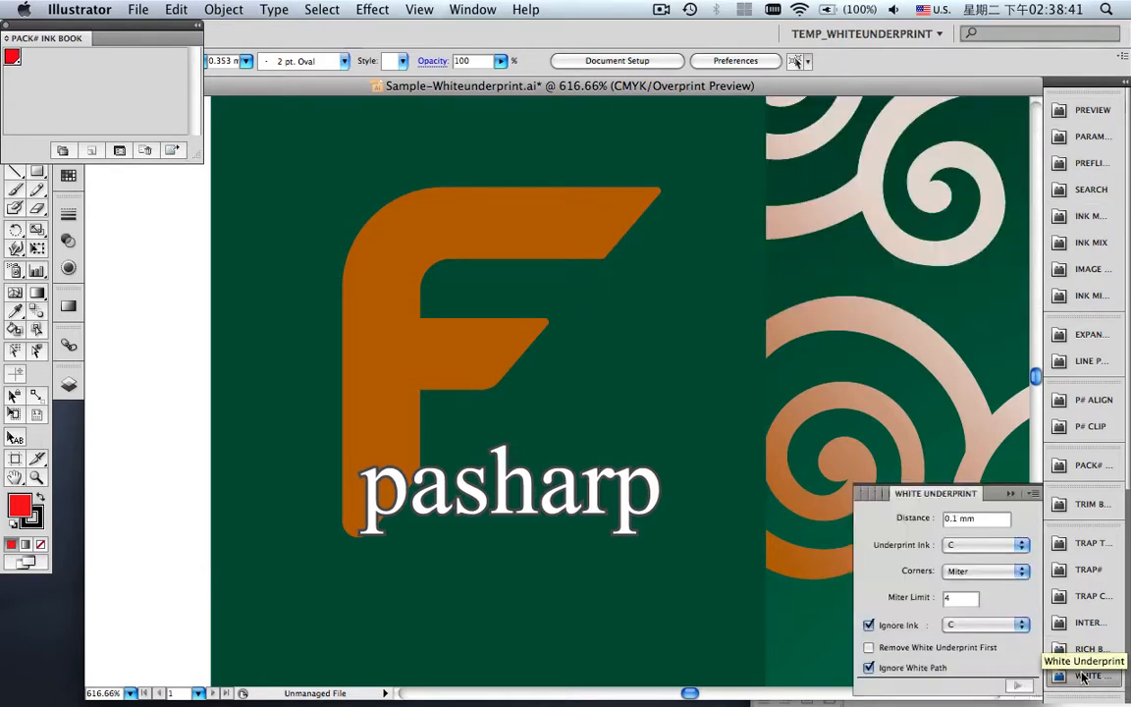
Generate a white underprint for the F logo and pasharp lettering using the PANTONE Red 032 C underprint ink and ignoring K ink.
key("super+a")
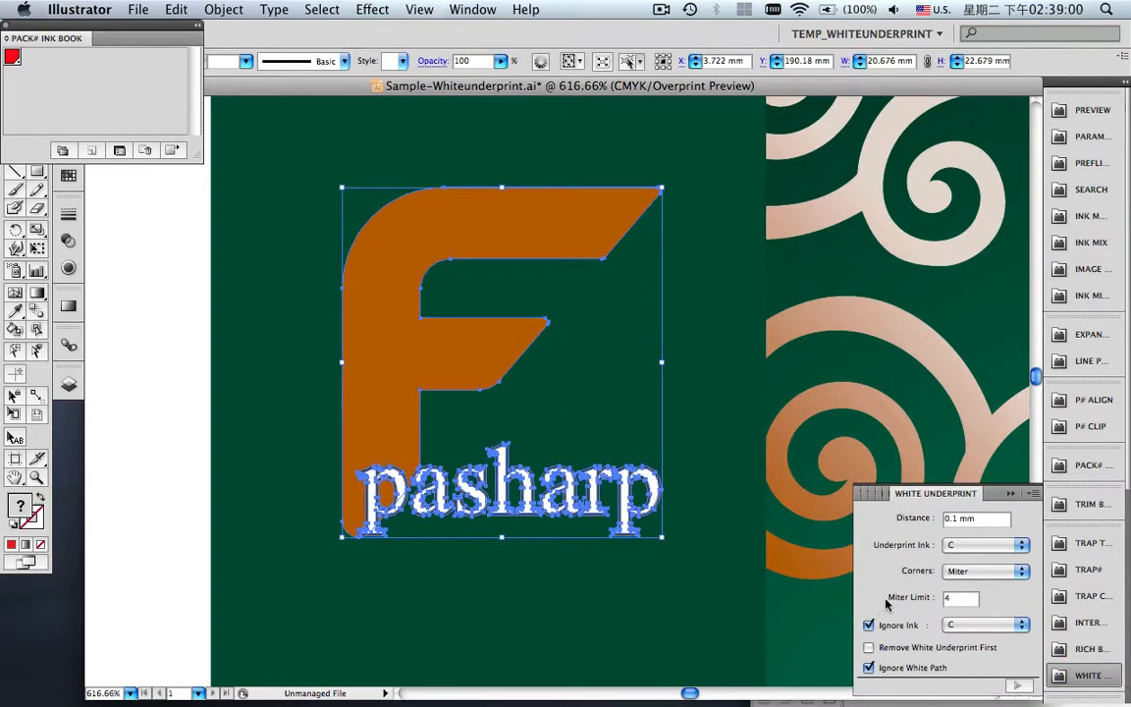
left_click(977, 544)
left_click(975, 614)
left_click(1021, 625)
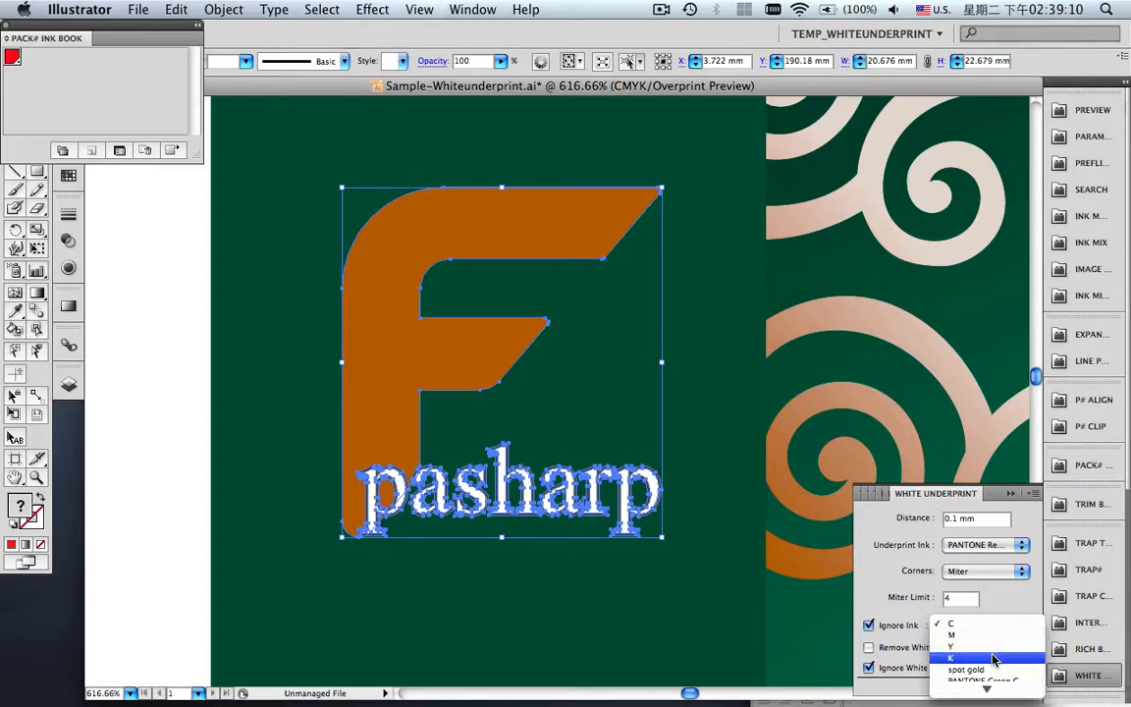
left_click(992, 656)
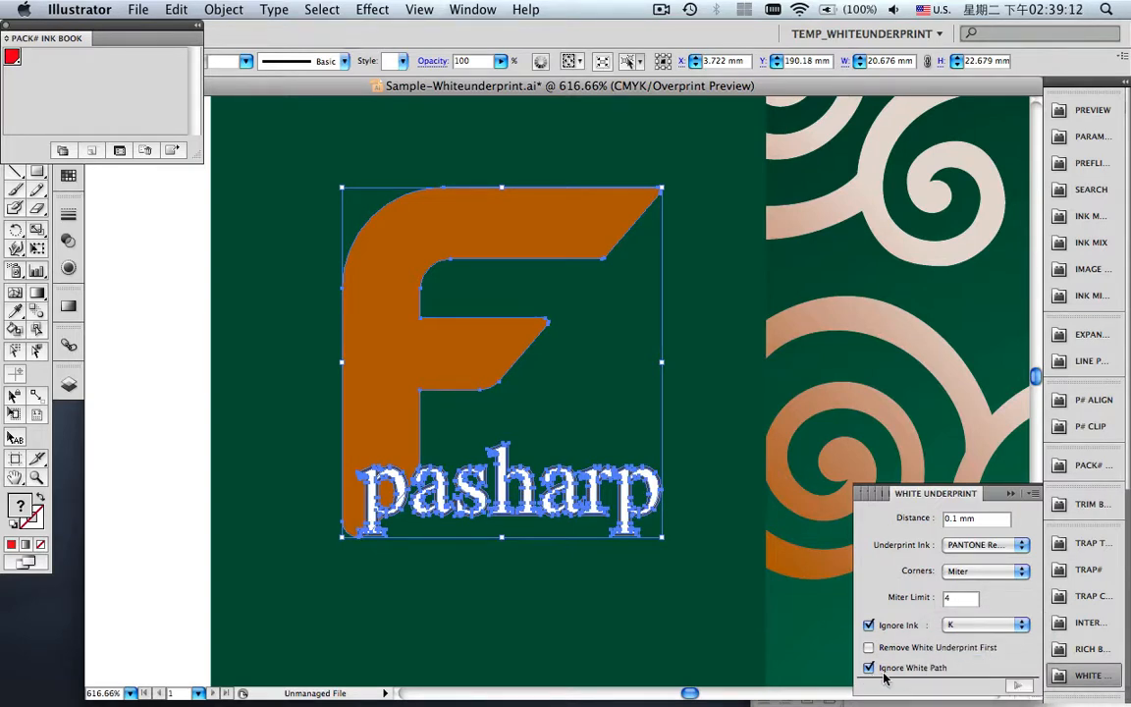
left_click(1019, 690)
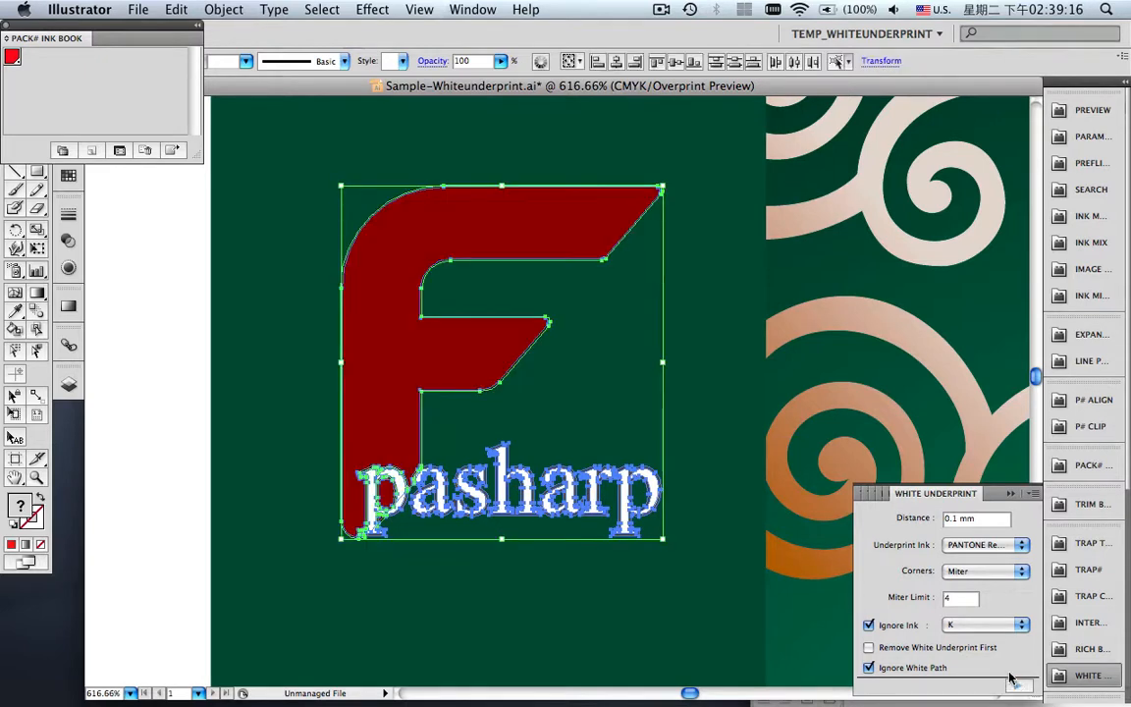
Hide Layer 1 and inspect the isolated white underprint shape with and without the transparency grid.
left_click(75, 383)
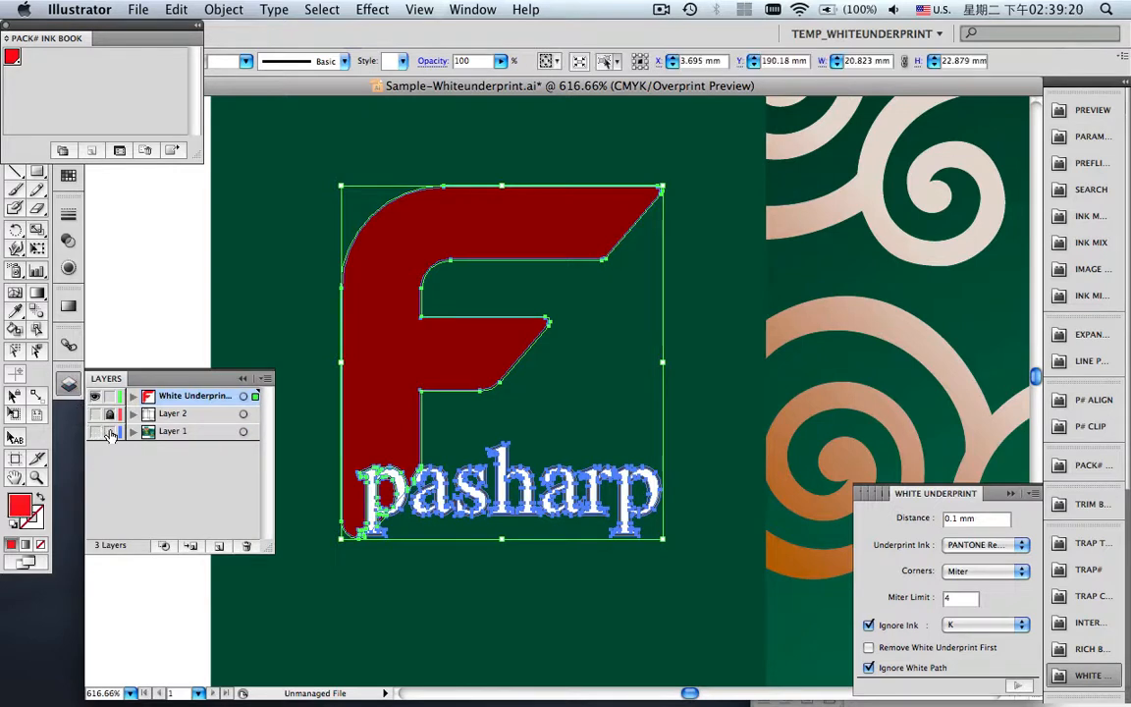
left_click(96, 432)
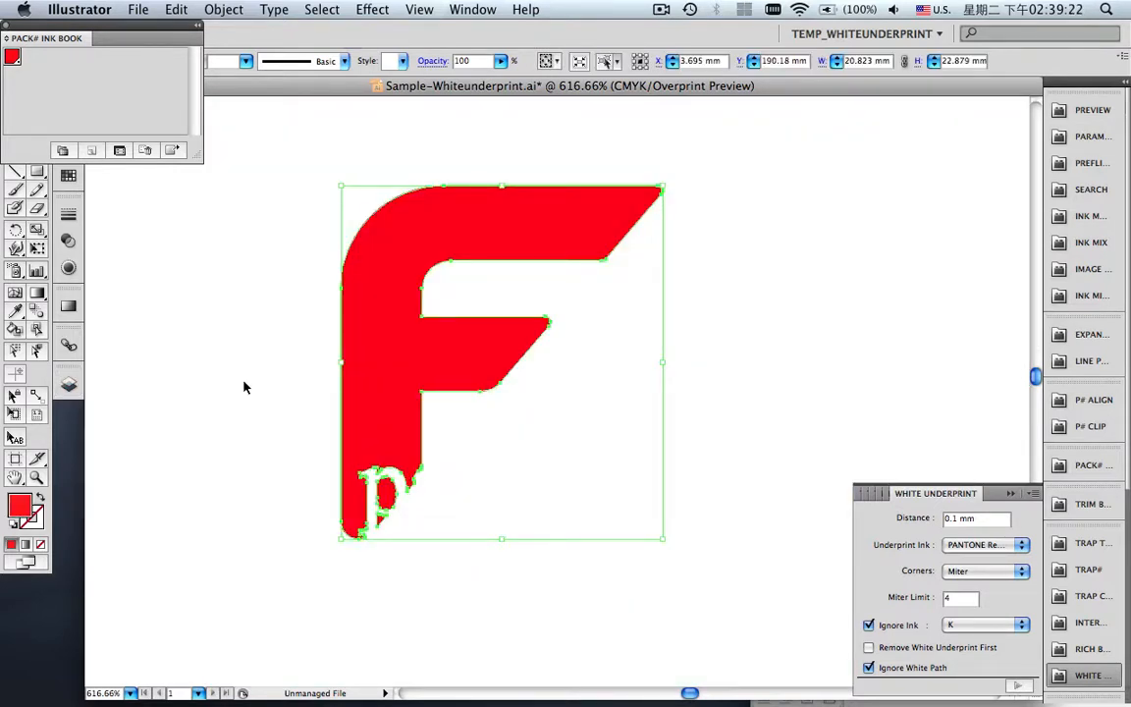
key("super+shift+b")
left_click(246, 387)
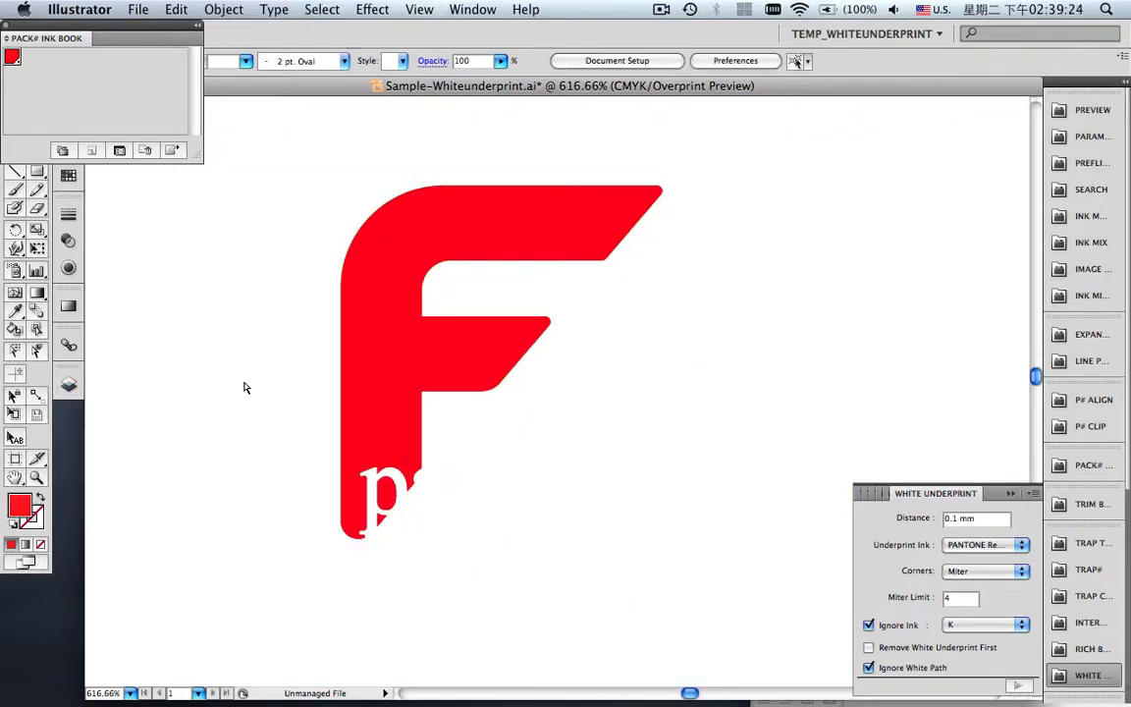
key("super+shift+d")
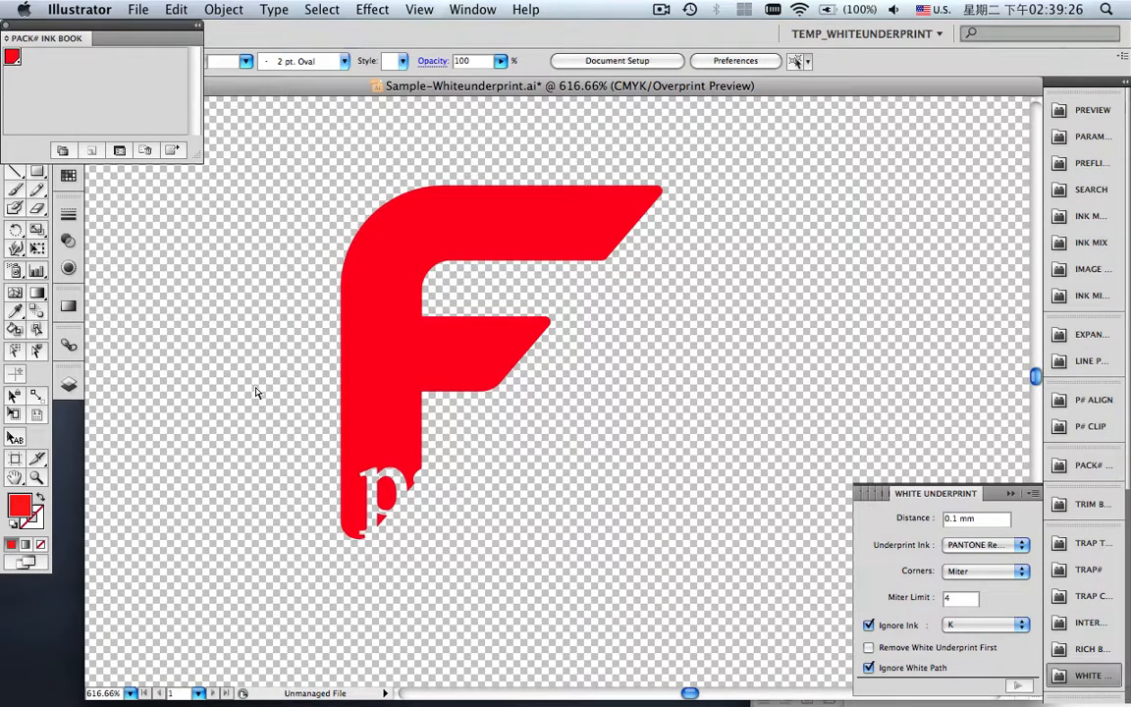
key("super+shift+d")
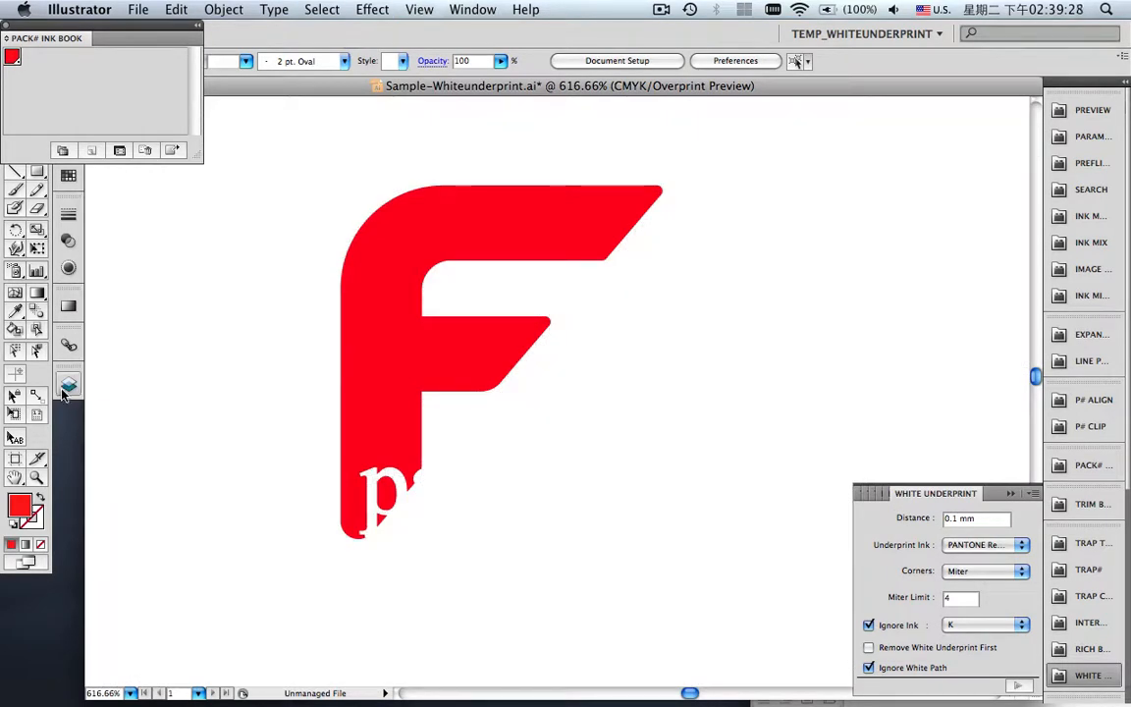
Show Layer 1 again, hide the White Underprint layer, fit the artboard in view and close the White Underprint and Ink Book settings.
left_click(65, 393)
left_click(95, 432)
left_click(95, 397)
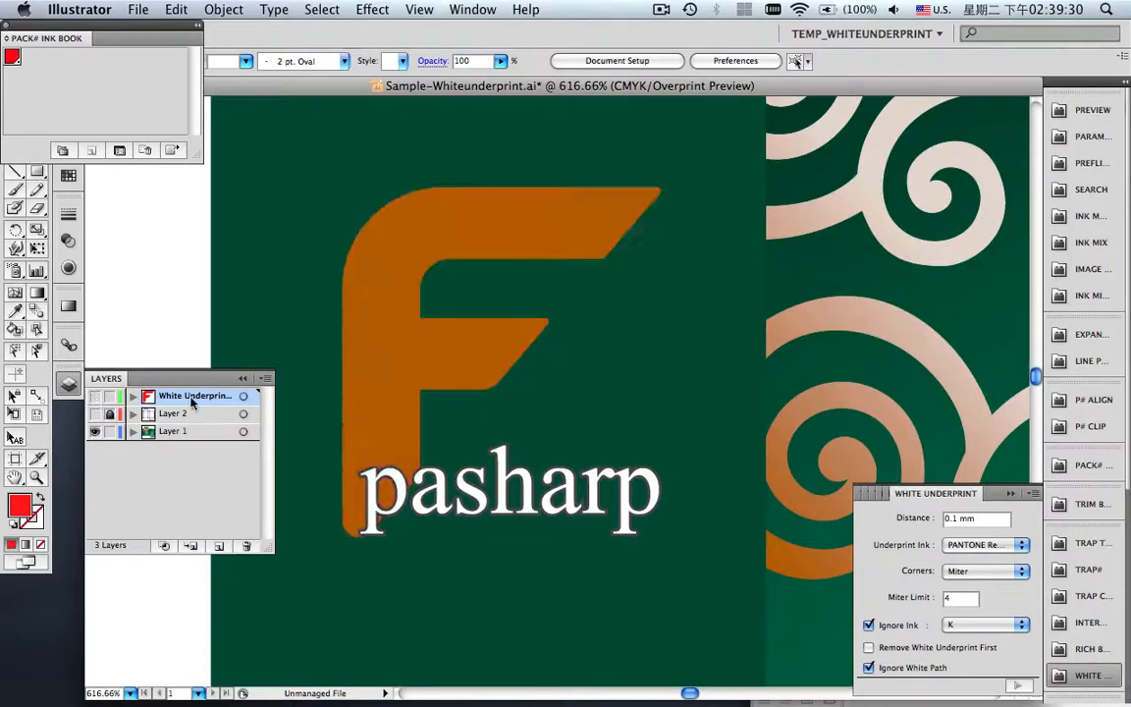
left_click(244, 380)
key("super+0")
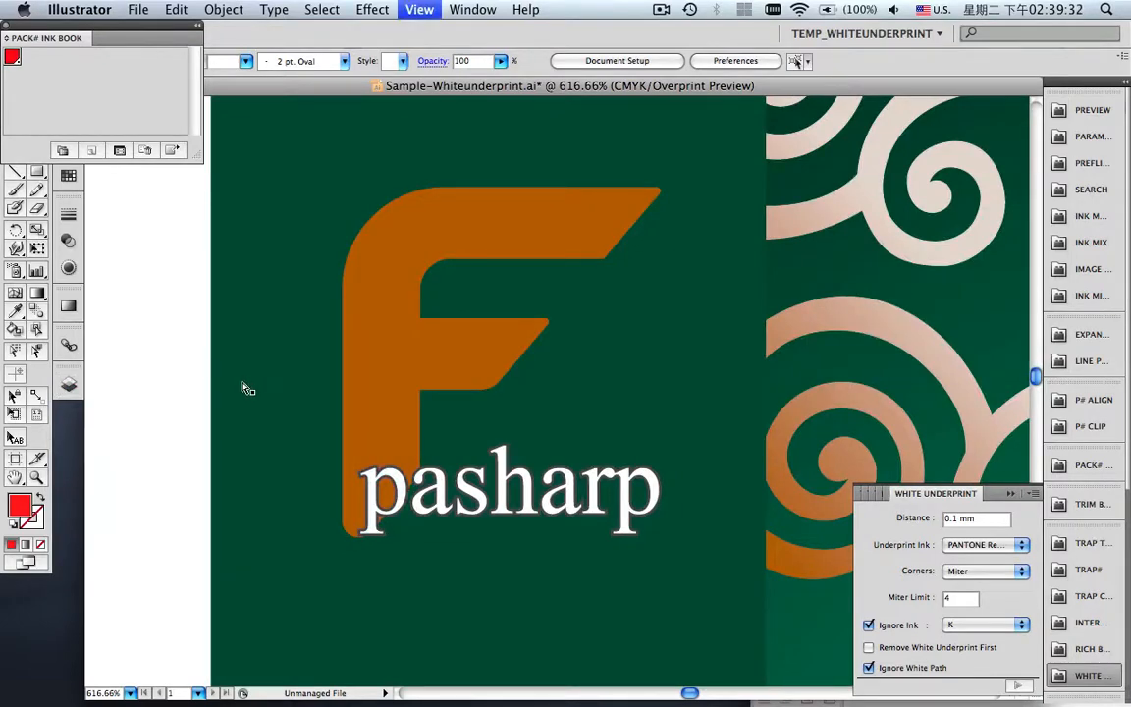
left_click(1011, 494)
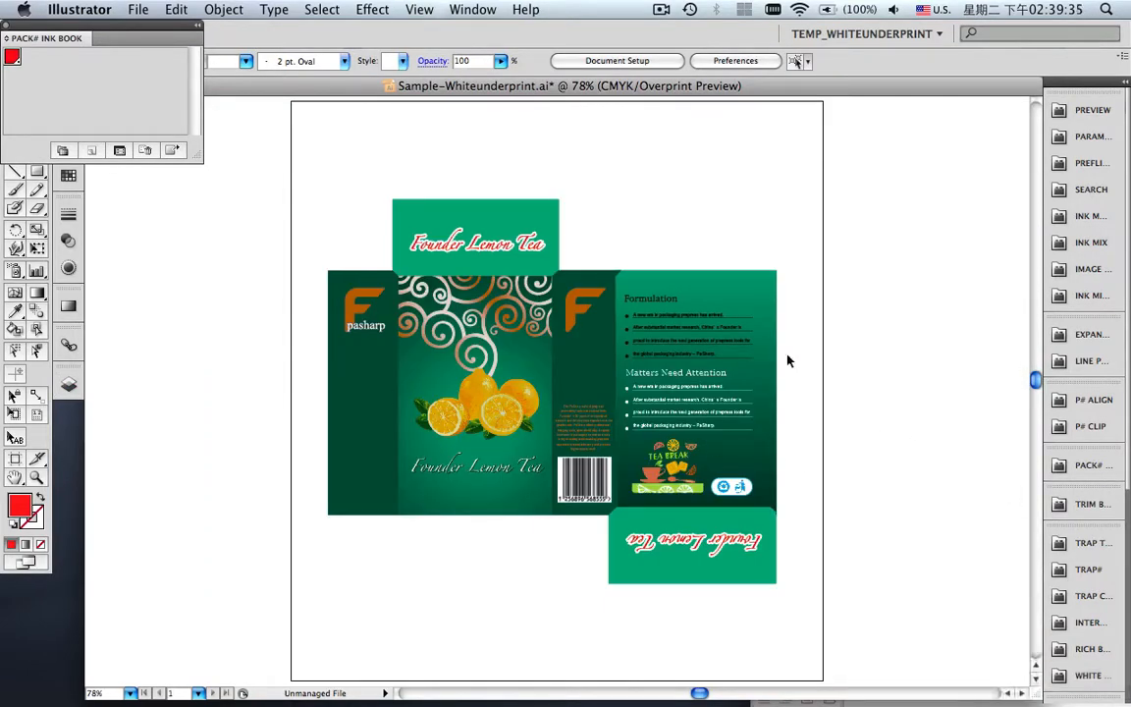
left_click(6, 26)
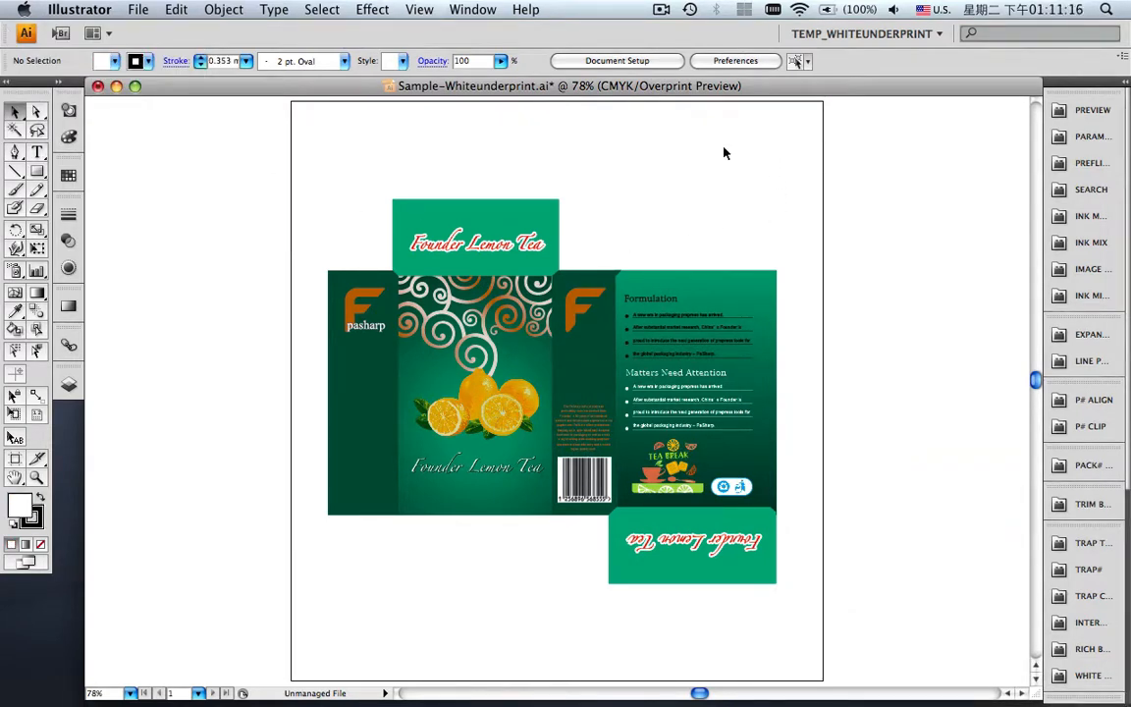
Start a new trap ticket and review its trap settings, keepaway settings and color pair rules.
left_click(1088, 542)
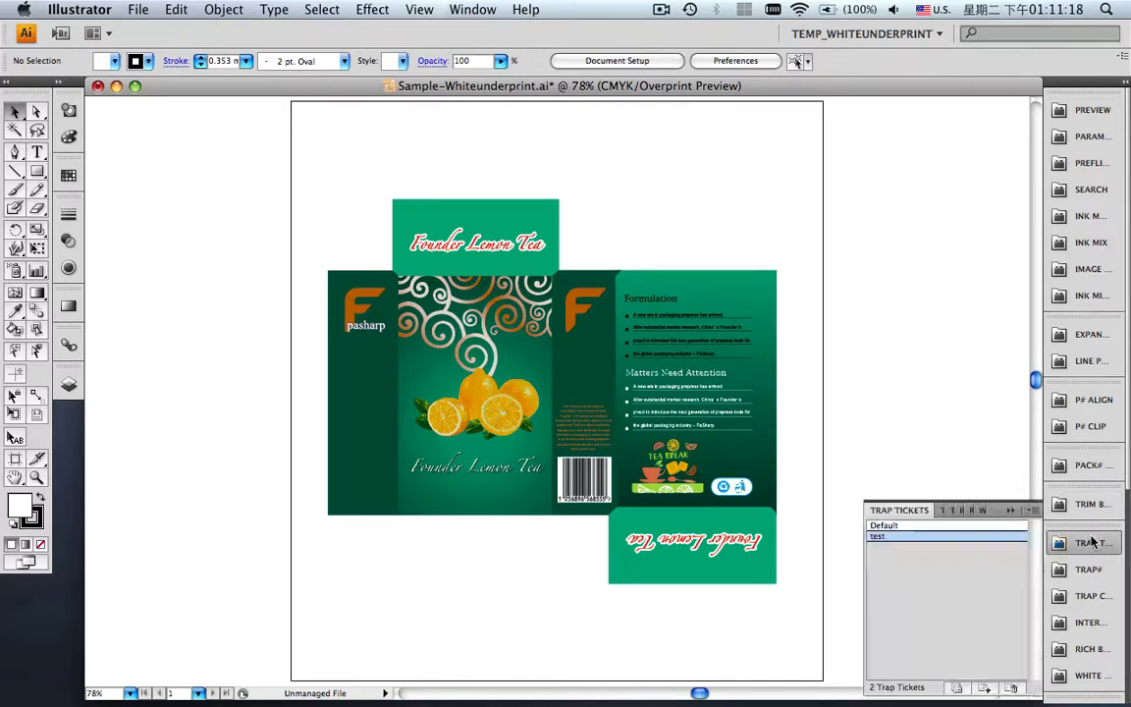
left_click(1032, 509)
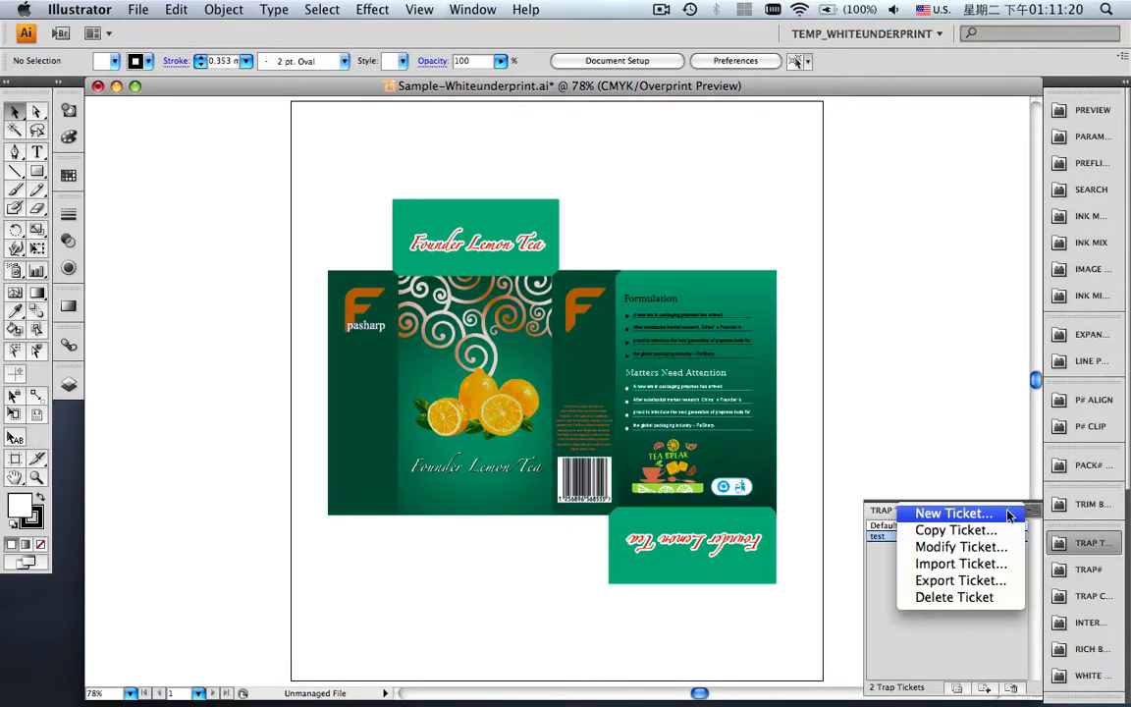
left_click(1007, 515)
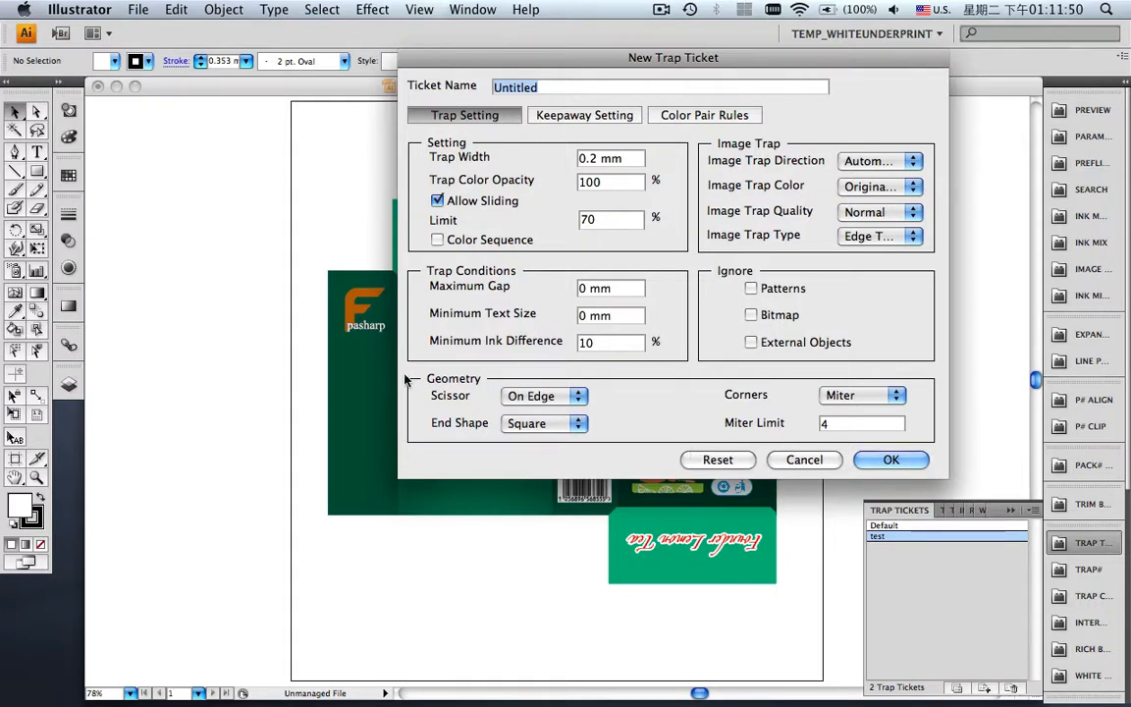
left_click(568, 116)
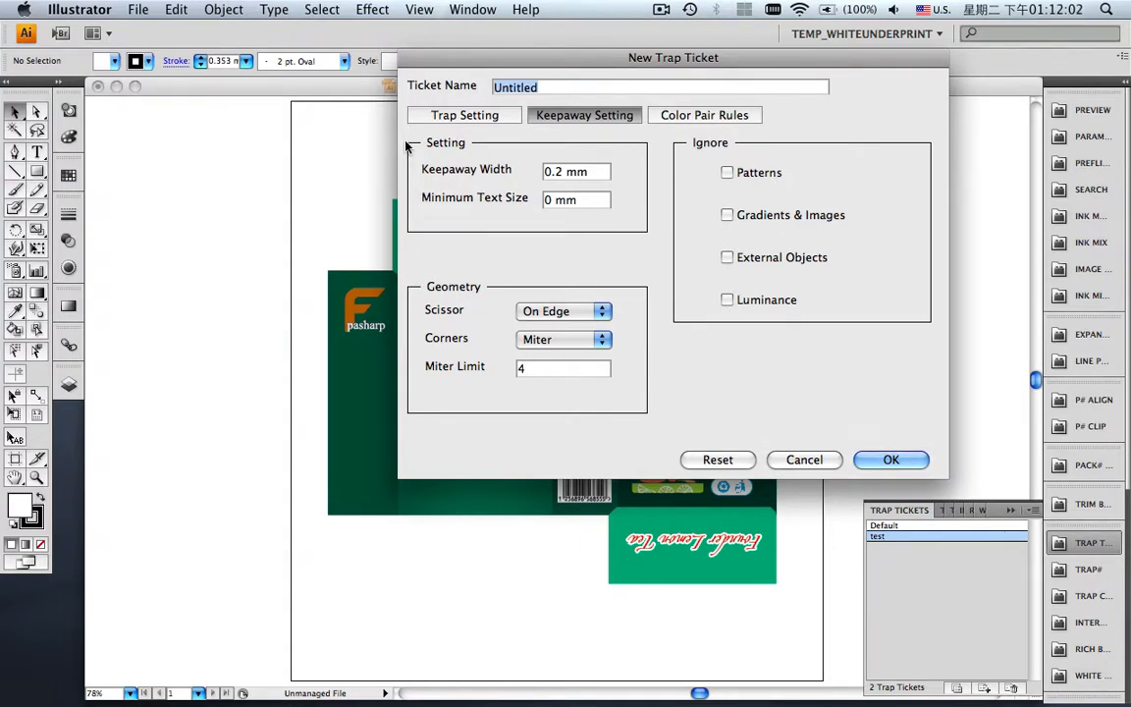
left_click(703, 118)
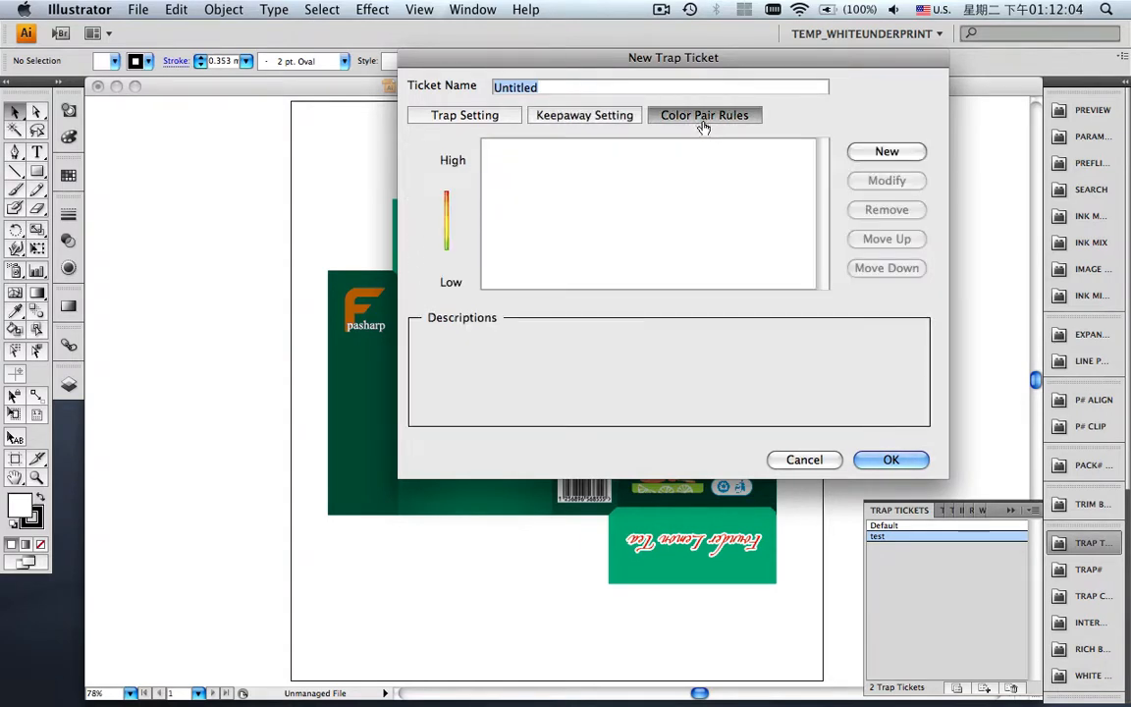
Review the color types and trap actions available for a new color pair rule, and discard the rule and the ticket.
left_click(889, 153)
left_click(547, 157)
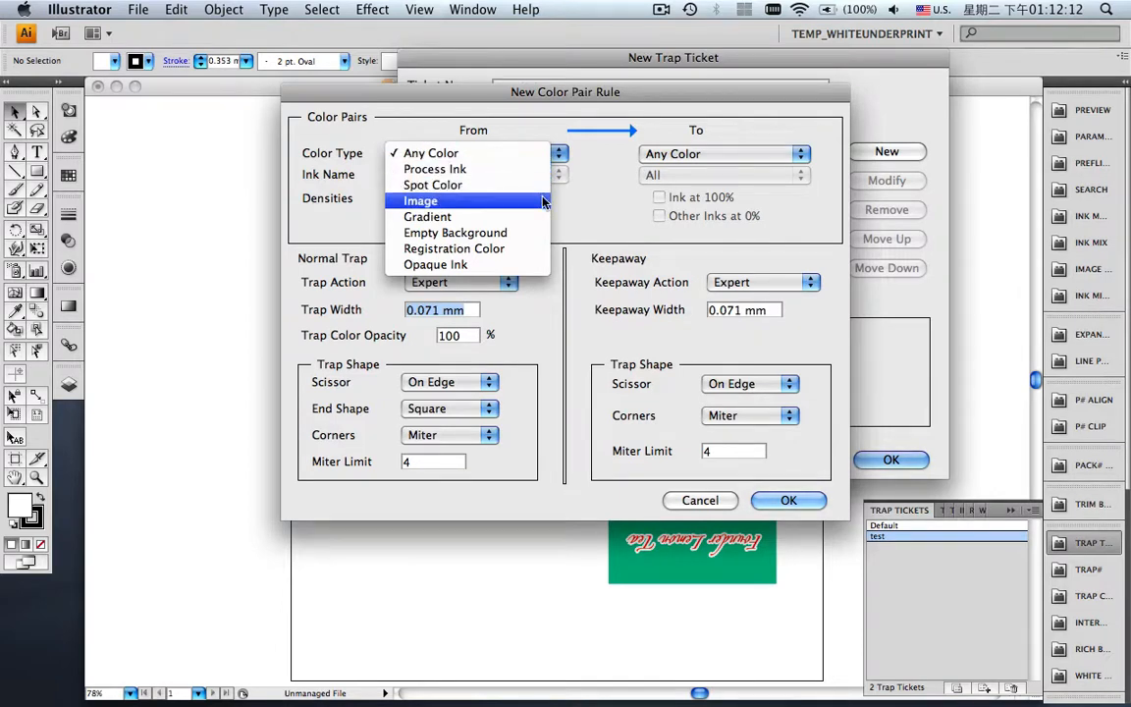
left_click(546, 260)
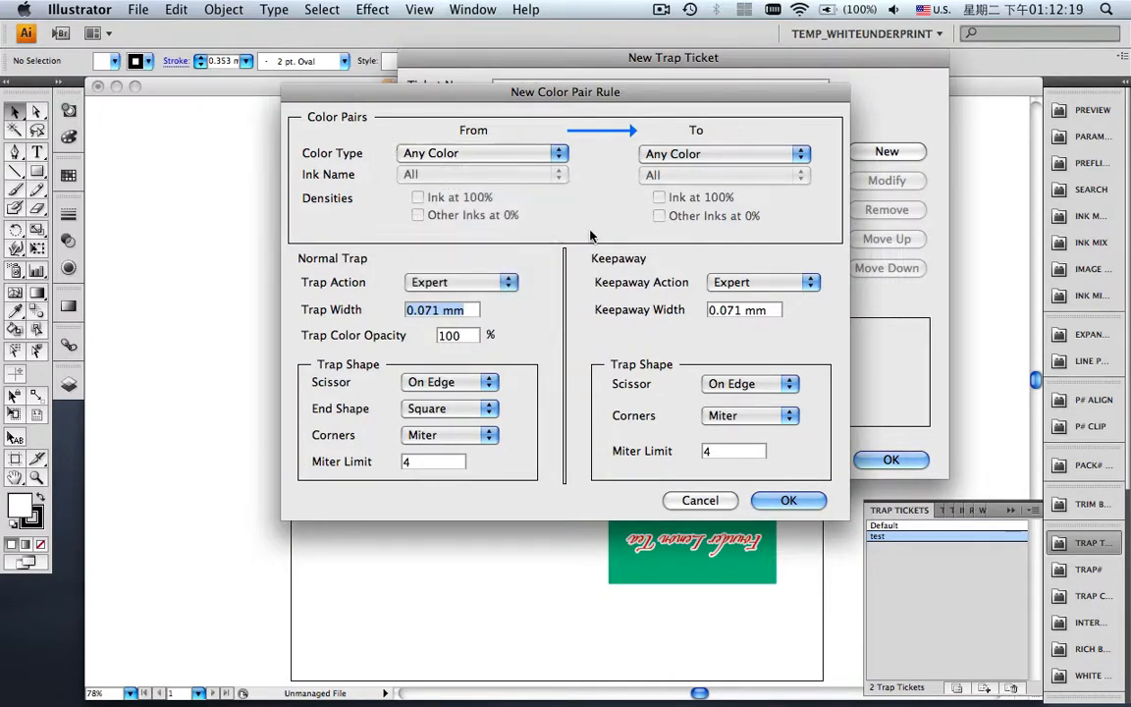
left_click(482, 282)
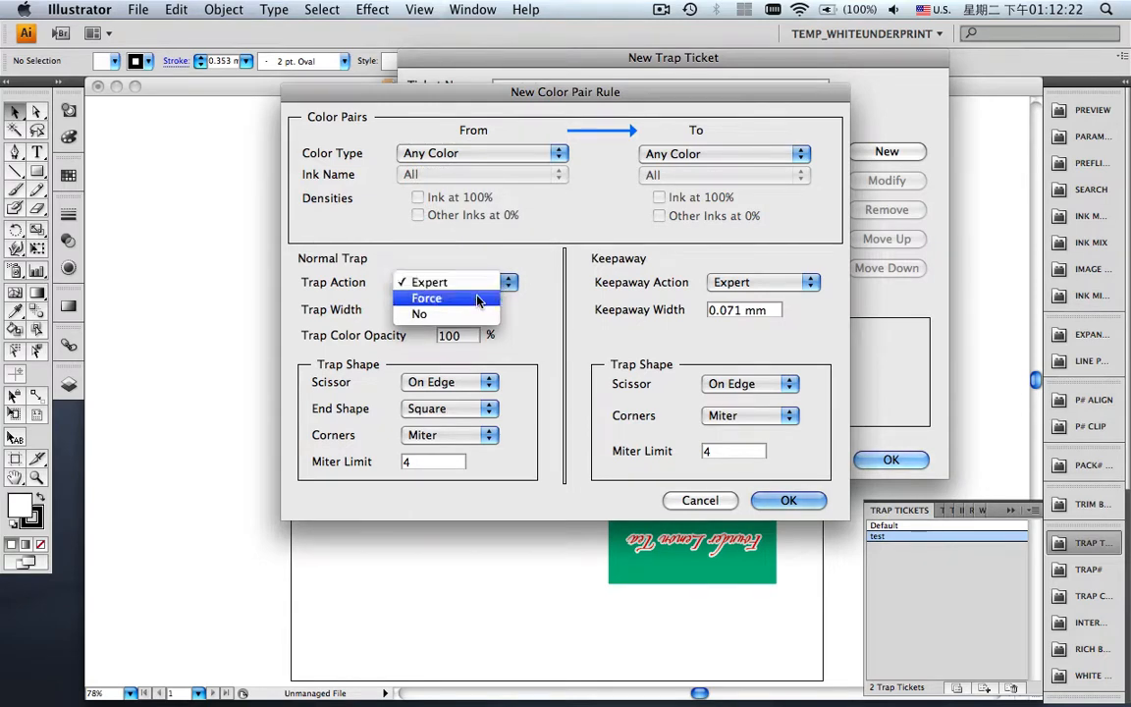
left_click(526, 313)
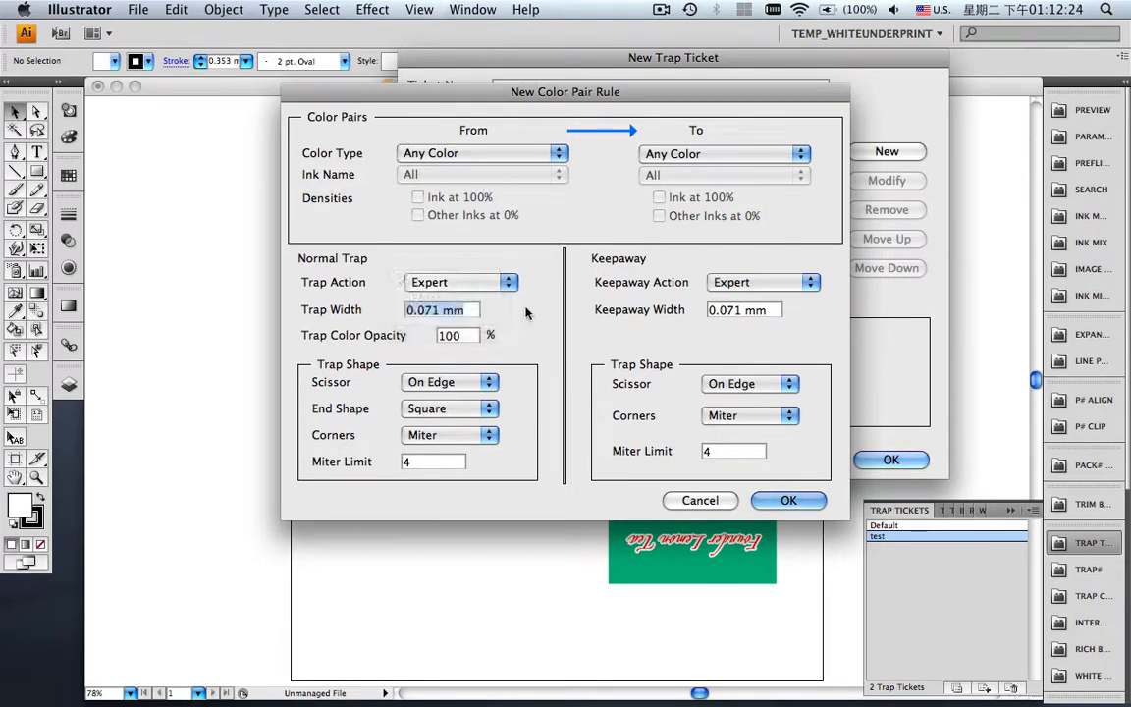
left_click(686, 503)
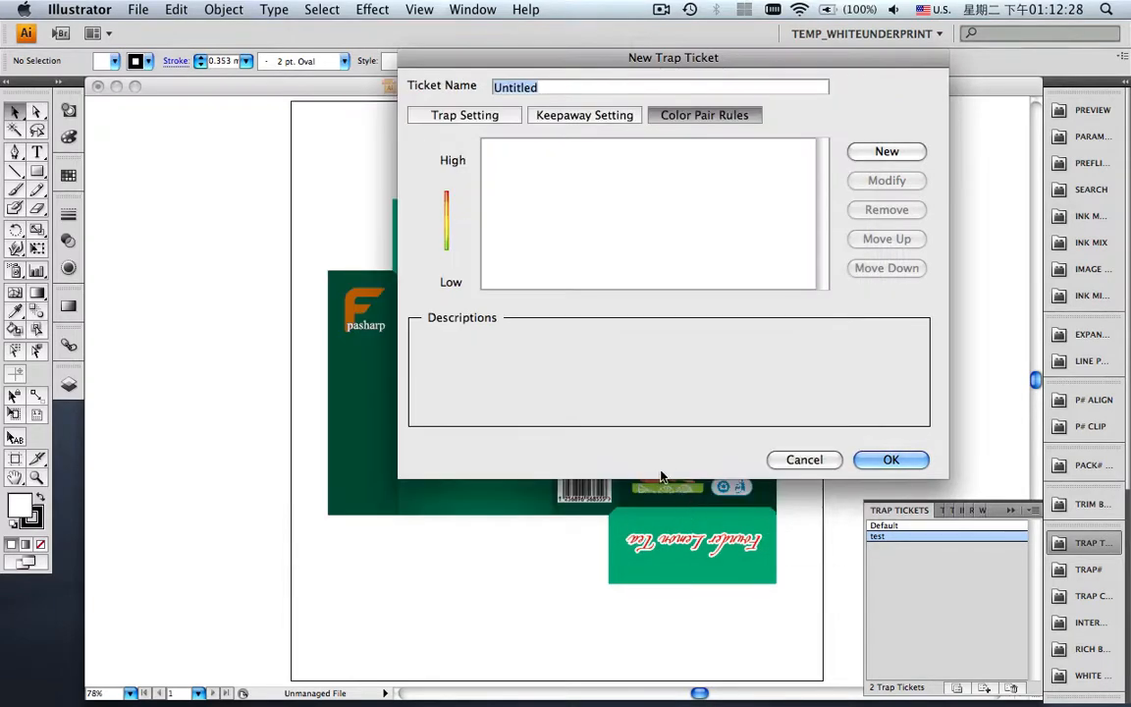
left_click(796, 462)
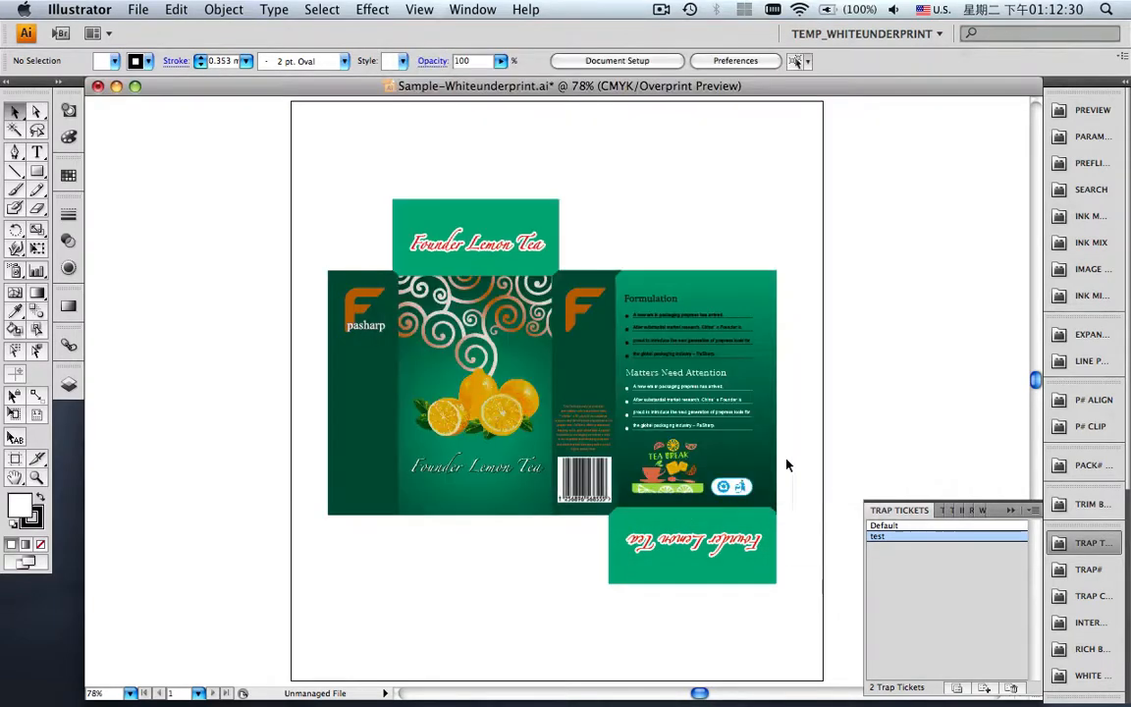
Run automatic trapping on all objects of the carton using the test trap ticket.
left_click(1009, 512)
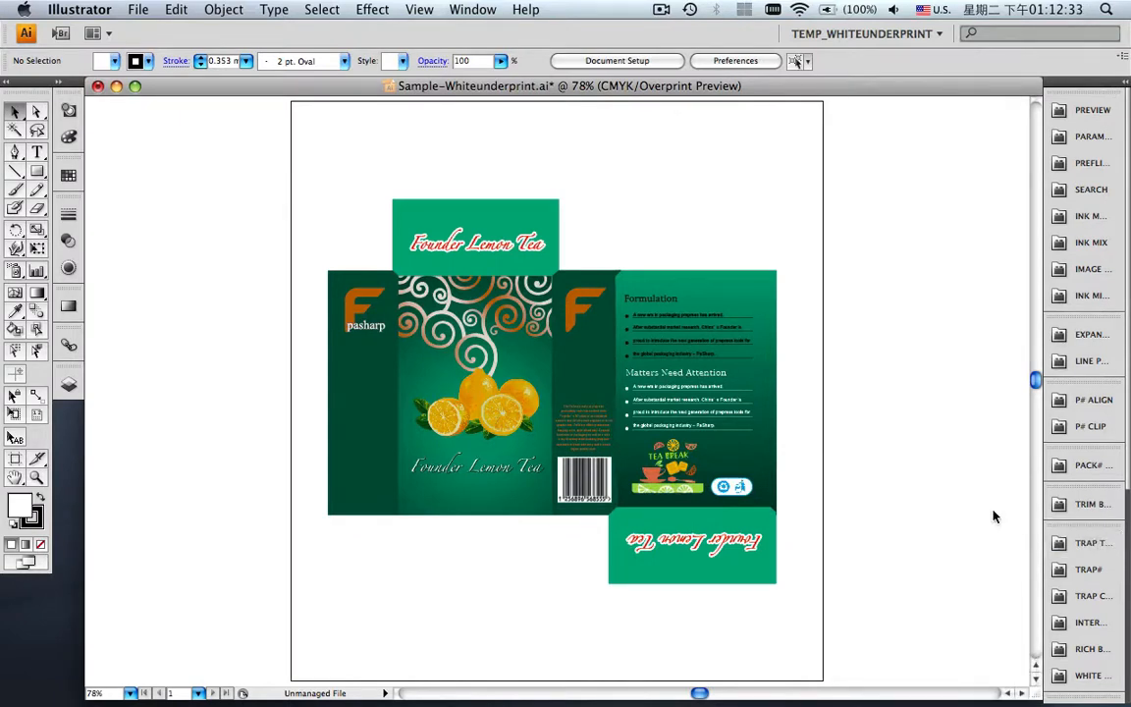
left_click(1090, 571)
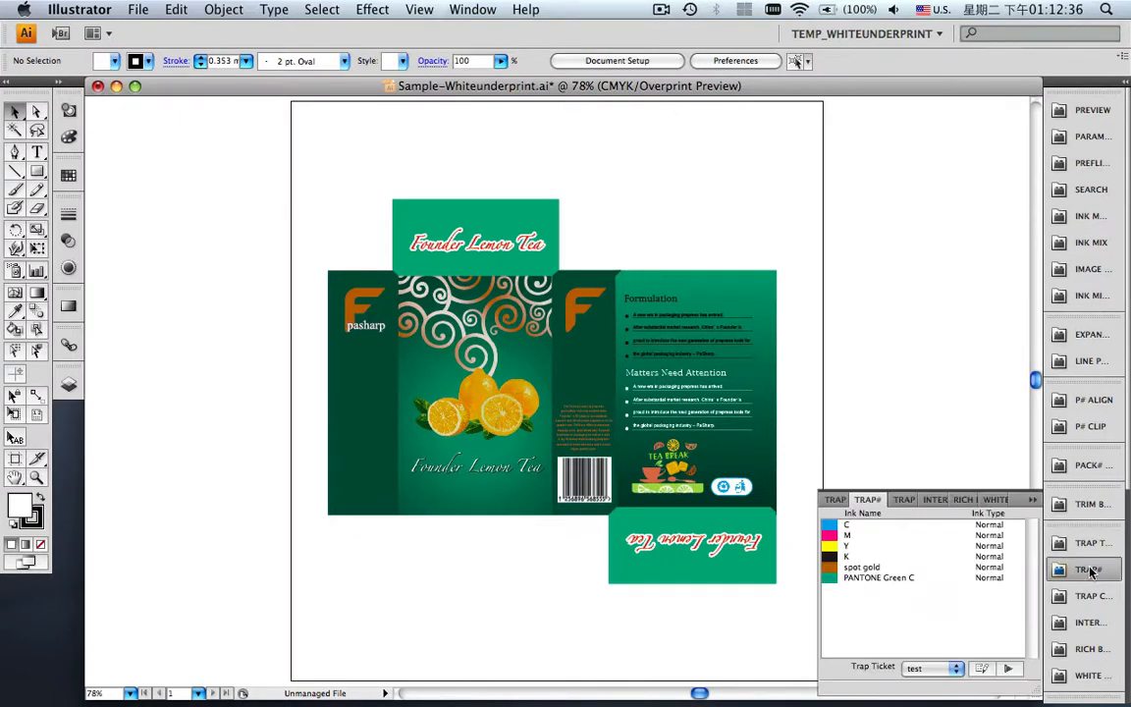
left_click(958, 669)
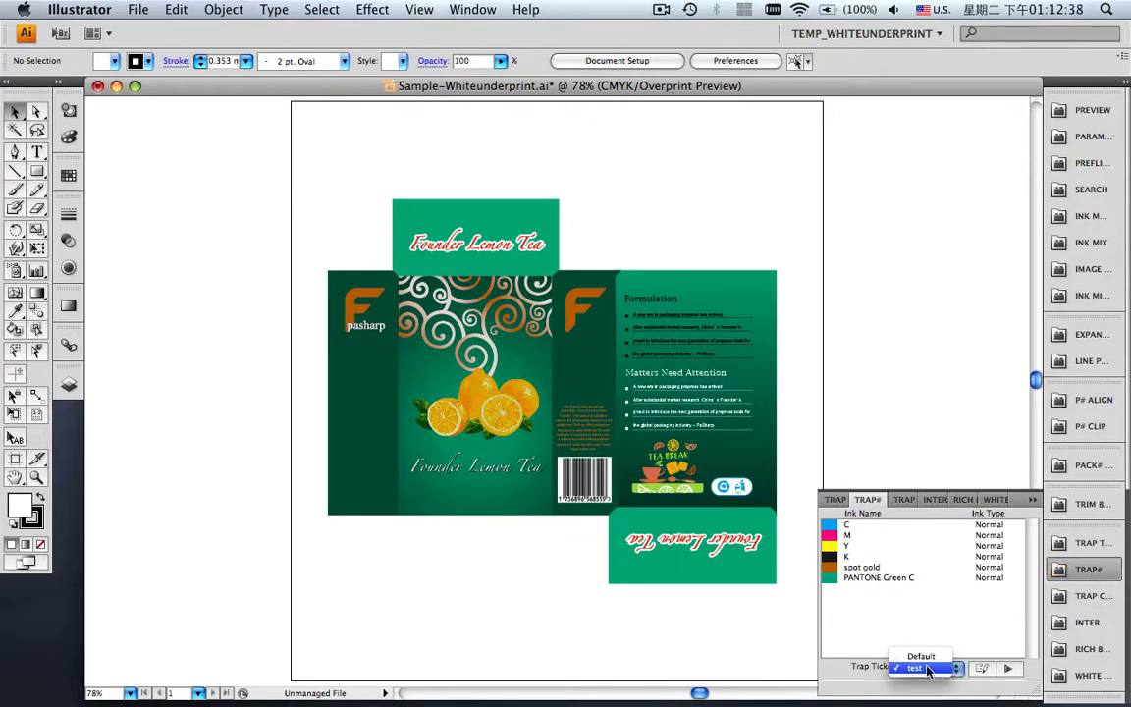
left_click(918, 669)
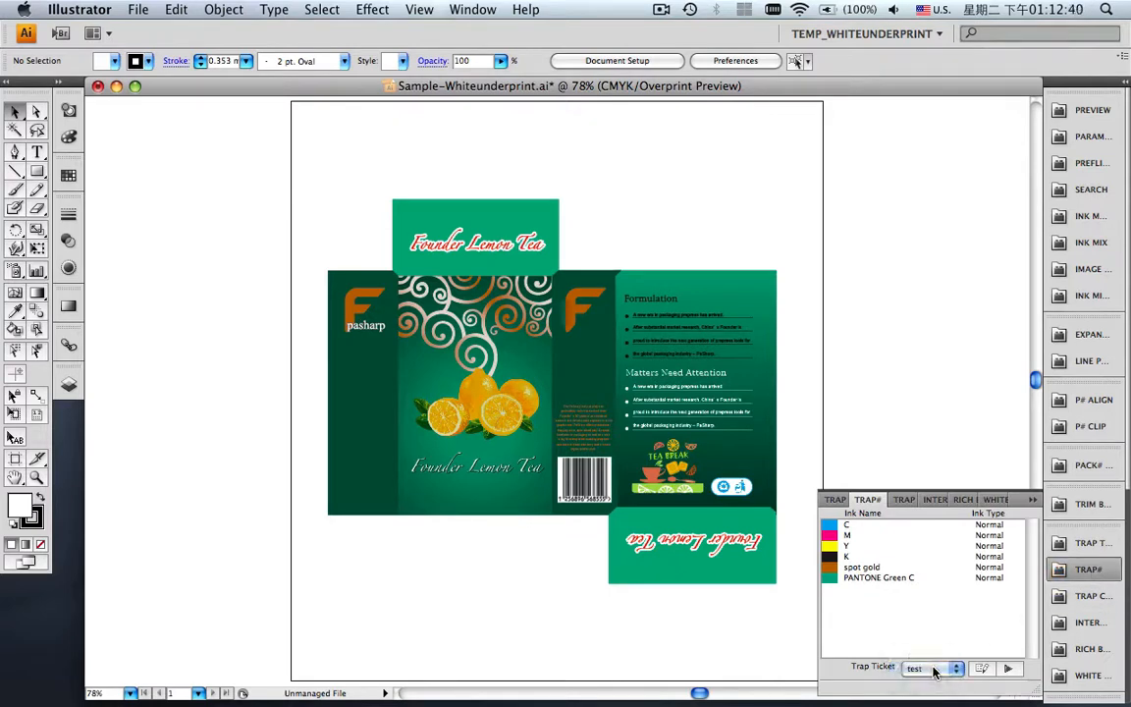
left_click(1018, 671)
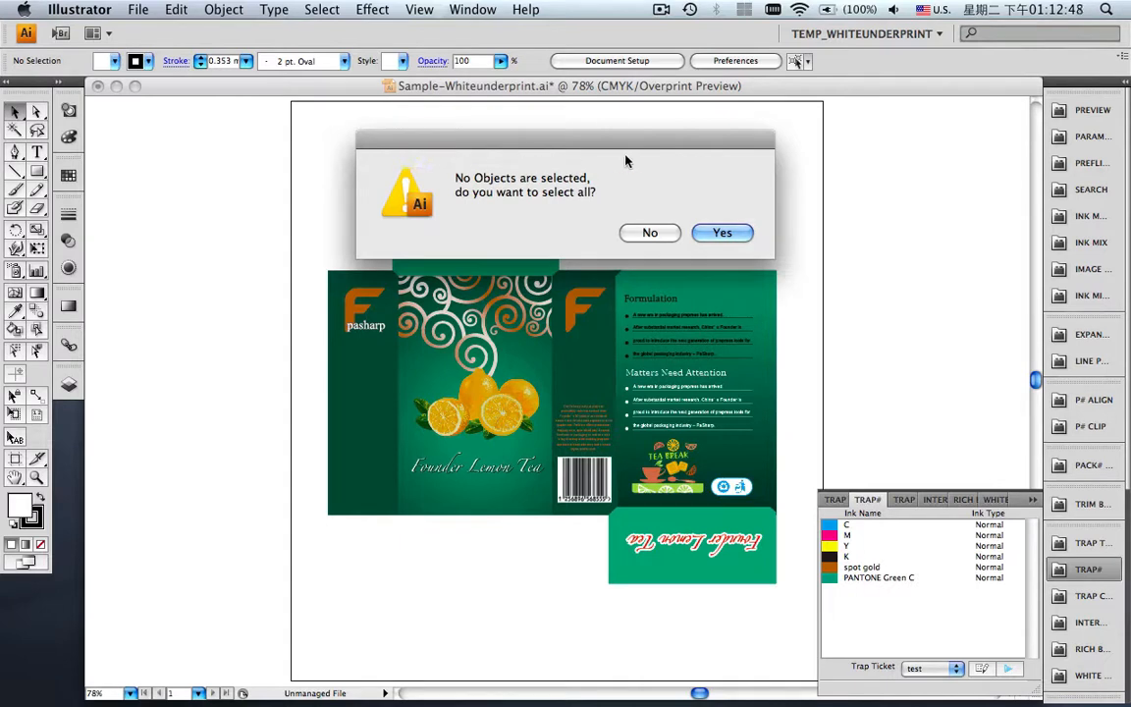
left_click(719, 233)
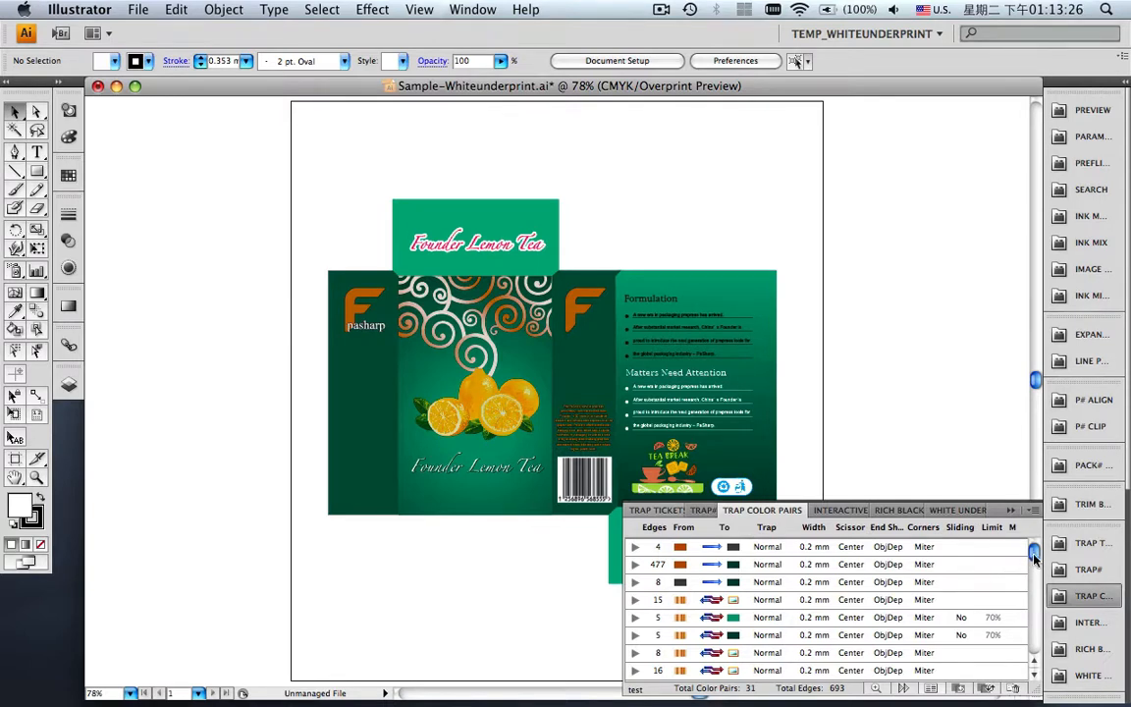
Review the generated trap color pairs and check the document's layer list for the trap layer.
left_click_drag(1035, 553, 1036, 653)
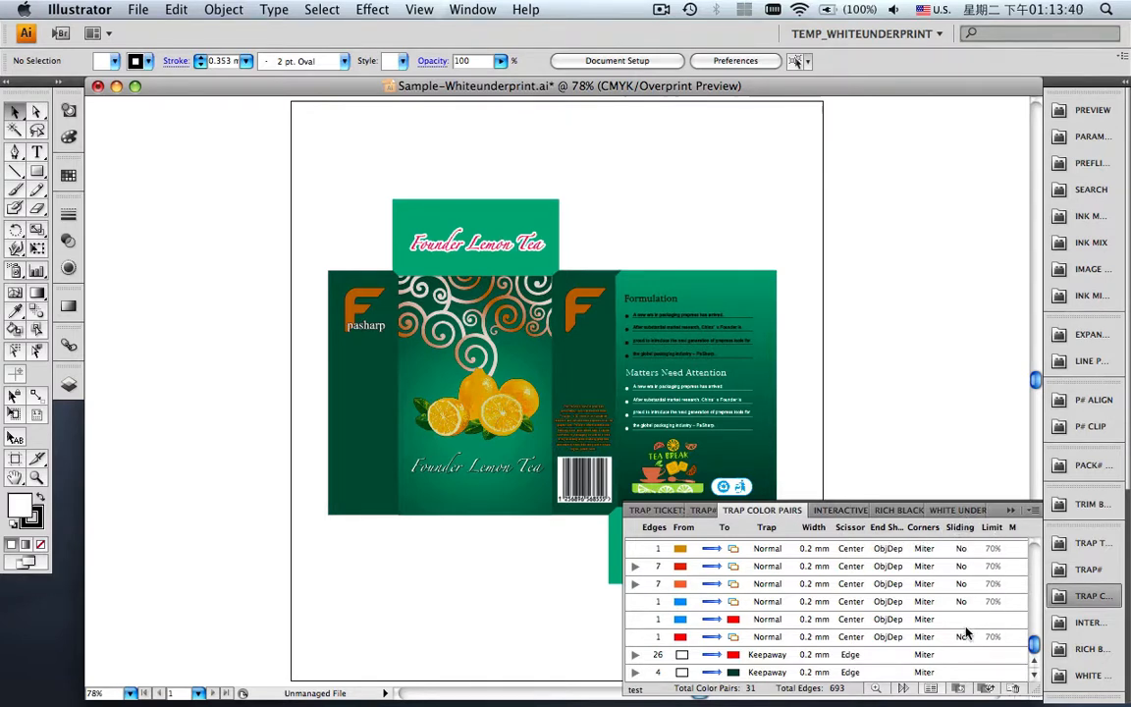
left_click(1010, 511)
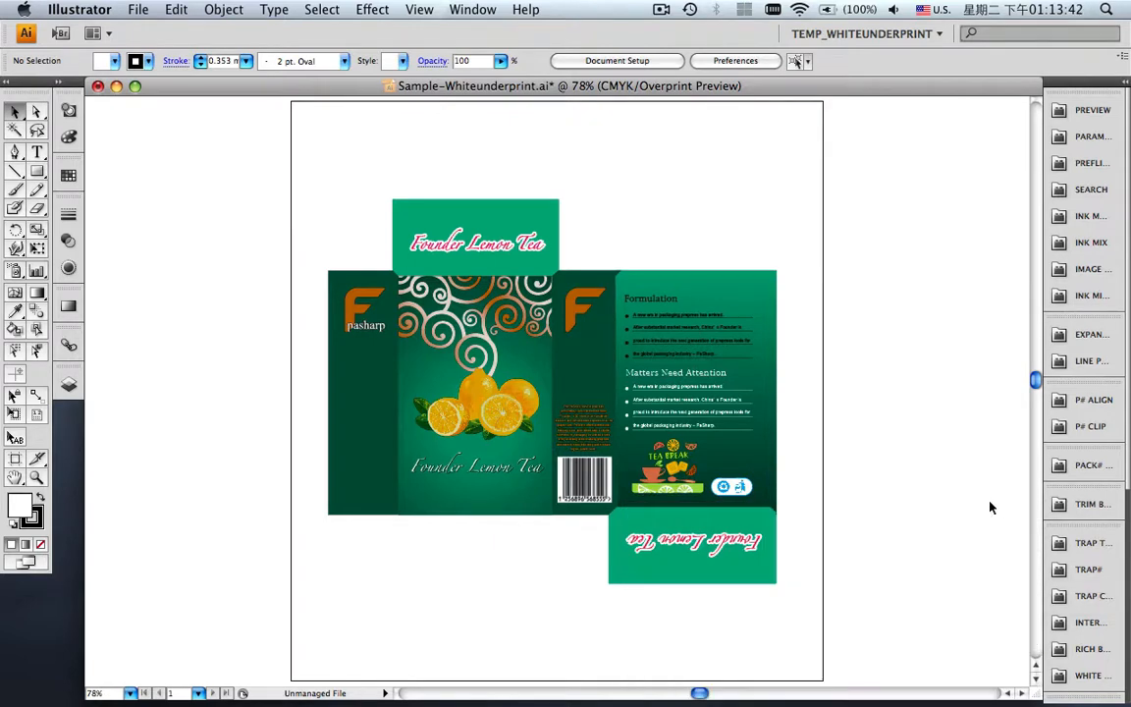
left_click(77, 385)
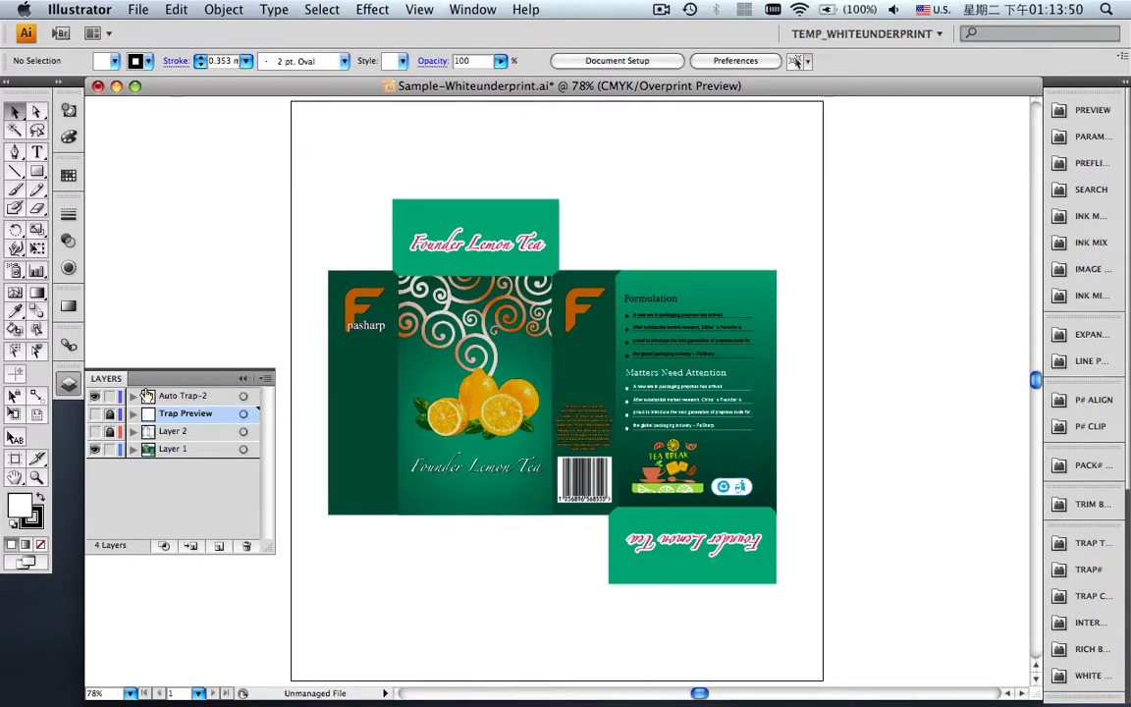
left_click(245, 380)
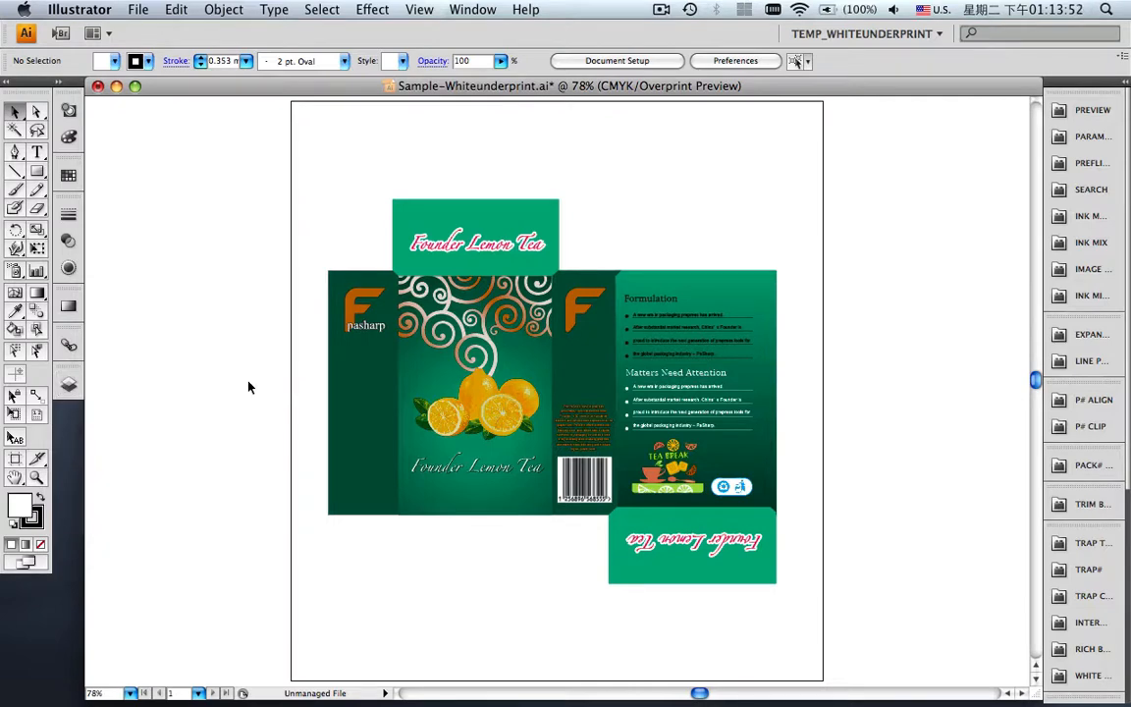
Turn on Trap Preview and move its floating settings clear of the carton artwork.
left_click(416, 10)
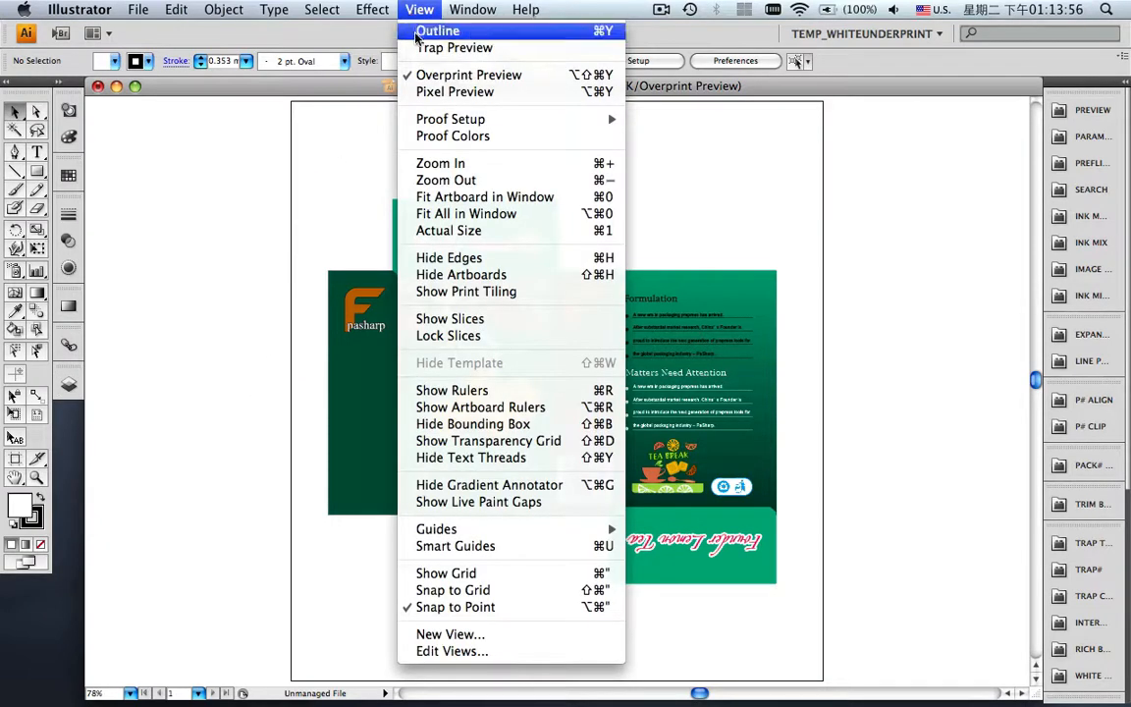
left_click(422, 48)
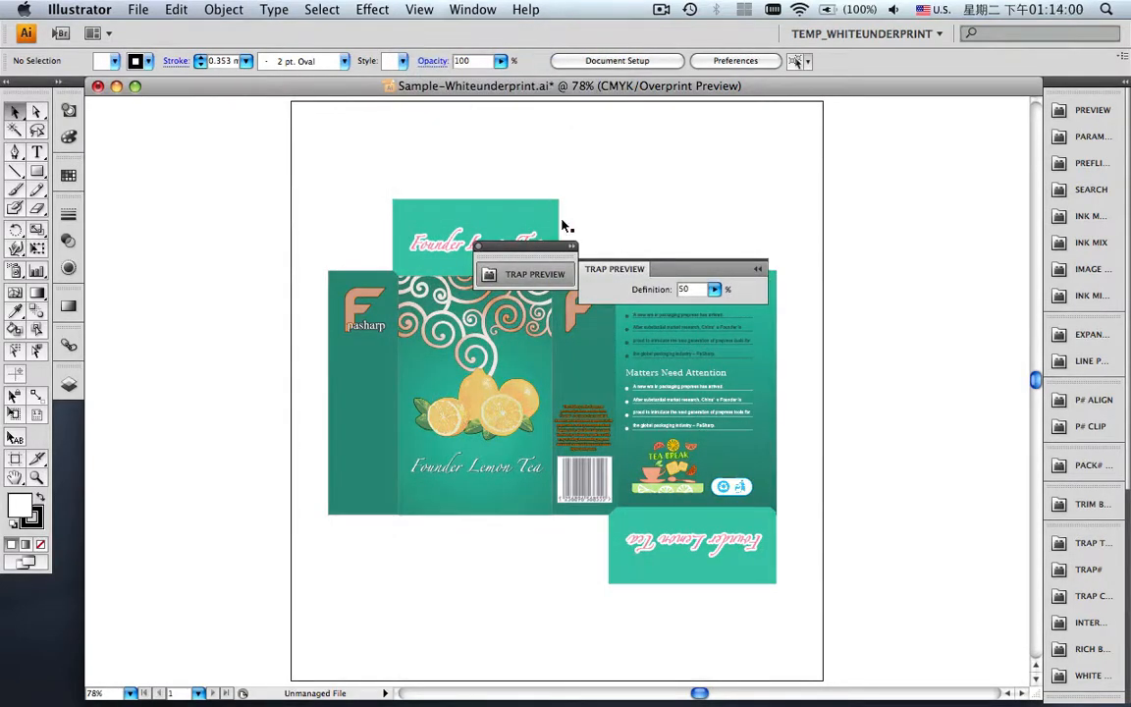
left_click_drag(541, 255, 226, 156)
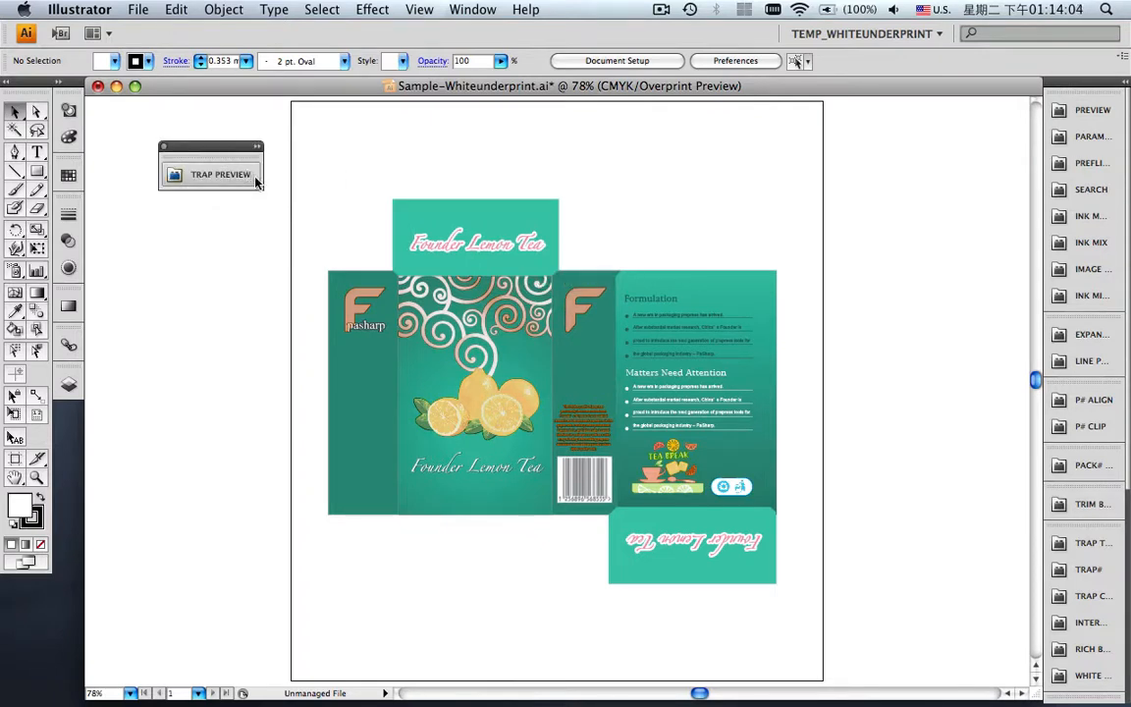
Inspect the traps along the lower edge of the light green citrus-slice band in the Tea Break artwork.
left_click(37, 476)
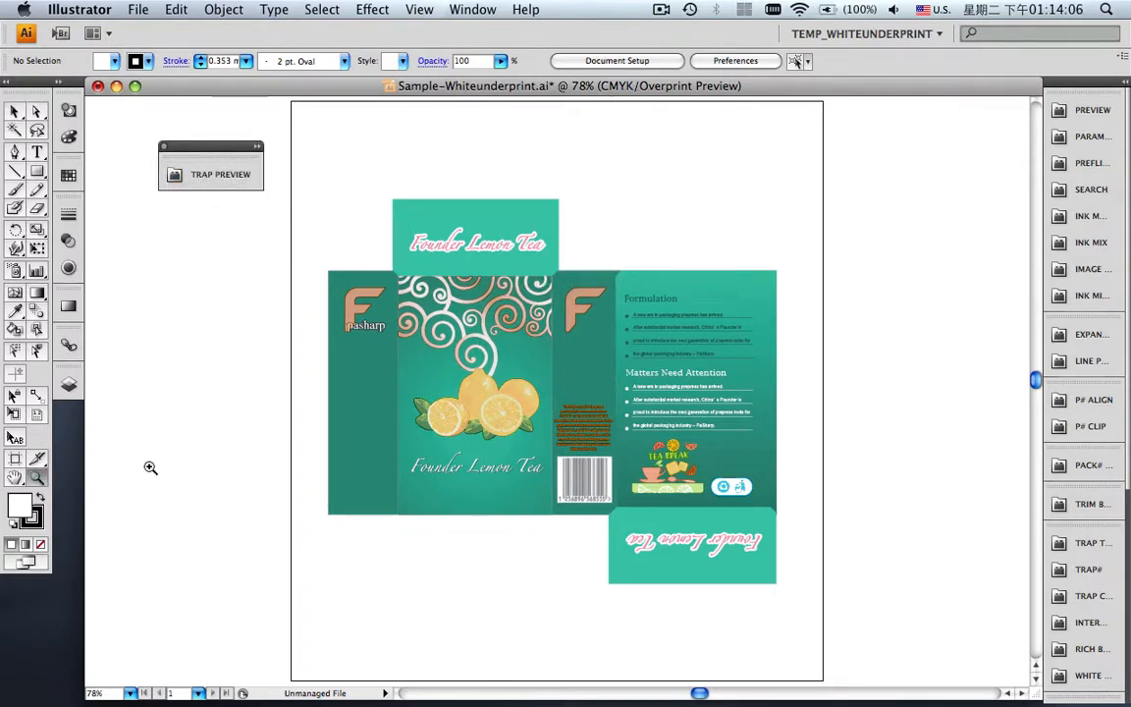
left_click_drag(637, 488, 668, 504)
left_click_drag(823, 336, 494, 364)
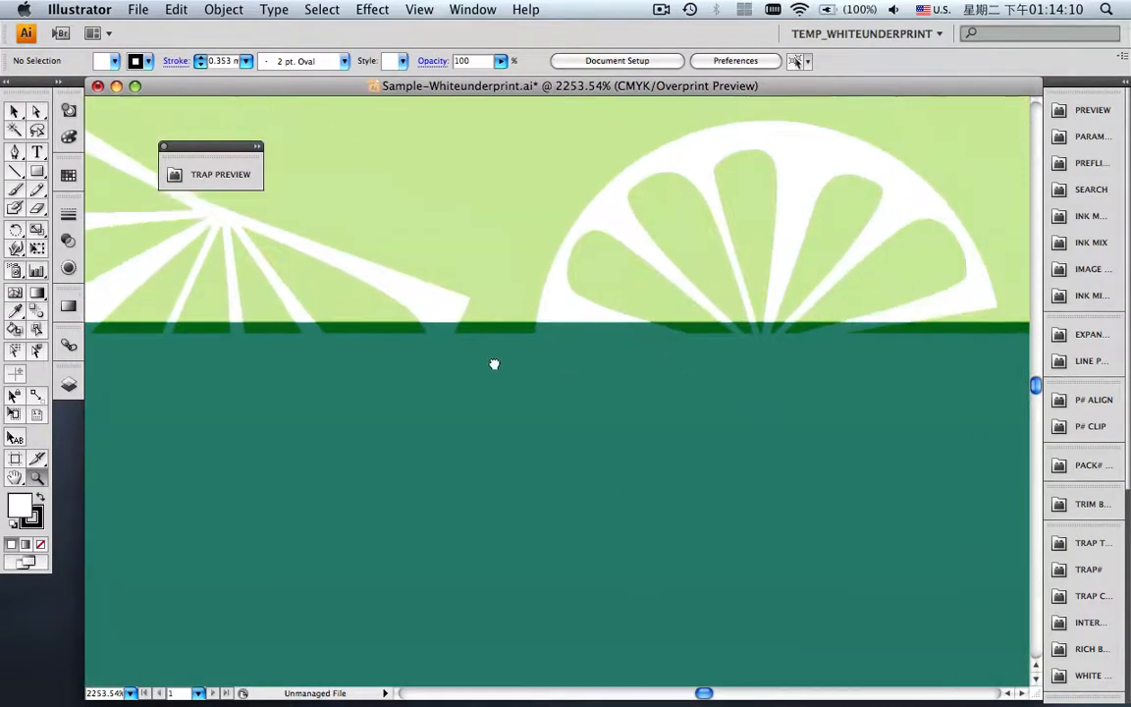
left_click_drag(903, 373, 402, 377)
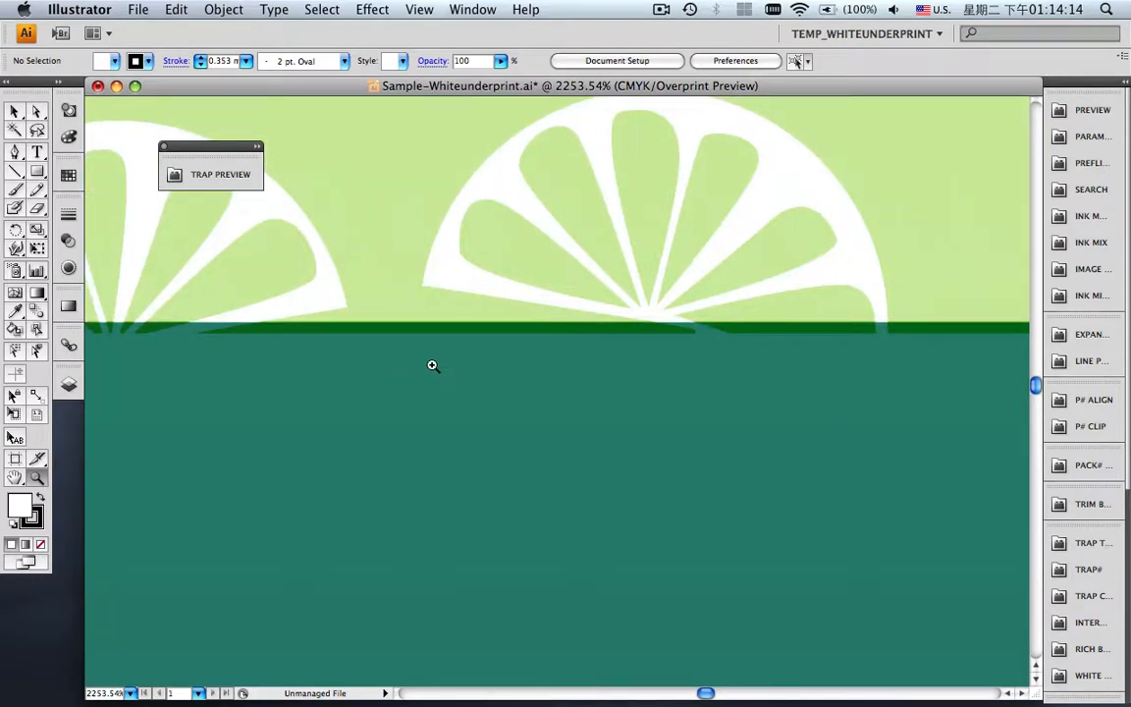
left_click(518, 260, "alt")
left_click(517, 261, "alt")
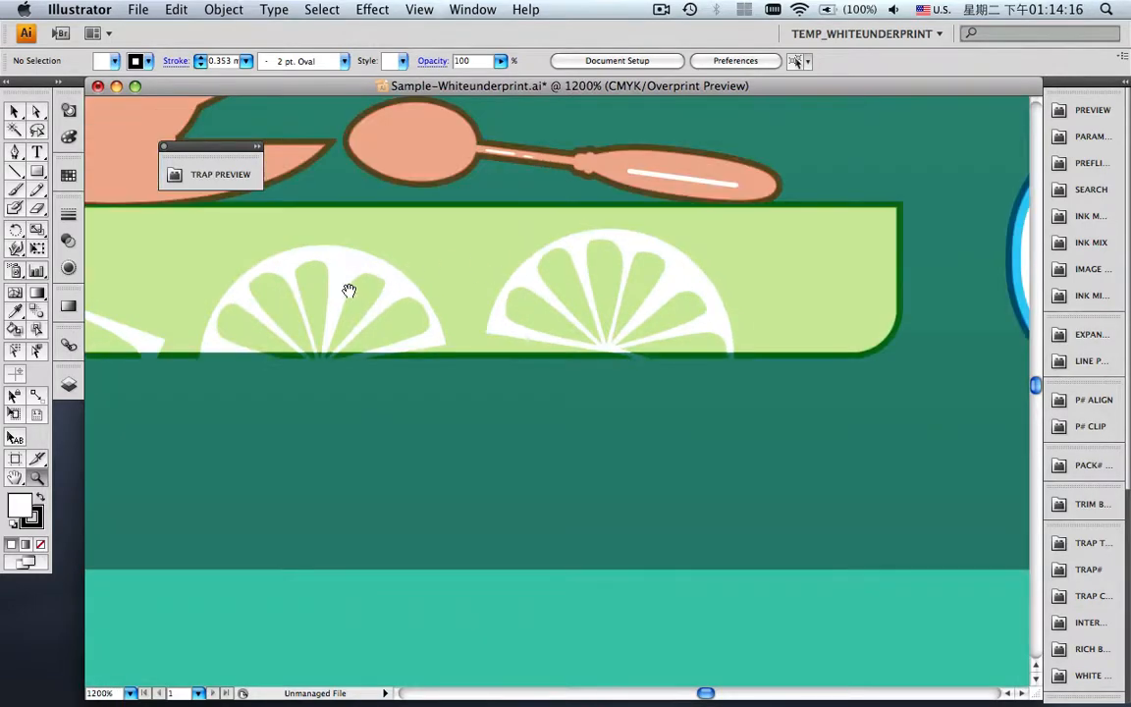
Inspect the traps around the saucer and spoon above the green band, and return to the full artboard.
left_click_drag(349, 293, 593, 403)
left_click_drag(251, 267, 393, 296)
left_click_drag(756, 446, 439, 450)
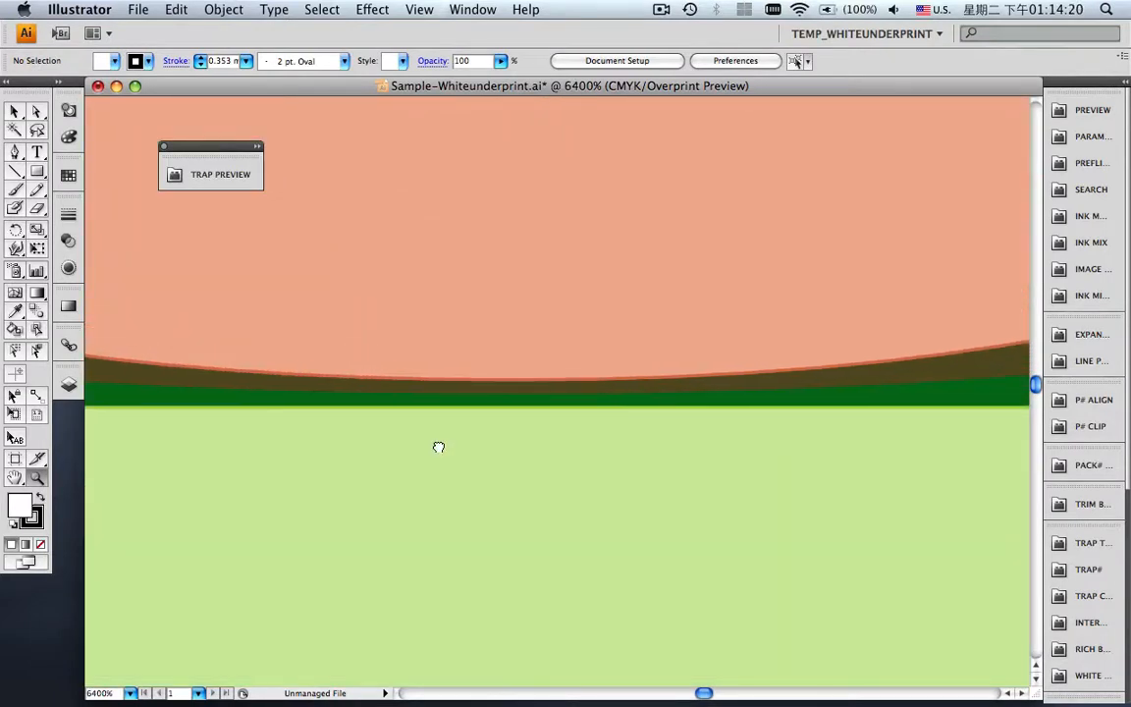
left_click_drag(866, 434, 478, 433)
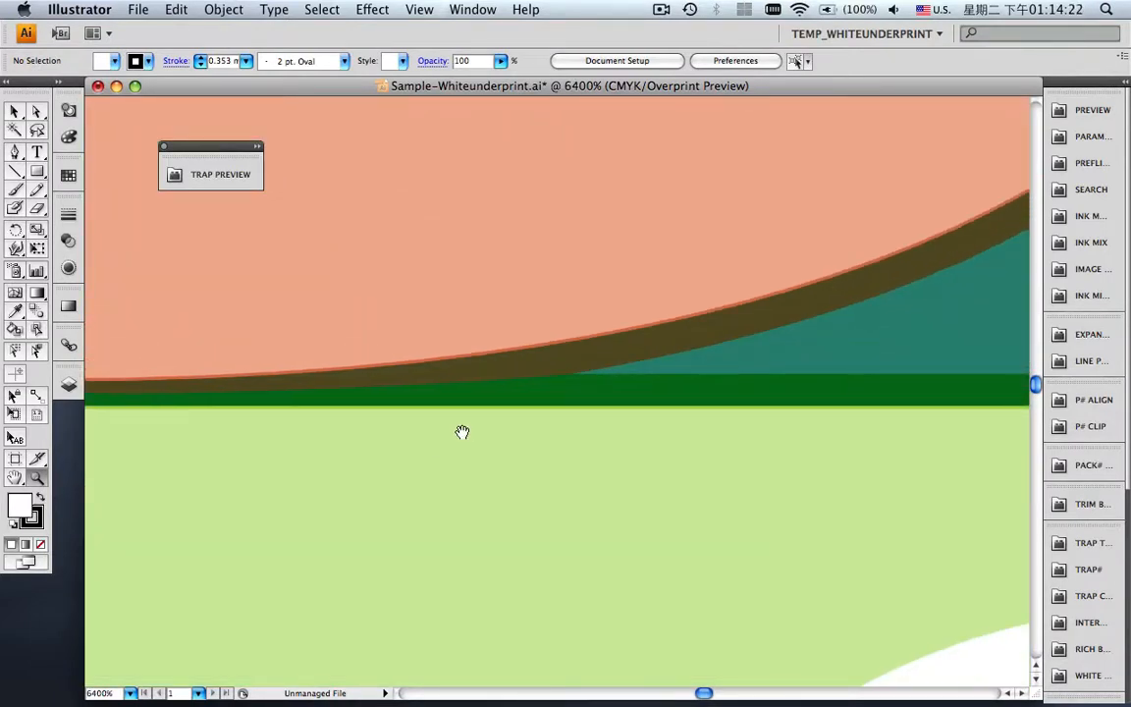
left_click(664, 364, "alt")
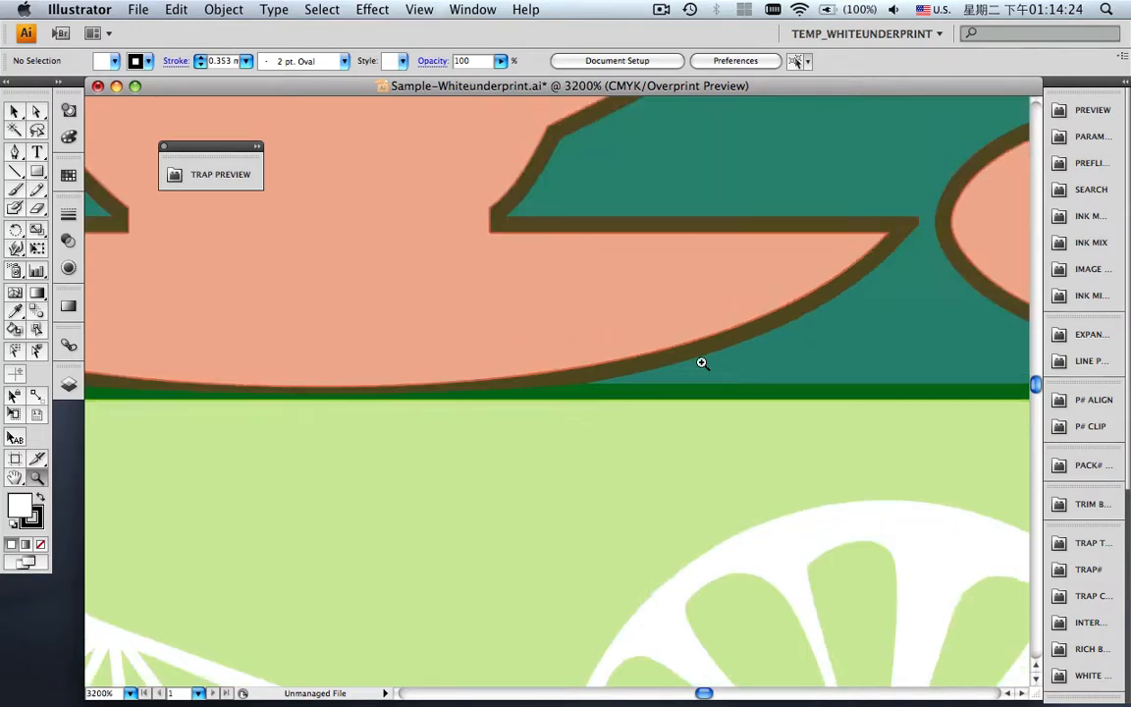
left_click_drag(939, 384, 291, 386)
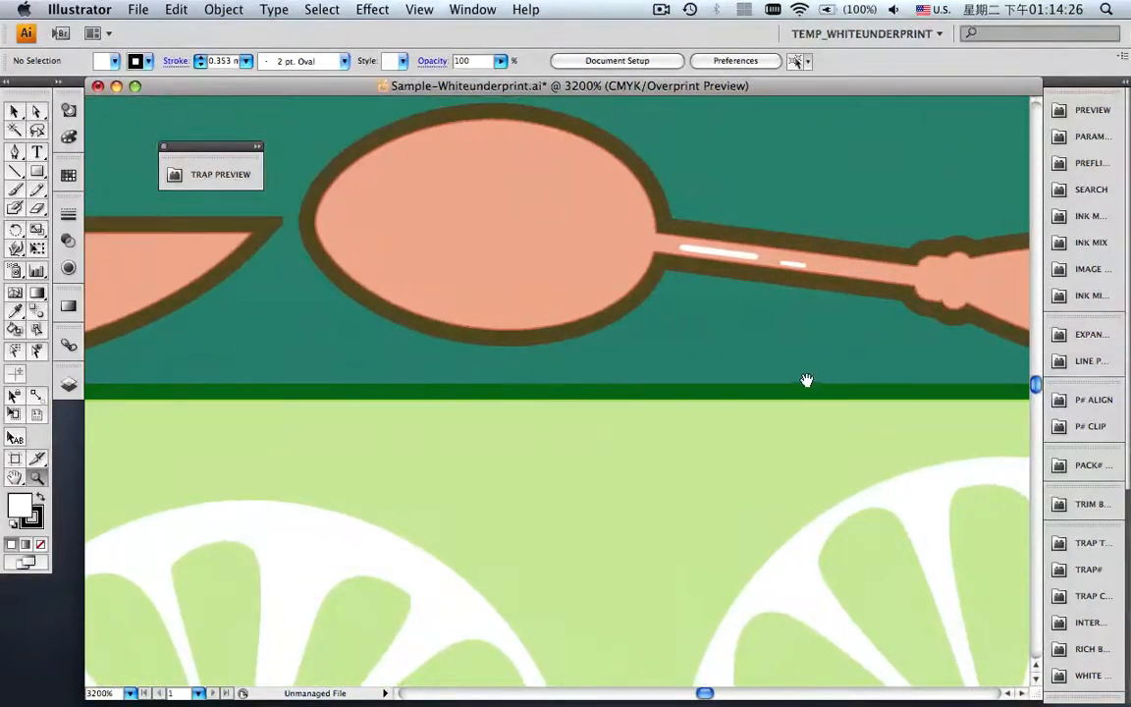
left_click_drag(806, 384, 407, 378)
left_click_drag(798, 356, 1031, 418)
mouse_move(538, 424)
left_mouse_down()
mouse_move(722, 426)
mouse_move(724, 415)
left_mouse_up()
key("super+0")
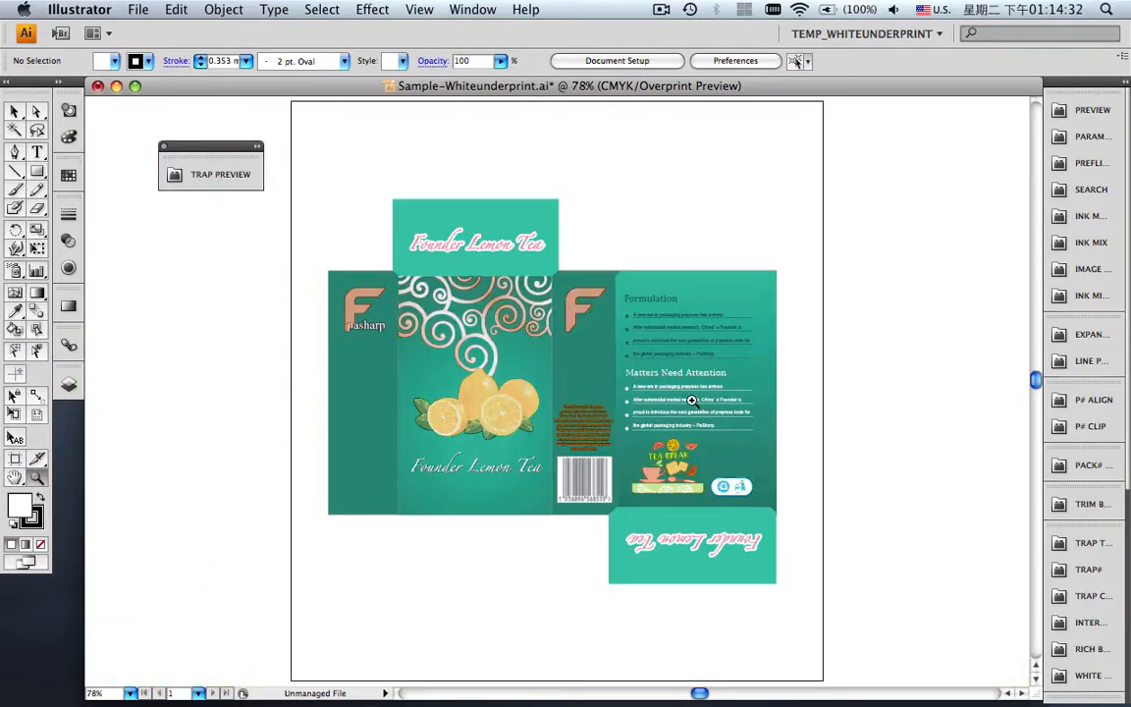
Inspect the traps around the pasharp lettering and the orange F logo, and return to the full artboard.
left_click_drag(340, 316, 372, 336)
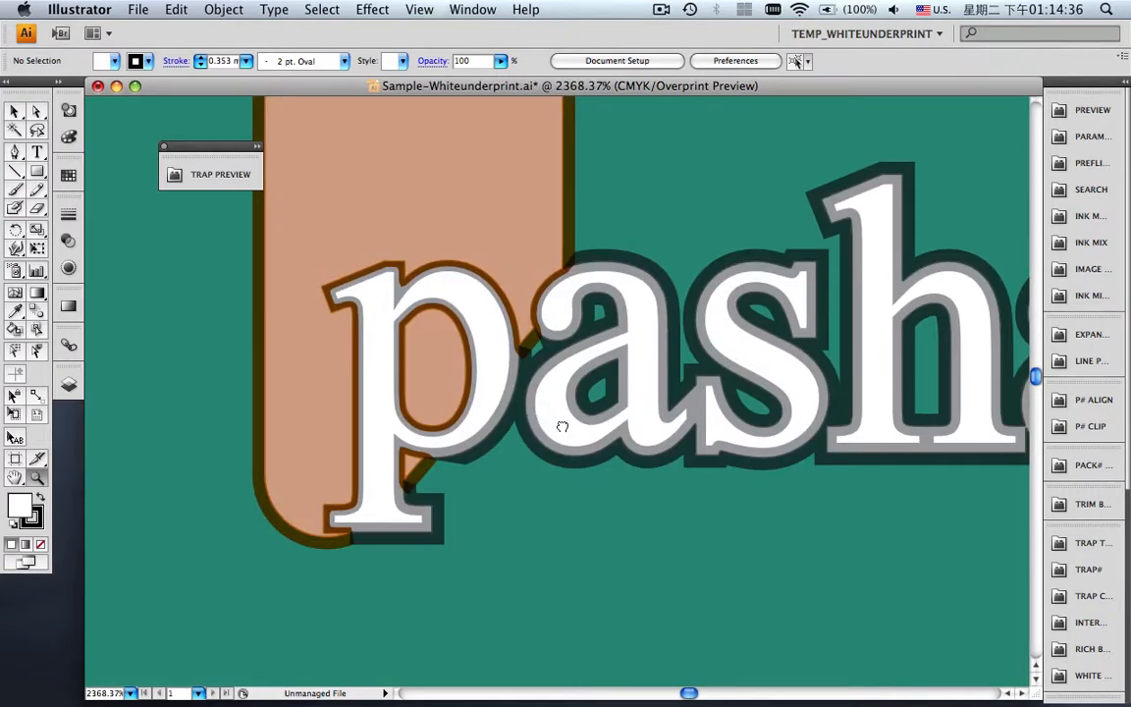
left_click_drag(562, 426, 501, 426)
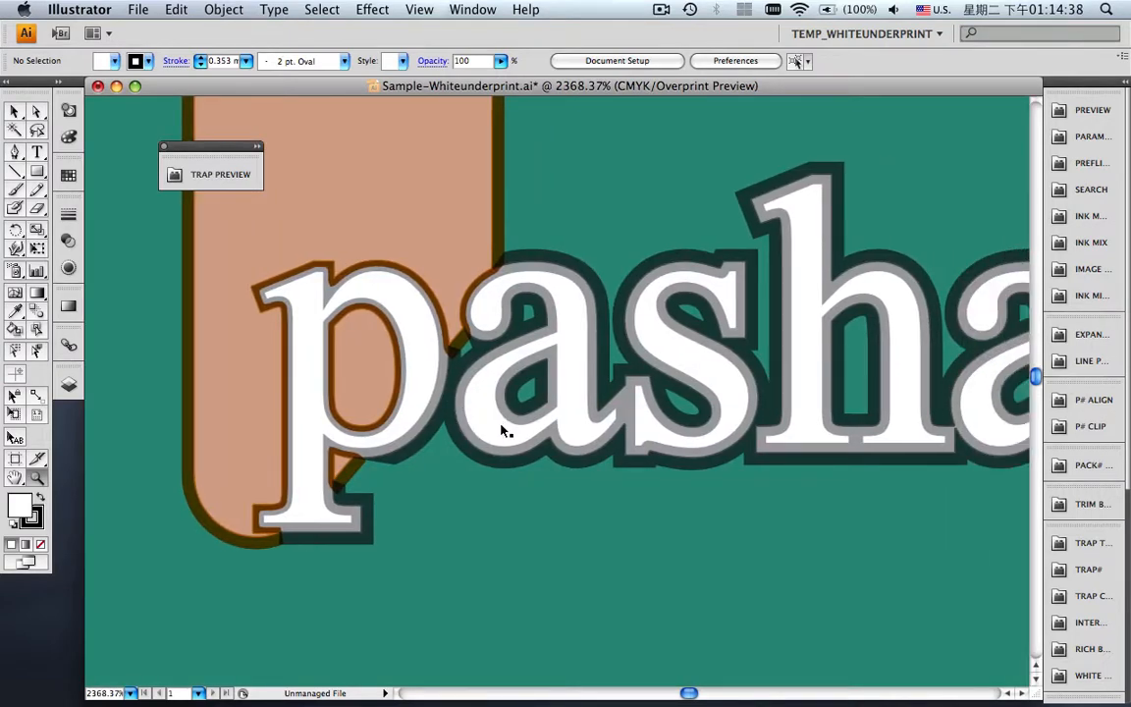
key("super+0")
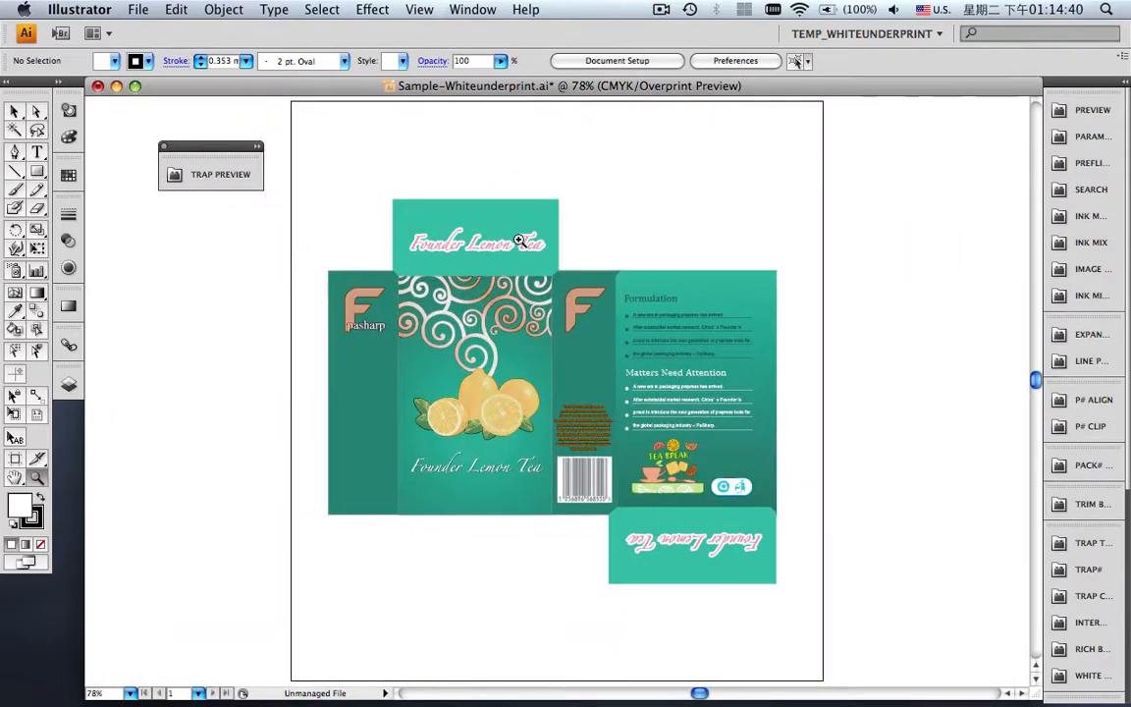
Inspect the keepaway on the word Tea in the upper flap's title, and return to the full artboard.
left_click_drag(515, 231, 546, 251)
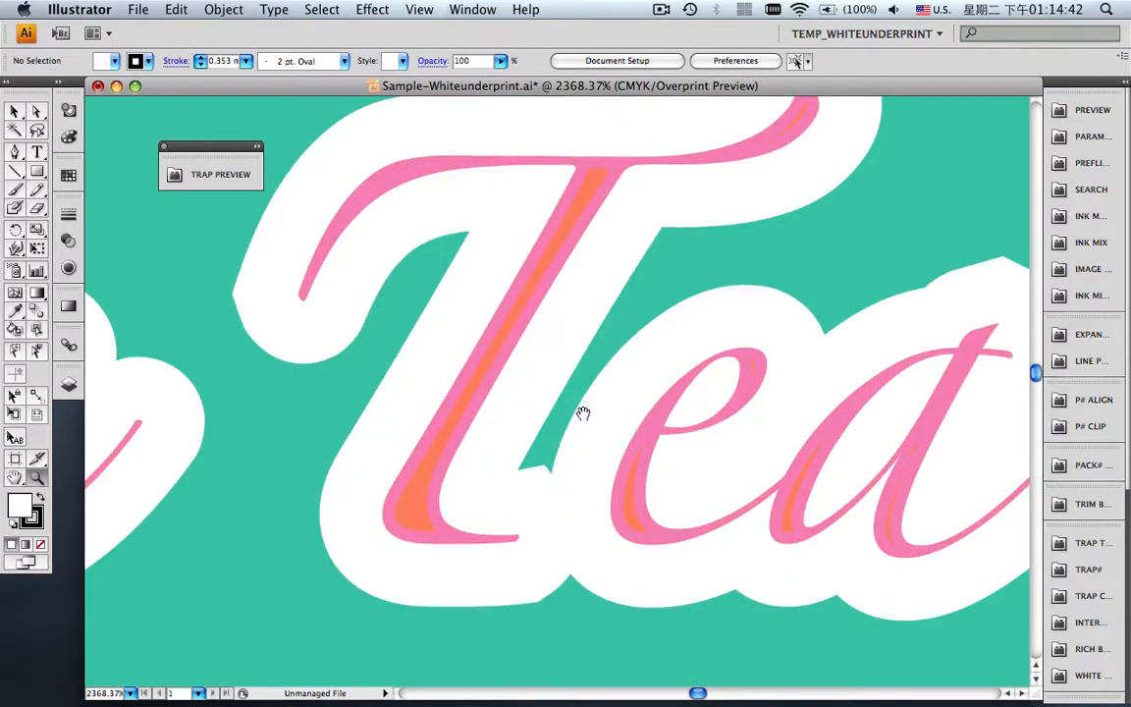
left_click_drag(581, 412, 575, 437)
left_click_drag(745, 448, 575, 447)
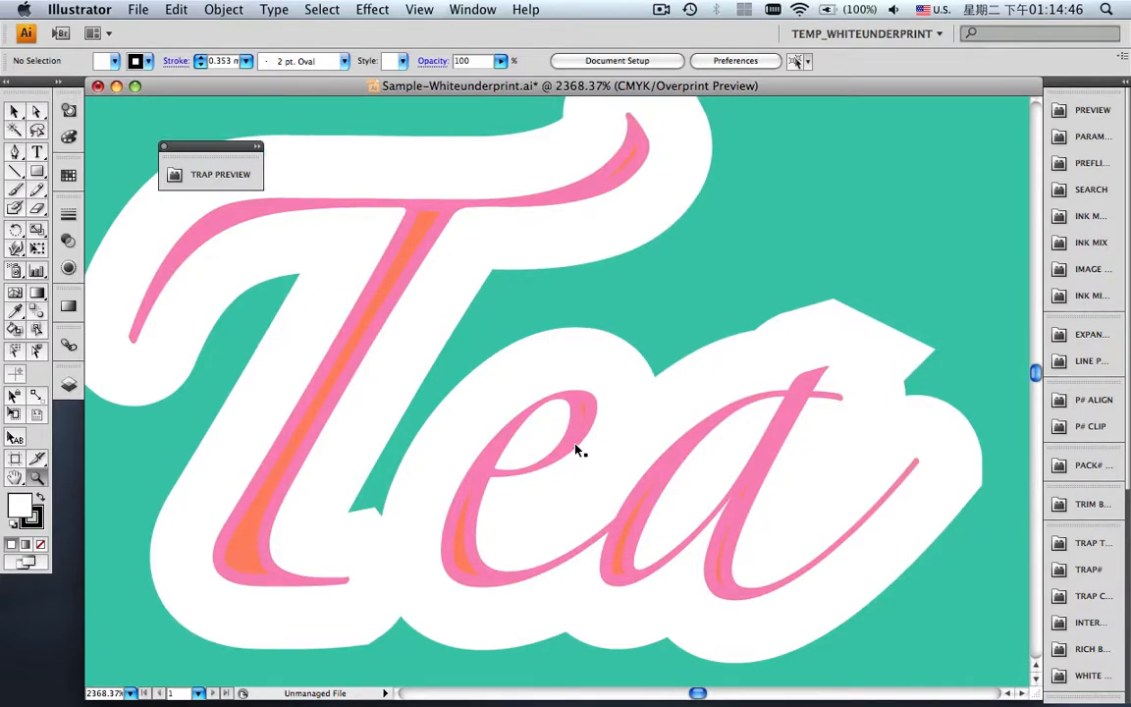
key("super+0")
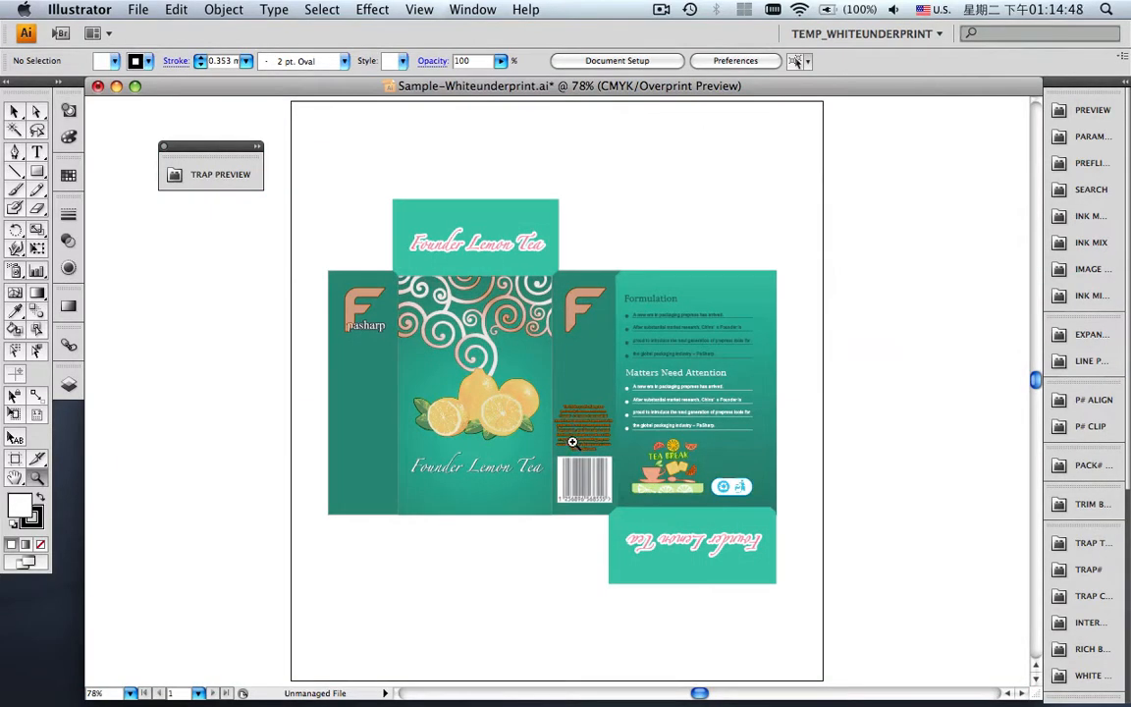
Focus on the swirls and lemons, and hide the Trap Preview layer and Layer 1 to isolate the Auto Trap-2 layer.
left_click_drag(426, 308, 548, 425)
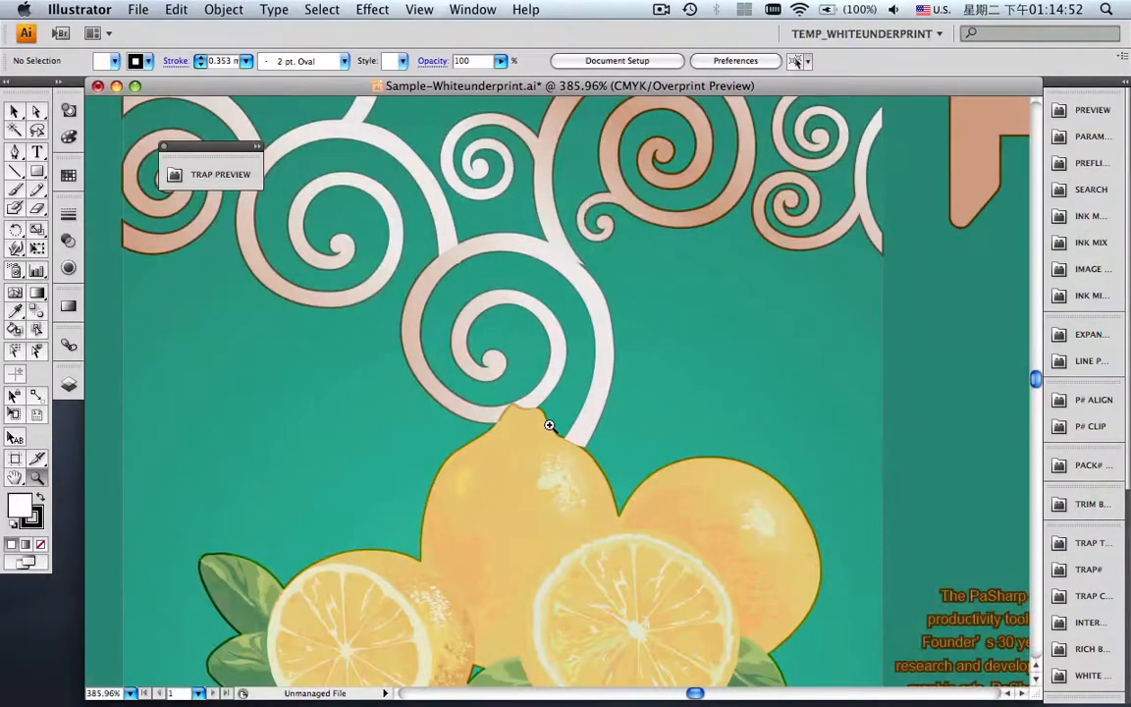
left_click(70, 385)
left_click(94, 414)
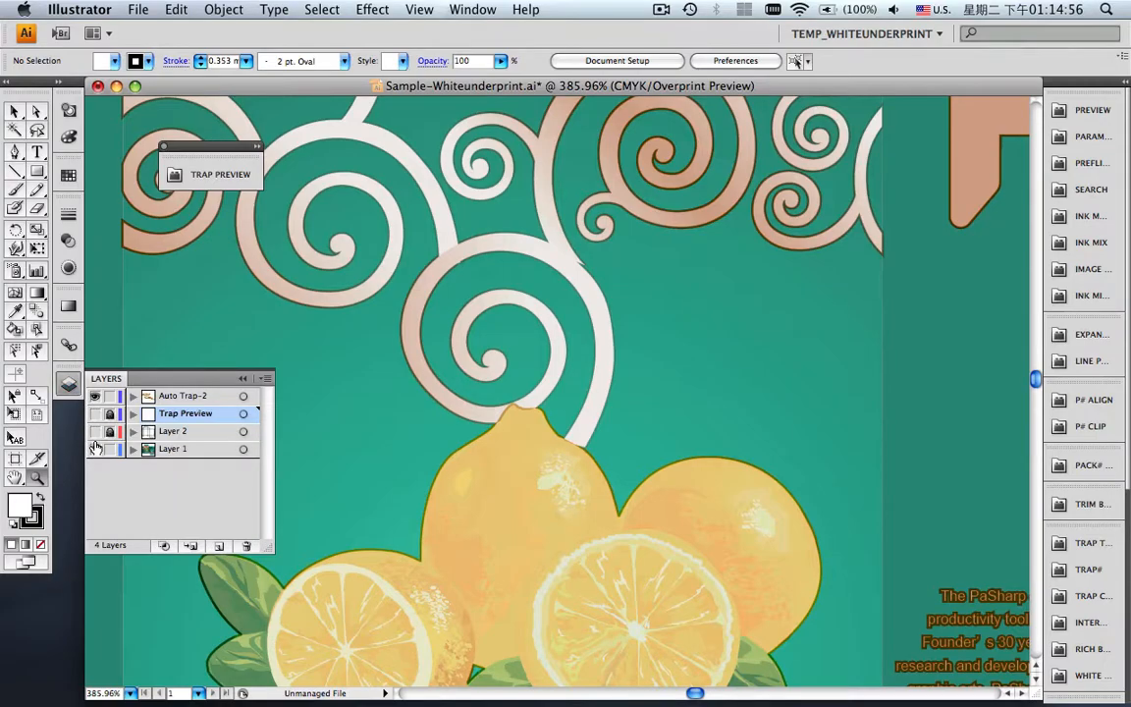
left_click(95, 449)
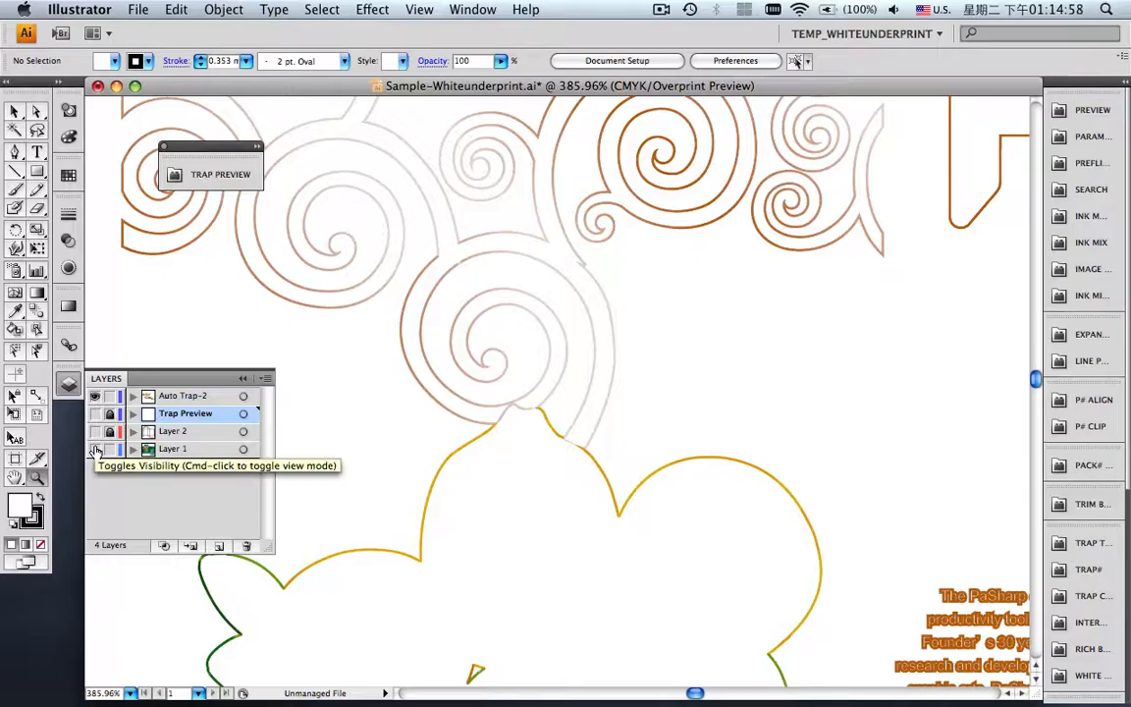
Examine the isolated trap outlines around the swirls, lemons and leaves.
left_click(15, 111)
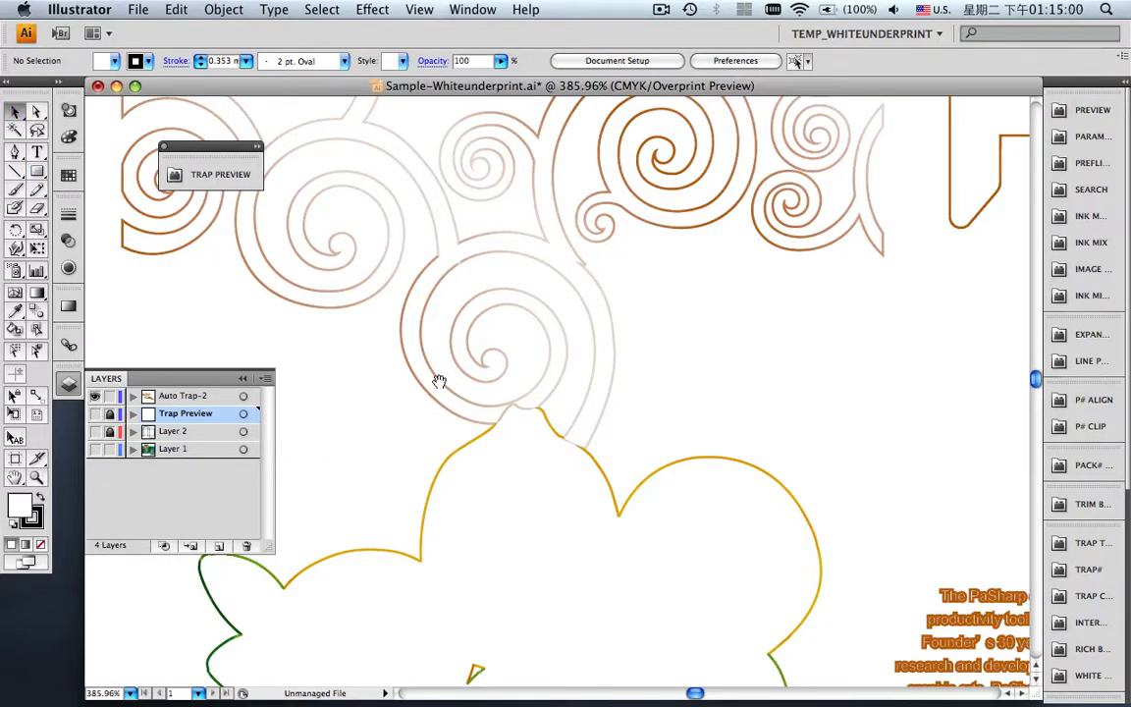
left_click_drag(439, 381, 586, 386)
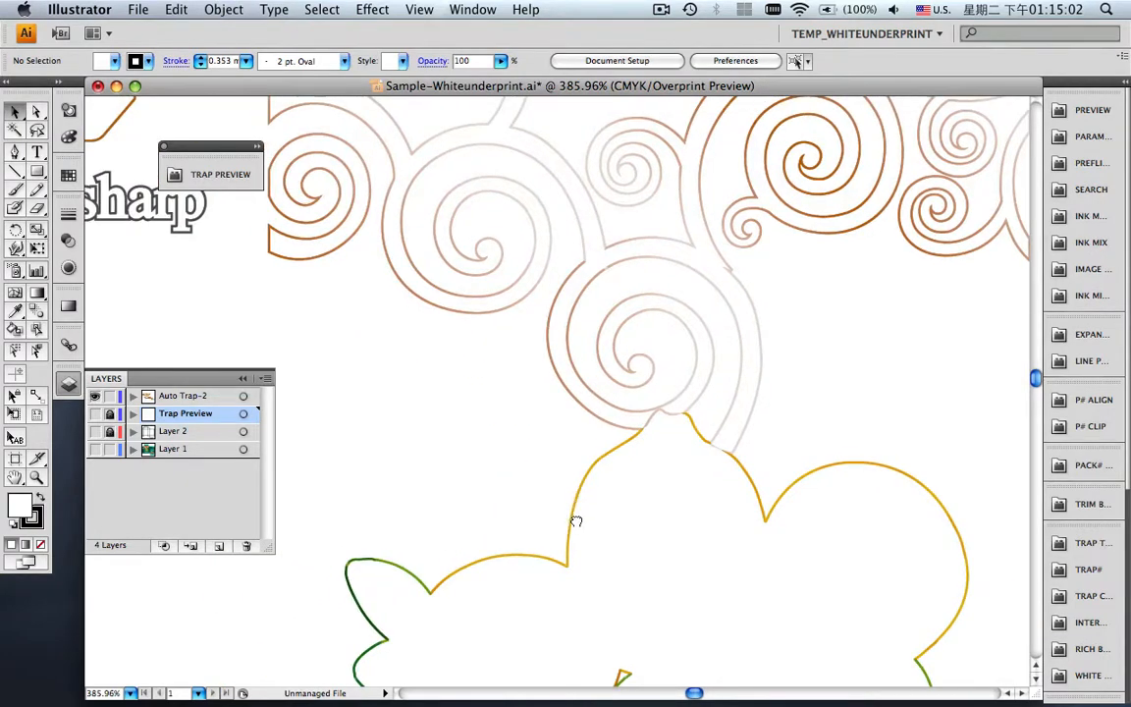
scroll(577, 522, "down", 5)
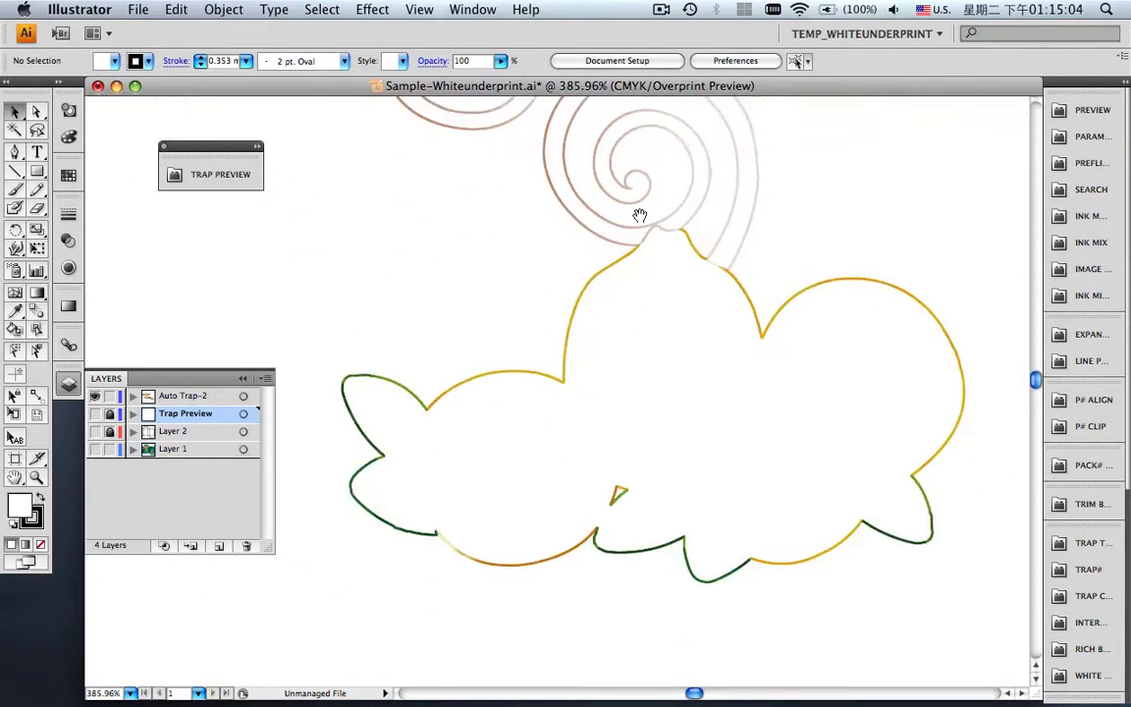
scroll(639, 215, "up", 7)
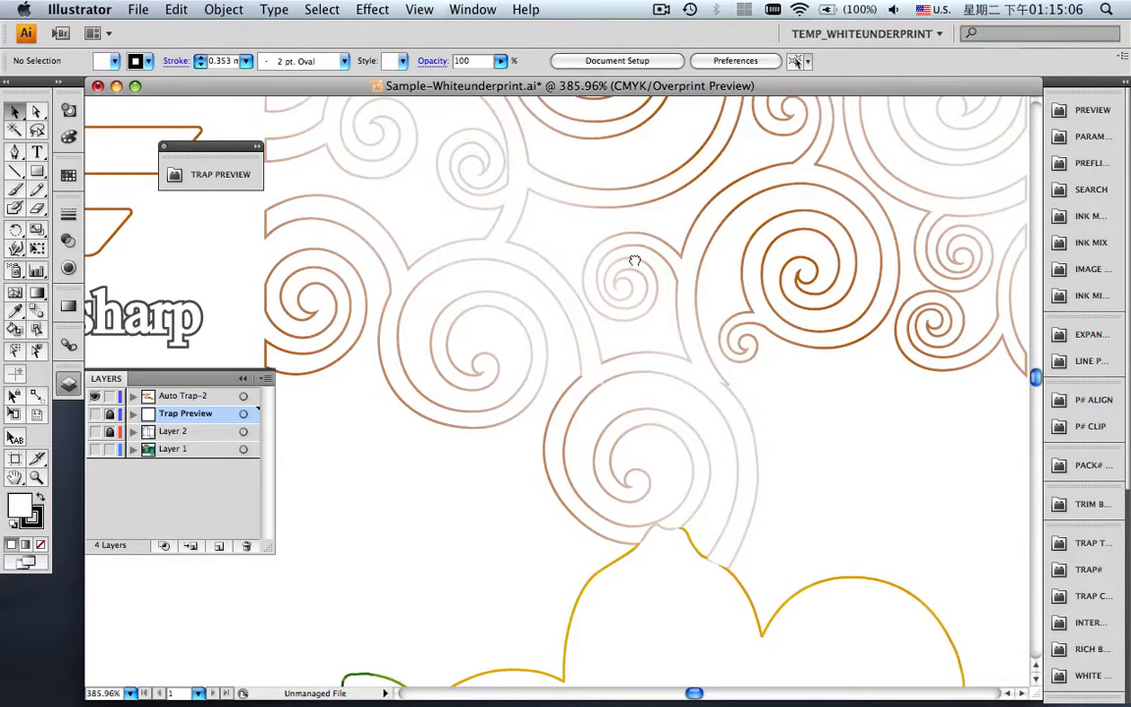
Inspect the isolated traps in the upper swirls, make Layer 1 visible again, and return to the full artboard.
left_click_drag(635, 260, 635, 432)
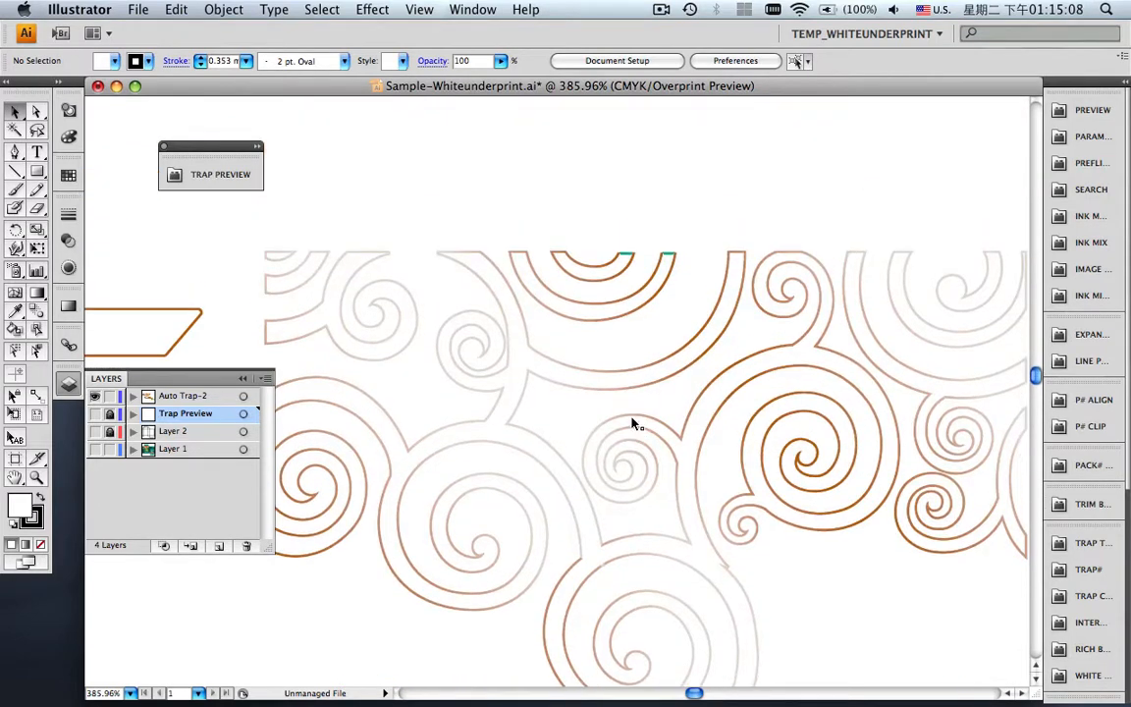
left_click(95, 450)
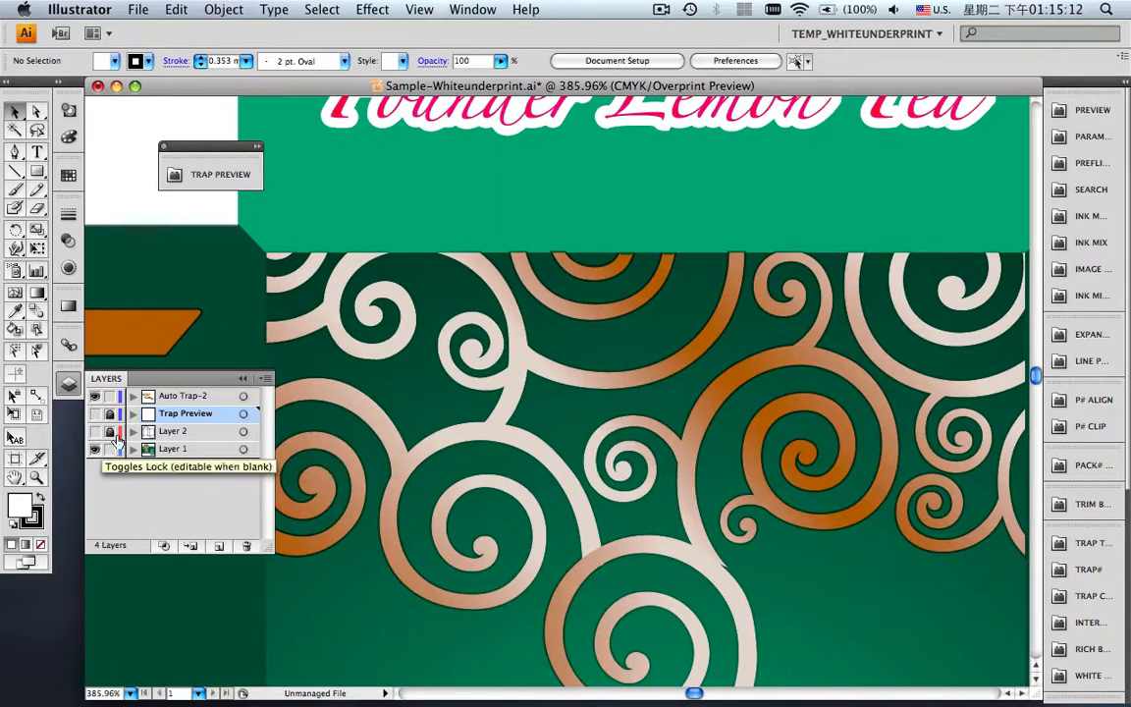
left_click(243, 379)
key("super+0")
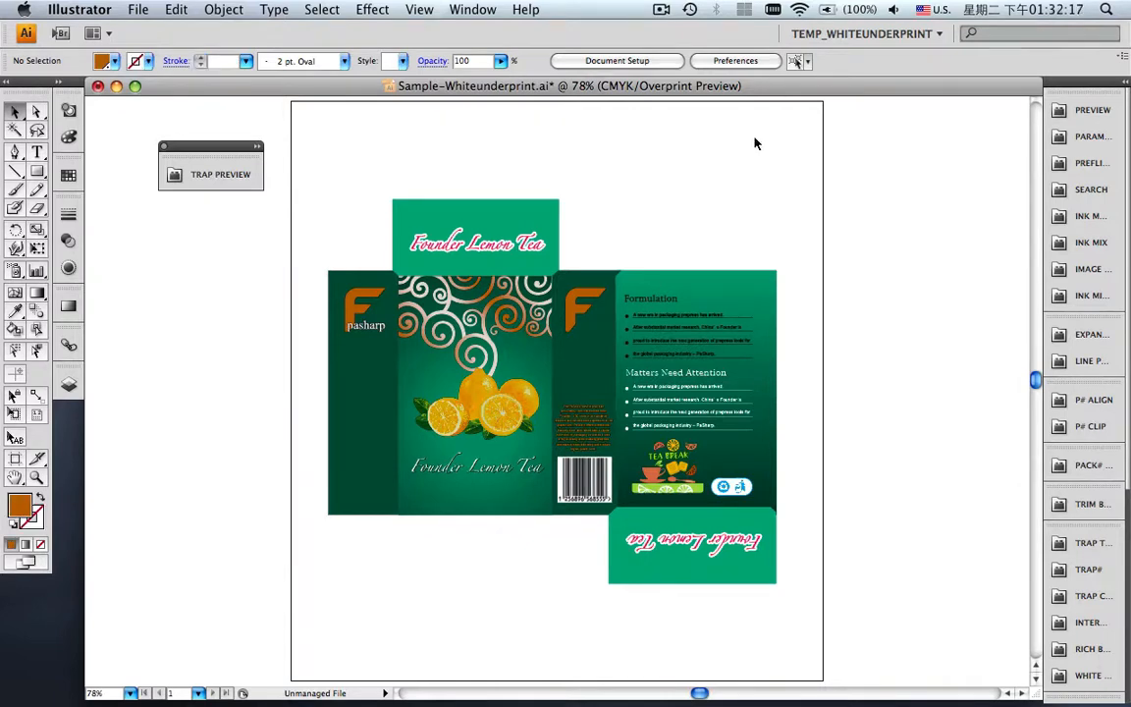
Focus on the orange F logo beside the Formulation text and pick its outline edge in the trap color pairs.
left_click(37, 478)
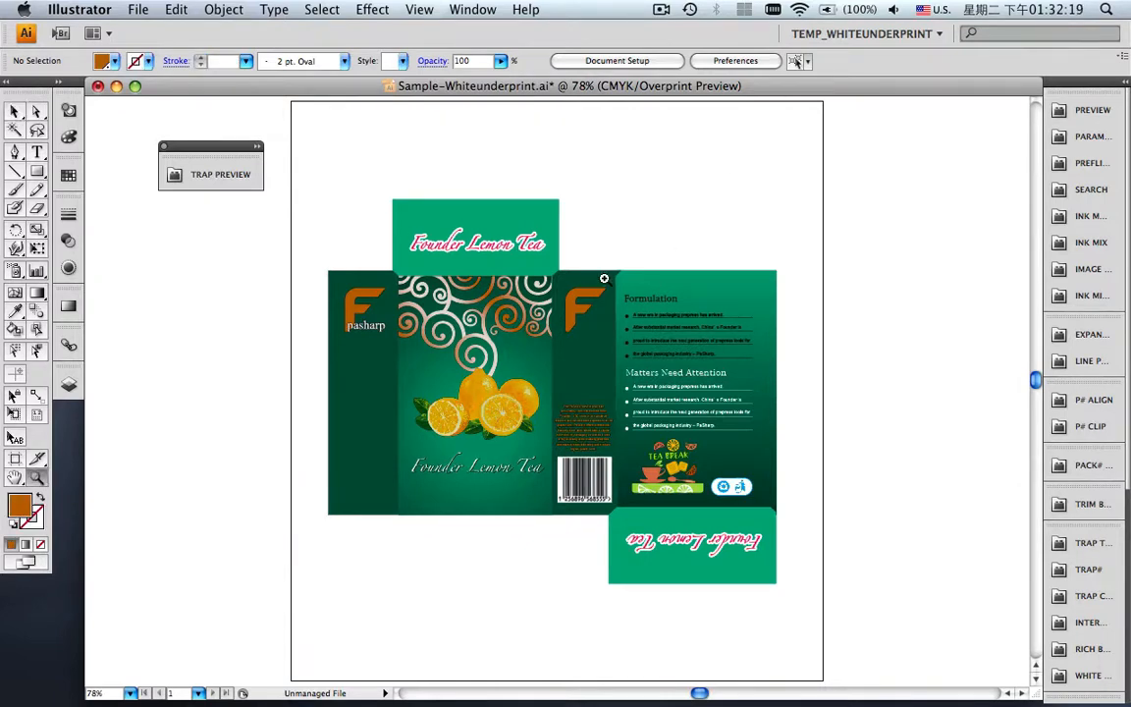
left_click_drag(553, 281, 618, 342)
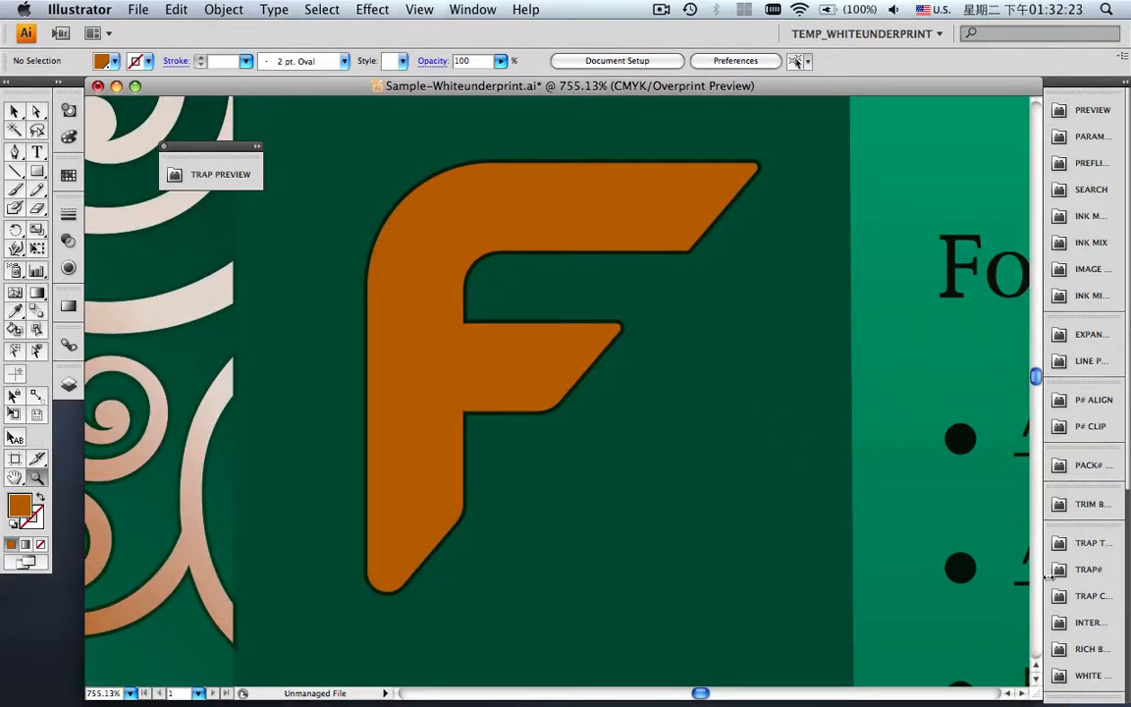
left_click(1079, 597)
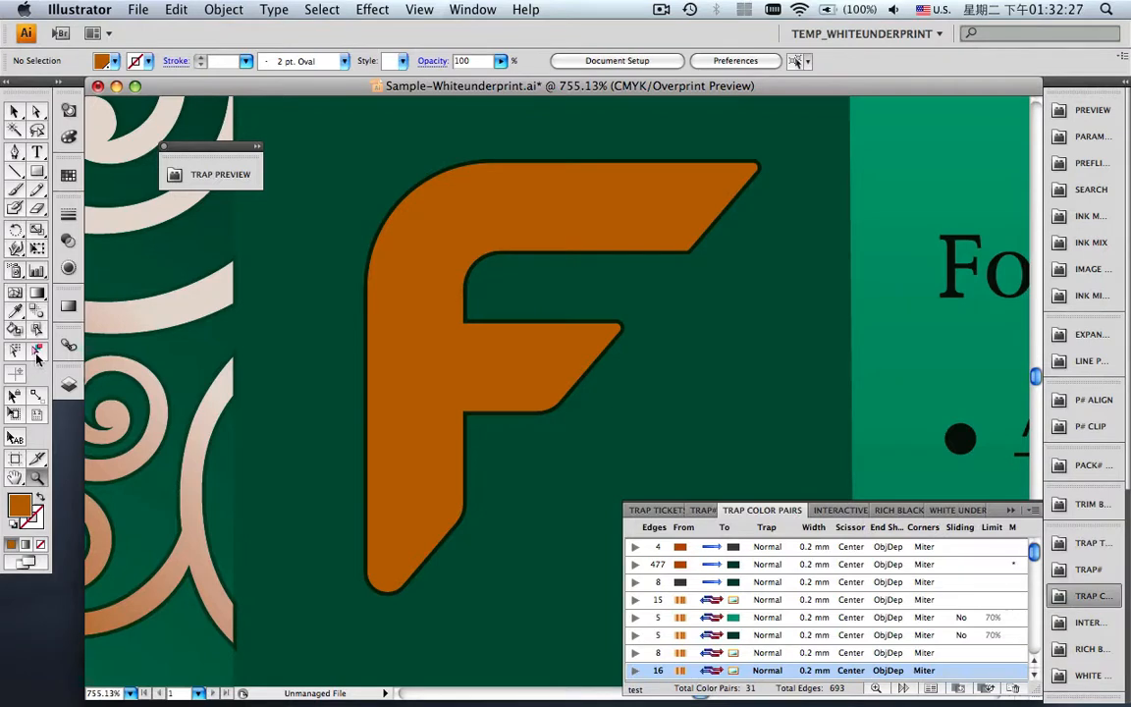
left_click(36, 353)
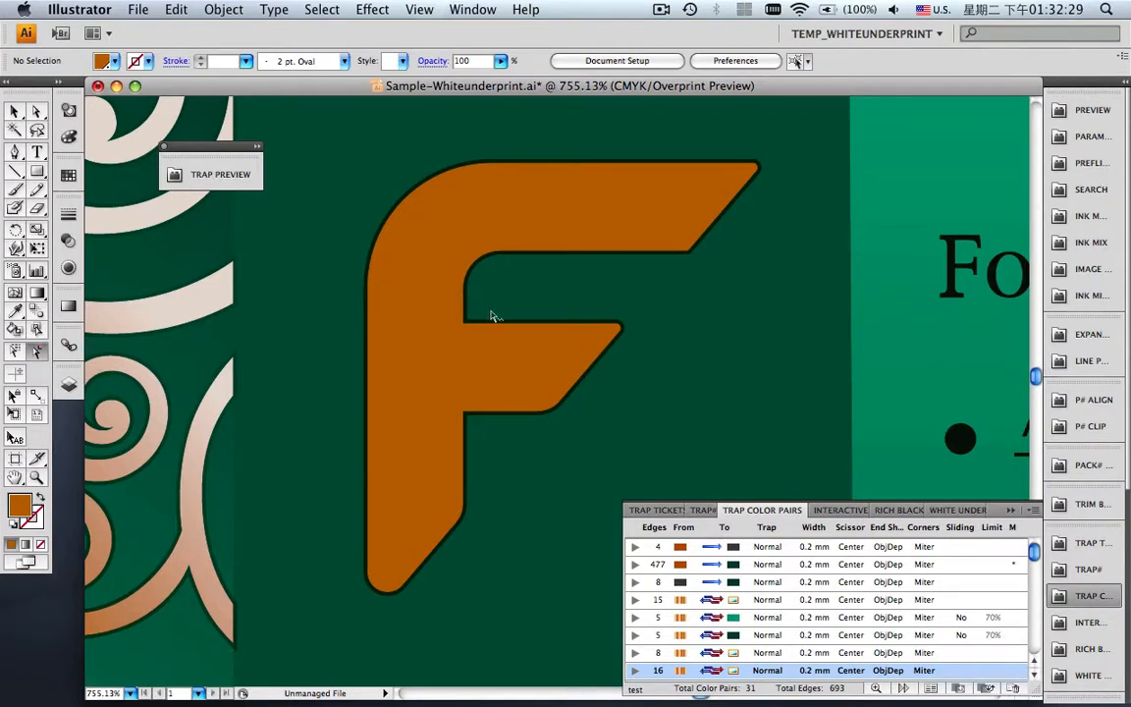
left_click(551, 257)
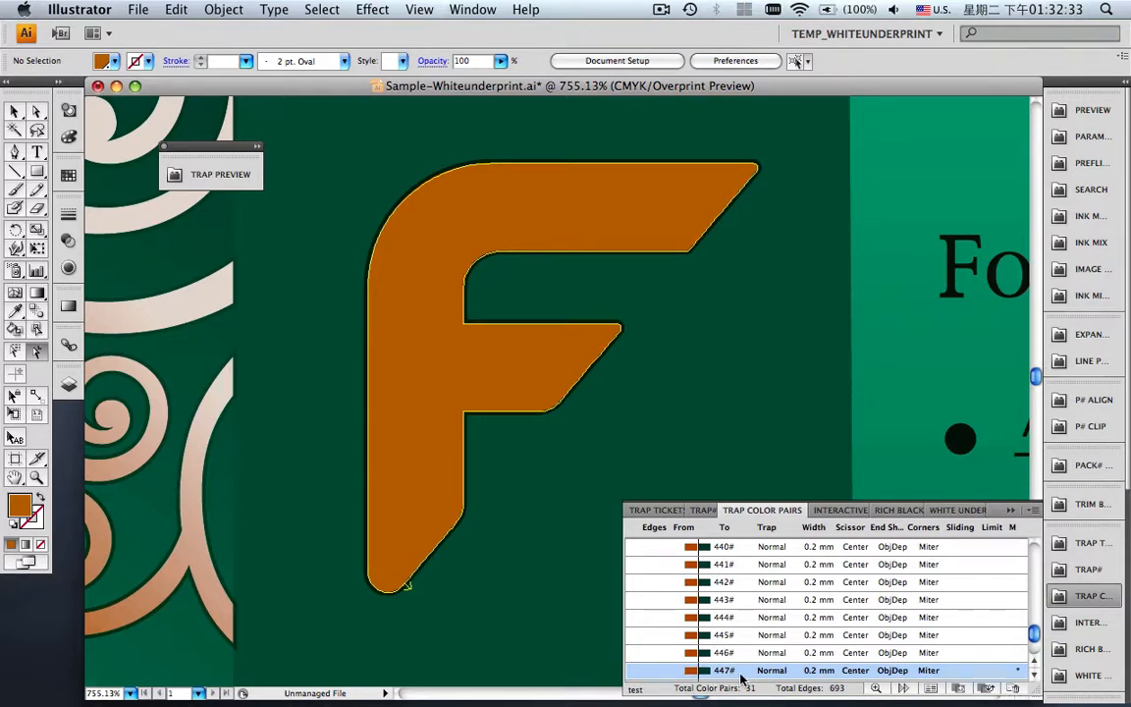
Set the trap width of the F logo's edge to 0.5 mm and switch its color pair to reverse the trap direction.
left_click(812, 672)
left_click(968, 674)
left_click(984, 689)
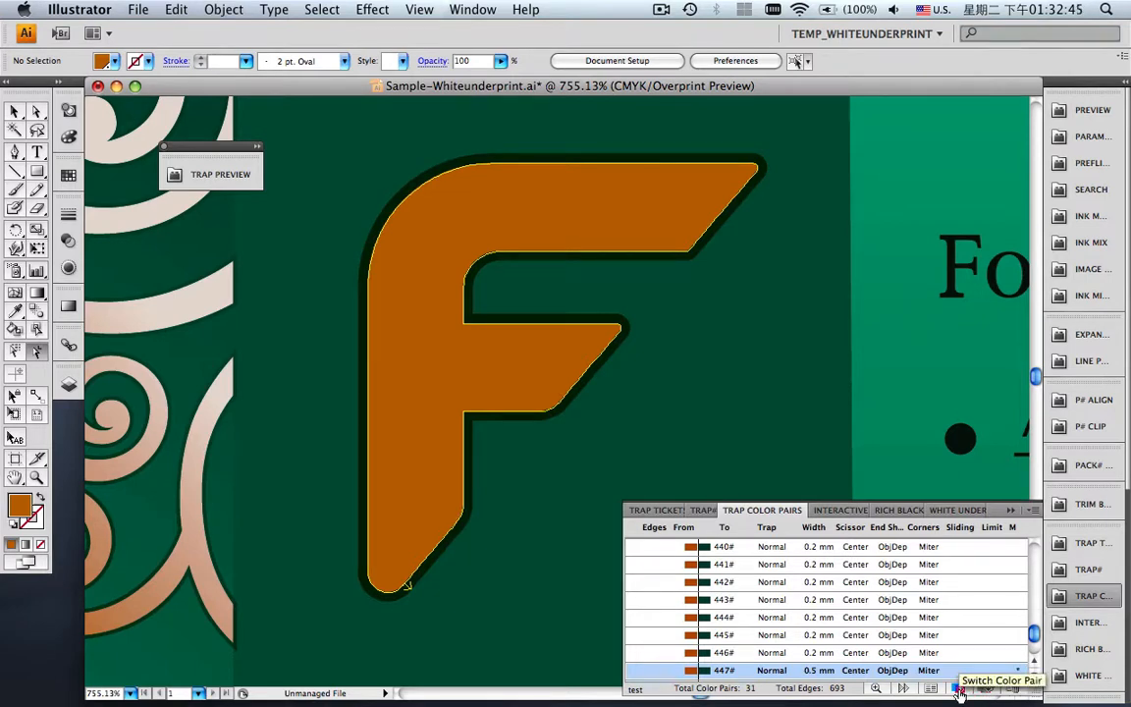
left_click(959, 689)
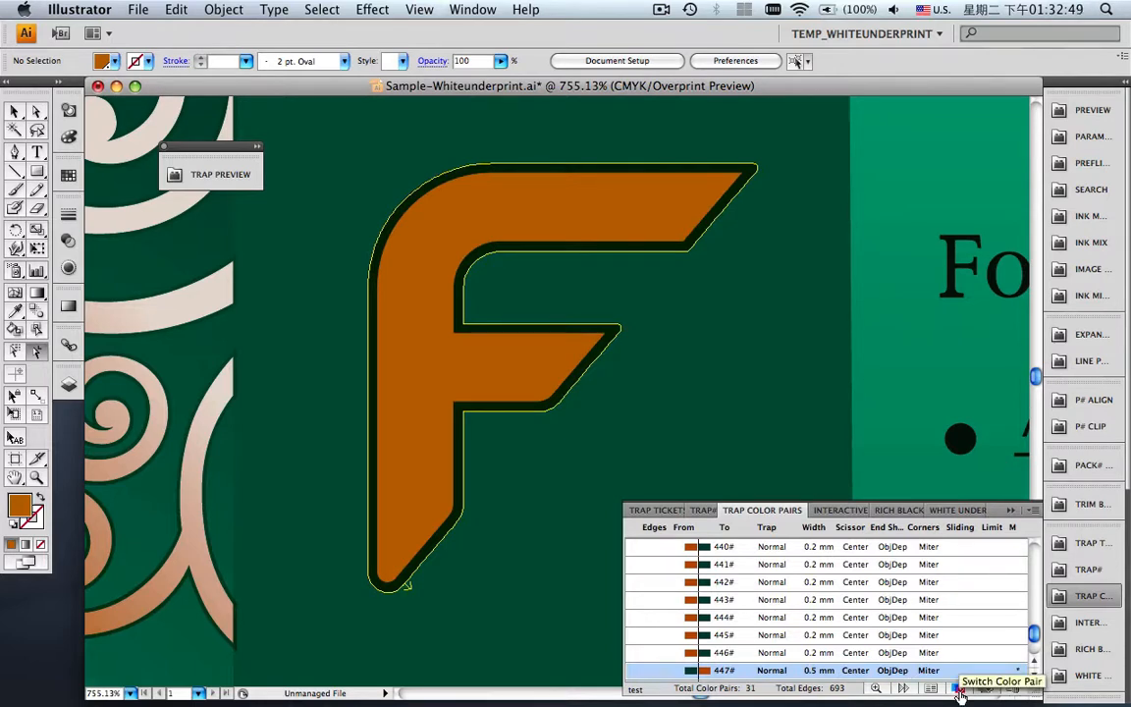
left_click(1032, 512)
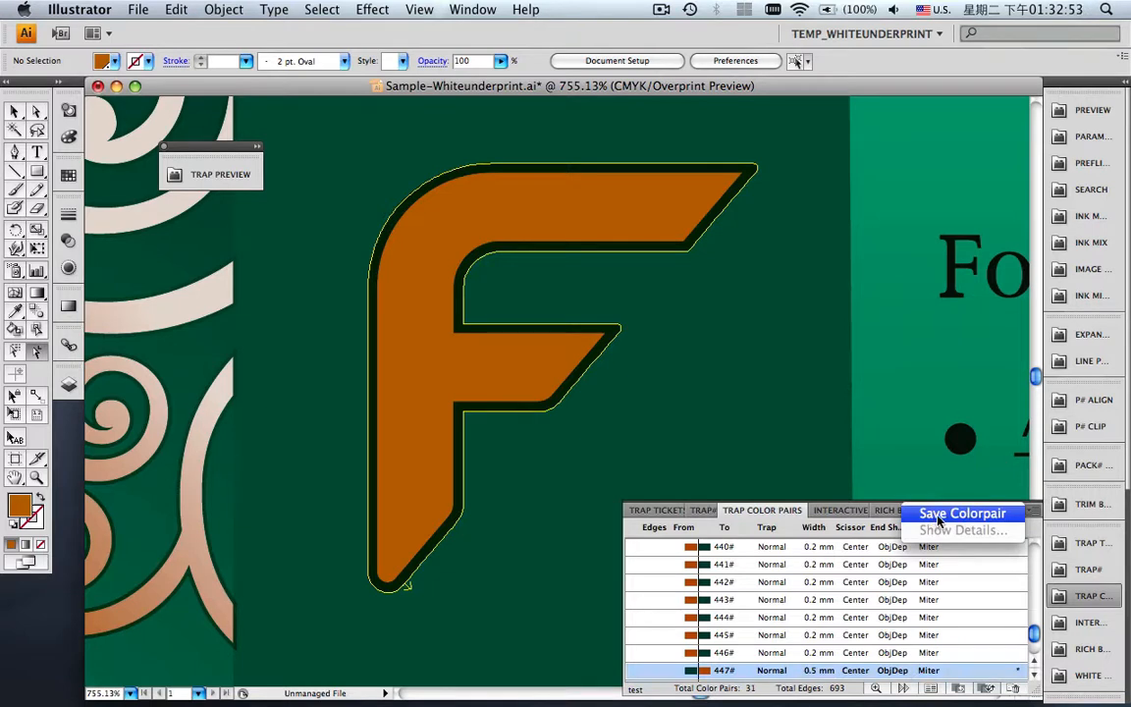
left_click(1005, 579)
left_click(138, 10)
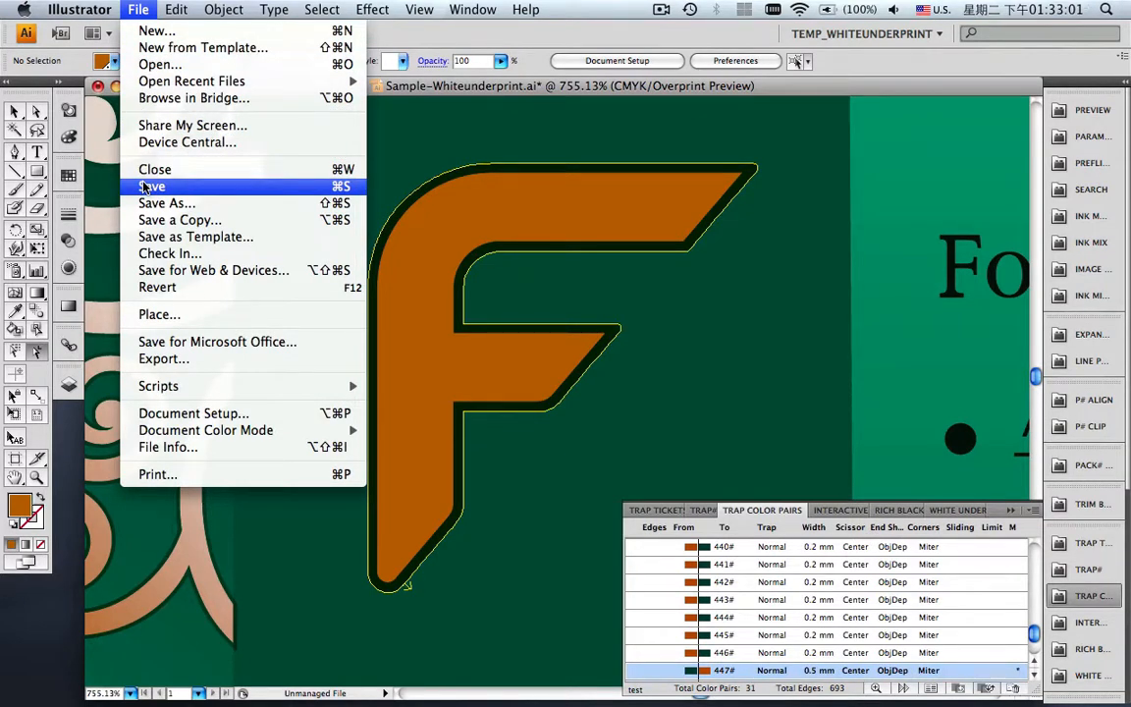
left_click(398, 138)
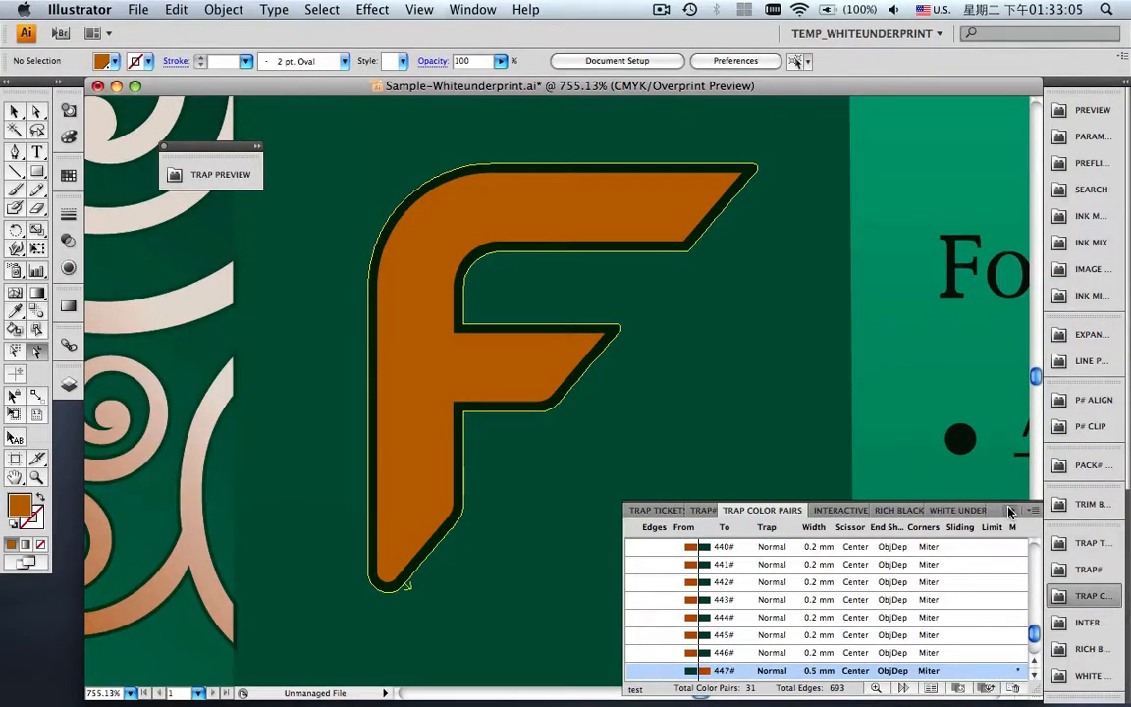
Select the trap group around the orange F logo and bring up the Ink Manager's ink list.
left_click(1011, 508)
left_click(15, 111)
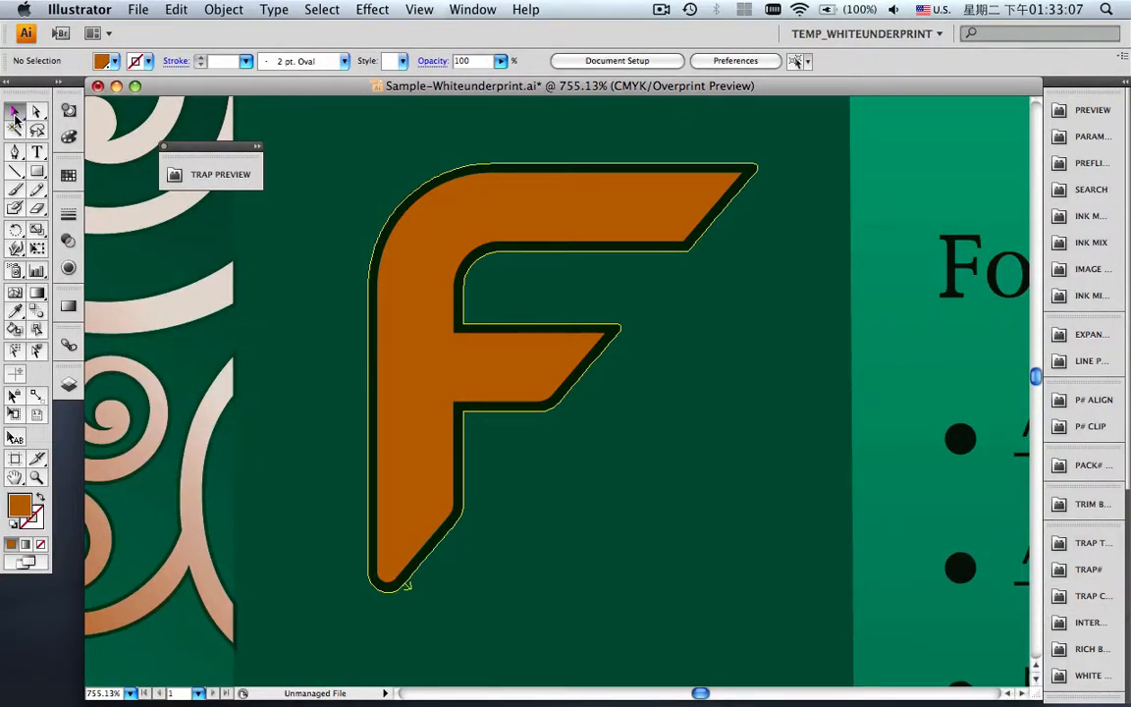
left_click(312, 206)
left_click(389, 247)
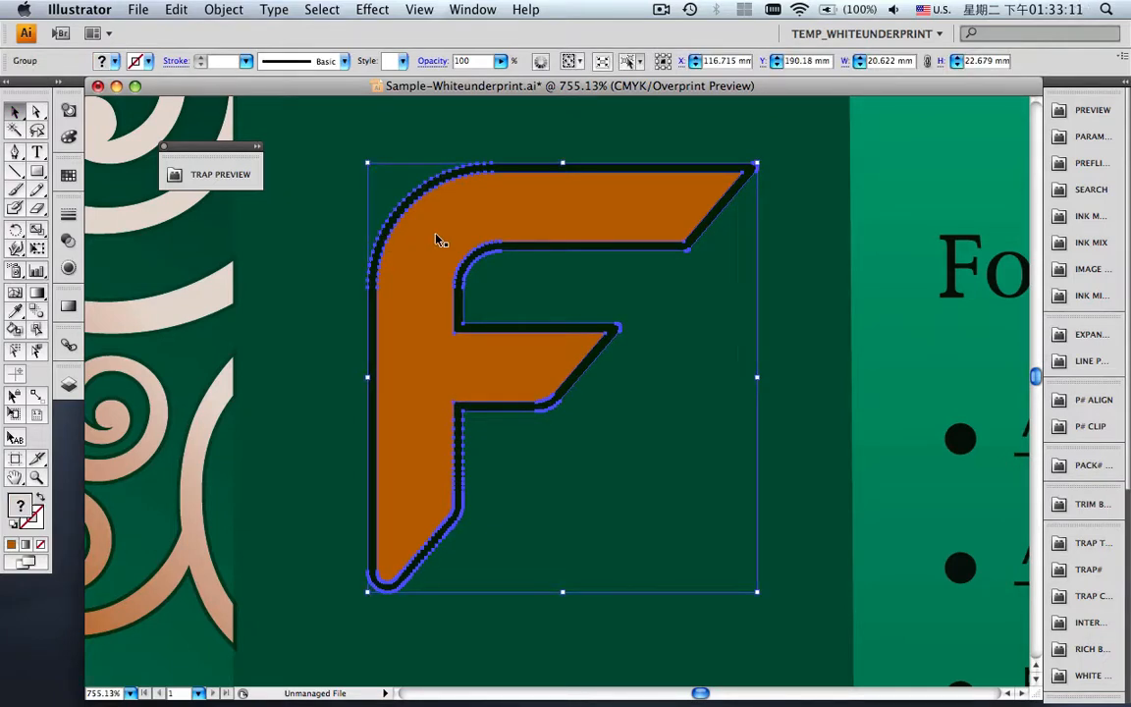
left_click(1059, 218)
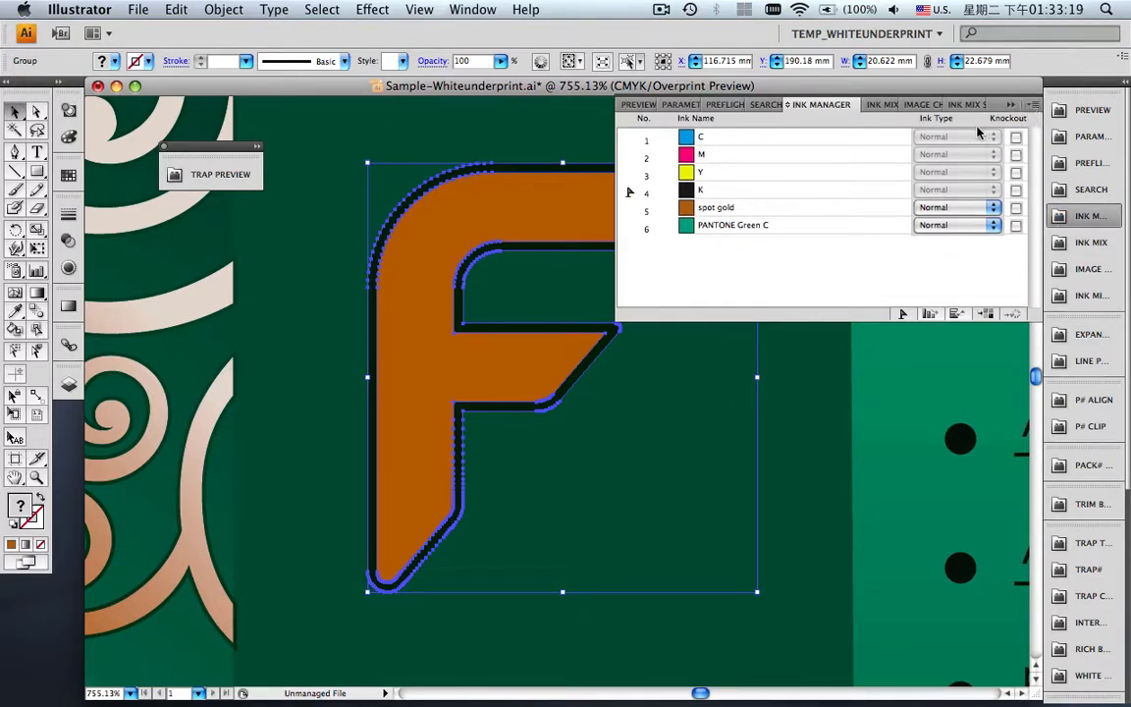
Enable knockout for the K ink on the trap around the F logo and clear the selection.
left_click(1017, 191)
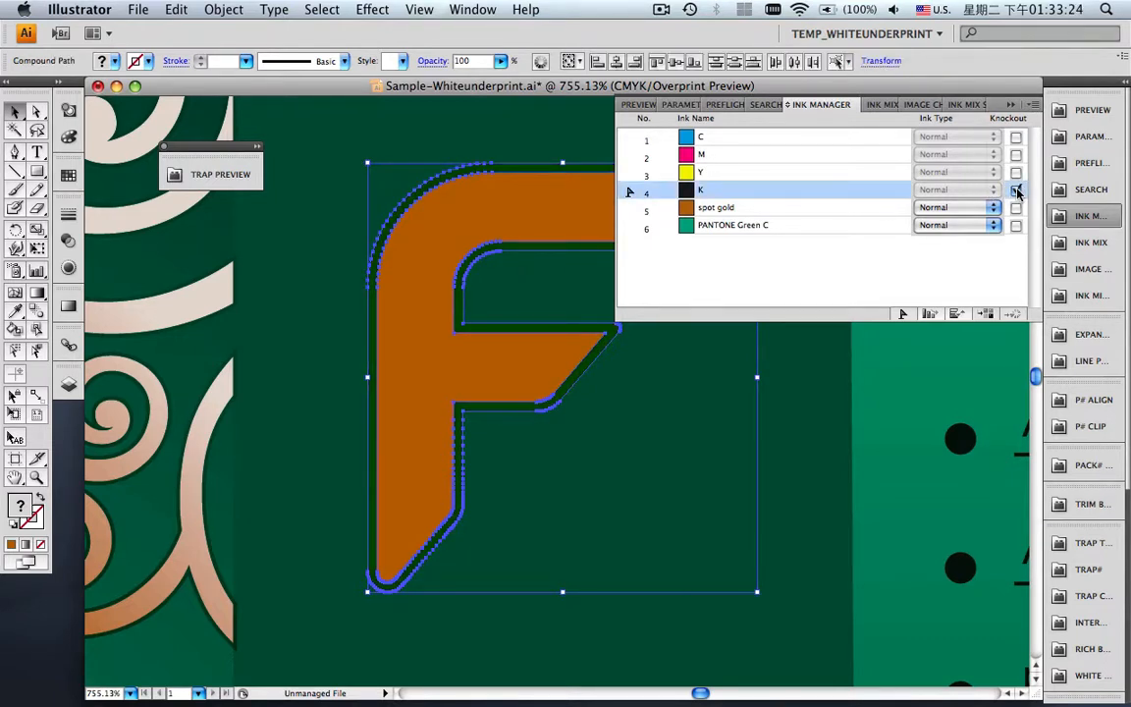
left_click(1012, 105)
left_click(833, 267)
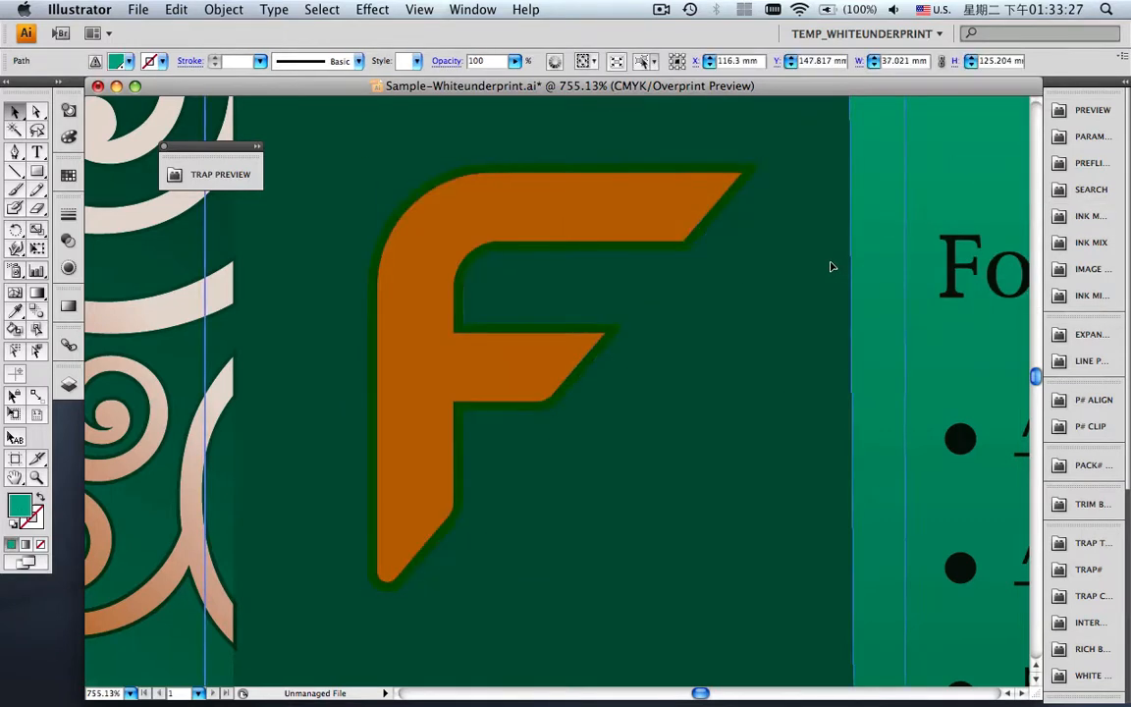
key("super+shift+a")
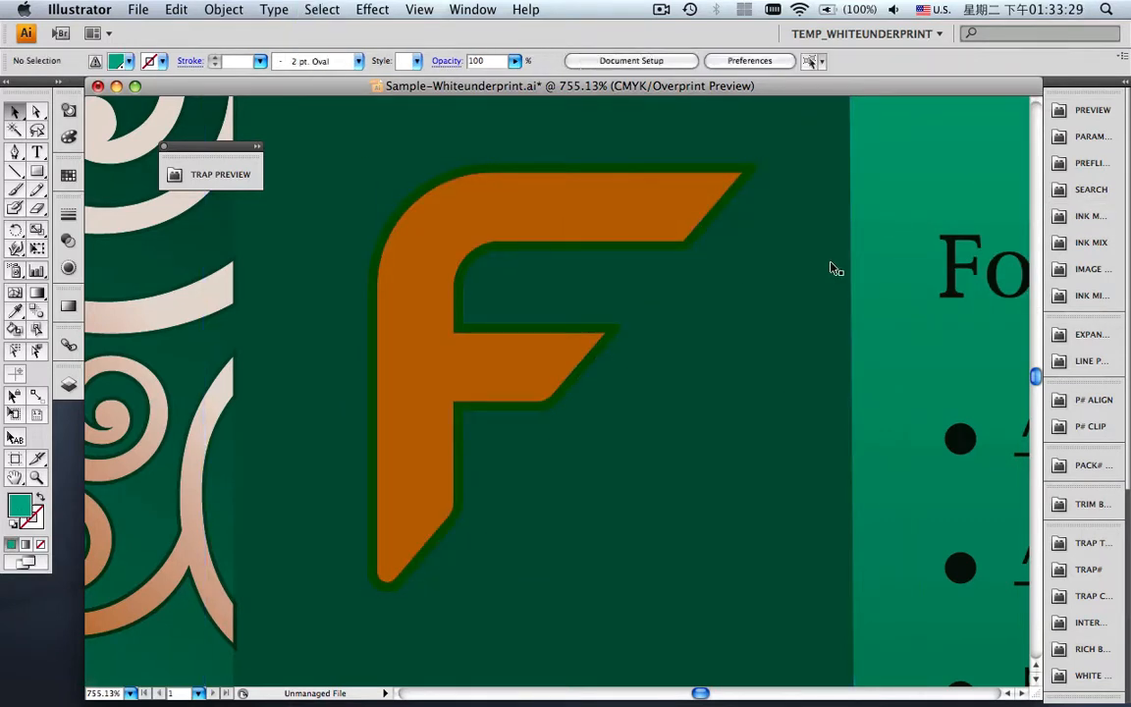
key("super+0")
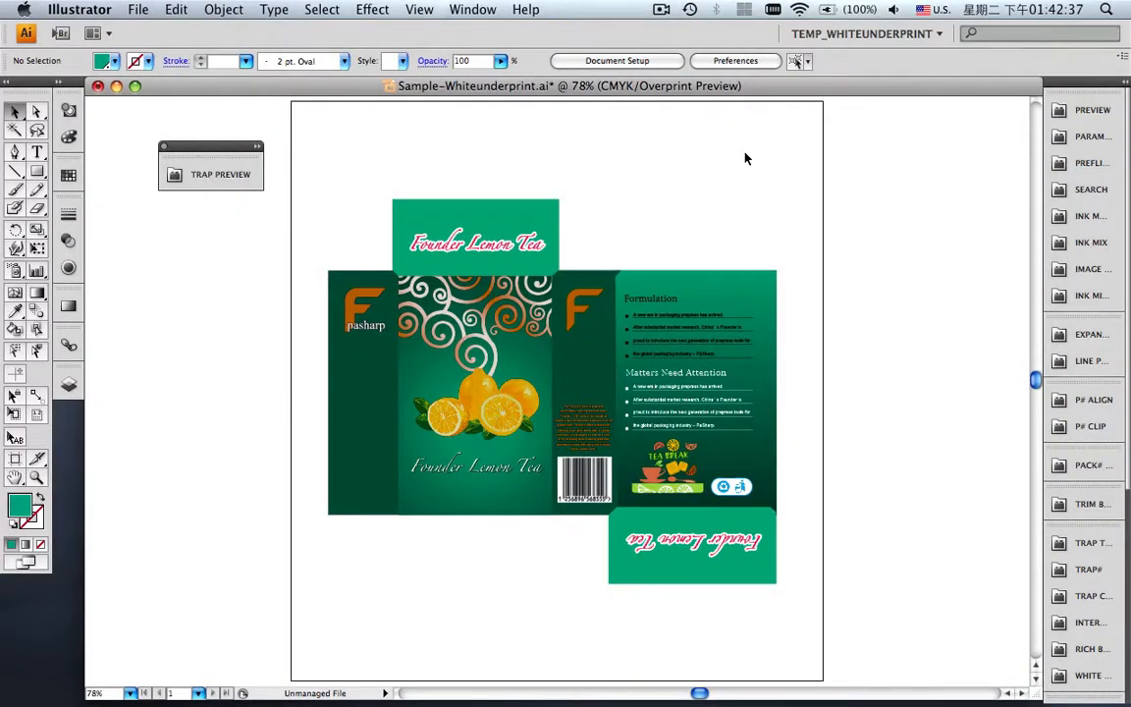
Hide the Auto Trap-2 layer to expose the red sliver above the recycling label's upper border.
key("z")
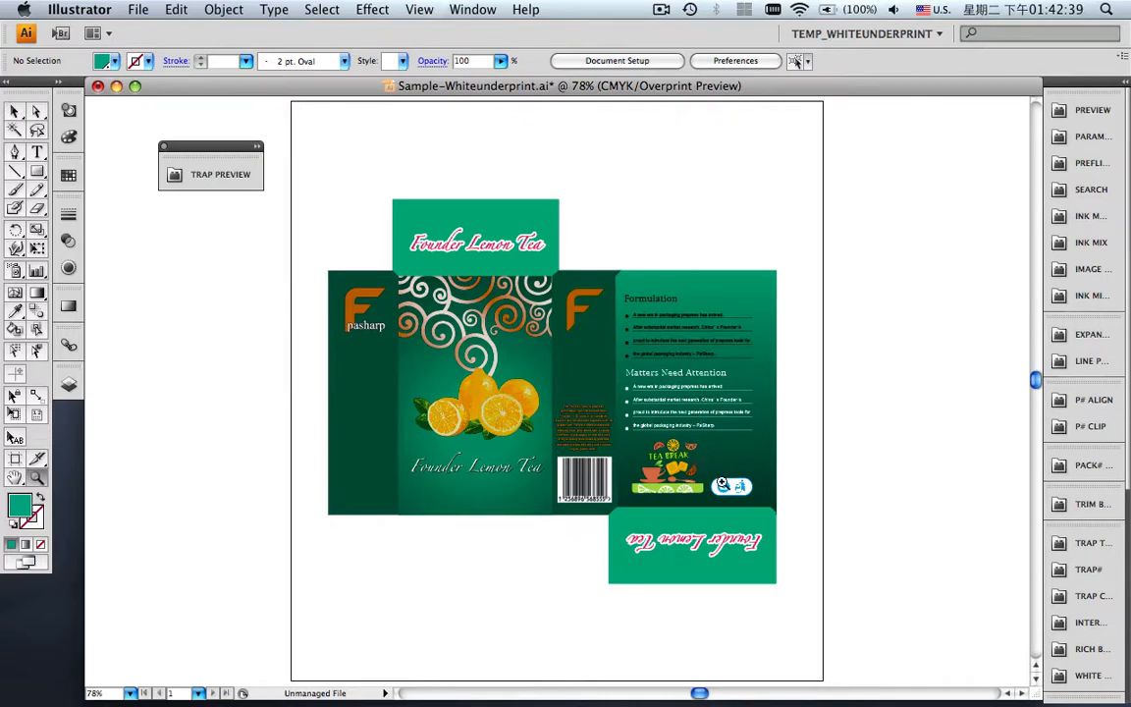
left_click_drag(700, 463, 765, 502)
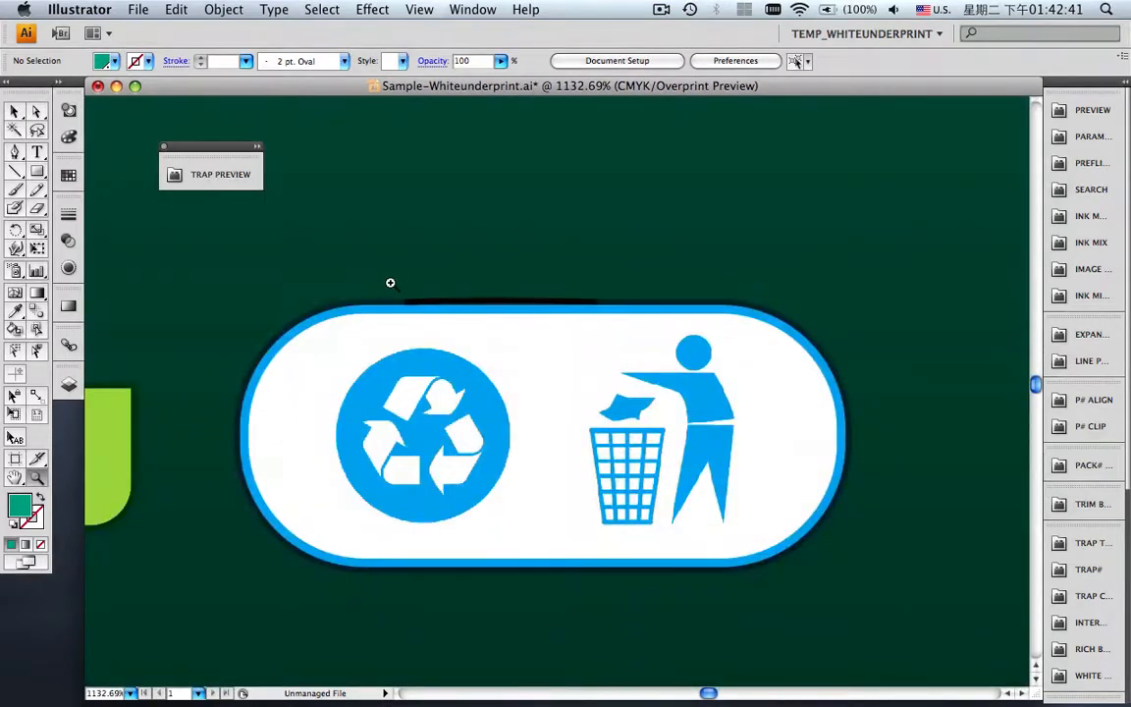
left_click_drag(390, 285, 628, 337)
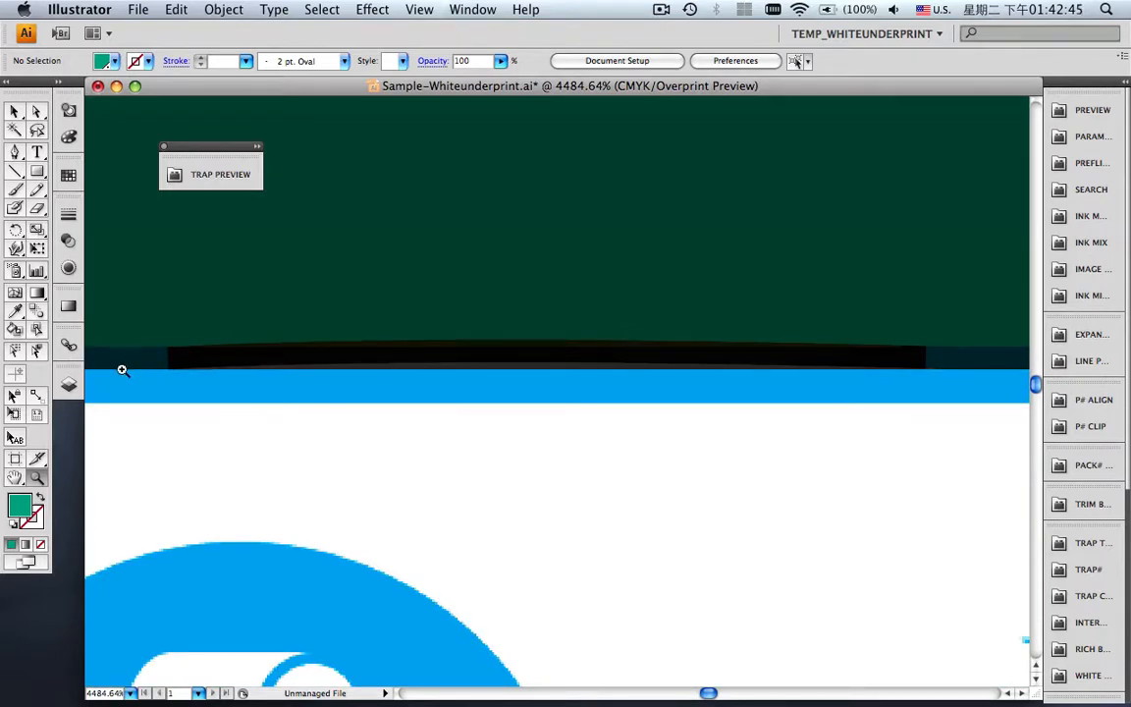
left_click(68, 385)
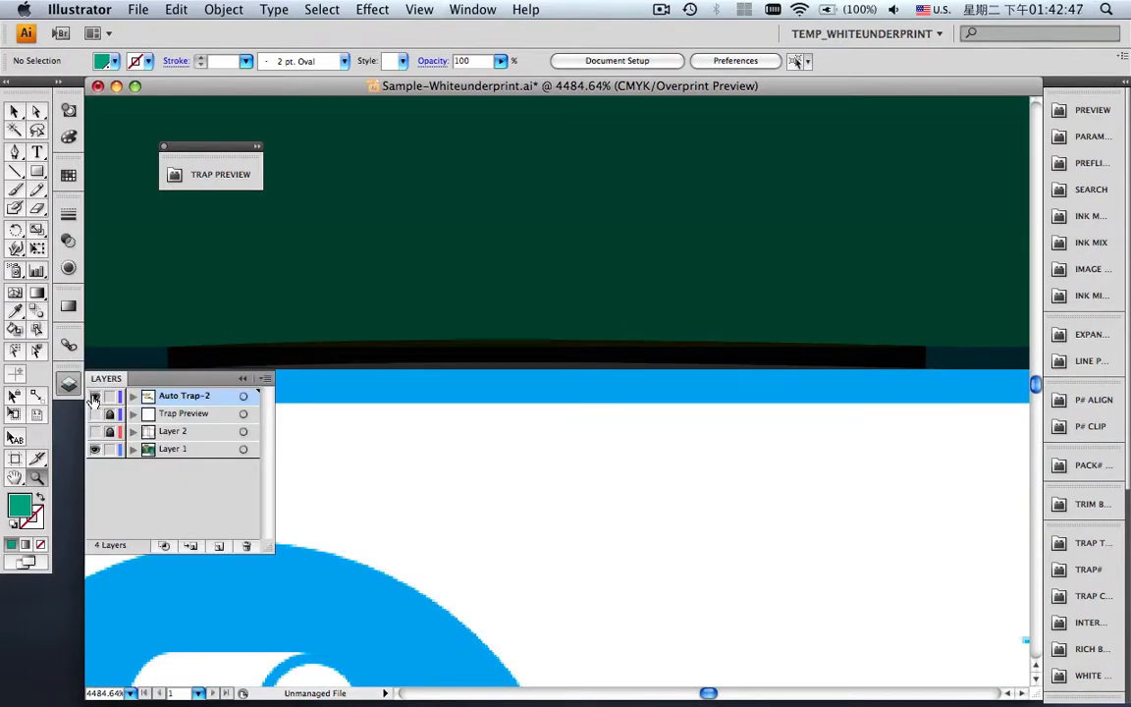
left_click(95, 397)
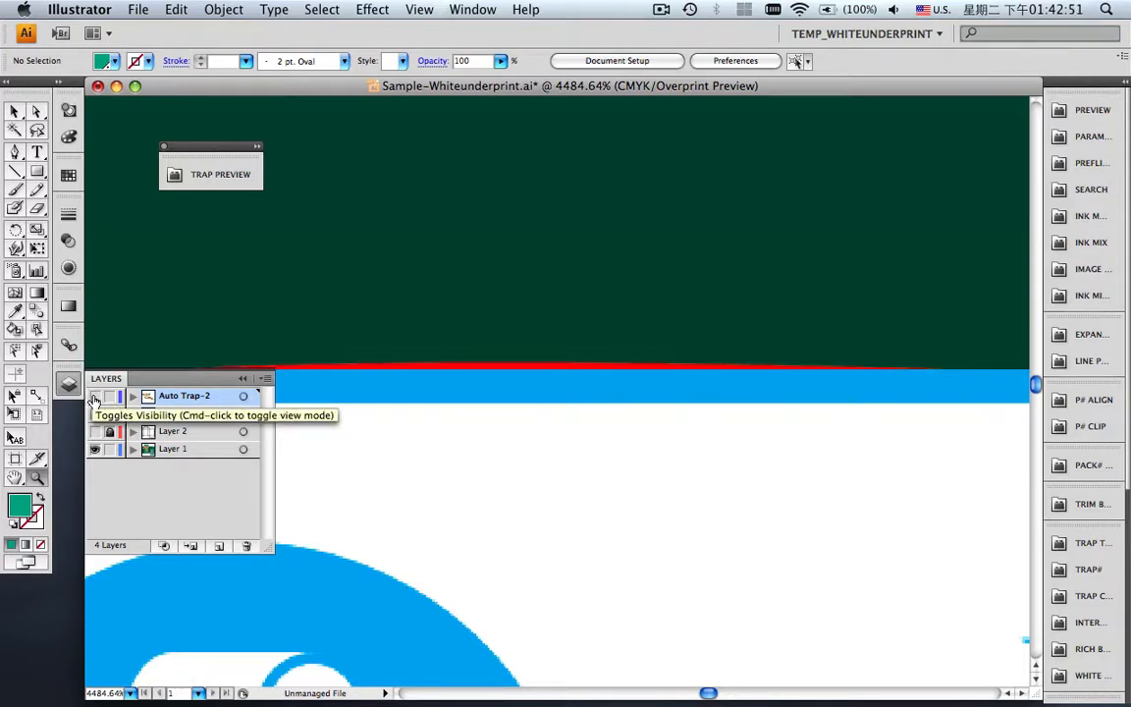
left_click(241, 383)
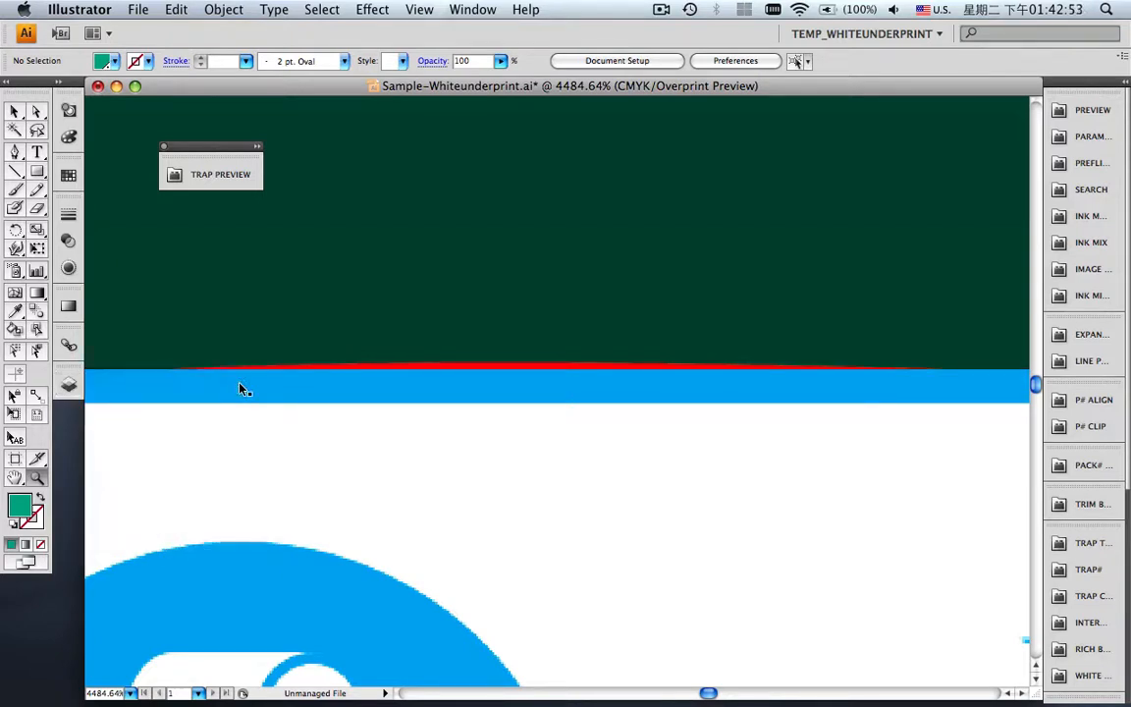
Lasso-select the artwork of the recycling label, including both symbols and the sliver along its upper edge.
key("super+minus")
key("super+minus")
key("super+minus")
key("super+minus")
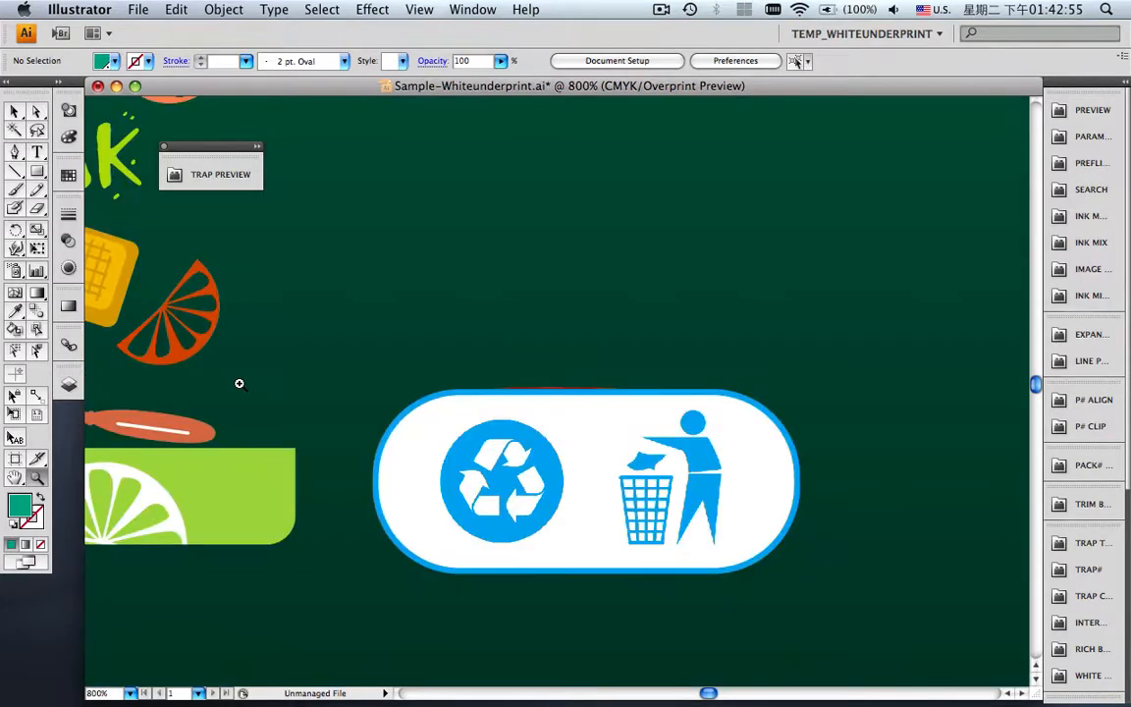
left_click(38, 129)
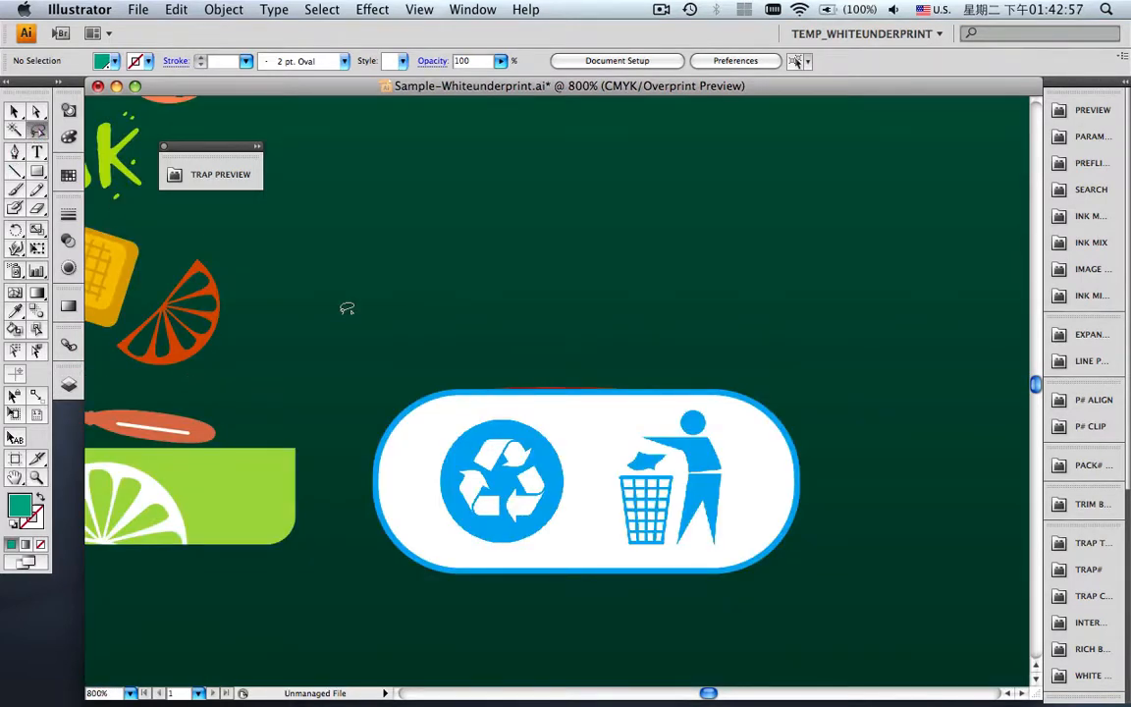
mouse_move(365, 356)
left_mouse_down()
mouse_move(726, 361)
mouse_move(798, 388)
mouse_move(825, 479)
mouse_move(800, 567)
mouse_move(754, 599)
mouse_move(466, 609)
mouse_move(361, 594)
mouse_move(337, 518)
mouse_move(337, 400)
mouse_move(361, 354)
left_mouse_up()
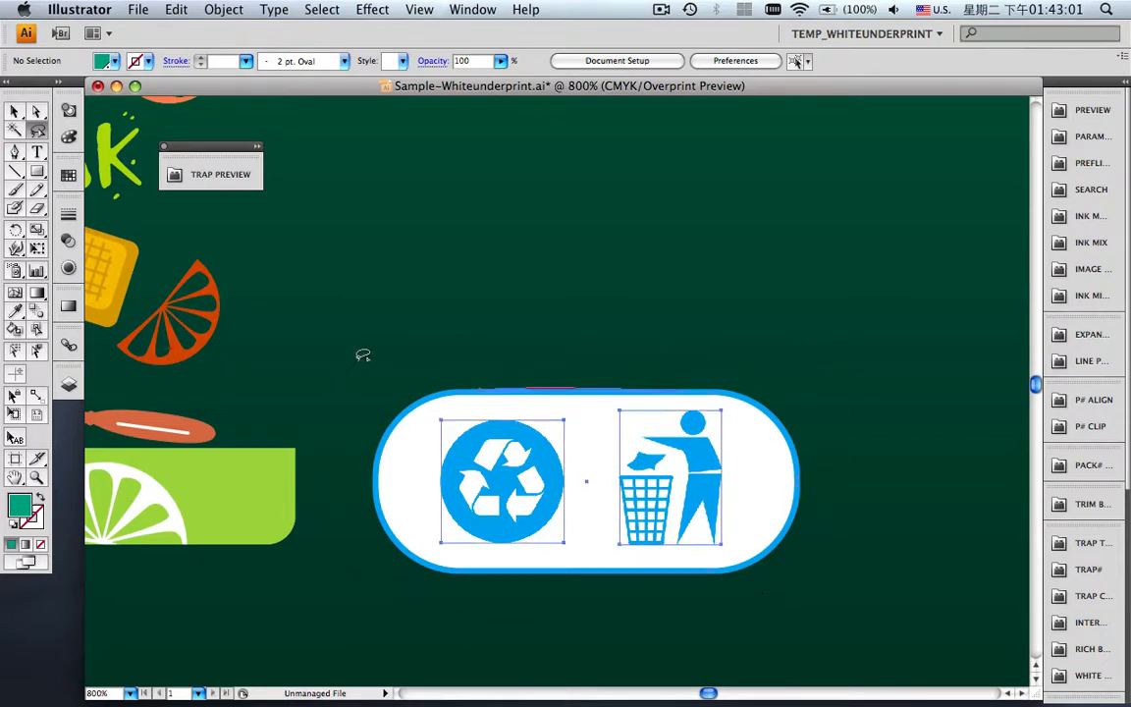
key("a")
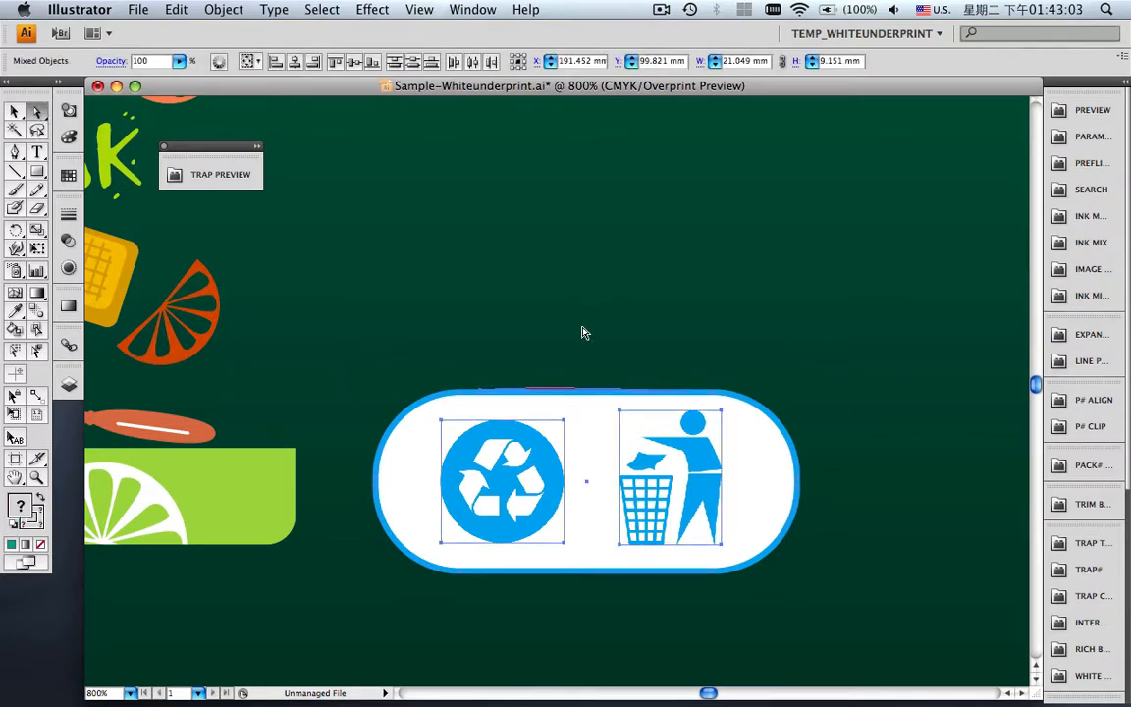
Modify the "test" trap ticket to use a maximum gap of 0.1 mm.
left_click(1074, 572)
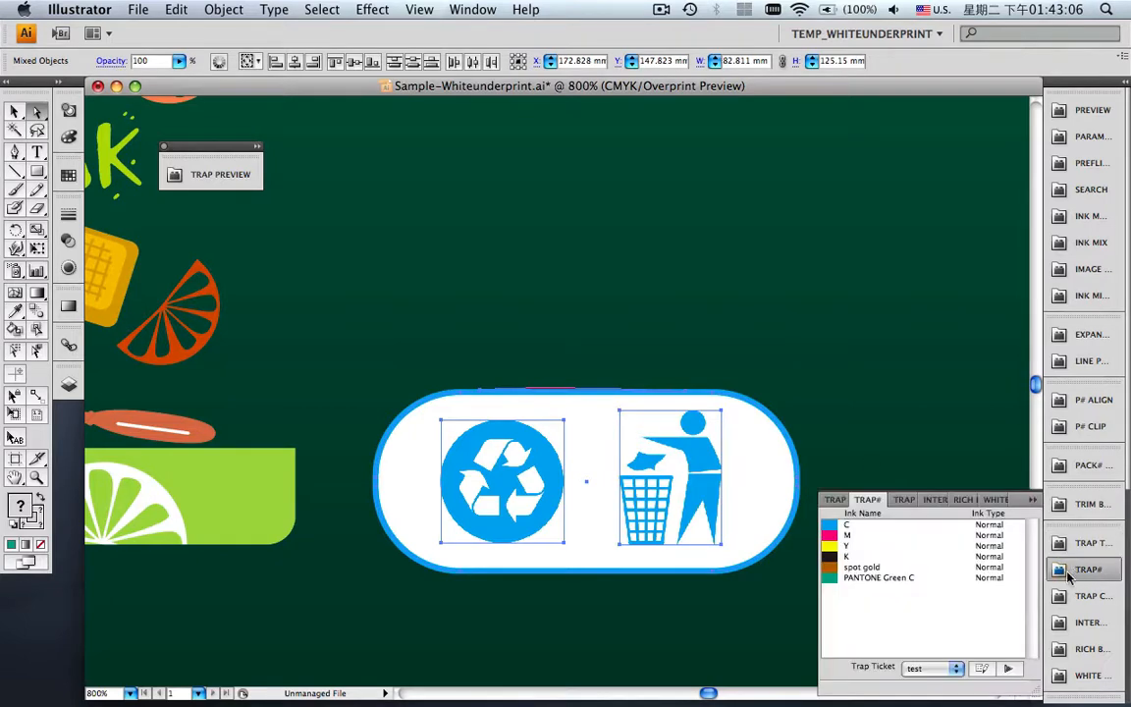
left_click(982, 668)
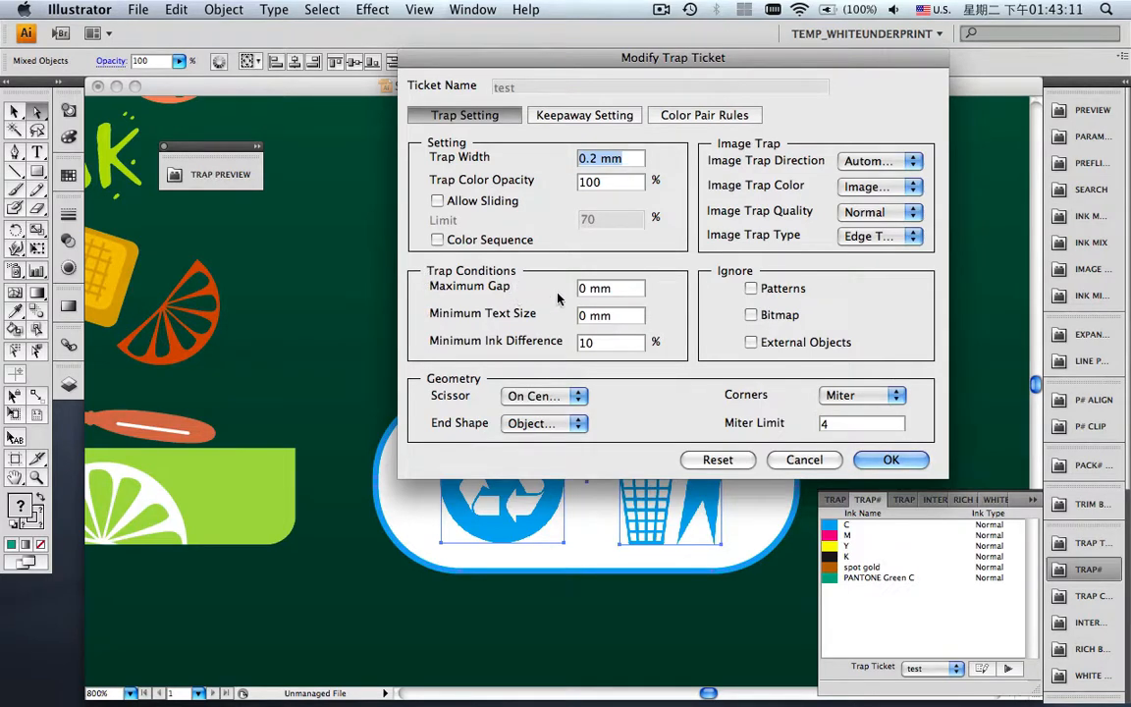
left_click(609, 288)
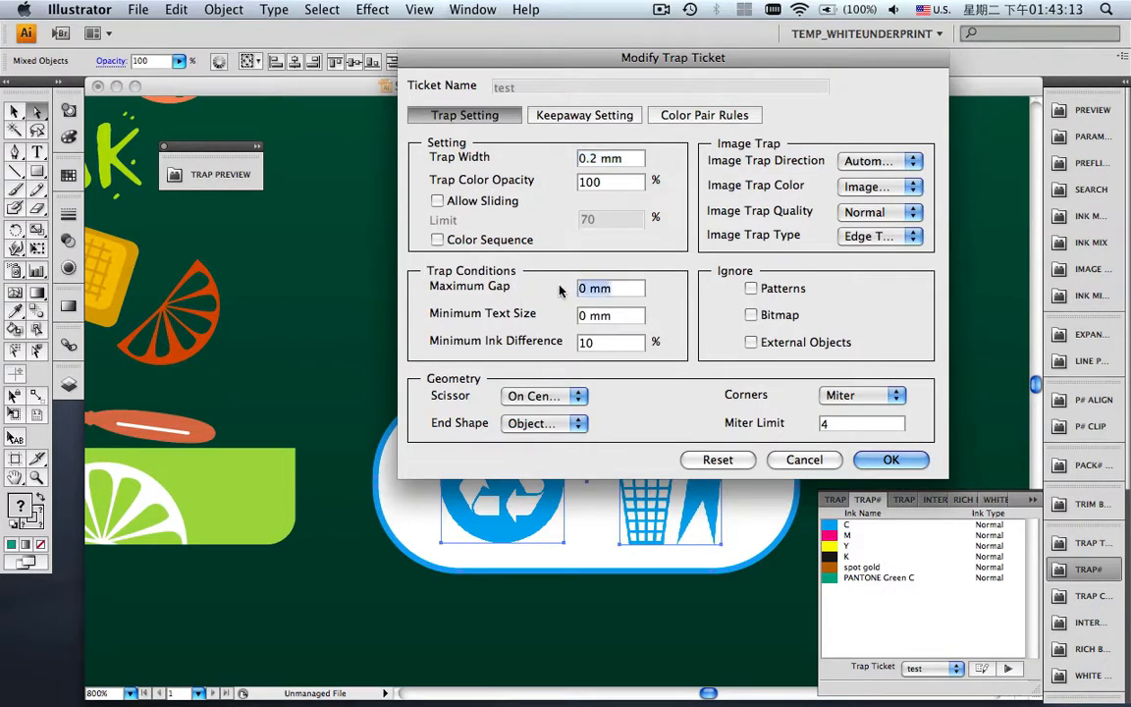
type("0.1")
left_click(869, 462)
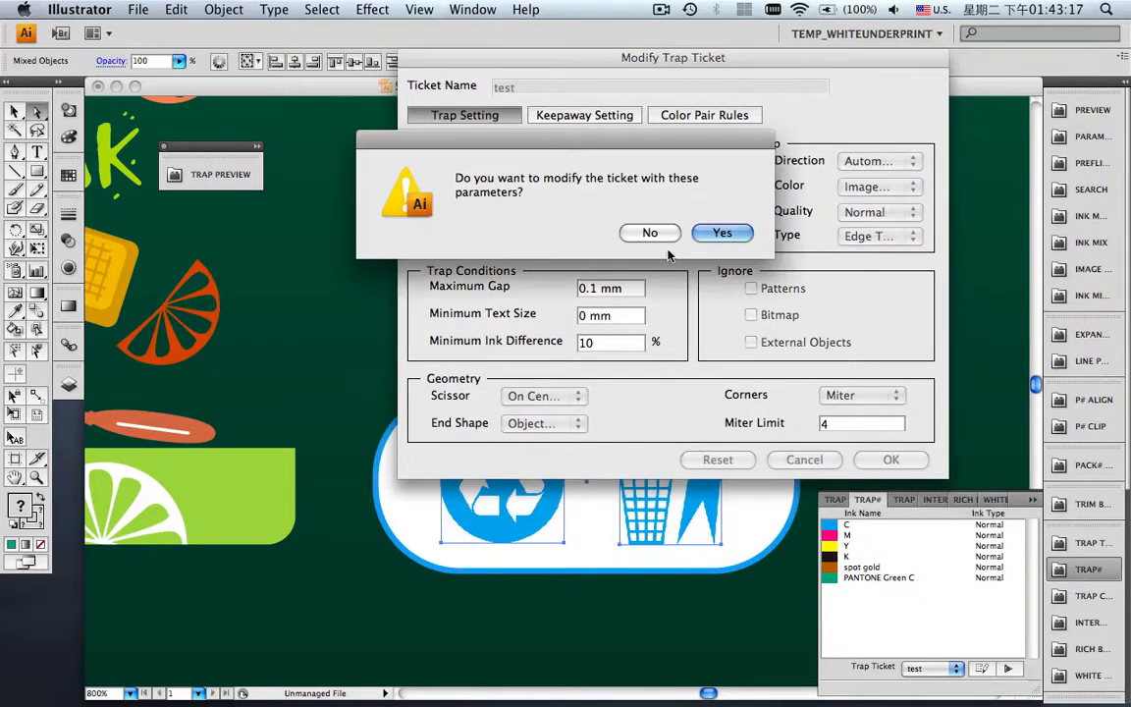
left_click(721, 232)
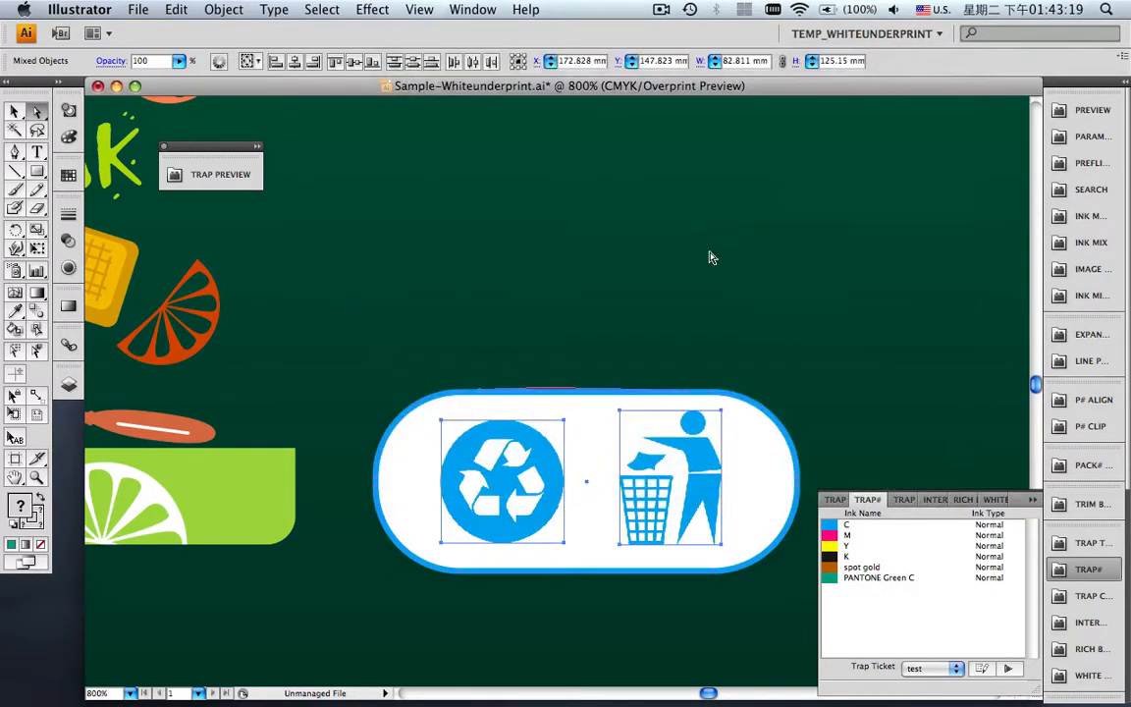
Run automatic trapping on the selected recycling label with the "test" ticket and inspect the trap along its upper border.
left_click(1013, 668)
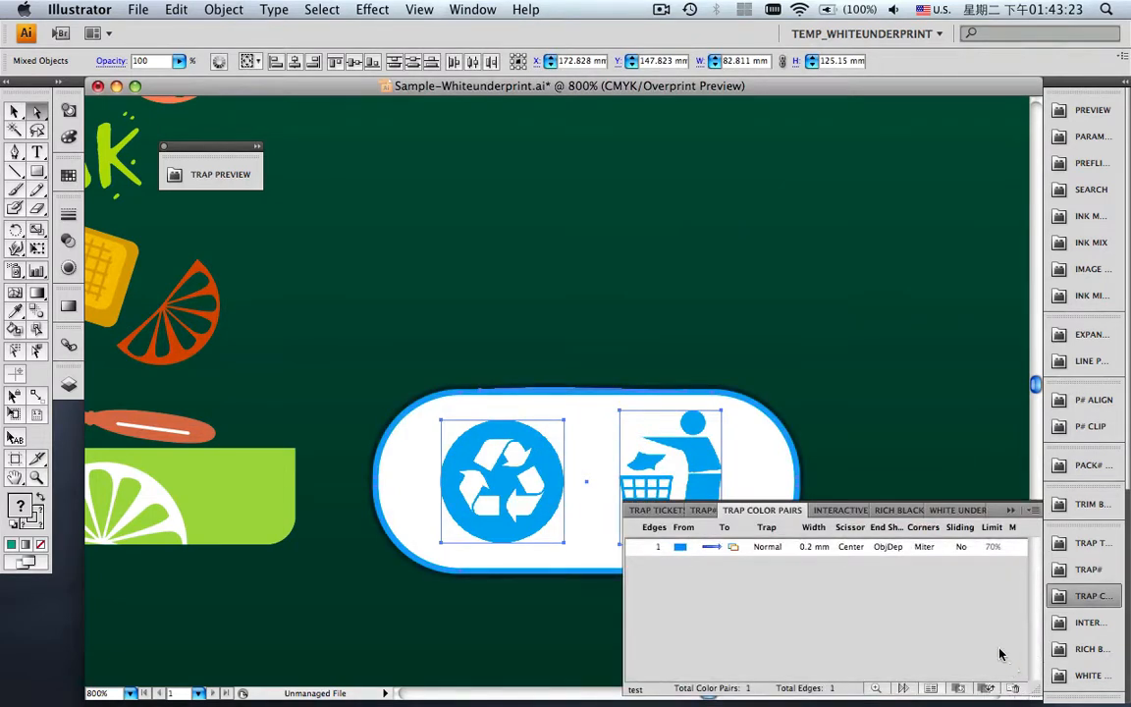
left_click(1011, 510)
key("z")
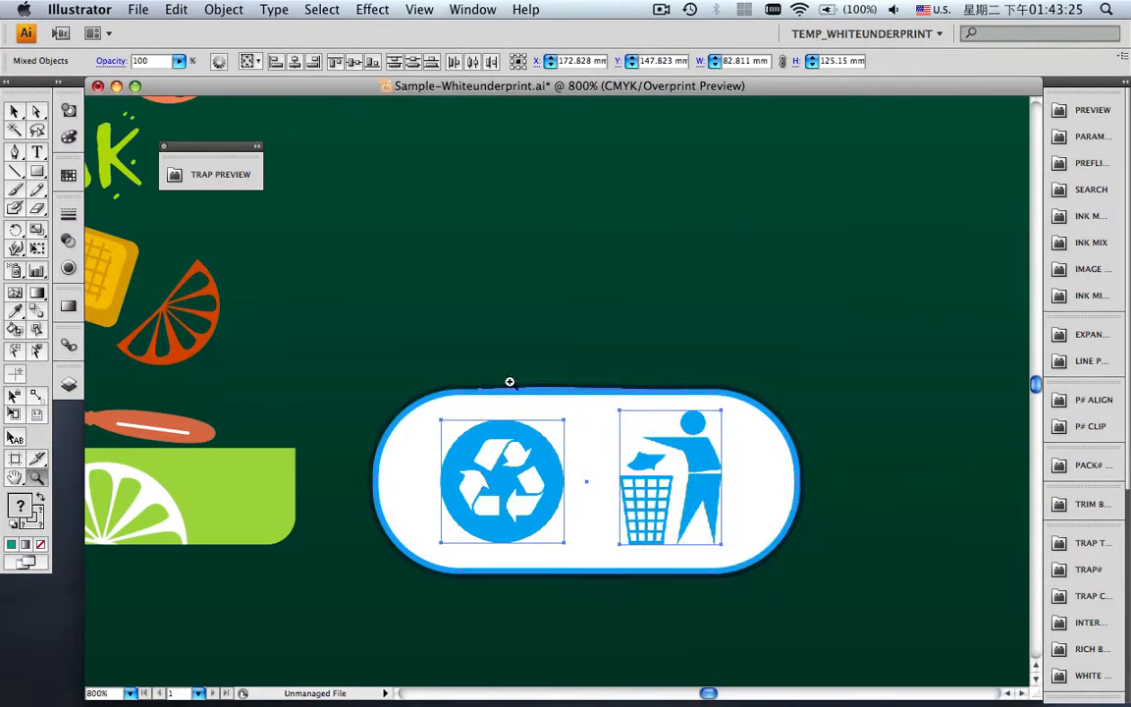
left_click_drag(564, 400, 681, 411)
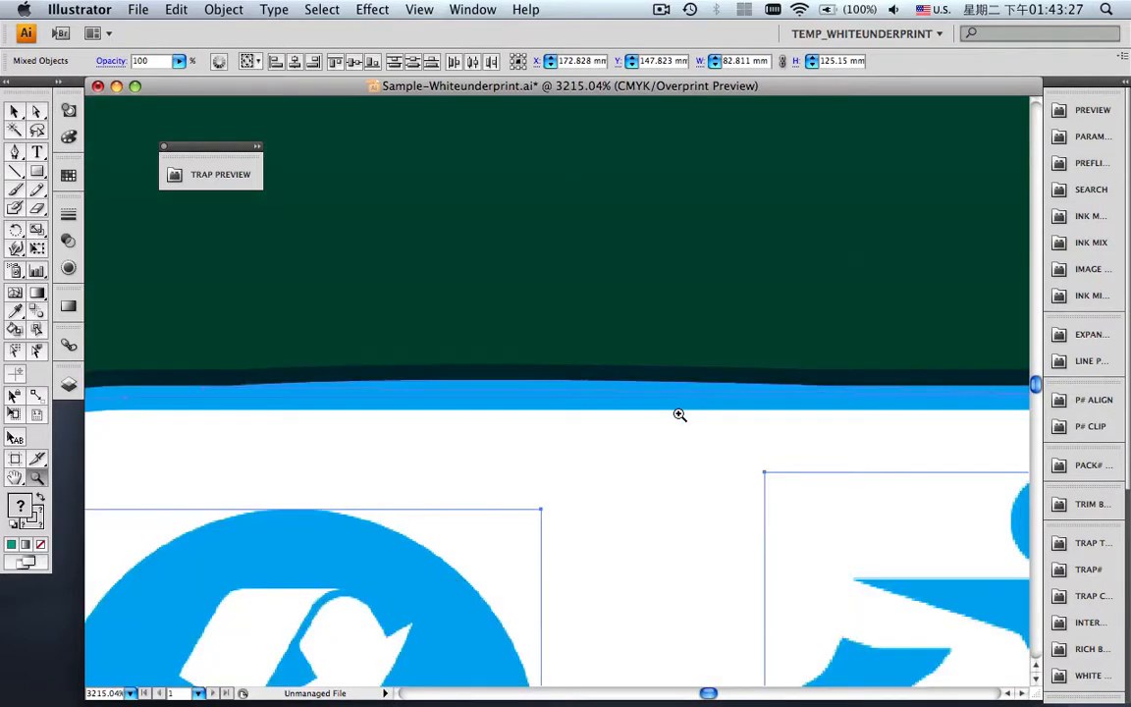
key("super+shift+a")
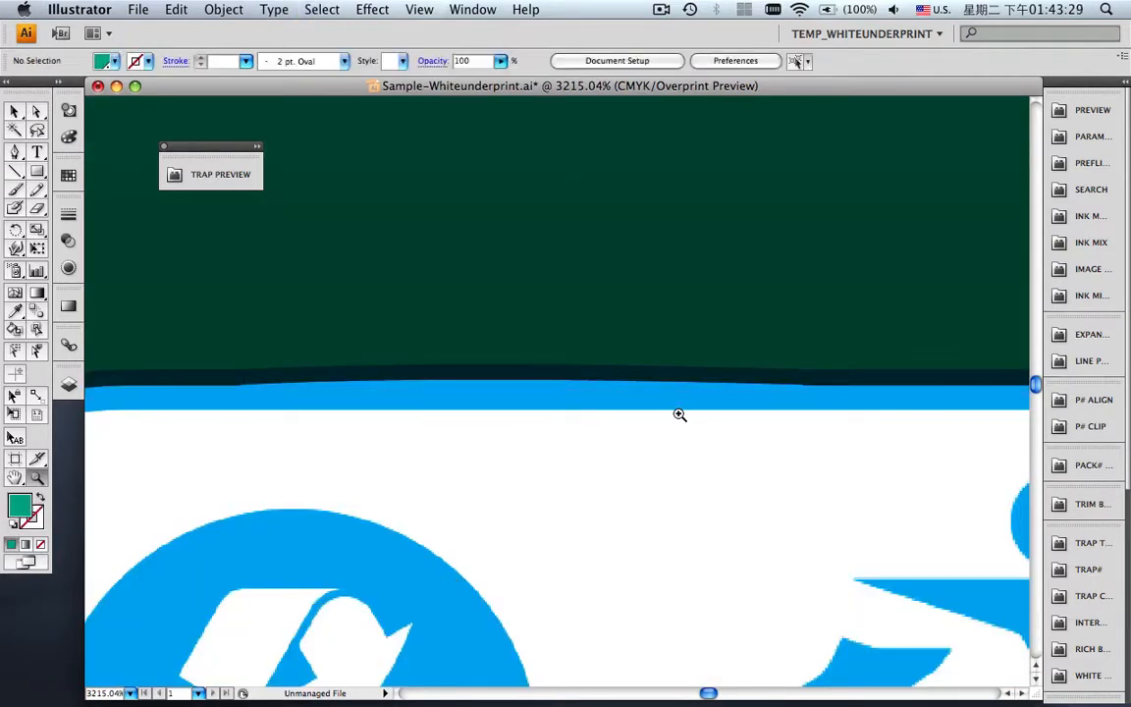
Delete the Auto Trap-4 layer together with its artwork.
left_click(69, 384)
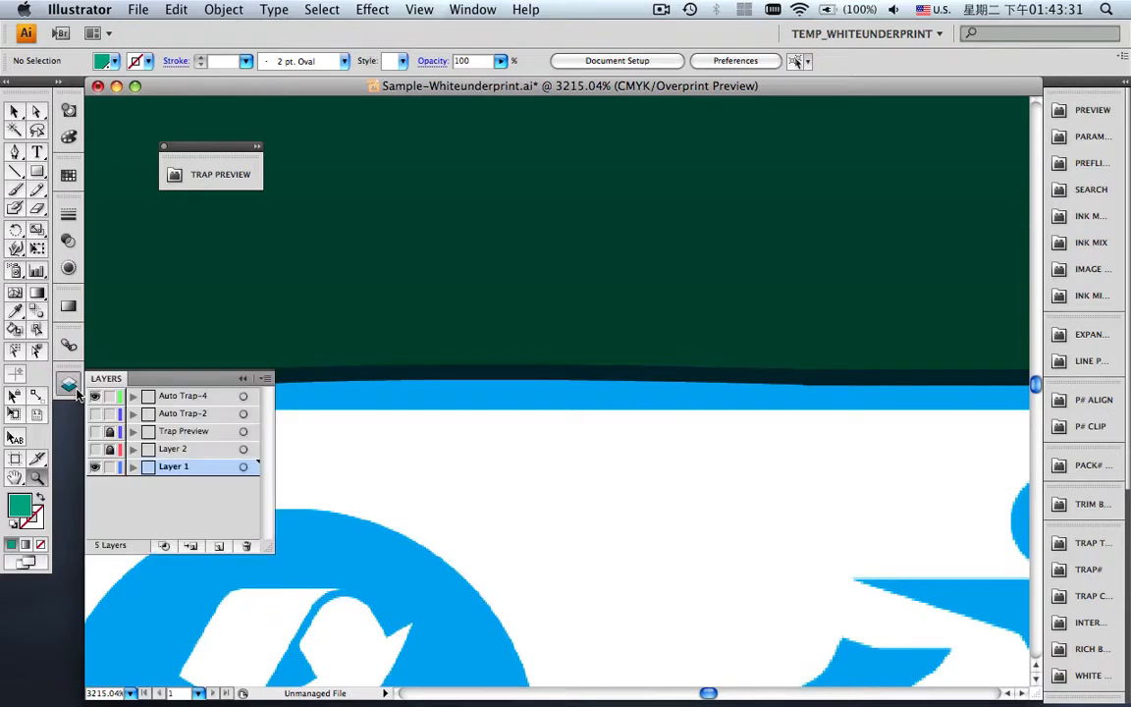
left_click(182, 398)
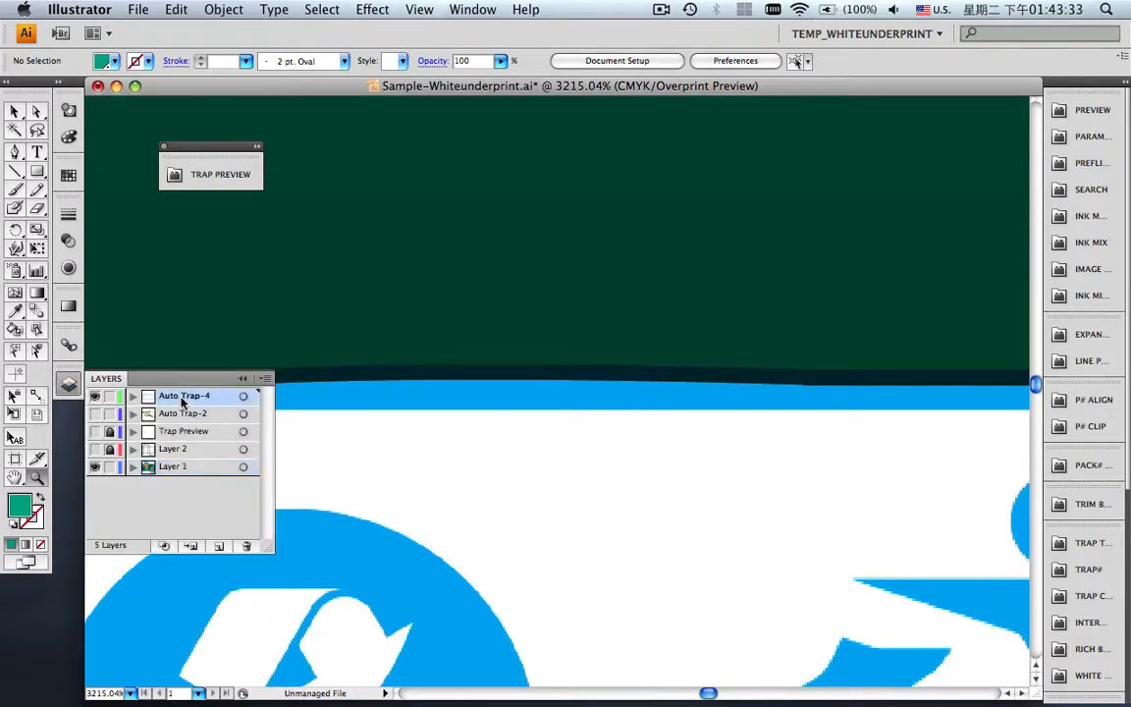
left_click(249, 543)
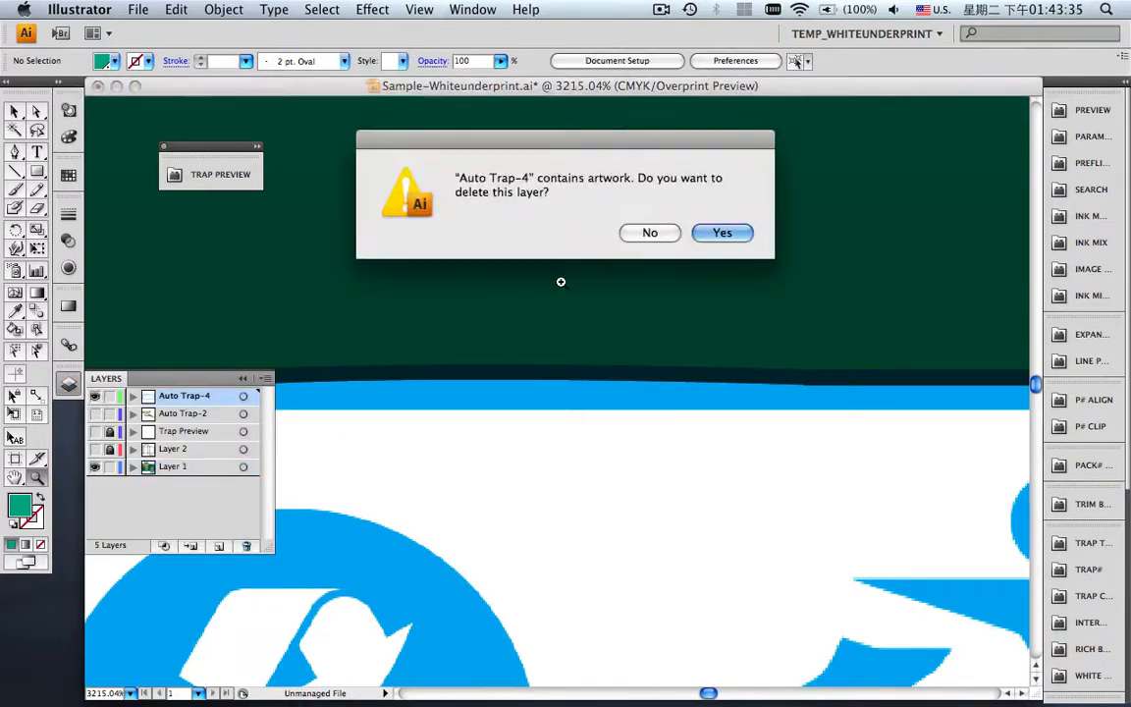
left_click(716, 232)
left_click(241, 381)
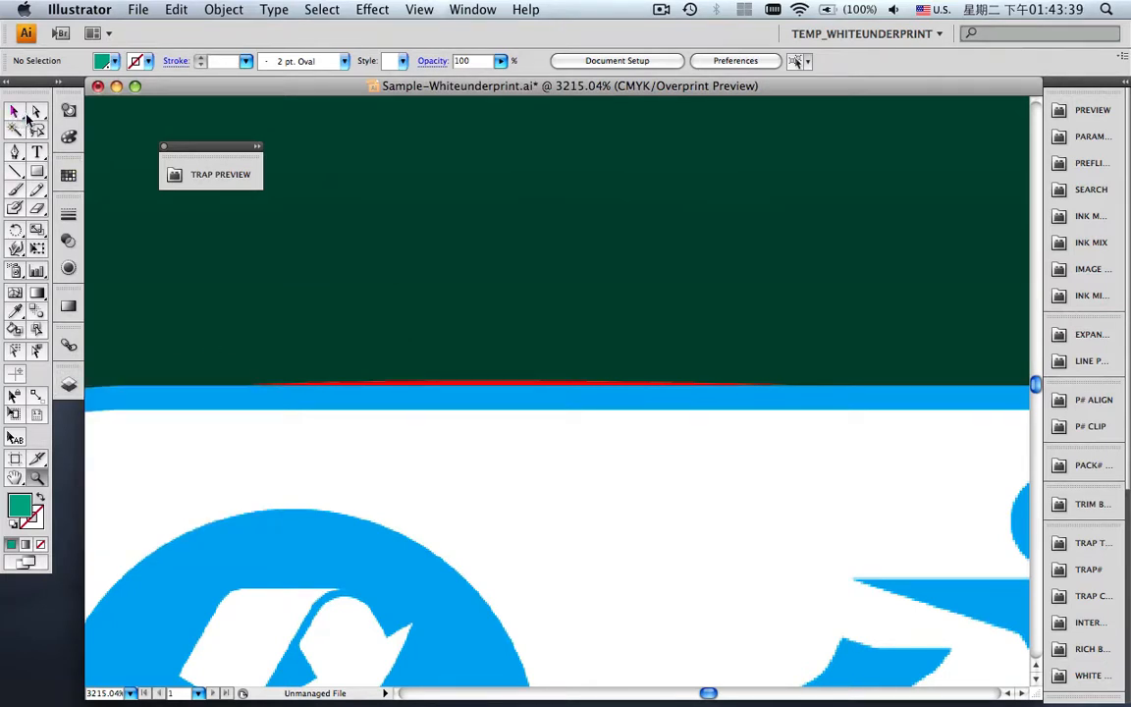
Directly select the red sliver above the recycling label's upper border and clear it.
left_click(35, 111)
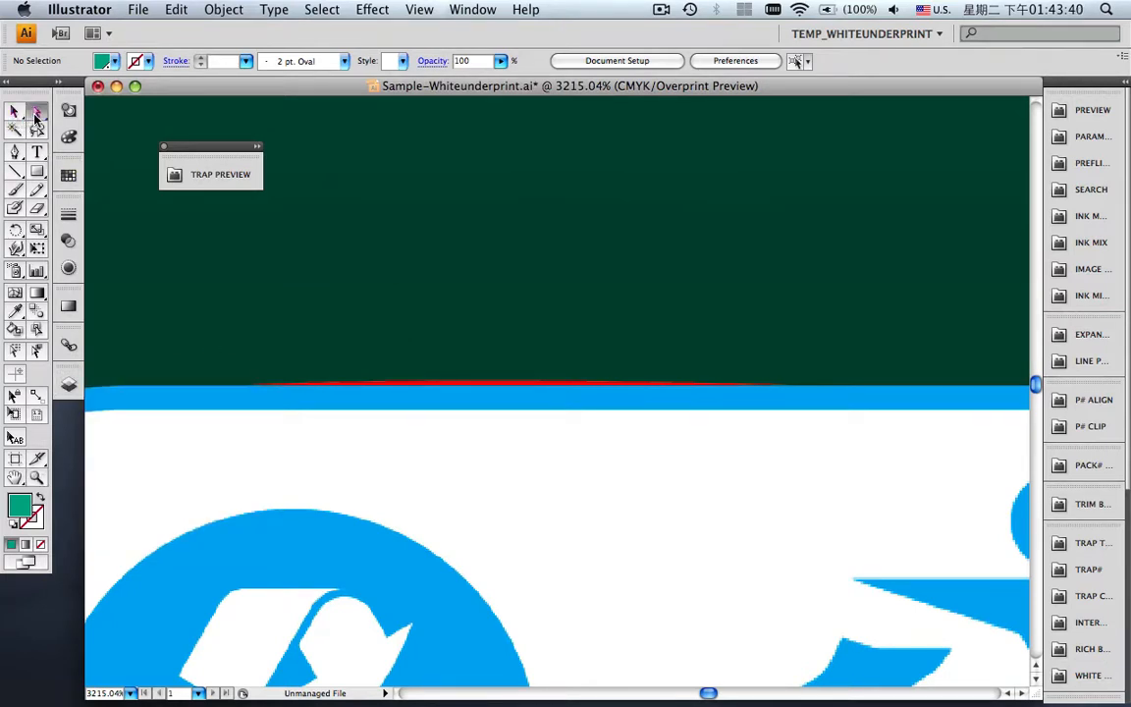
left_click(447, 385)
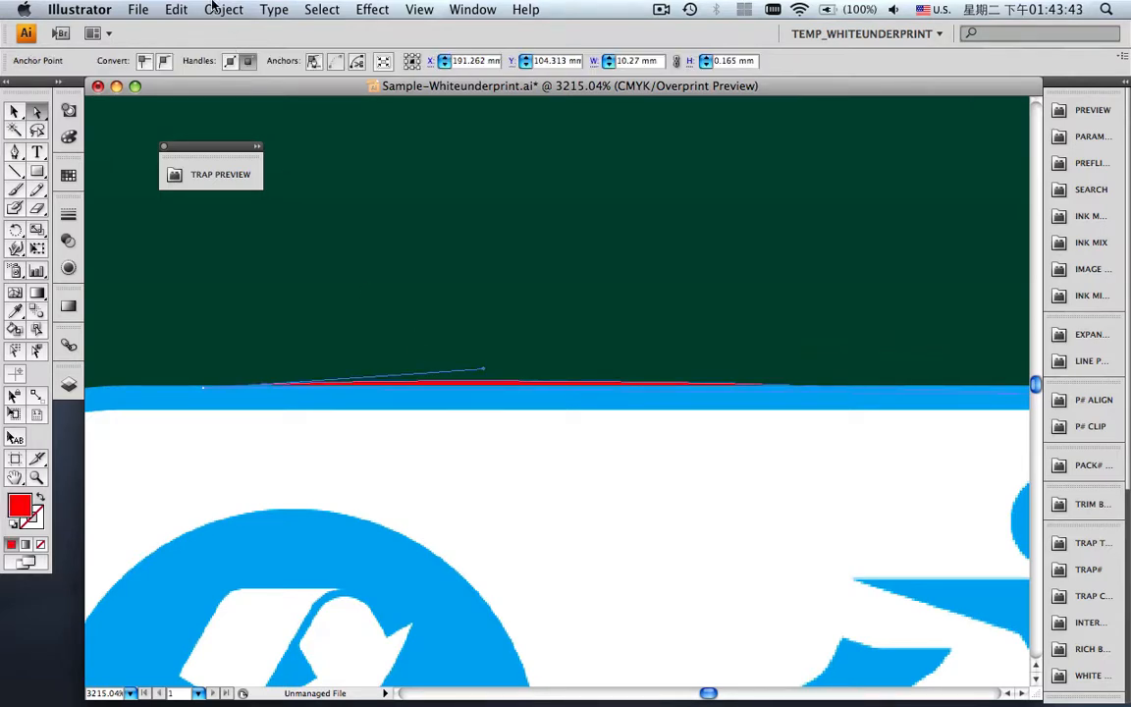
left_click(178, 8)
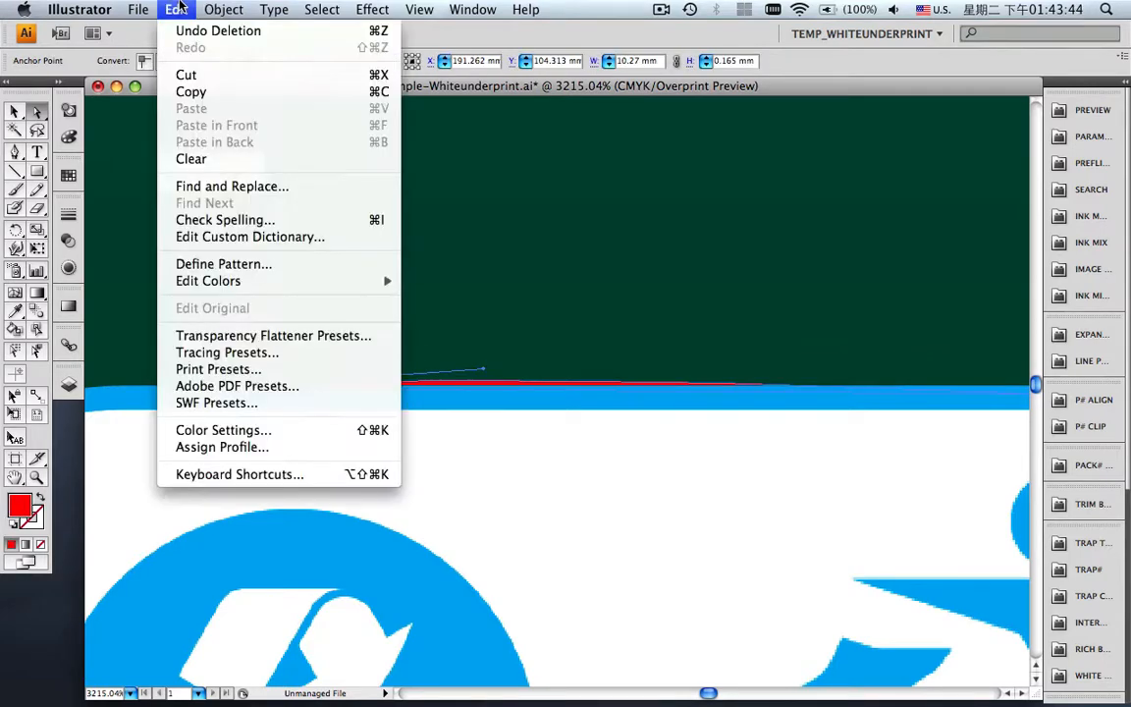
left_click(194, 161)
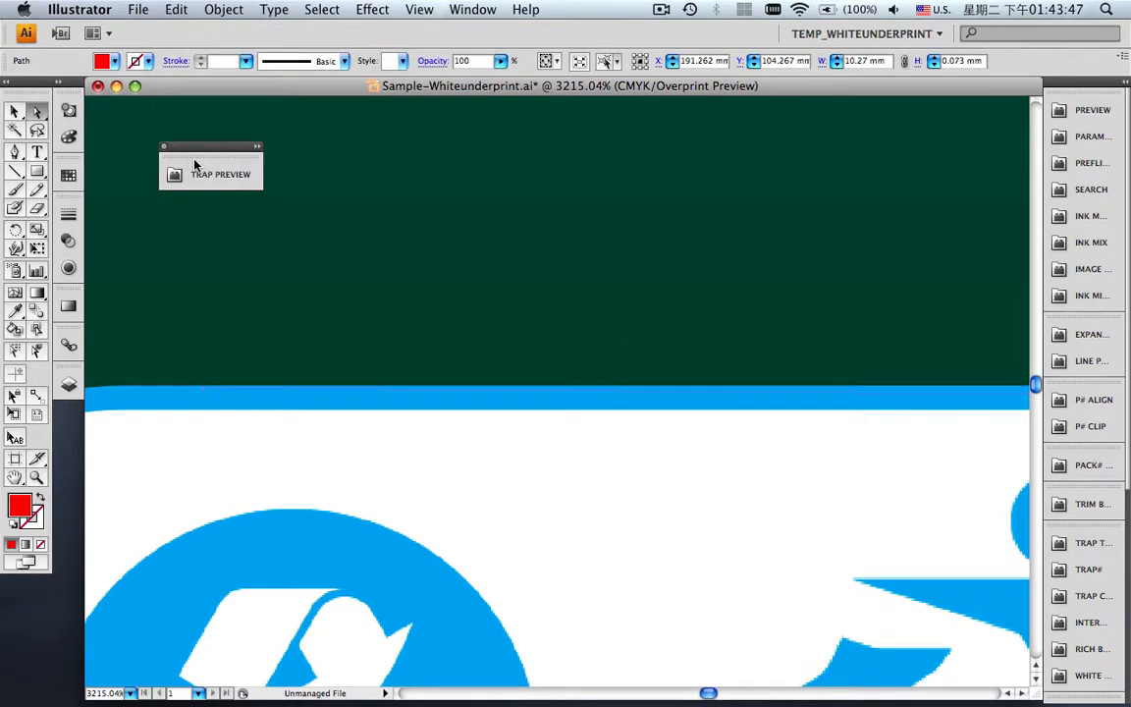
Mark the area around the whole recycling label with the interactive trap tool to pick its border edges.
key("super+minus")
key("super+minus")
key("super+minus")
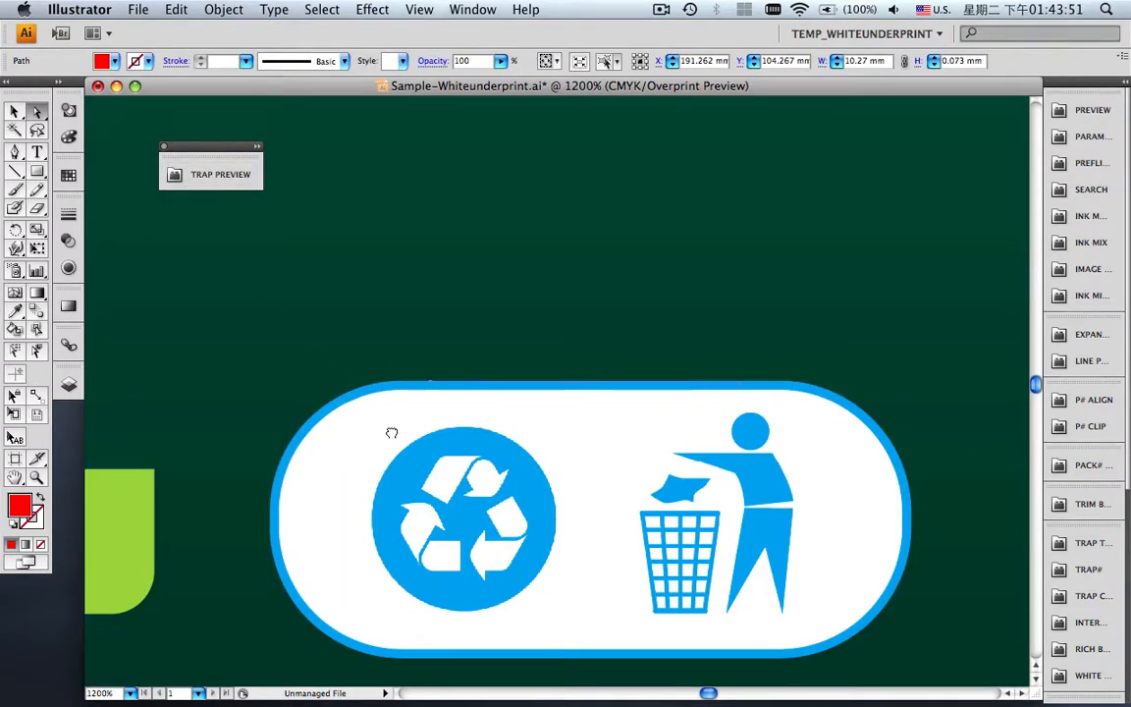
left_click_drag(389, 432, 389, 326)
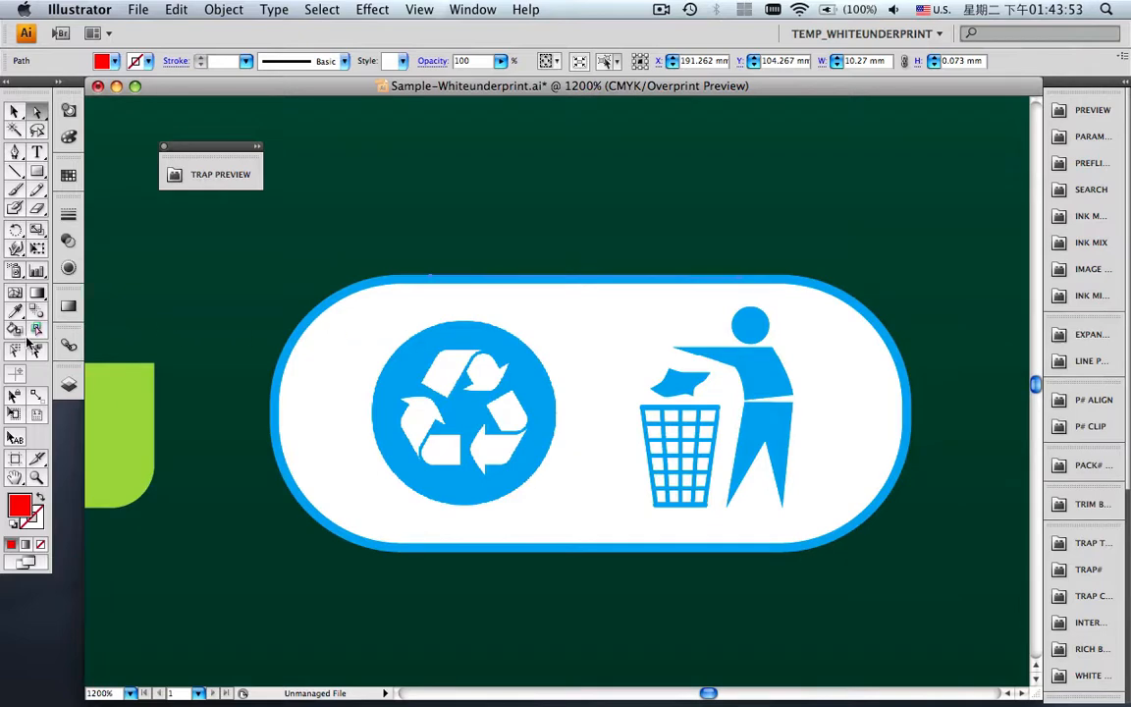
left_click(17, 351)
left_click_drag(217, 227, 1018, 613)
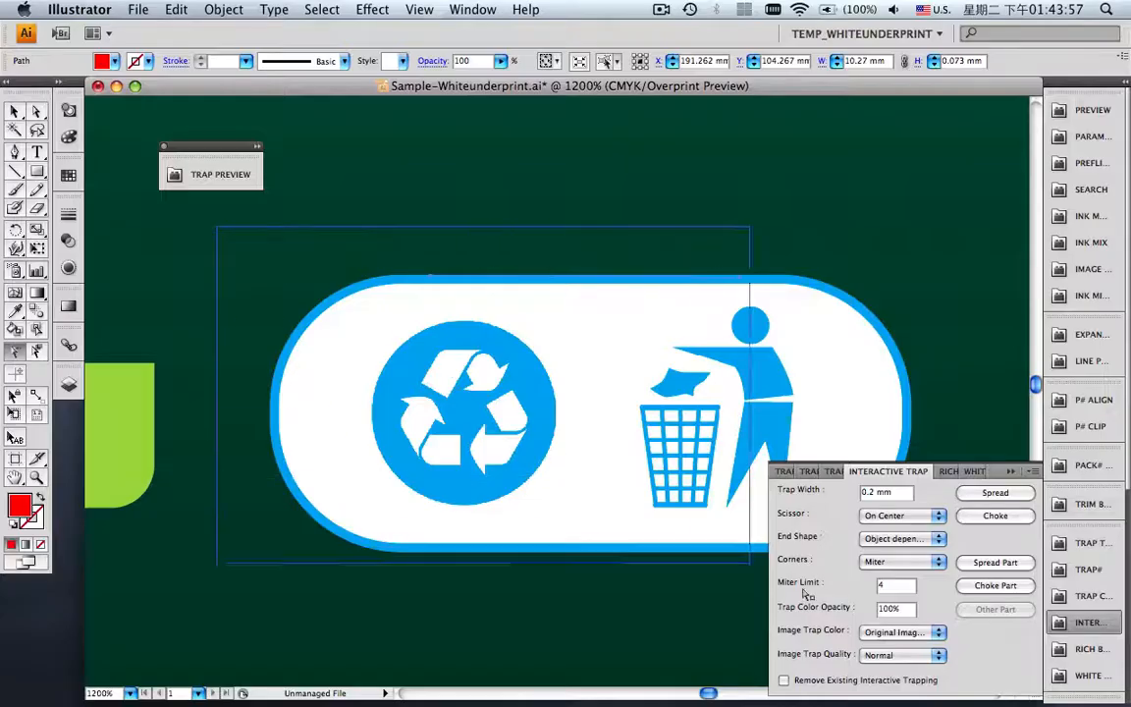
left_click(736, 238)
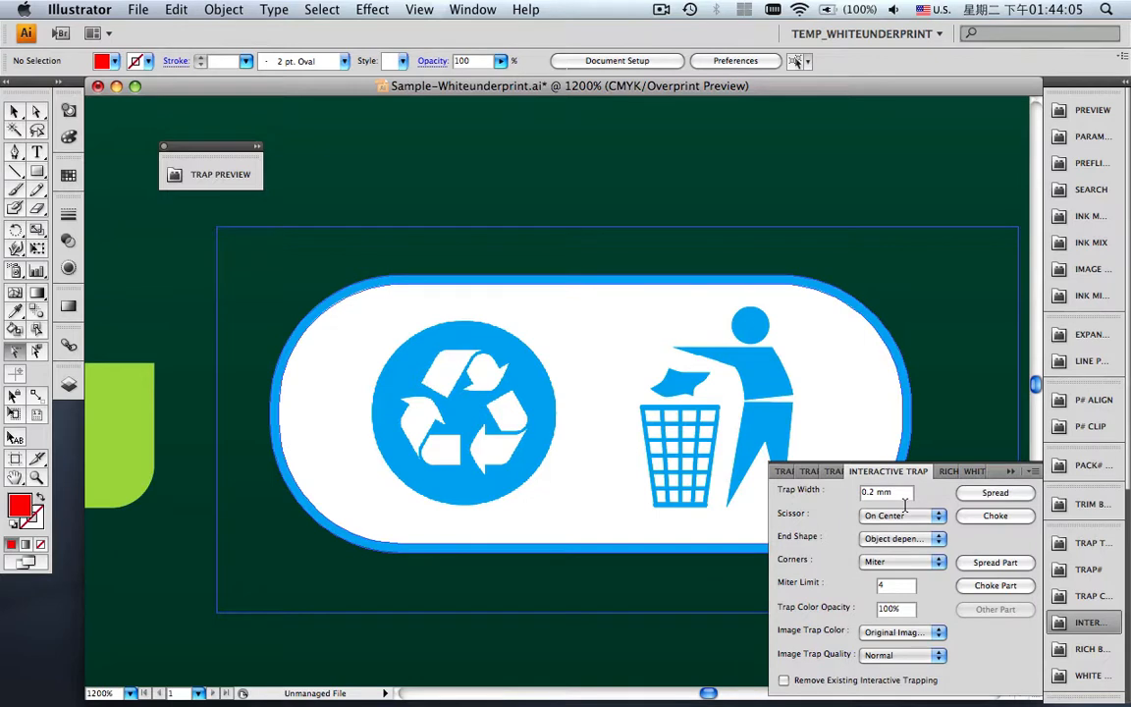
Spread the picked border edges of the recycling label with a 0.2 mm trap width.
left_click(1020, 500)
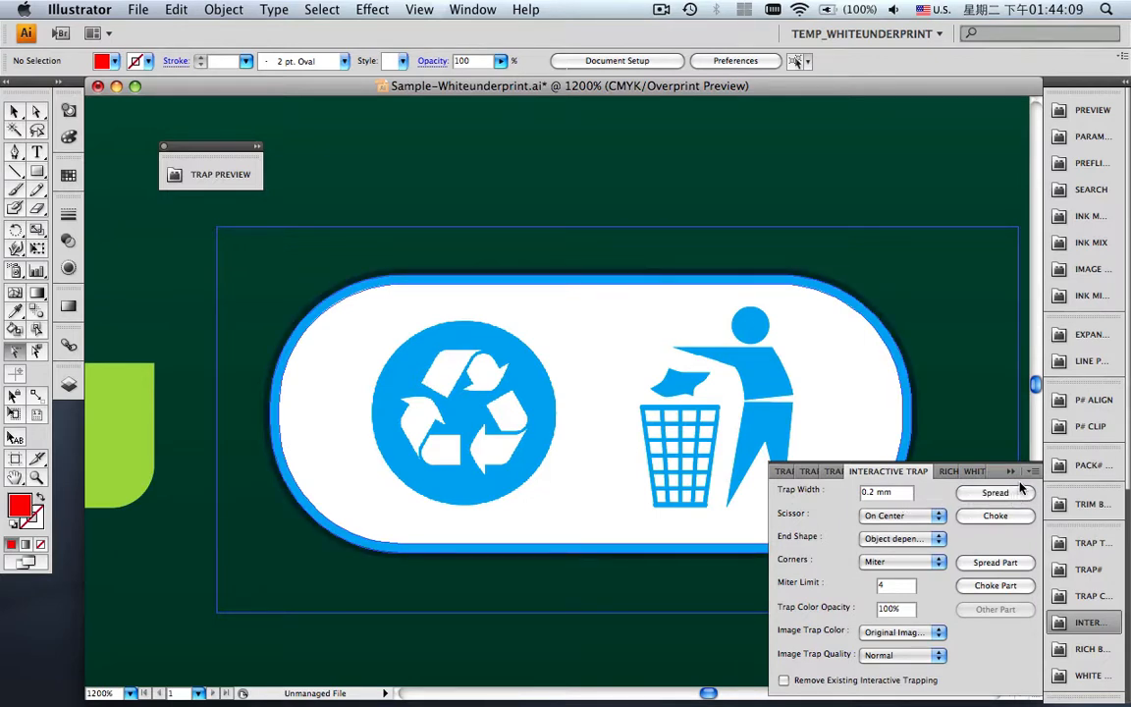
left_click(1012, 472)
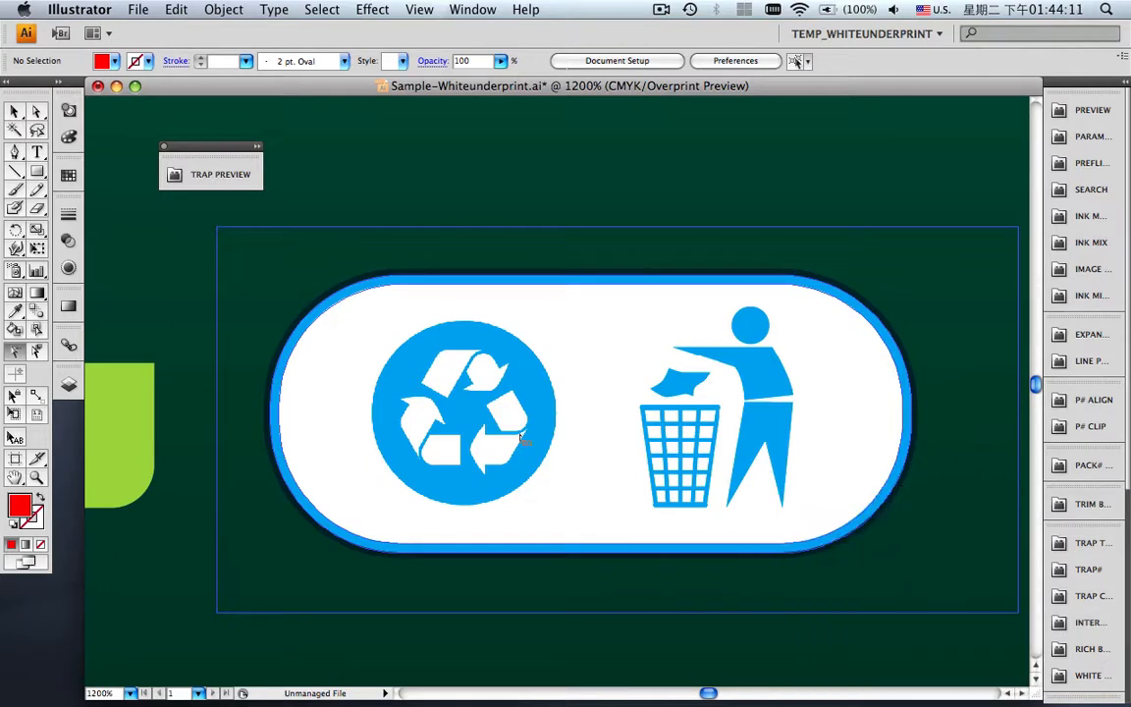
Show the Auto Trap-2 layer, lock Layer 1, and clear the automatic trap pieces around the recycling label.
left_click(68, 384)
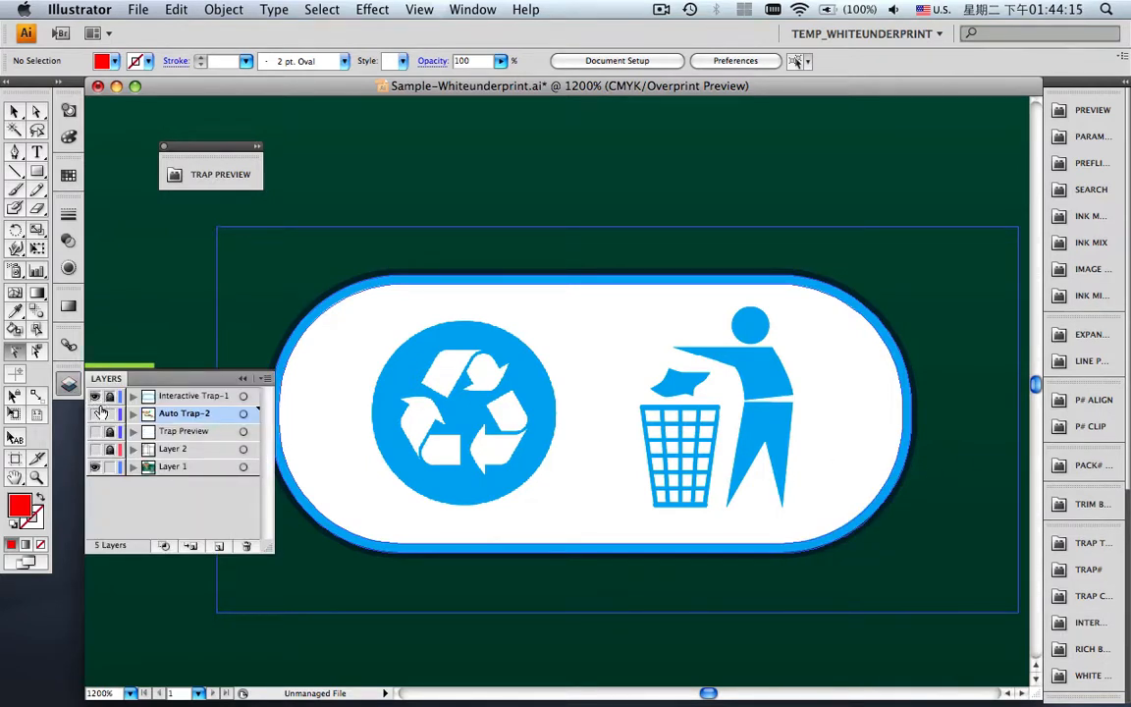
left_click(95, 414)
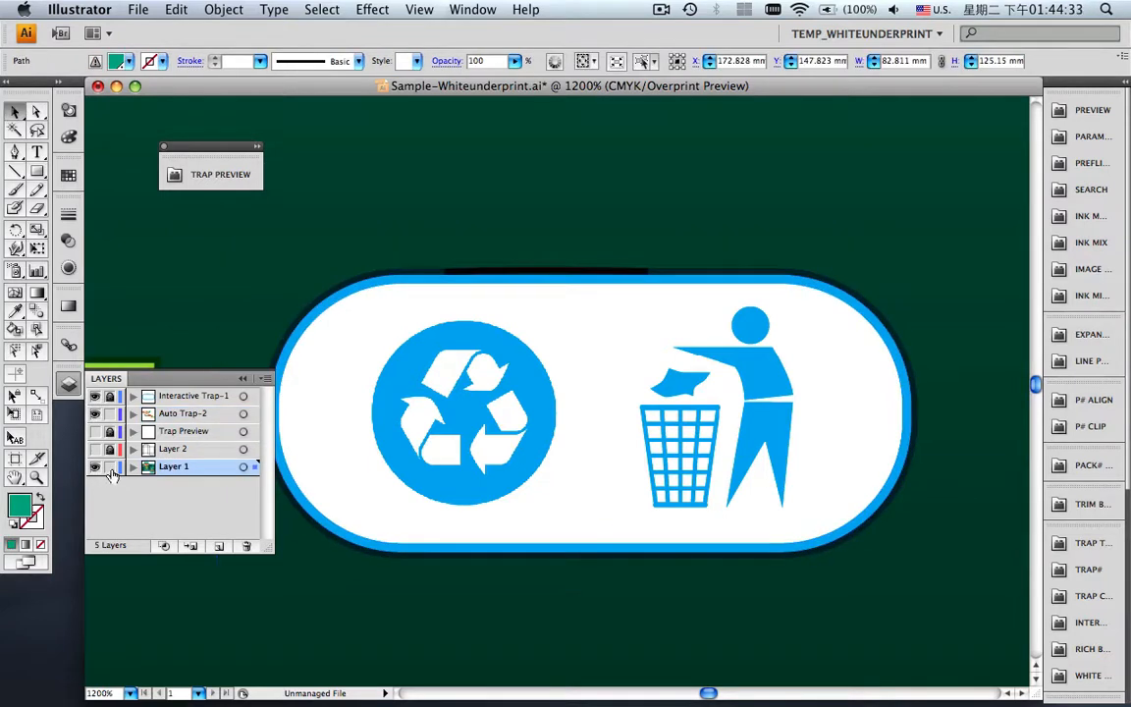
left_click(110, 468)
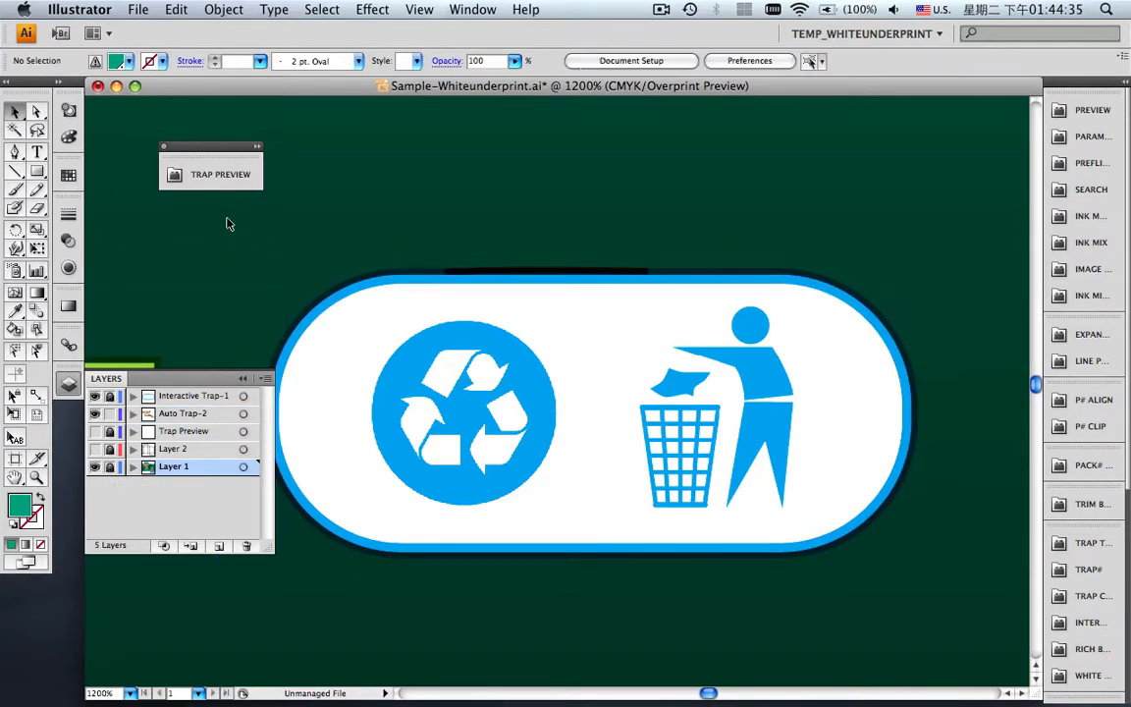
left_click_drag(228, 219, 984, 632)
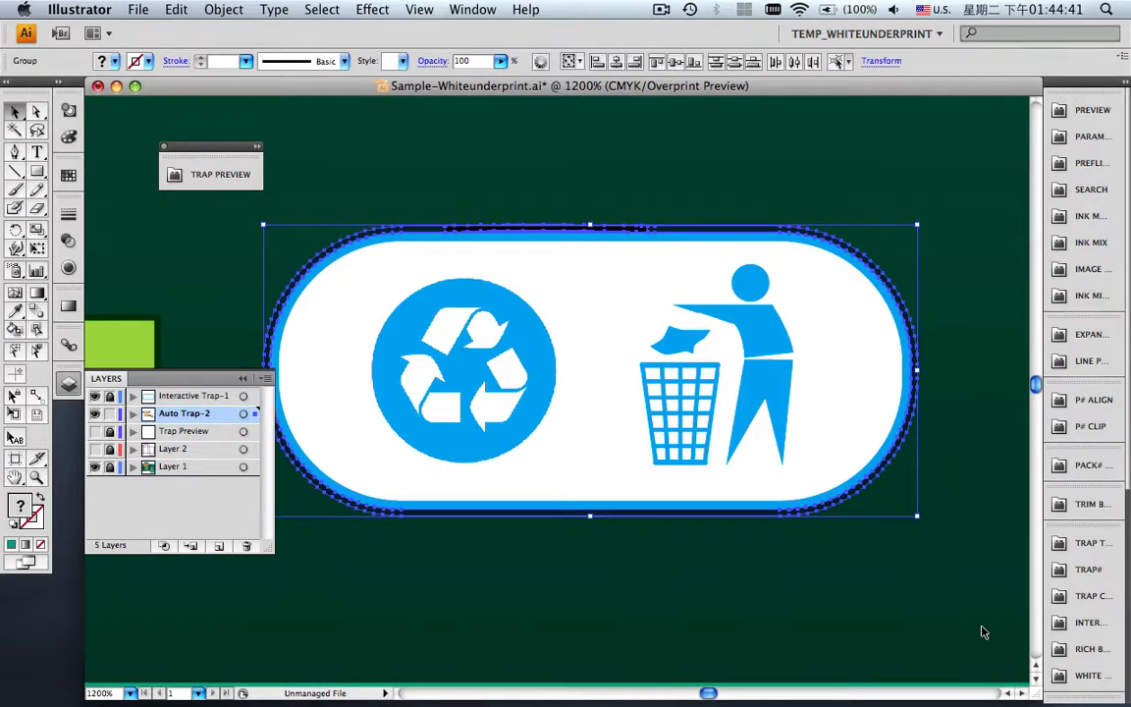
left_click(177, 10)
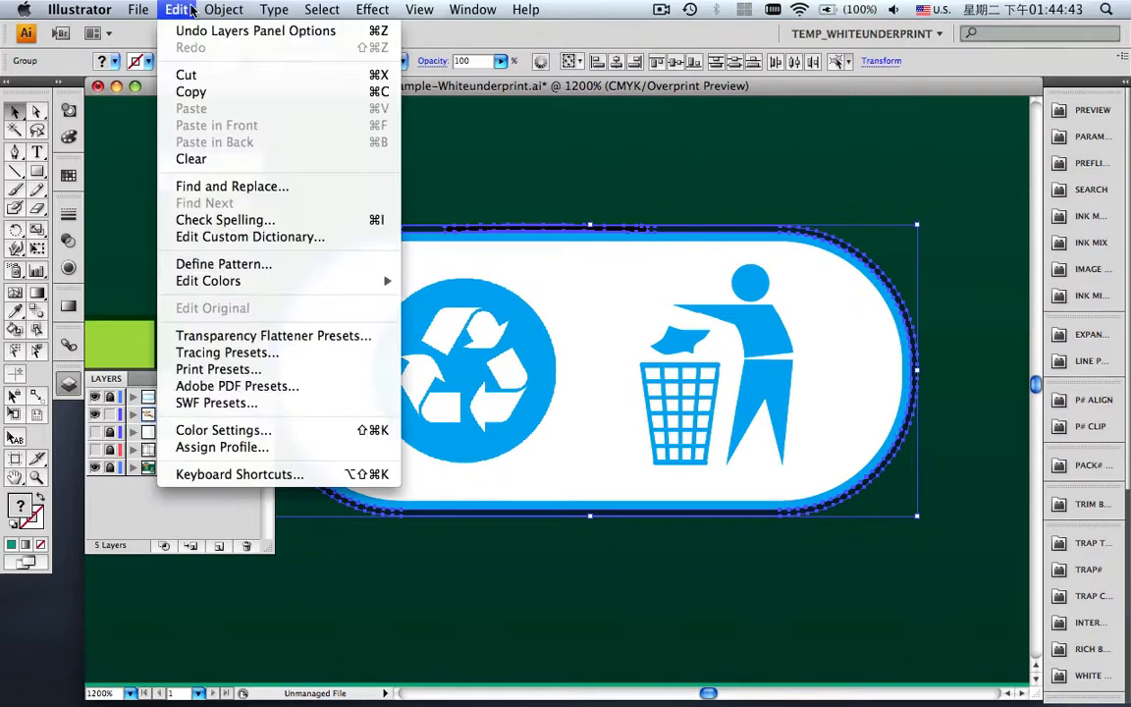
left_click(211, 162)
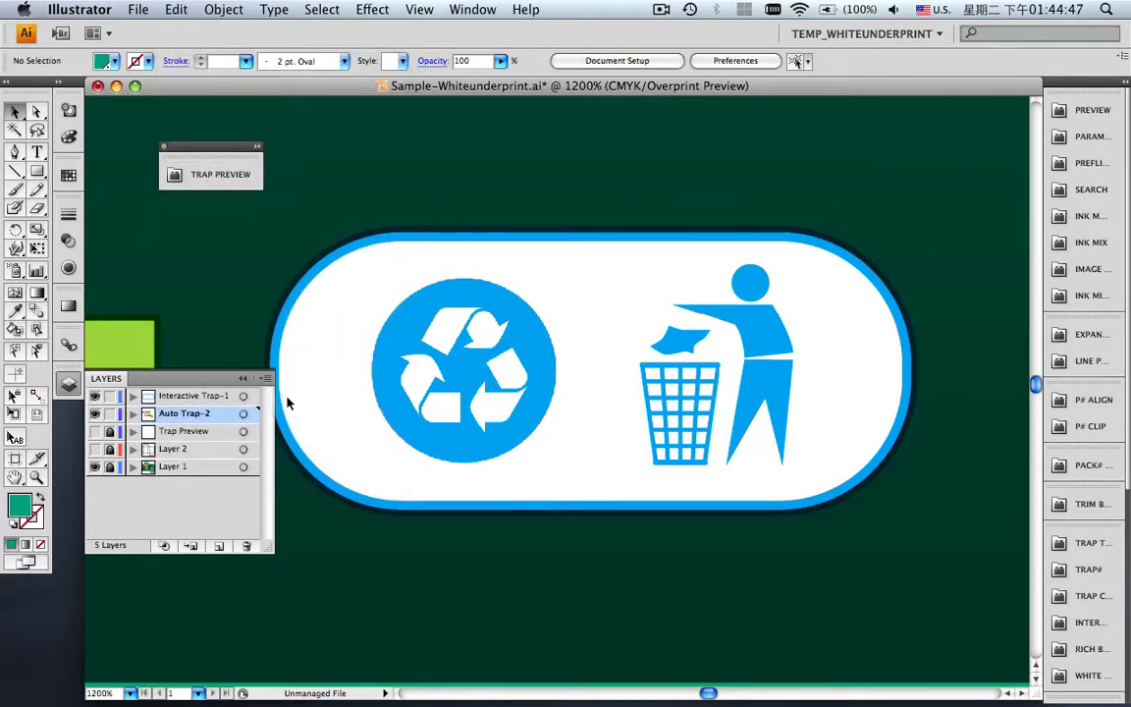
Move the Interactive Trap-1 artwork into the Auto Trap-2 layer, deleting the emptied layer and locking Auto Trap-2.
left_click(251, 397)
left_click_drag(254, 396, 254, 414)
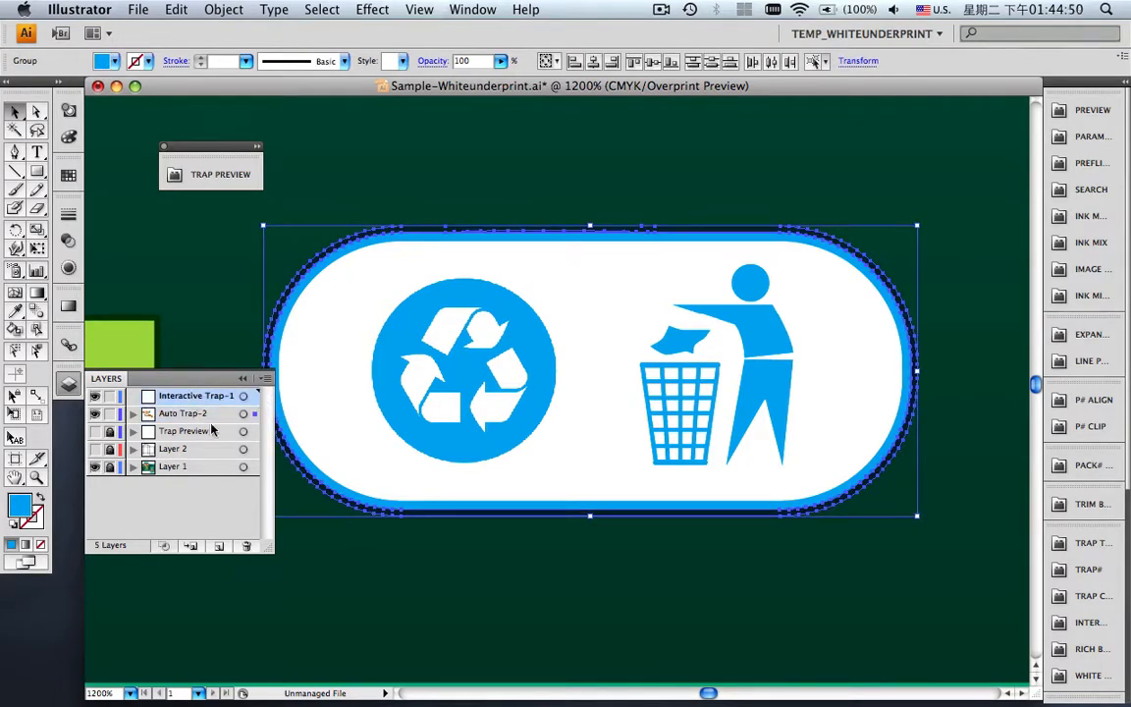
left_click(246, 545)
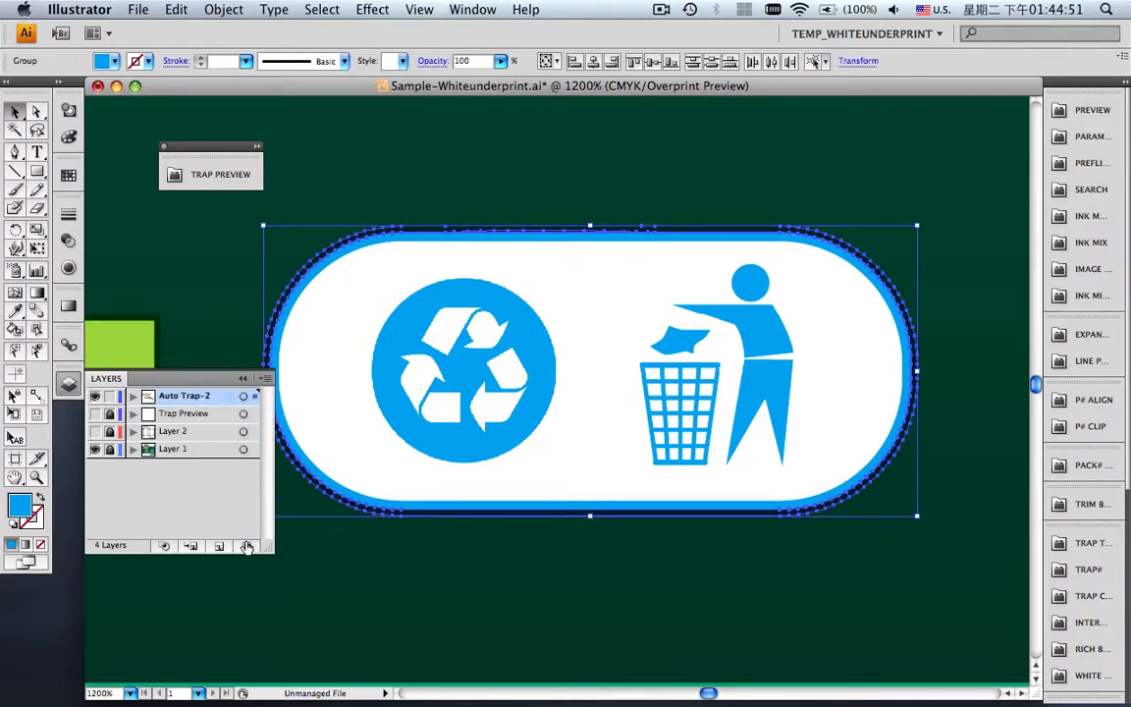
left_click(109, 395)
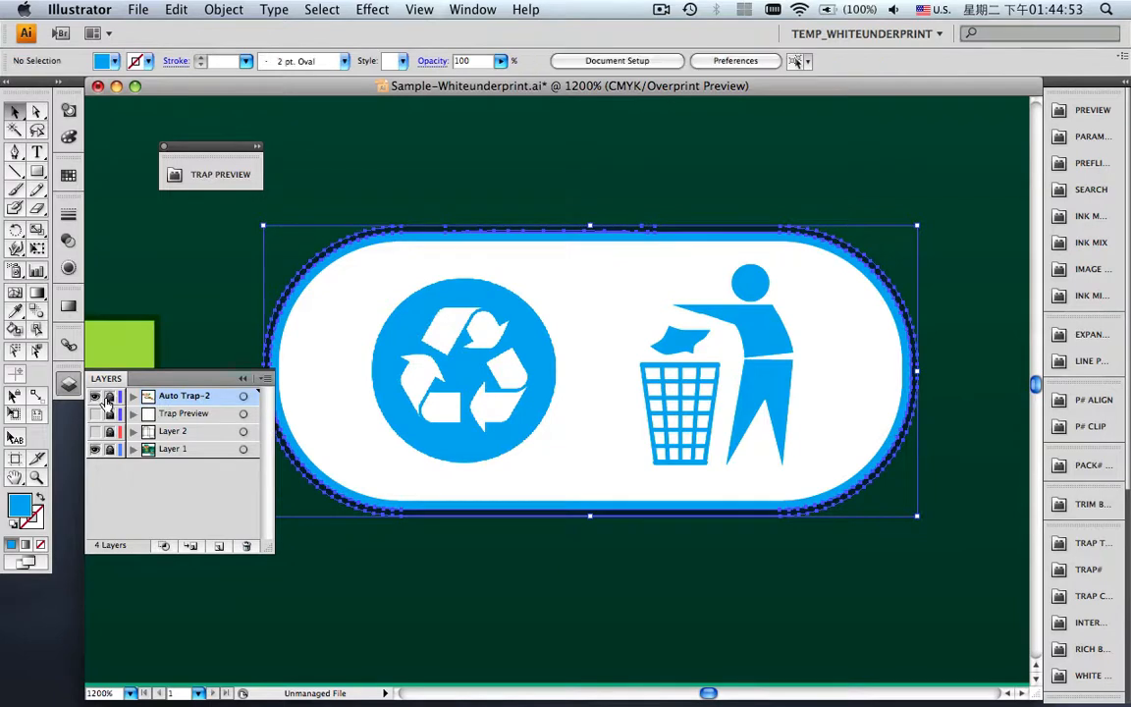
left_click(244, 378)
Open the separations preview of the whole packaging artwork and refresh it.
key("super+0")
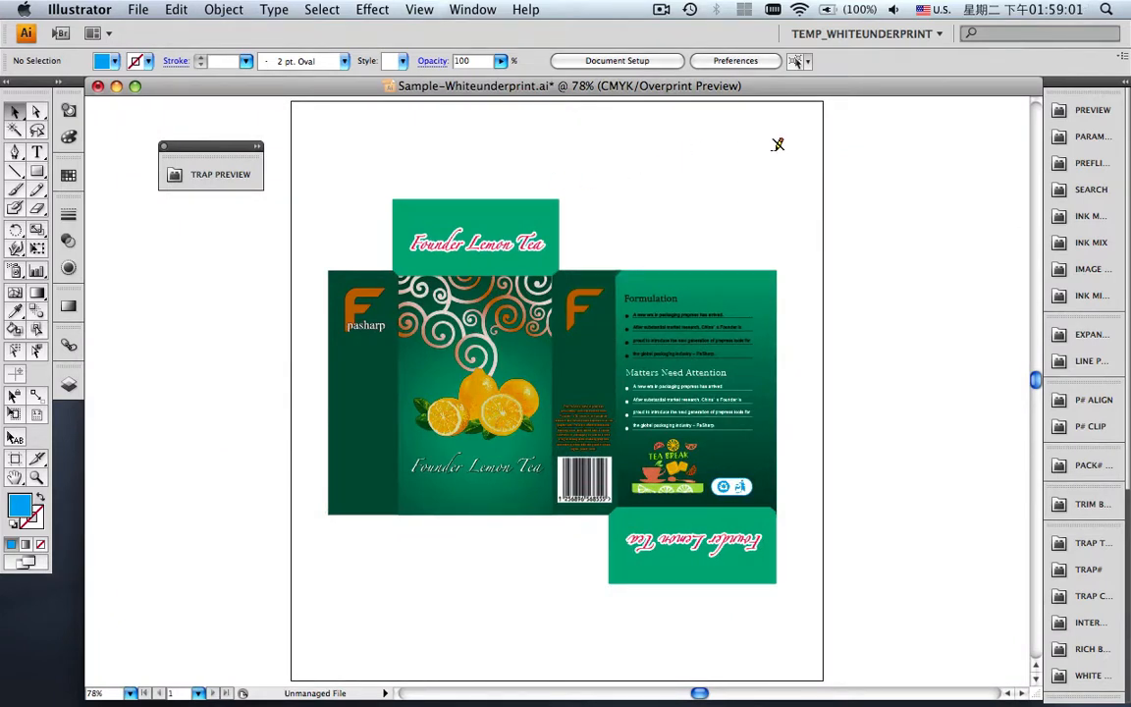
left_click(1065, 113)
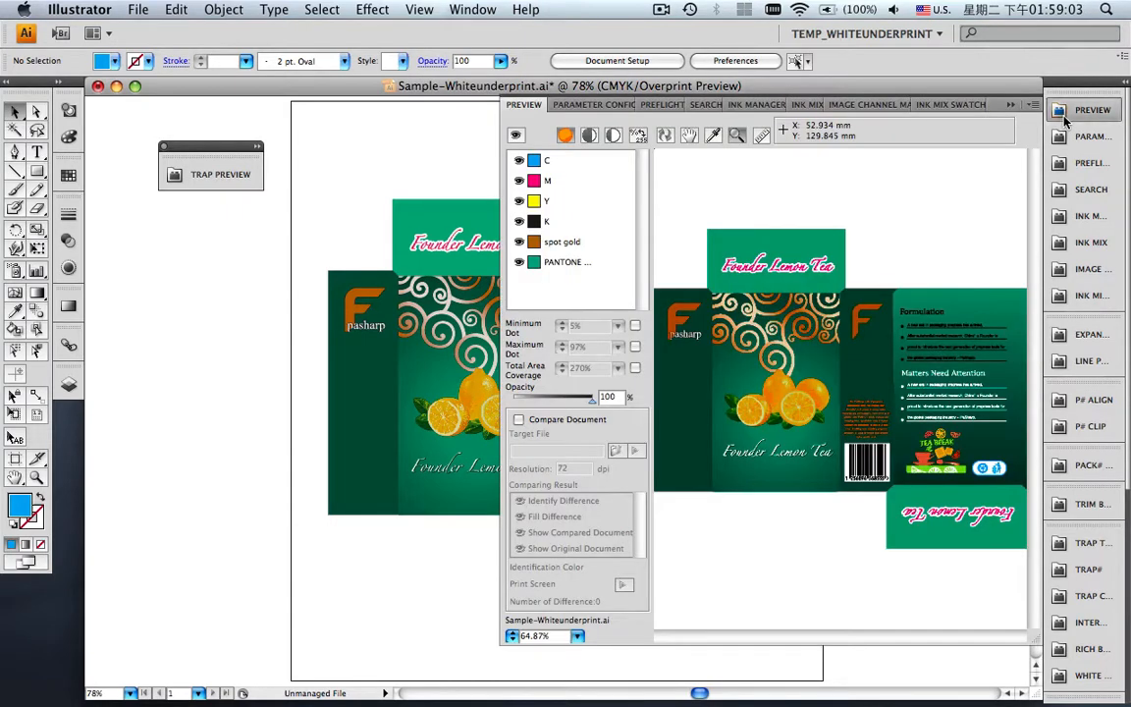
left_click(663, 136)
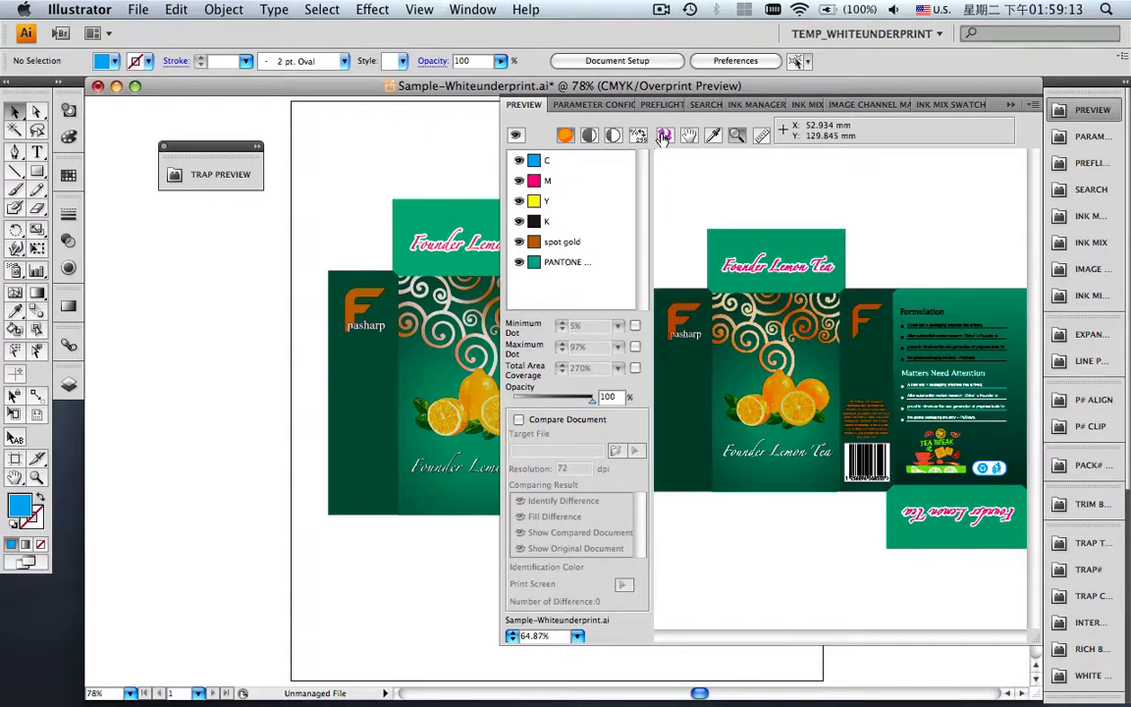
View the PANTONE, spot gold and K separations one at a time in the preview and restore all inks.
left_click(513, 136)
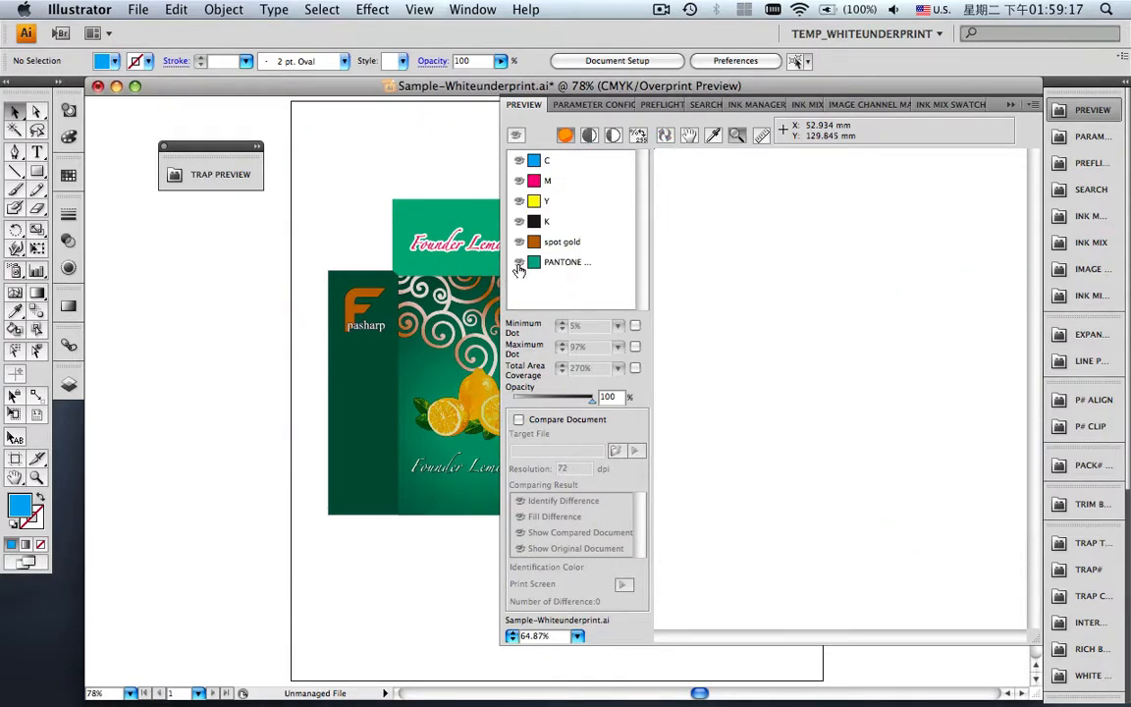
left_click(519, 262)
left_click(520, 263)
left_click(519, 242)
left_click(519, 242)
left_click(519, 222)
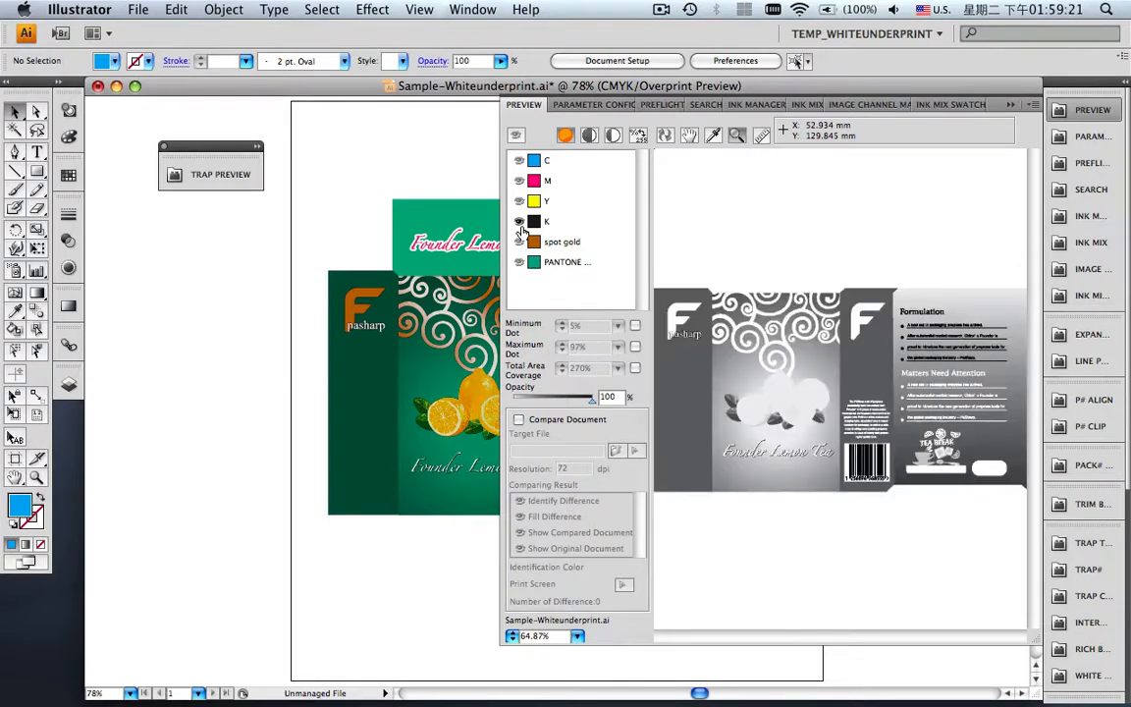
left_click(519, 222)
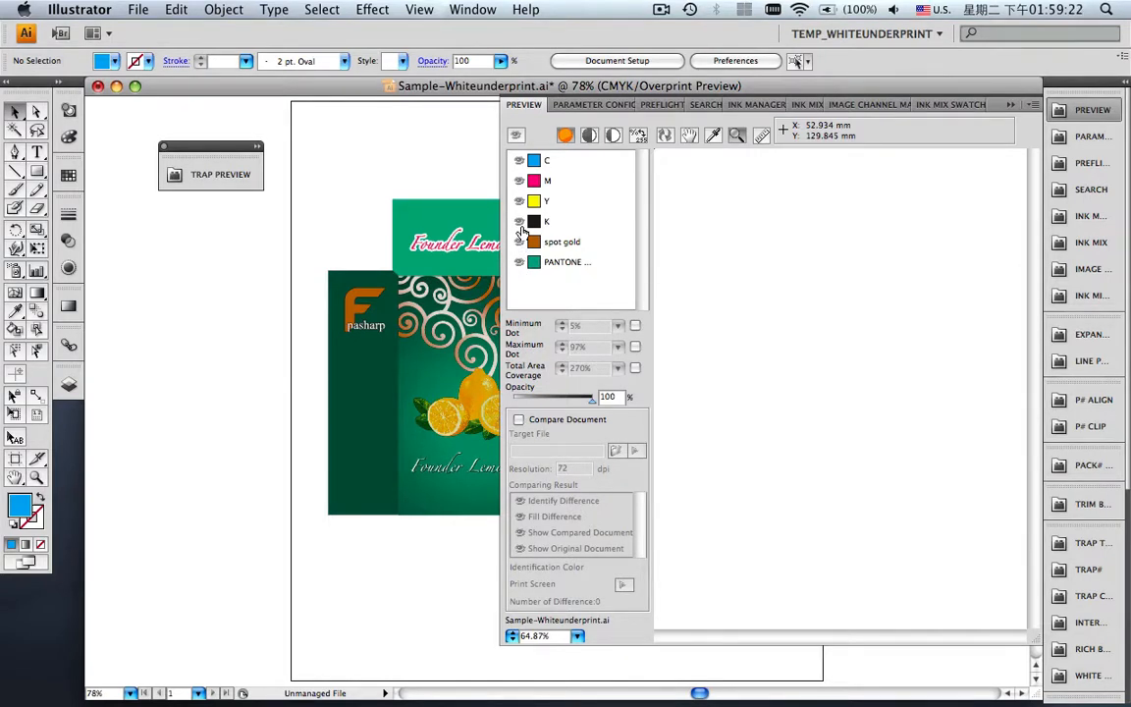
left_click(519, 137)
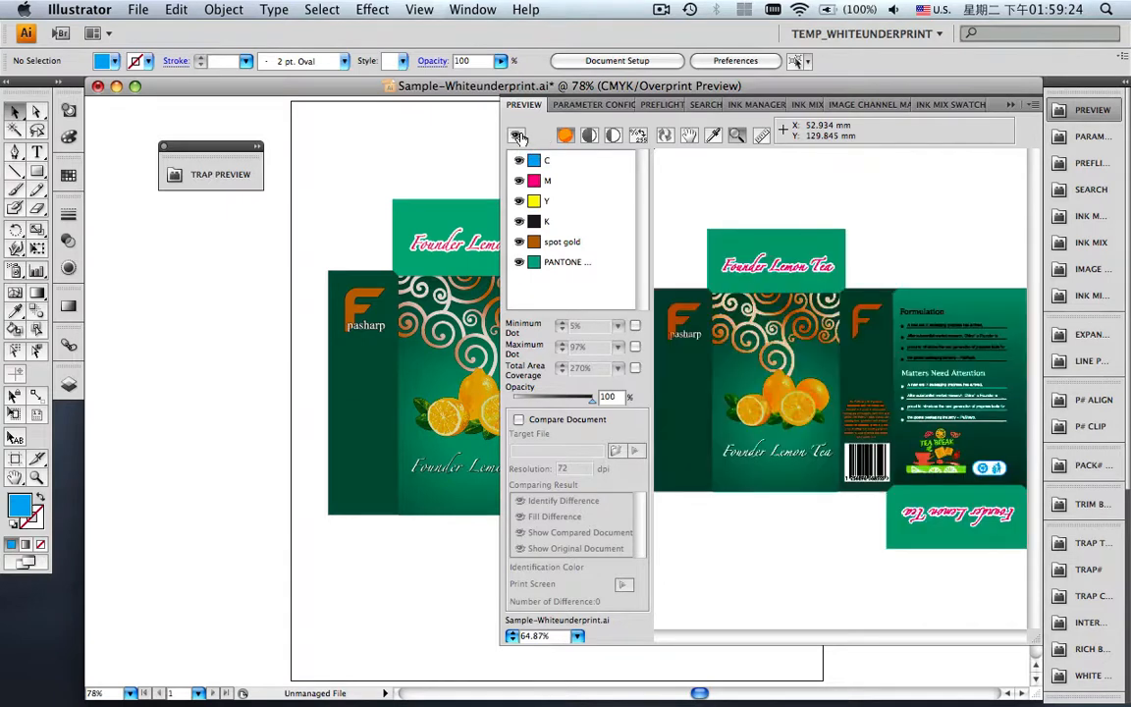
Examine the traps around the tea cup in the preview by toggling the PANTONE and spot gold inks and hiding K.
left_click(1012, 104)
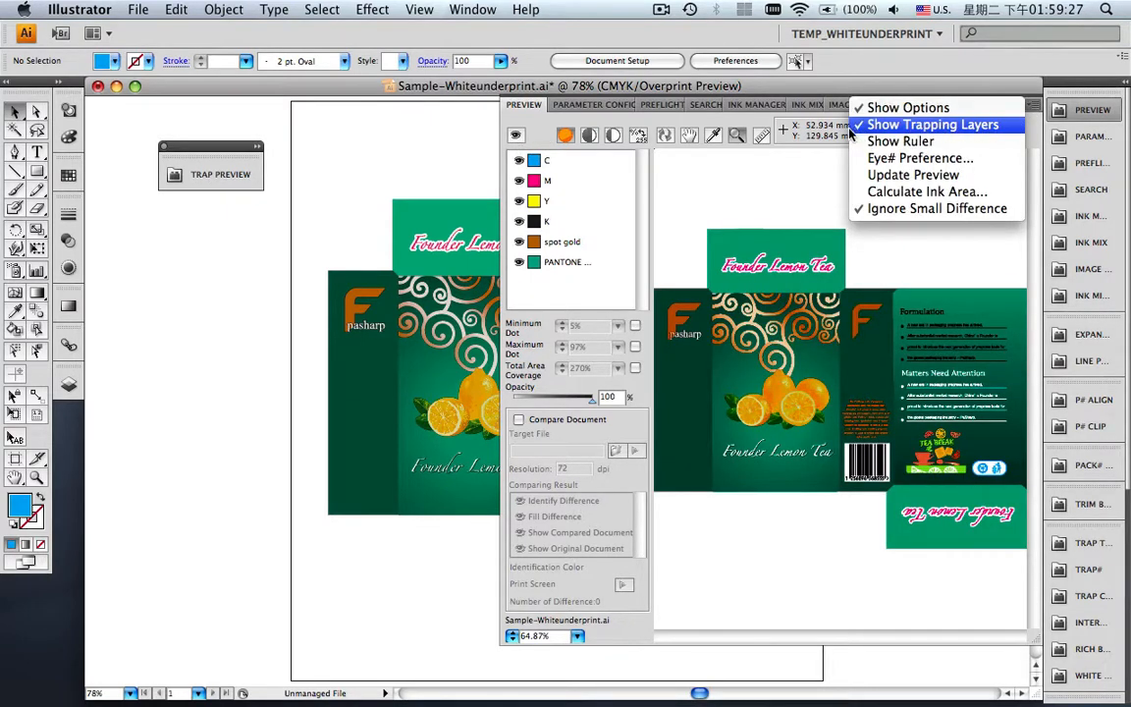
left_click(819, 167)
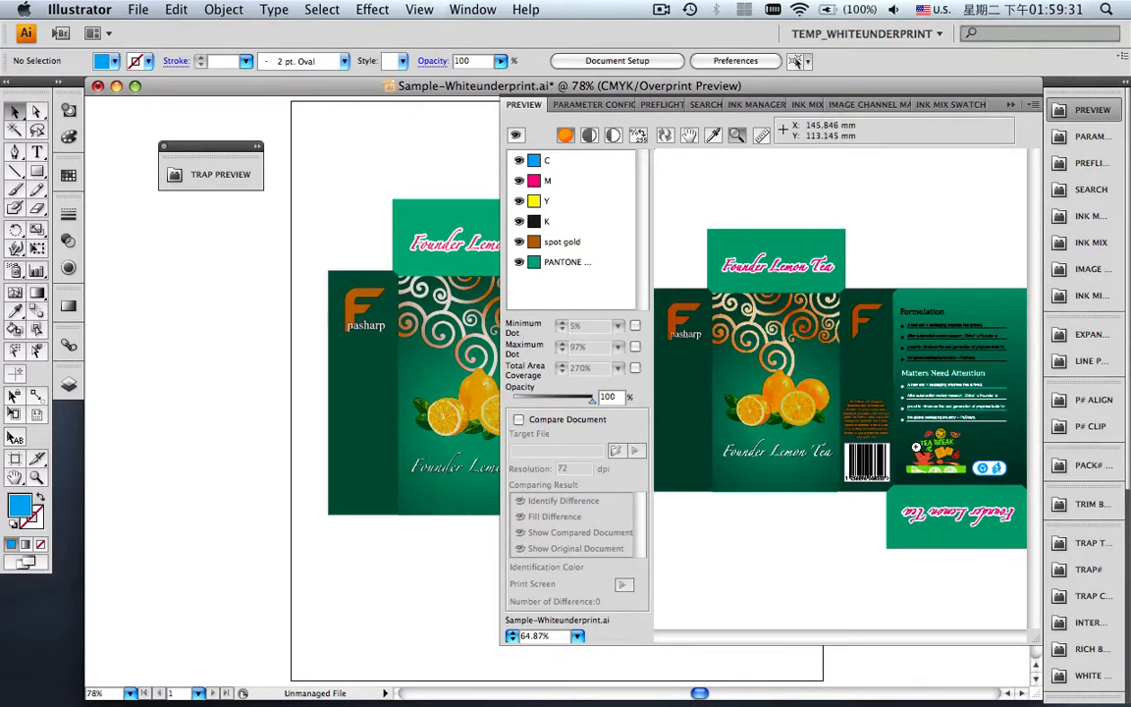
left_click_drag(912, 445, 938, 471)
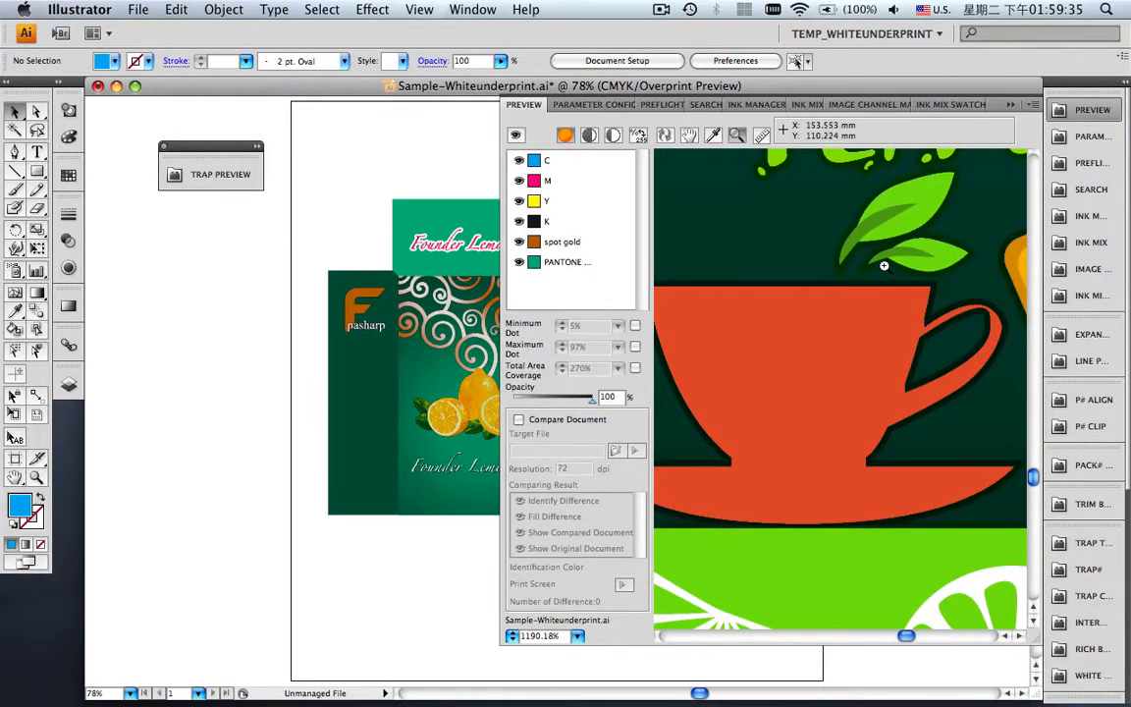
left_click(519, 264)
left_click(519, 243)
left_click(519, 224)
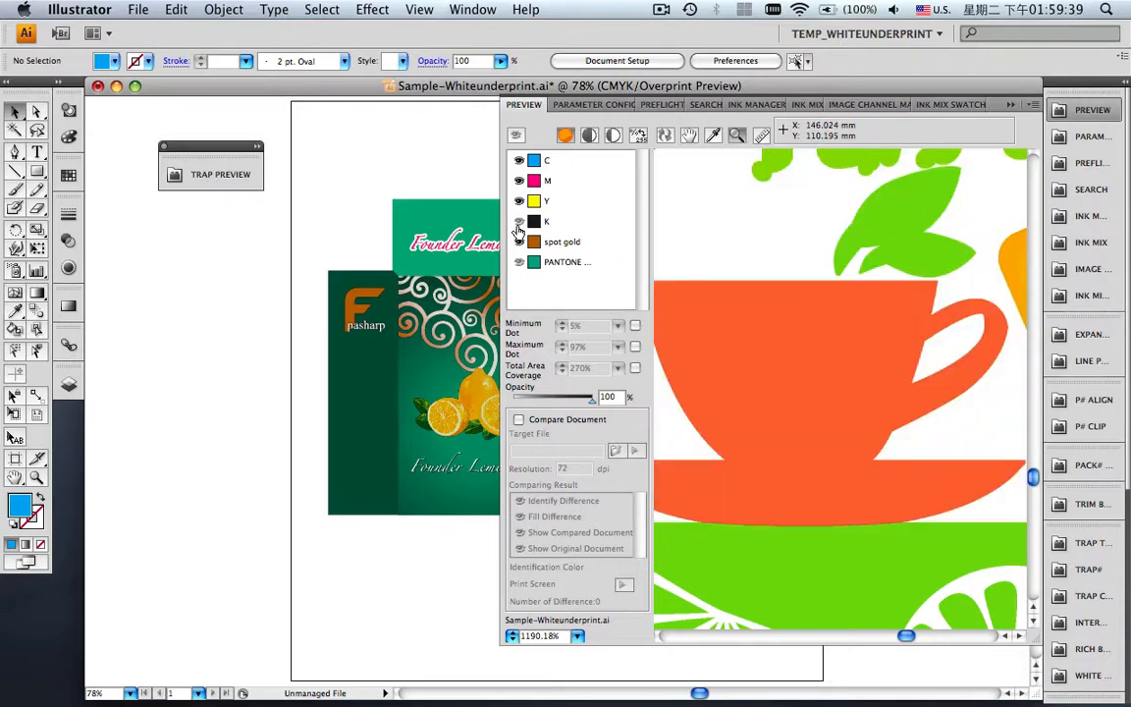
left_click(518, 241)
left_click(519, 262)
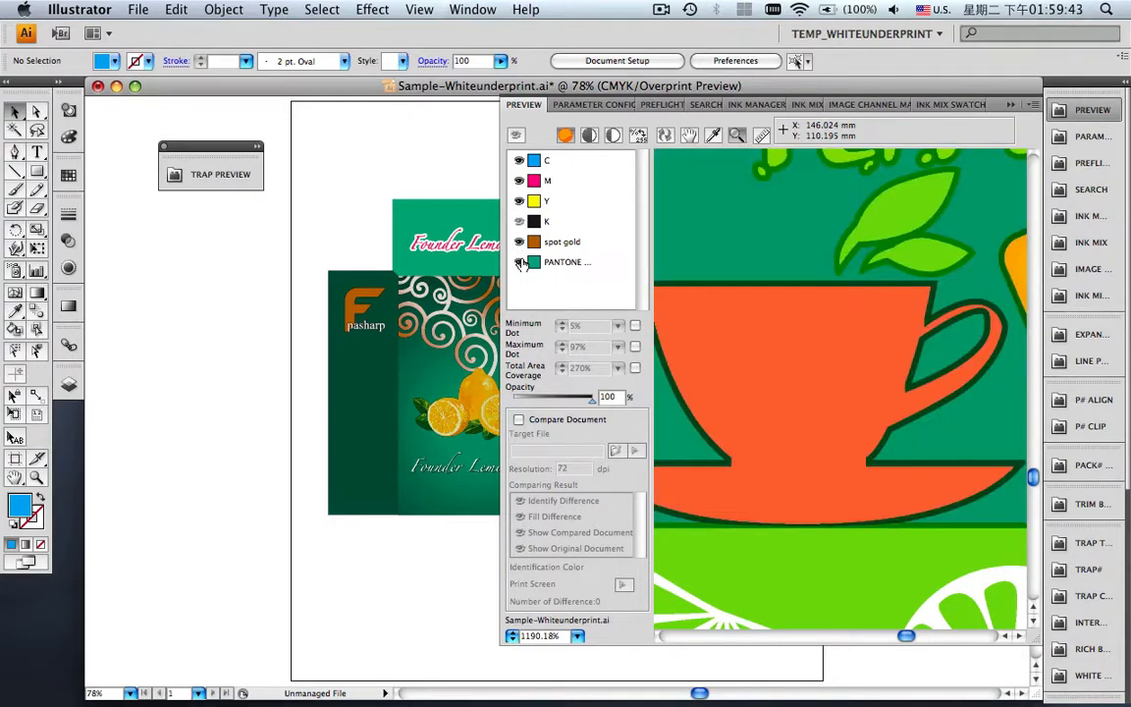
Examine the traps around the lemon and its leaf with PANTONE hidden and shown, and restore all inks in the whole-artwork preview.
left_click(577, 642)
left_click(589, 634)
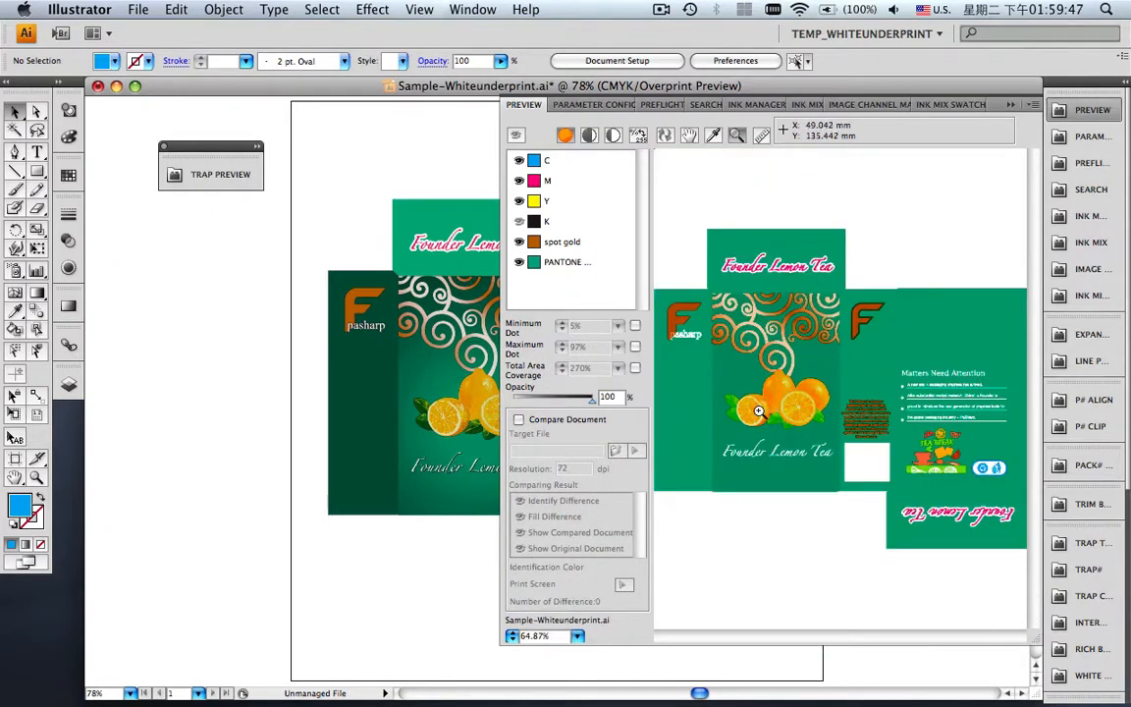
left_click_drag(759, 410, 779, 430)
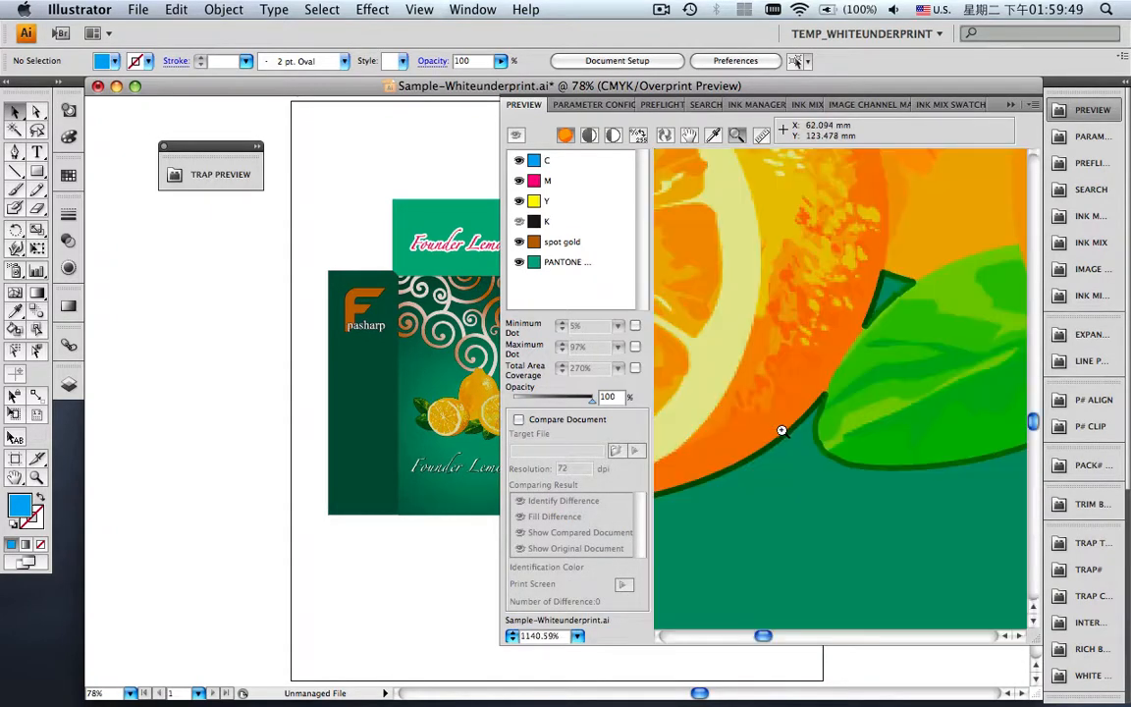
left_click(519, 263)
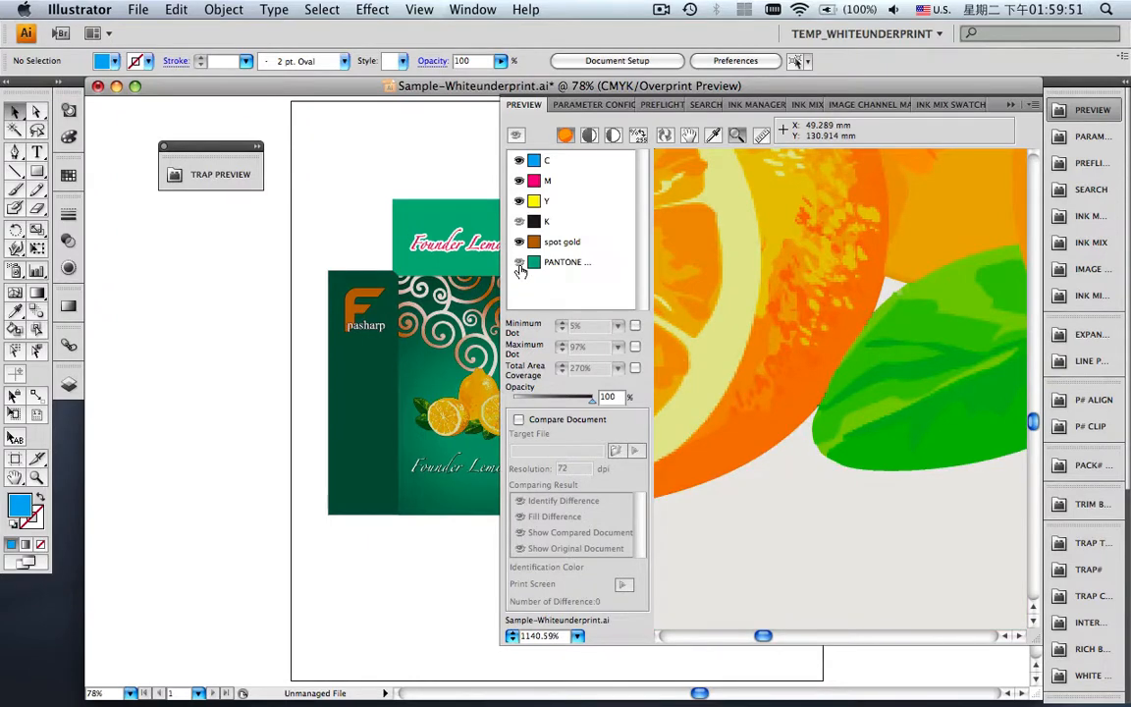
left_click(519, 263)
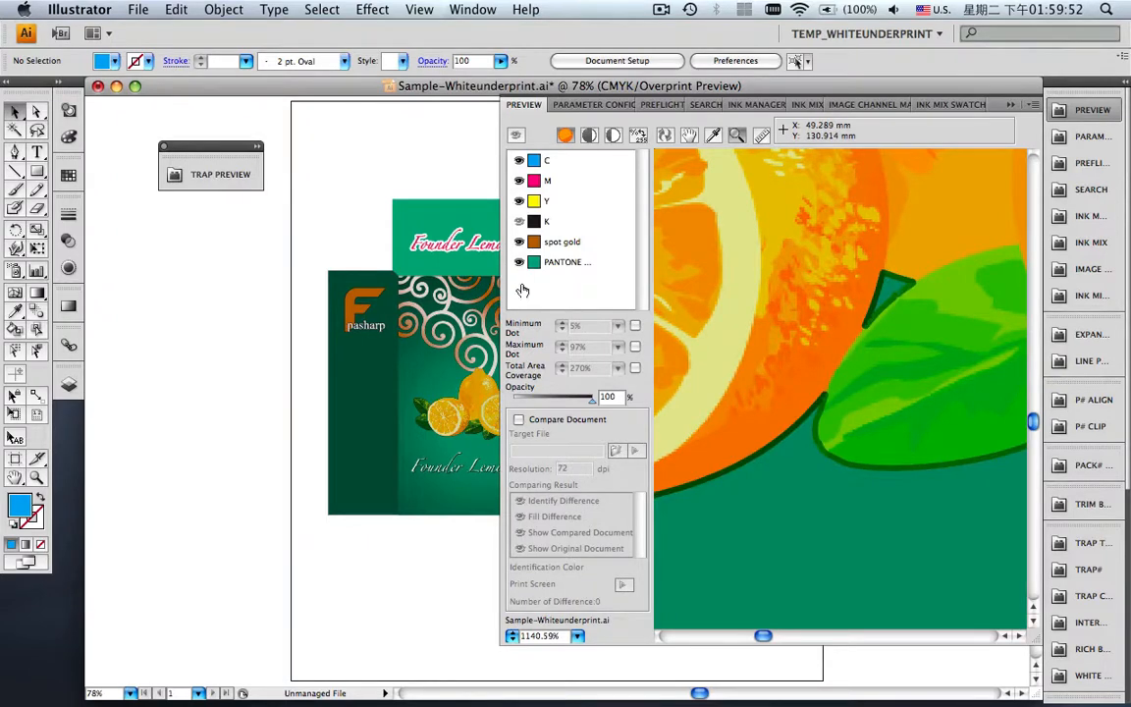
left_click(577, 635)
left_click(577, 635)
left_click(520, 136)
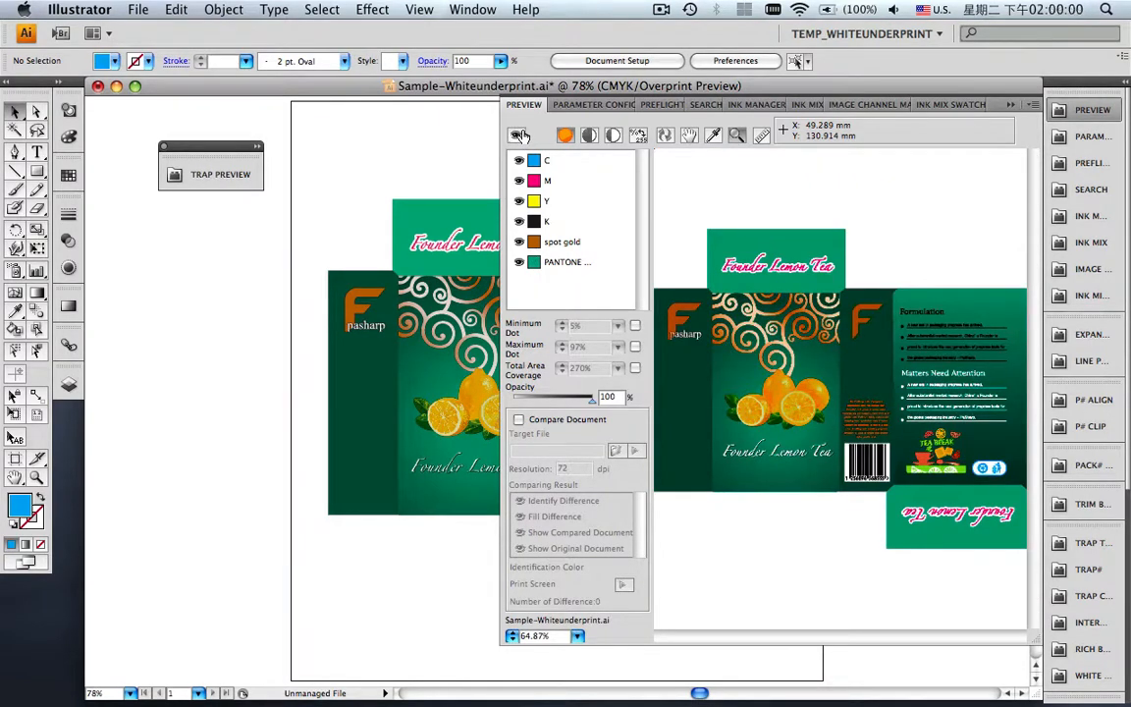
Review the preview options such as Calculate Ink Area and enable Compare Document.
left_click(1032, 104)
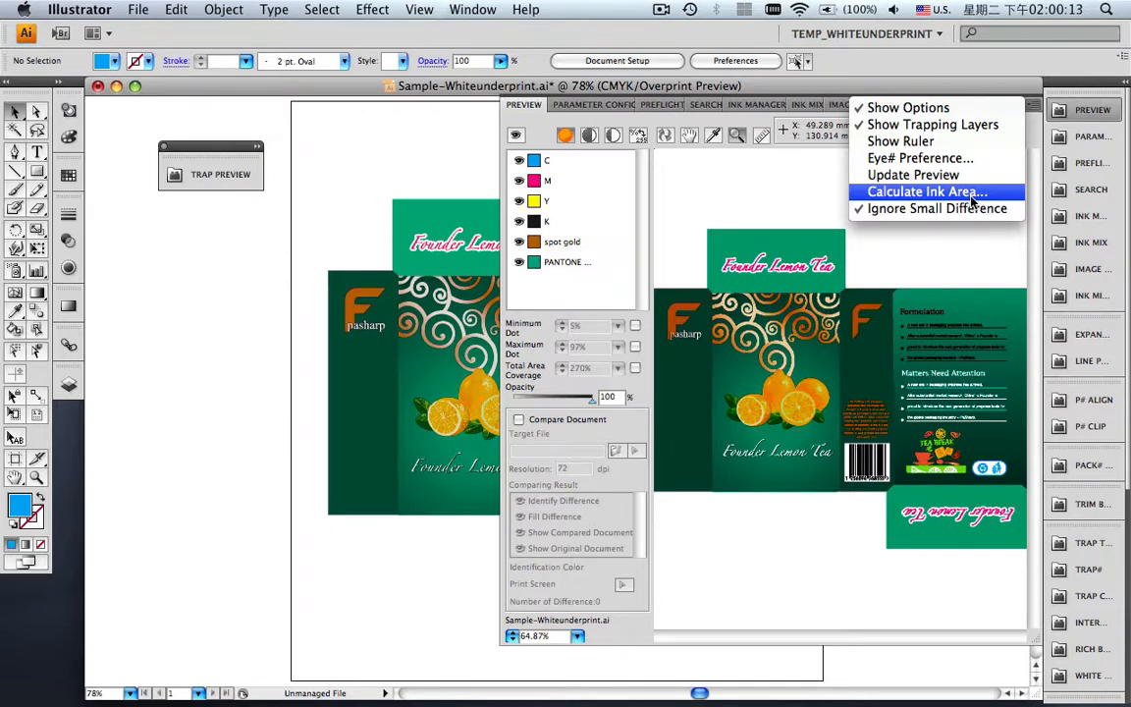
left_click(963, 247)
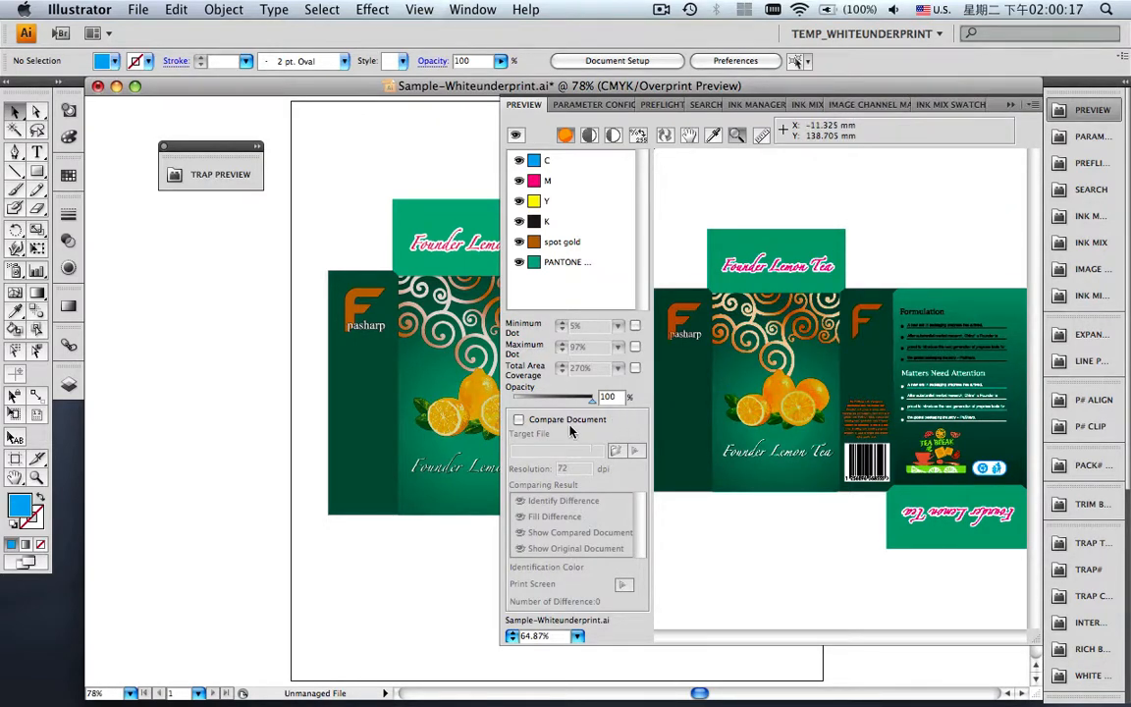
left_click(518, 419)
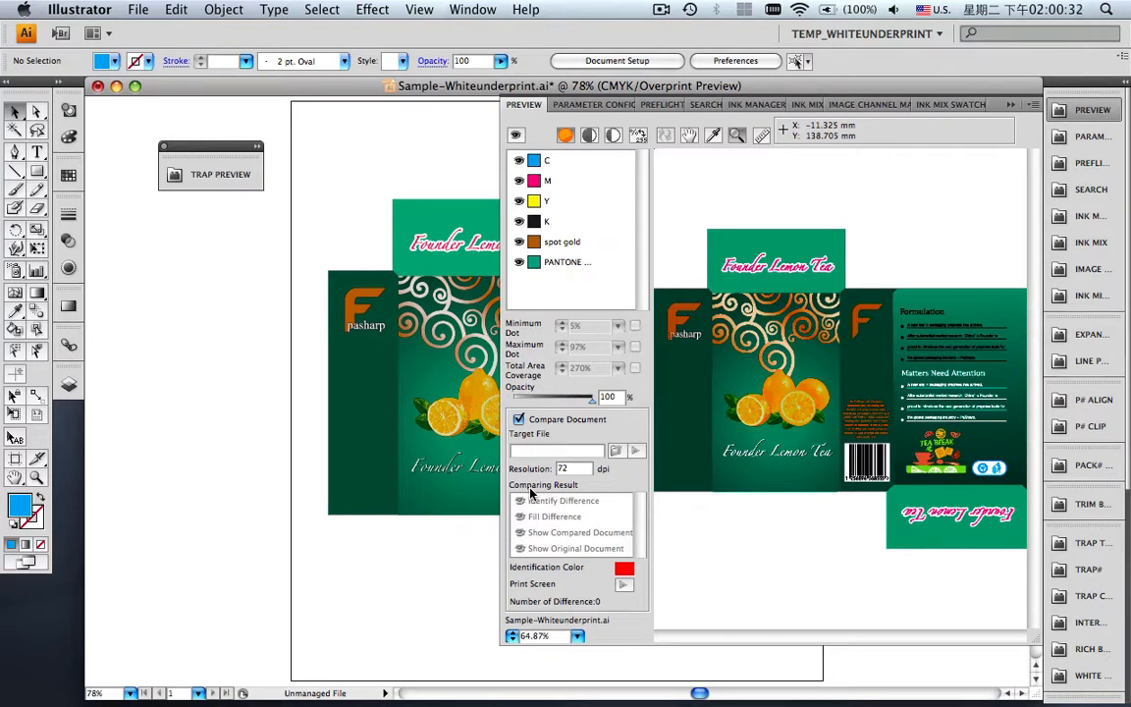
left_click(1007, 105)
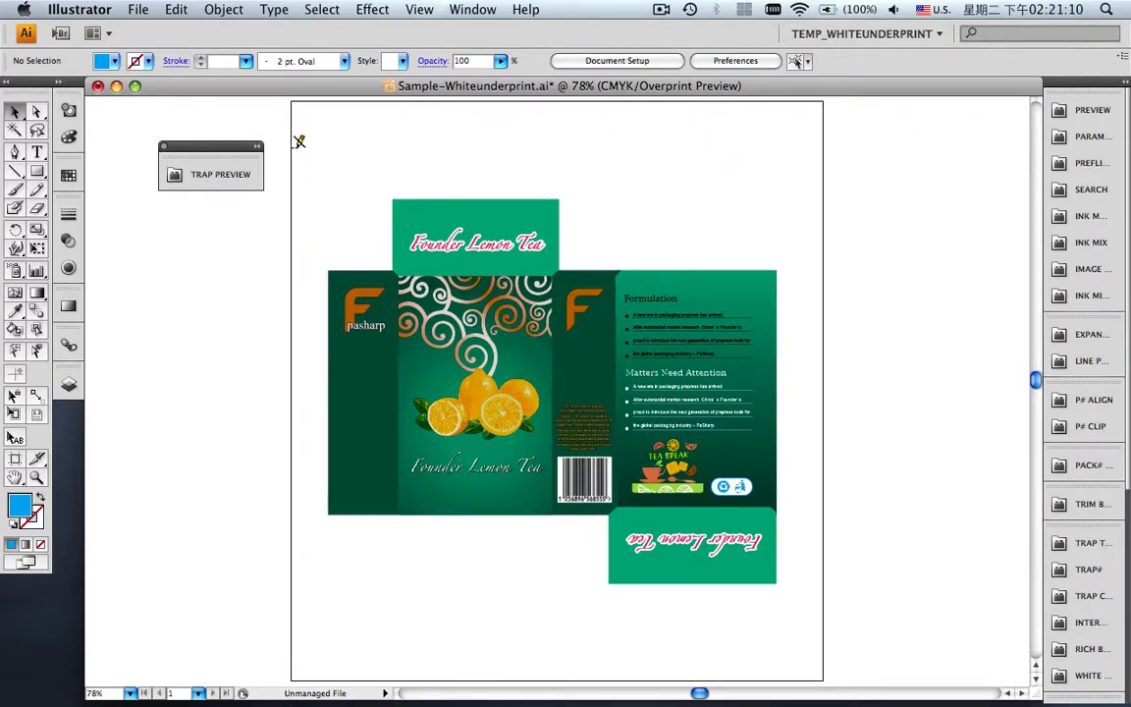
Close the floating Trap Preview panel and open design file-1.ai from the compare document folder.
left_click(163, 146)
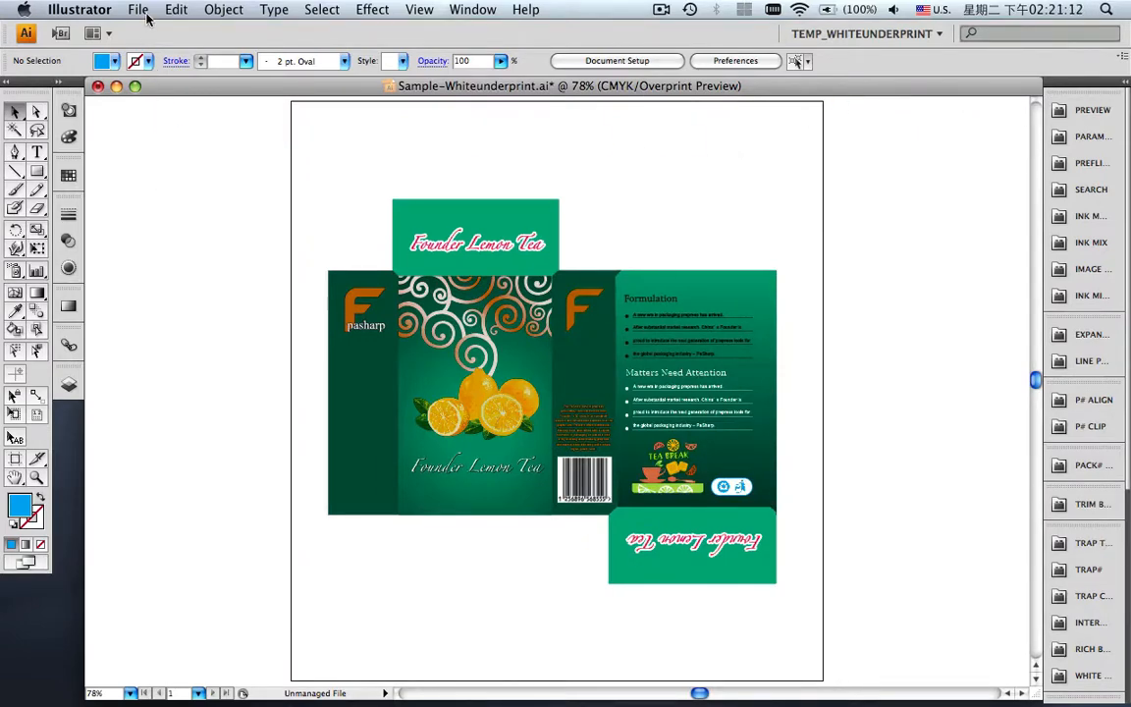
left_click(140, 10)
left_click(154, 69)
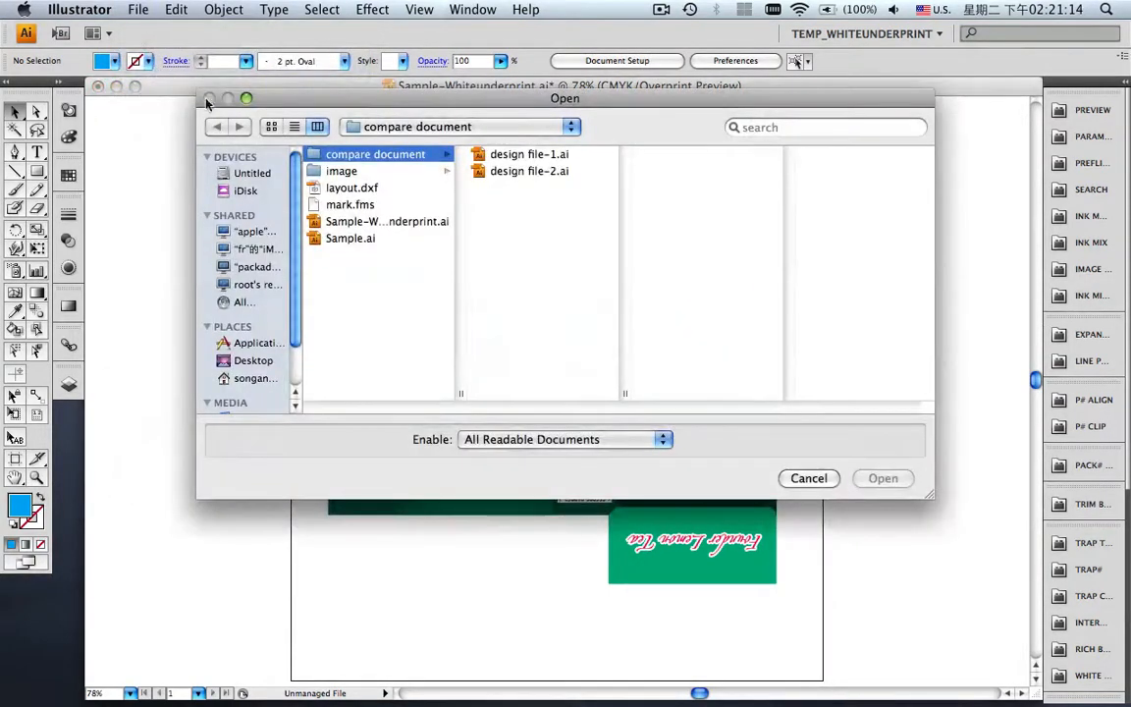
left_click(511, 156)
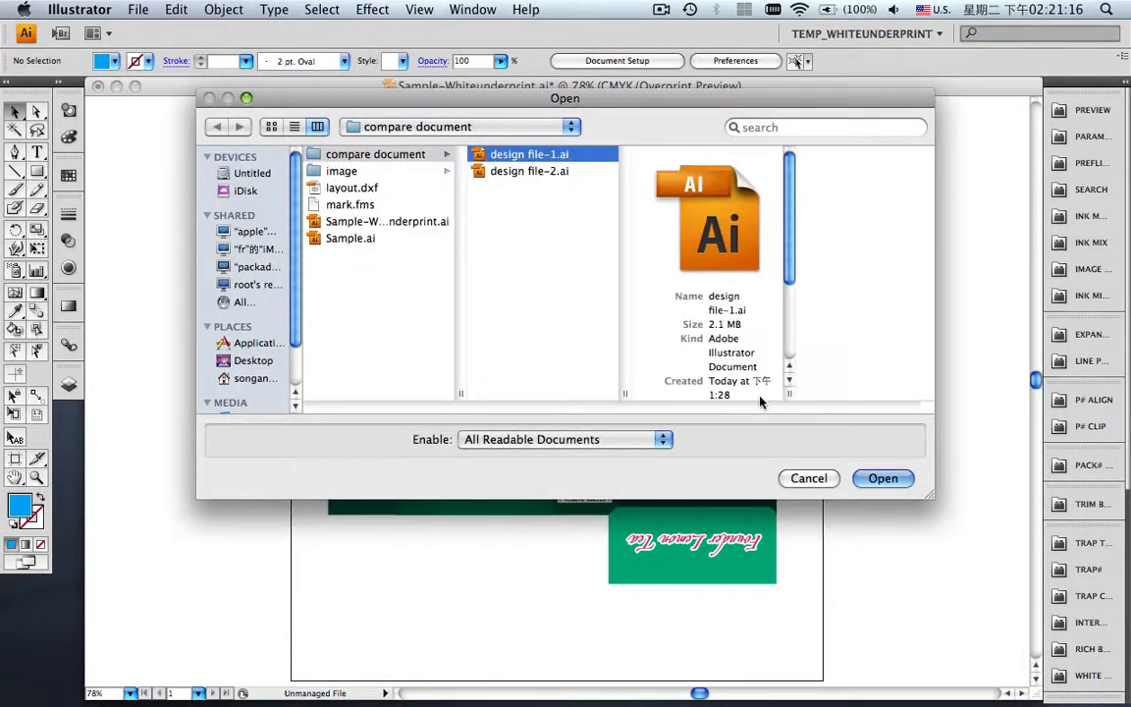
left_click(876, 477)
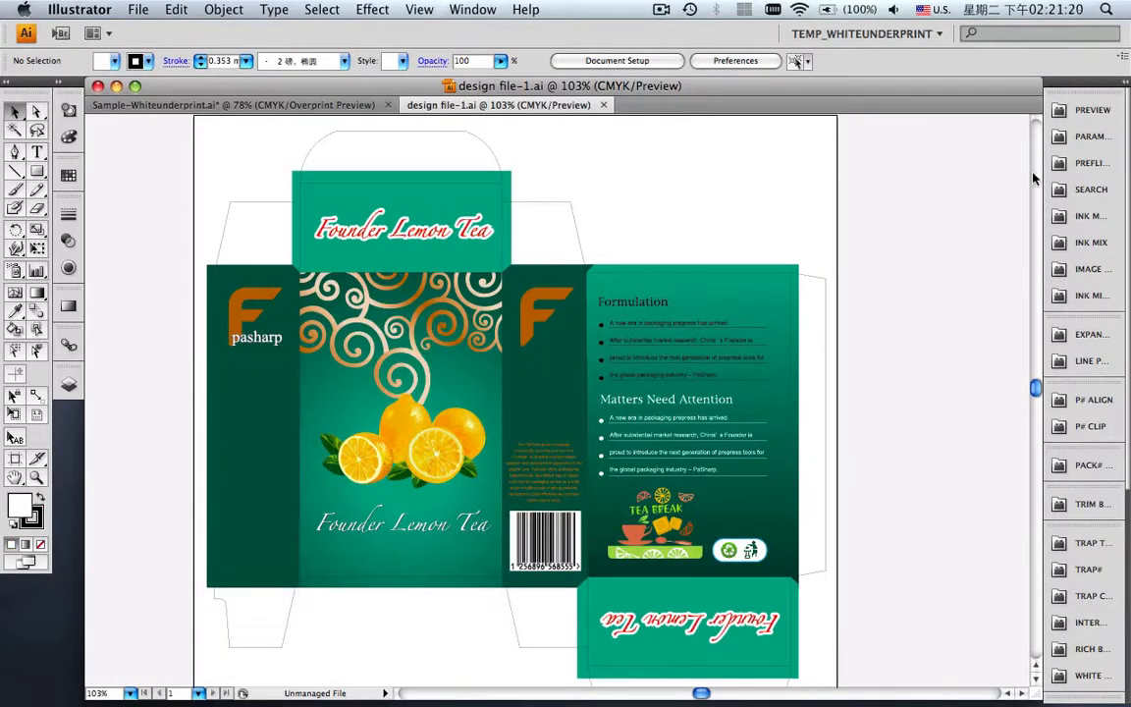
Refresh the preview for design file-1.ai and enable Compare Document with design file-2.ai as the target file.
left_click(1080, 110)
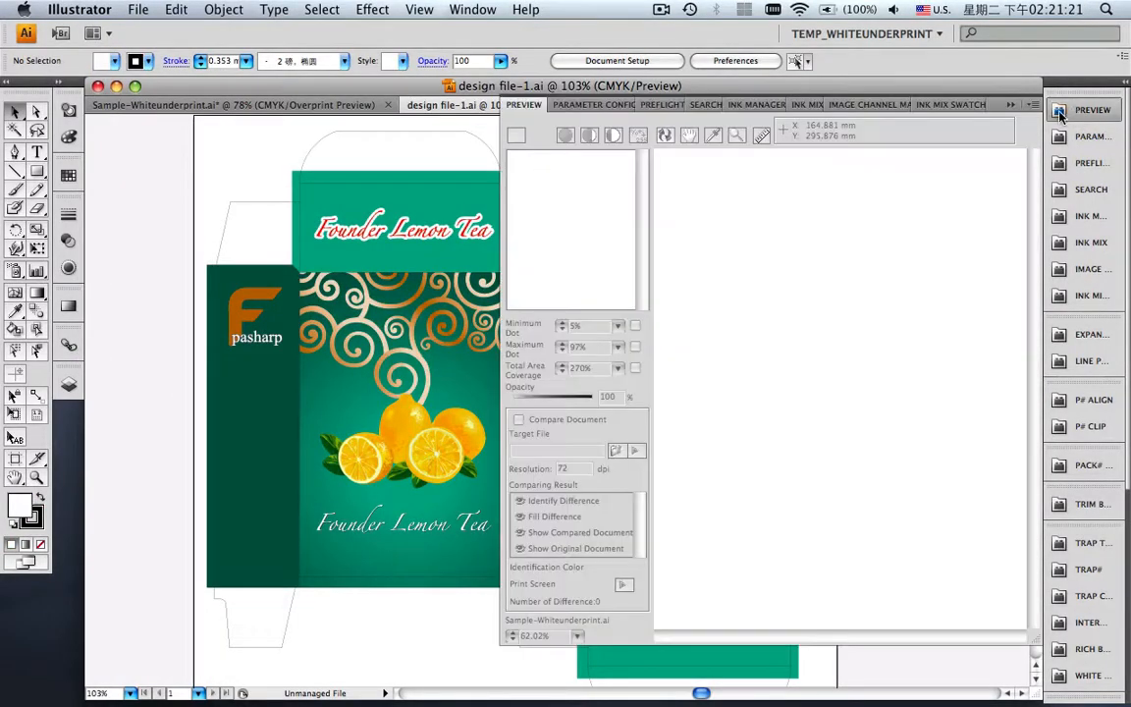
left_click(667, 135)
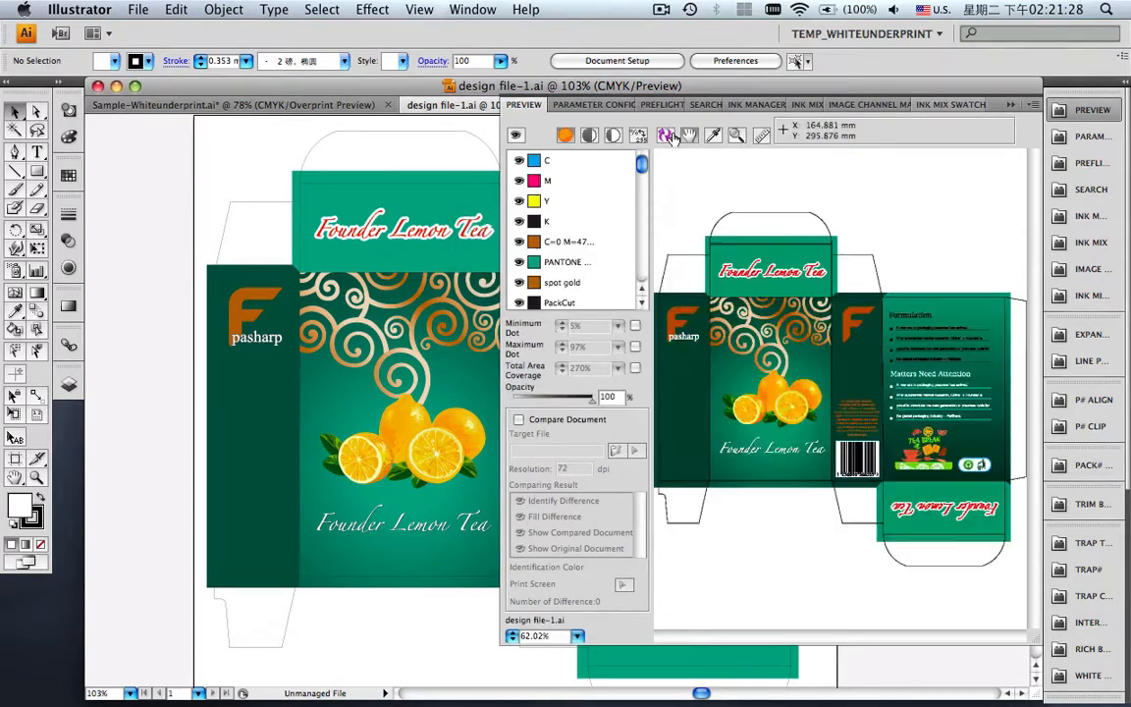
left_click(520, 420)
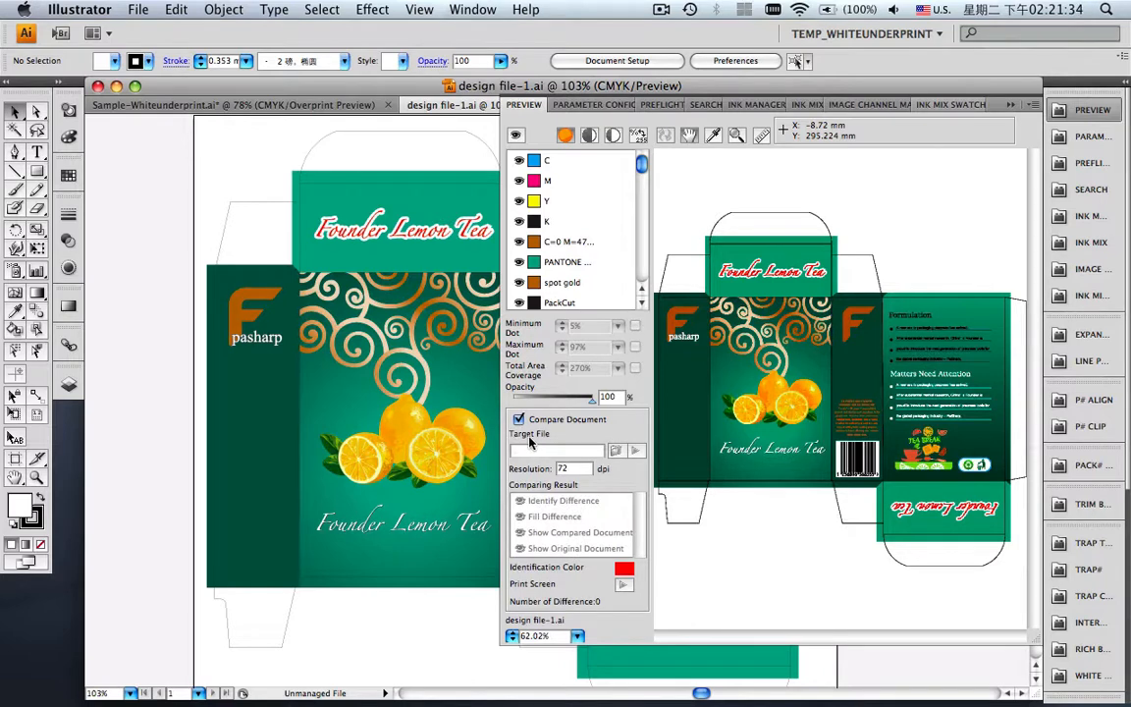
left_click(555, 448)
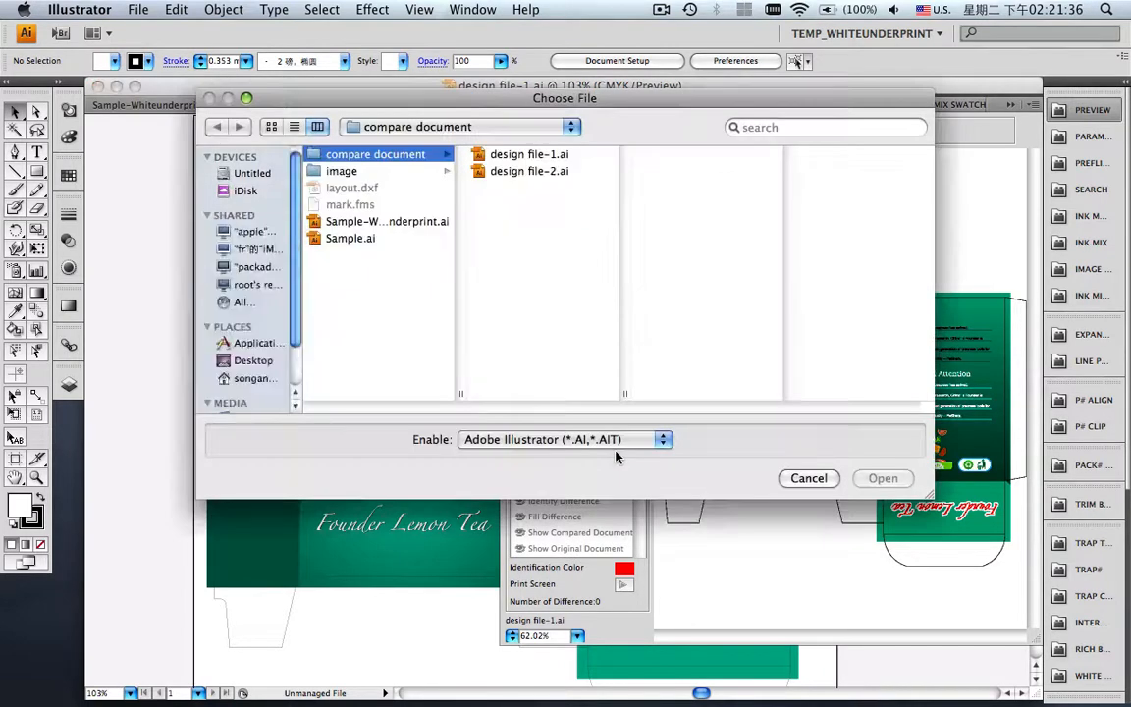
left_click(536, 171)
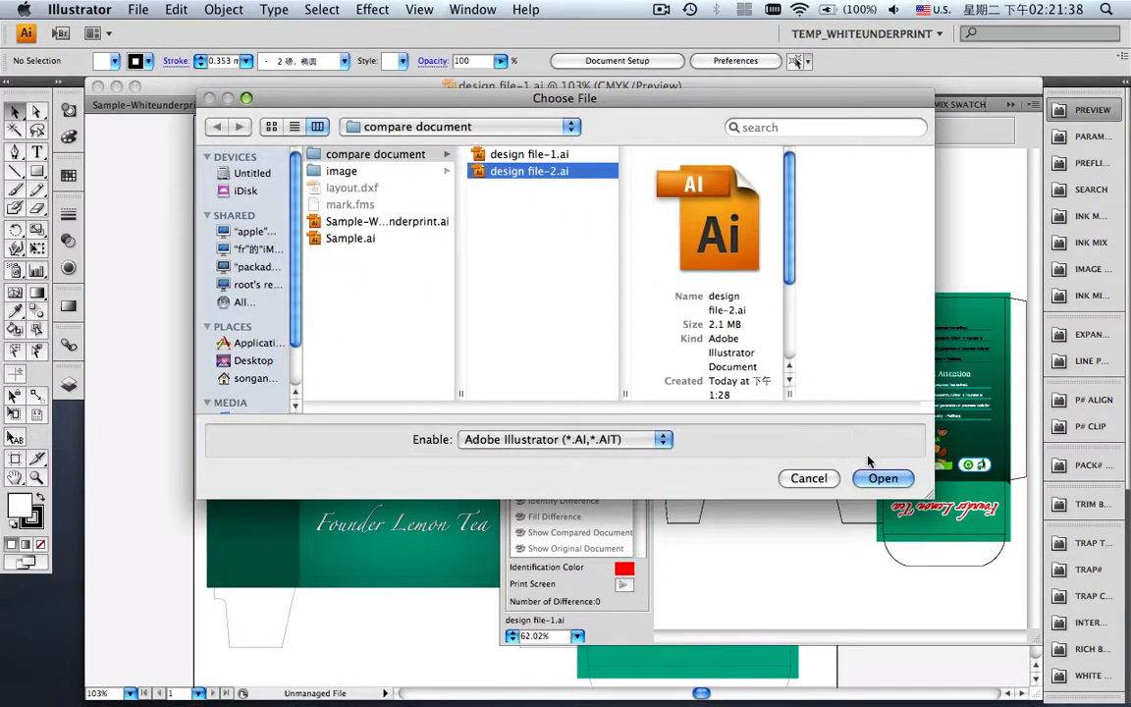
left_click(882, 478)
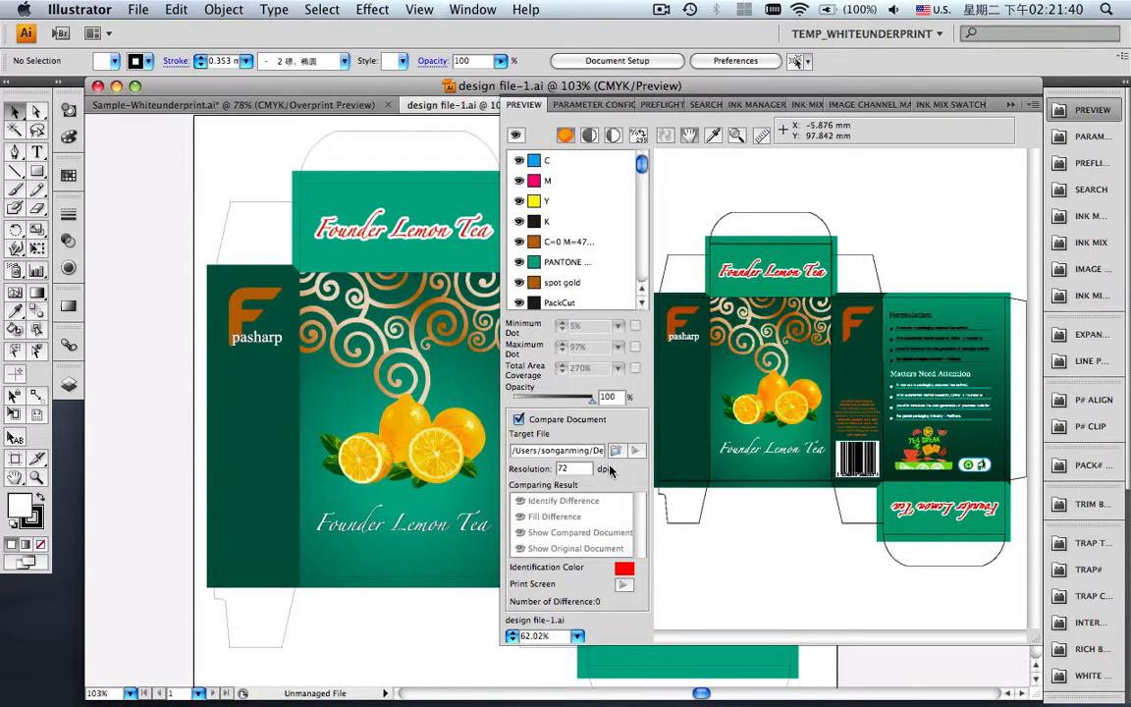
Set the comparison resolution to 100 dpi and run the document comparison.
left_click_drag(585, 469, 547, 473)
type("100")
left_click(633, 452)
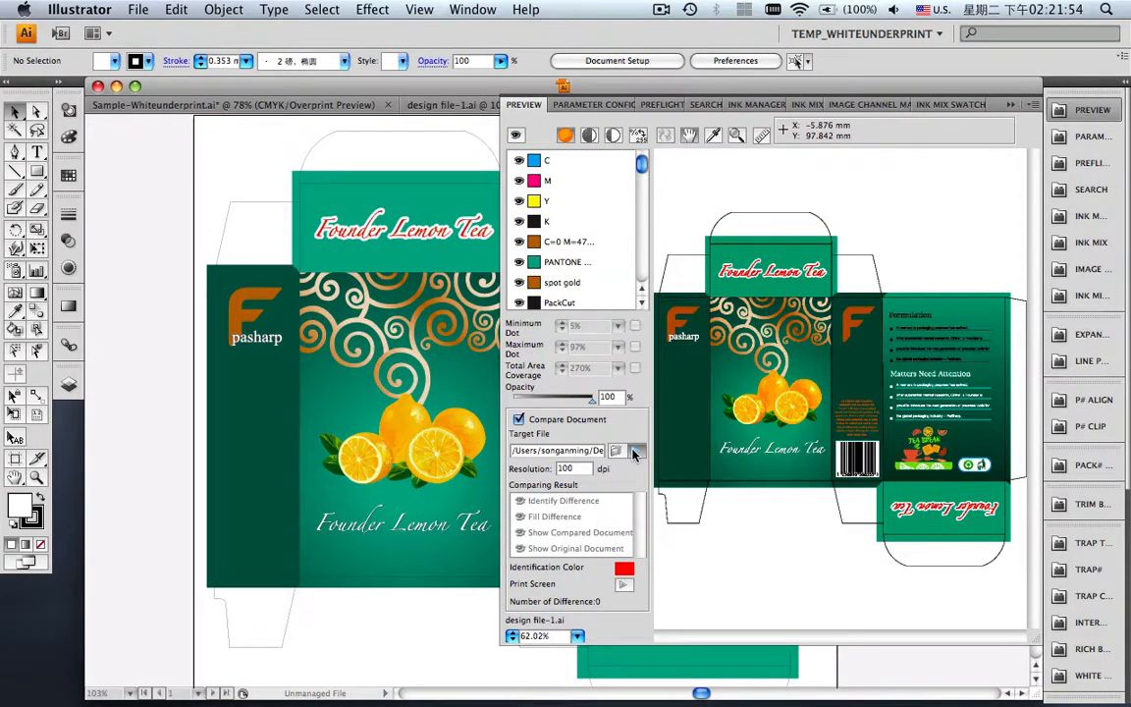
left_click(633, 451)
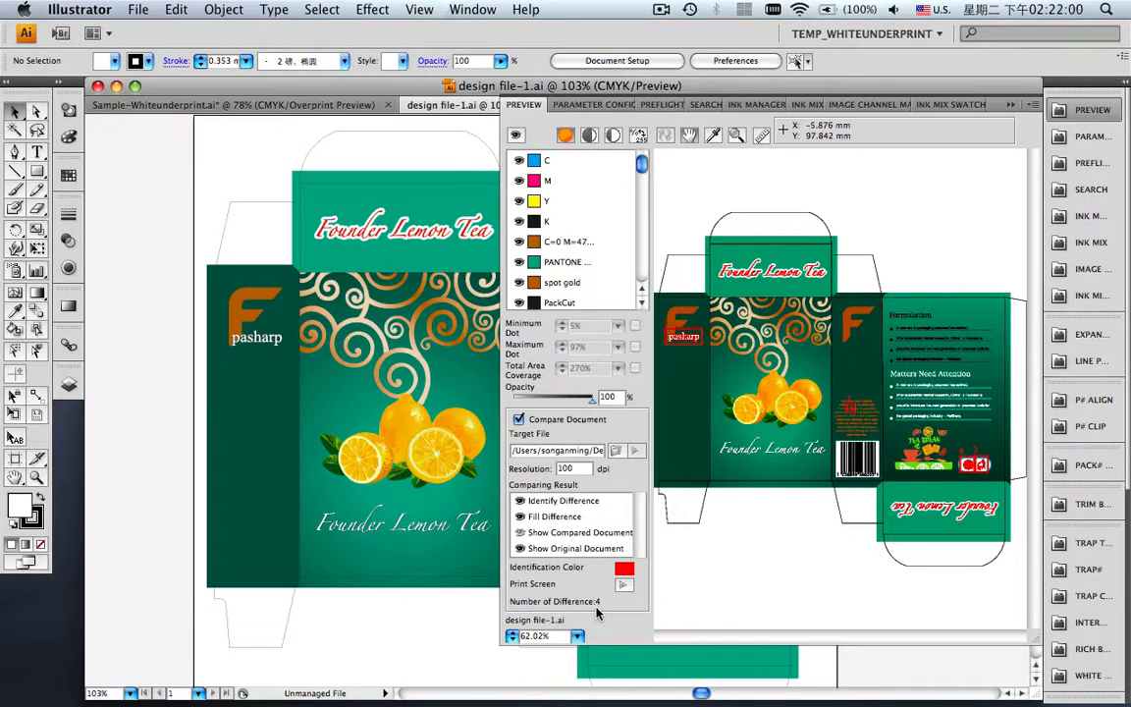
Hide the original document and the difference fill in the comparison result, and zoom in on difference 1.
left_click(521, 549)
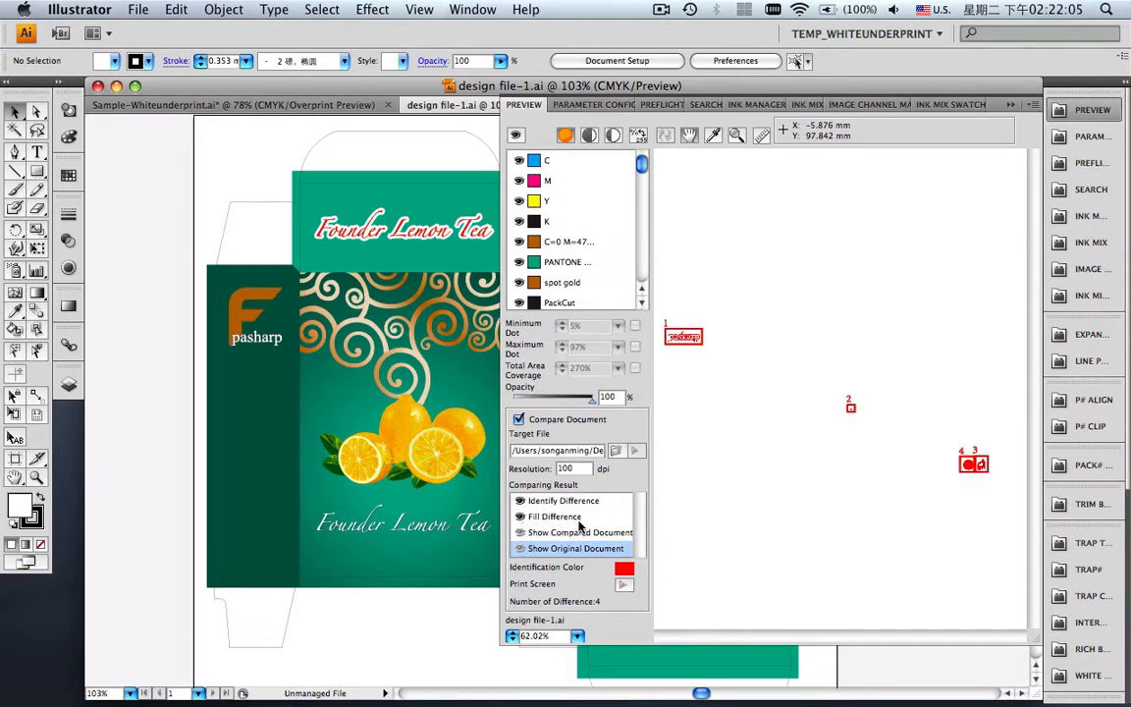
left_click(520, 515)
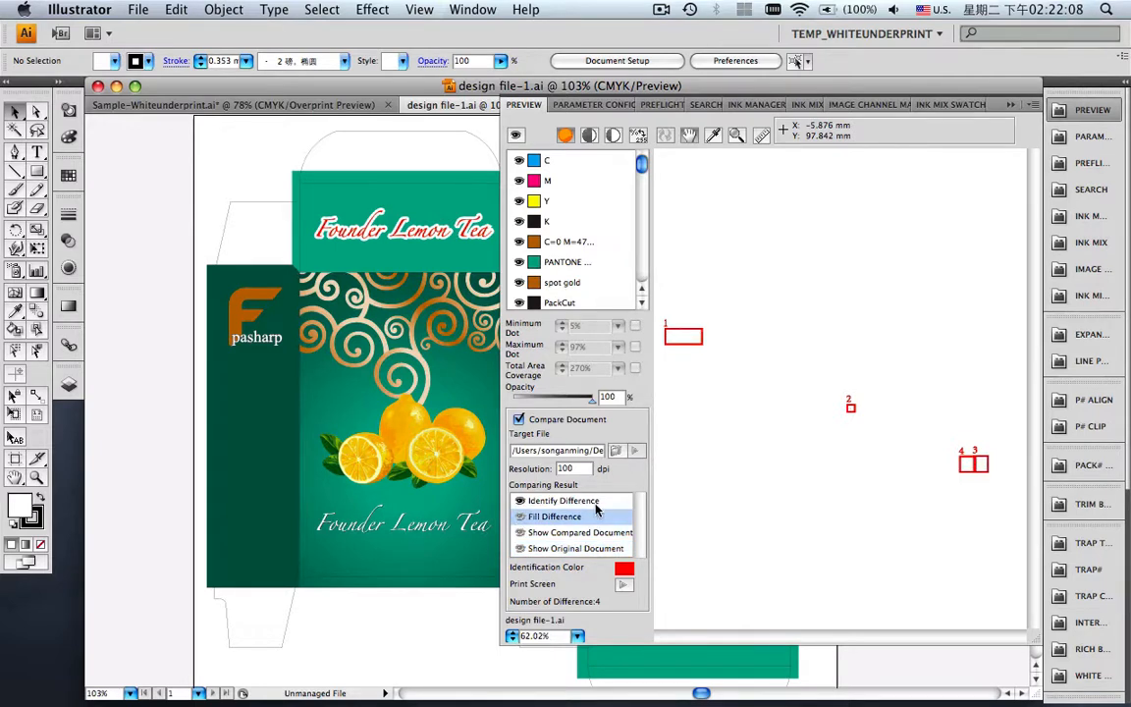
left_click(737, 134)
left_click_drag(661, 310, 720, 361)
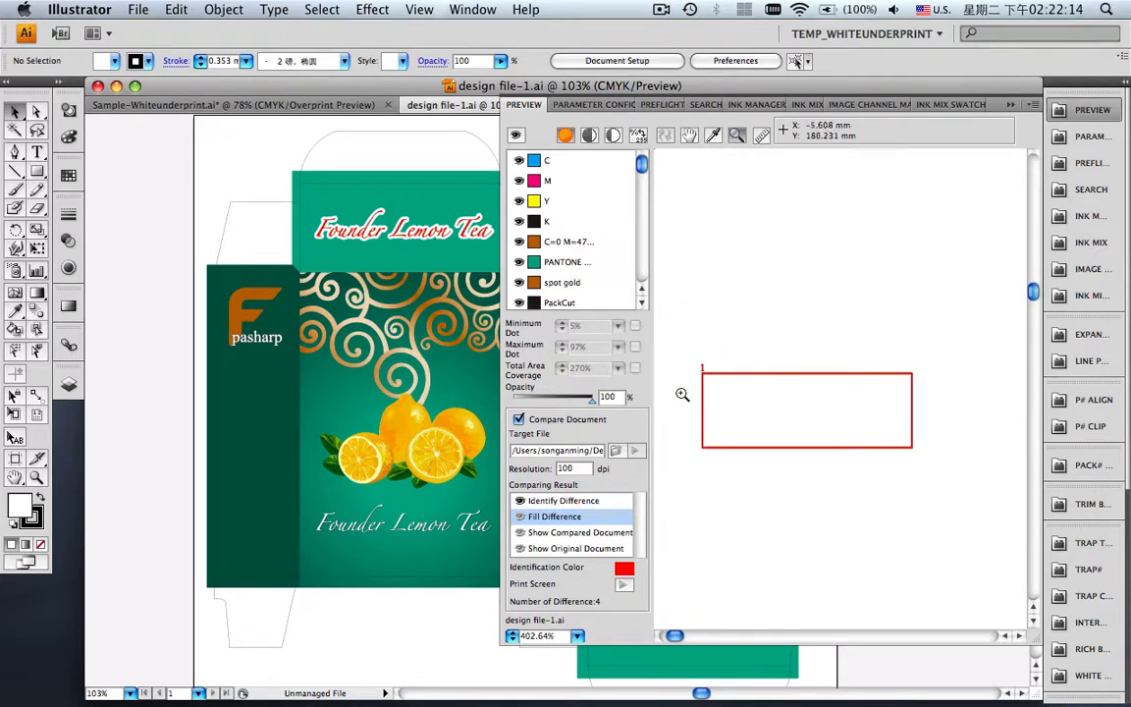
Examine the pasharp logo text at difference 1 in the original document and in the compared document.
left_click(519, 550)
left_click(519, 549)
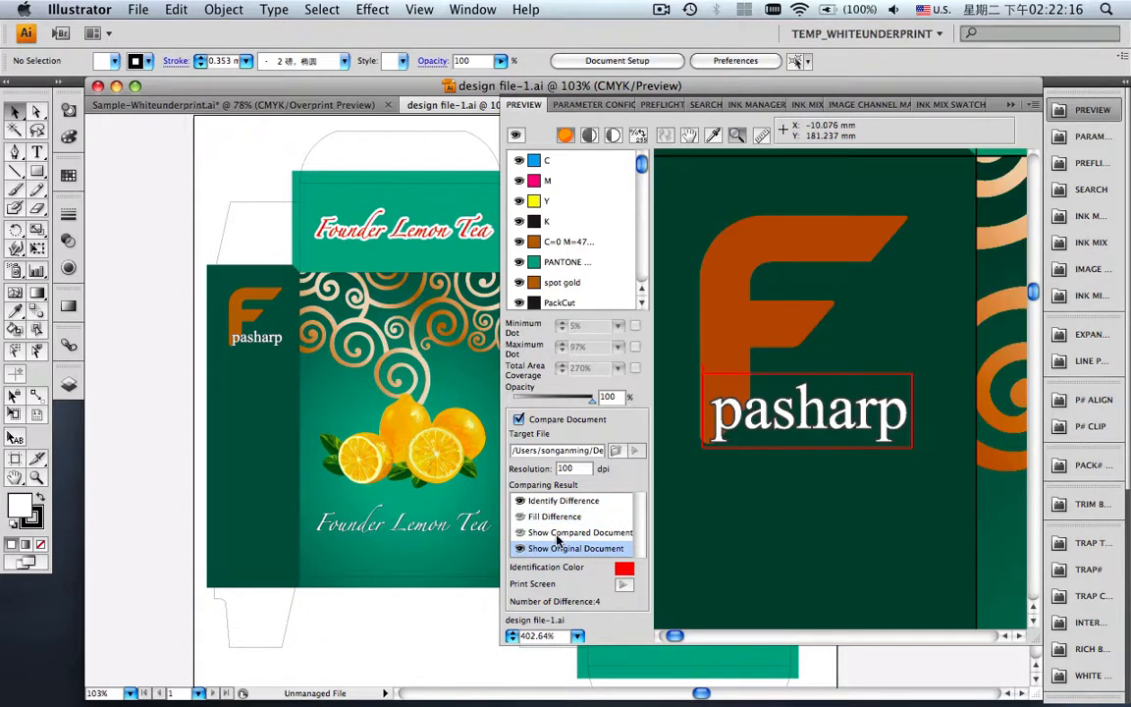
left_click(750, 438)
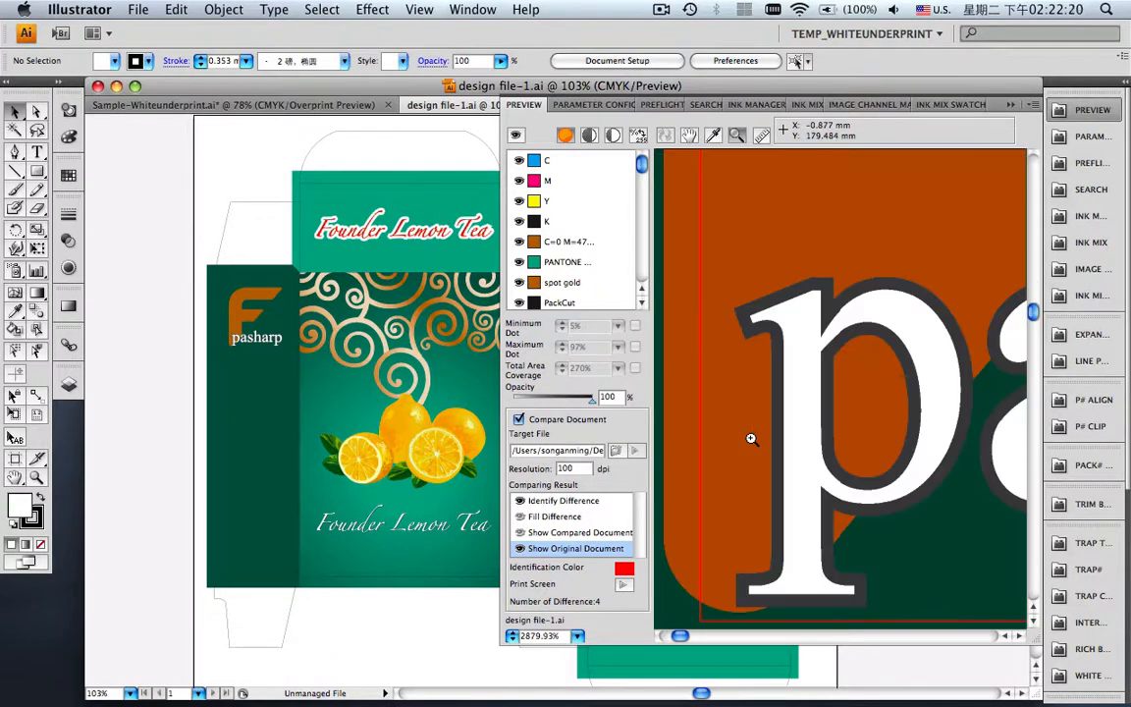
left_click(521, 533)
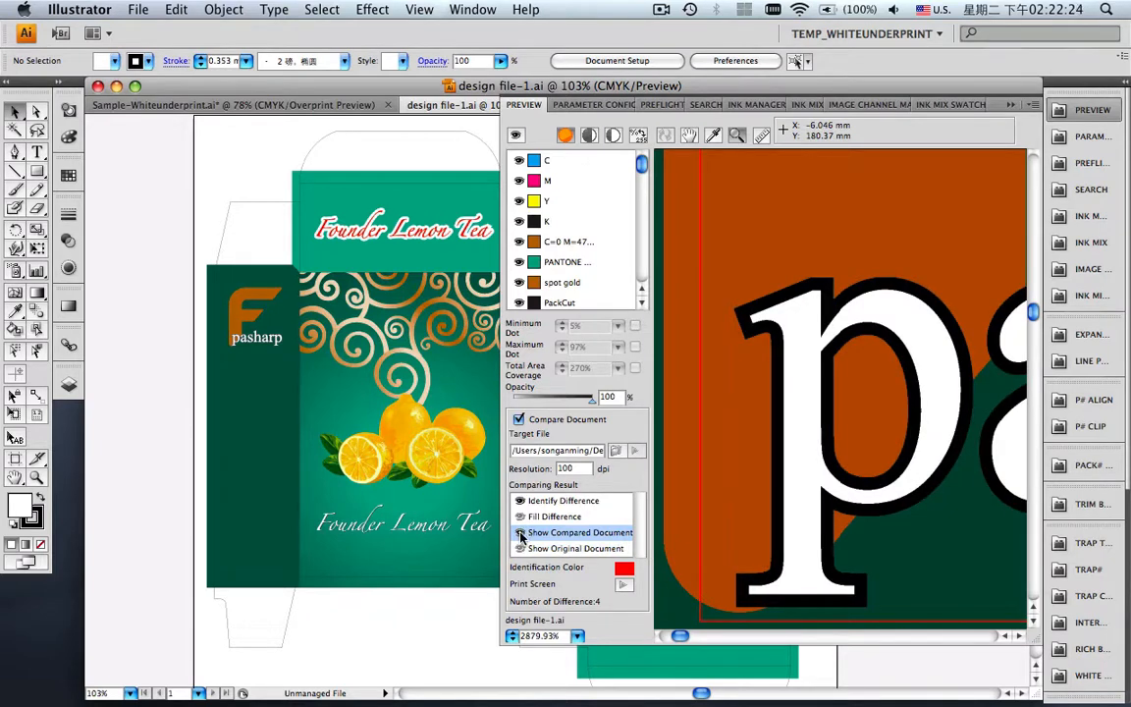
Examine difference 2 in the small text above the barcode in both document versions, close the preview and return to Sample-Whiteunderprint.ai.
left_click(577, 636)
left_click(572, 636)
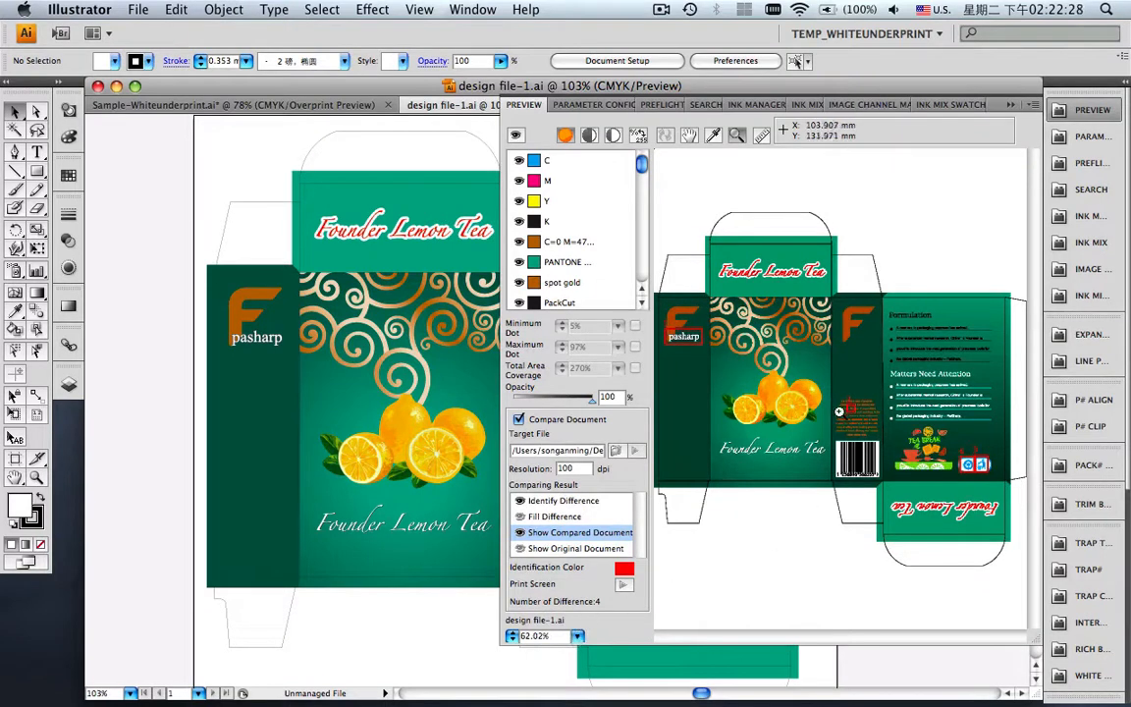
left_click_drag(844, 404, 858, 419)
left_click(523, 551)
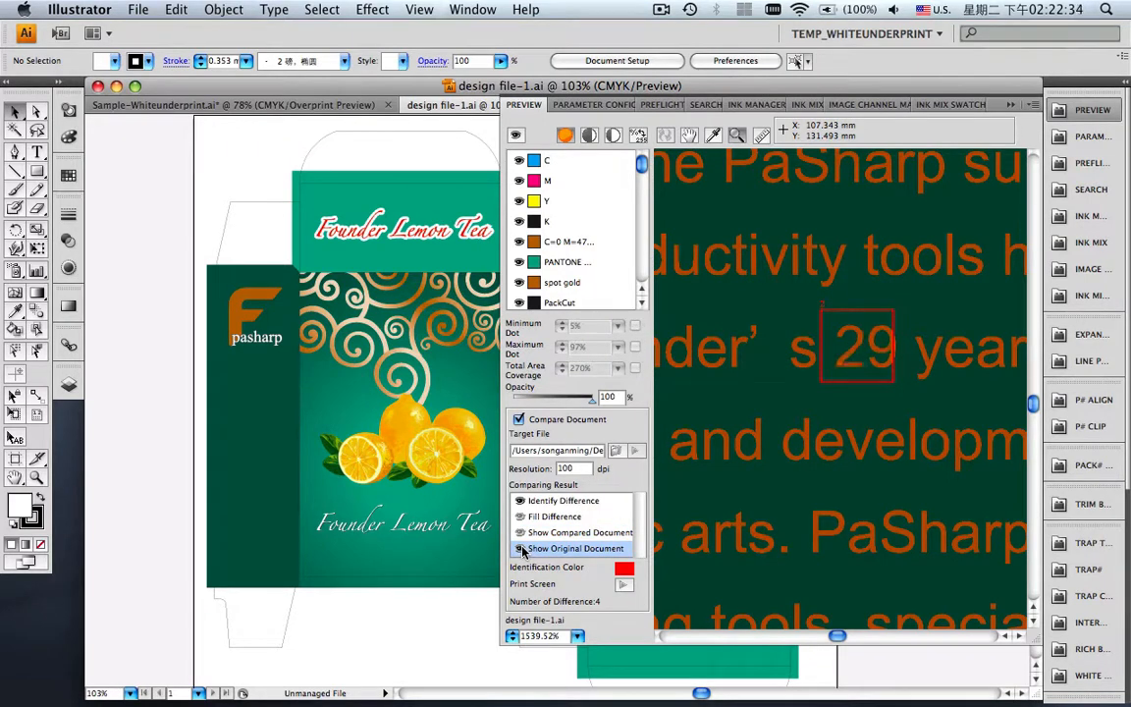
left_click(522, 534)
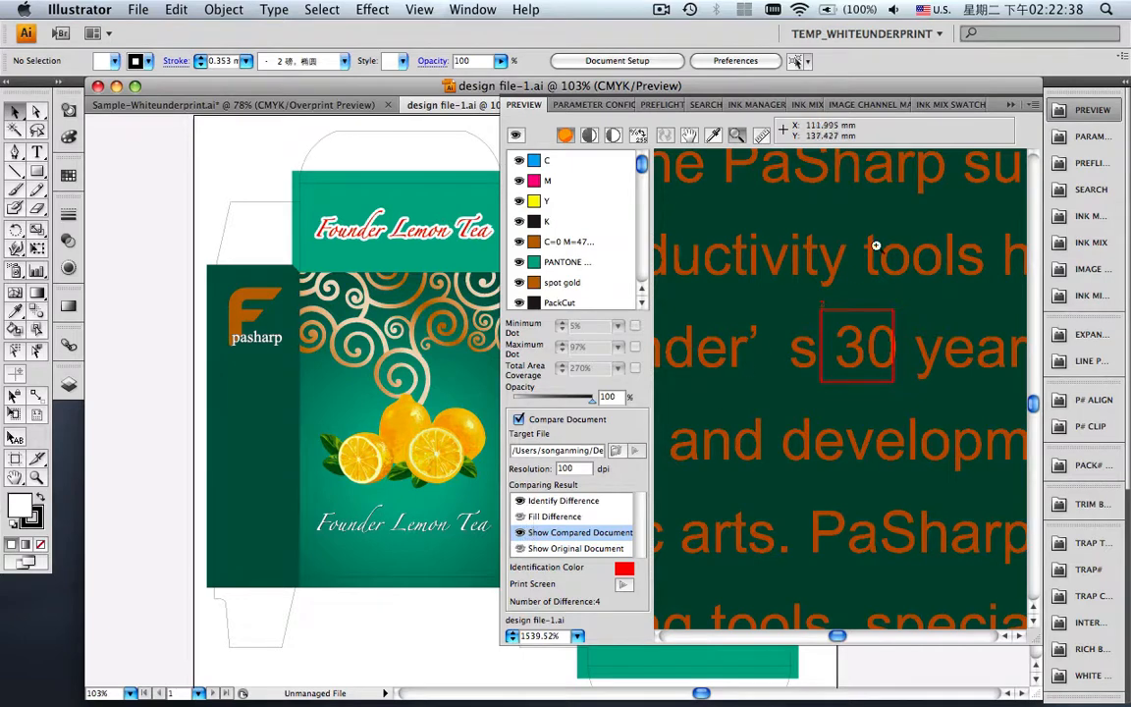
left_click(1006, 105)
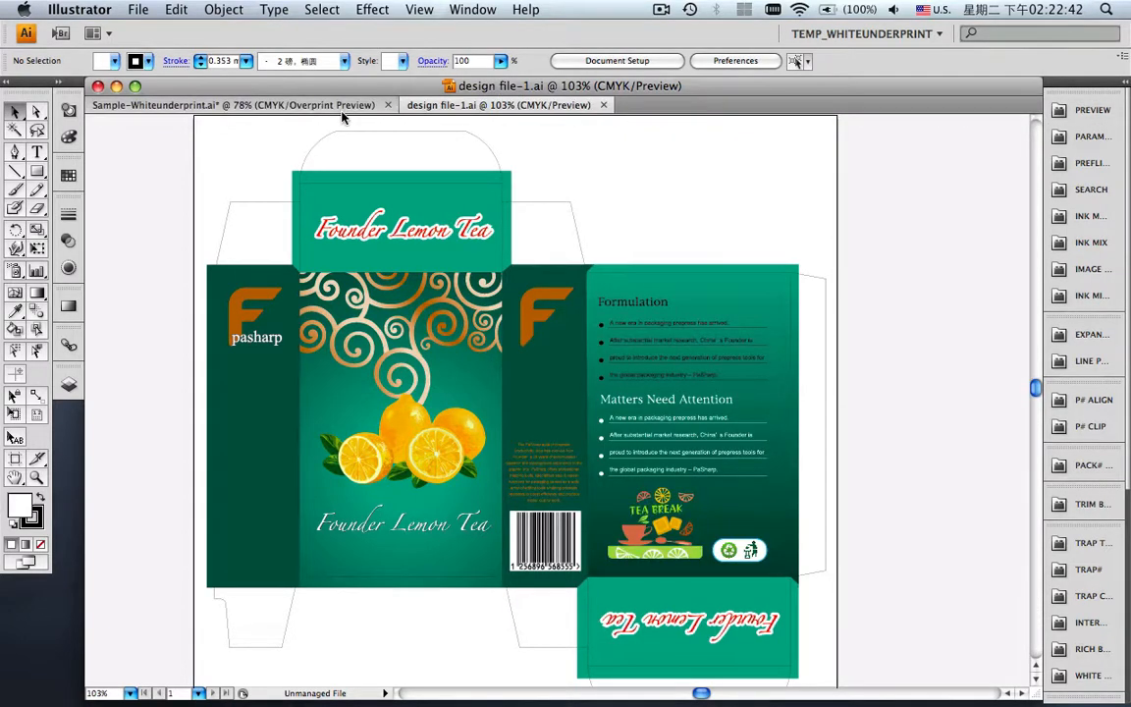
left_click(306, 102)
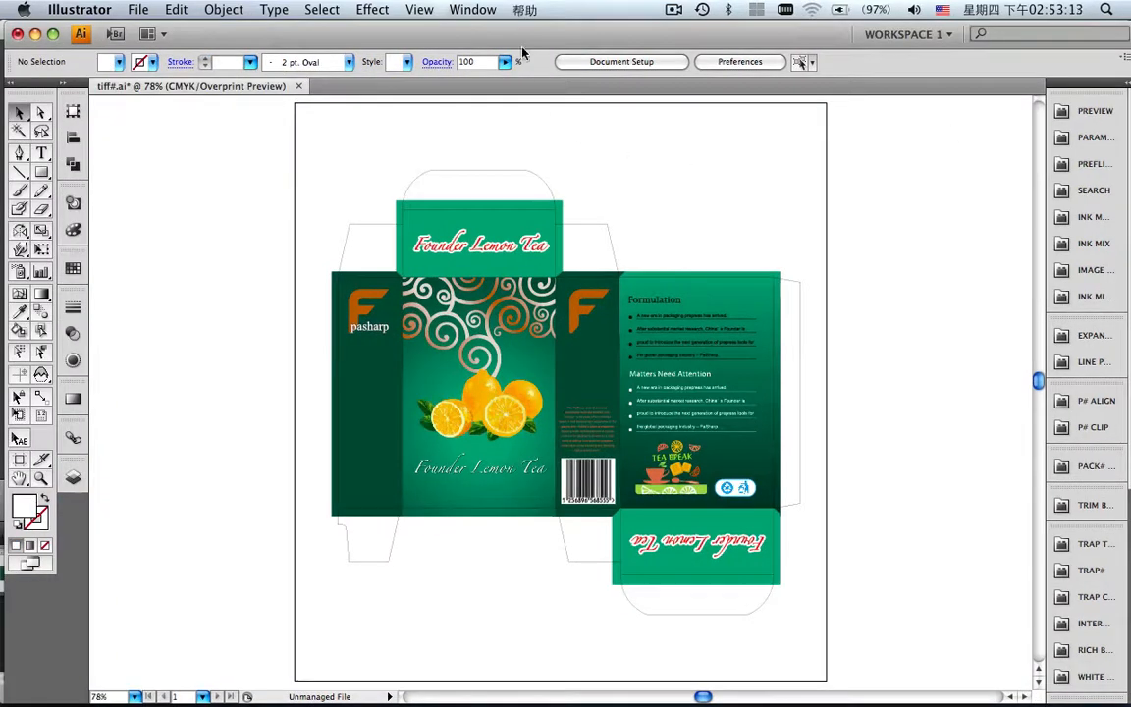
Open Founder's Tiff Maker for the tiff#.ai packaging artwork.
left_click(473, 10)
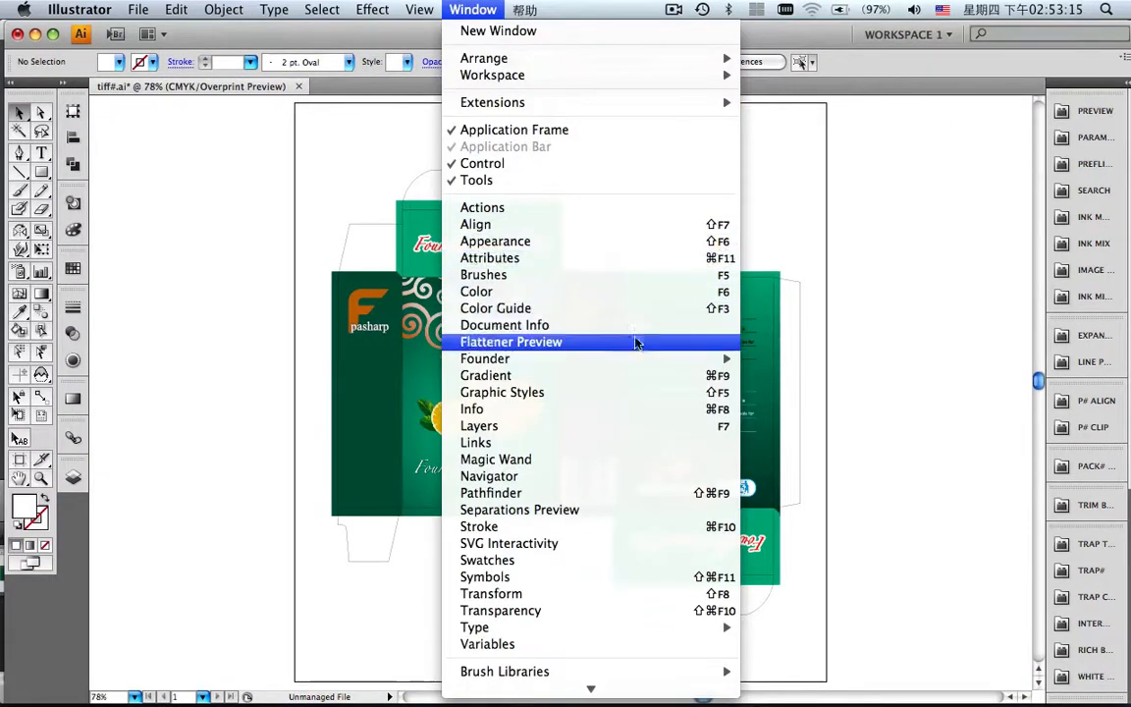
mouse_move(651, 359)
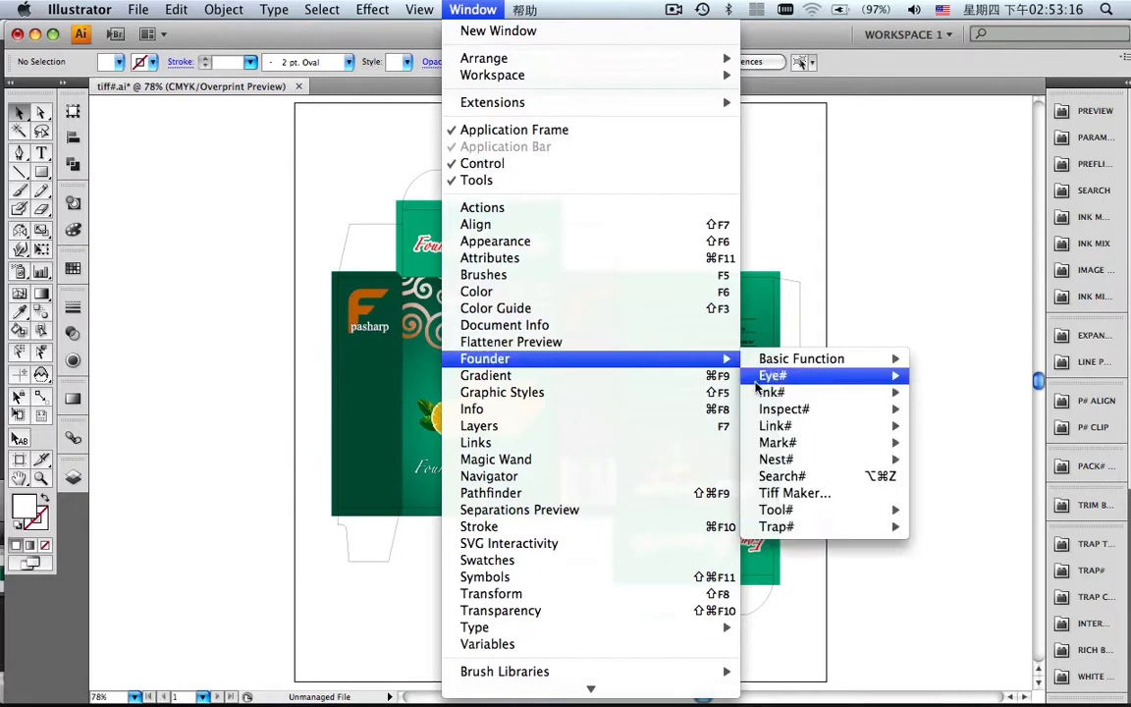
left_click(786, 492)
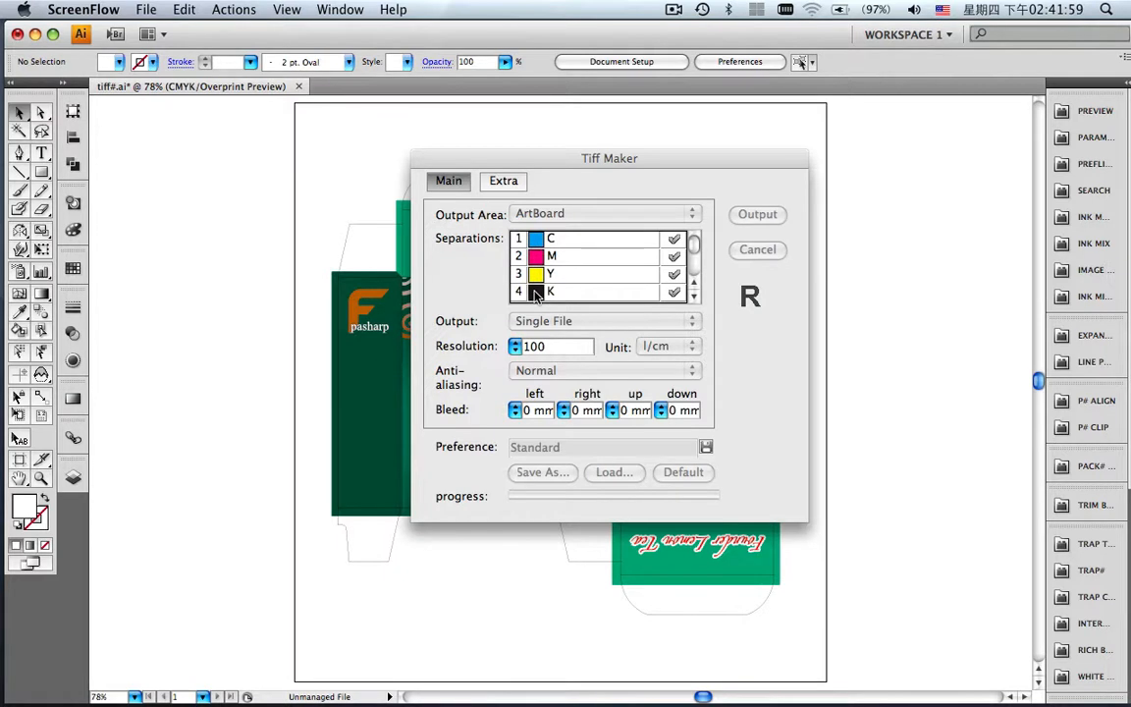
Review the main Tiff Maker settings: the separations list, the output type choices and the anti-aliasing levels.
left_click(695, 261)
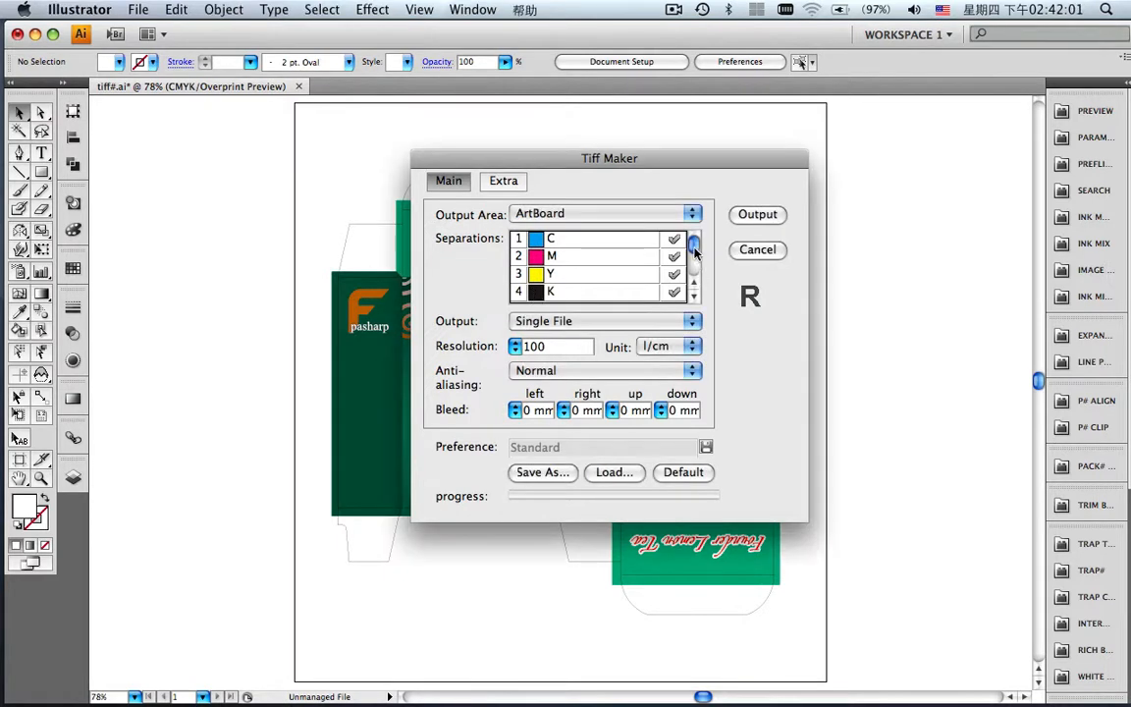
scroll(687, 275, "down", 3)
scroll(683, 275, "up", 3)
left_click(616, 322)
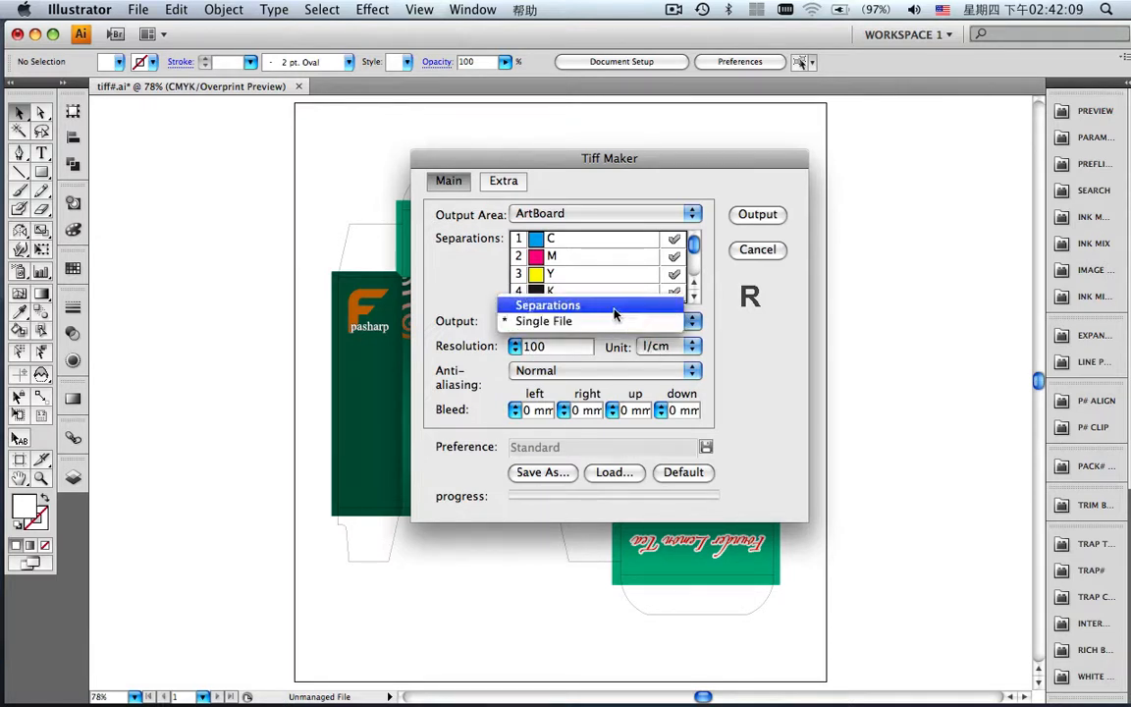
left_click(715, 319)
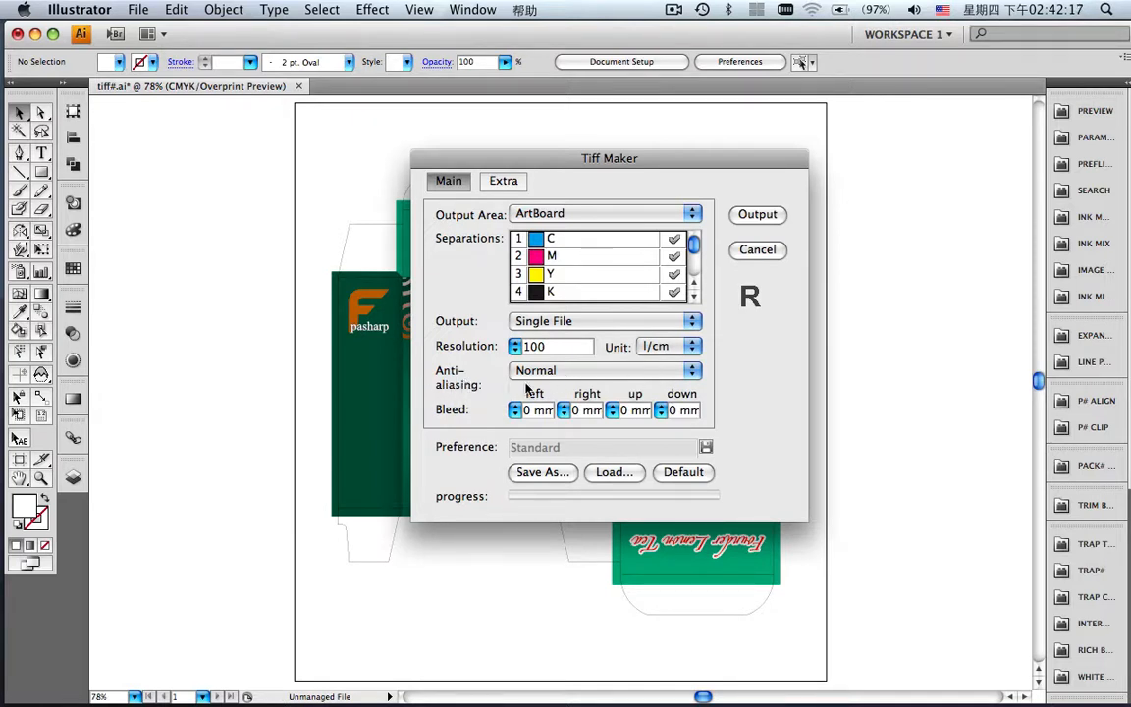
left_click(688, 372)
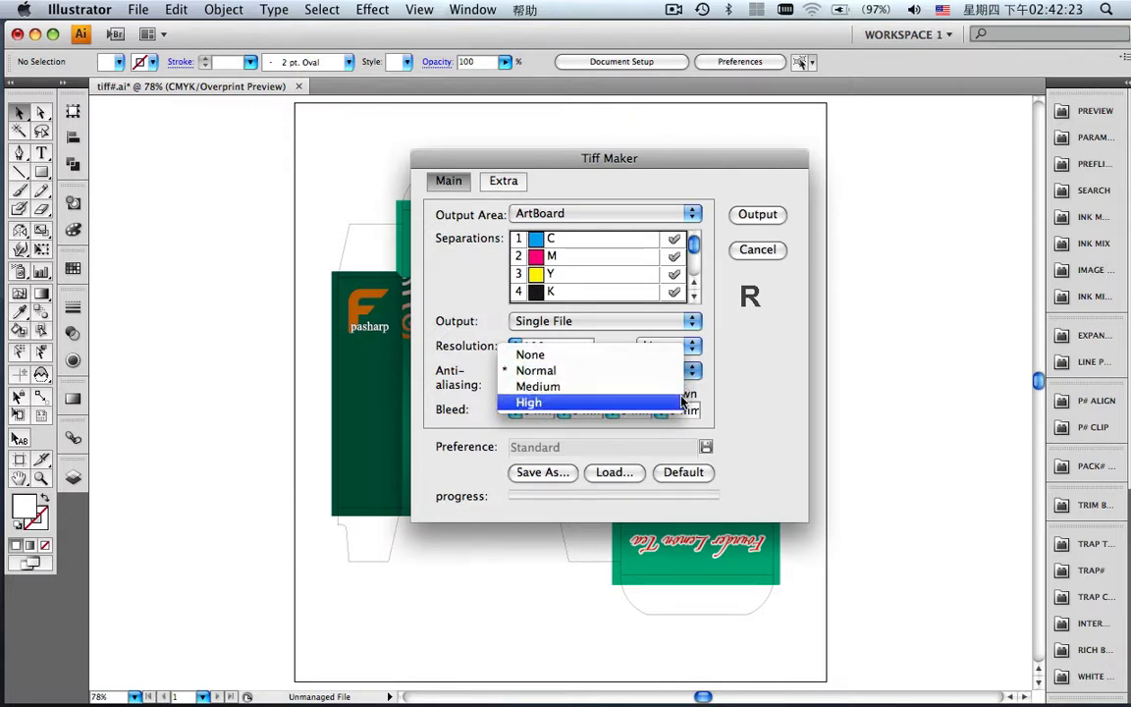
left_click(721, 395)
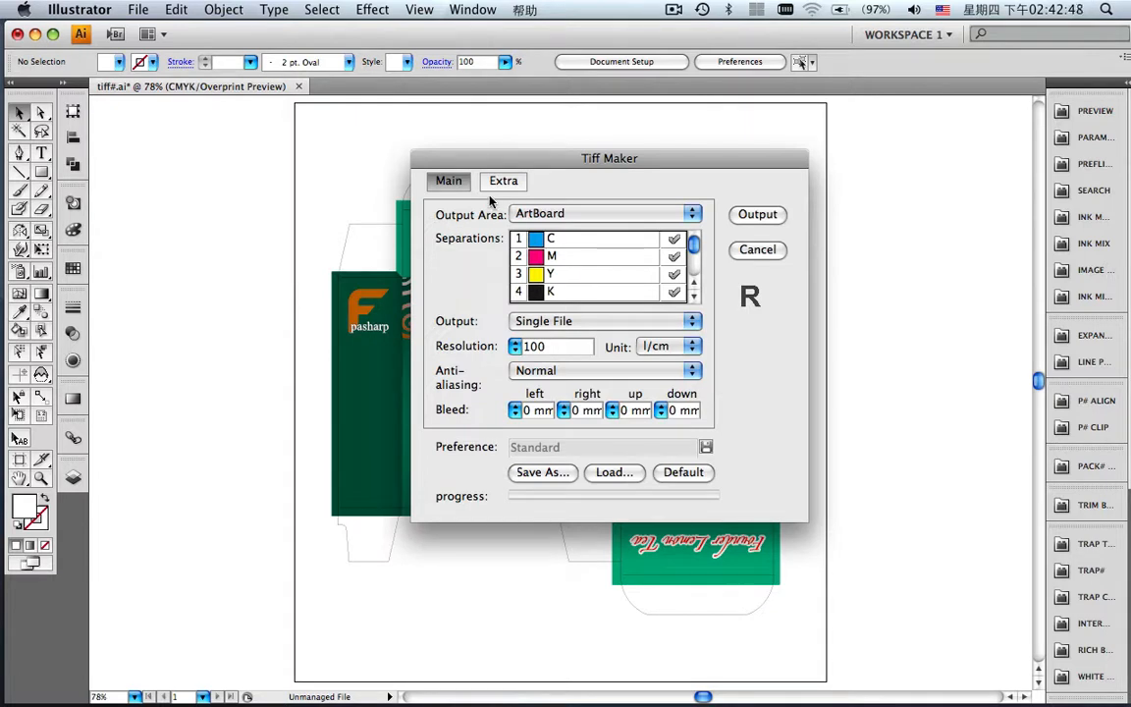
Try a 90-degree output rotation in Tiff Maker's extra settings, then return the rotation to 0.
left_click(506, 186)
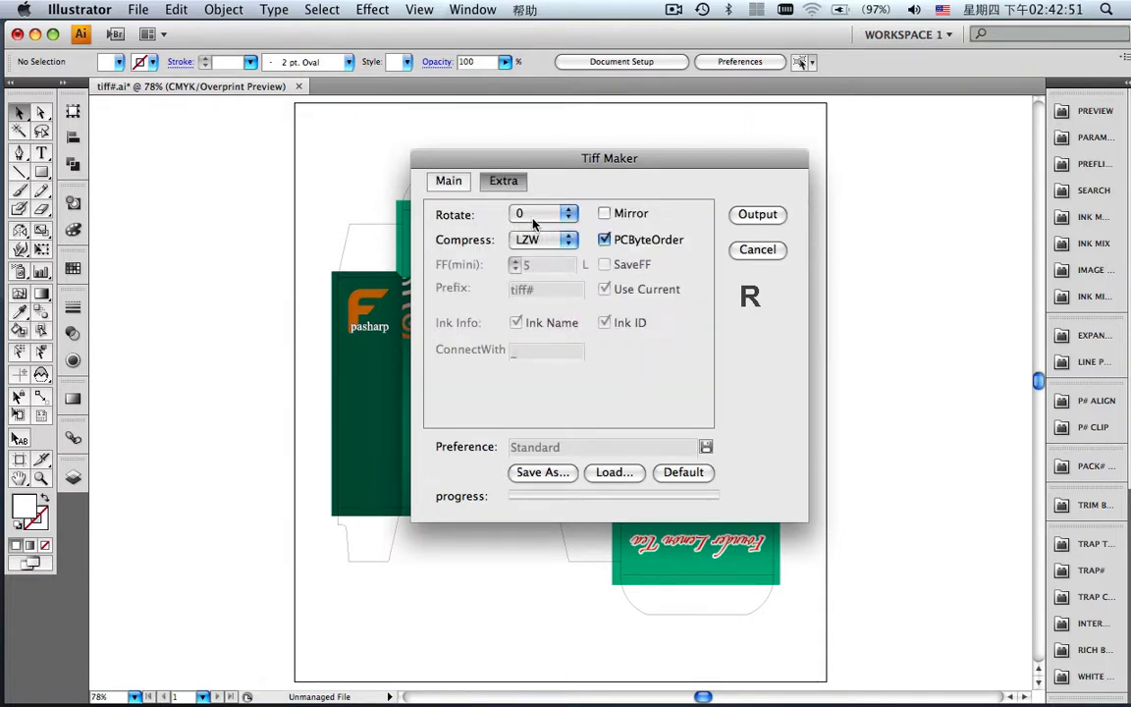
left_click(540, 213)
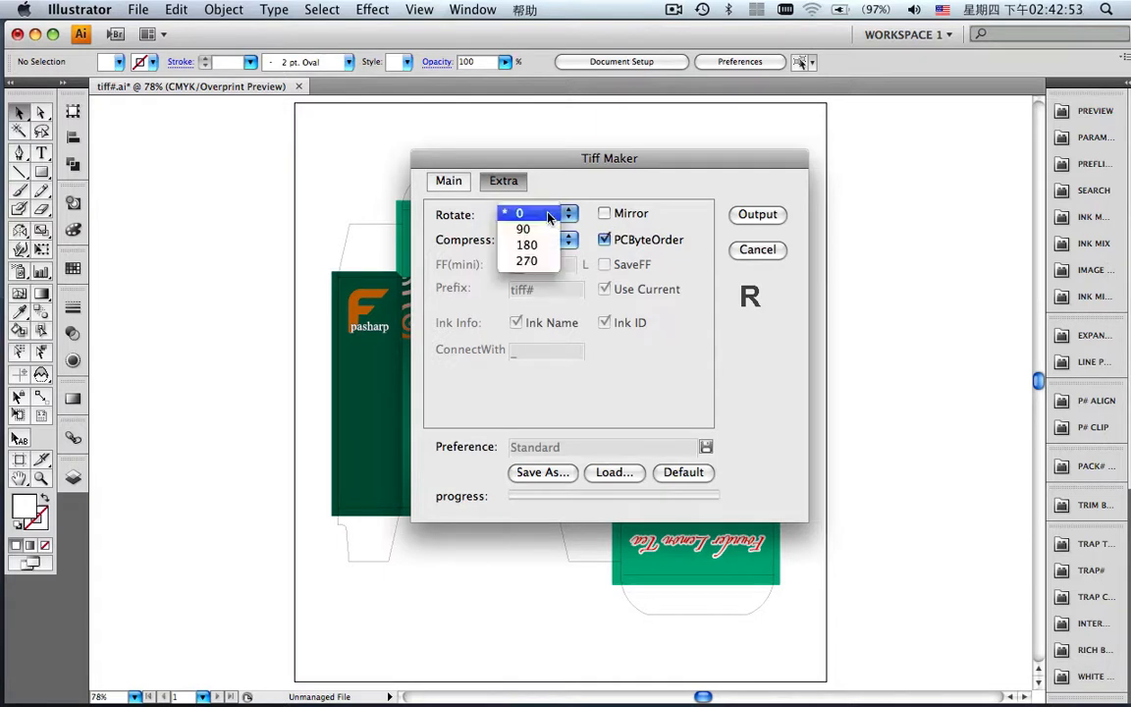
left_click(506, 227)
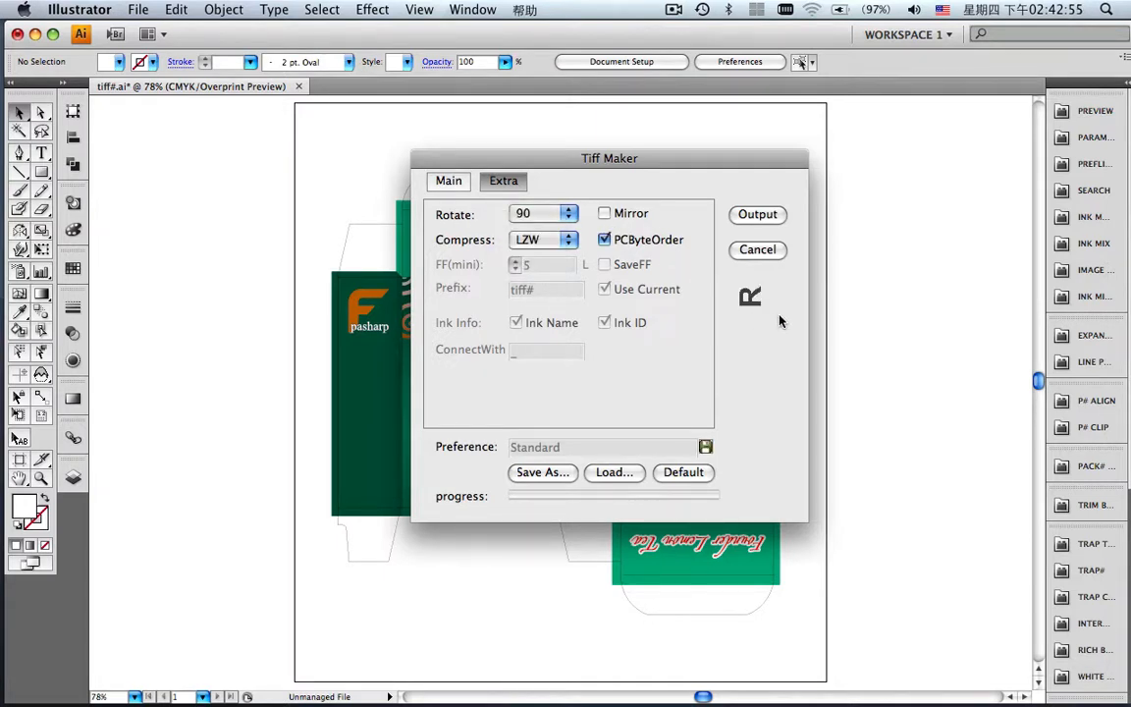
left_click(545, 214)
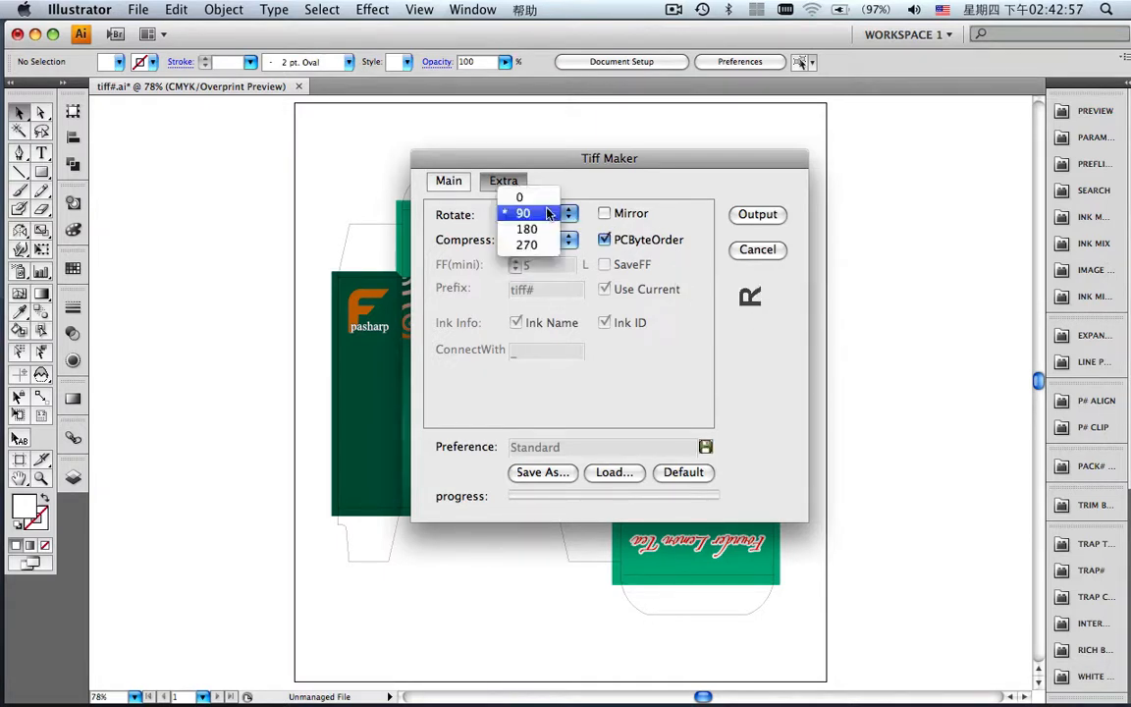
left_click(547, 201)
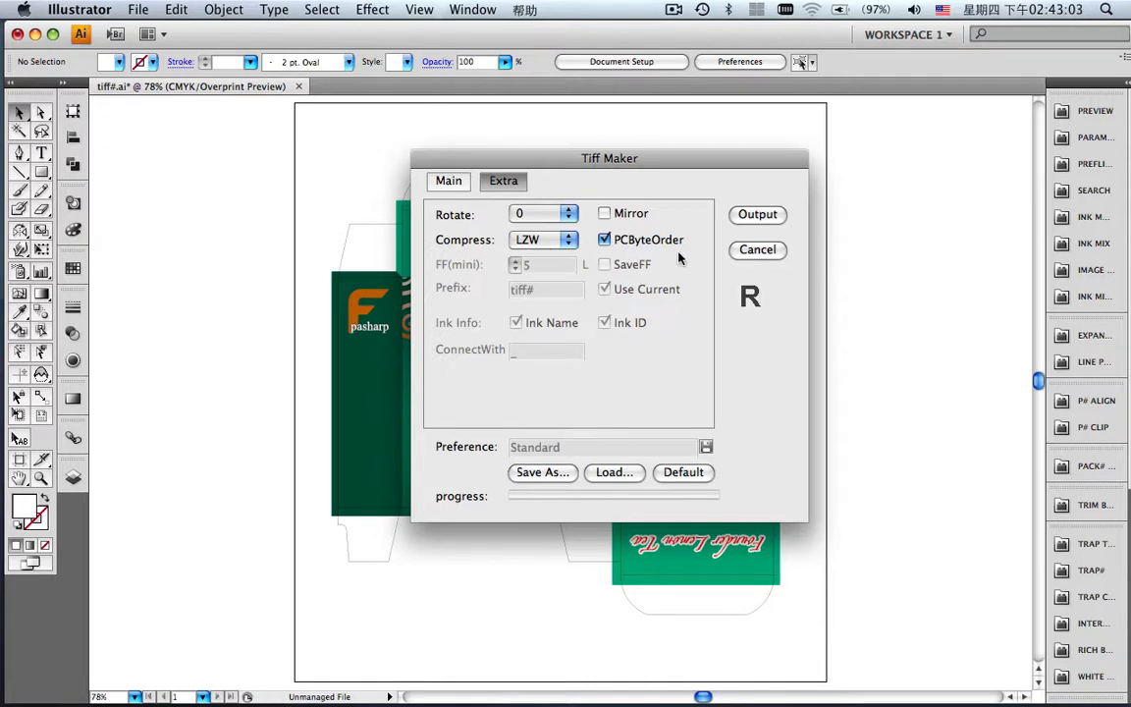
Set the output type to Separations and examine the extra options for prefix, ink info and connector.
left_click(448, 180)
left_click(518, 321)
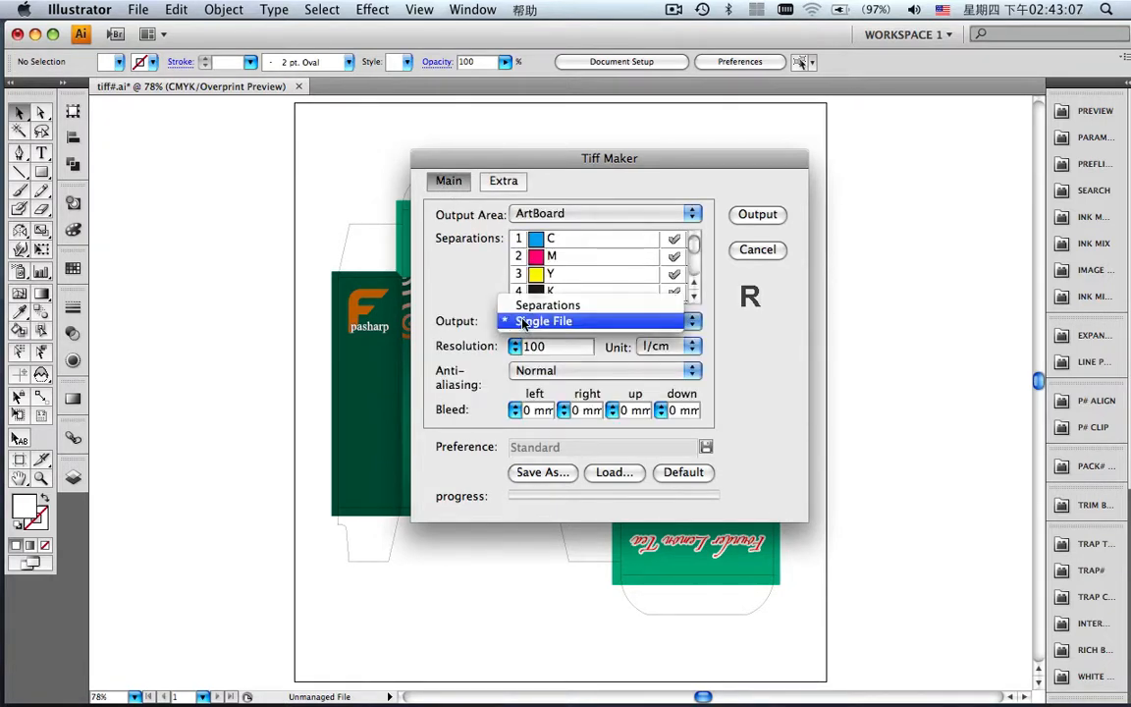
left_click(535, 304)
left_click(489, 182)
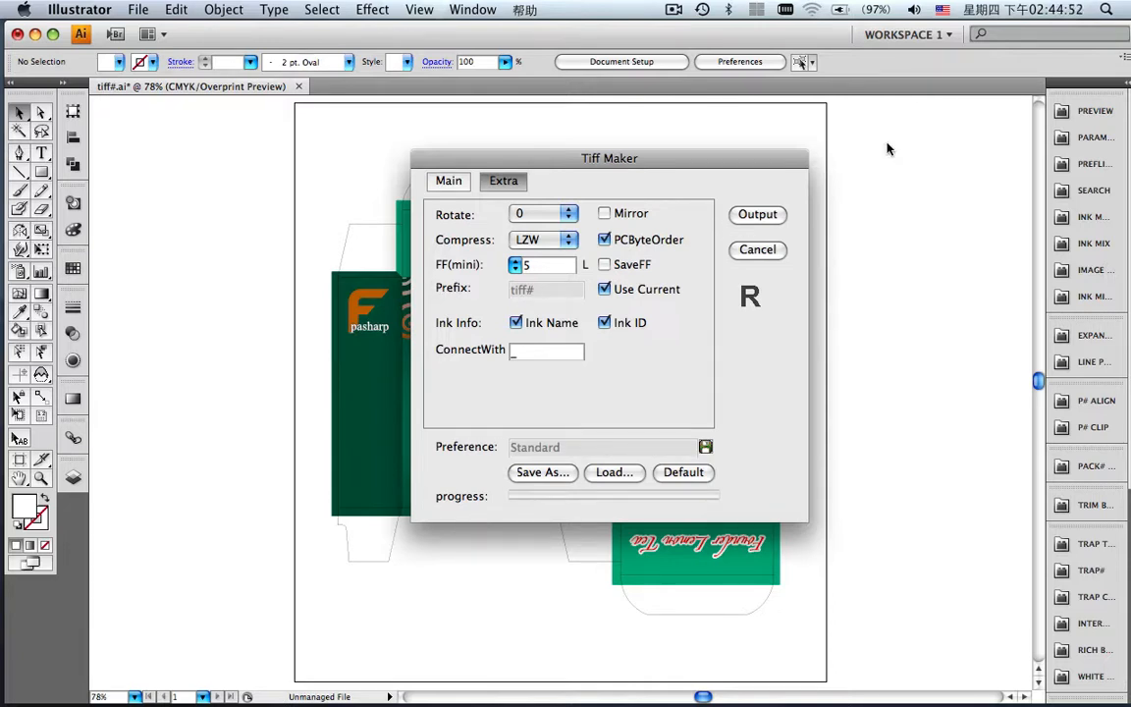
Set the output type to Single File and output the artboard as a TIFF at 100 l/cm.
left_click(450, 182)
left_click(591, 321)
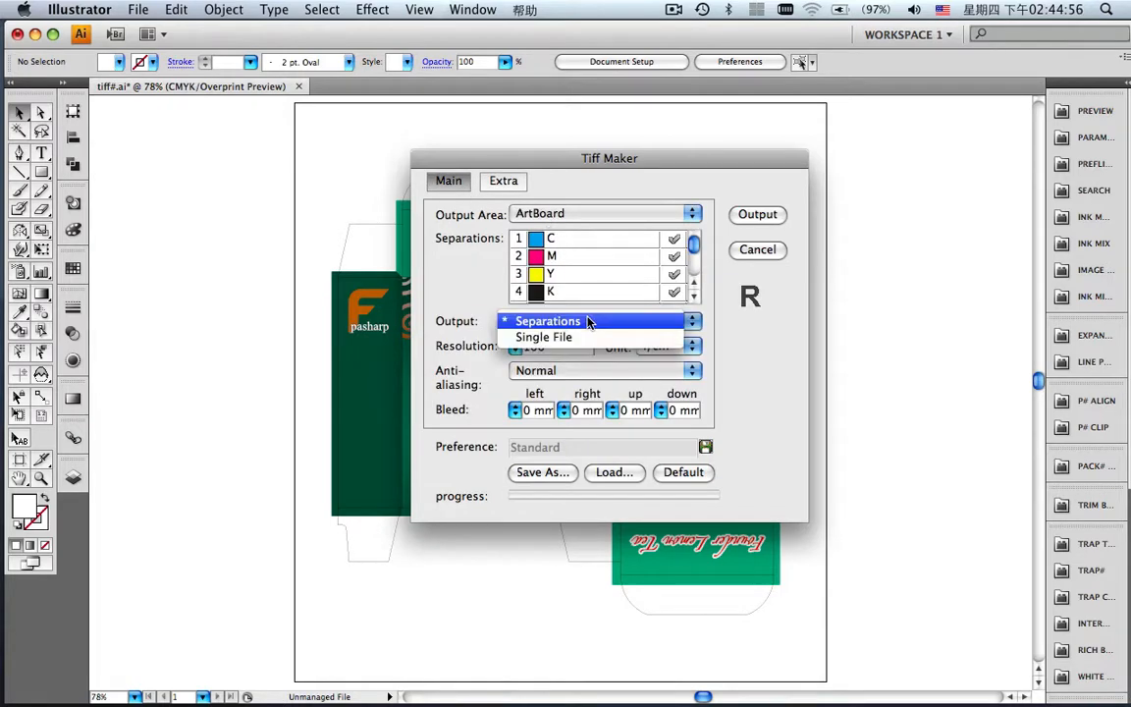
left_click(587, 337)
left_click(758, 214)
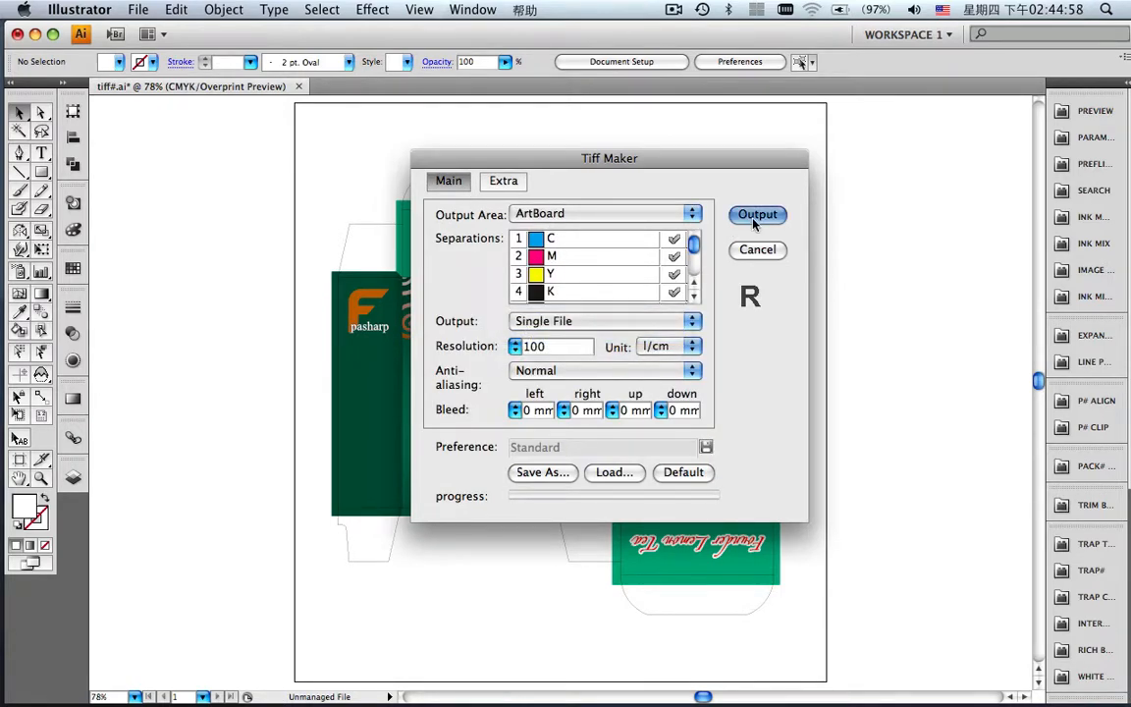
left_click(741, 481)
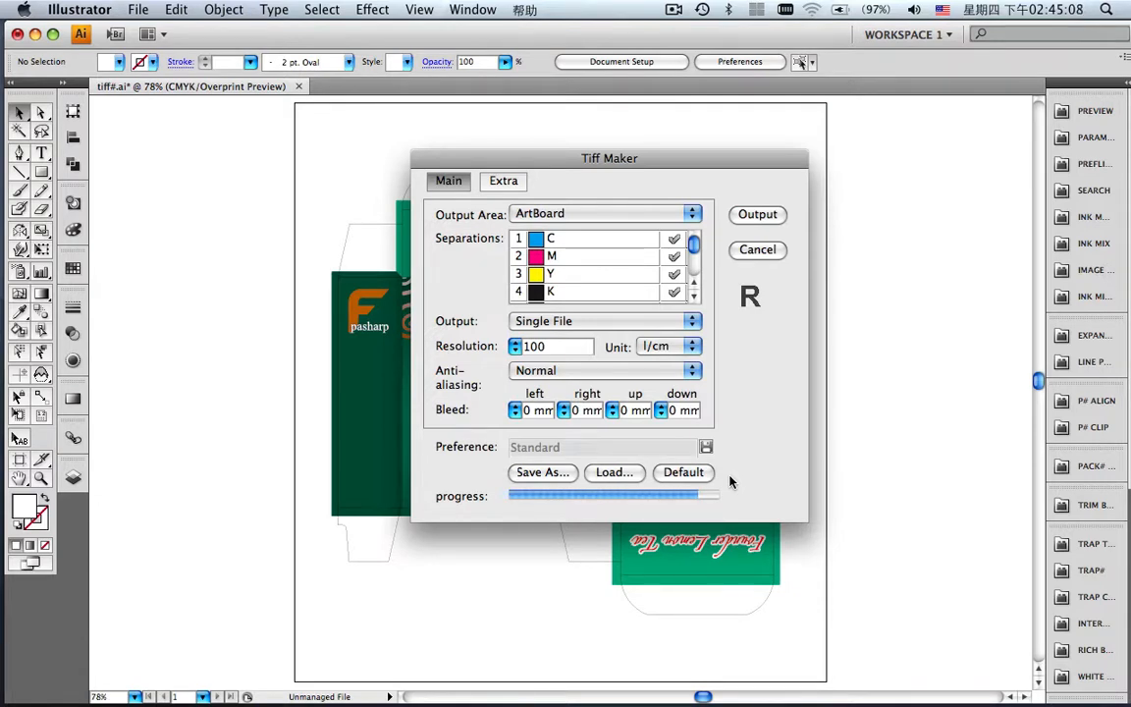
left_click(720, 230)
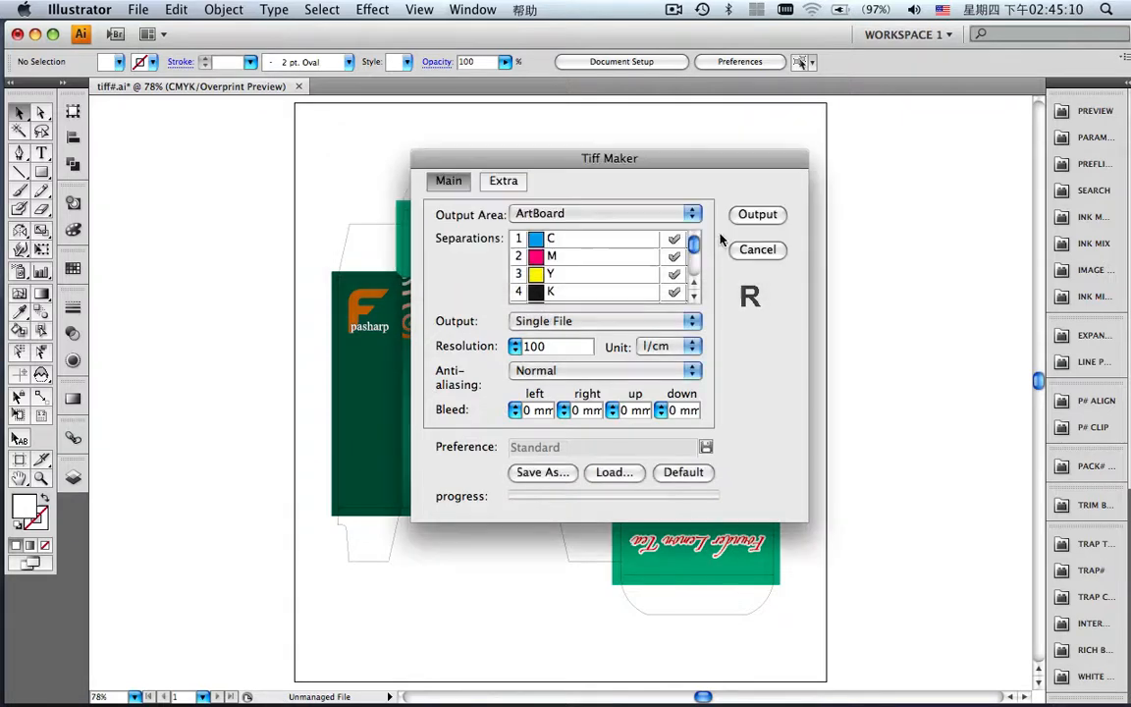
Switch to Photoshop and open the exported tiff#.tif.
left_click(545, 688)
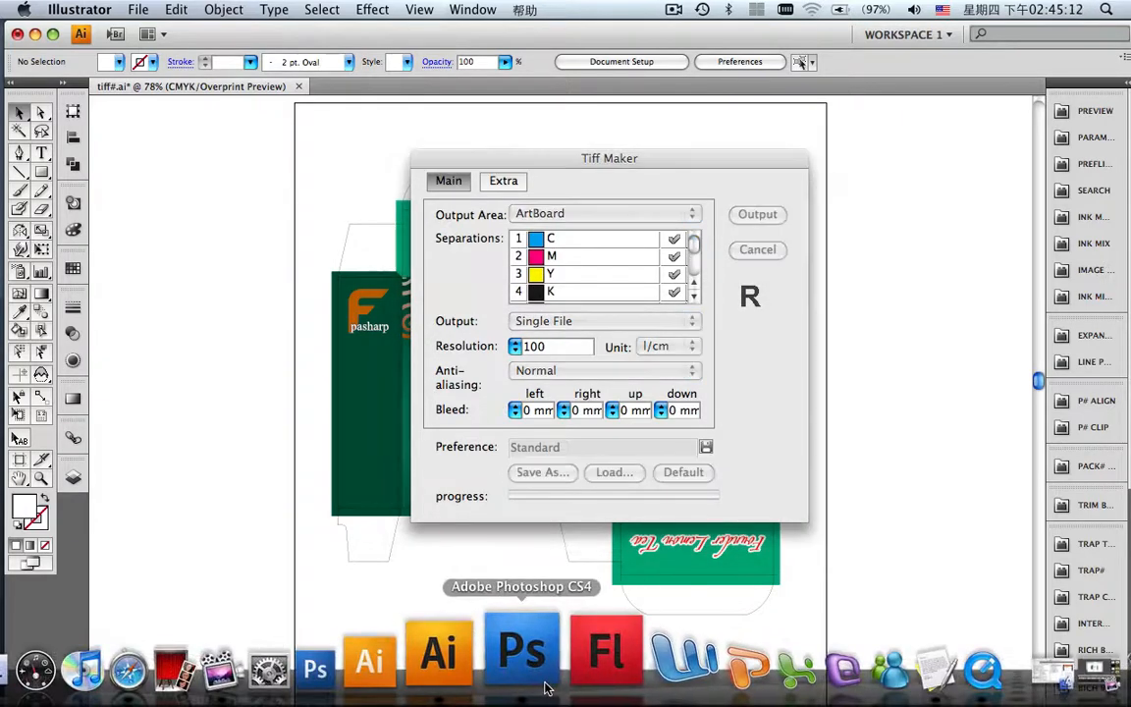
key("super+o")
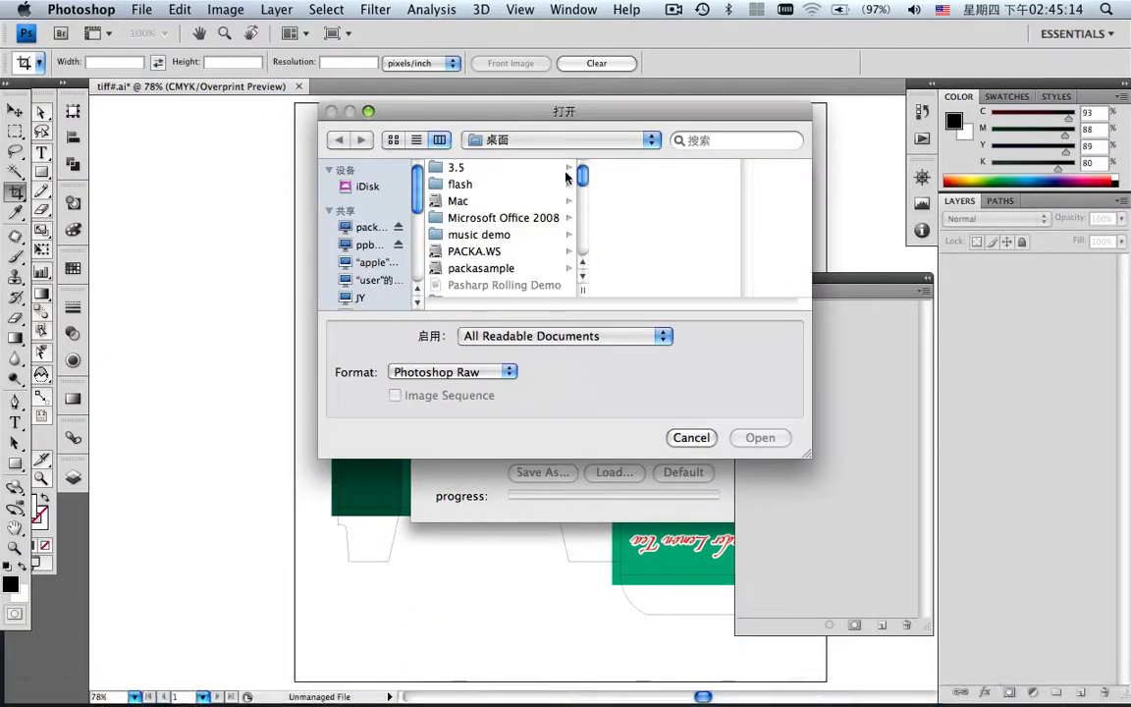
scroll(580, 174, "down", 3)
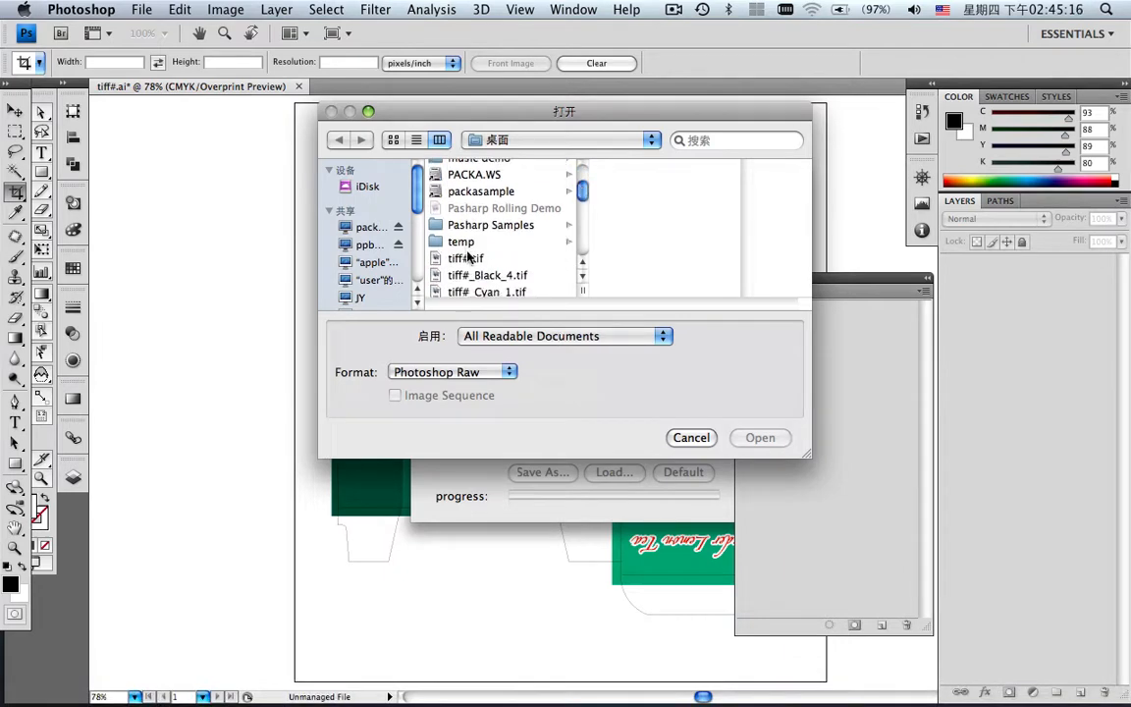
left_click(471, 258)
left_click(758, 437)
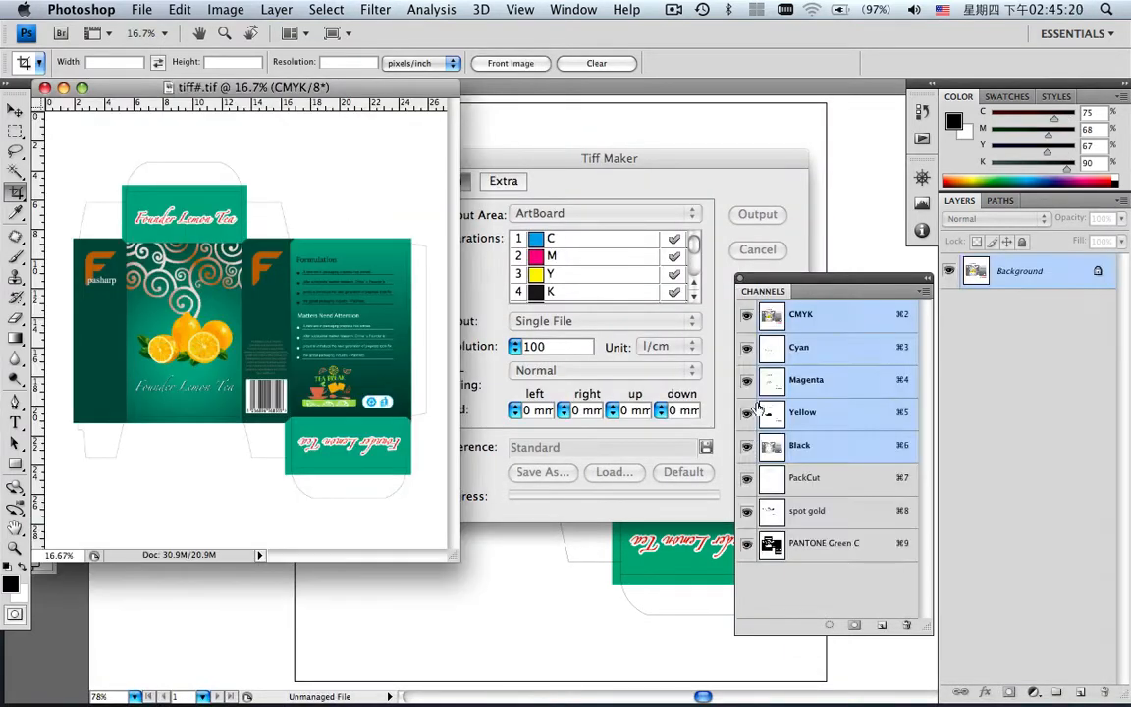
Hide the CMYK channels to inspect the spot channels, show them again, and return to Illustrator to close Tiff Maker.
left_click_drag(748, 327, 746, 515)
left_click(747, 510)
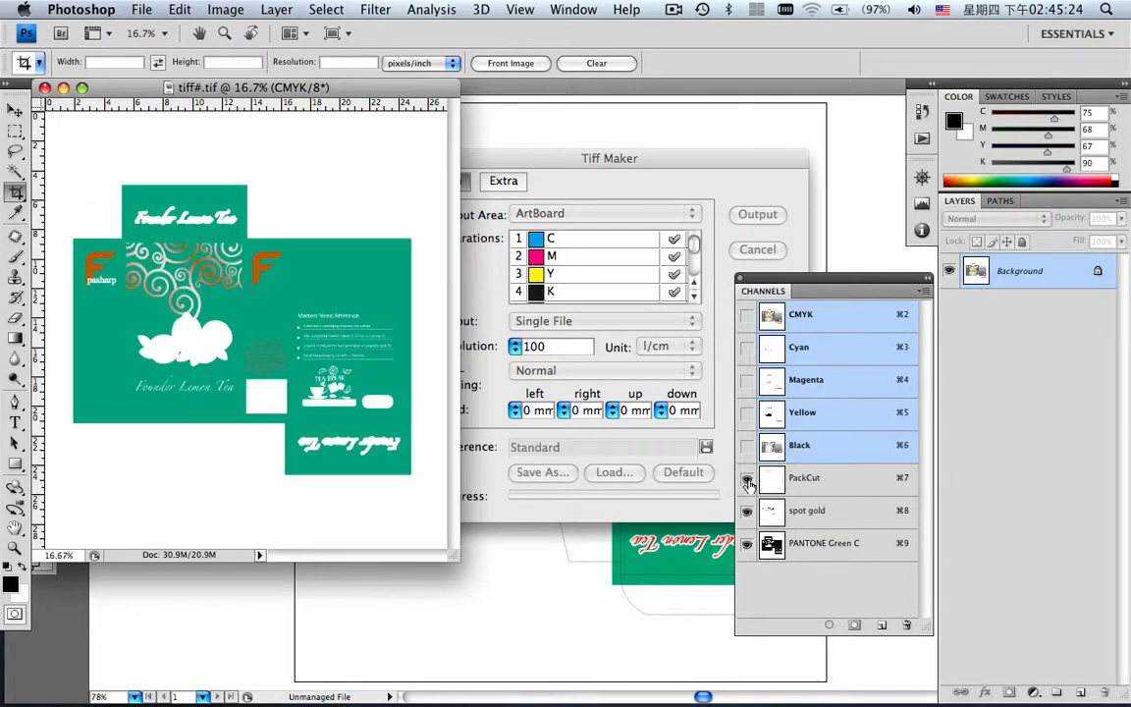
left_click(746, 478)
left_click(748, 315)
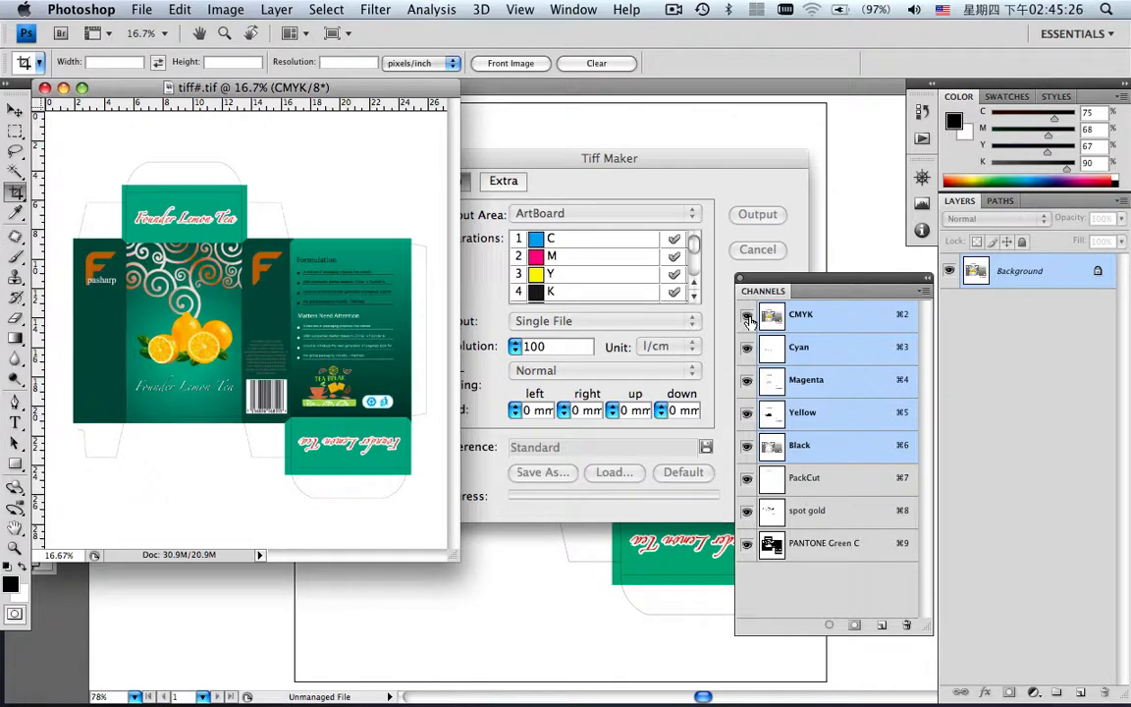
left_click(831, 257)
left_click(768, 251)
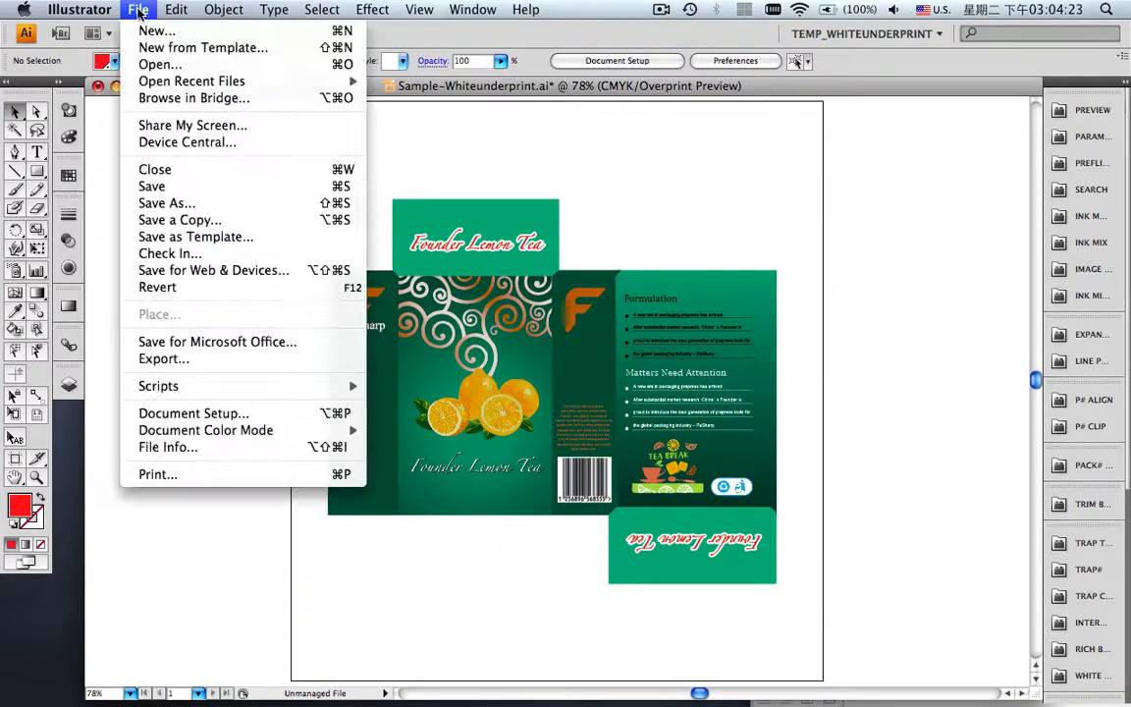
Open file-1.ai from the Sample folder.
left_click(159, 65)
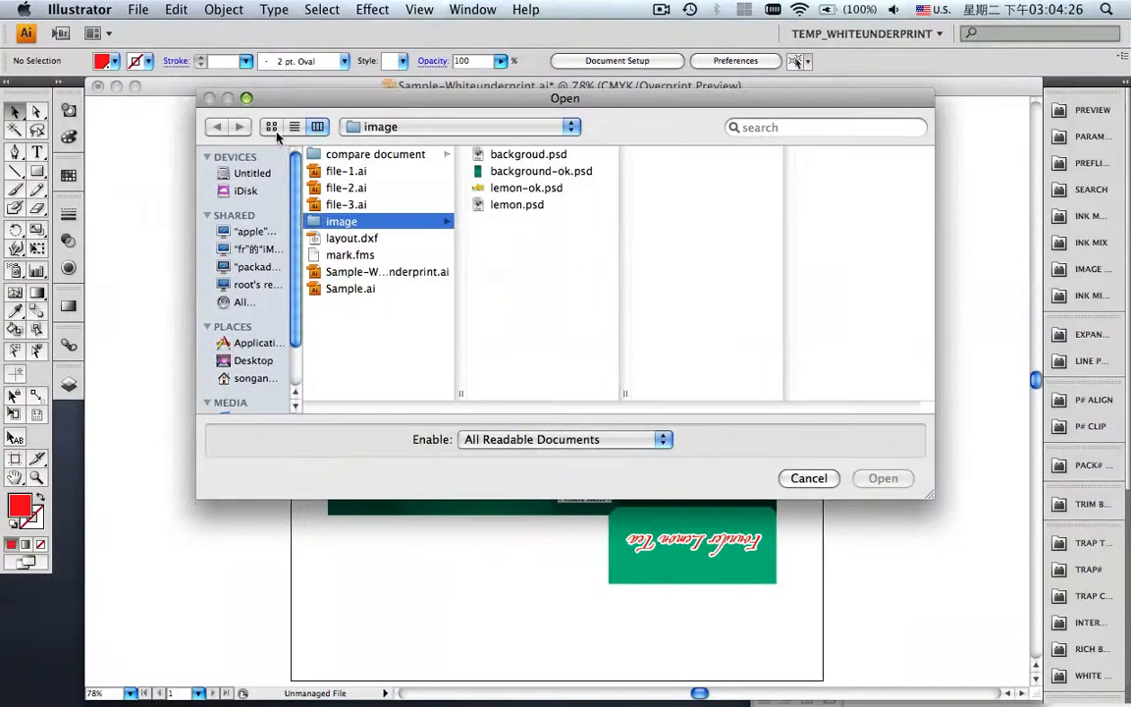
left_click(315, 171)
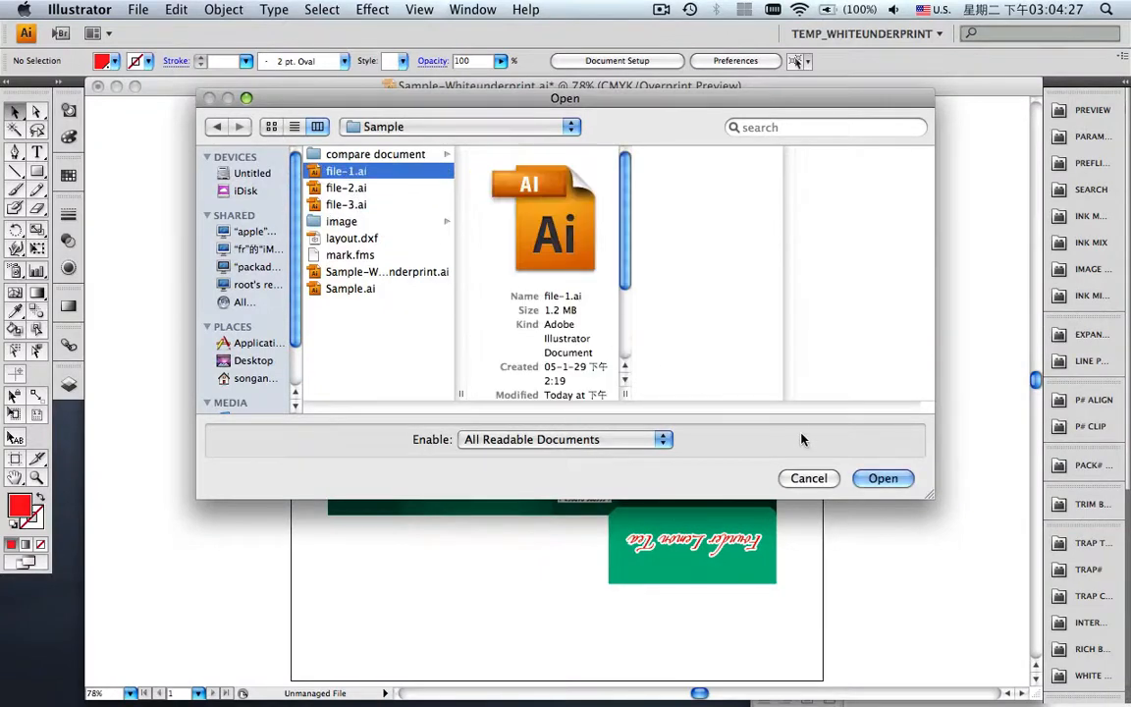
left_click(874, 480)
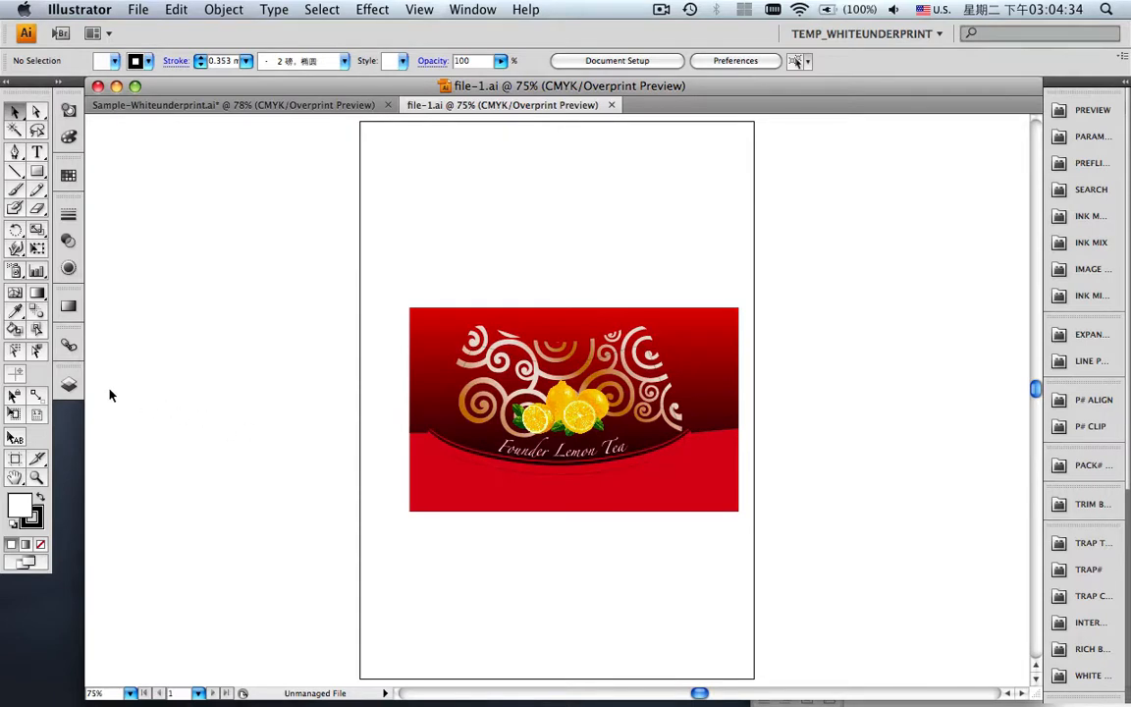
Select the curved outline path on Layer 7 and make its stroke active to check its swatch.
left_click(69, 384)
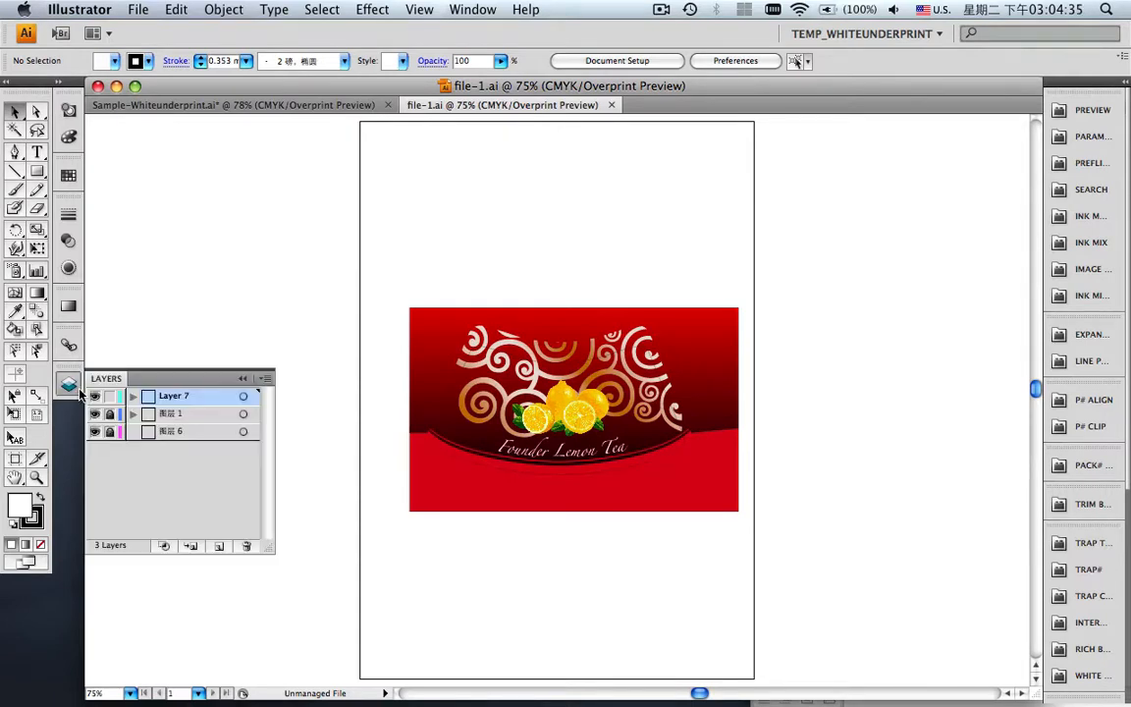
left_click(242, 396)
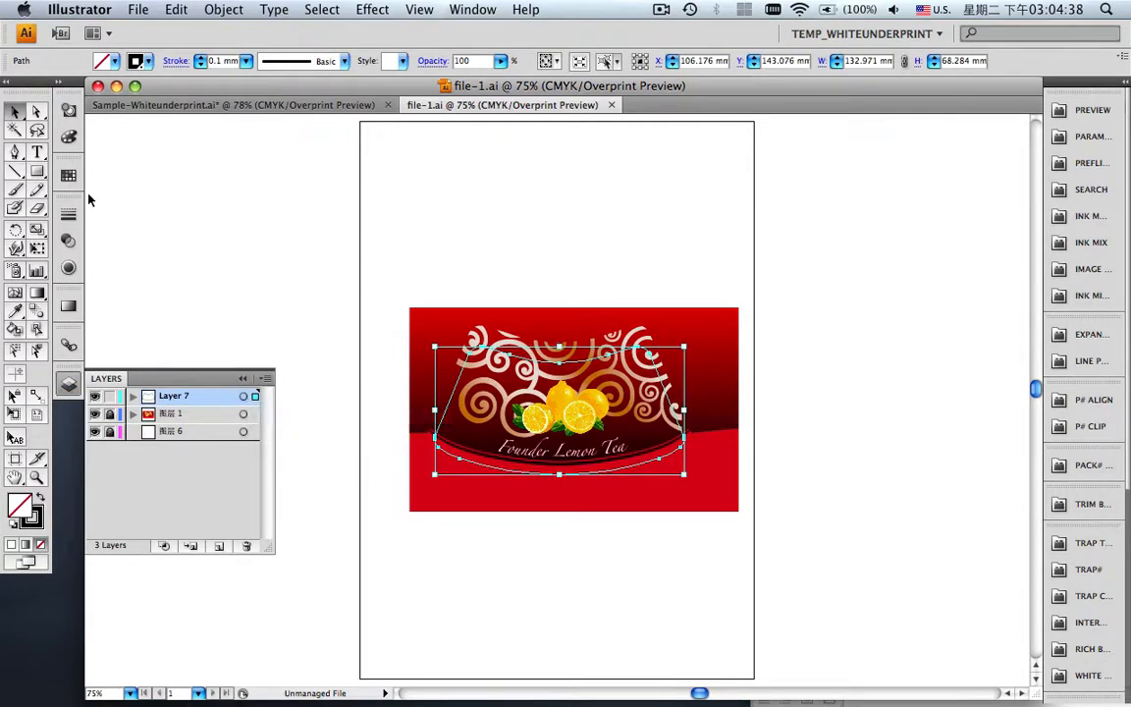
left_click(68, 174)
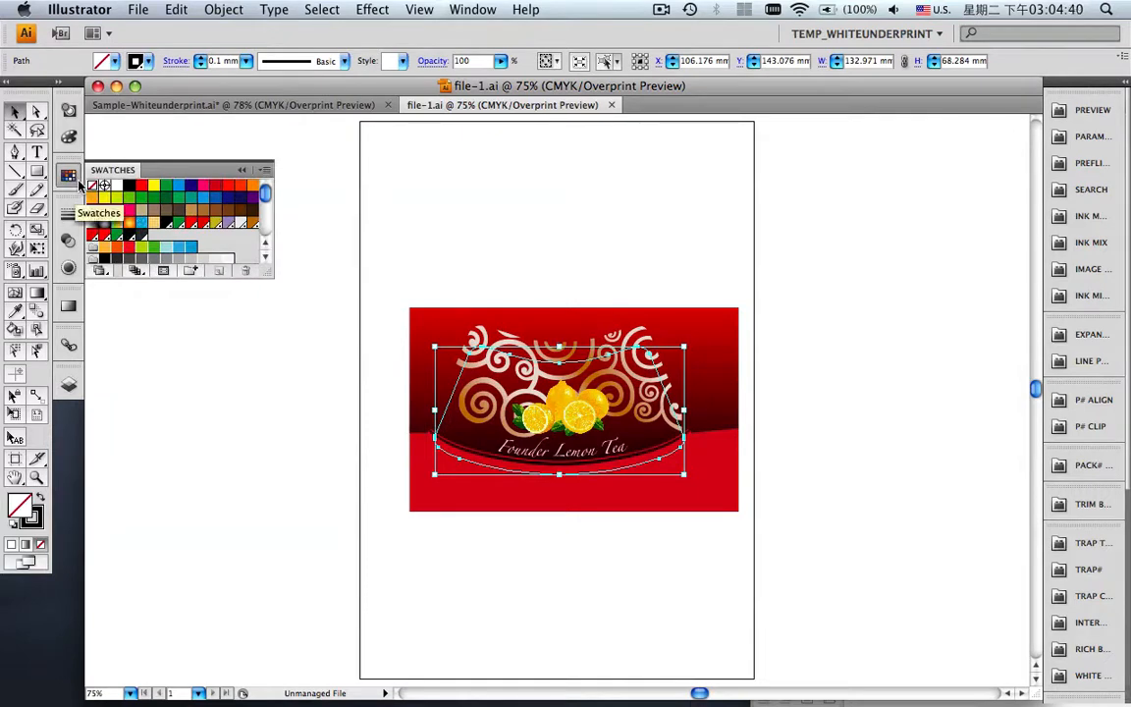
key("x")
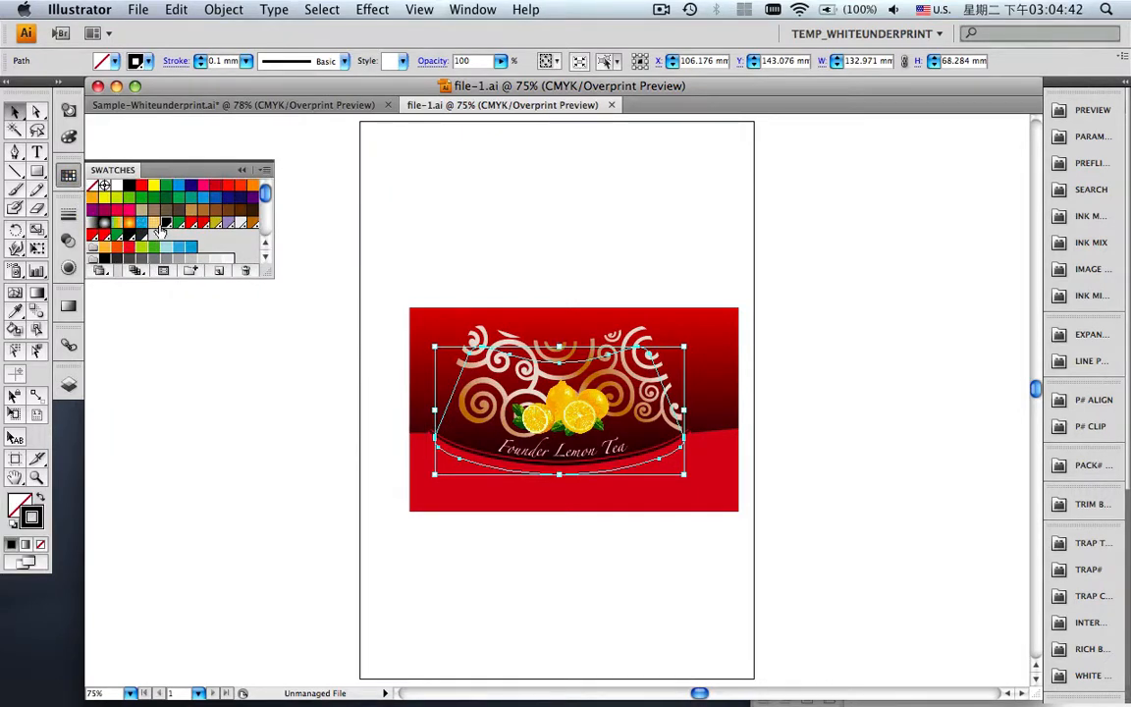
left_click(243, 171)
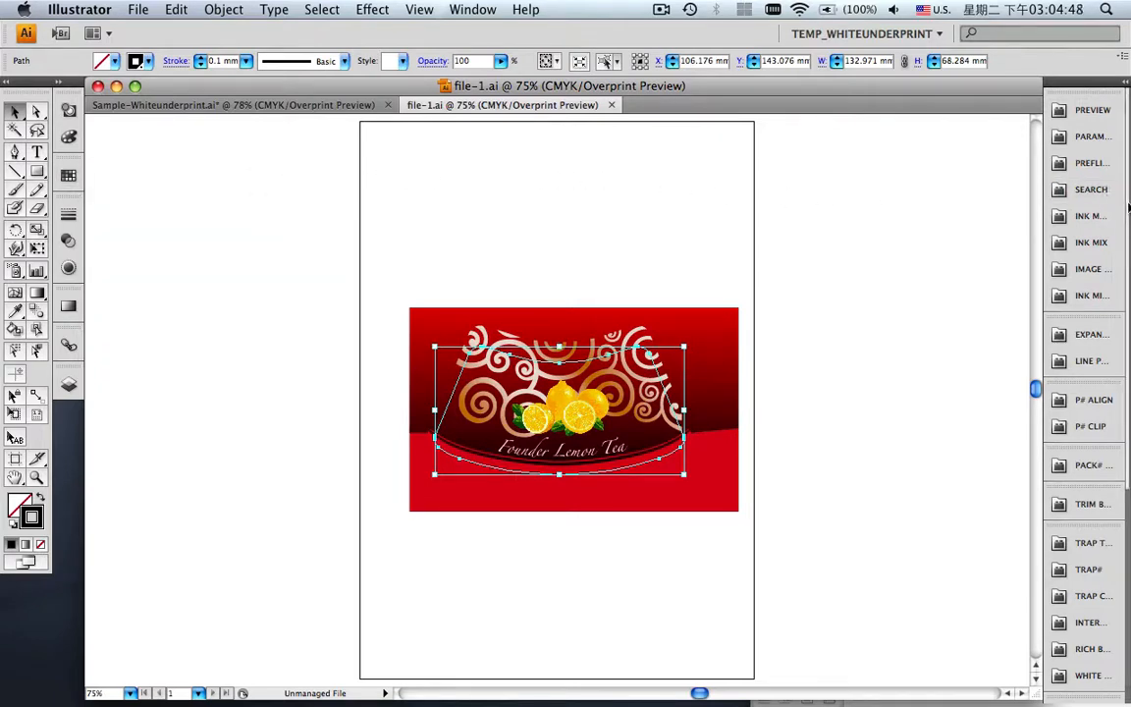
Convert the selected outline path to CAD with the Default setting.
scroll(1090, 294, "down", 10)
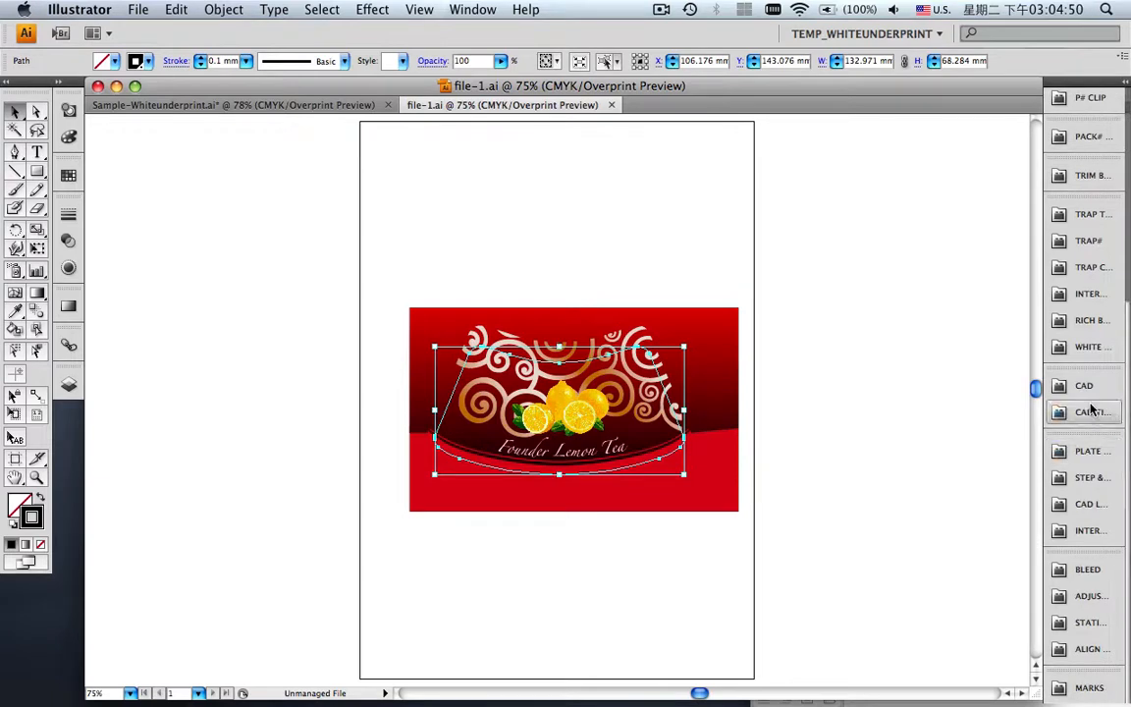
left_click(1086, 384)
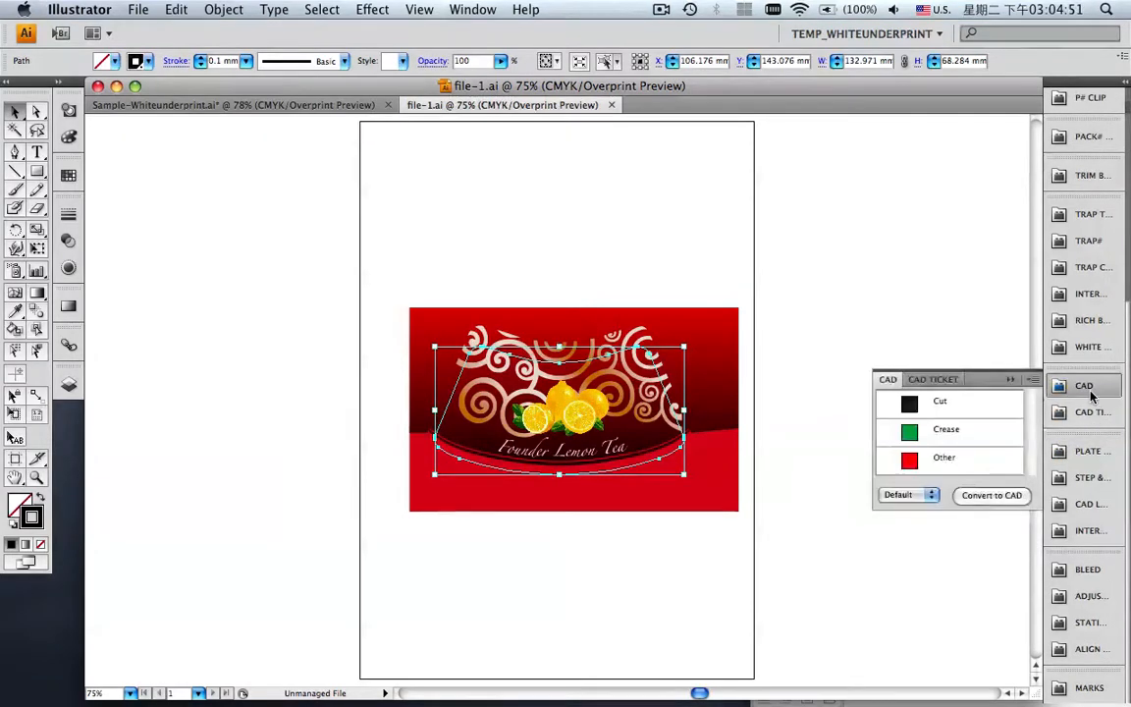
left_click(1020, 497)
left_click(1014, 385)
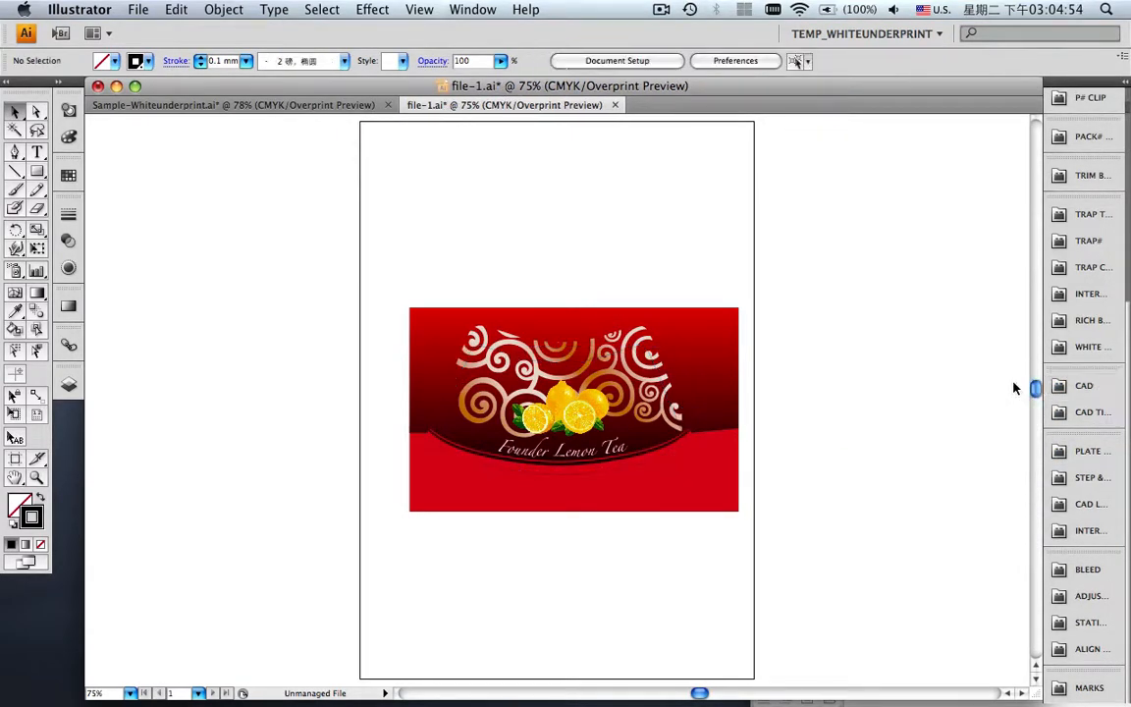
Collapse the Nest#CAD layer and delete the emptied Layer 7.
left_click(68, 385)
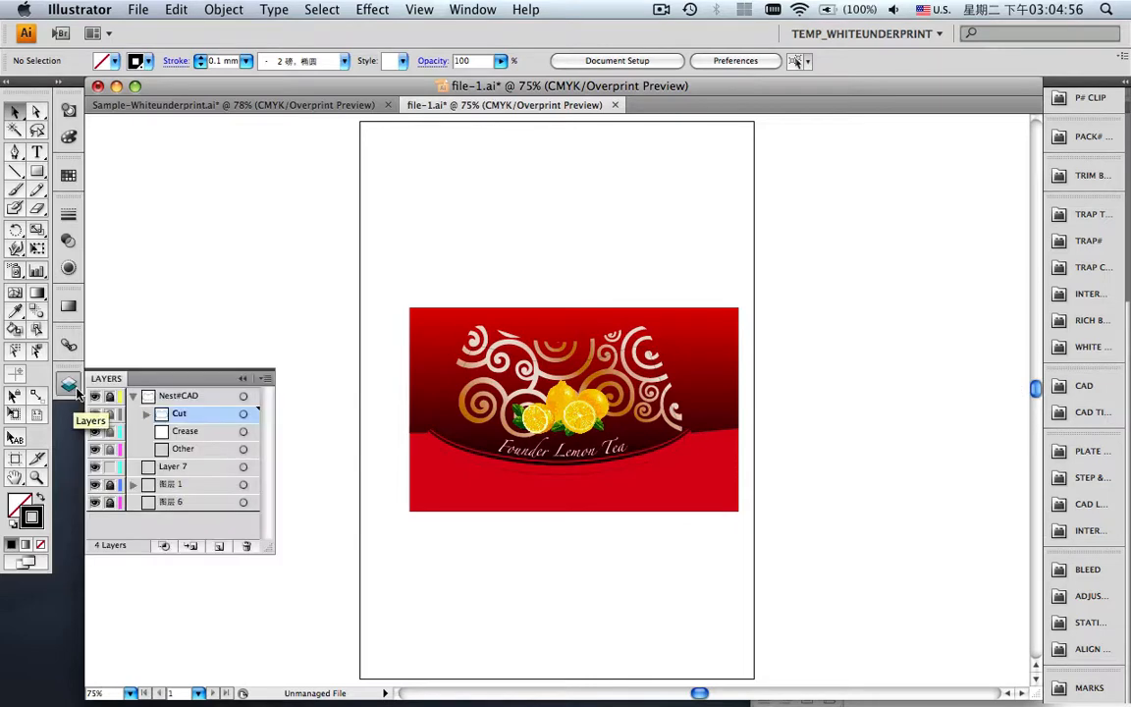
left_click(133, 396)
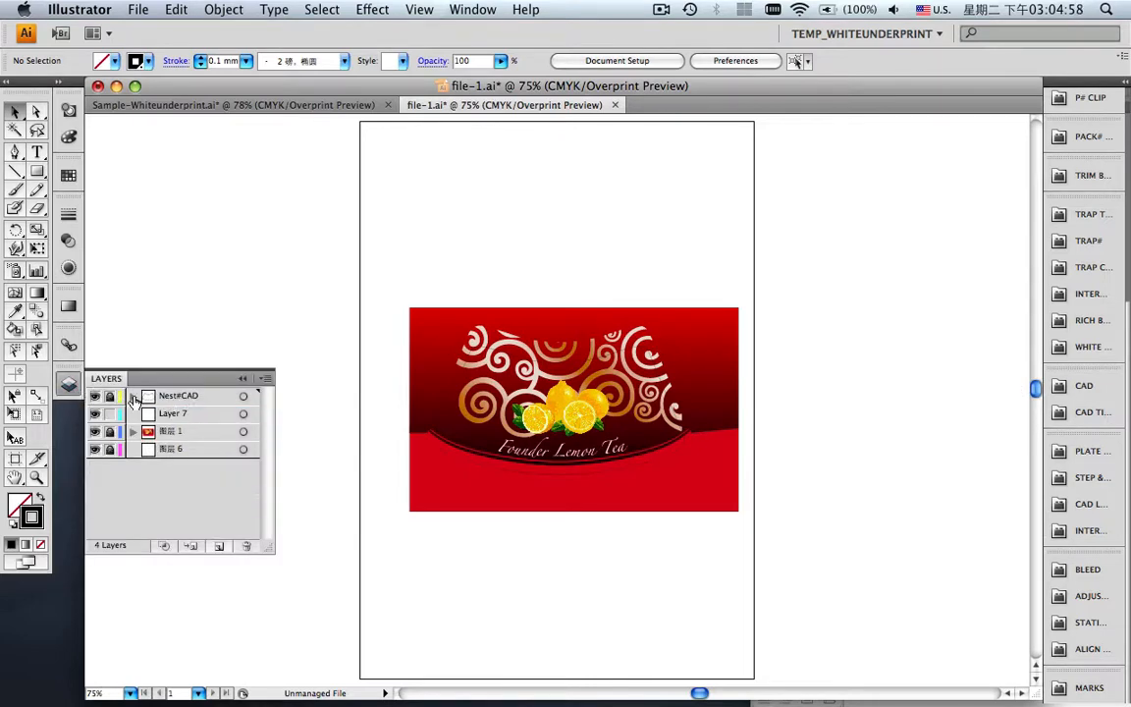
left_click(211, 414)
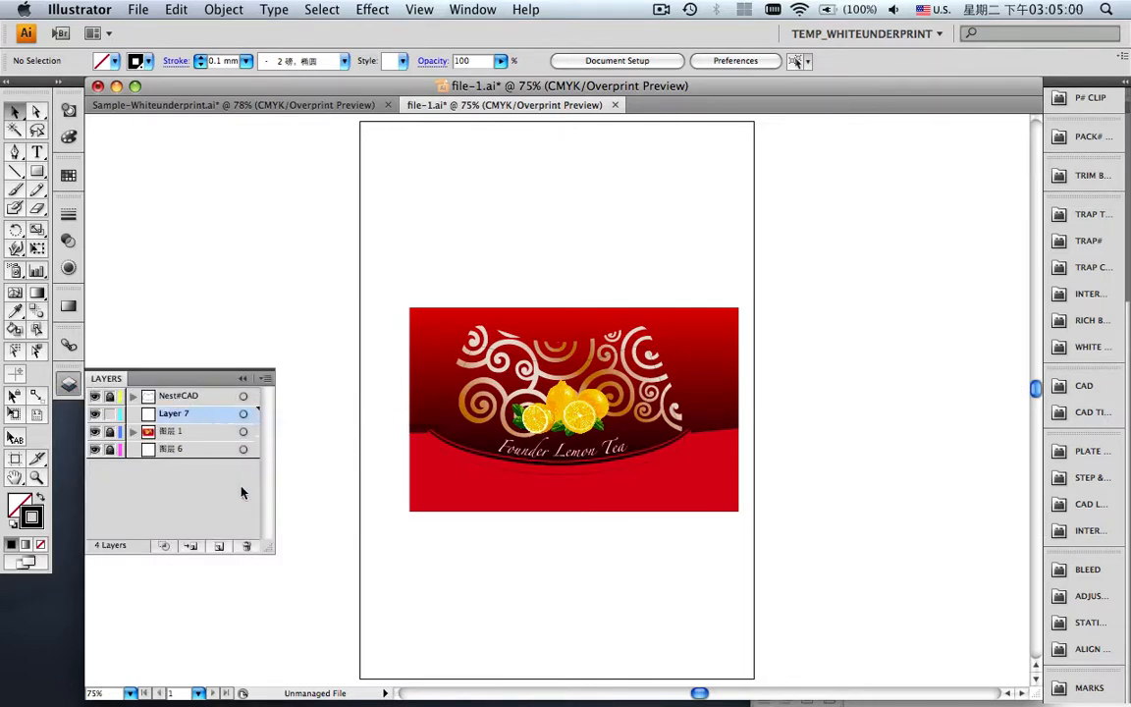
left_click(246, 546)
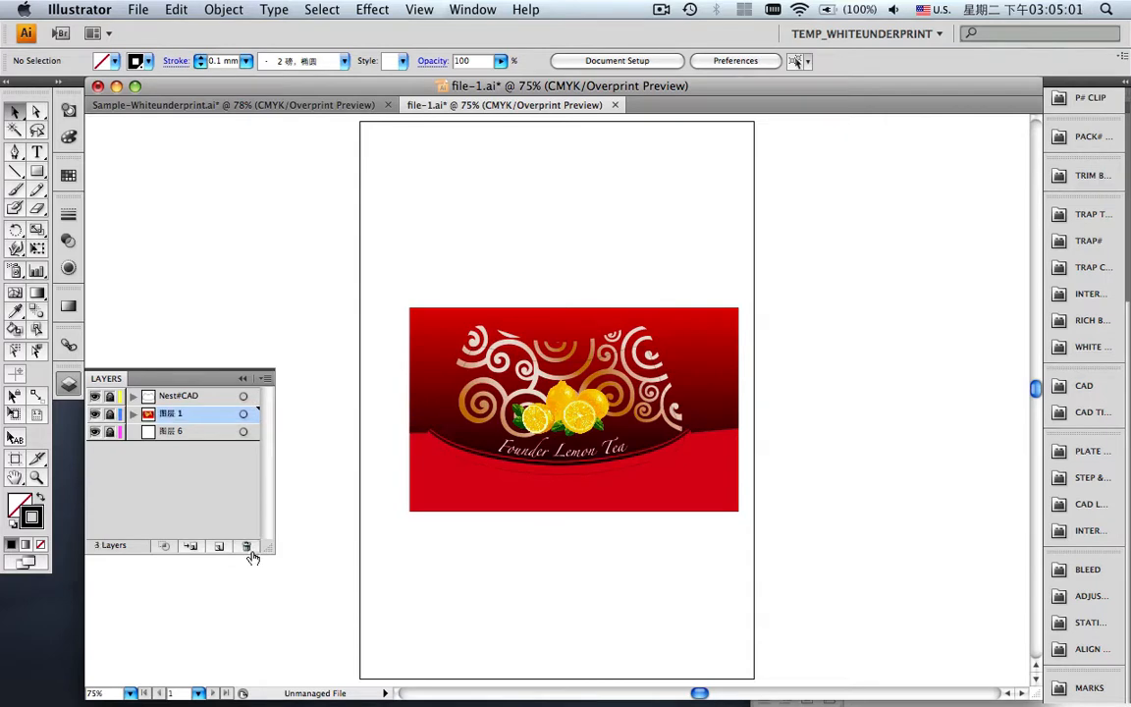
left_click(244, 379)
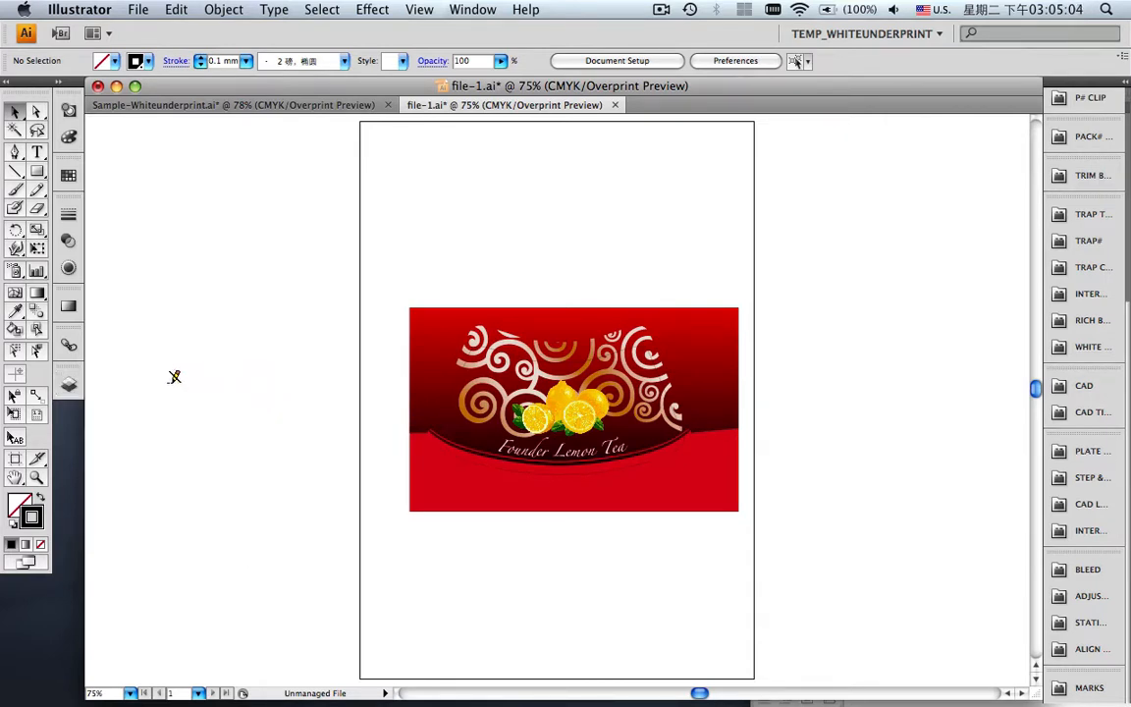
Place a station number mark just inside the die line's lower-left corner and nudge it closer to the line.
left_click(37, 478)
left_click_drag(419, 430, 481, 469)
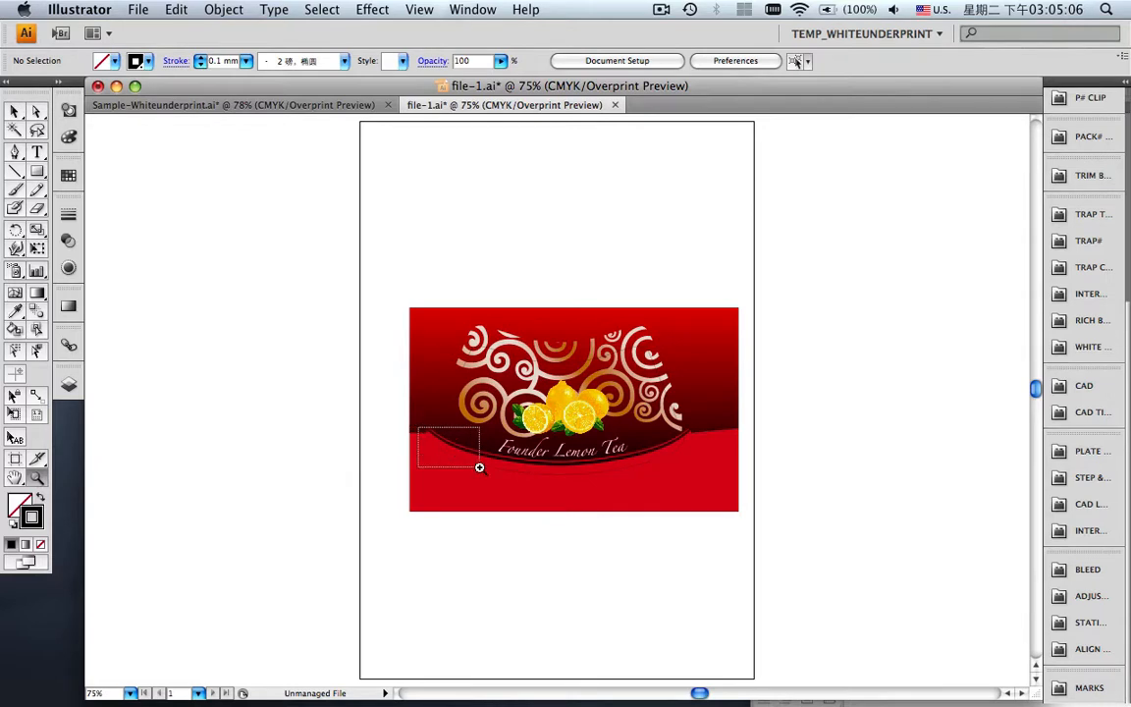
left_click(69, 384)
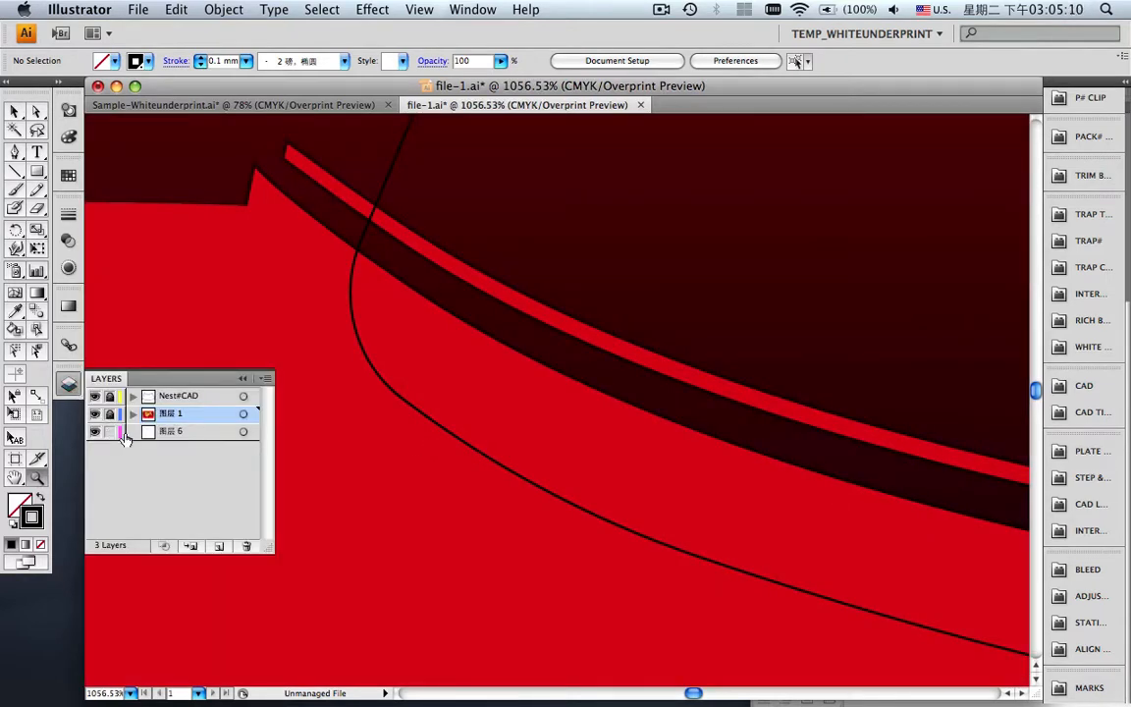
left_click(40, 418)
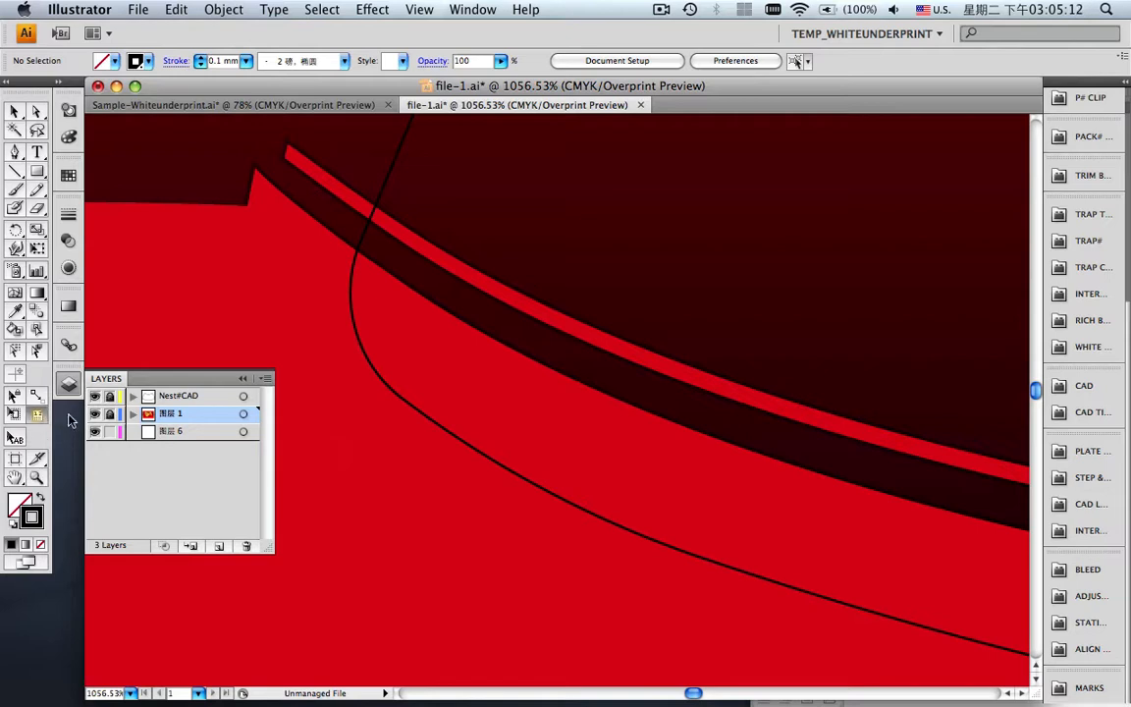
left_click(424, 356)
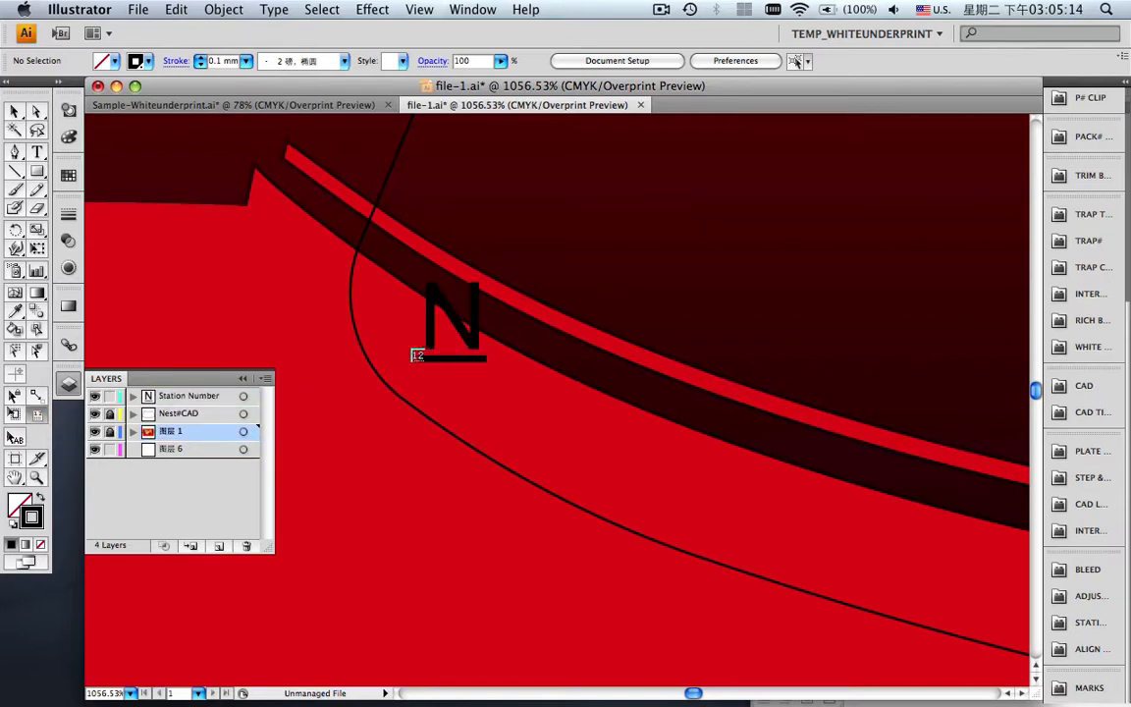
left_click(14, 111)
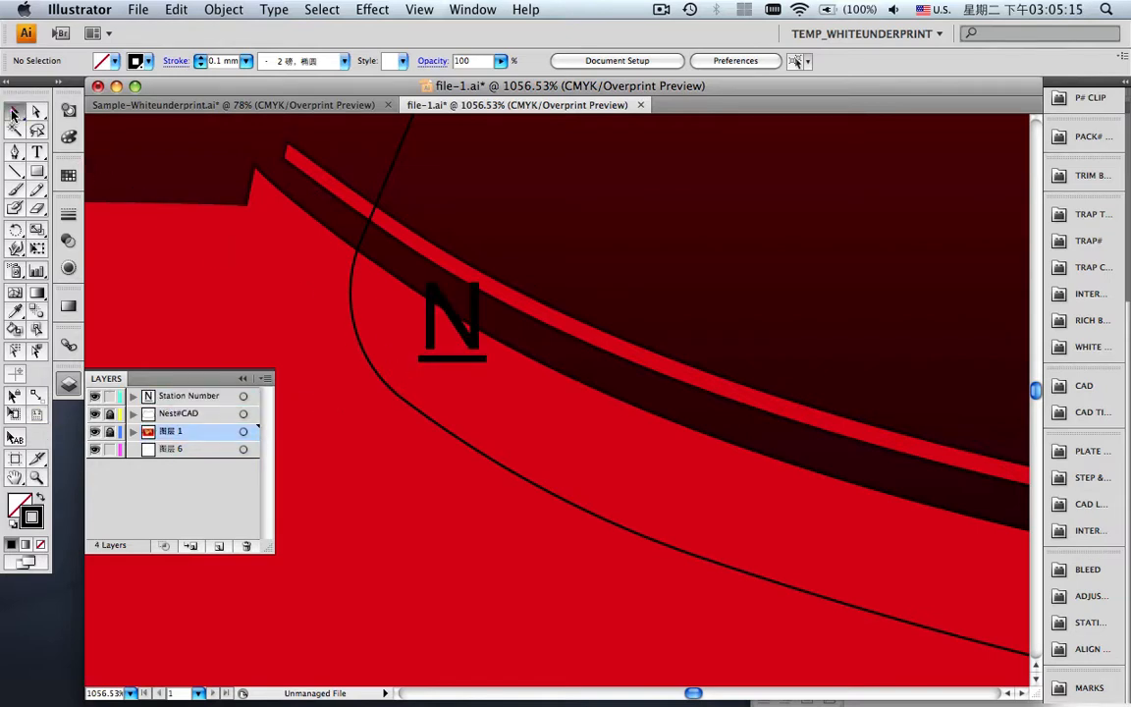
left_click(451, 339)
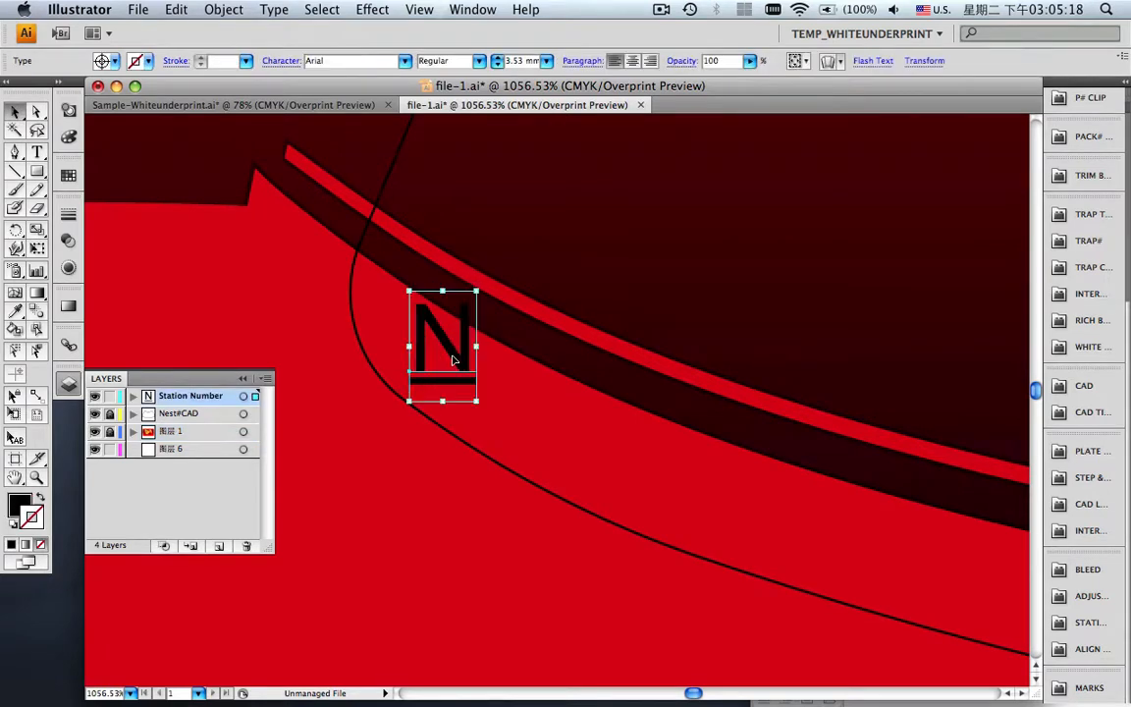
Scale the station number uniformly to 60% and rotate it clockwise to follow the die line's corner.
left_click(38, 230)
double_click(38, 230)
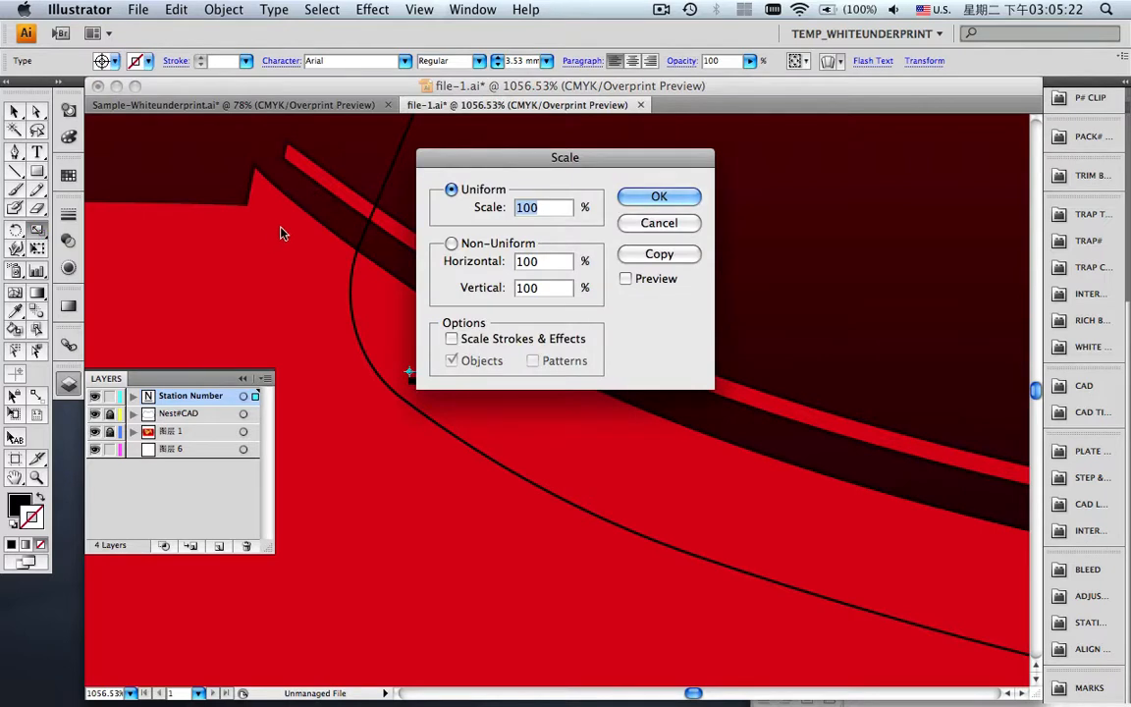
type("60")
key("Return")
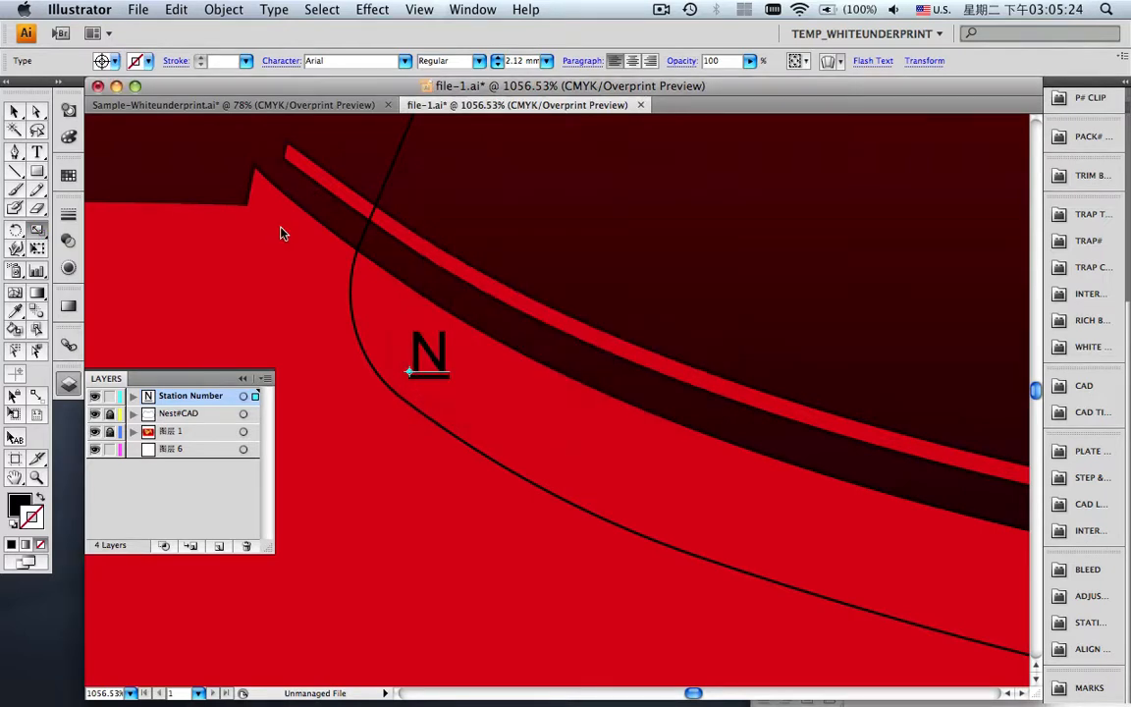
left_click(15, 111)
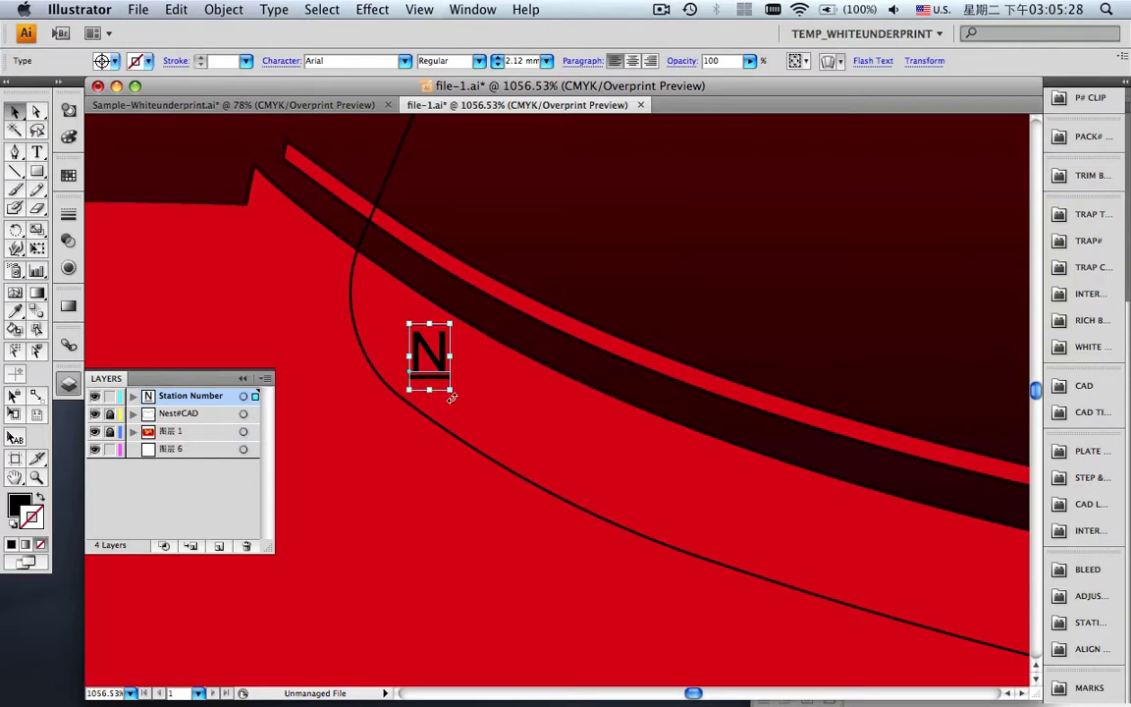
mouse_move(452, 396)
left_mouse_down()
mouse_move(415, 394)
mouse_move(429, 397)
left_mouse_up()
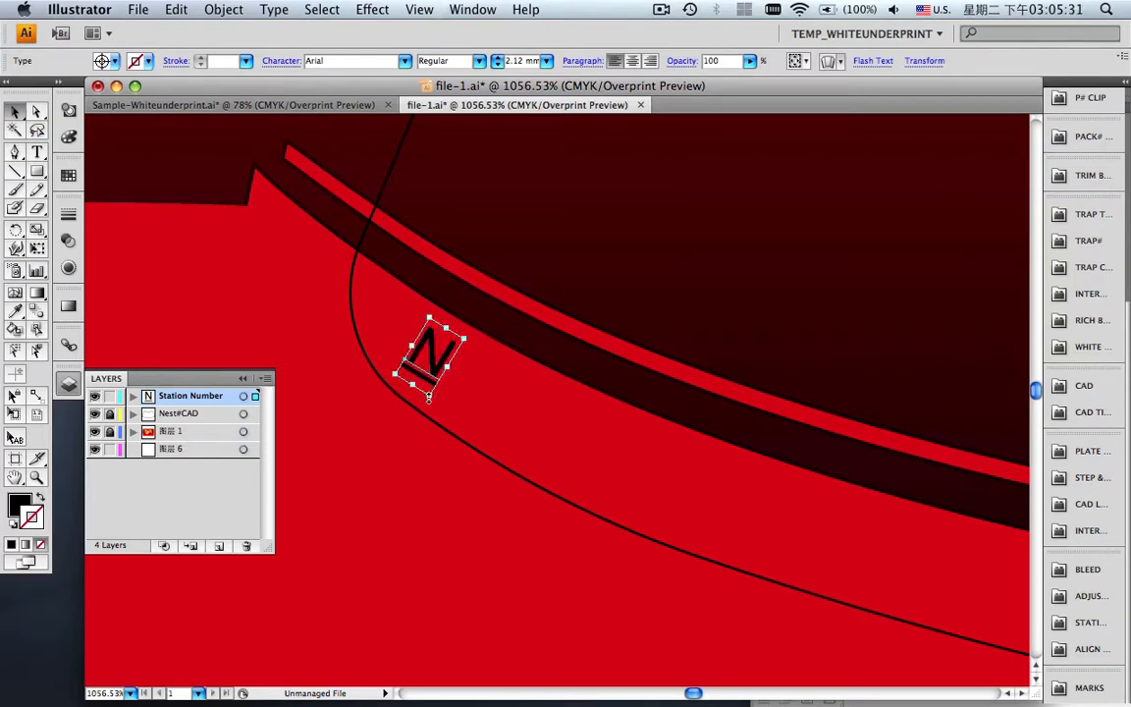
left_click(250, 381)
Deselect the station number and save file-1.ai, then bring up the Plate & Sheet Setup options.
key("super+0")
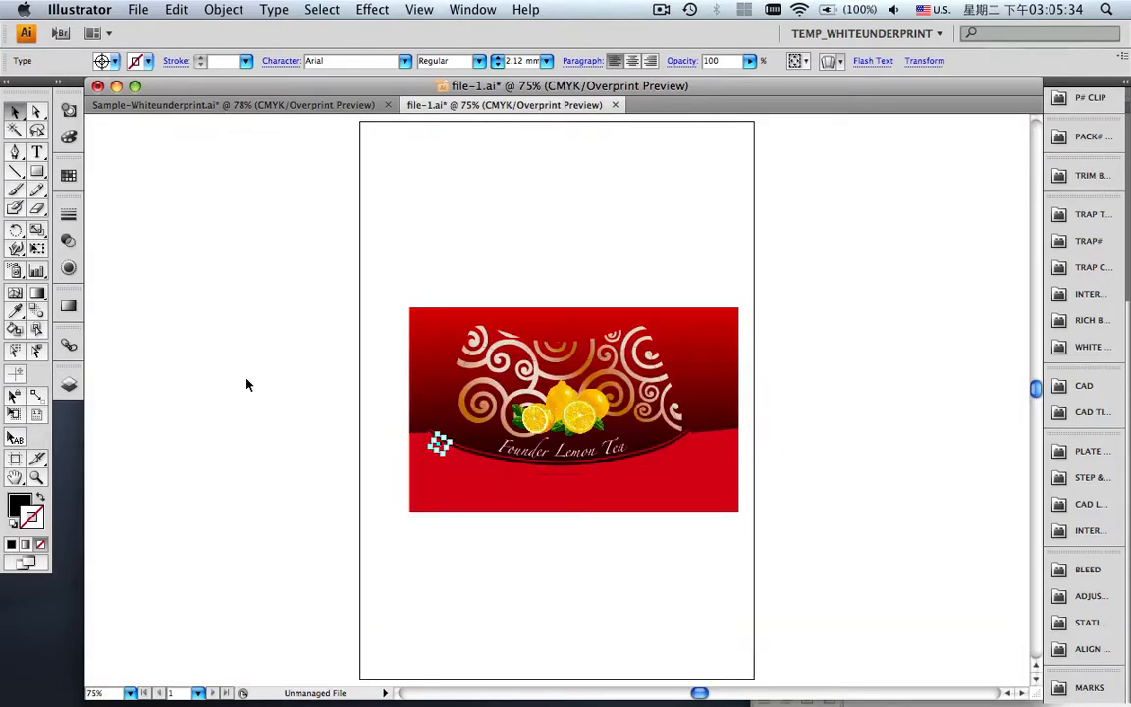
key("super+shift+a")
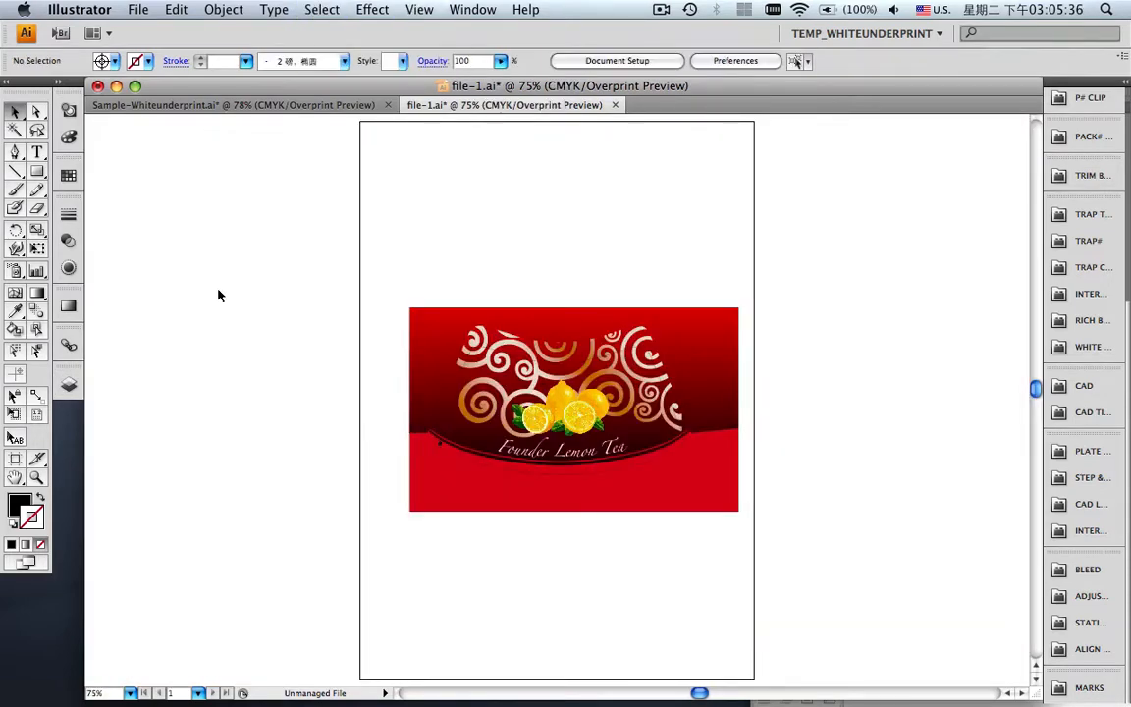
left_click(135, 10)
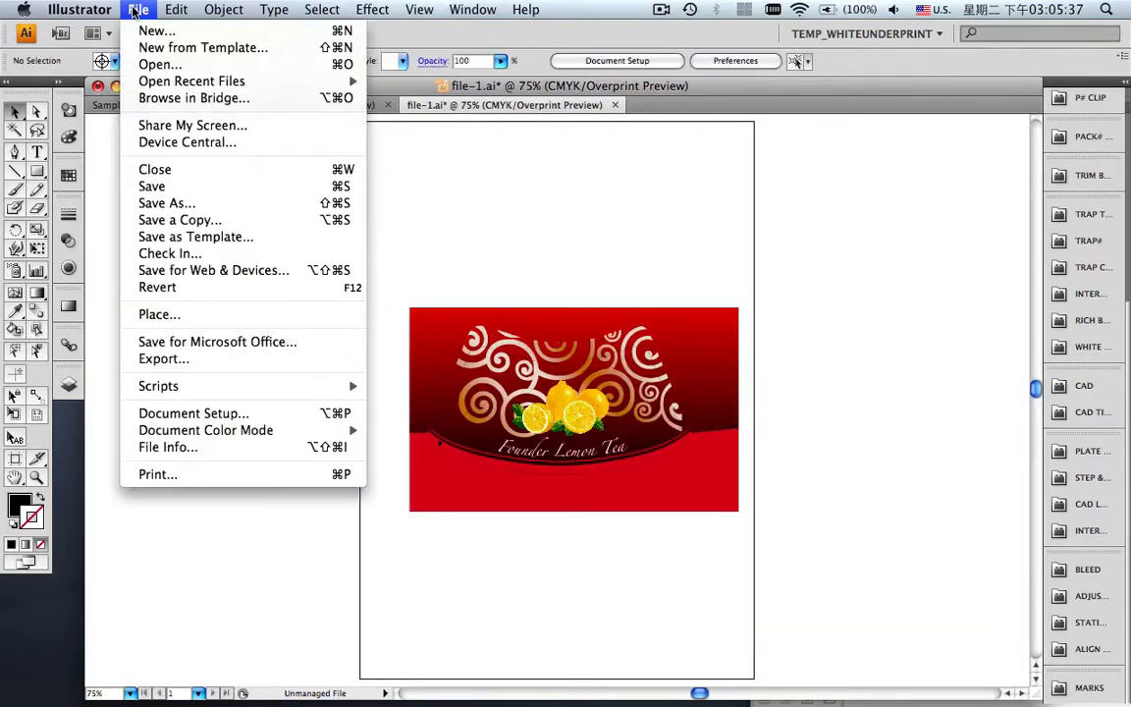
left_click(163, 186)
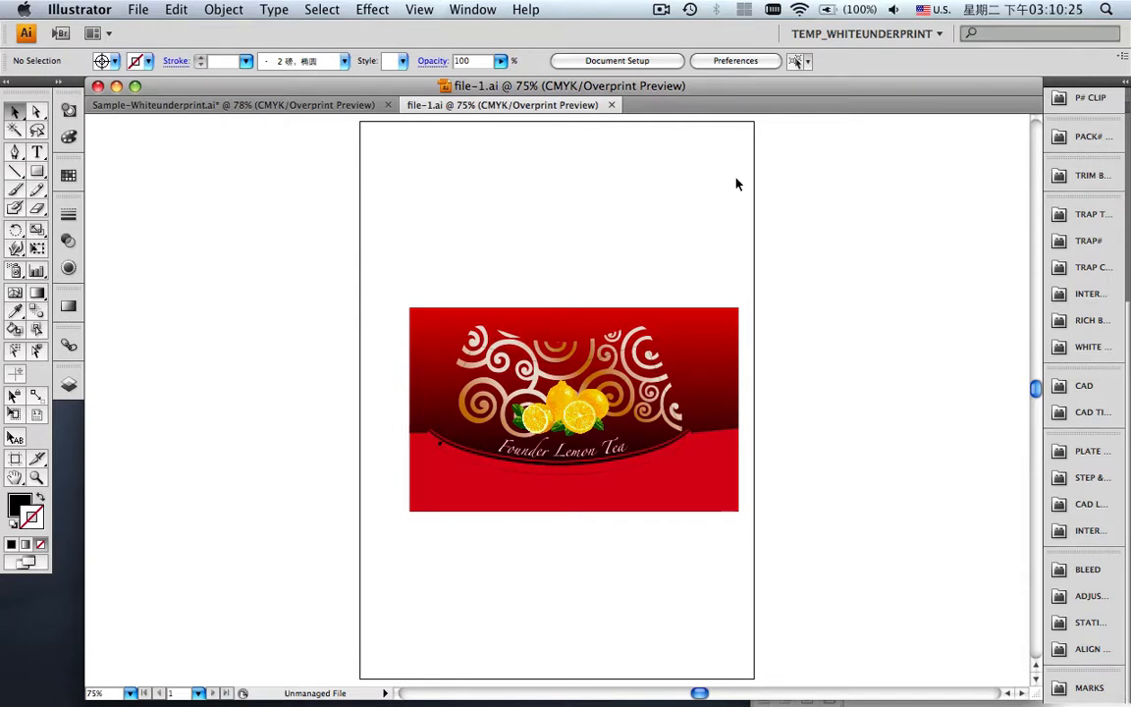
left_click(1063, 450)
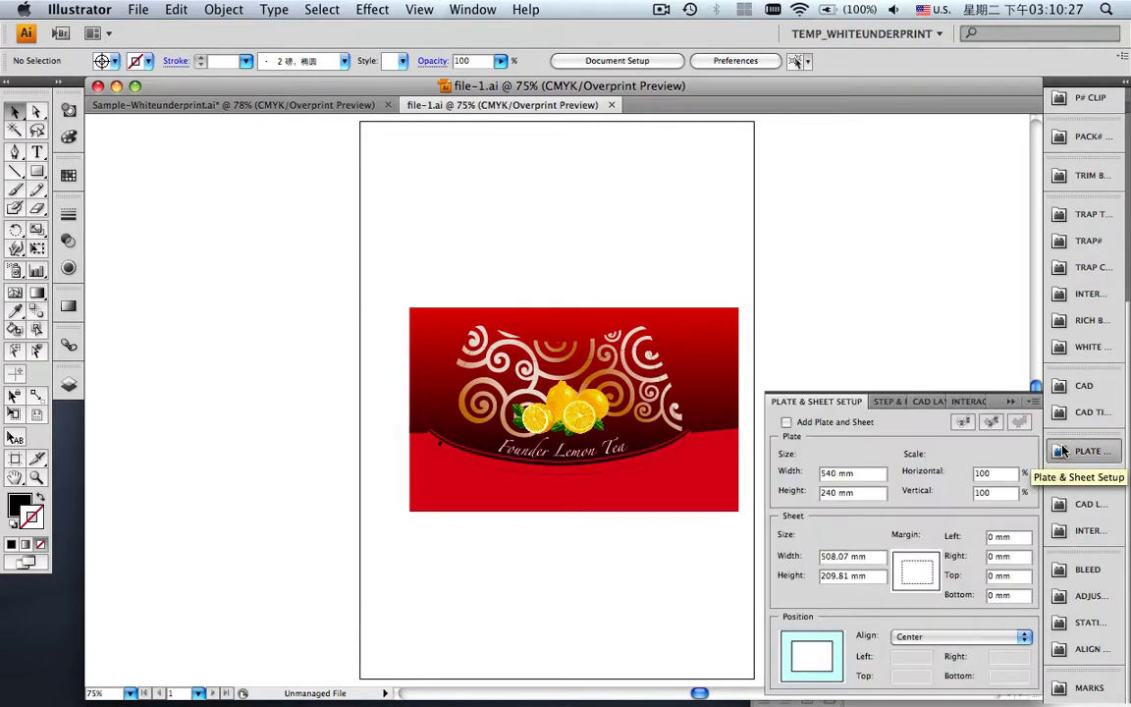
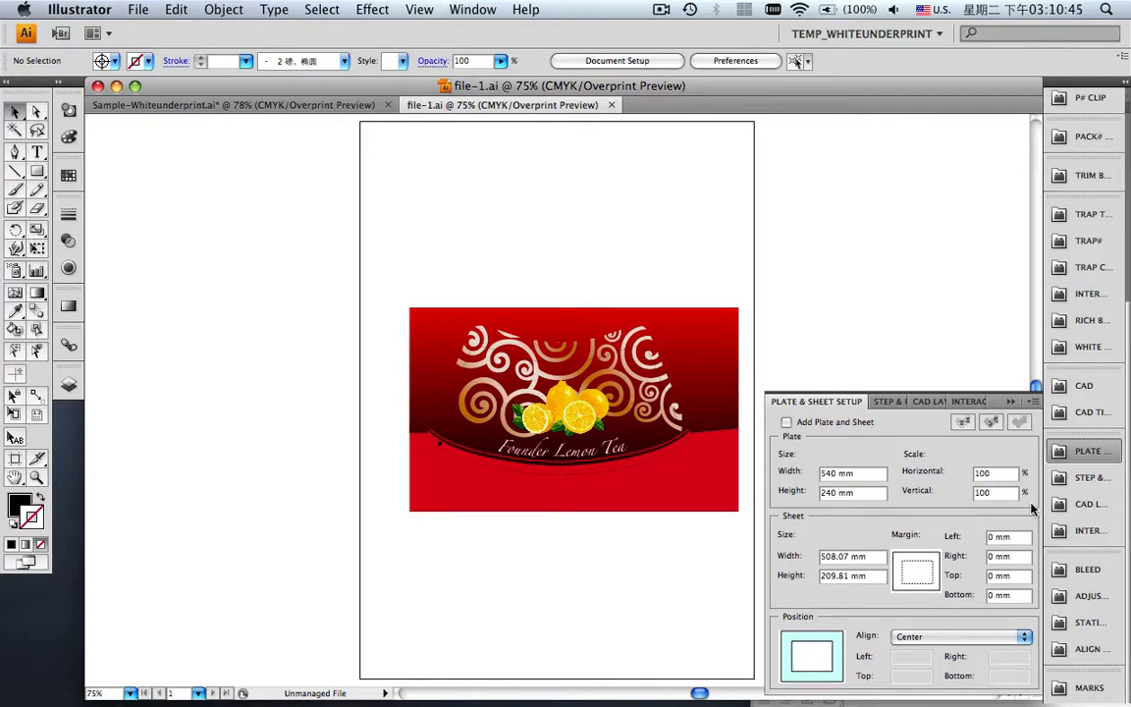
left_click(474, 10)
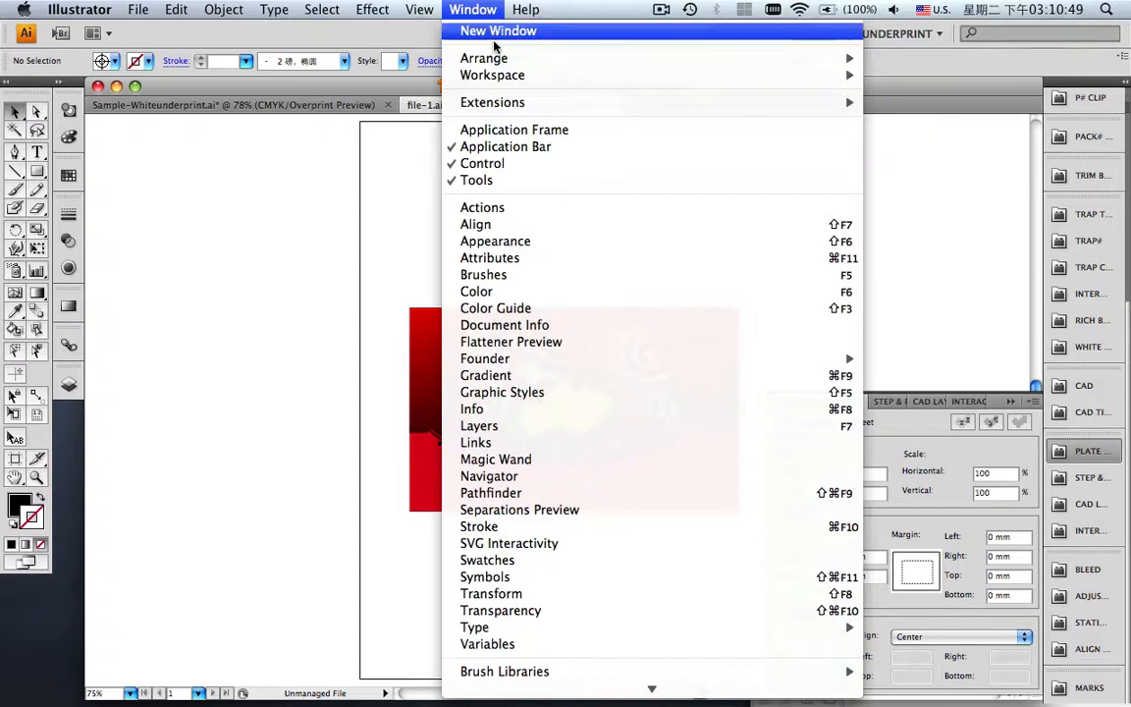
mouse_move(593, 365)
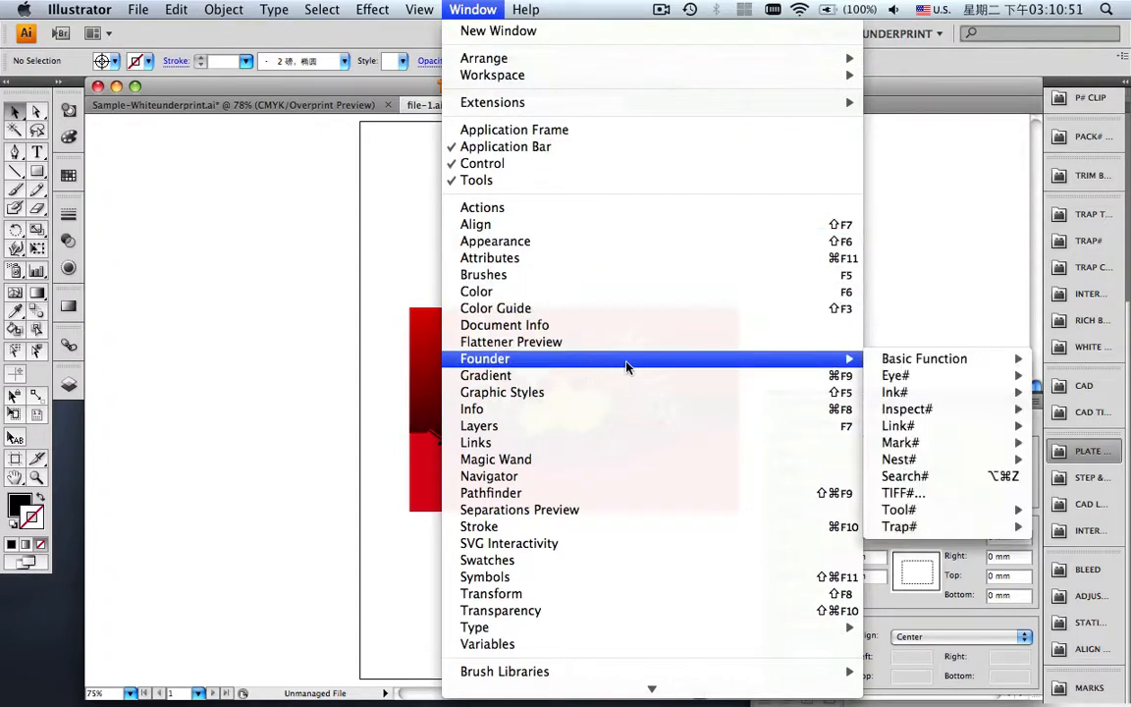
mouse_move(886, 359)
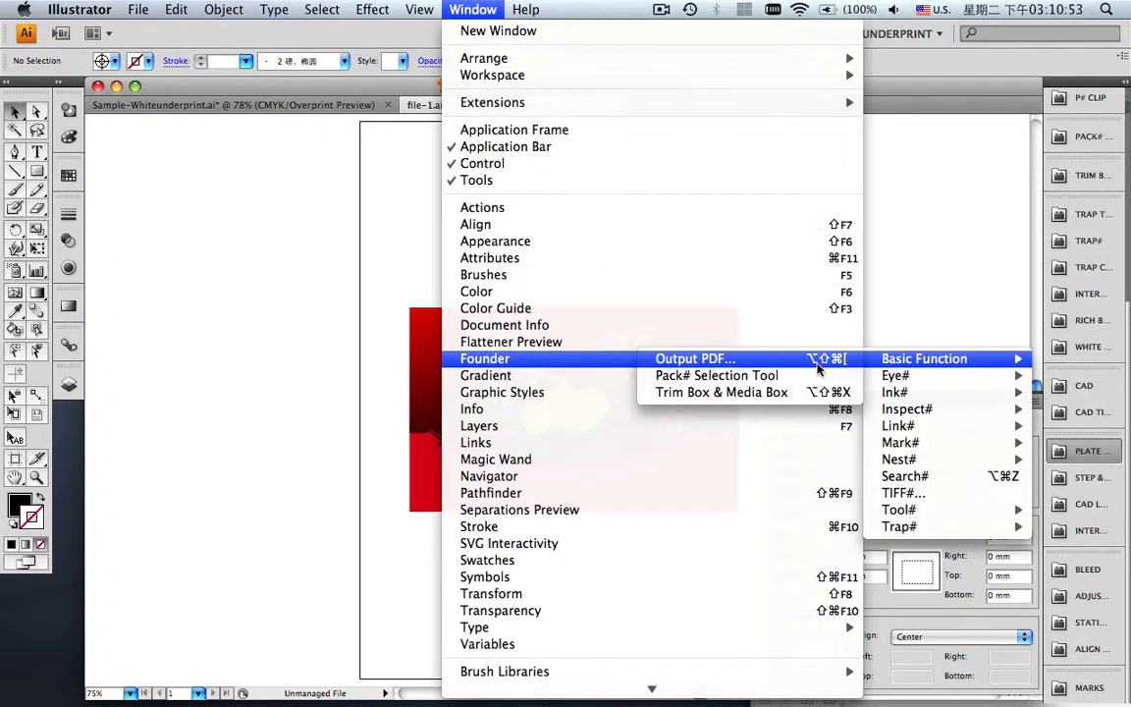
left_click(926, 321)
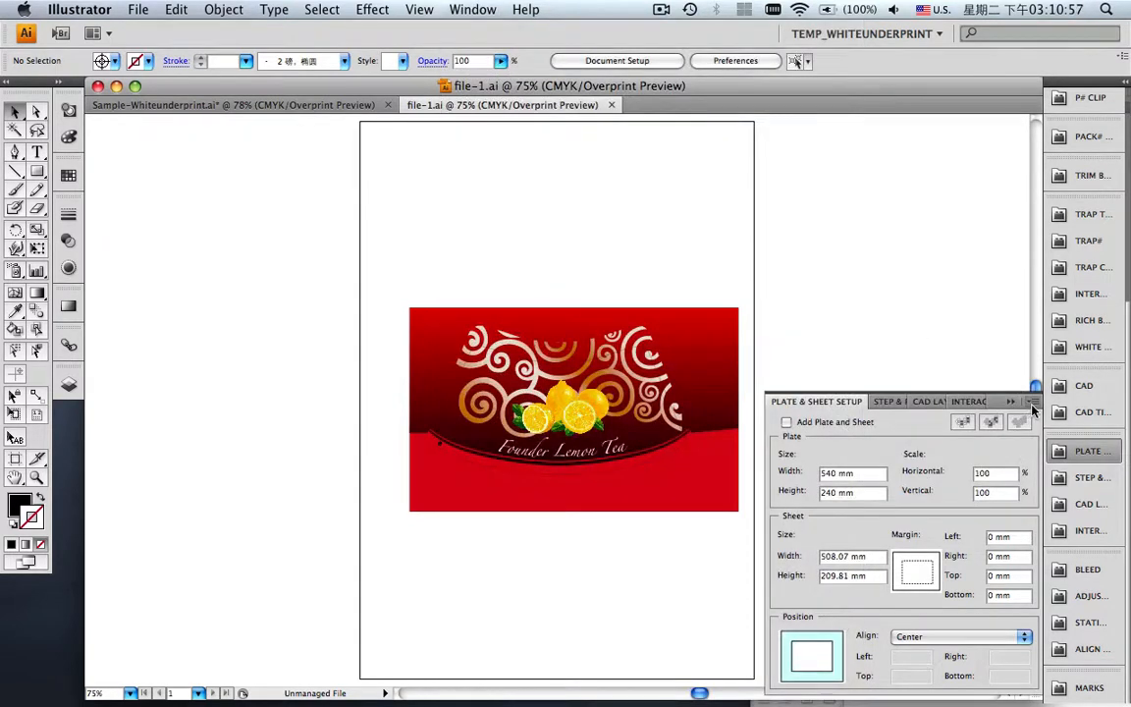
Create a new nest document with a 540 × 240 mm plate and a centred 508.07 × 209.81 mm sheet.
left_click(990, 420)
left_click(985, 408)
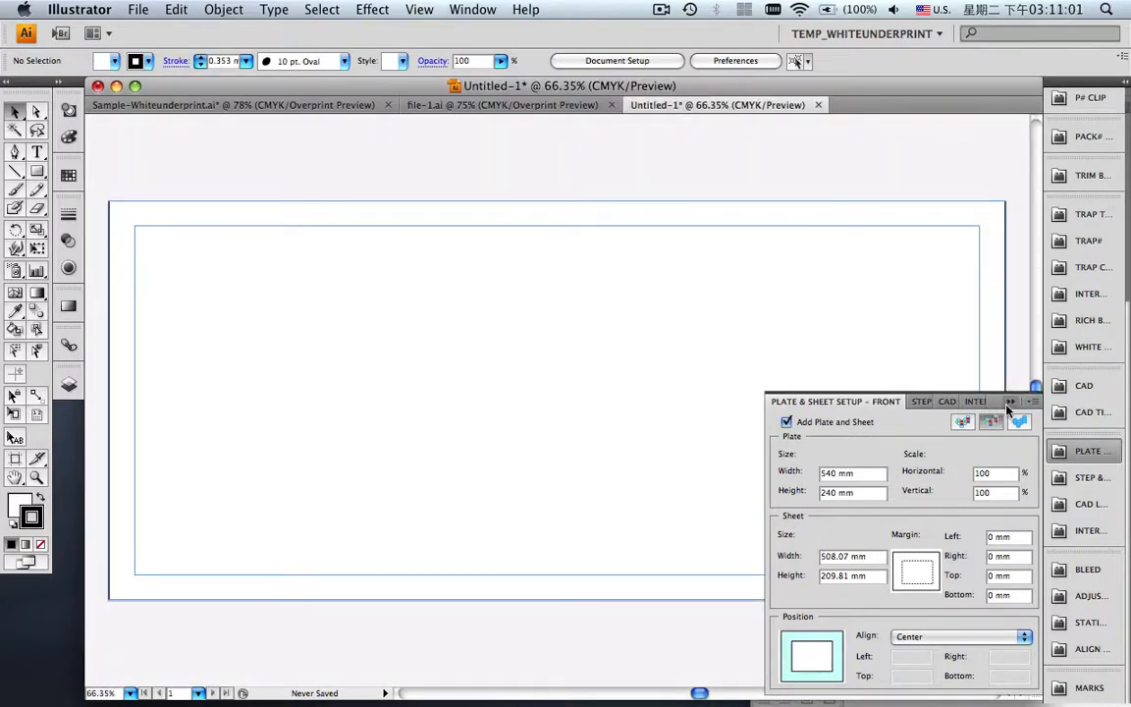
left_click(1009, 403)
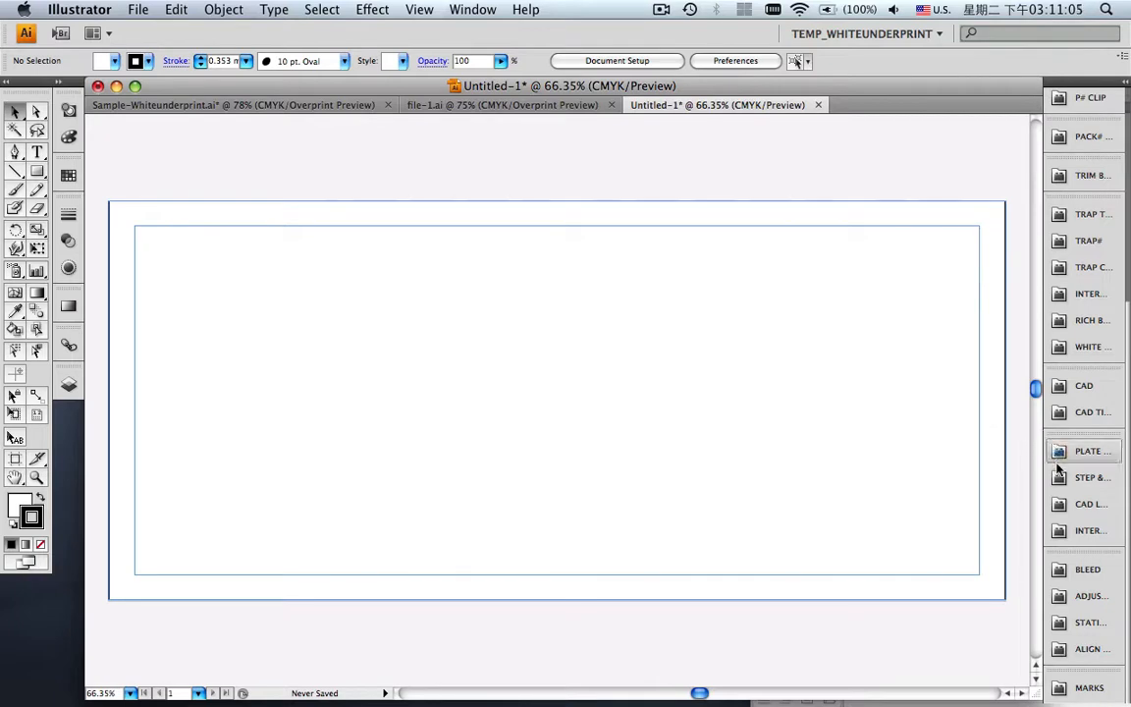
Import layout.dxf from the Sample folder as the CAD layout at 100% in millimetres with the Default CAD ticket.
left_click(1085, 506)
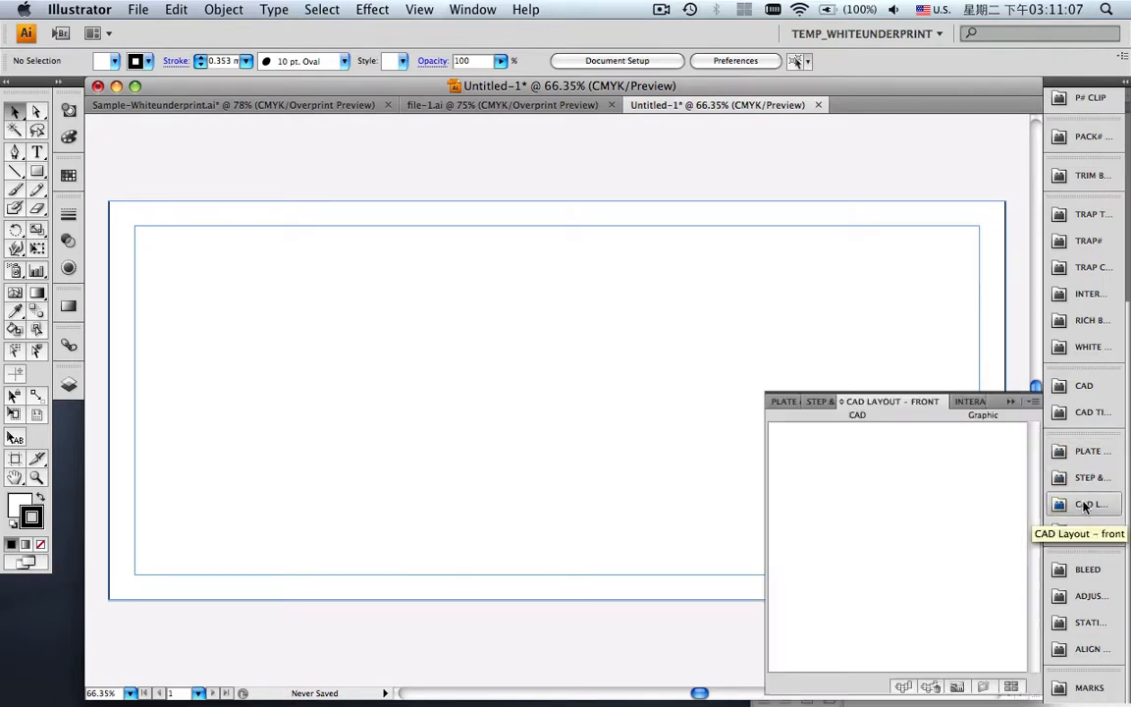
left_click(1035, 402)
left_click(1002, 405)
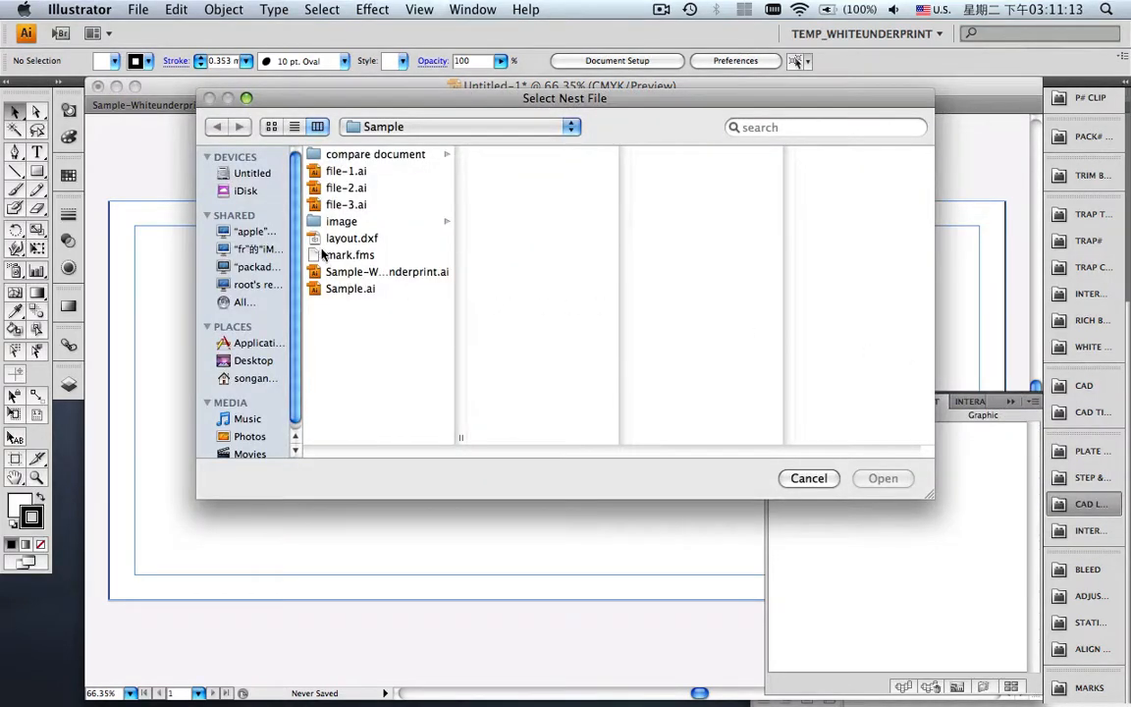
left_click(361, 242)
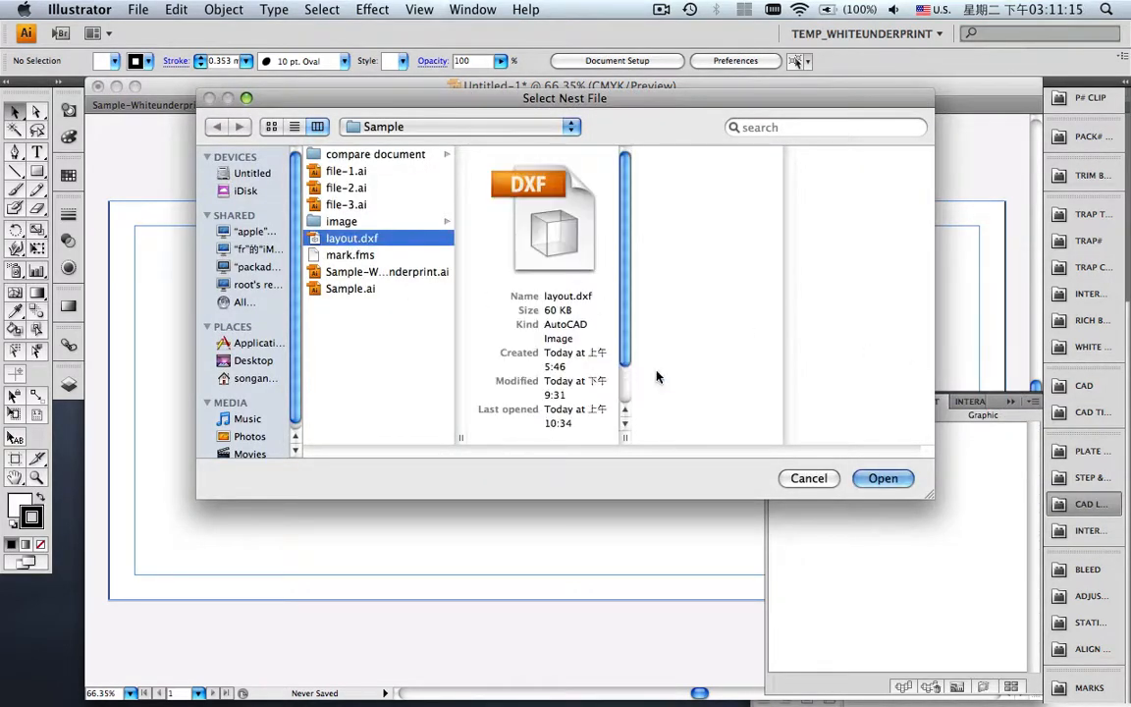
left_click(877, 478)
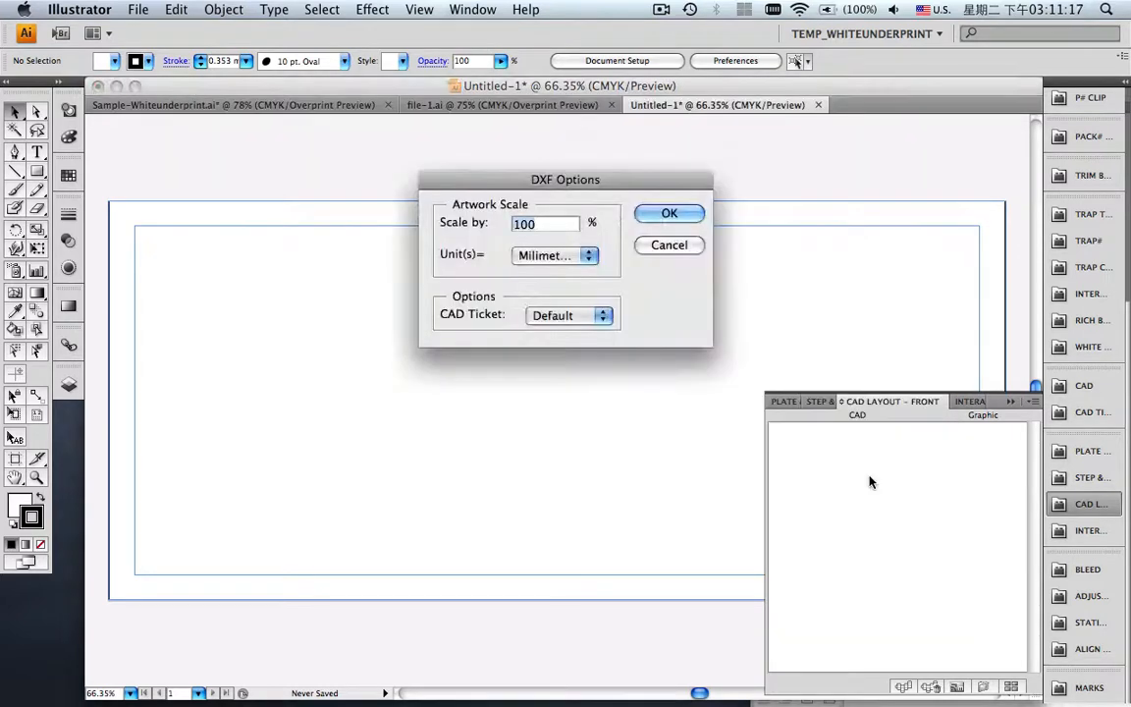
left_click(662, 217)
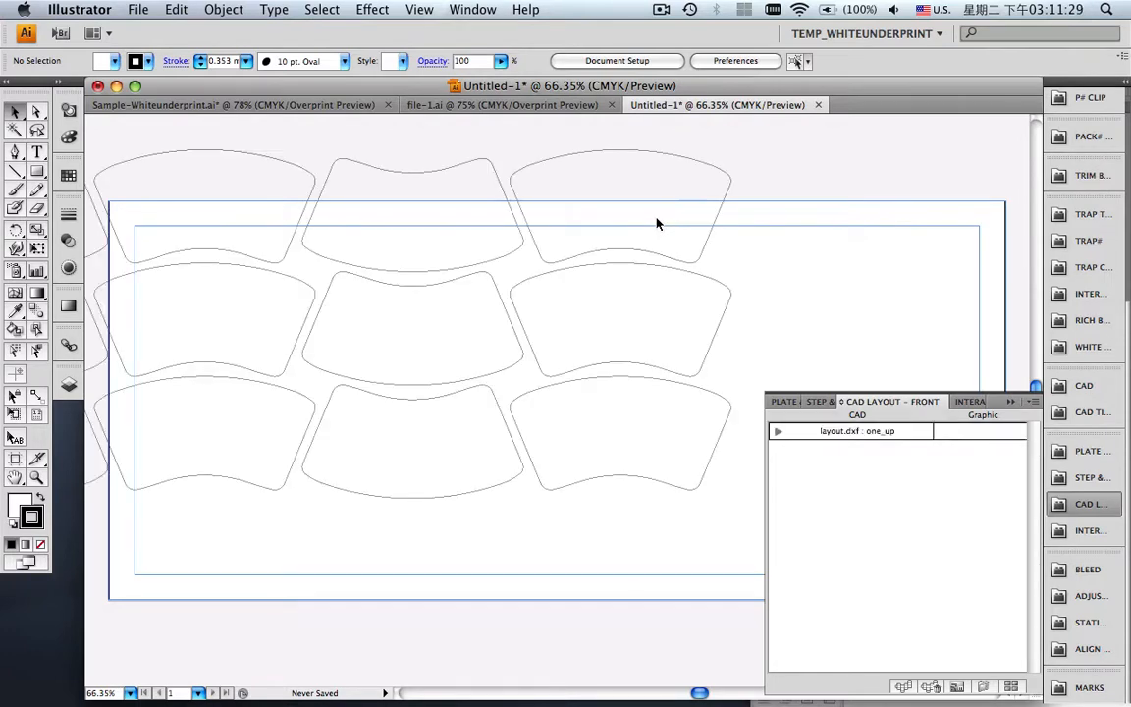
Select the imported CAD layout with the station selection tool and centre it vertically and horizontally within the sheet margins.
left_click(14, 395)
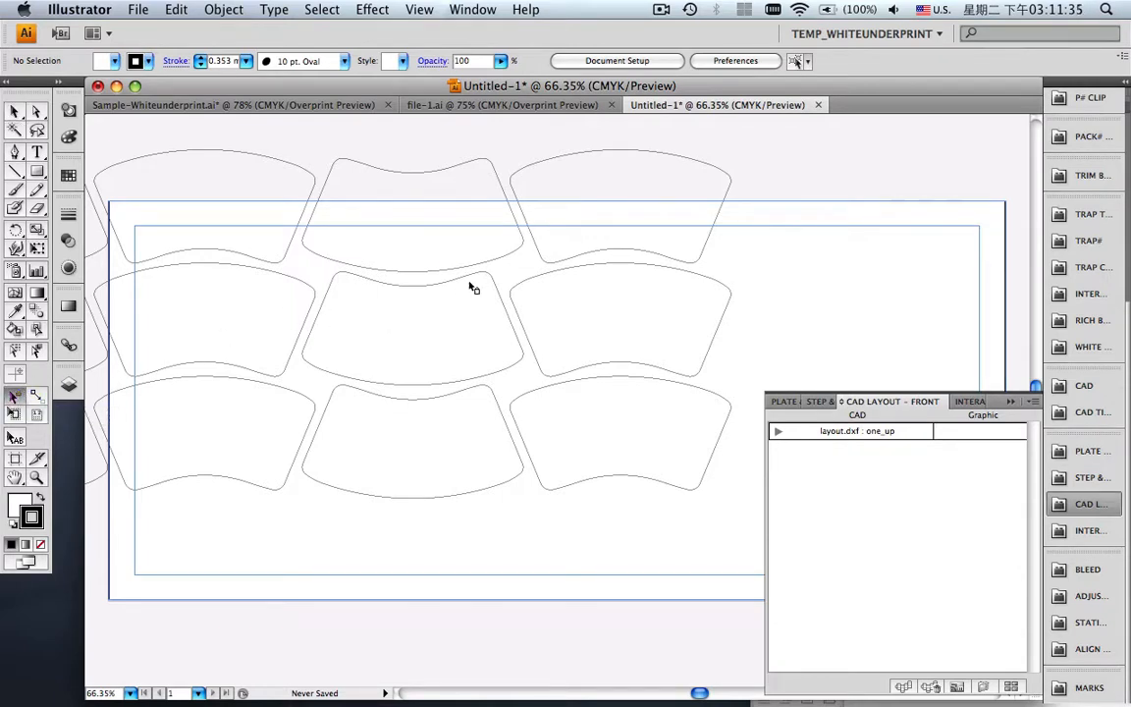
left_click(523, 286)
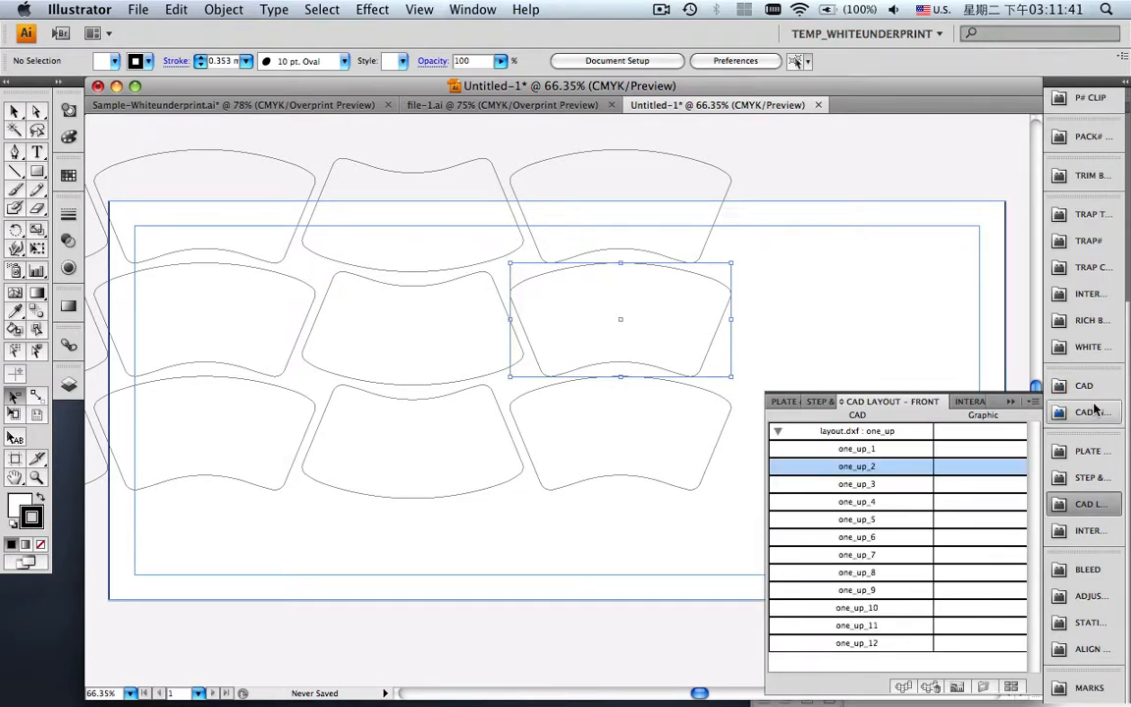
left_click(1088, 650)
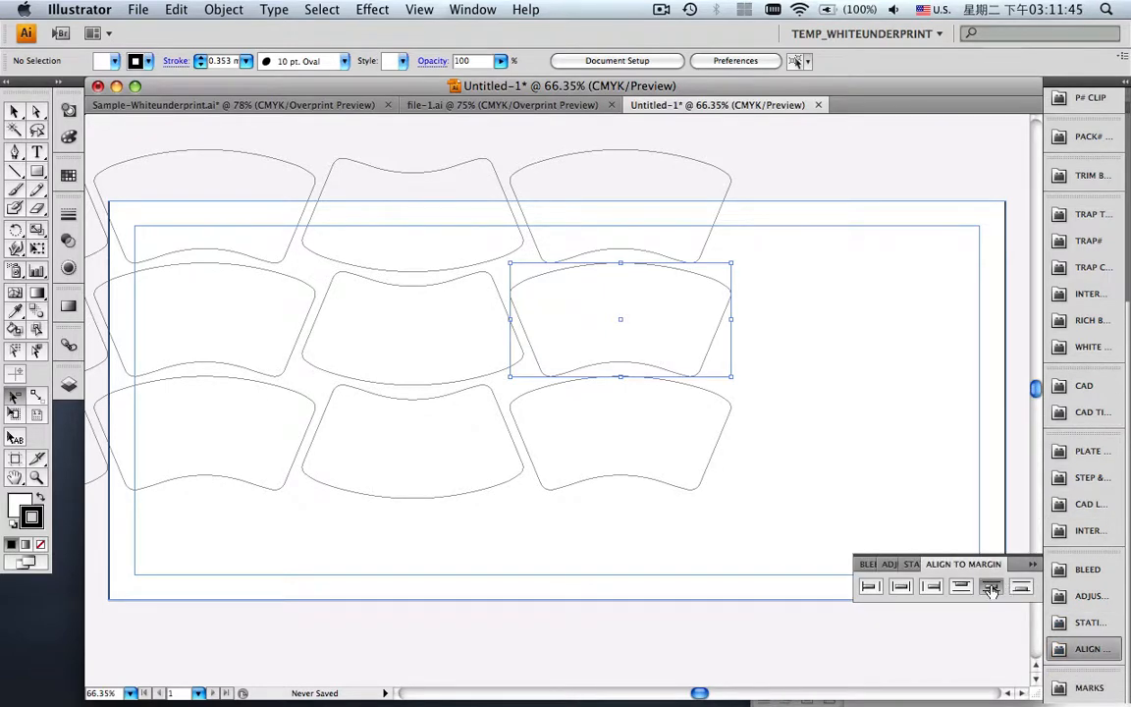
left_click(900, 587)
left_click(899, 586)
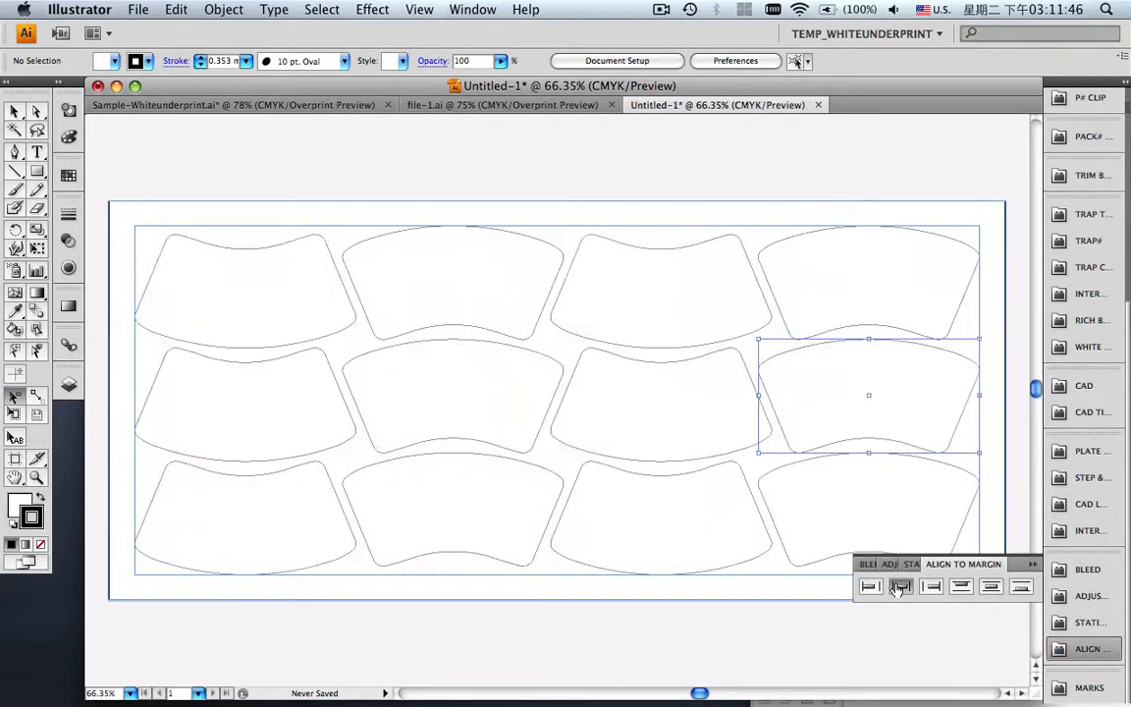
left_click(1031, 566)
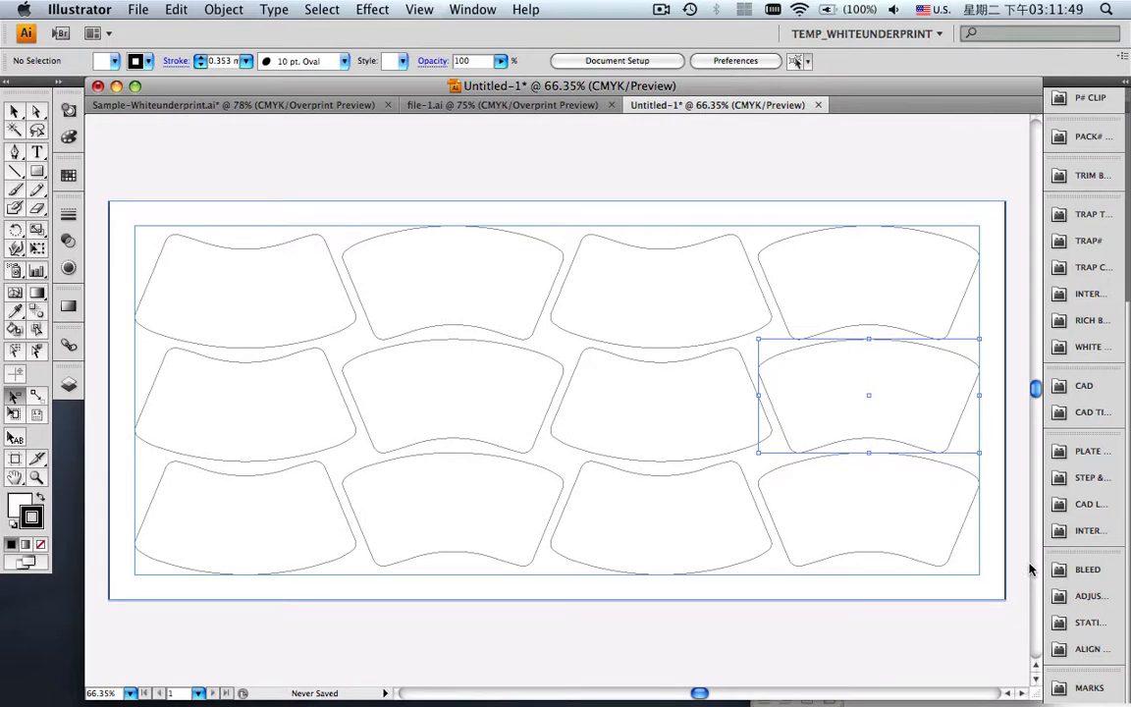
Examine the CAD layout stations one_up_1 to one_up_12, highlighting each one in turn on the sheet.
left_click(1088, 503)
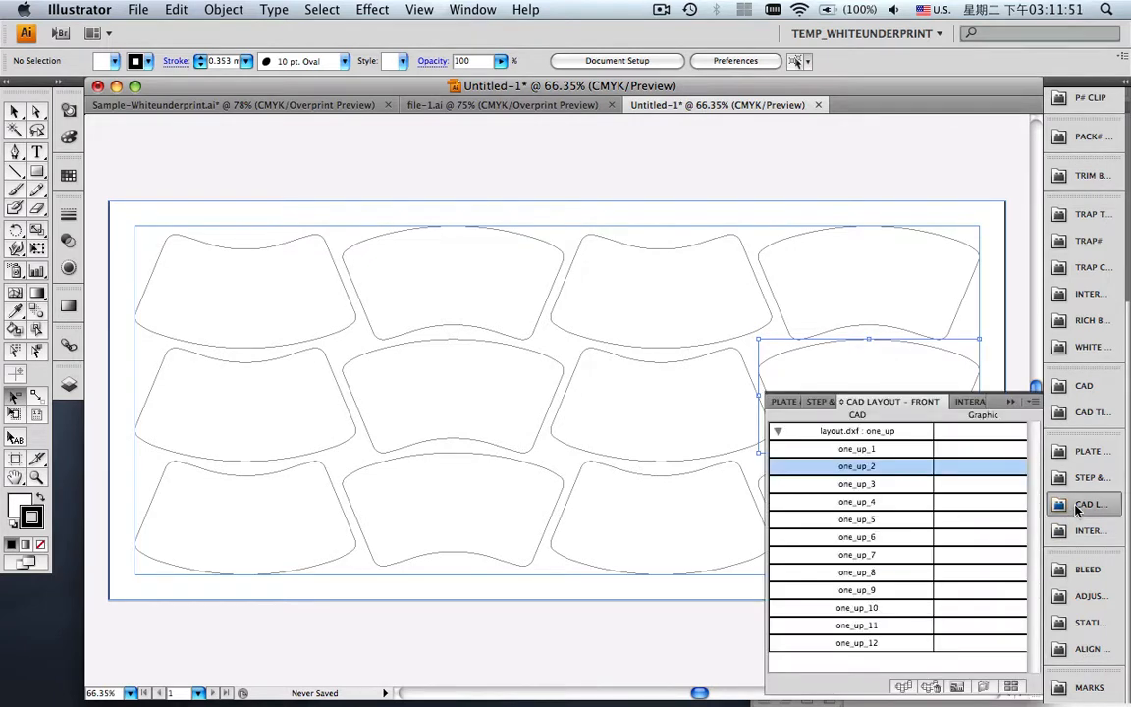
left_click(923, 451)
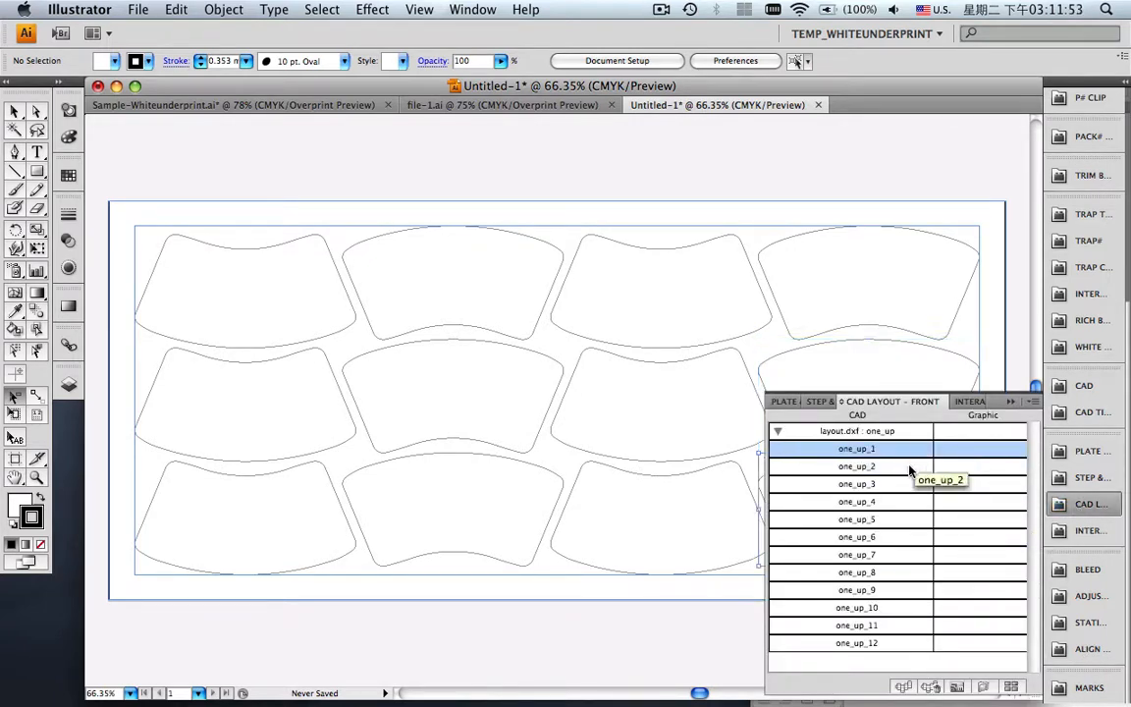
left_click(908, 468)
left_click(902, 484)
left_click(901, 502)
left_click(899, 519)
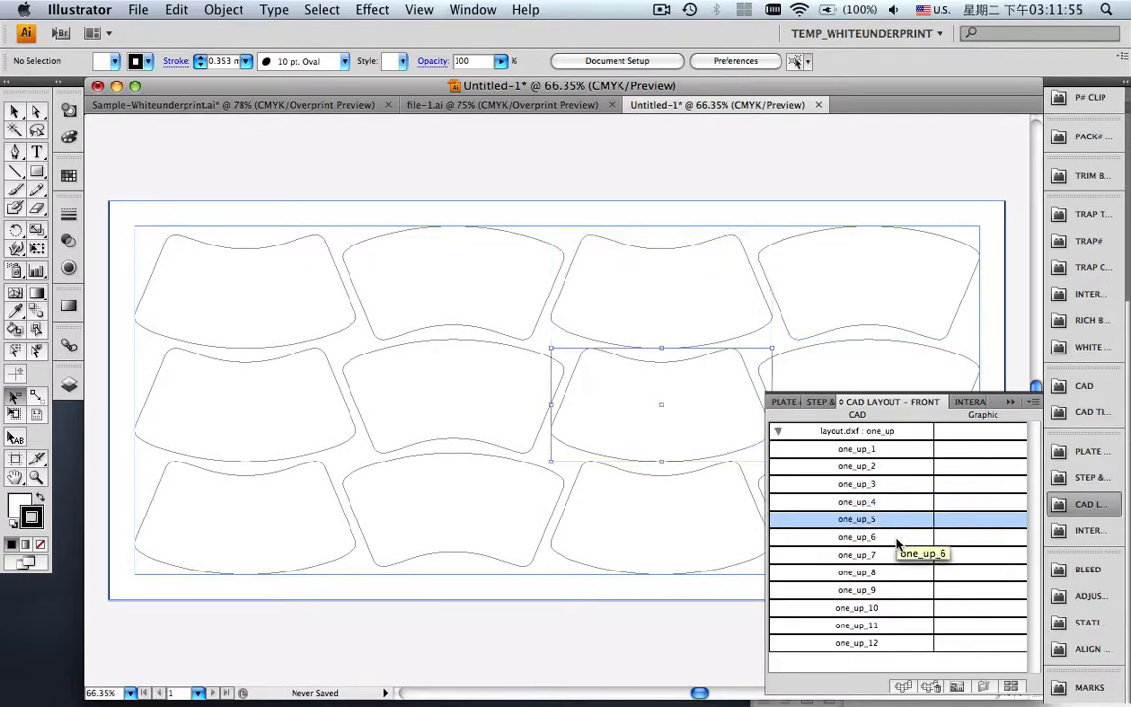
left_click(897, 537)
left_click(895, 557)
left_click(895, 573)
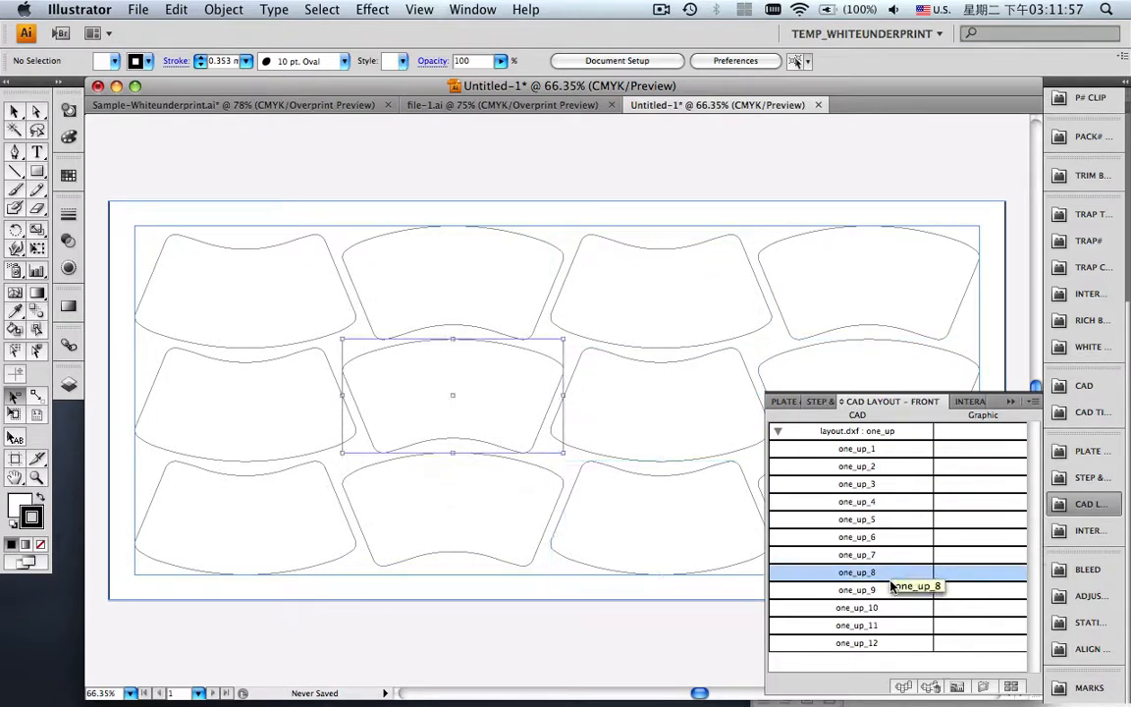
left_click(891, 590)
left_click(890, 607)
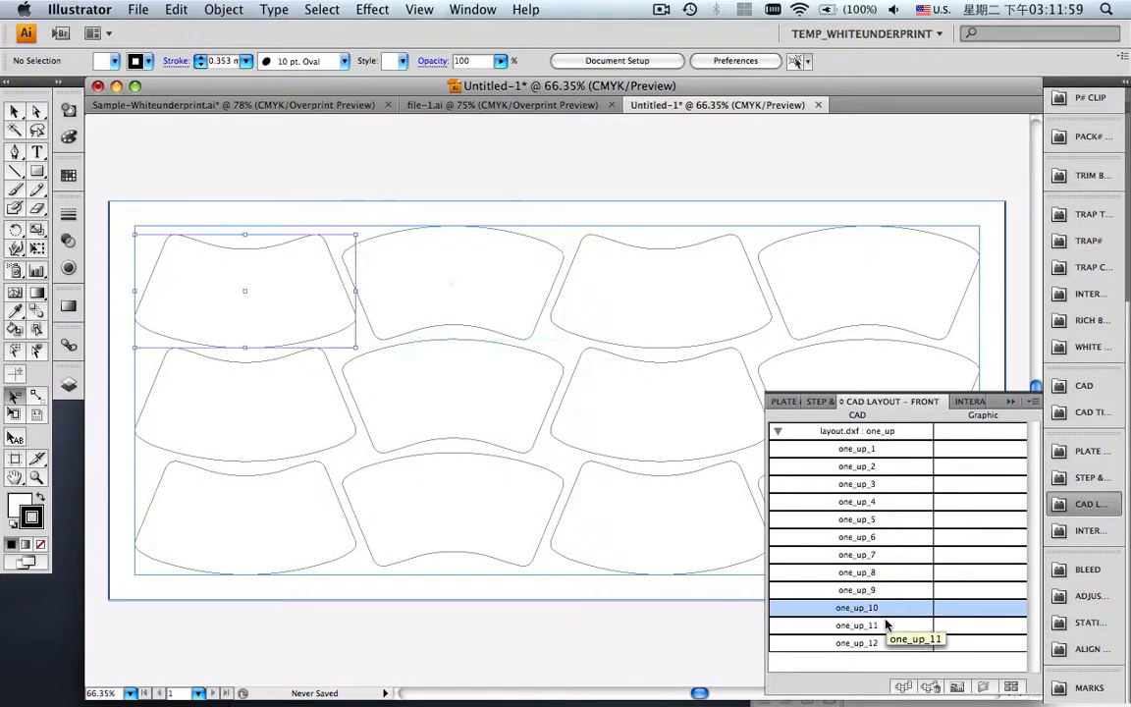
left_click(889, 625)
left_click(885, 645)
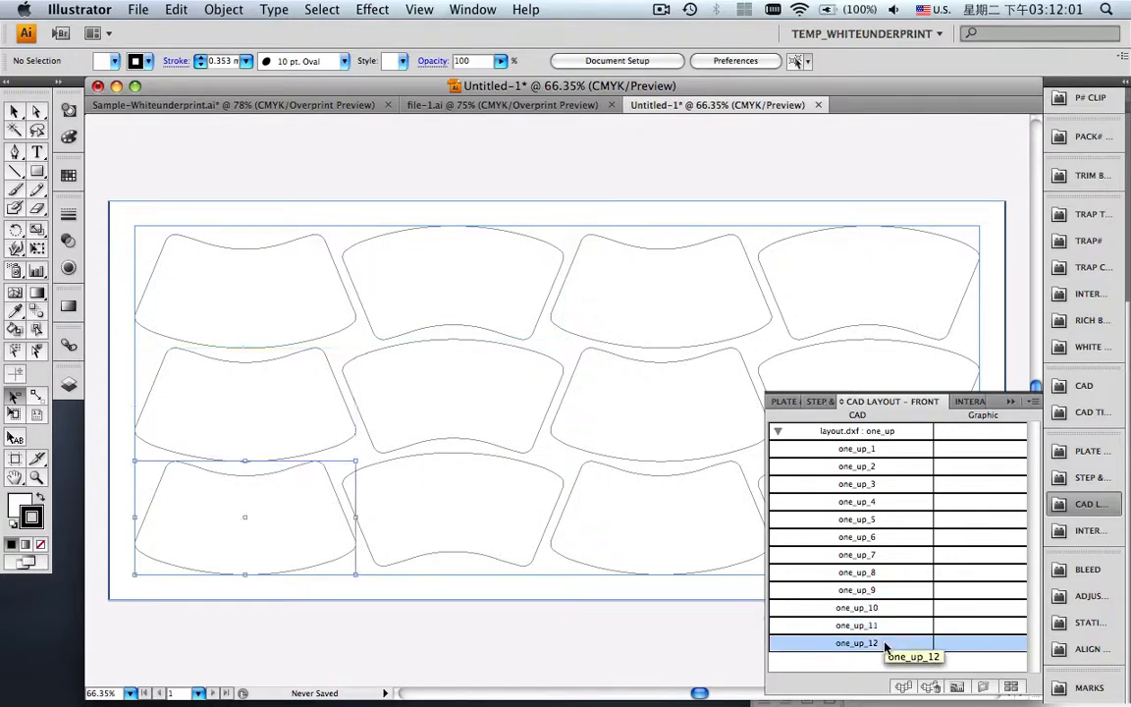
Add file-1.ai from the Sample folder to the Graphic Manager for the CAD layout.
left_click(1032, 403)
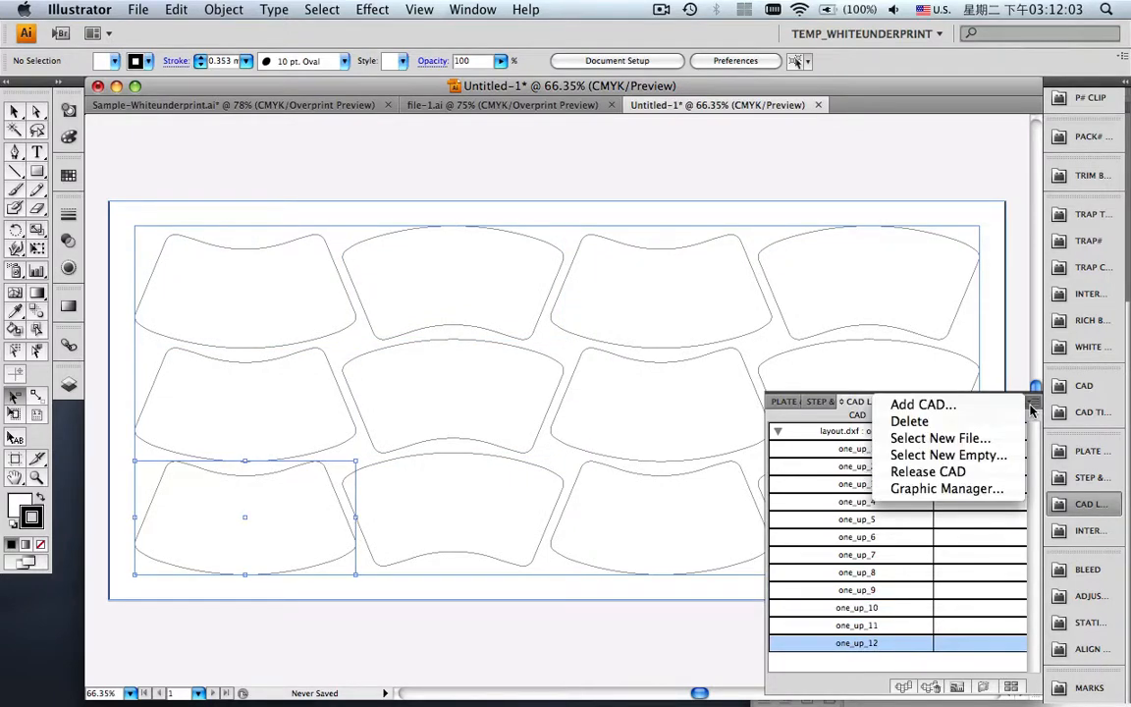
left_click(994, 500)
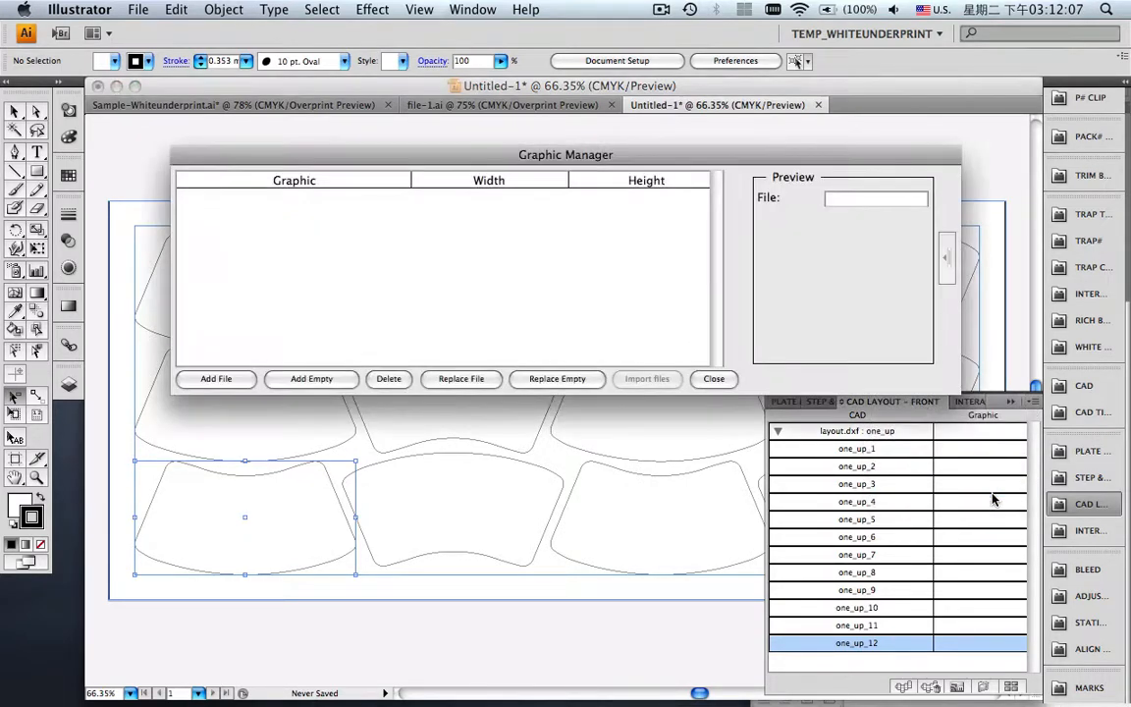
left_click(224, 381)
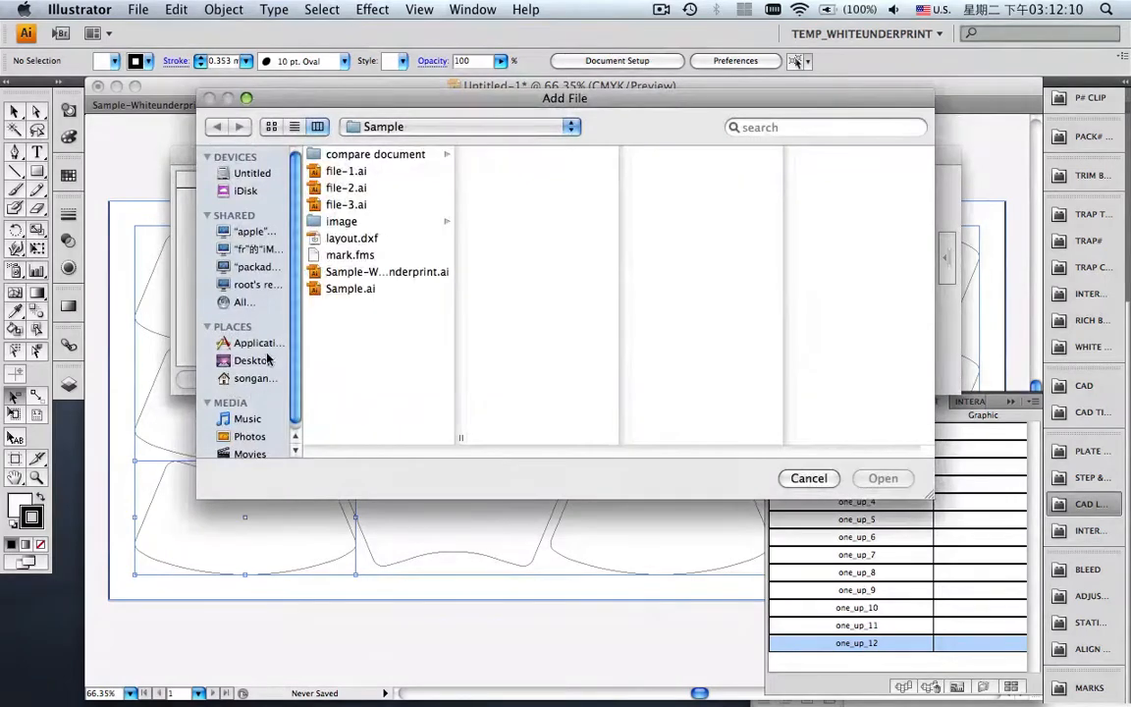
left_click(341, 171)
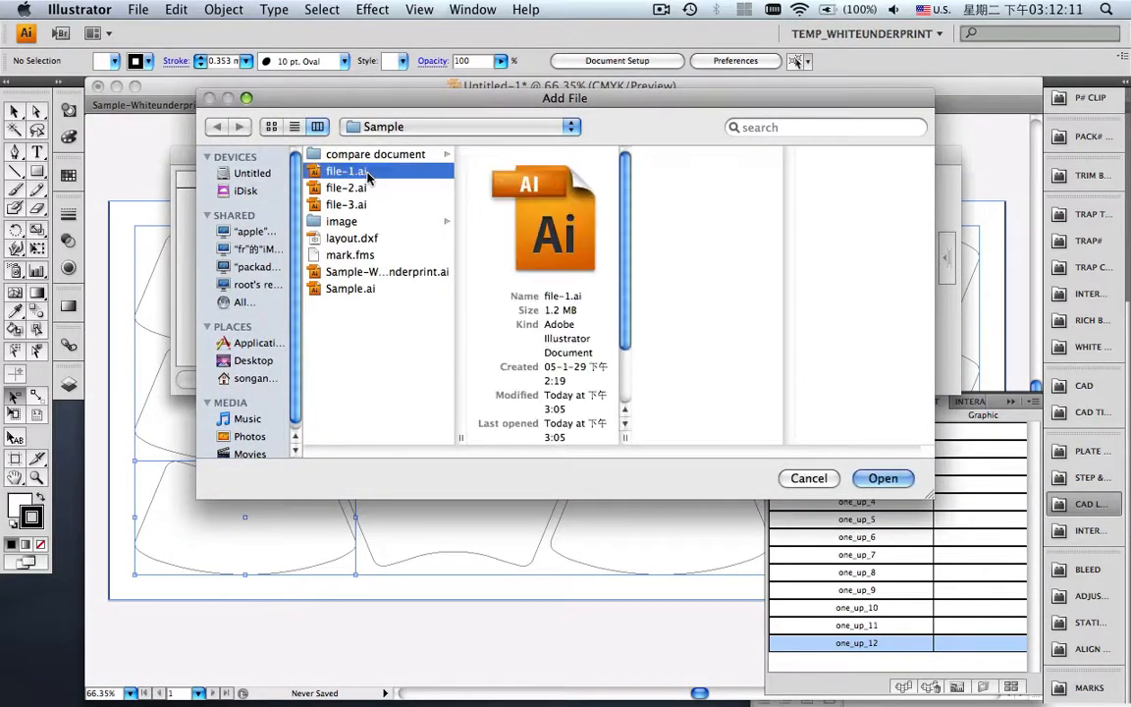
left_click(881, 478)
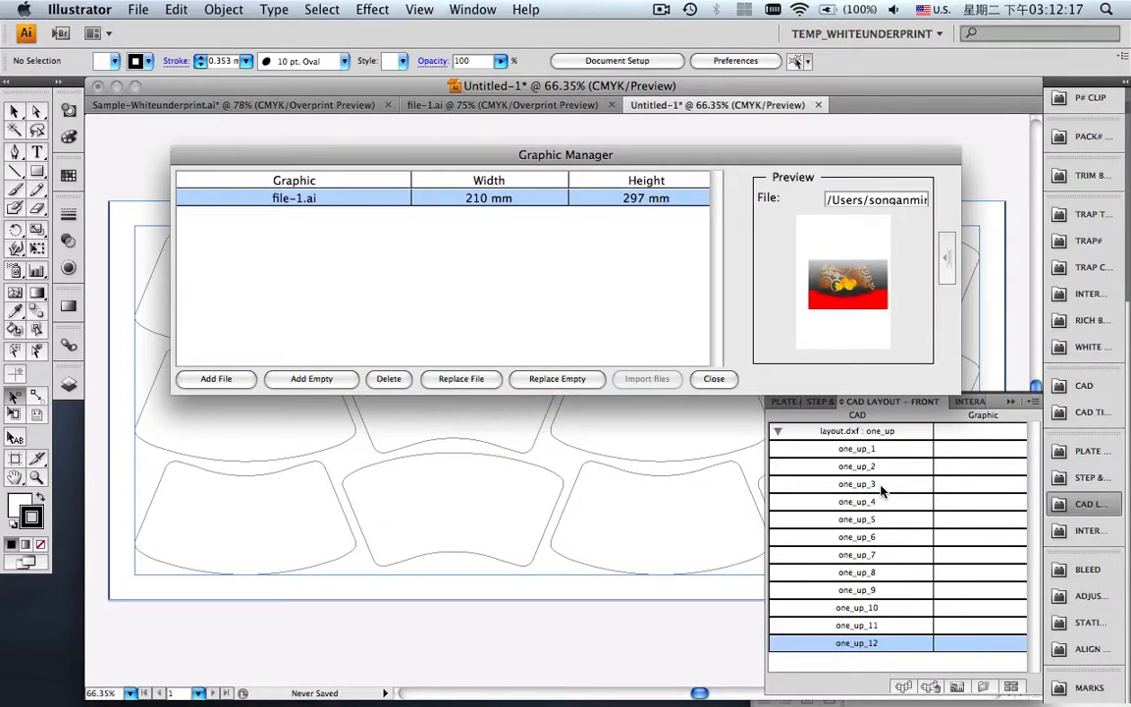
left_click(702, 380)
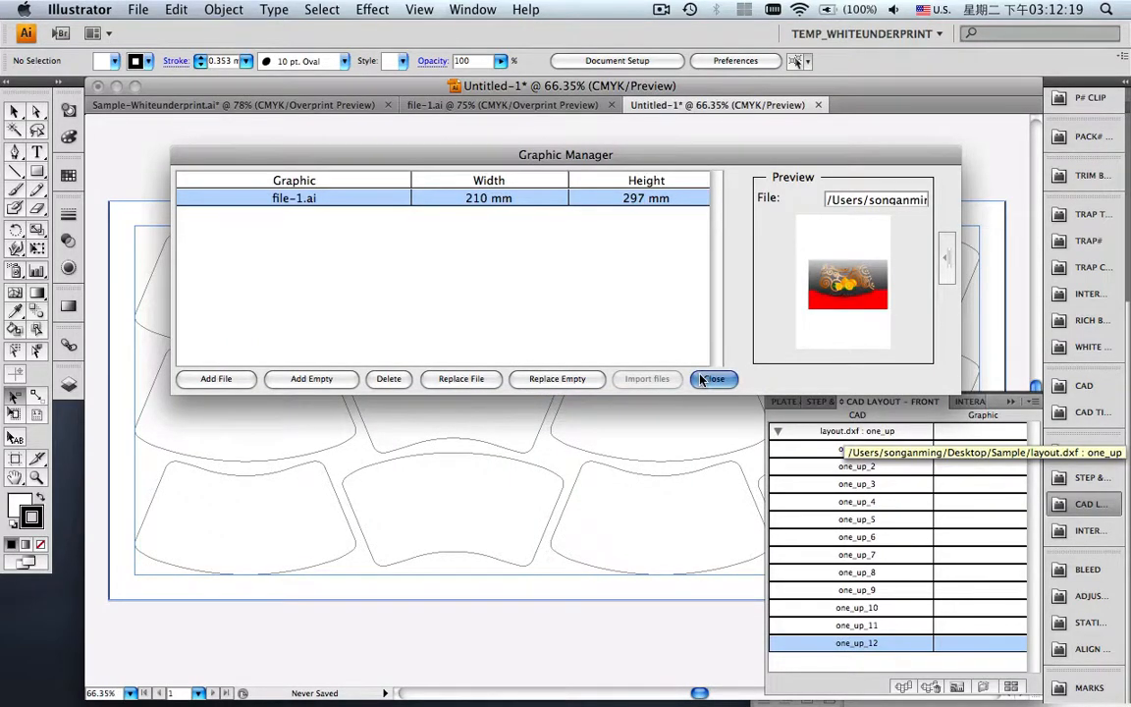
Assign the file-1.ai graphic to the whole layout.dxf : one_up layout so that all stations carry the label.
left_click(1003, 430)
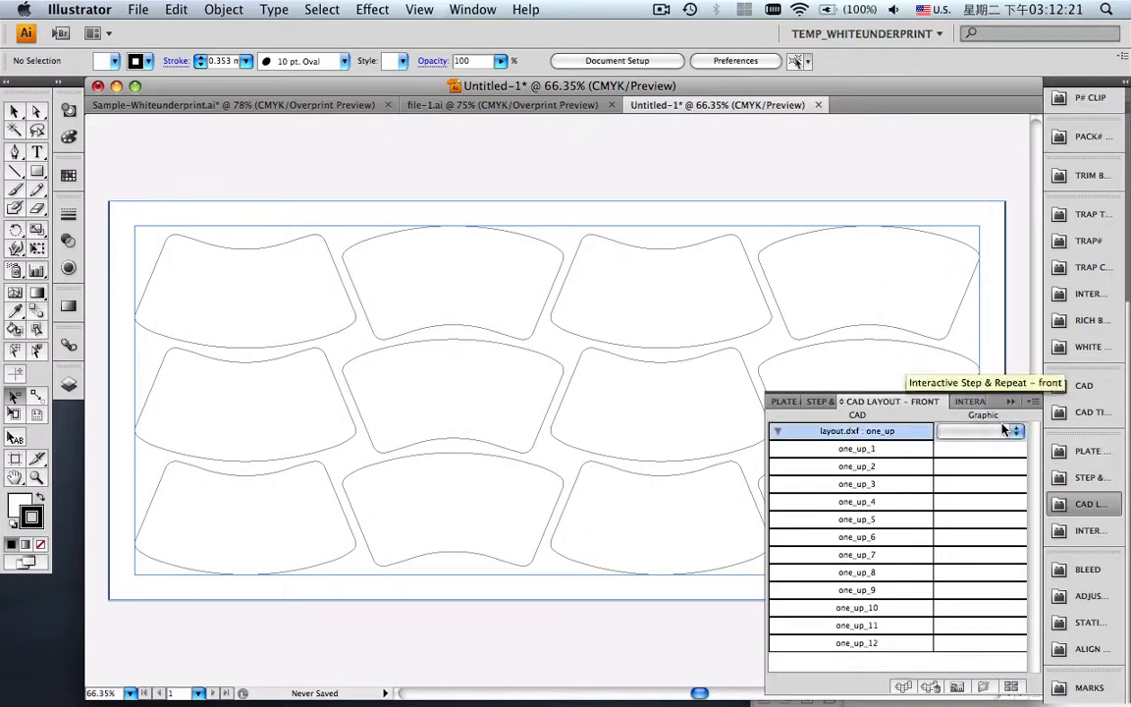
left_click(1004, 430)
left_click(991, 432)
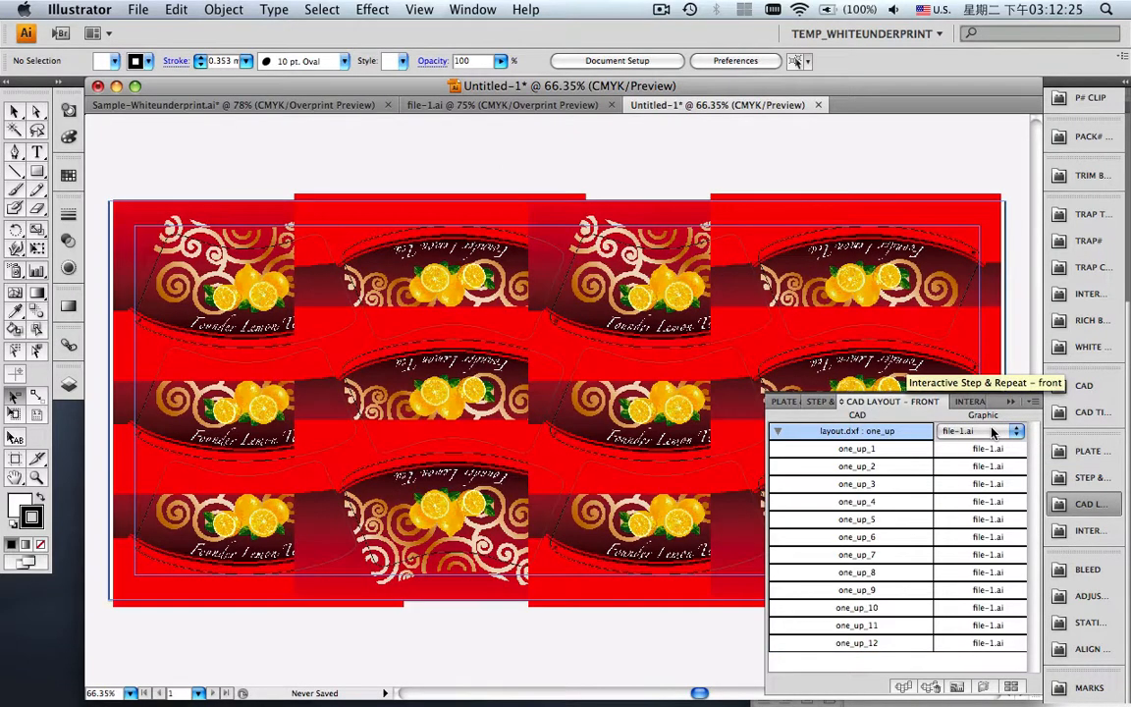
left_click(1015, 404)
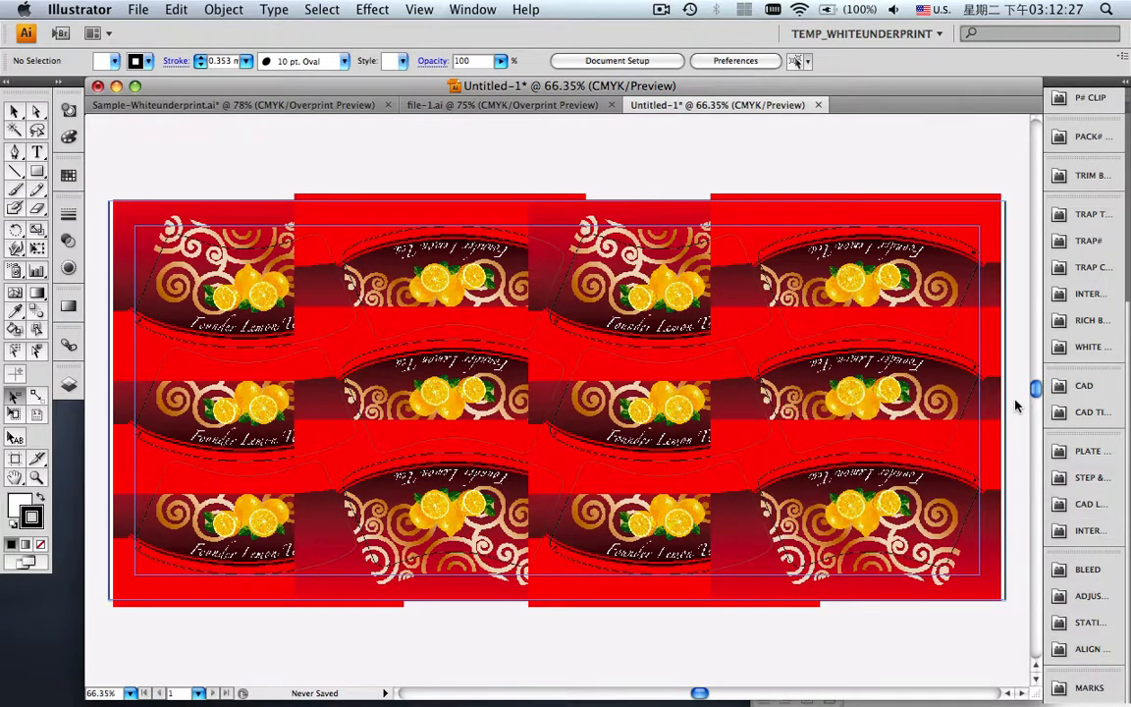
Apply a 3 mm bleed that follows the label shapes to the nested stations, with Adjust Overlap enabled.
left_click(1086, 570)
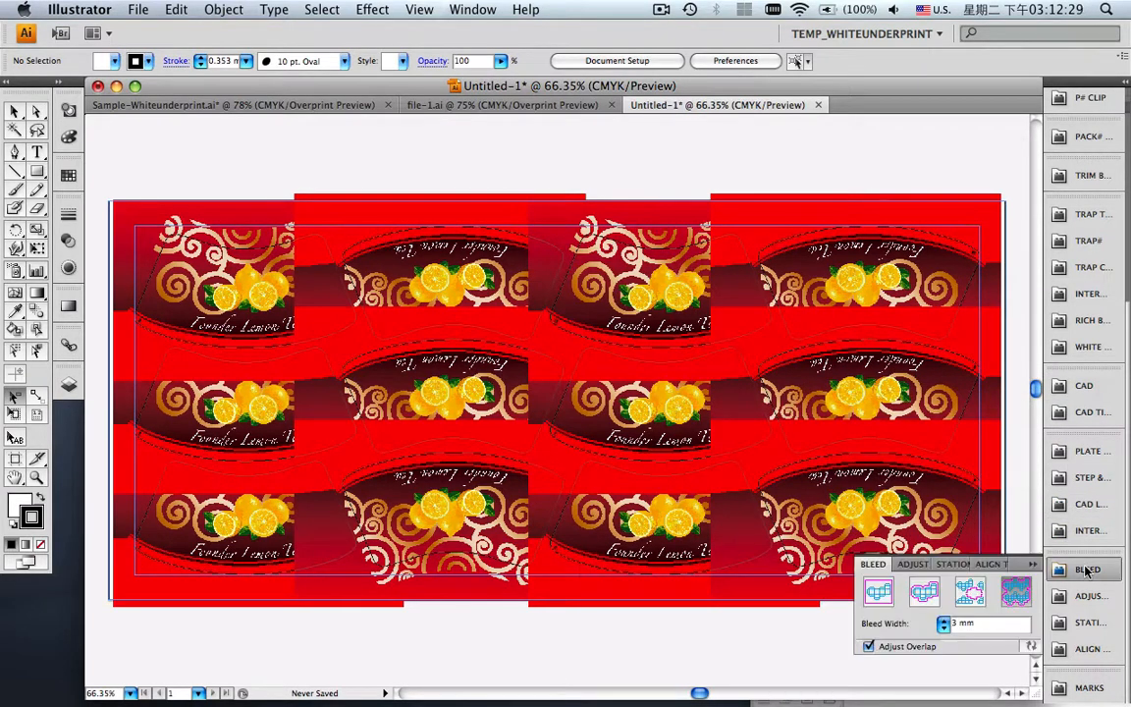
left_click(1014, 592)
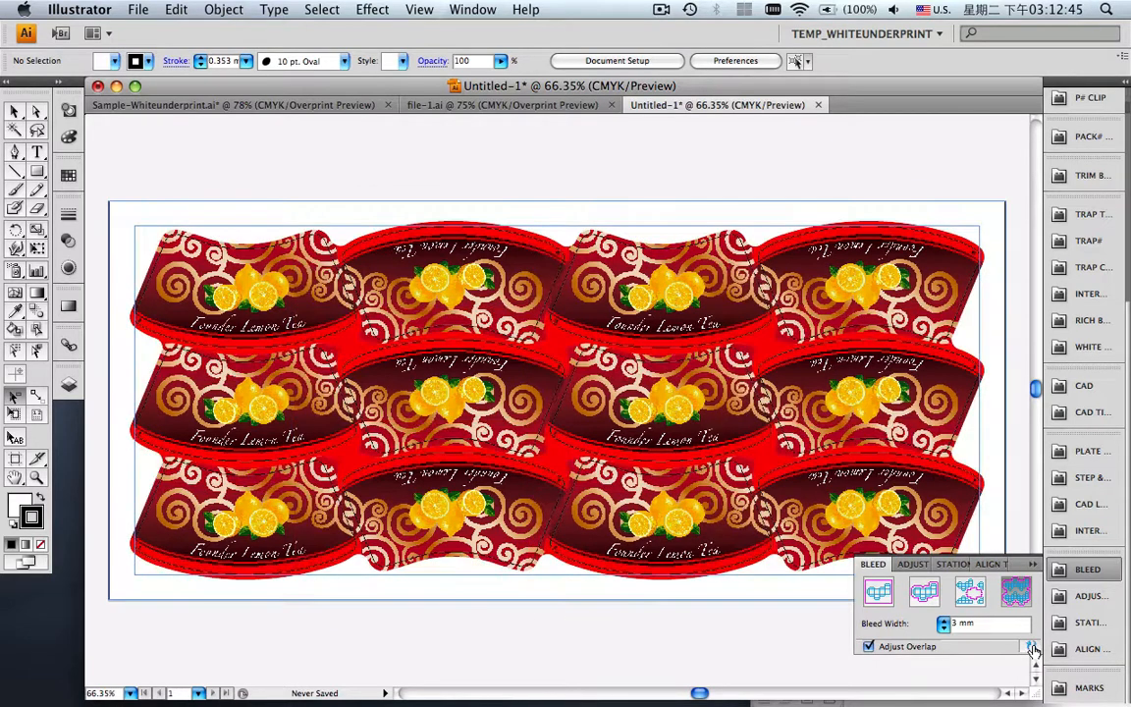
left_click(1033, 566)
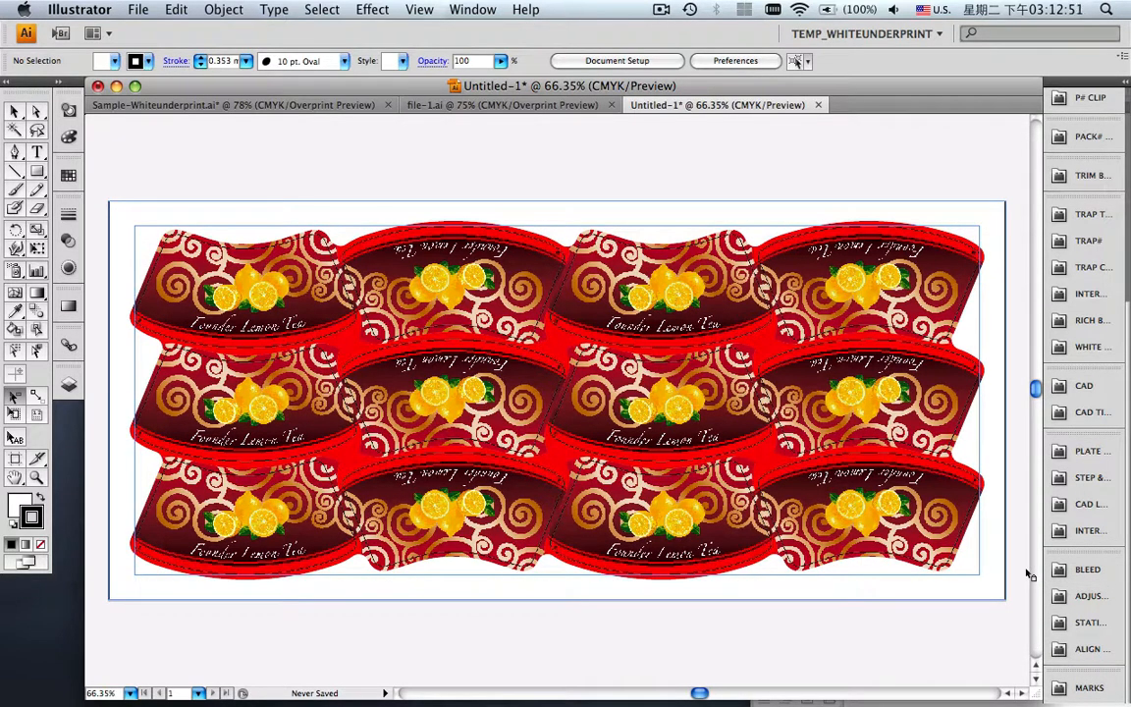
Switch the nested graphics from the low-resolution preview to full artwork display and turn on Overprint Preview.
left_click(1060, 453)
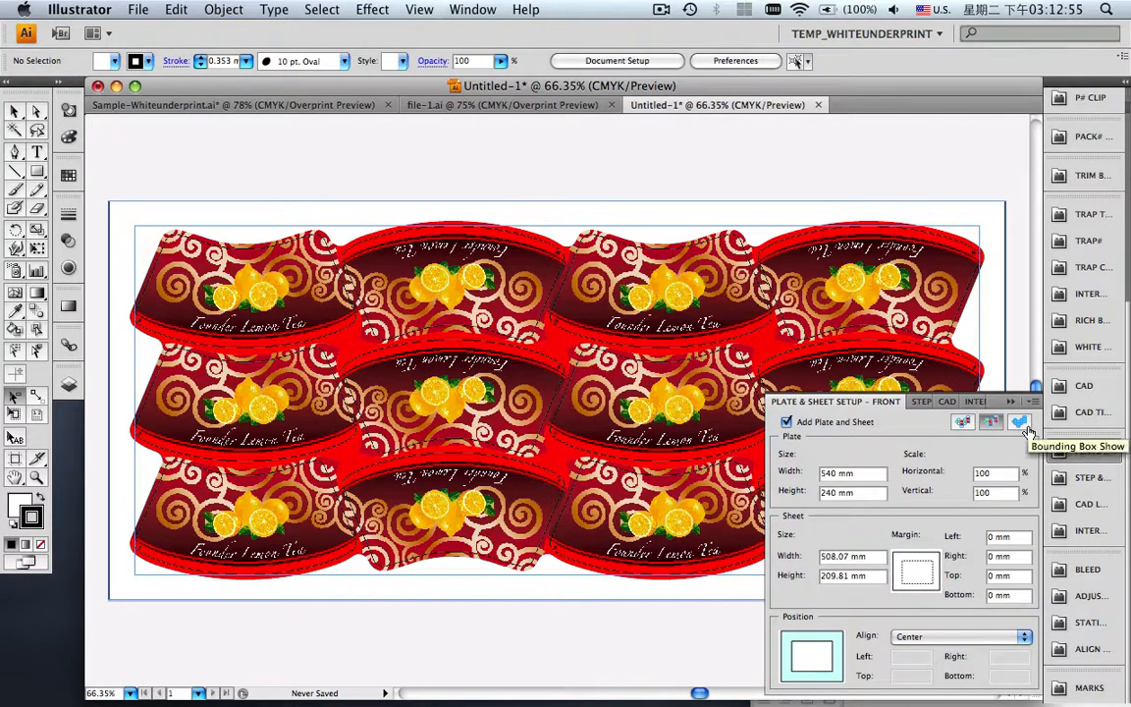
left_click(964, 424)
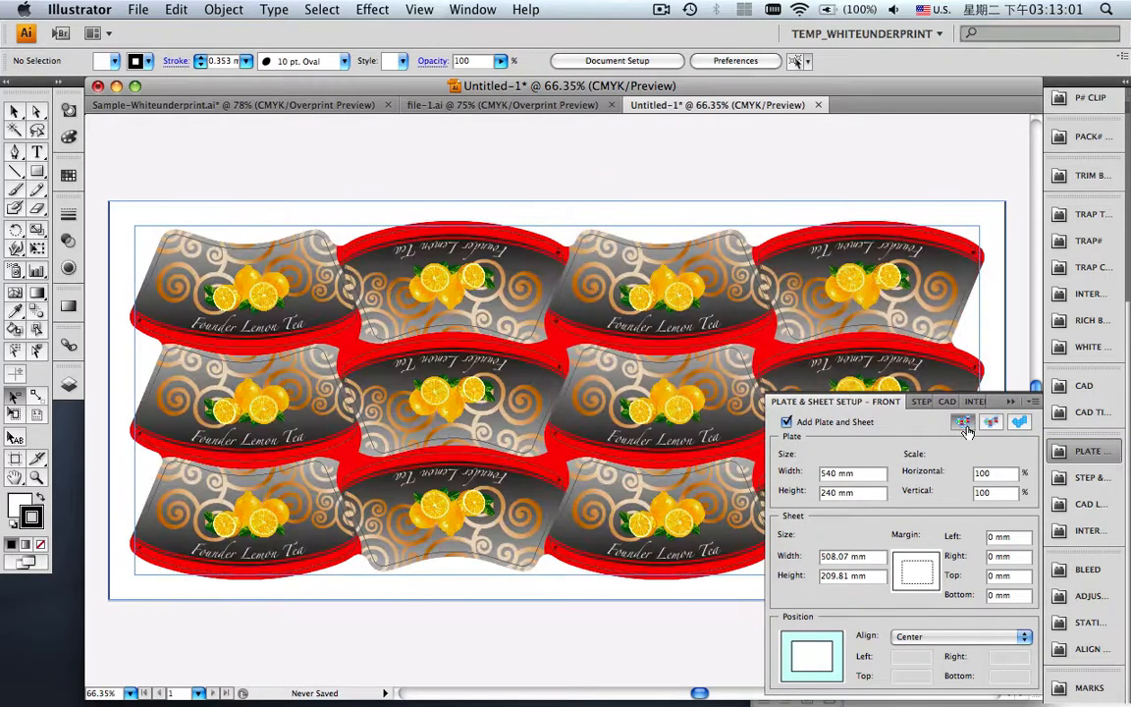
left_click(1009, 401)
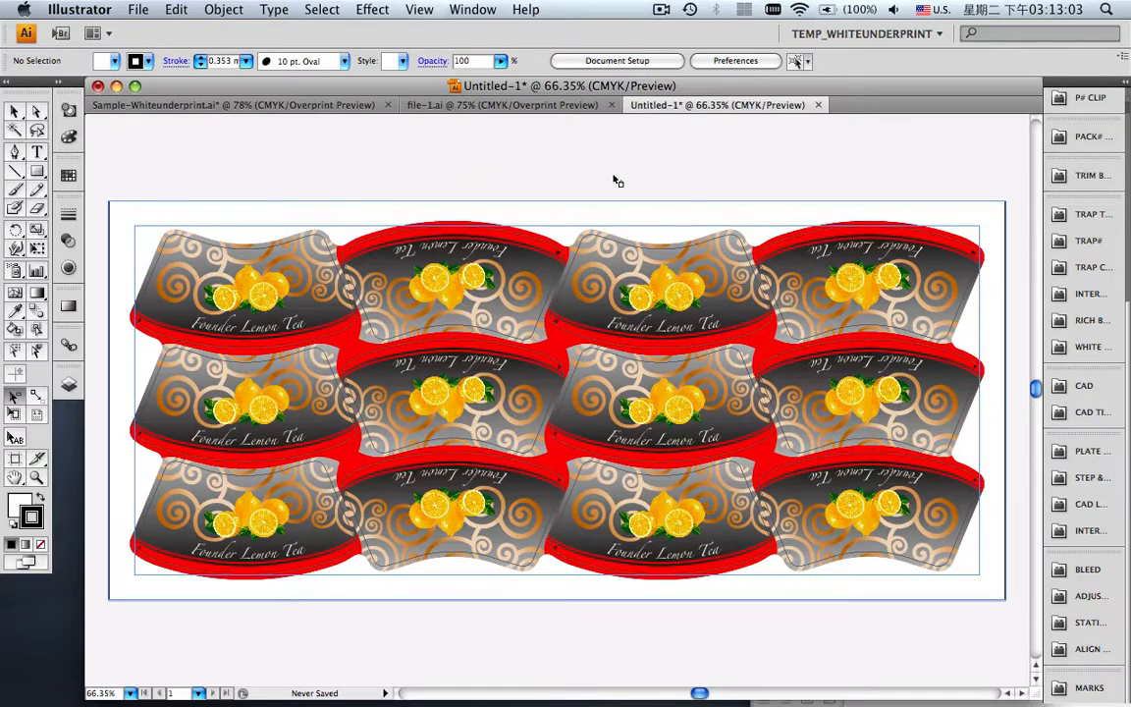
left_click(423, 14)
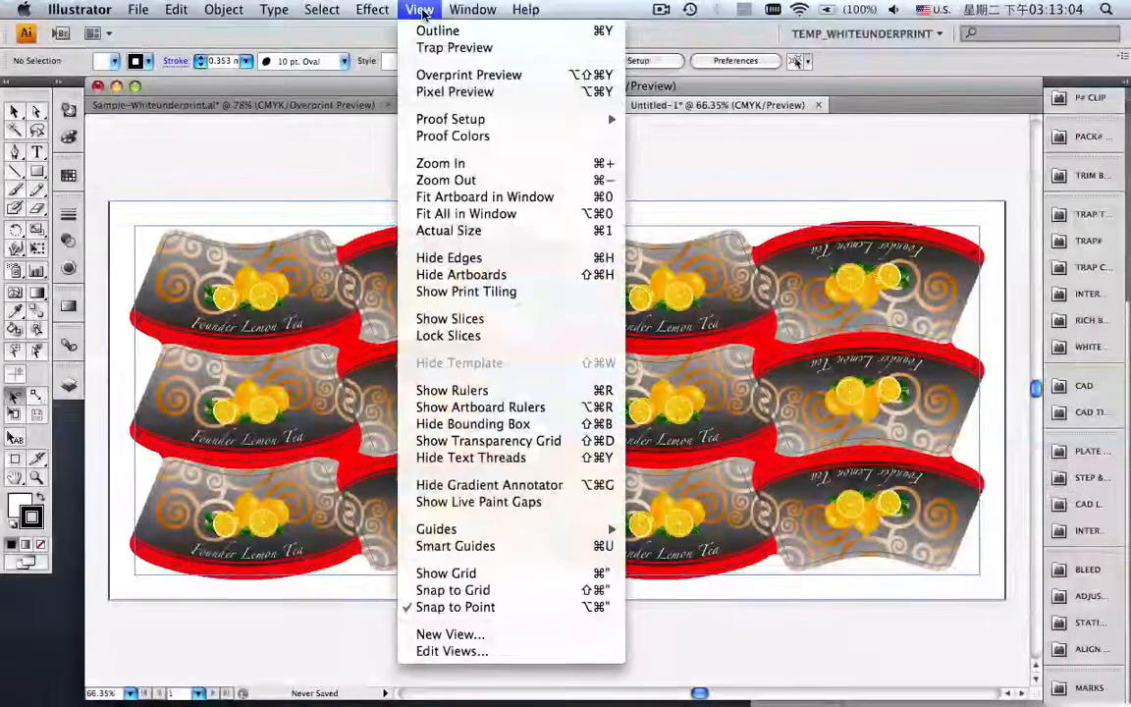
left_click(441, 76)
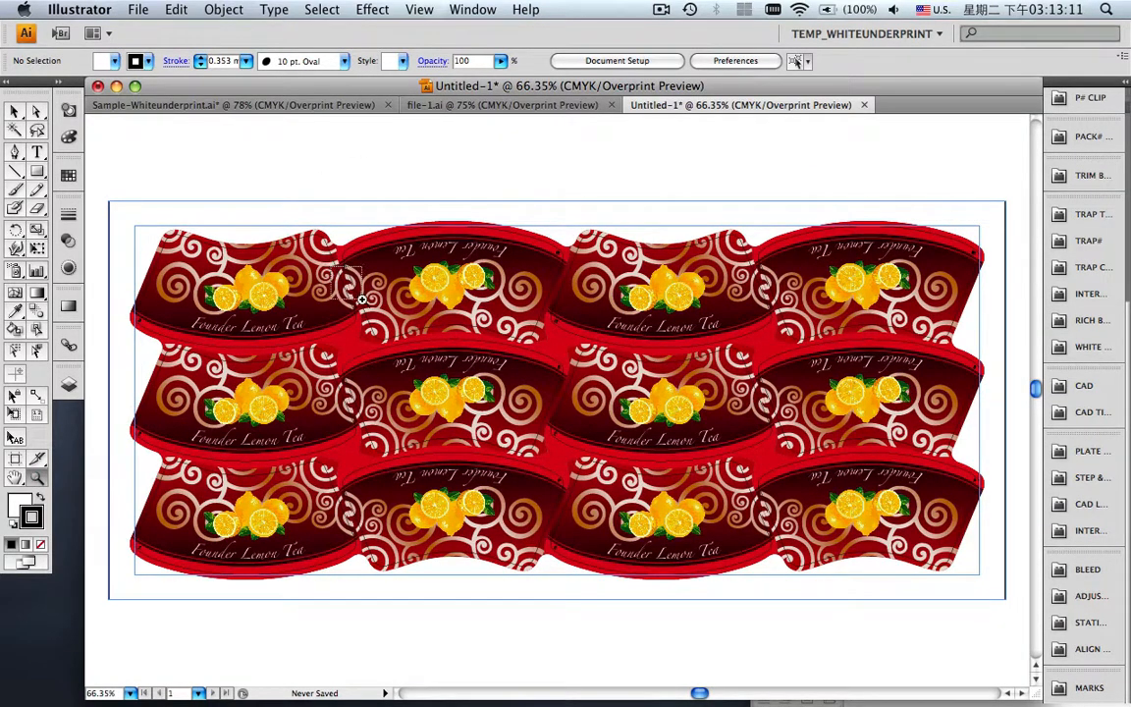
Examine the bleed edges, overlaps between neighbouring labels, outer corners and station numbers across the nested sheet up close.
left_click_drag(334, 266, 367, 307)
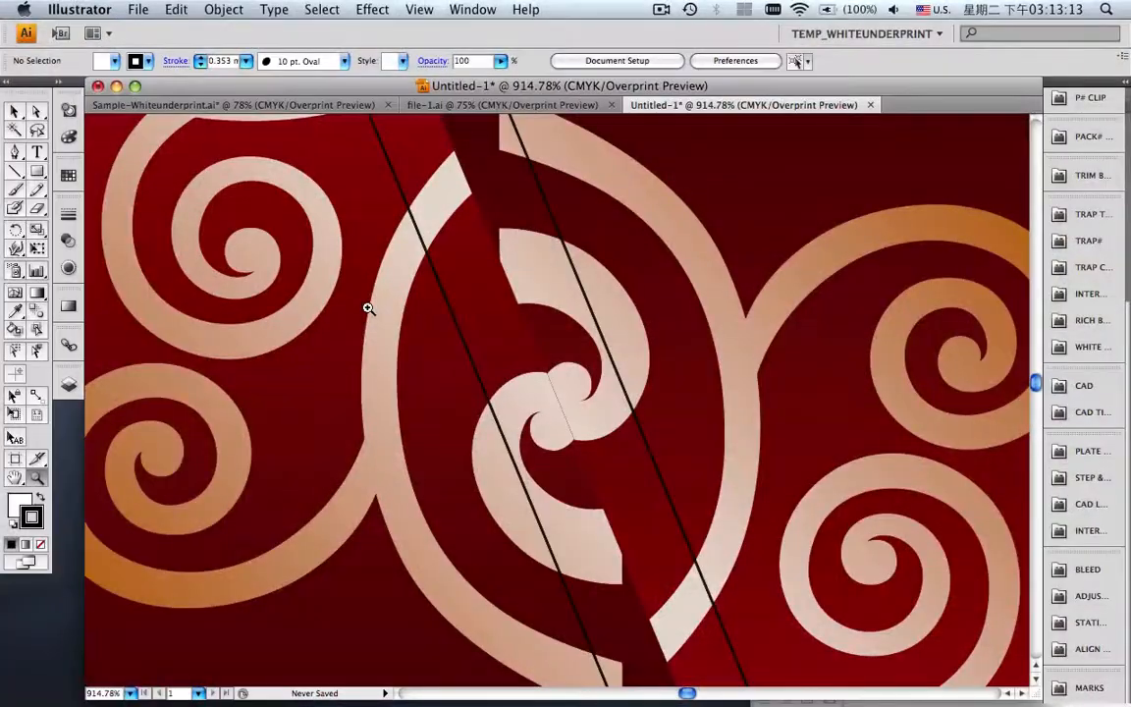
key("super+0")
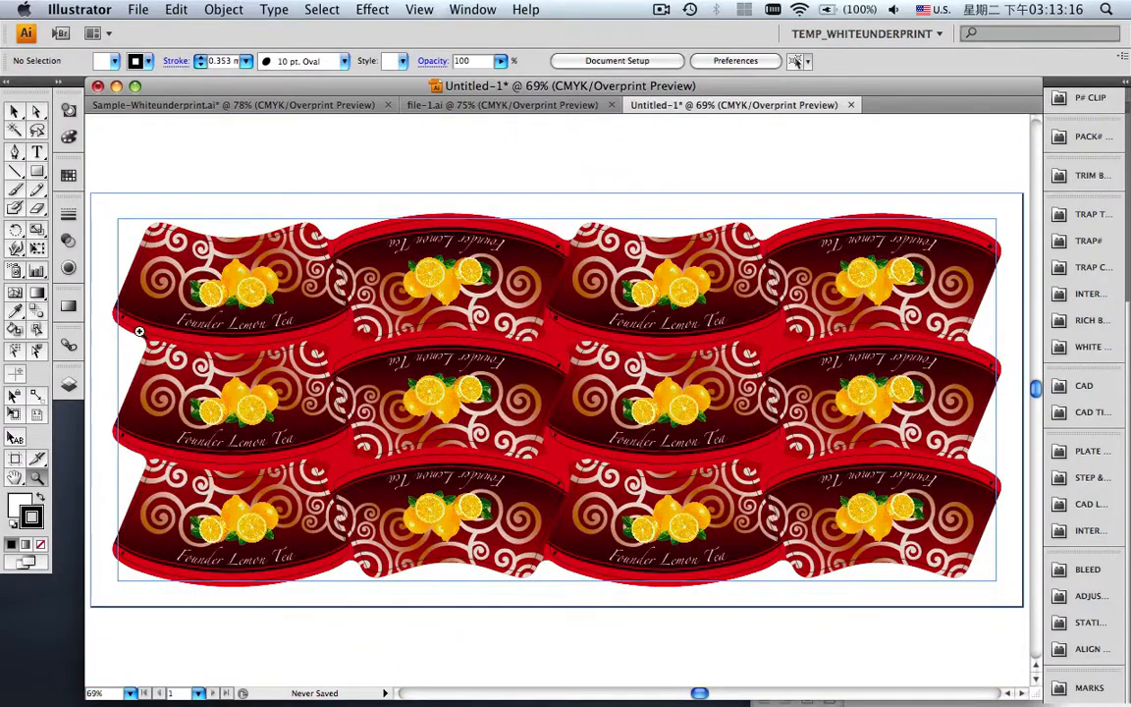
left_click_drag(123, 295, 163, 321)
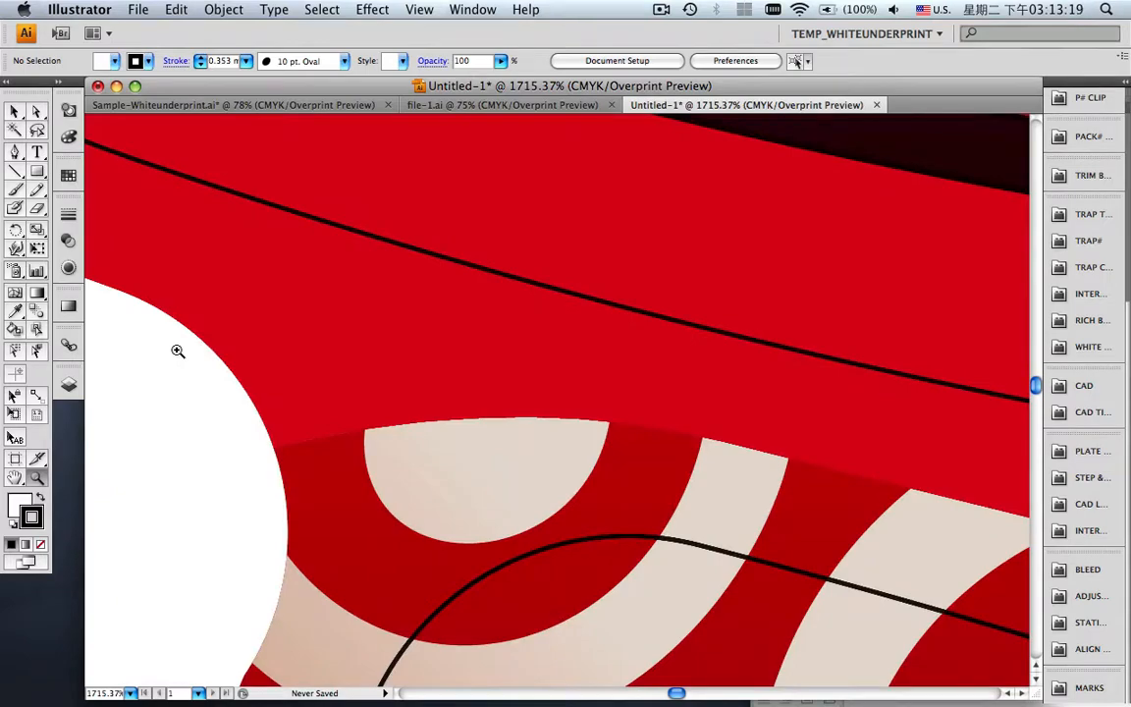
key("super+0")
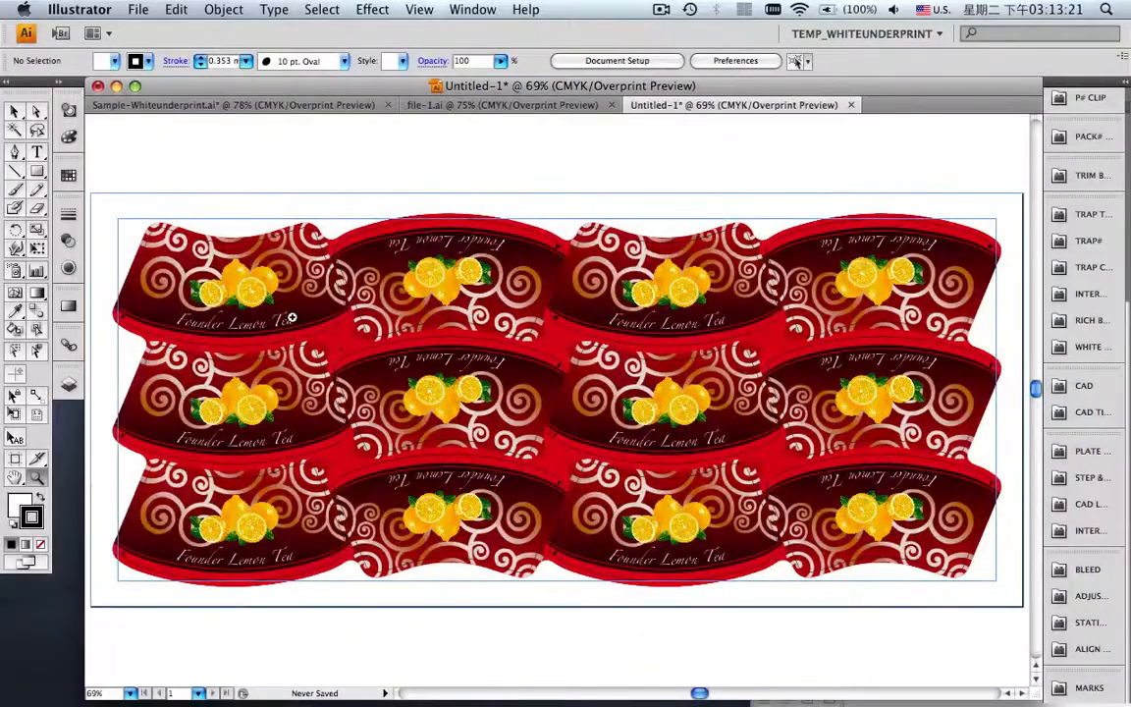
left_click_drag(291, 317, 373, 373)
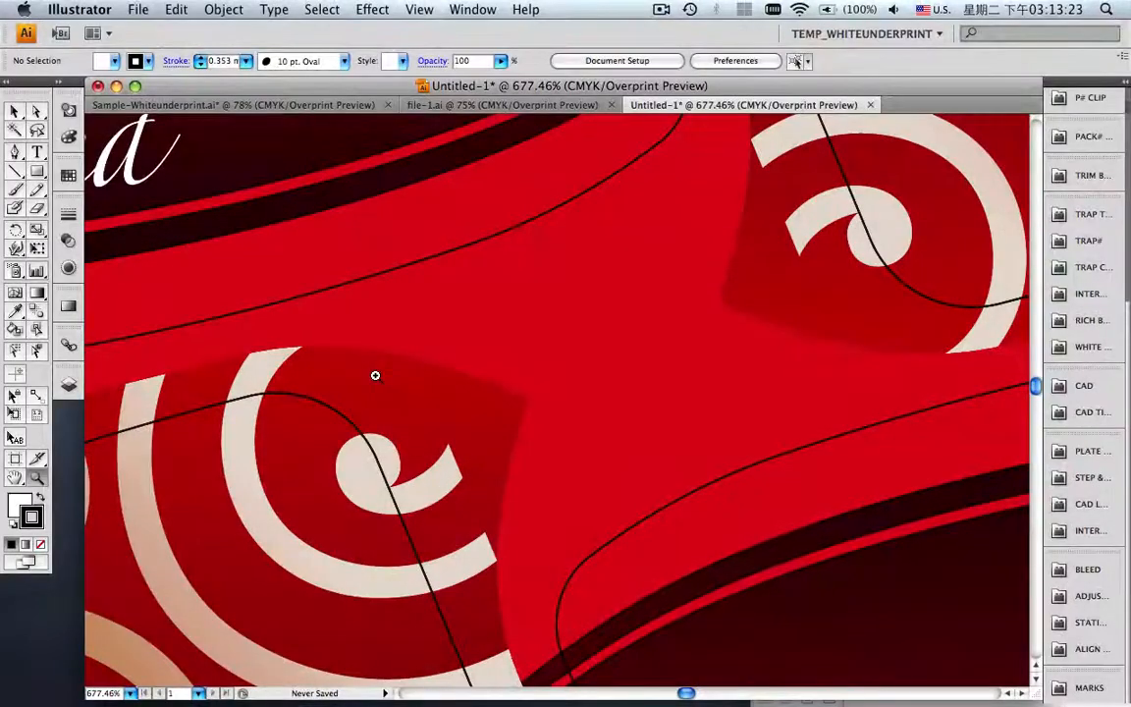
key("super+0")
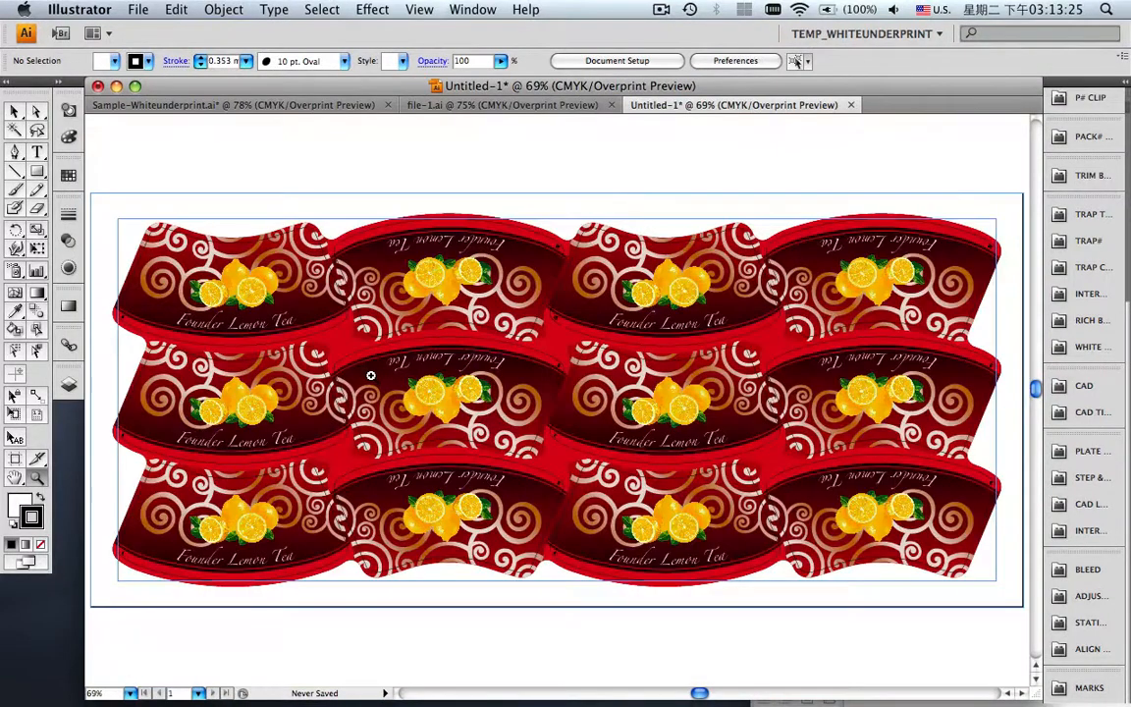
left_click_drag(360, 181, 444, 225)
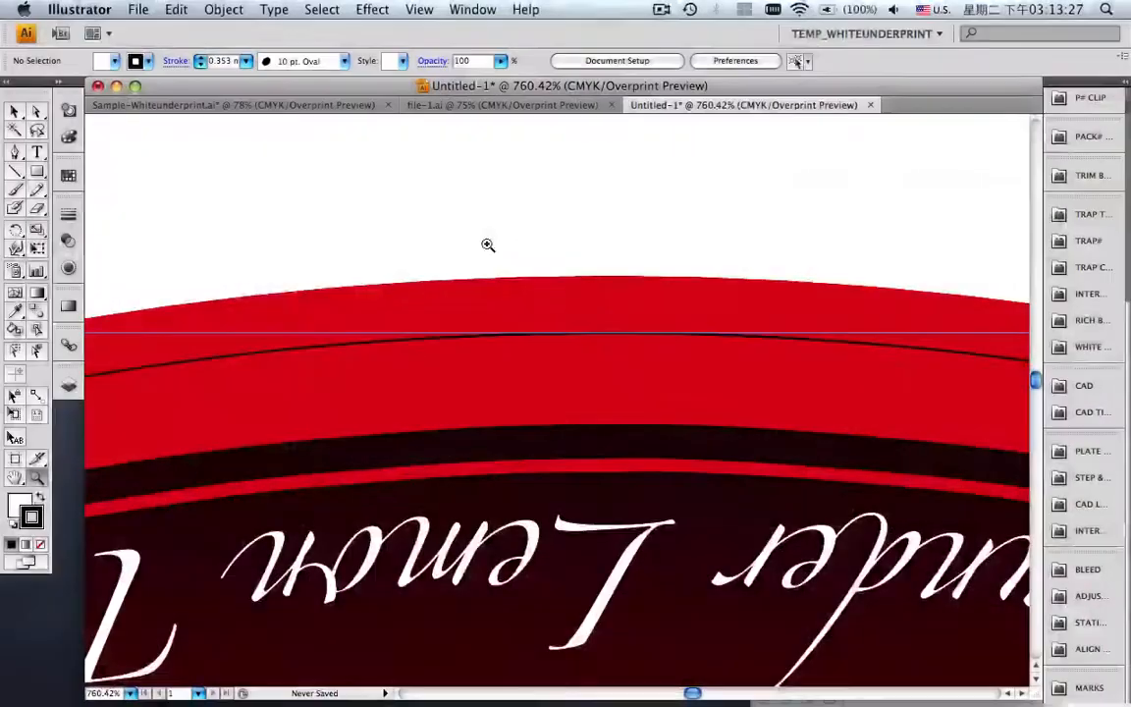
key("super+0")
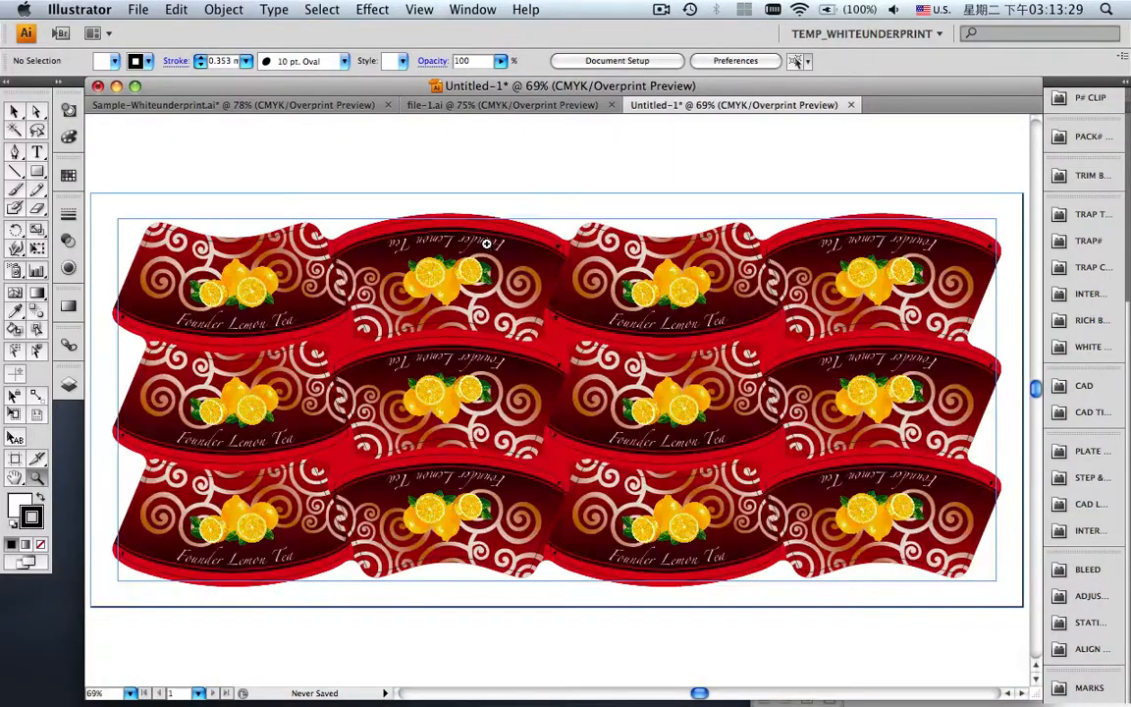
left_click_drag(107, 550, 143, 566)
key("super+0")
left_click_drag(554, 475, 569, 494)
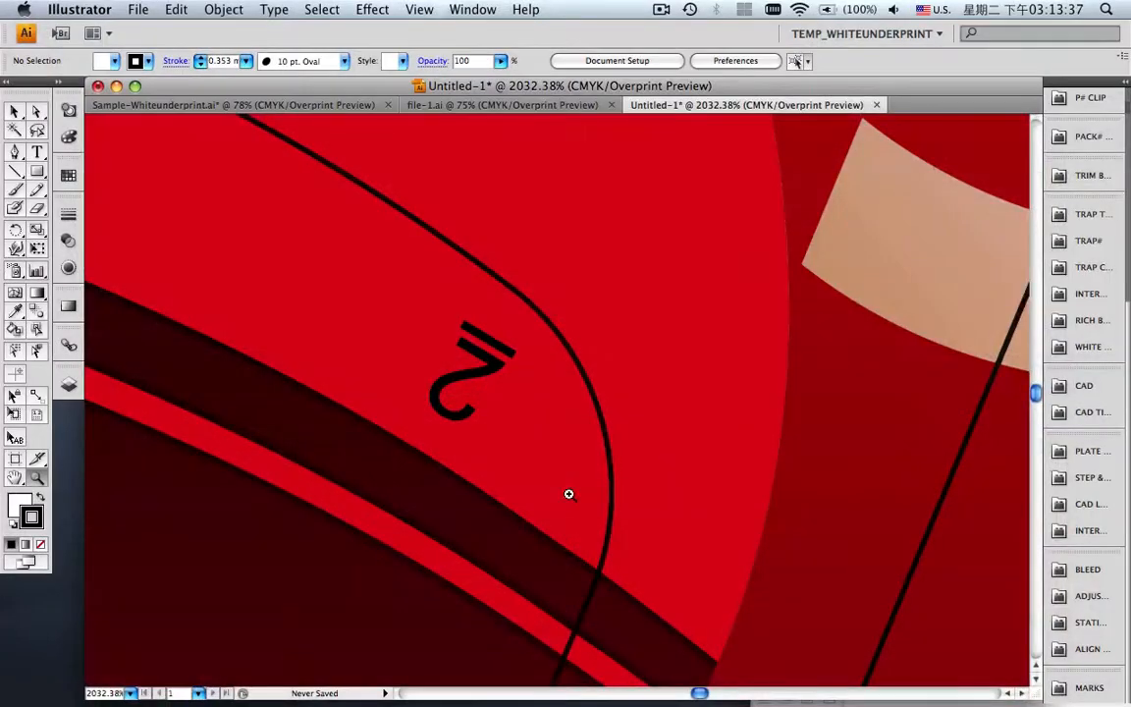
key("super+0")
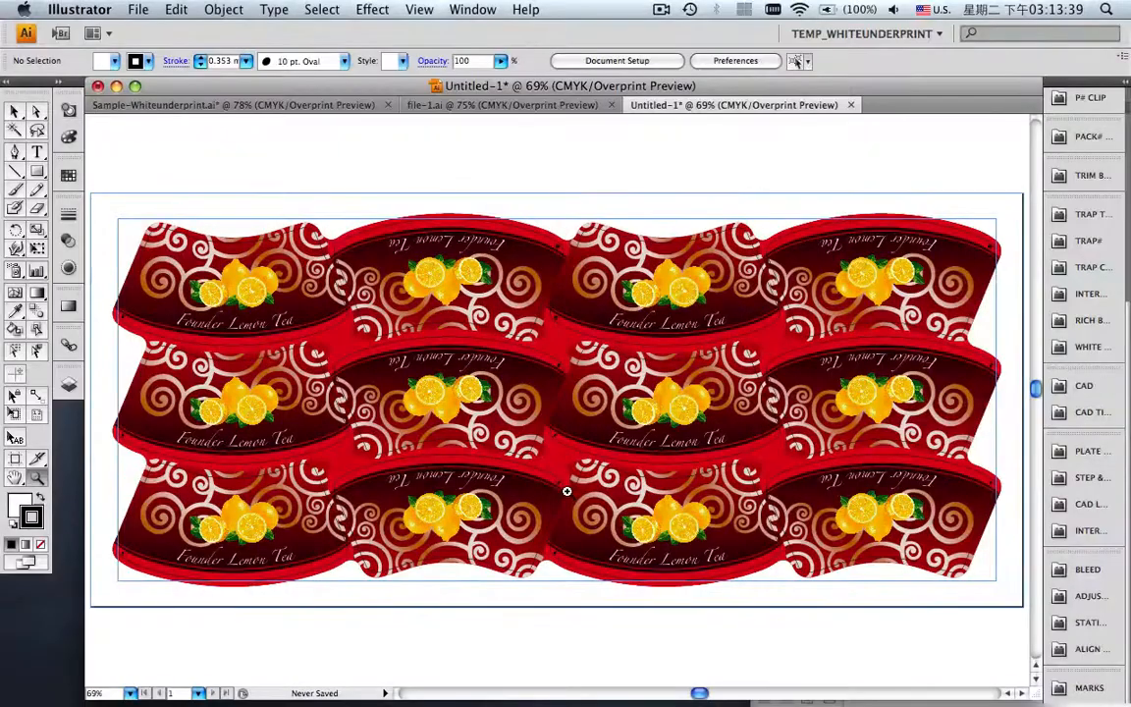
Review the Station Number settings and examine the station number on the lower-left label up close.
left_click(14, 111)
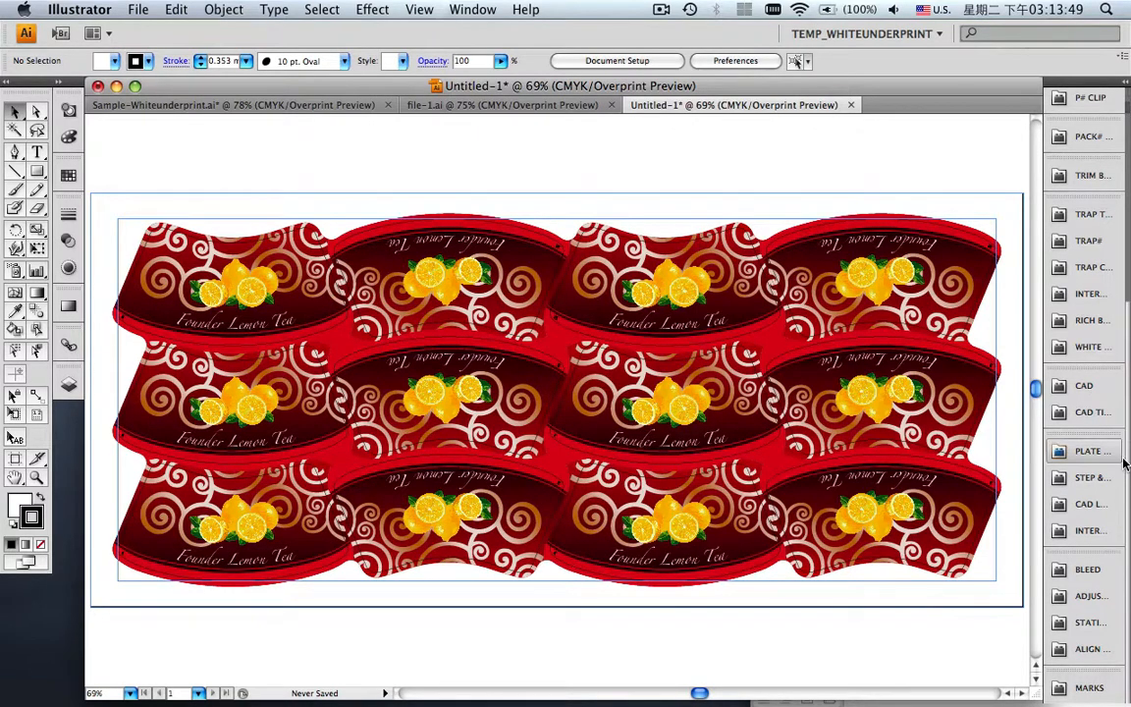
left_click(1101, 625)
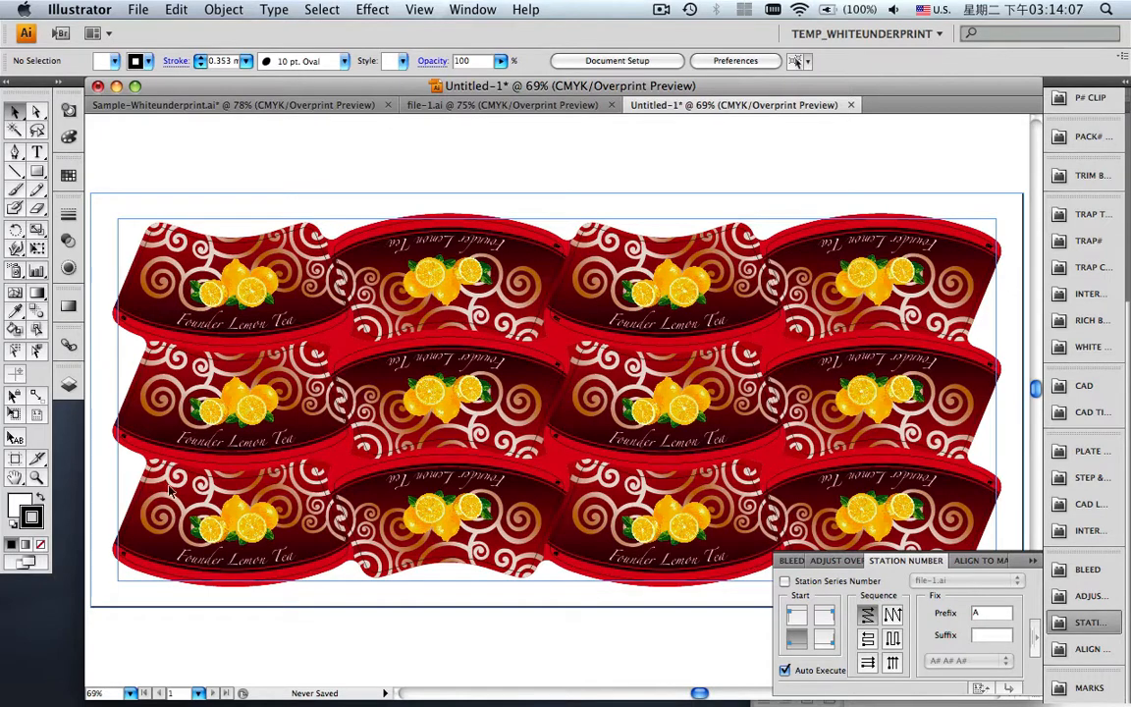
left_click(36, 478)
left_click_drag(118, 538, 144, 570)
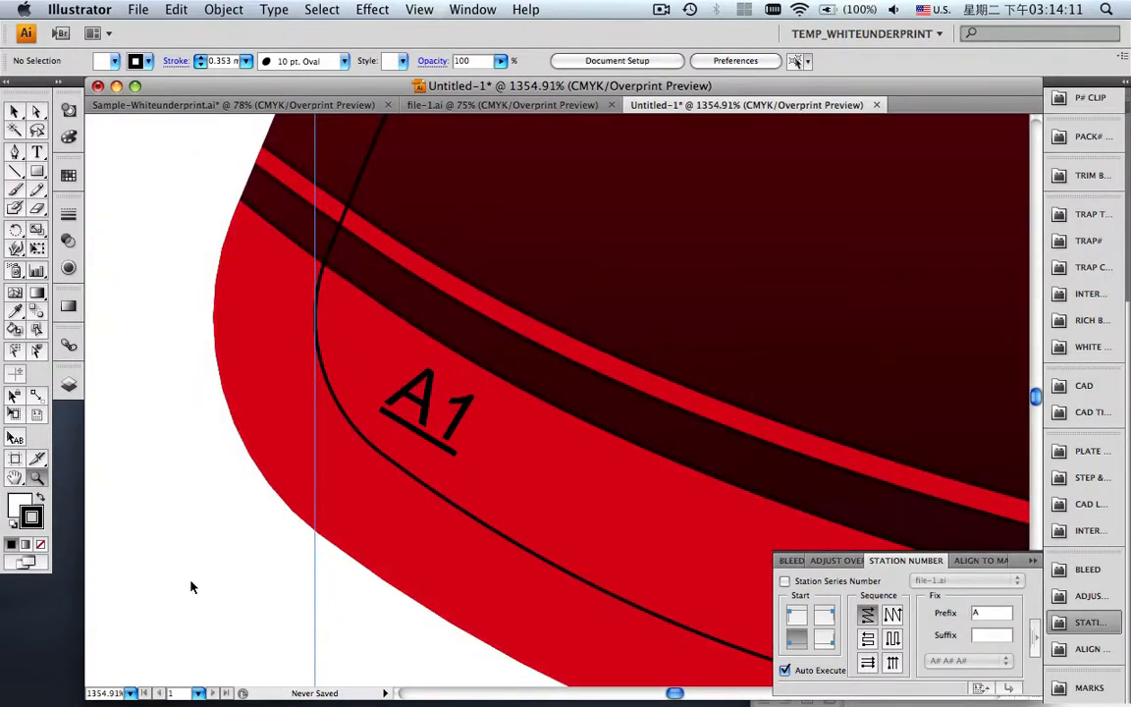
key("super+0")
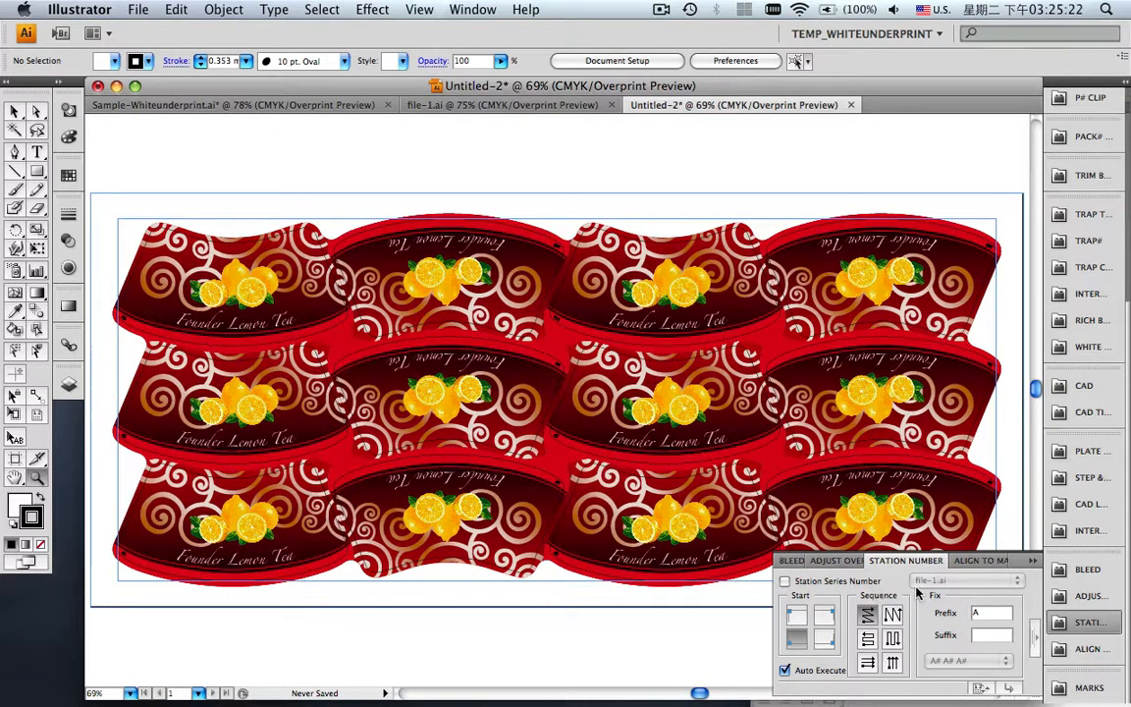
left_click(1033, 561)
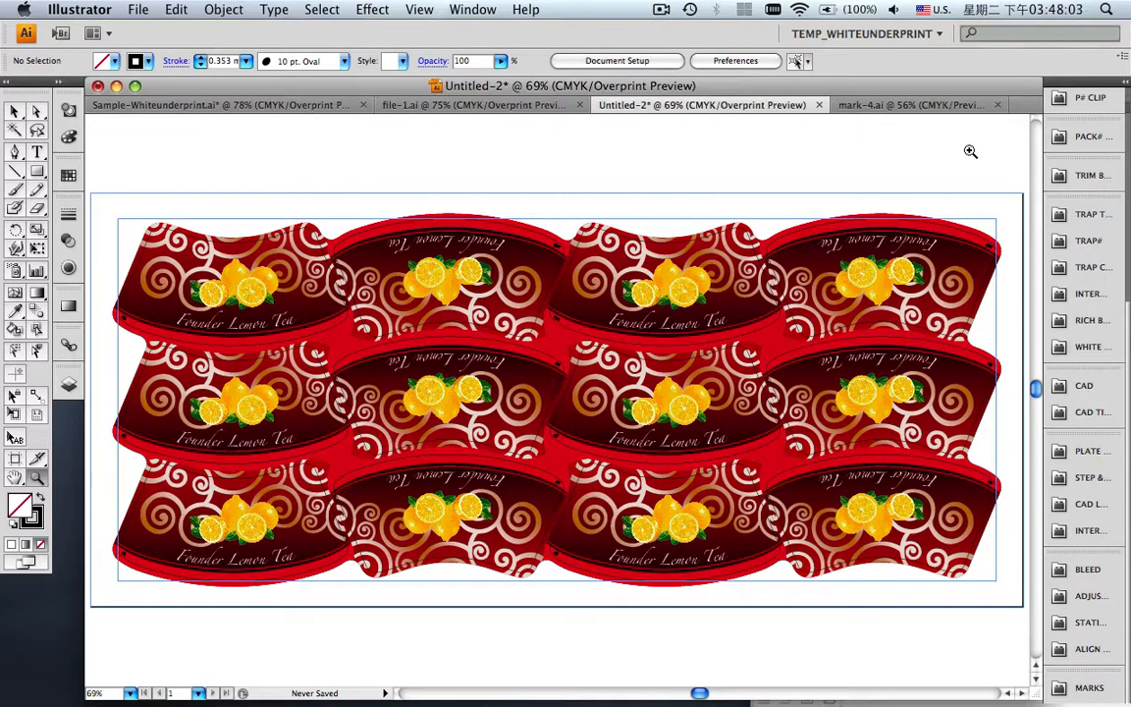
Look through the available mark types in the Marks settings, from Center Mark to Trim Mark.
left_click(1068, 687)
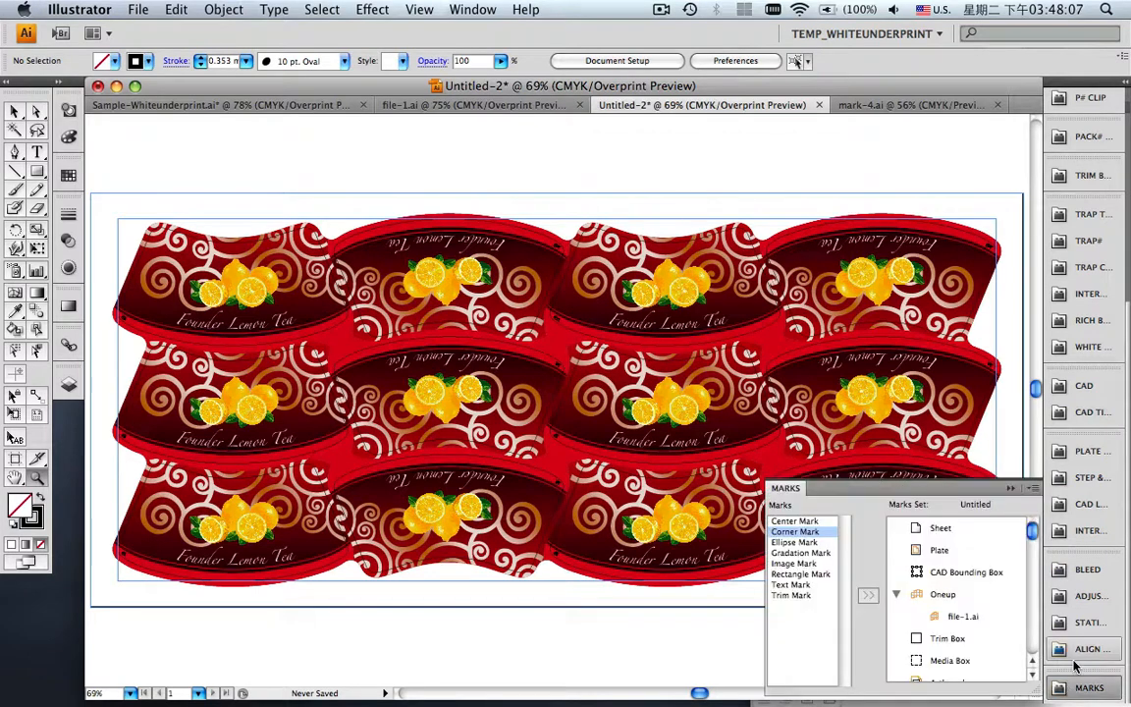
left_click(797, 520)
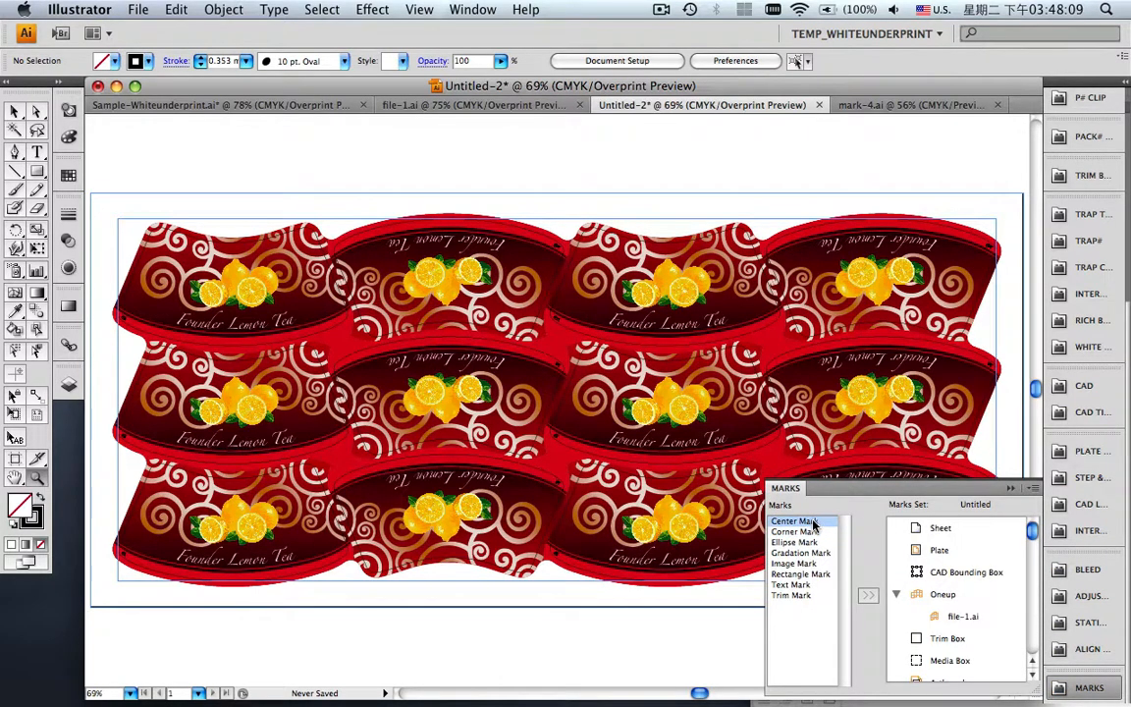
left_click(800, 533)
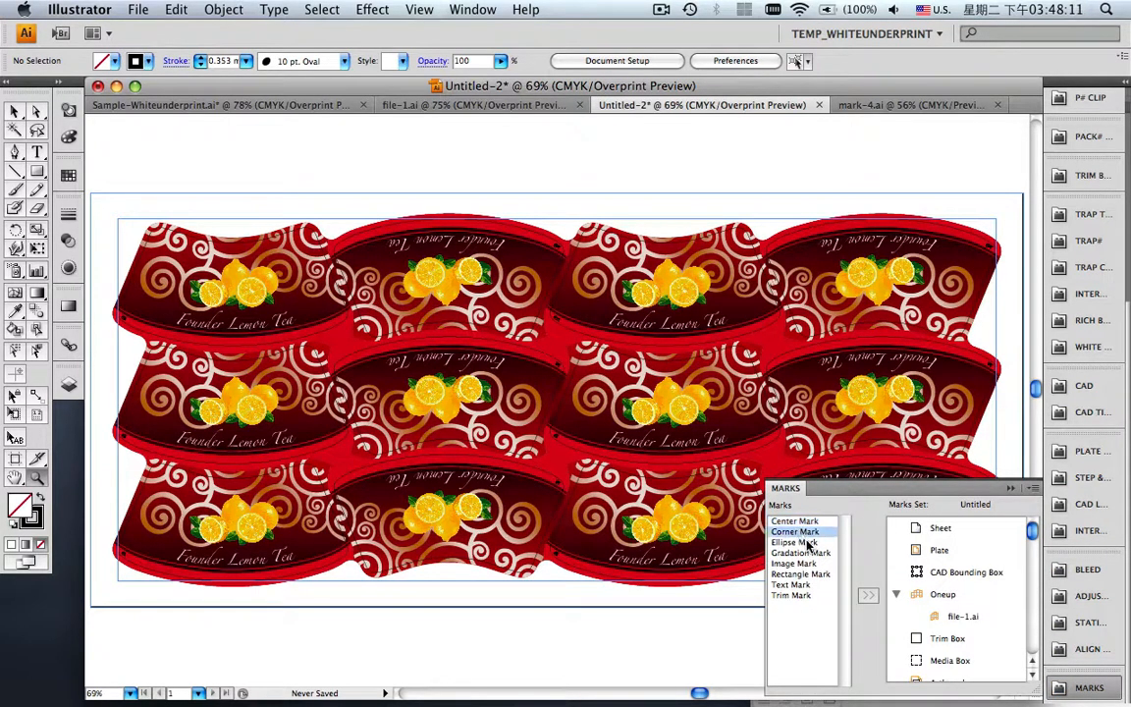
left_click(803, 542)
left_click(815, 554)
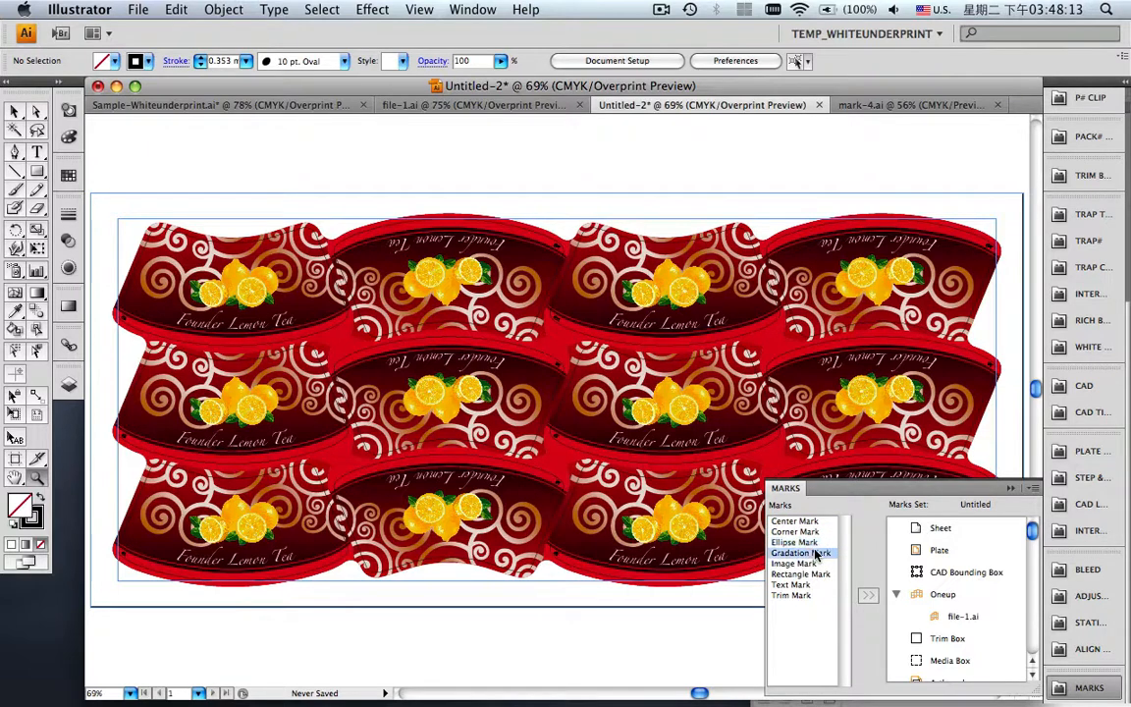
left_click(813, 564)
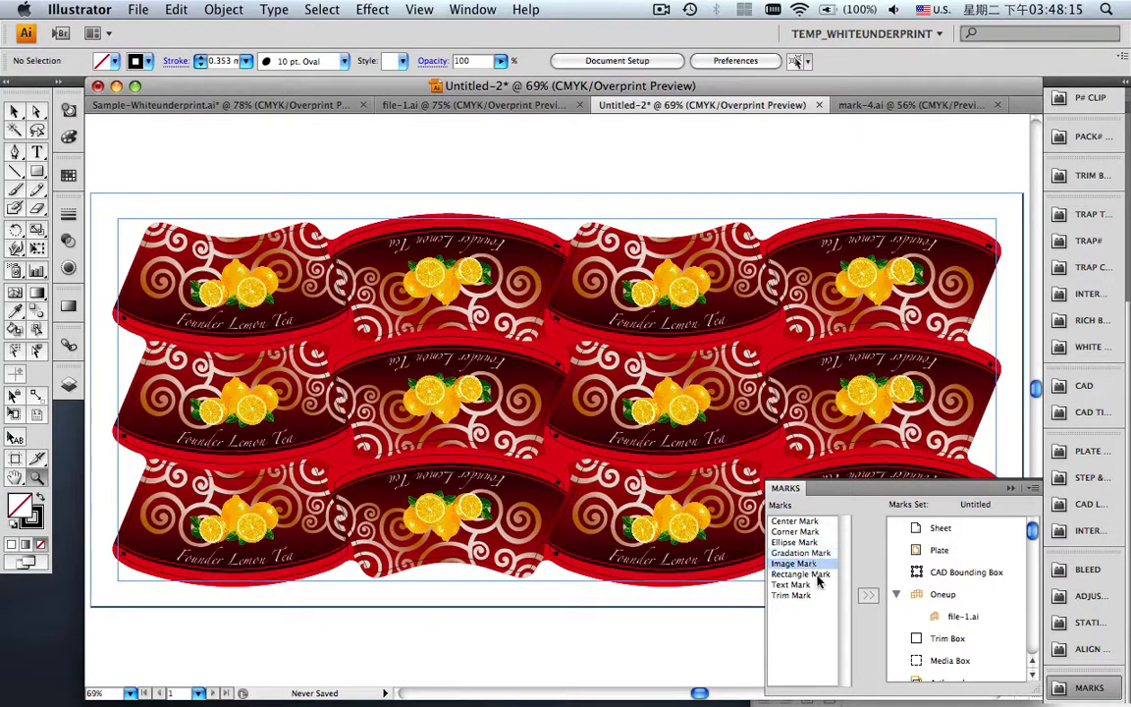
left_click(811, 575)
left_click(808, 585)
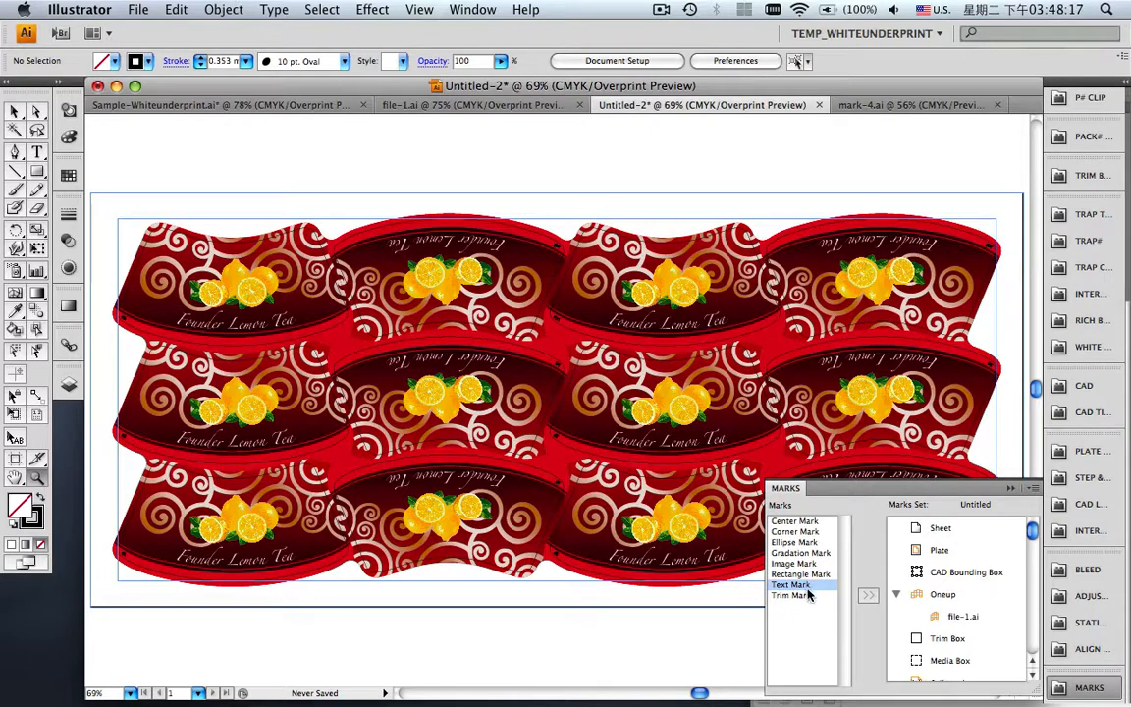
left_click(807, 595)
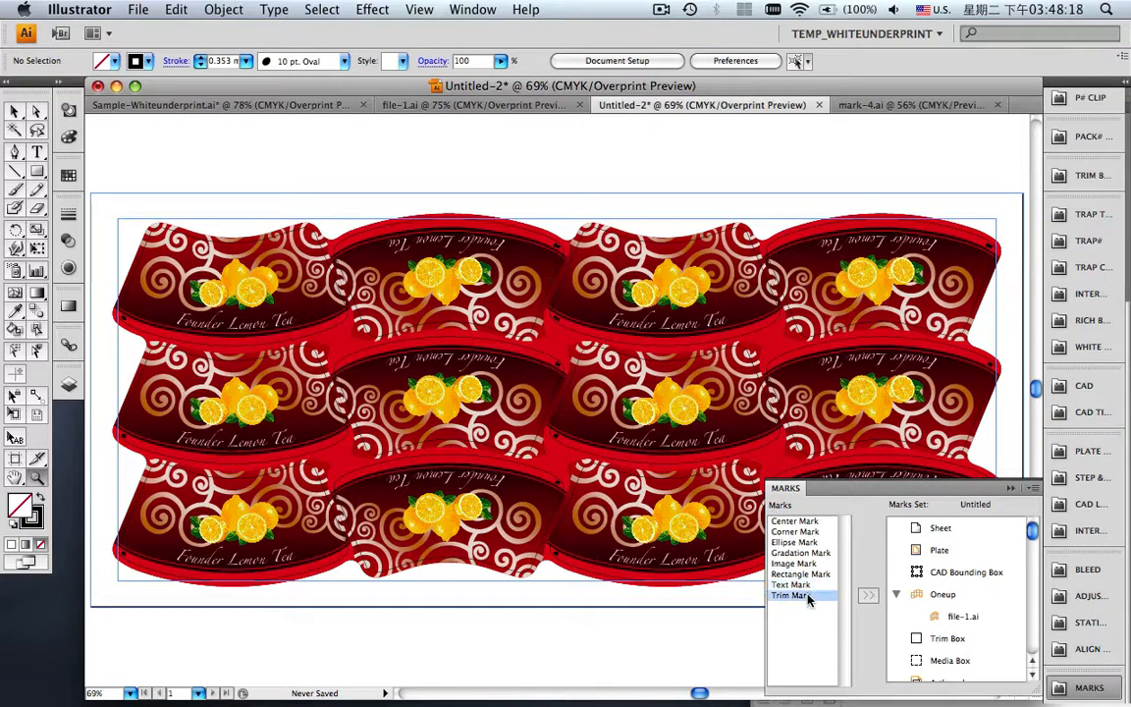
Look through the objects marks can be attached to, including Plate, CAD Bounding Box, Oneup, Trim Box, Media Box, Artboard and Sheet.
left_click(942, 550)
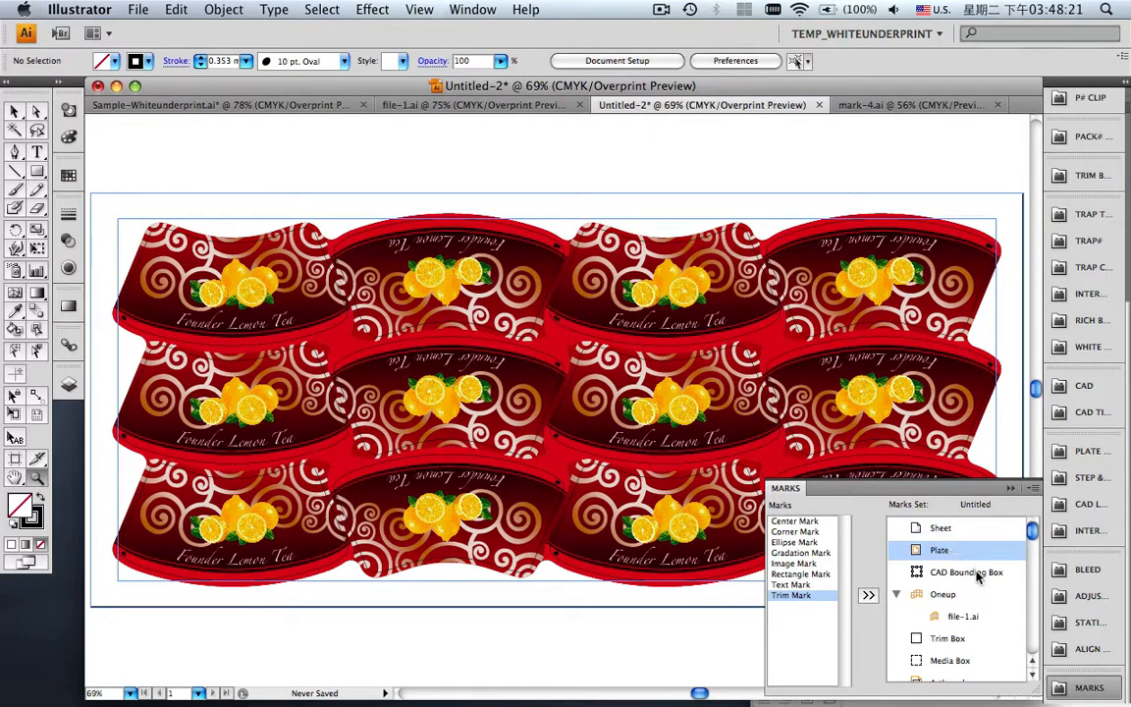
left_click(976, 574)
left_click(953, 595)
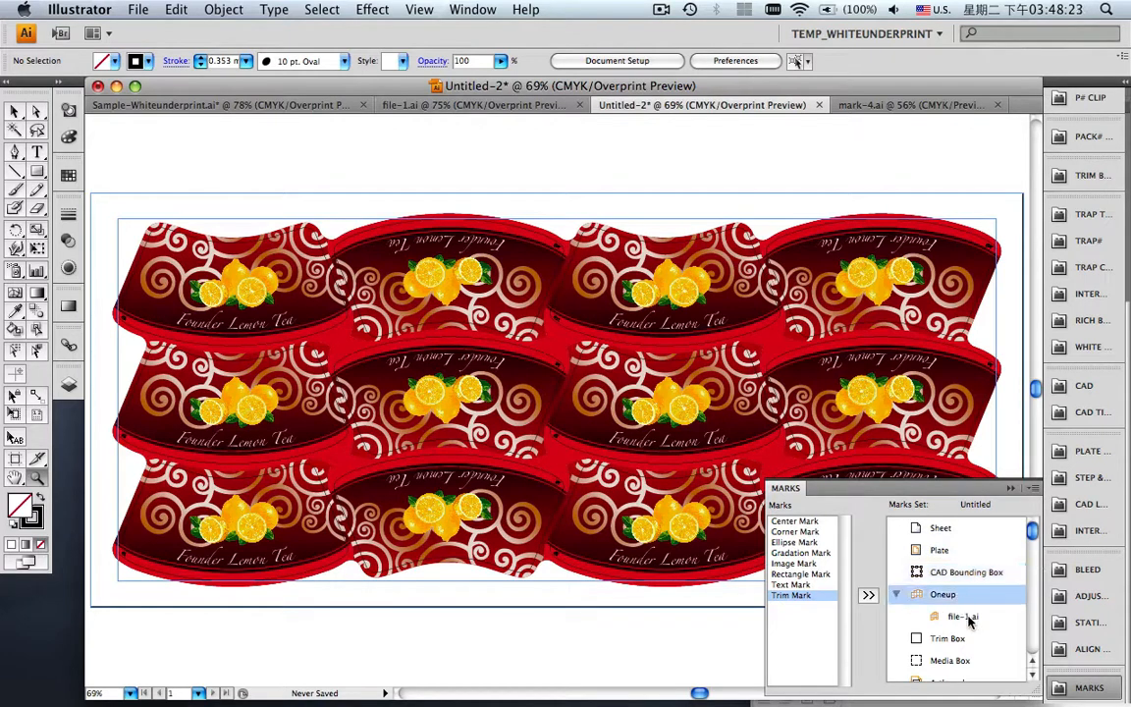
left_click(967, 617)
left_click(938, 638)
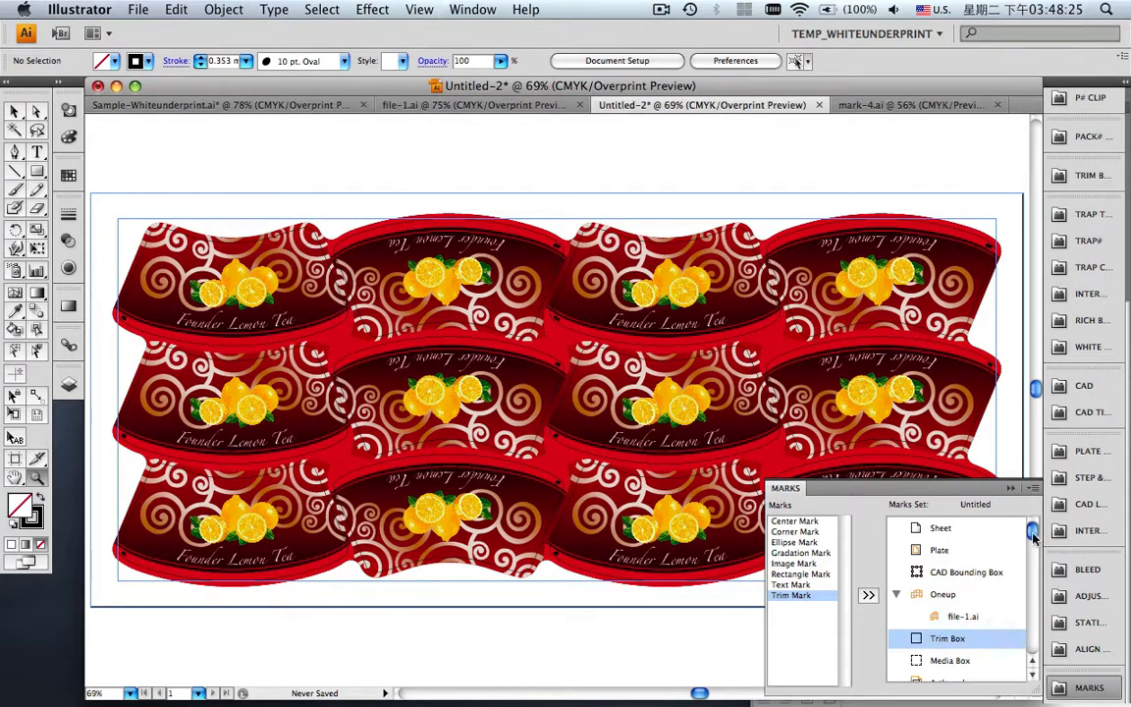
left_click_drag(1033, 535, 1033, 633)
left_click(972, 650)
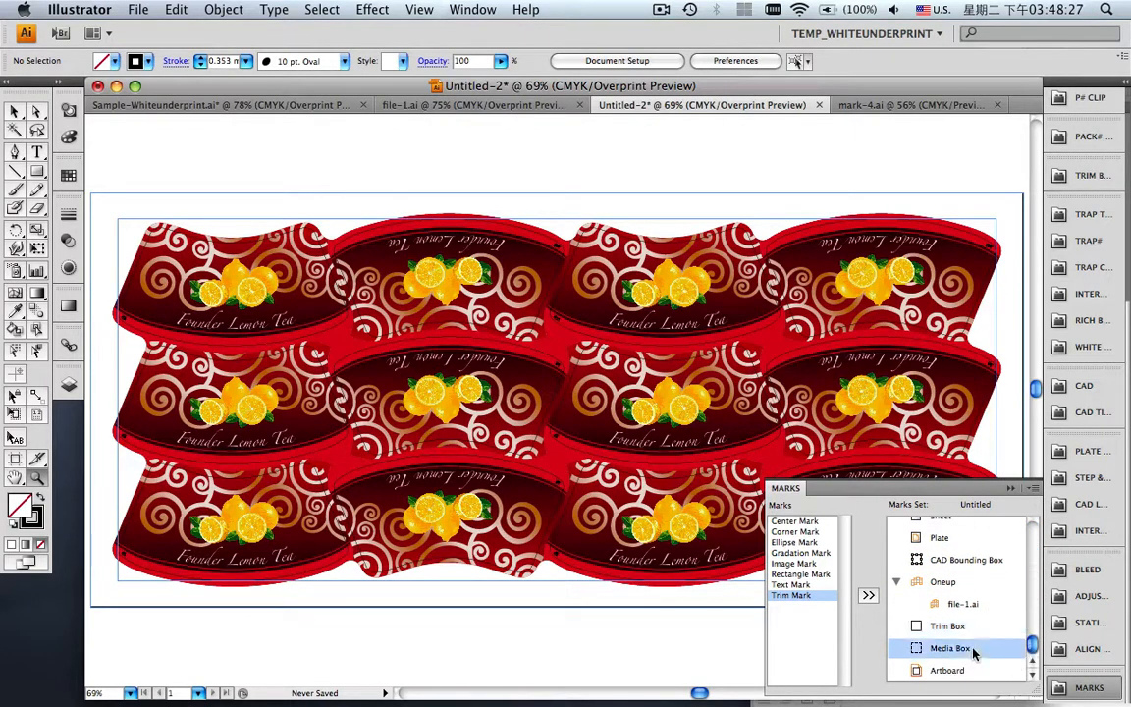
left_click(957, 670)
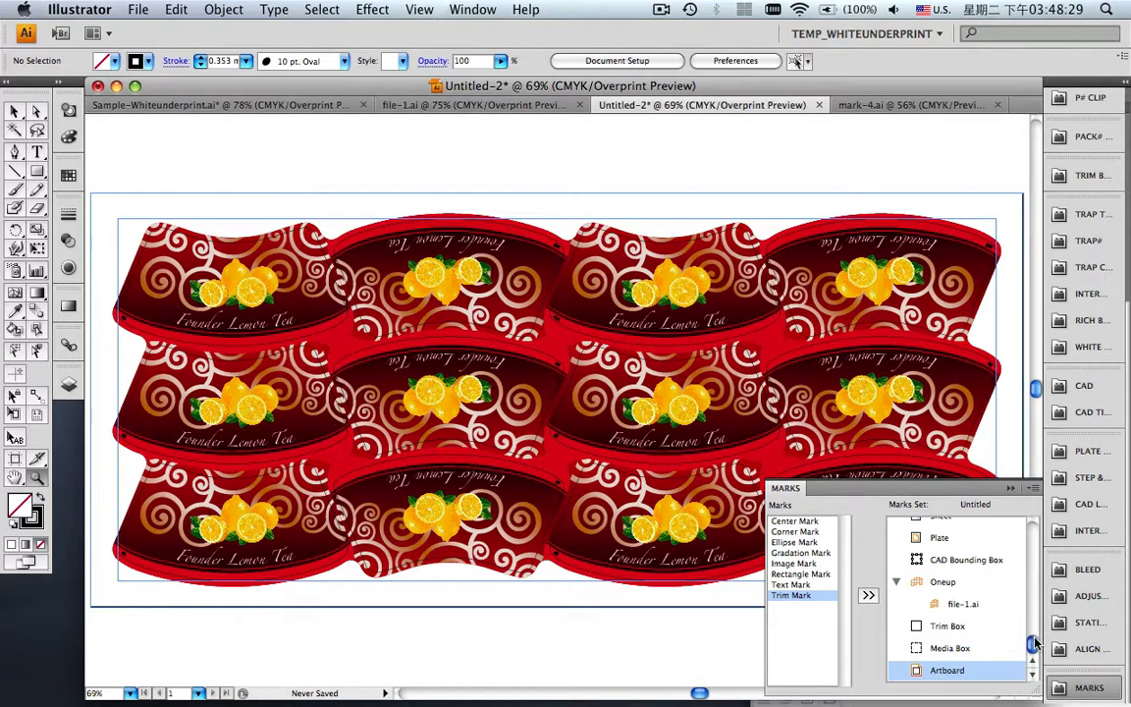
left_click_drag(1033, 643, 1033, 530)
left_click(944, 528)
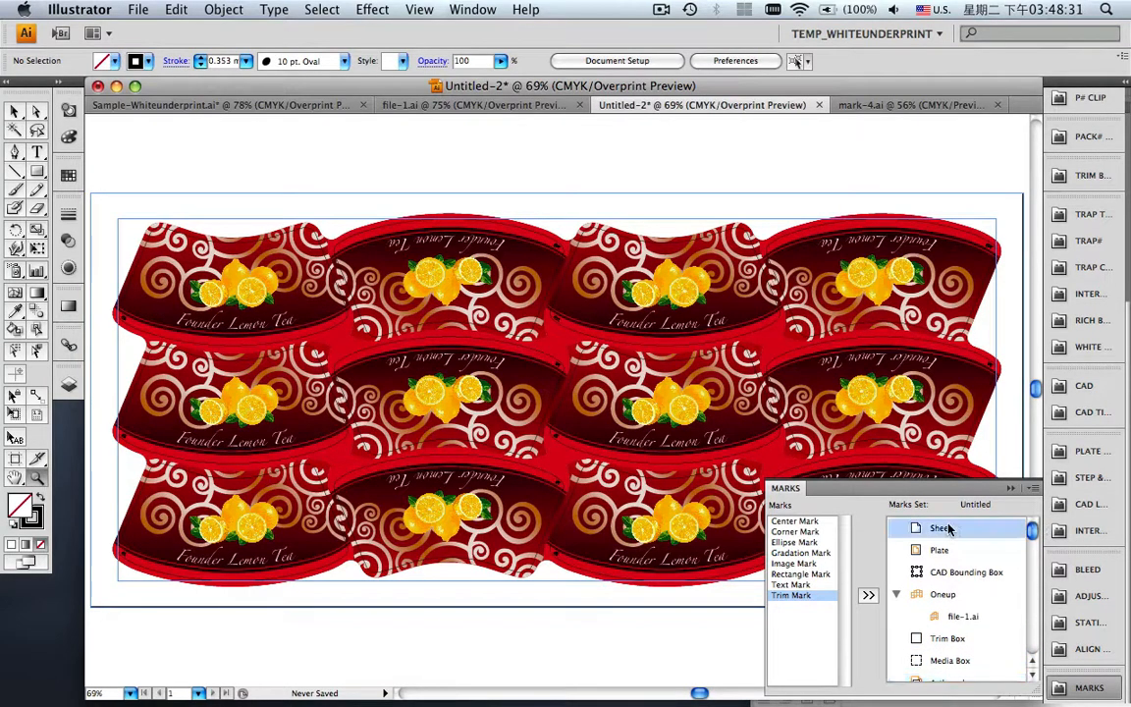
Open the marks set mark.fms from the Sample folder to apply its printing marks to the nested sheet.
left_click(1032, 488)
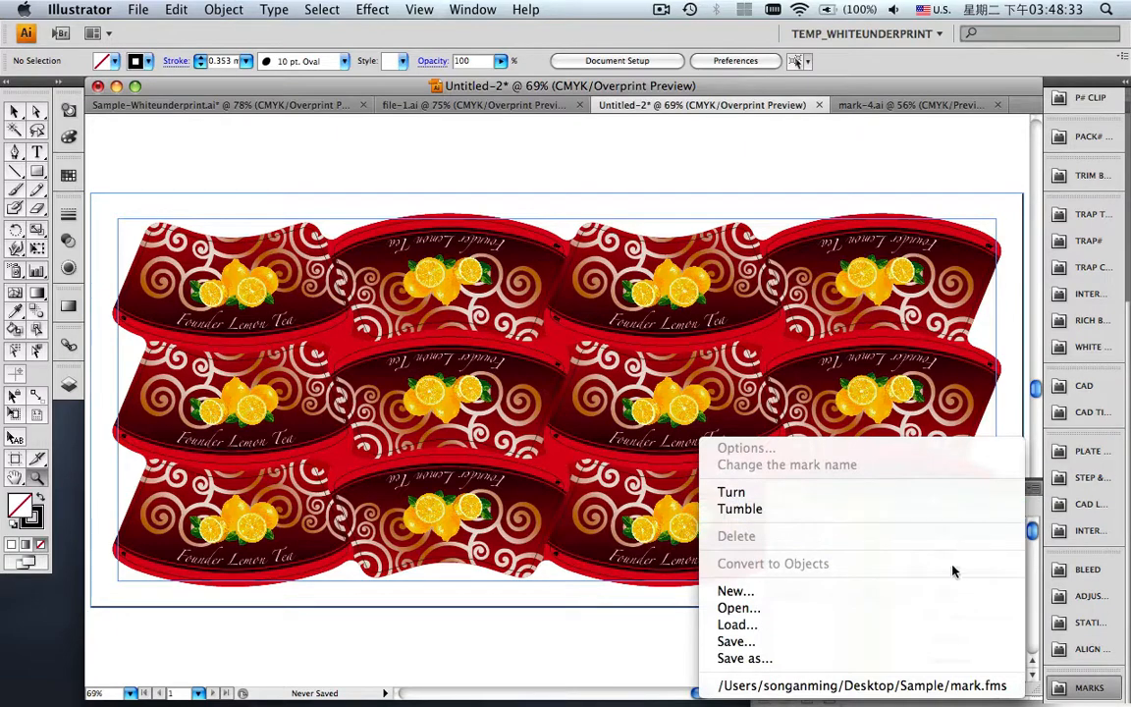
left_click(951, 608)
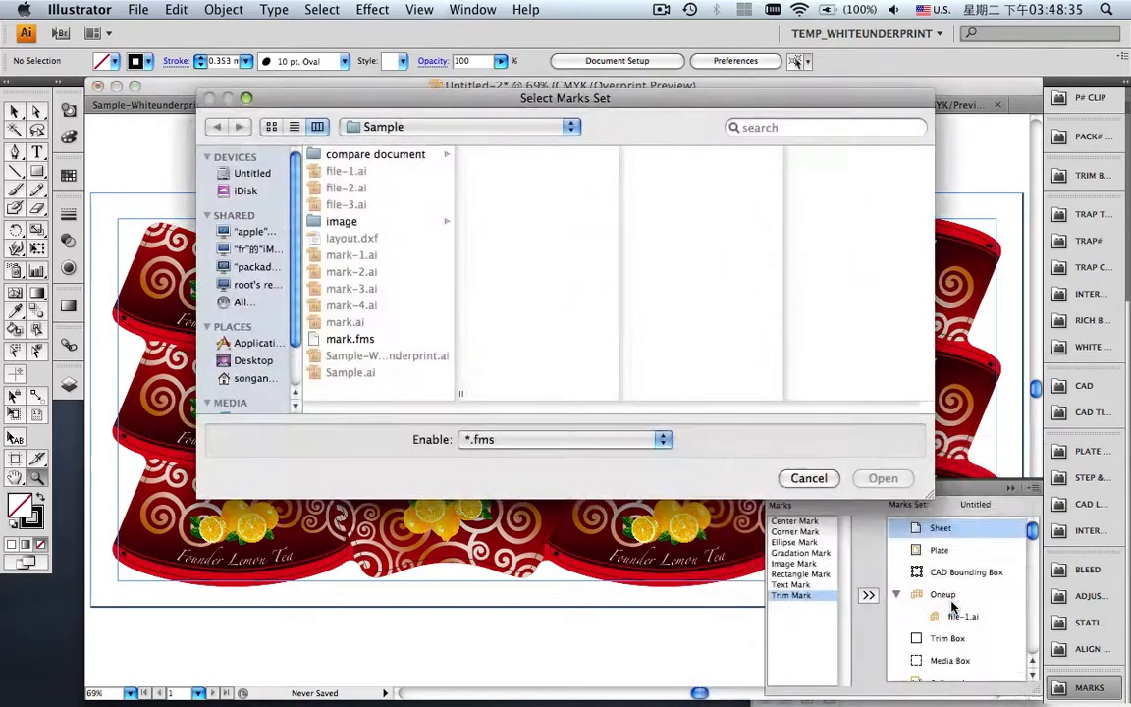
left_click(351, 338)
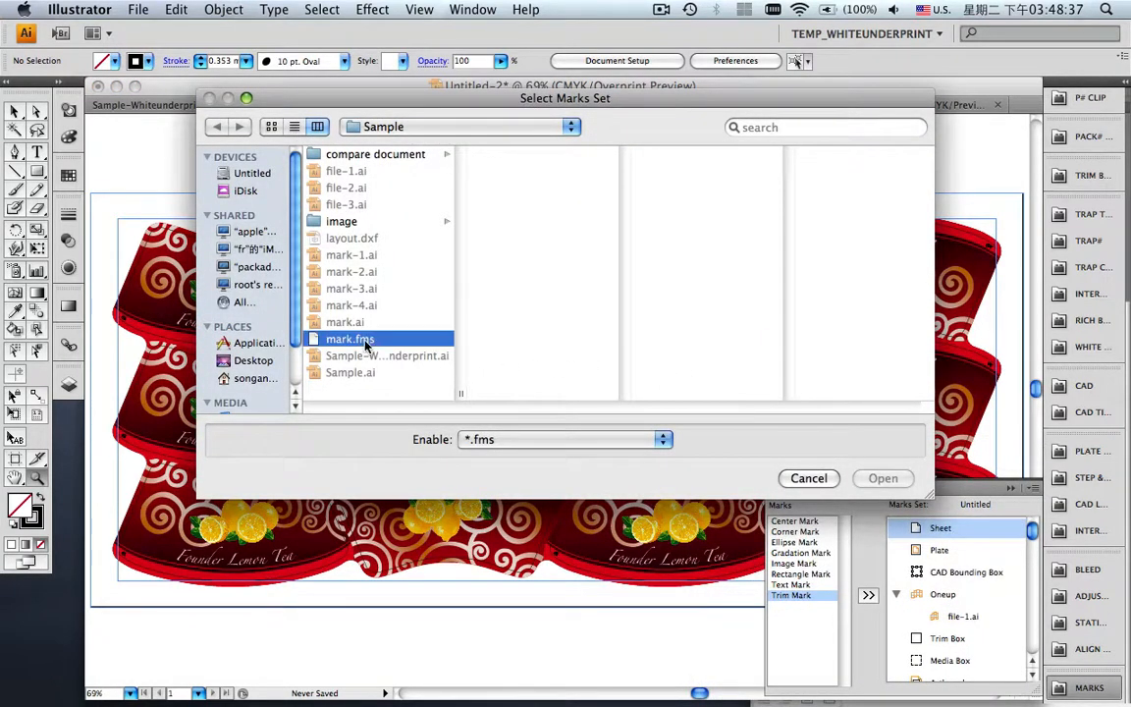
left_click(870, 477)
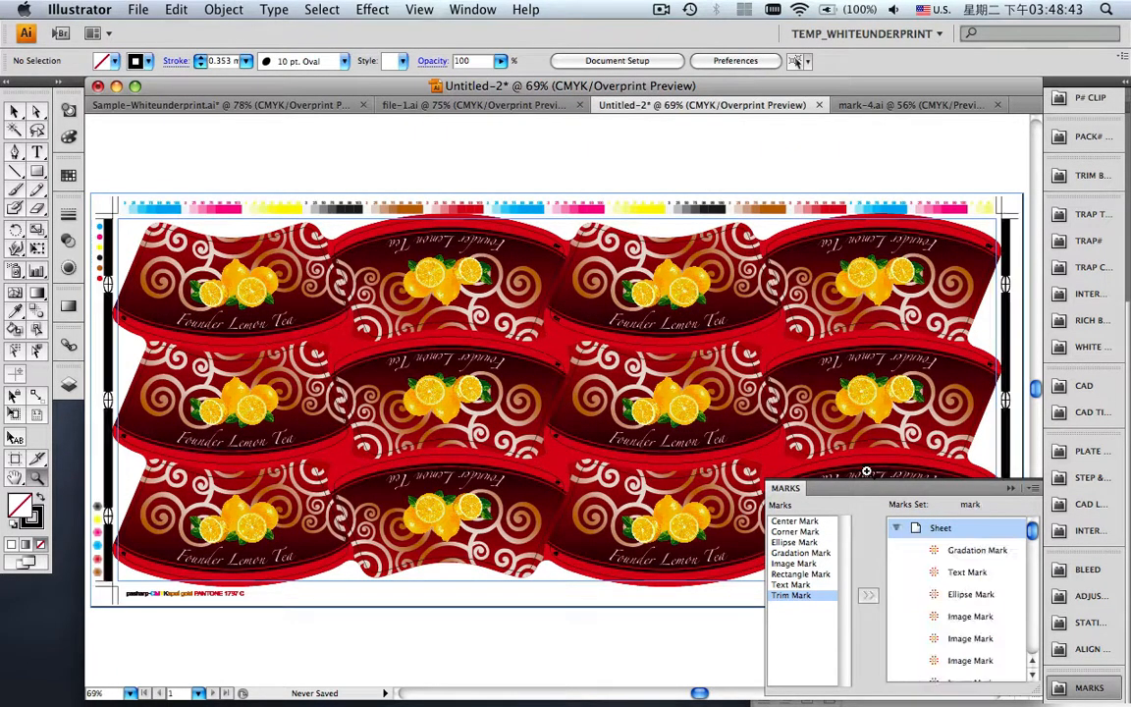
left_click(1009, 489)
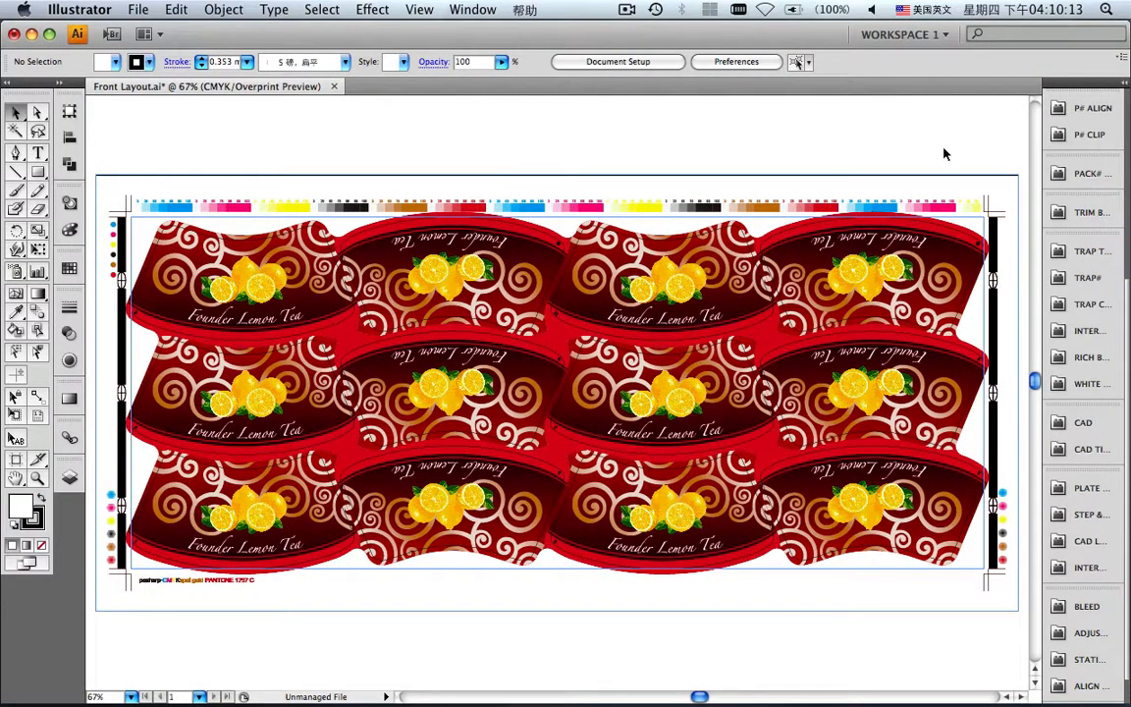
Reverse the CAD layout of Front Layout.ai with respect to the sheet using Nest# Reverse with Sheet.
left_click(472, 10)
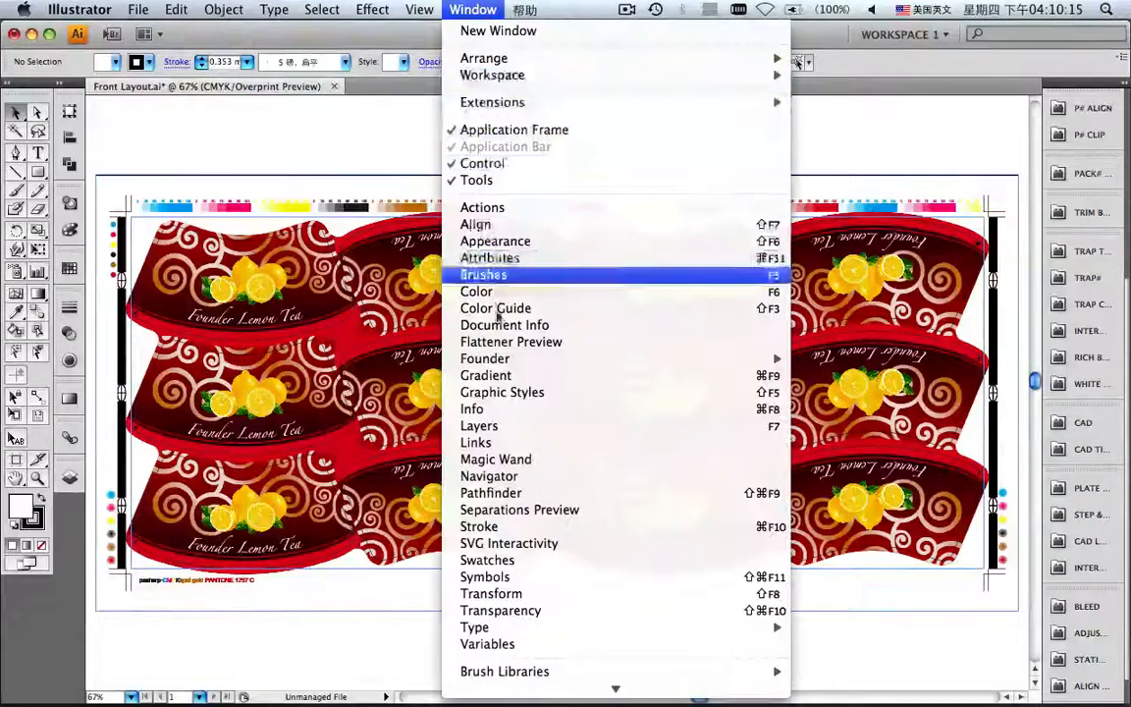
mouse_move(491, 360)
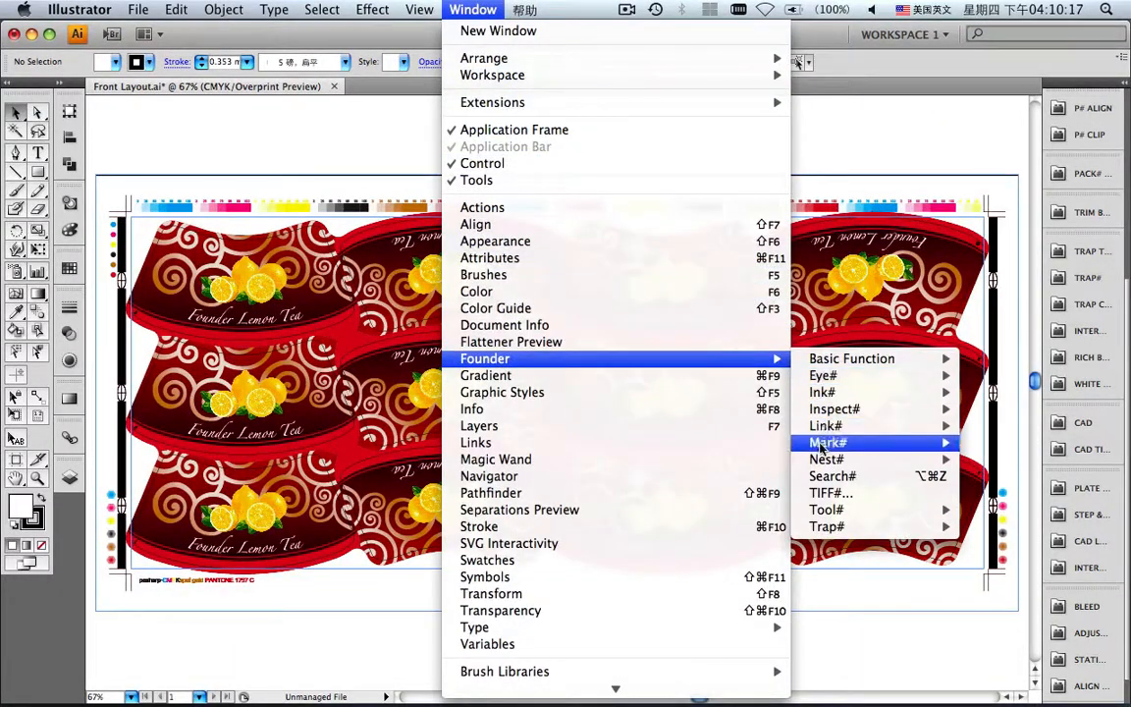
mouse_move(820, 459)
mouse_move(717, 567)
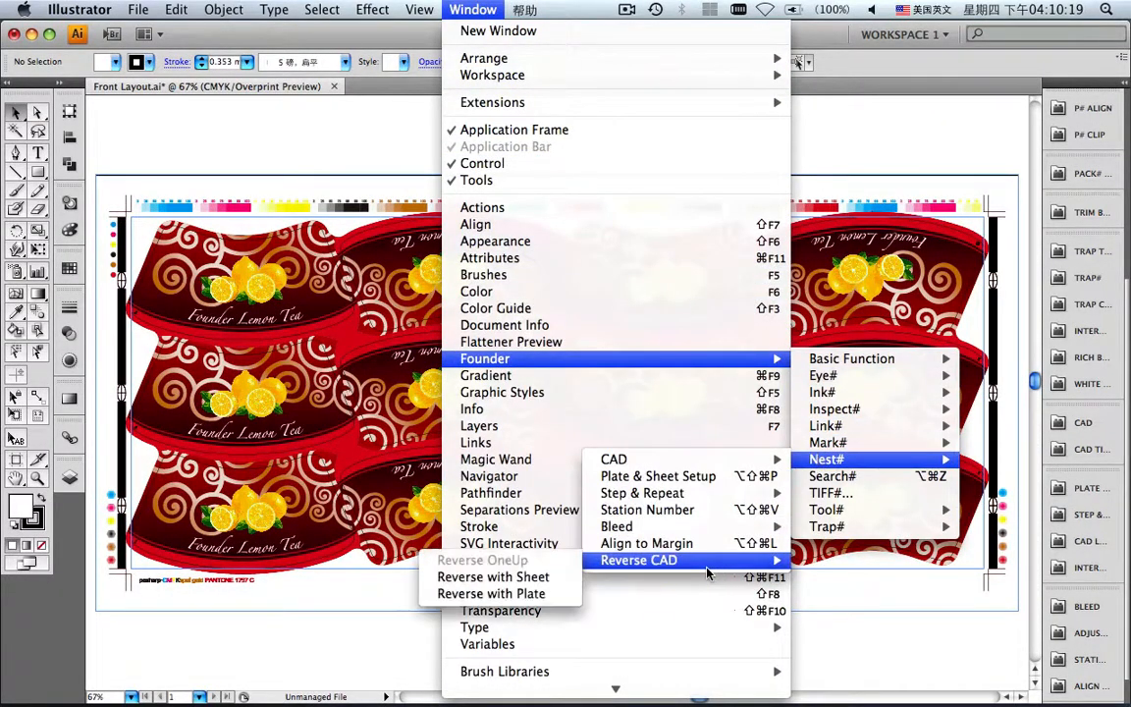
left_click(558, 579)
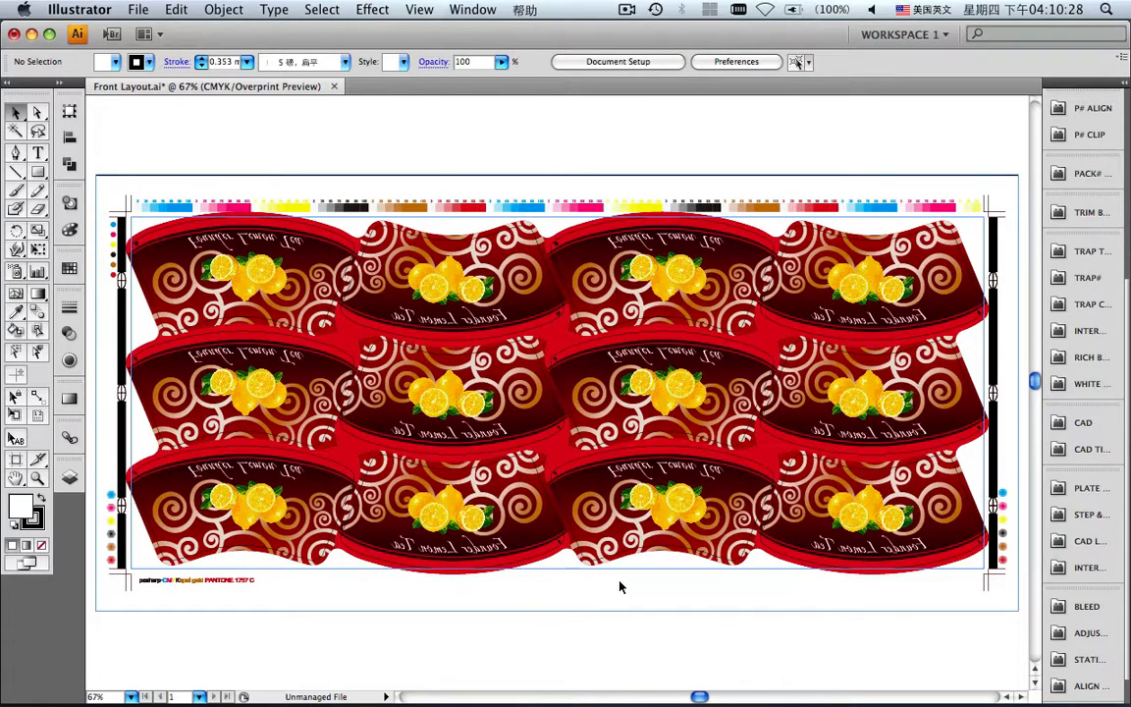
Check Oneup Back.ai in the Graphic Manager and assign it to the whole layout.dxf : one_up back layout.
left_click(1073, 550)
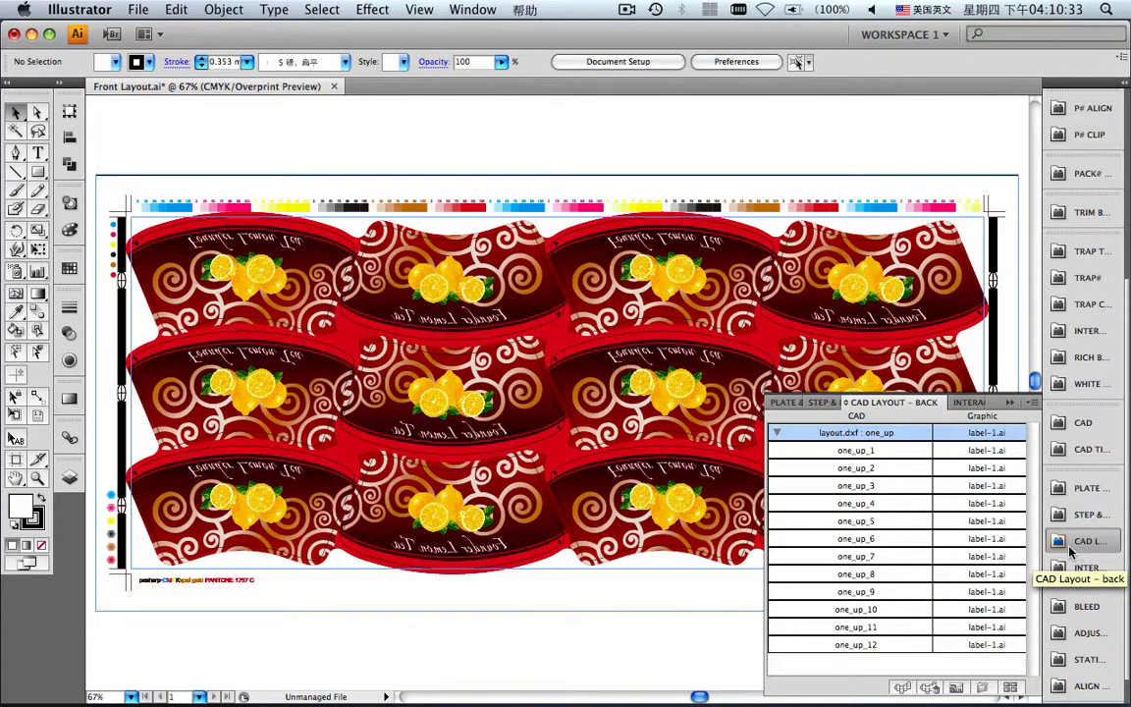
left_click(957, 689)
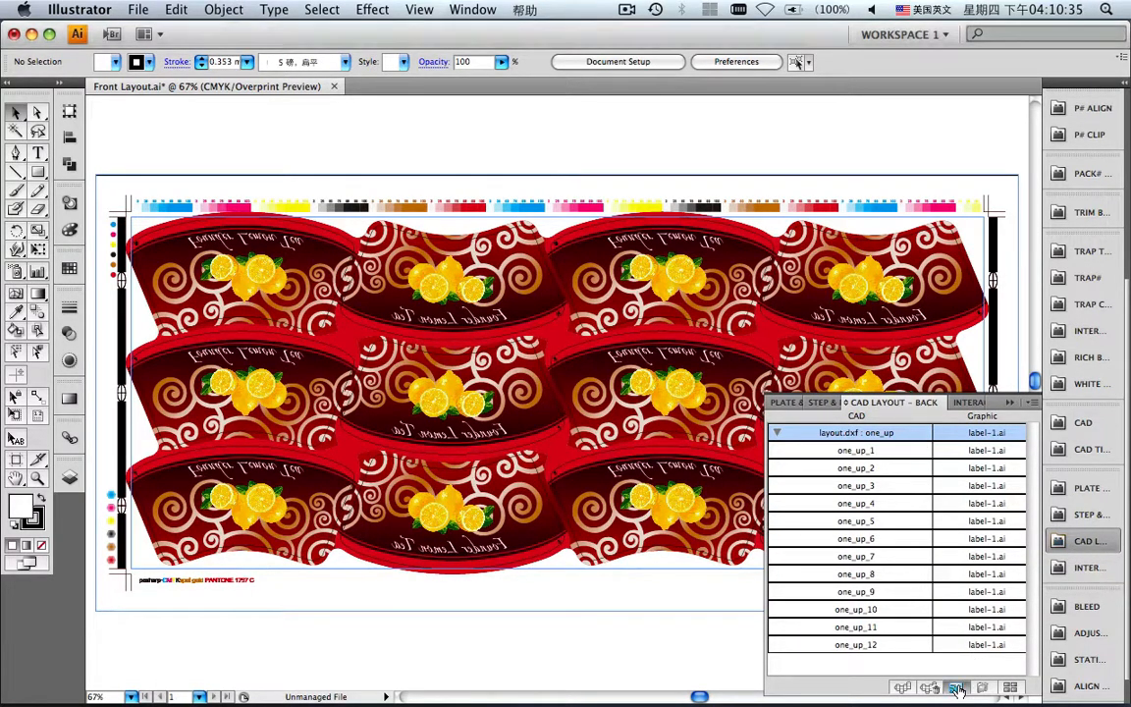
left_click(334, 215)
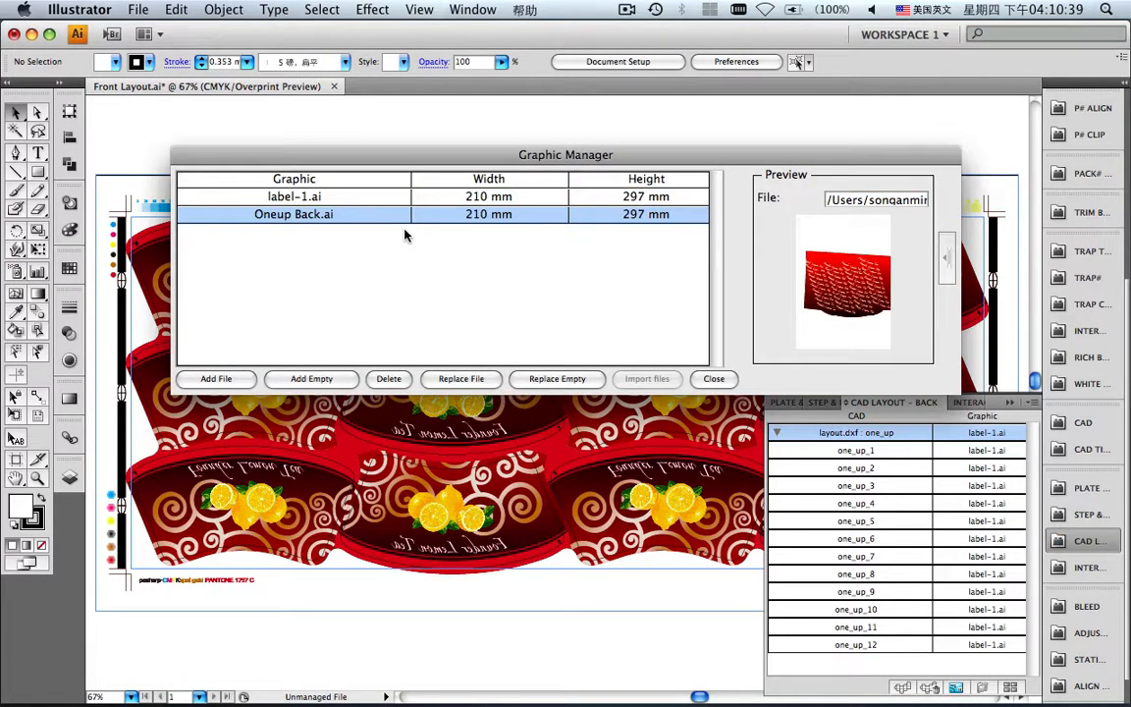
left_click(711, 380)
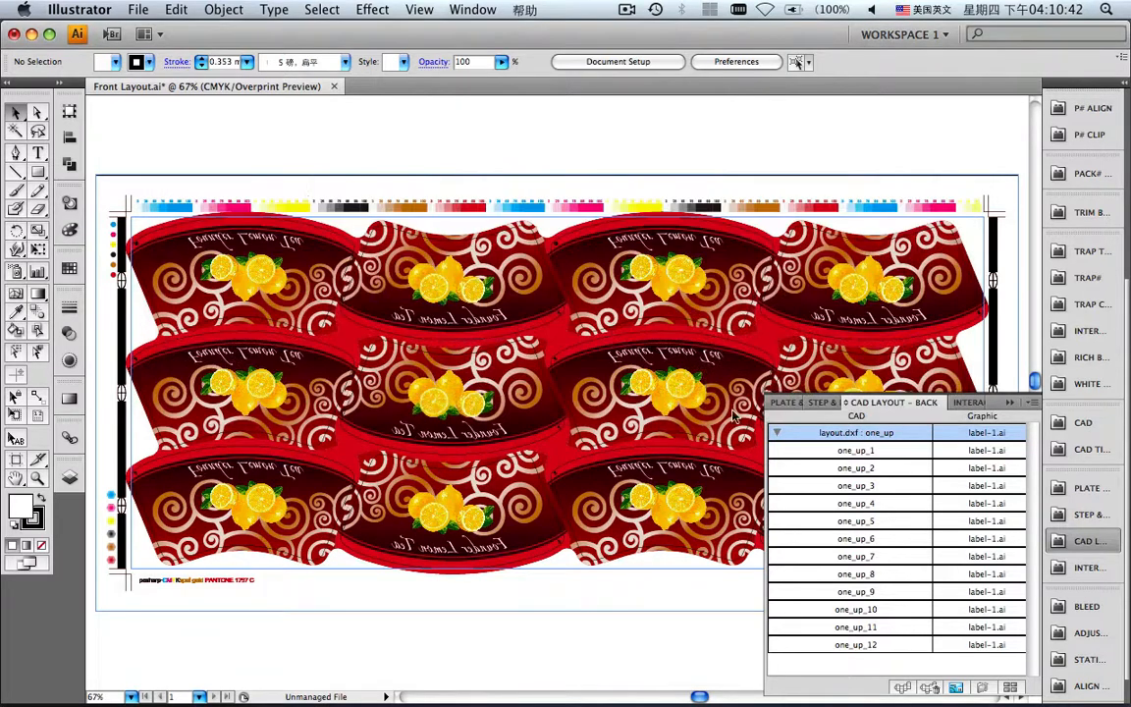
left_click(1018, 434)
left_click(1017, 433)
left_click(1012, 442)
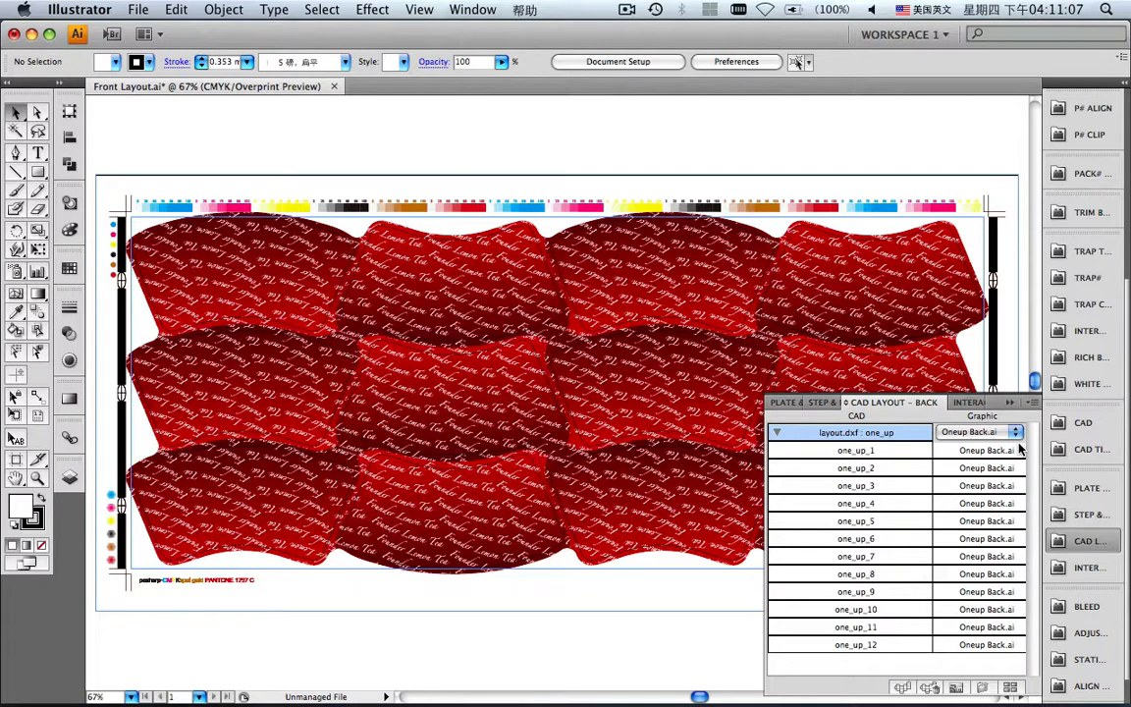
left_click(1010, 403)
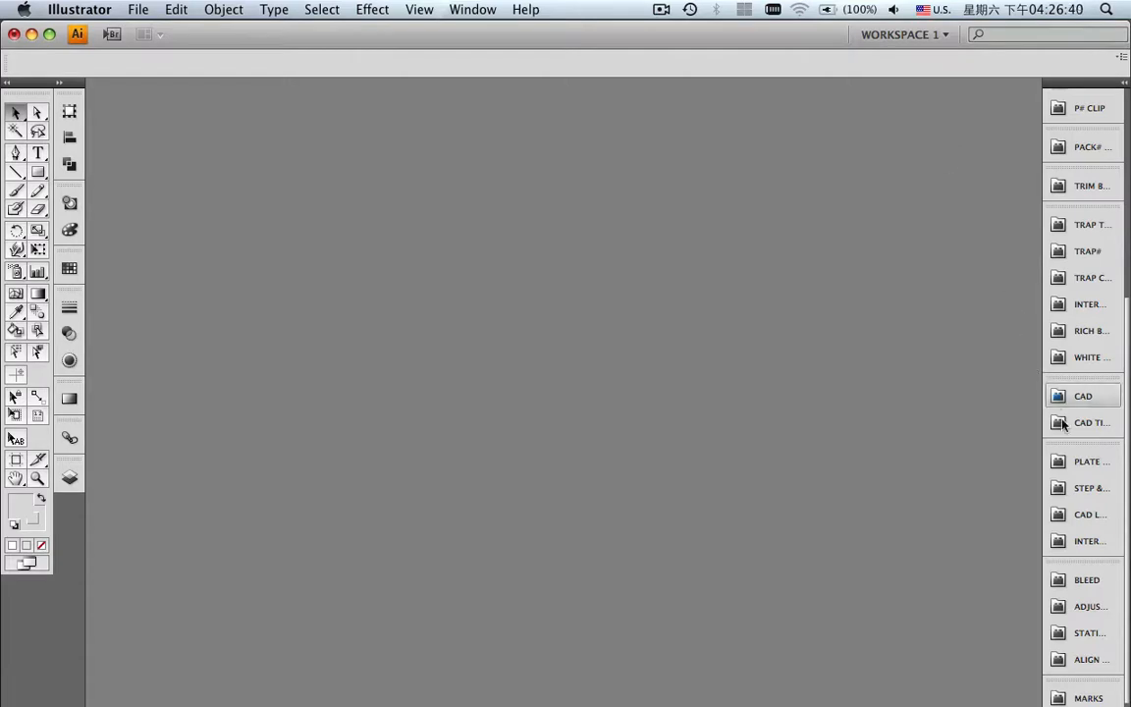
Create a new file with a 480 × 340 mm plate and a centered 439.05 × 294.02 mm sheet, shown in Overprint Preview.
left_click(1082, 461)
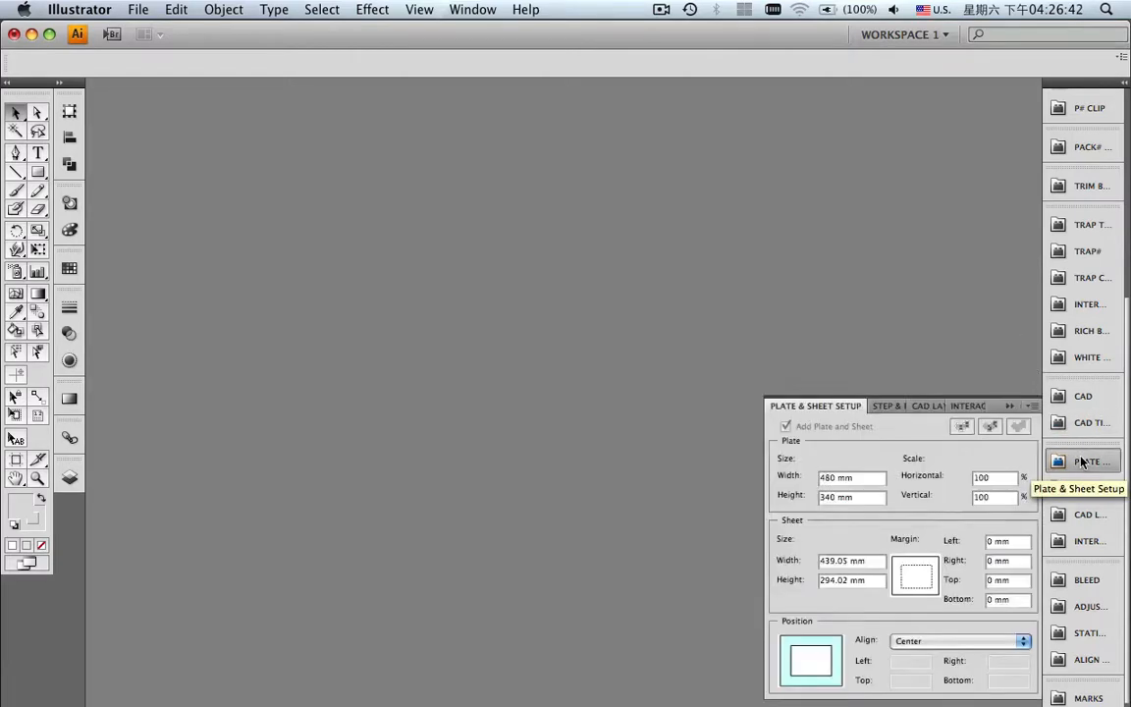
left_click(1030, 406)
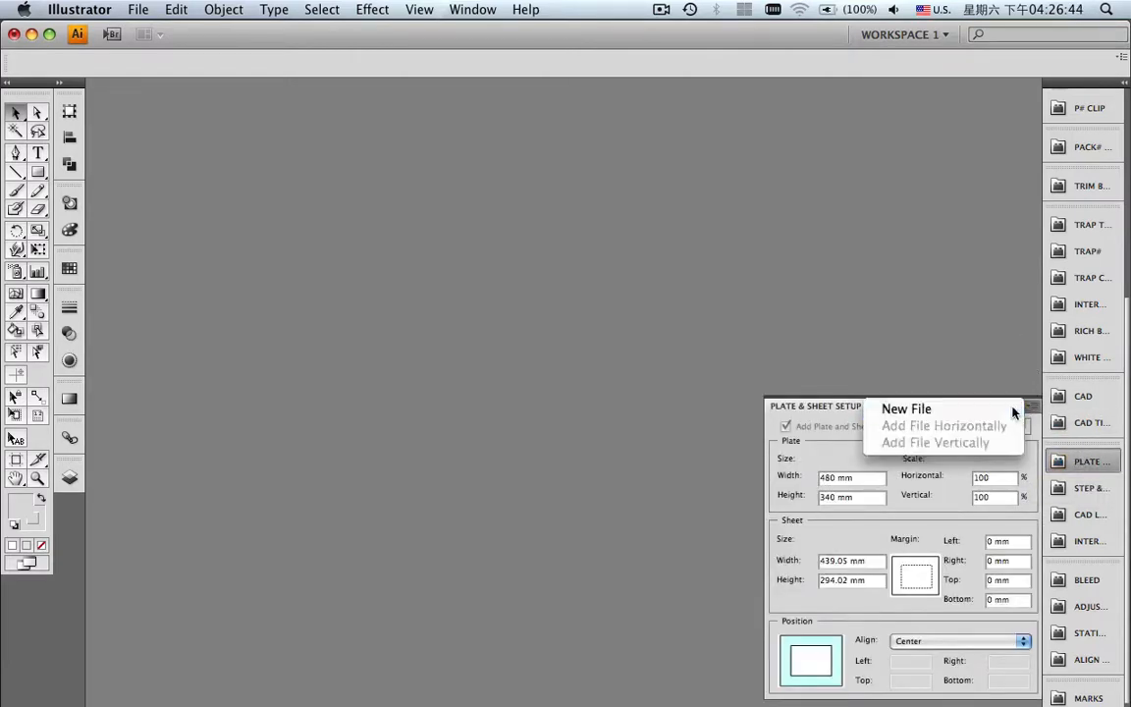
left_click(1013, 408)
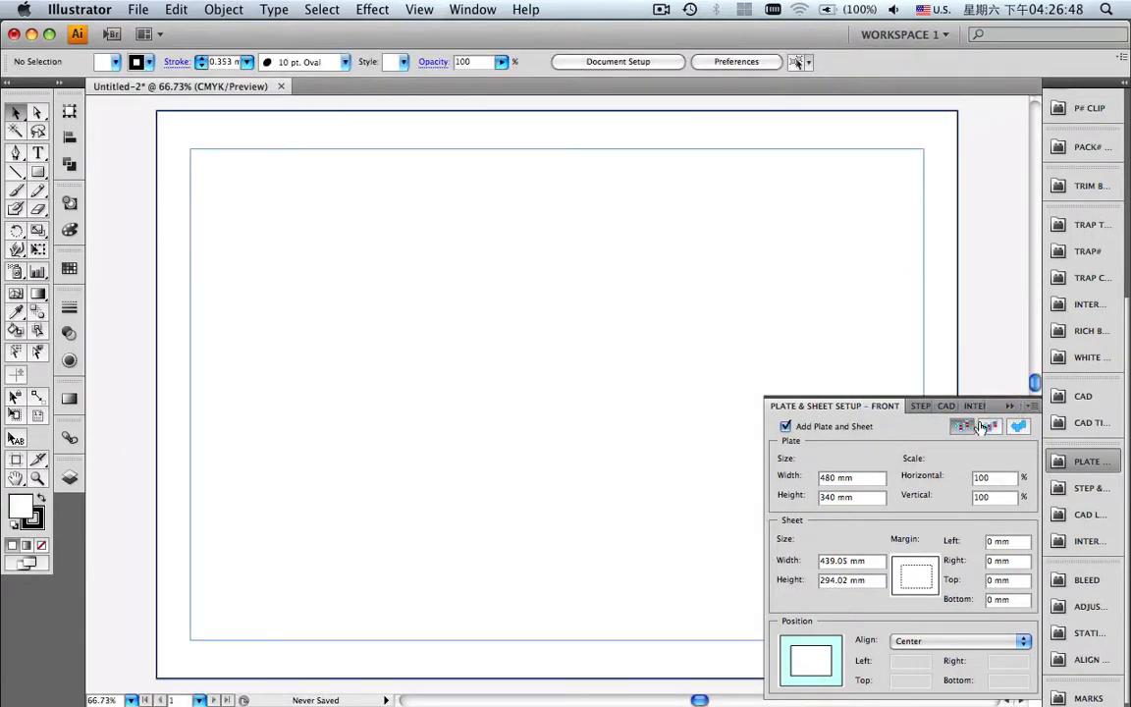
left_click(1008, 406)
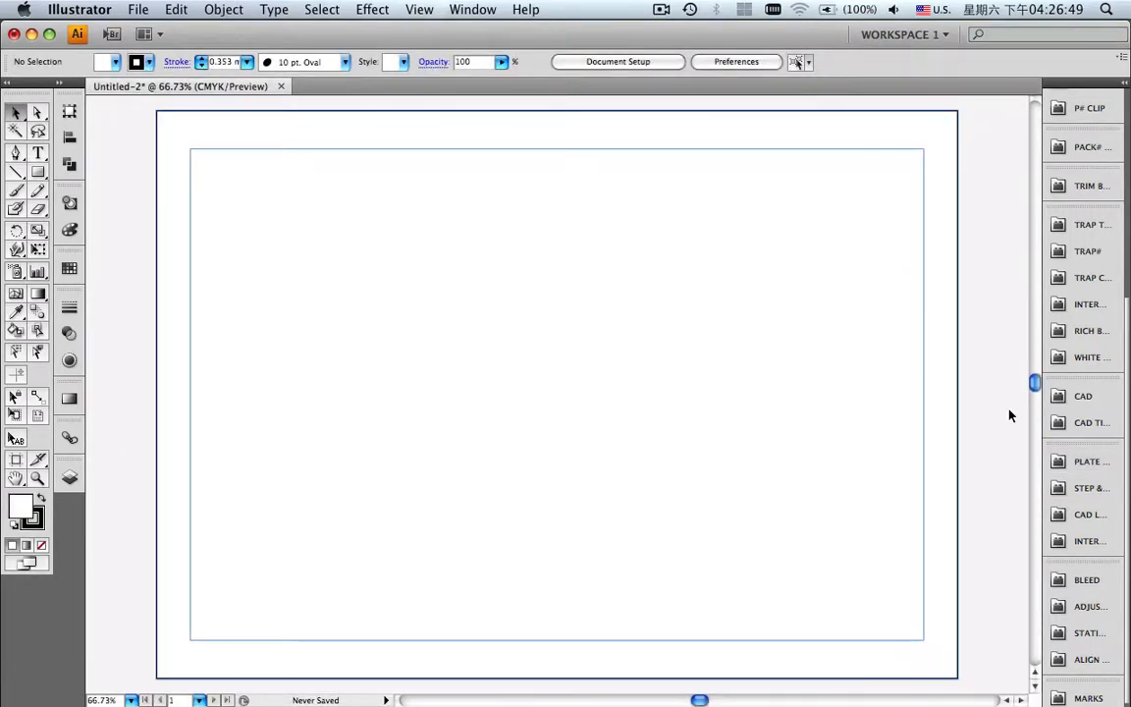
left_click(422, 9)
left_click(439, 74)
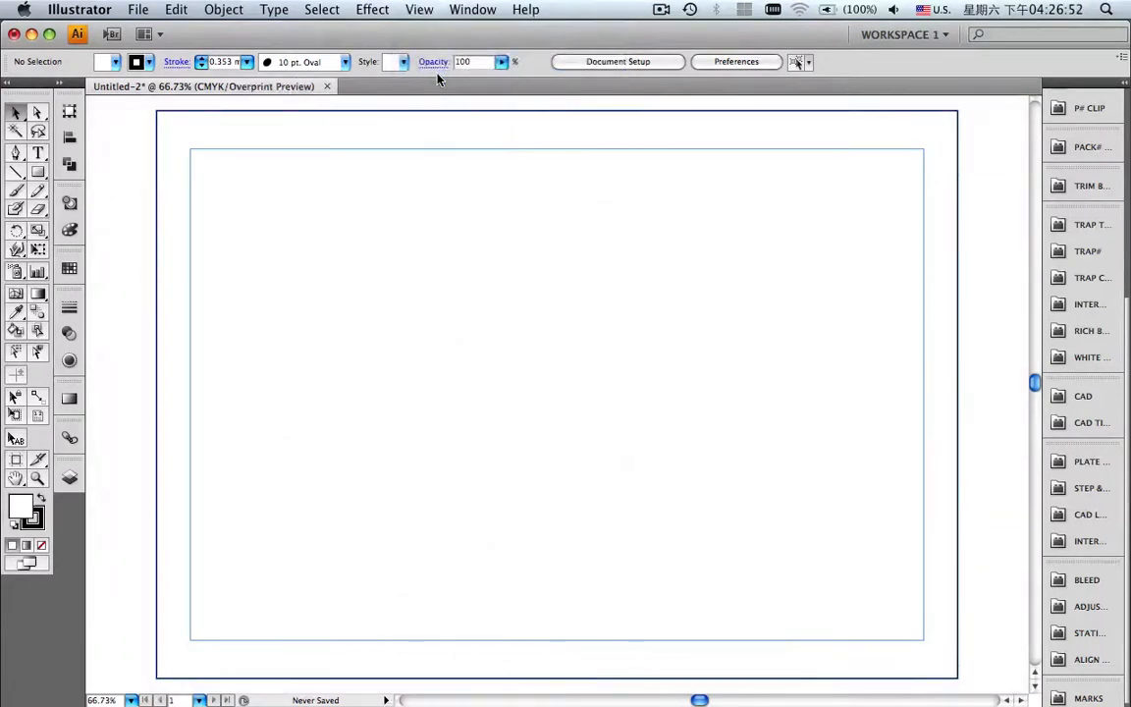
Add the nest file layout-2.cf2 from the CAD layout folder to the front CAD layout.
left_click(1076, 516)
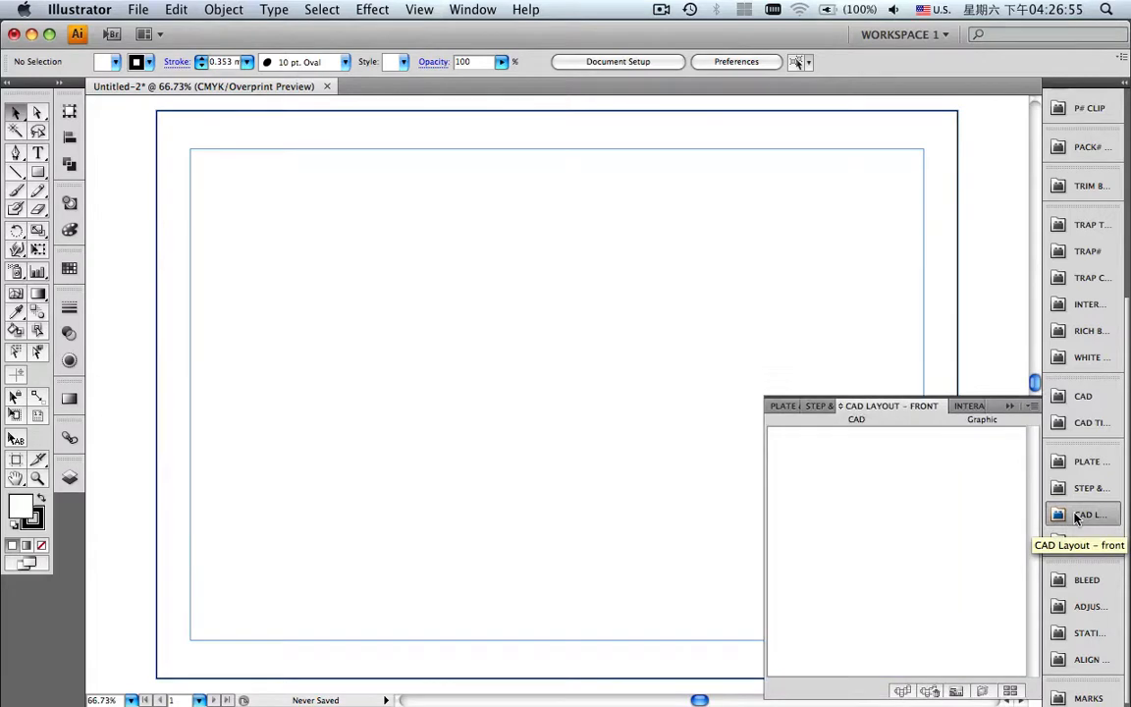
left_click(1031, 406)
left_click(979, 409)
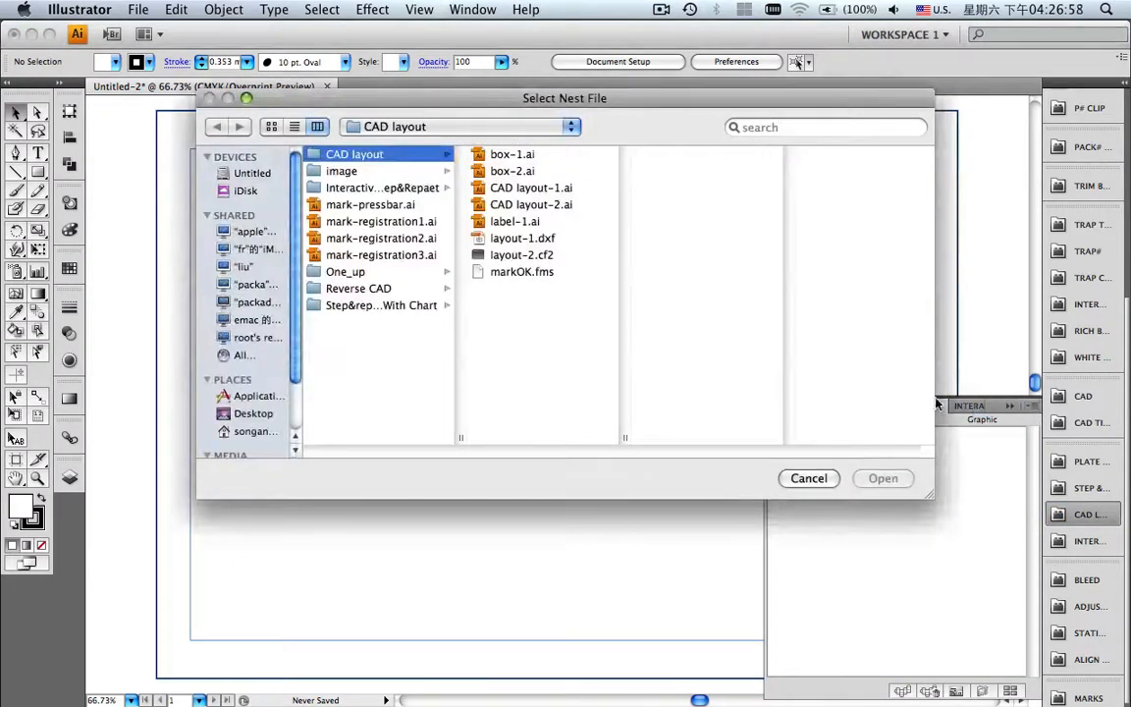
left_click(550, 258)
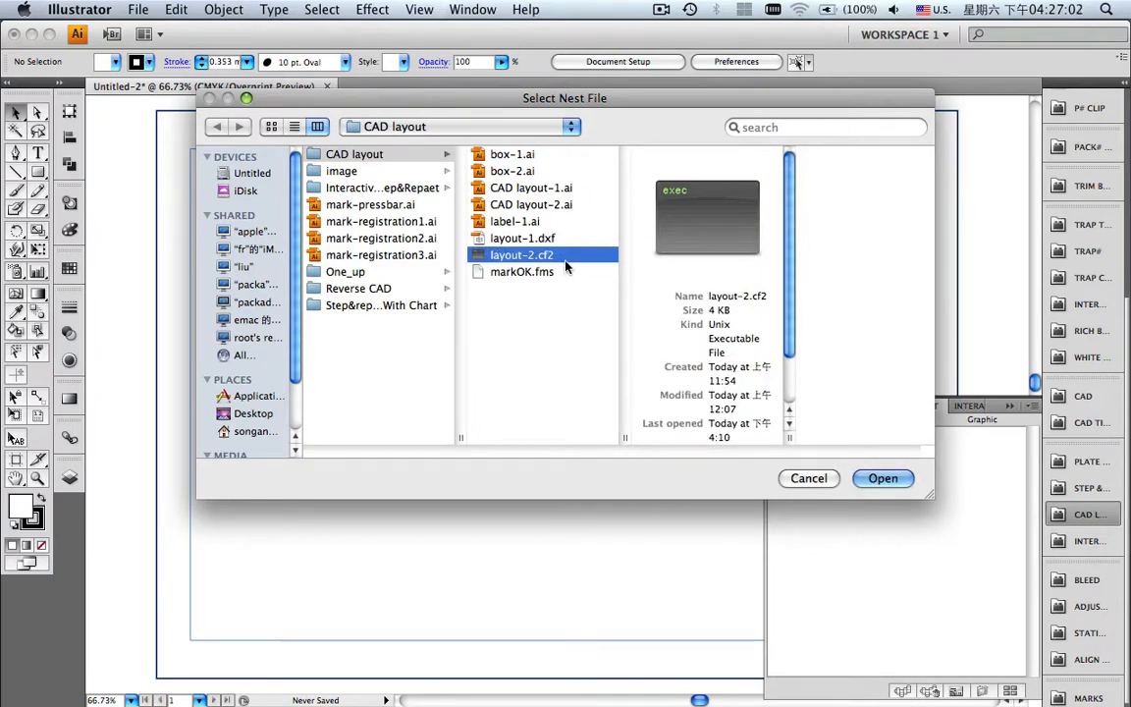
left_click(875, 478)
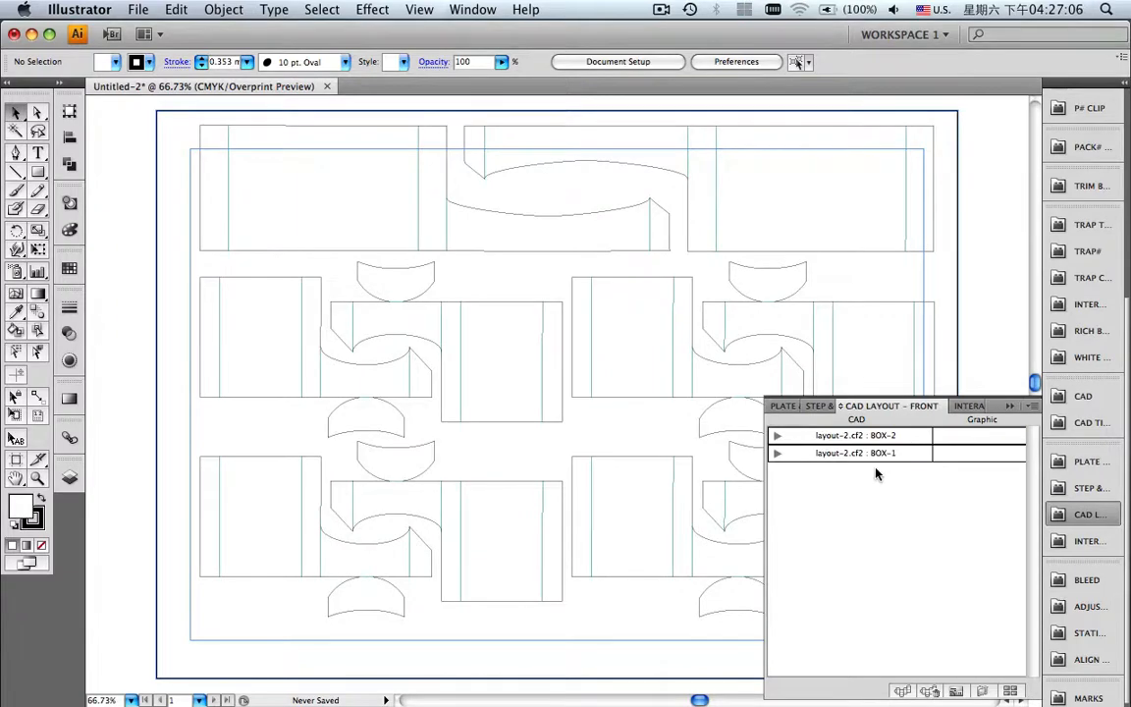
Select all the box dielines of the CAD layout and center them horizontally and vertically within the sheet margin.
left_click(15, 396)
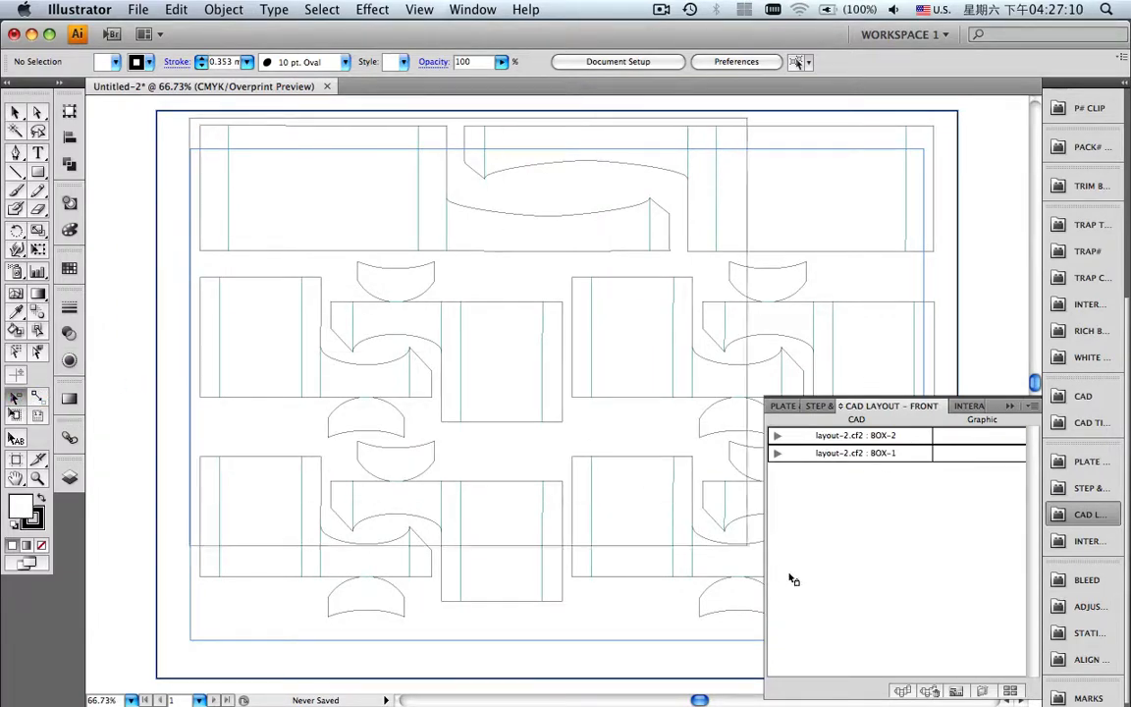
scroll(828, 597, "down", 5)
key("super+a")
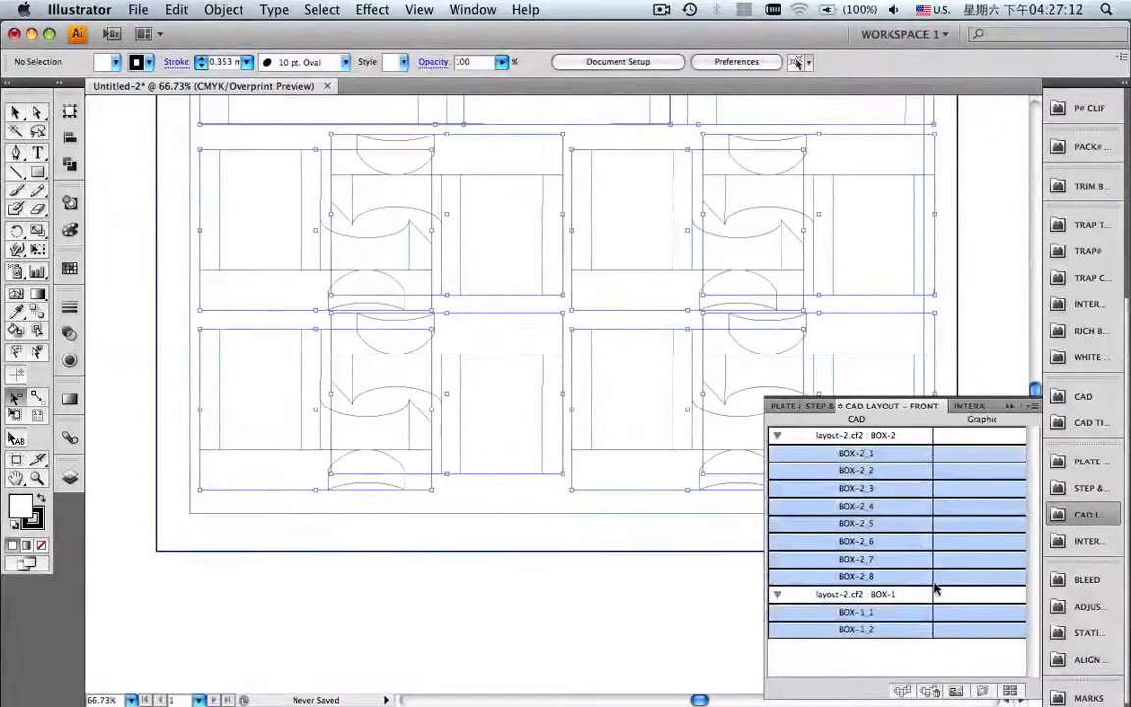
left_click(1012, 404)
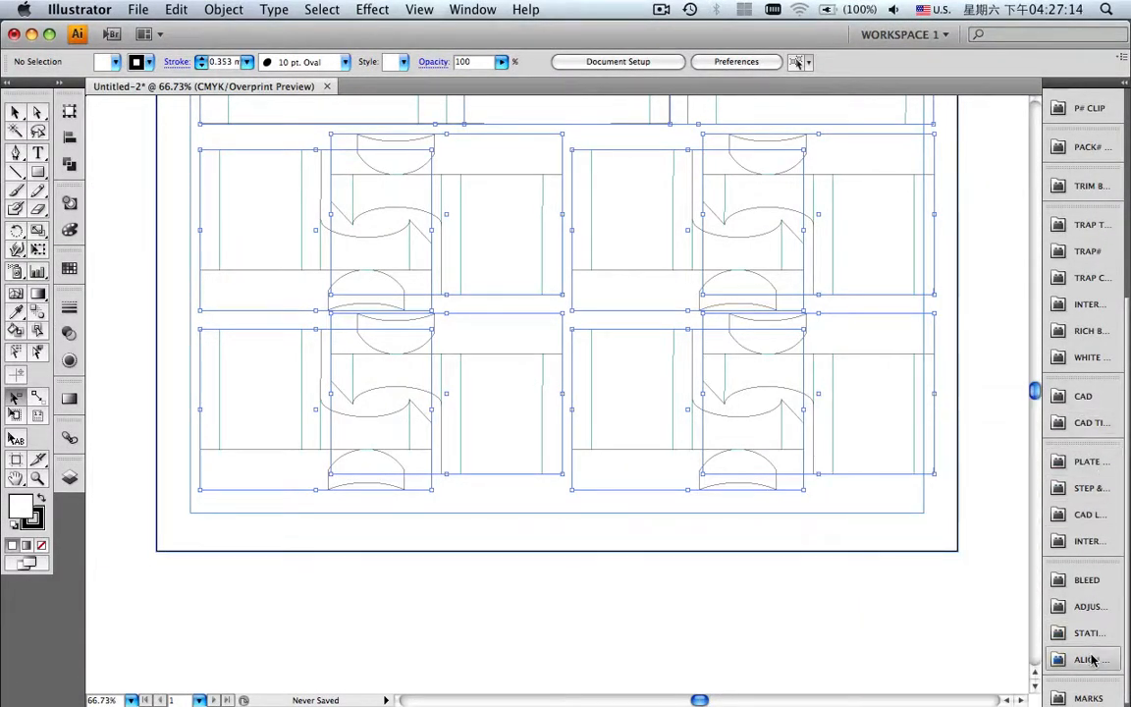
left_click(1085, 659)
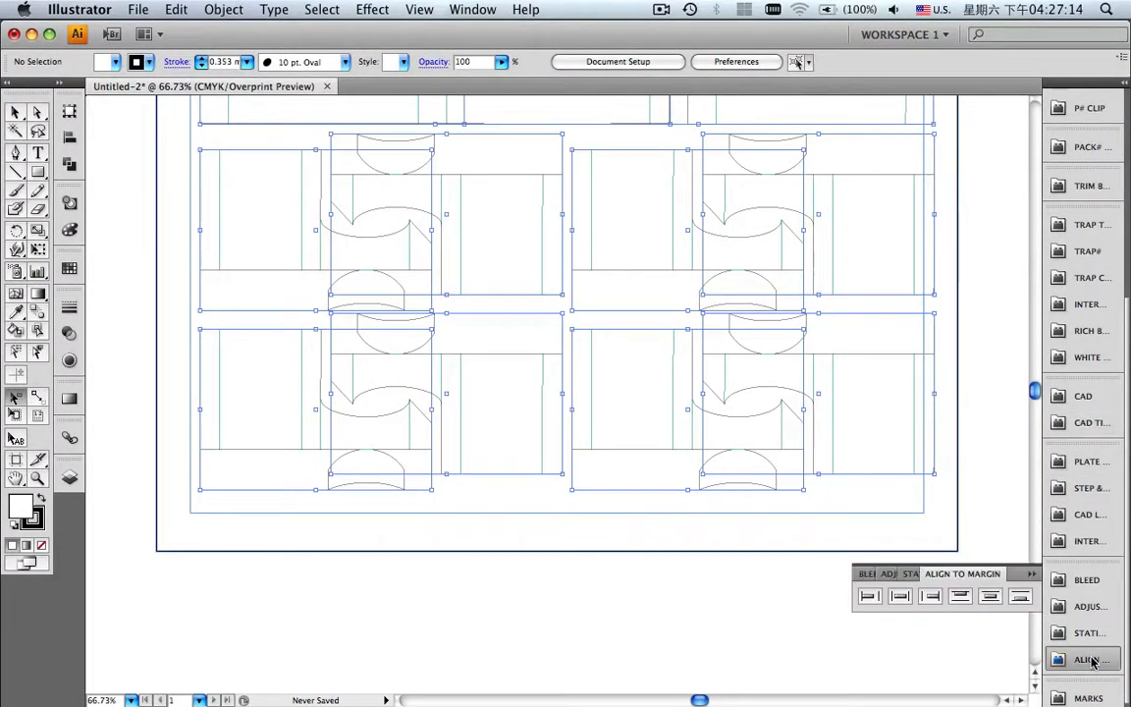
left_click(903, 597)
left_click(989, 596)
key("super+0")
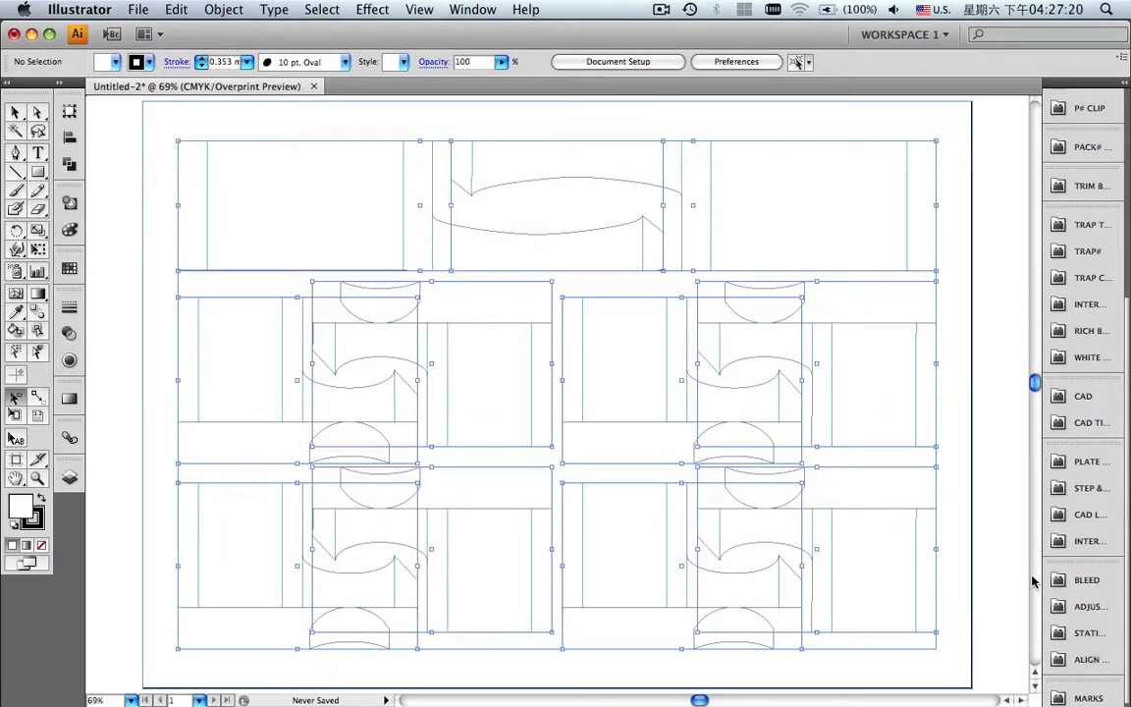
Examine the individual BOX-2 and BOX-1 stations in the CAD layout list to see where each lies on the sheet.
left_click(1071, 523)
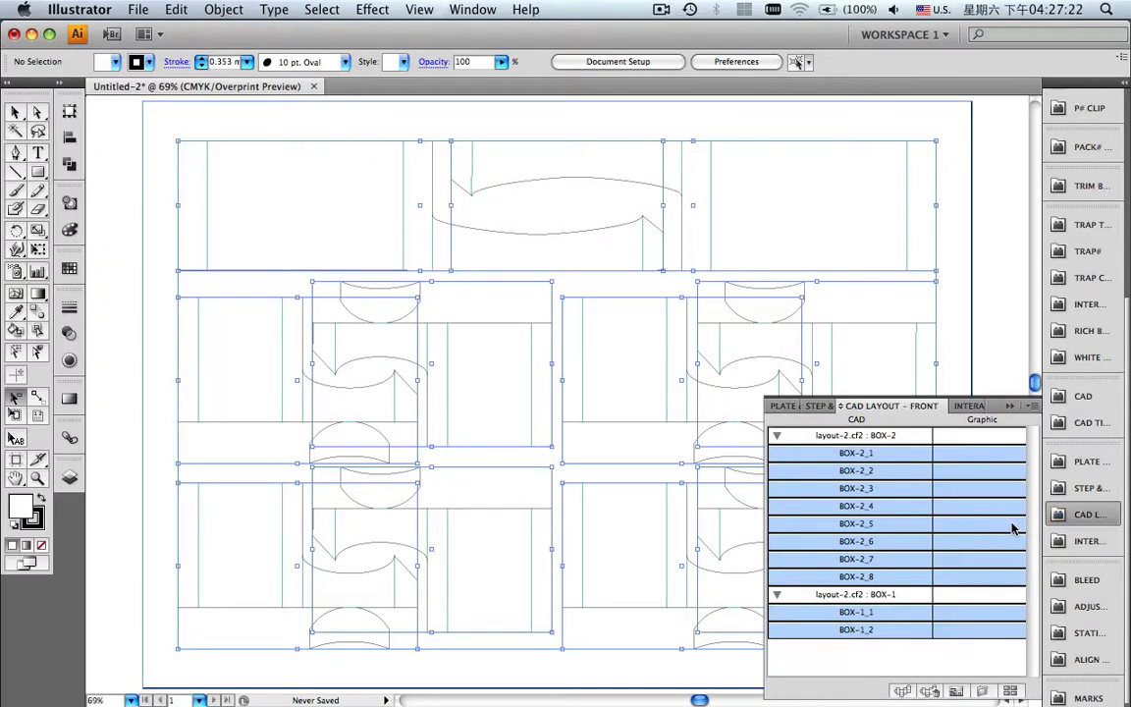
left_click(977, 449)
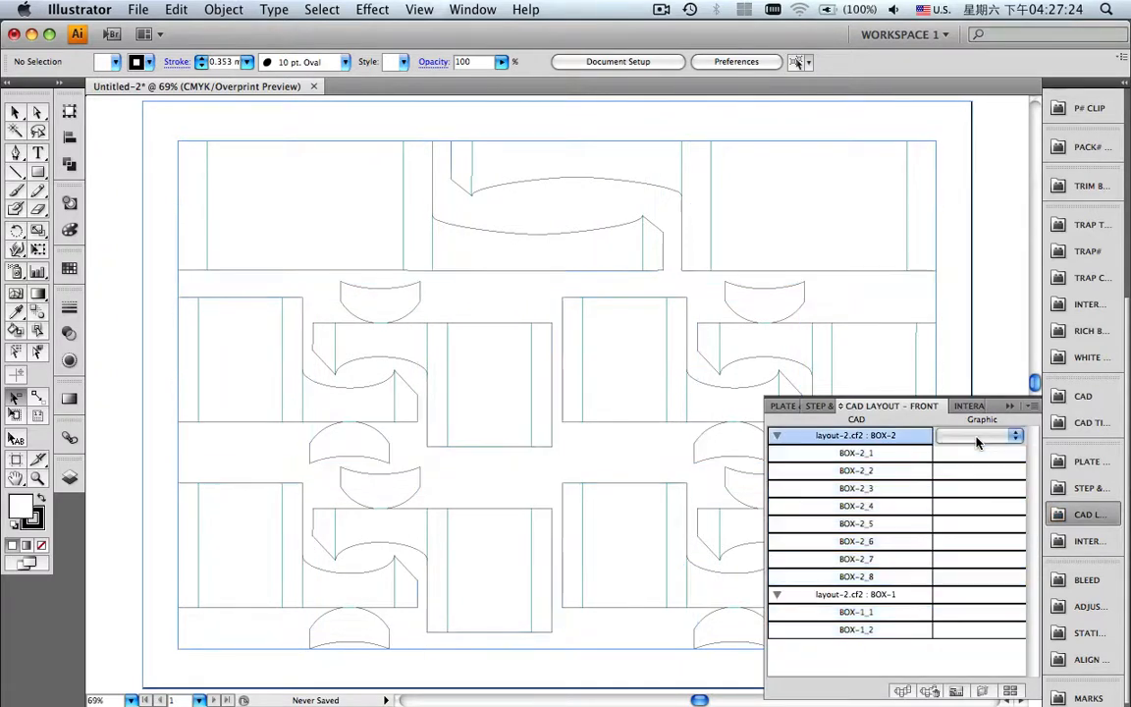
left_click(977, 455)
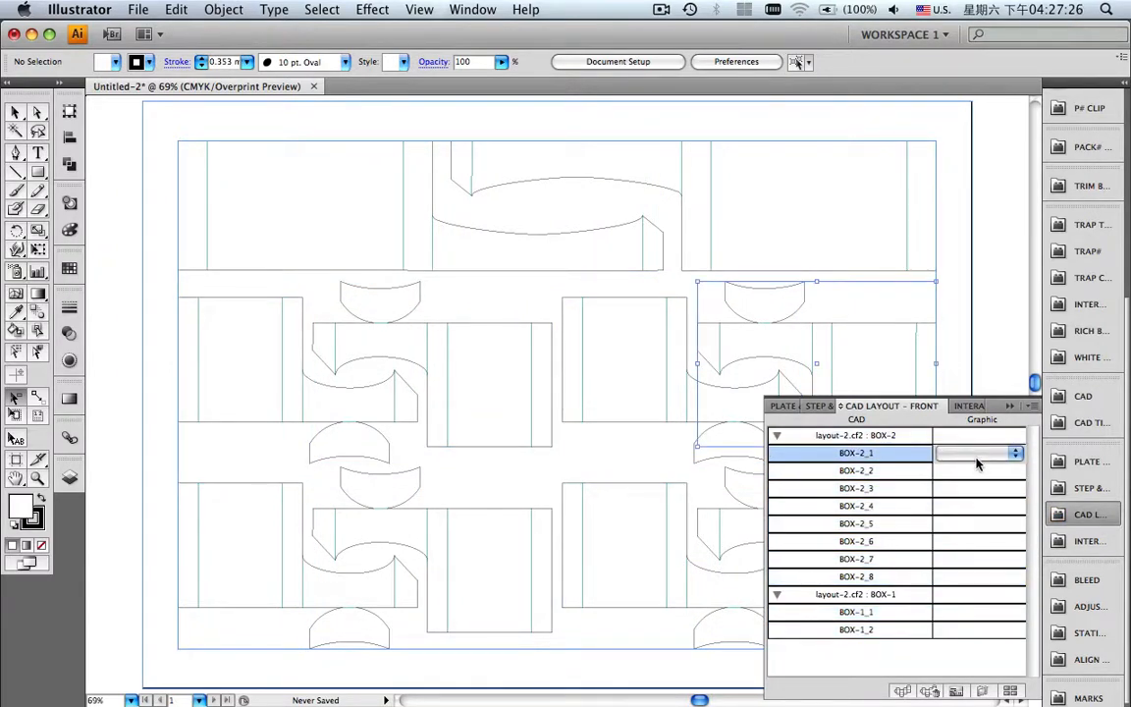
left_click(972, 471)
left_click(973, 489)
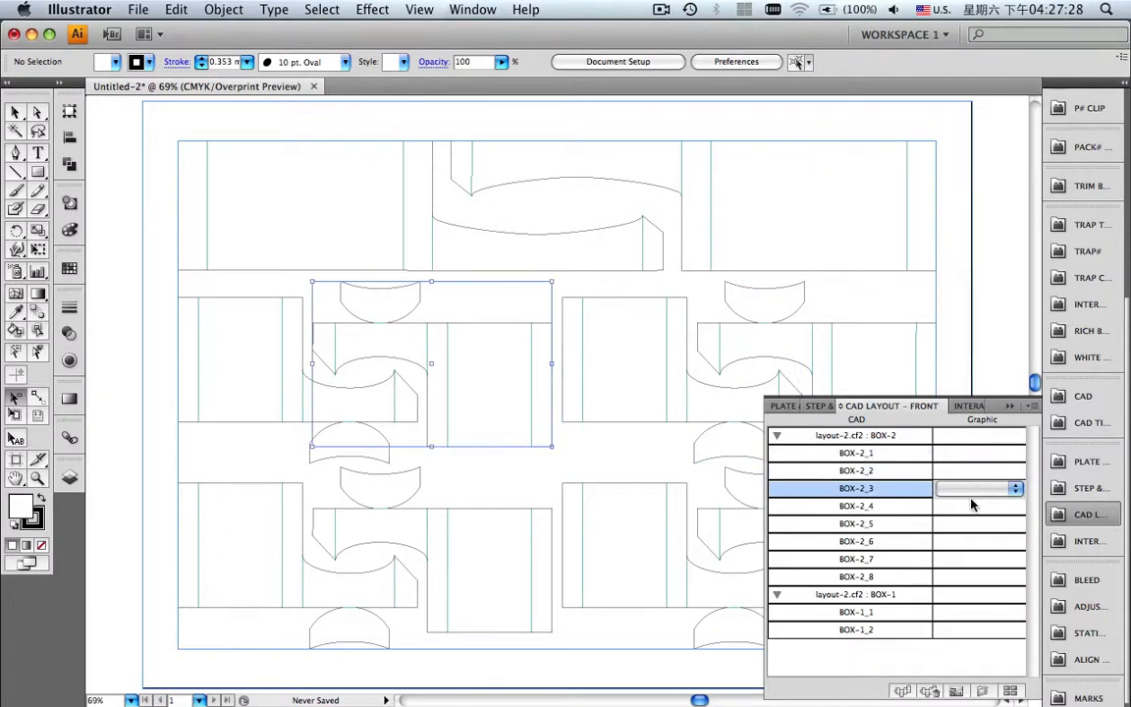
left_click(970, 506)
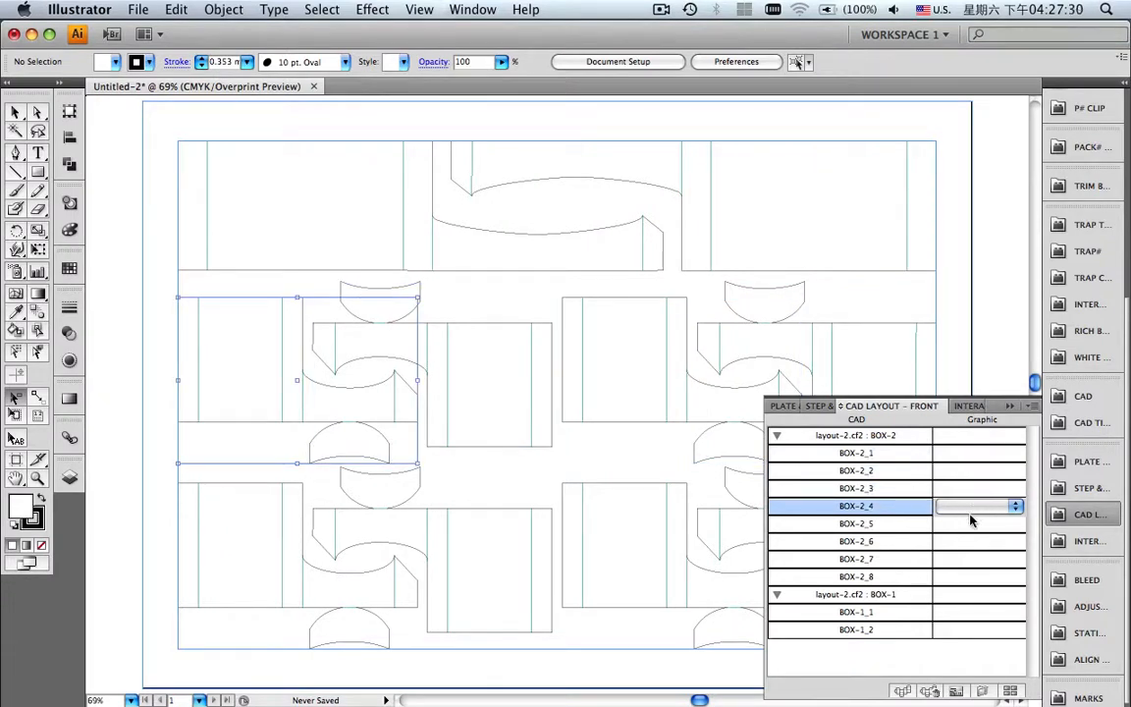
left_click(970, 612)
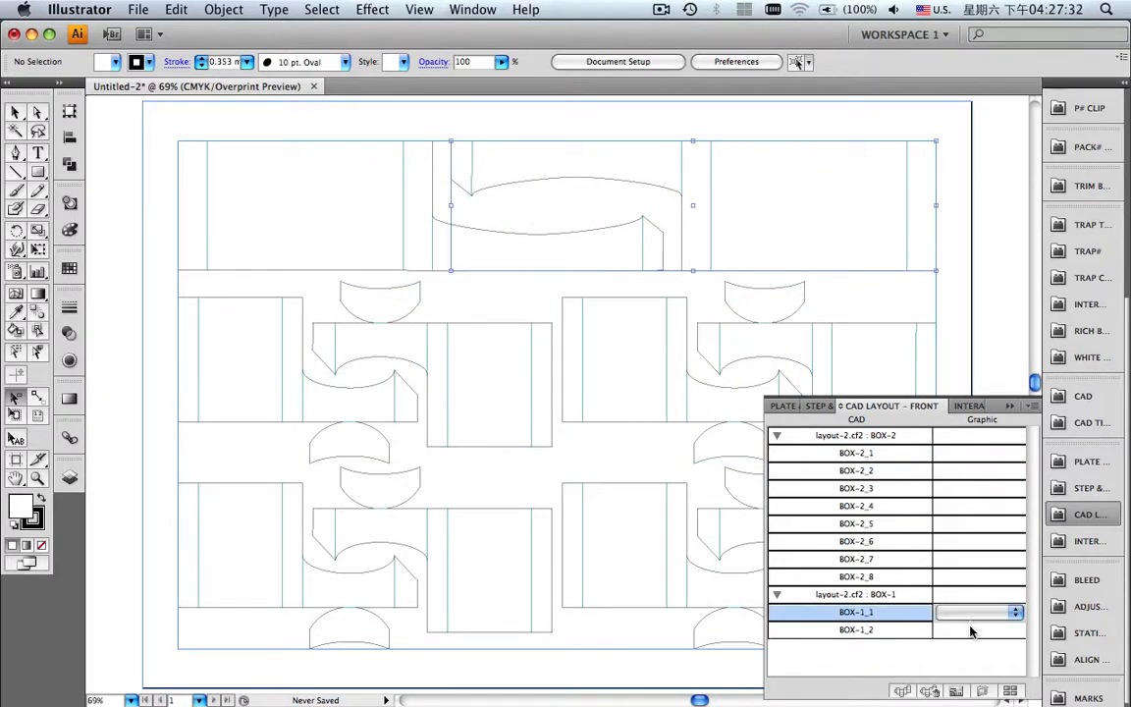
left_click(970, 629)
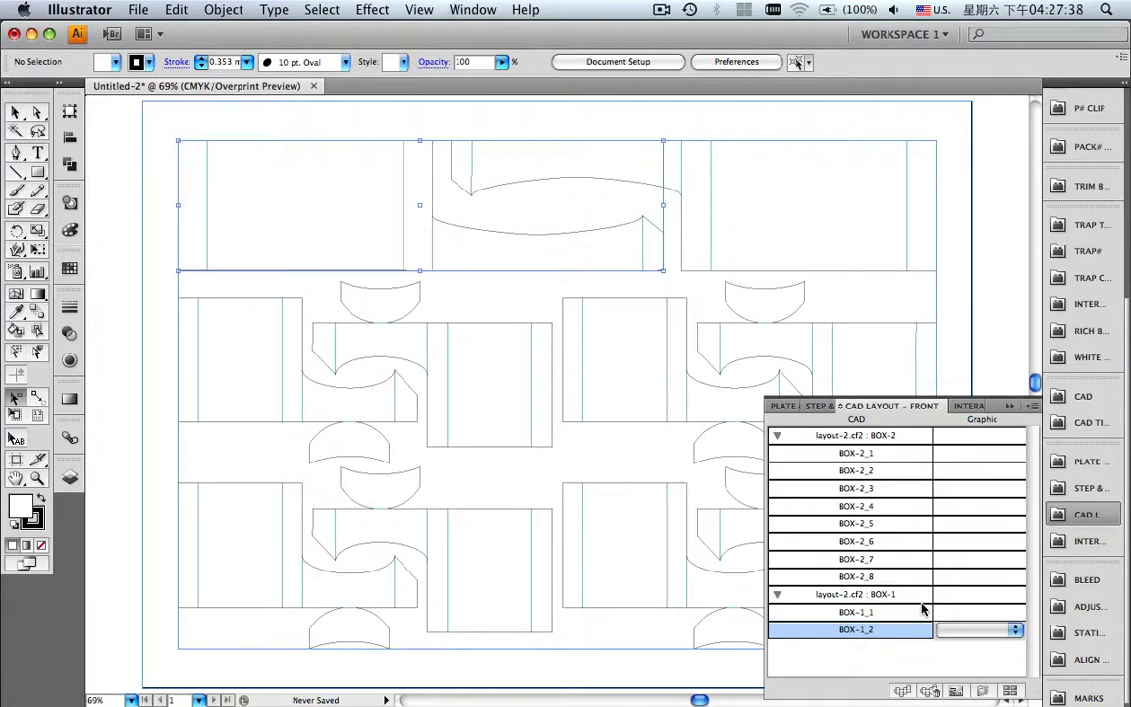
Add box-1.ai and box-2.ai from the CAD layout folder to the Graphic Manager.
left_click(1030, 409)
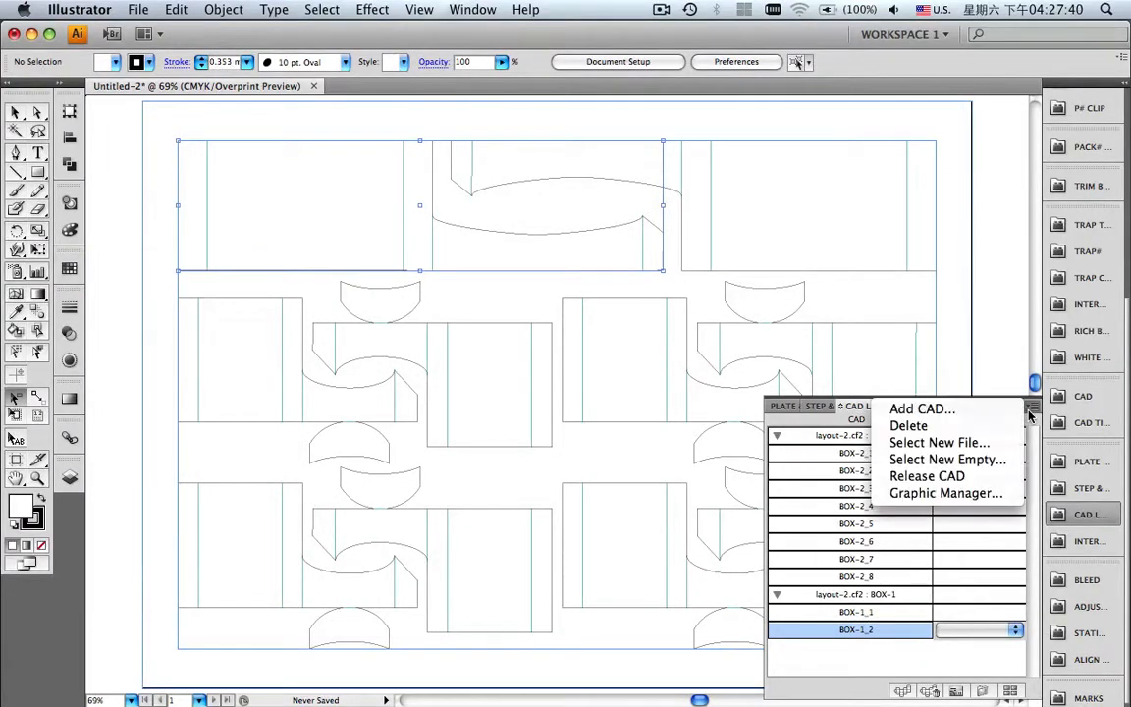
left_click(992, 493)
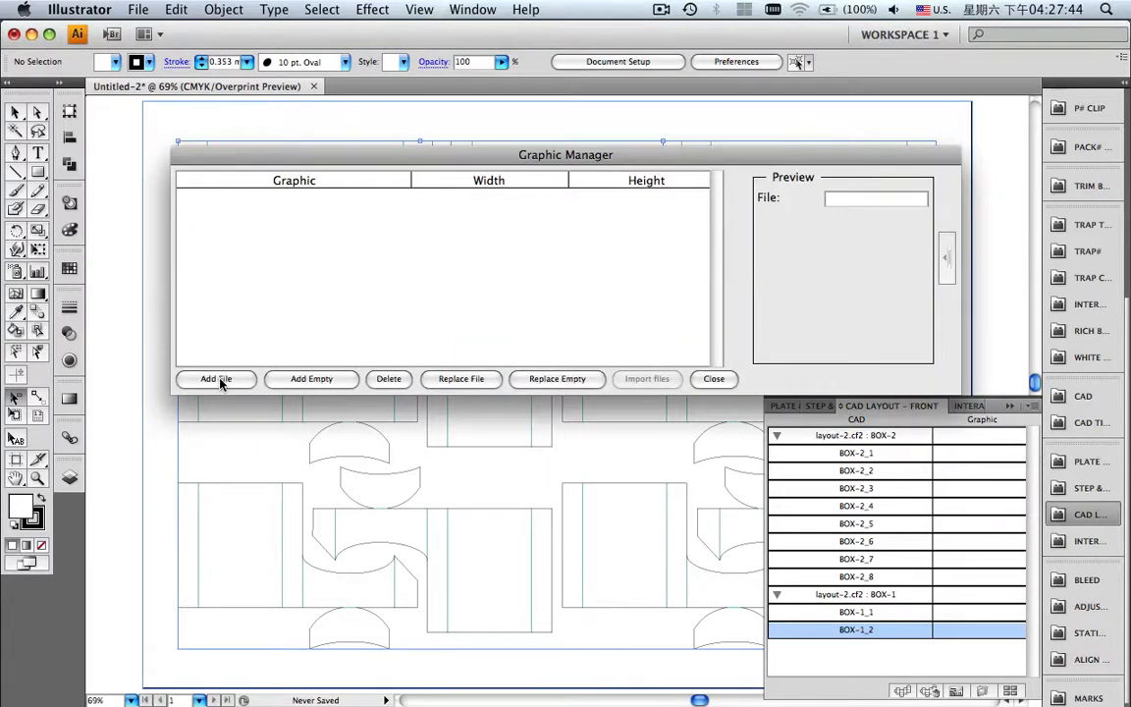
left_click(224, 380)
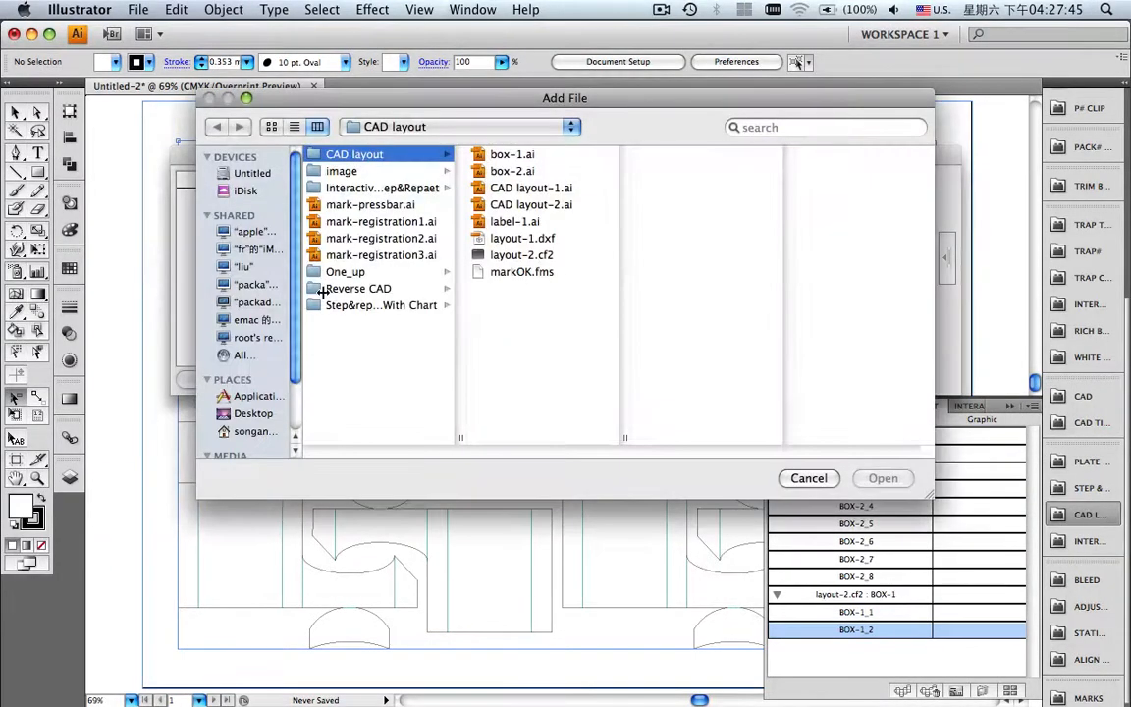
left_click(491, 154)
left_click(881, 482)
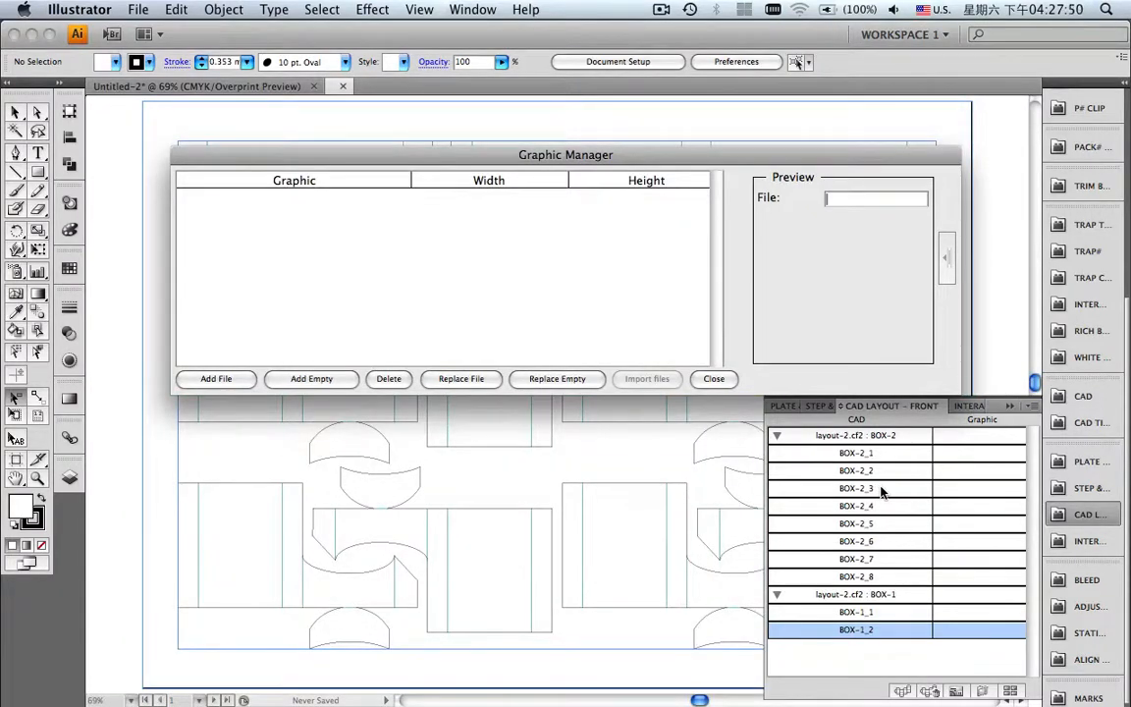
left_click(246, 383)
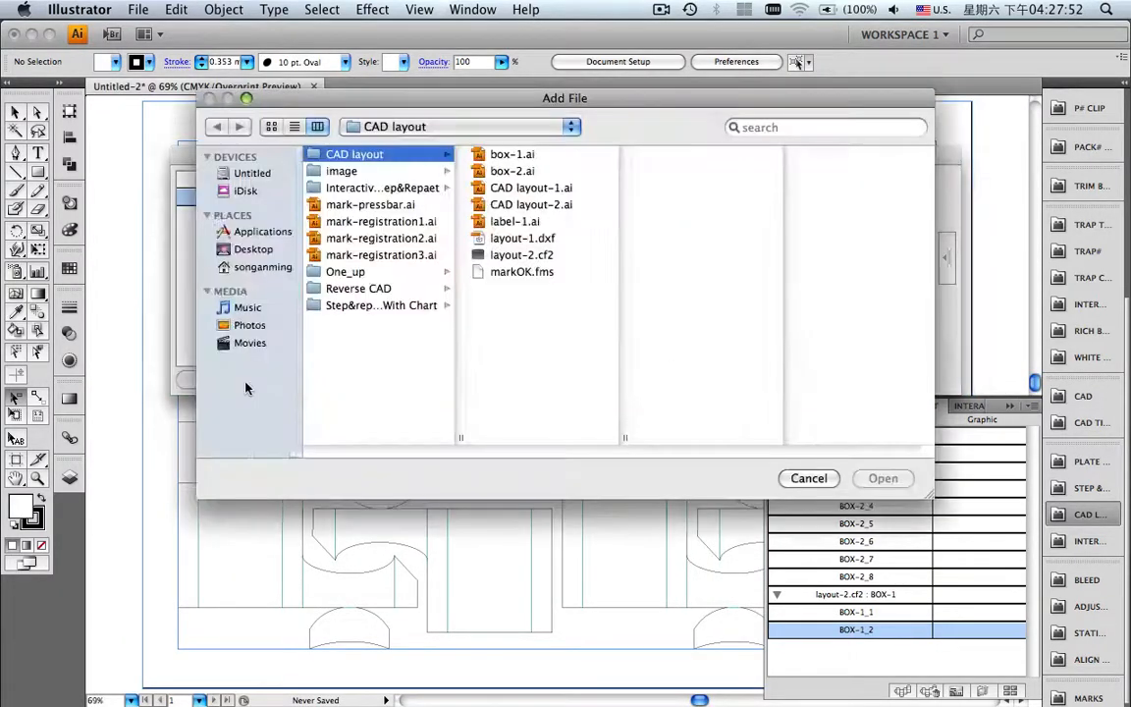
left_click(501, 174)
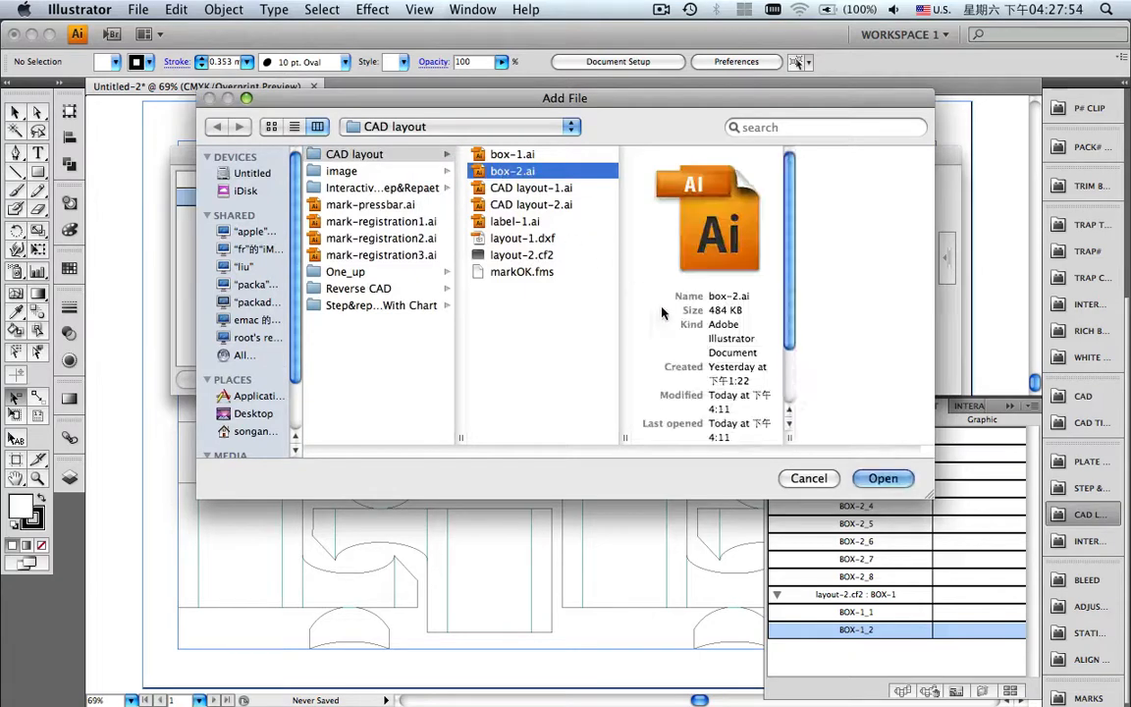
left_click(879, 478)
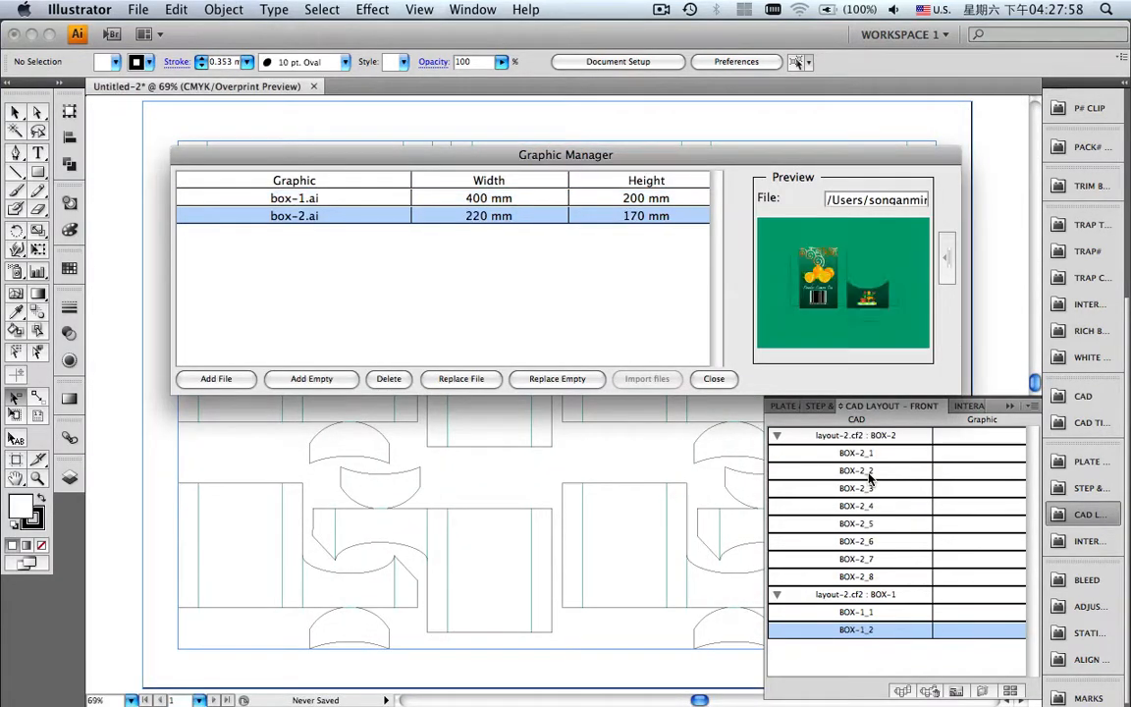
left_click(714, 379)
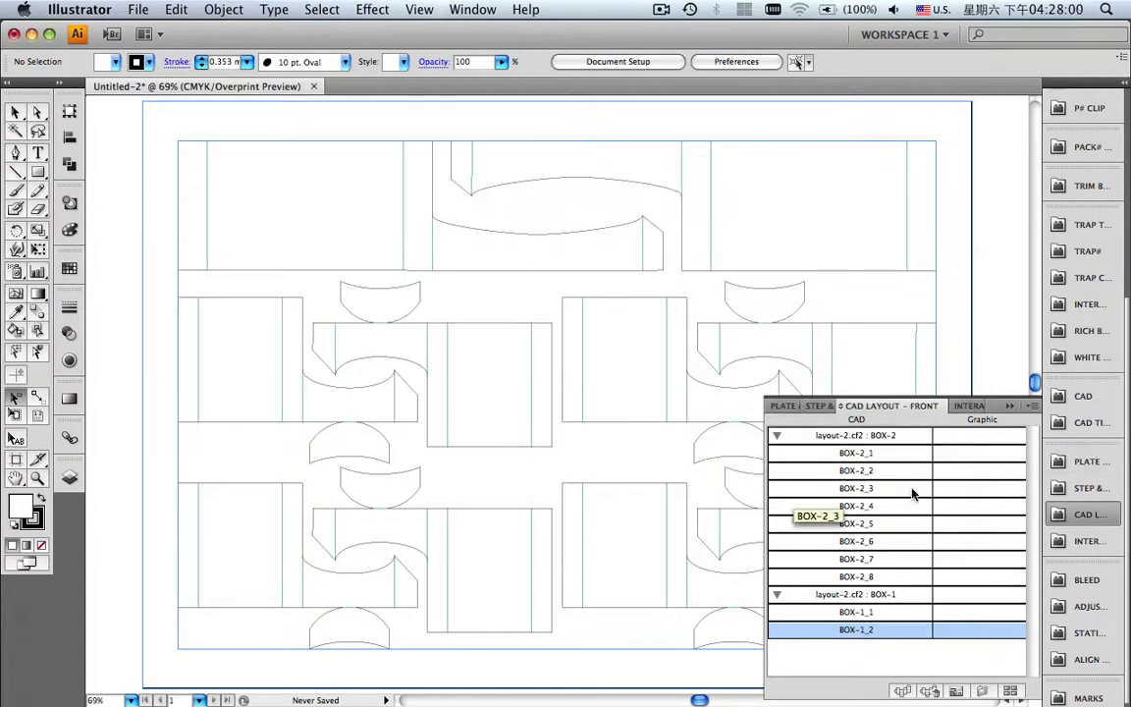
Assign the graphic box-2.ai to all BOX-2 stations and box-1.ai to all BOX-1 stations of layout-2.cf2.
left_click(985, 437)
left_click(987, 442)
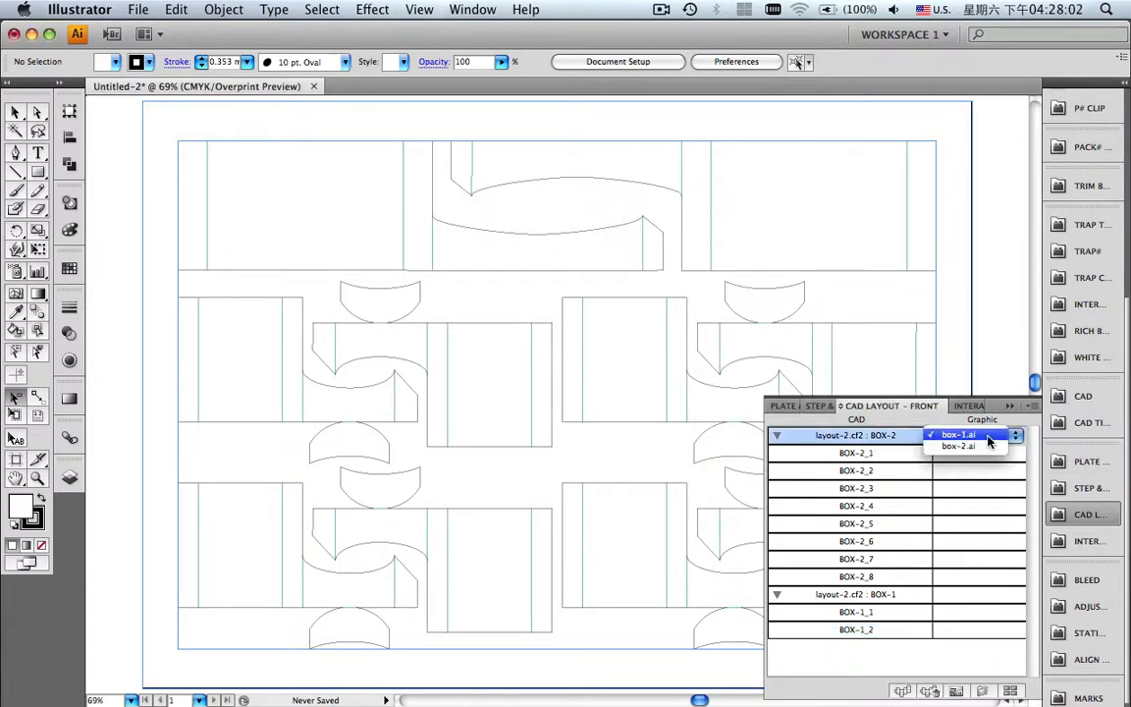
left_click(988, 446)
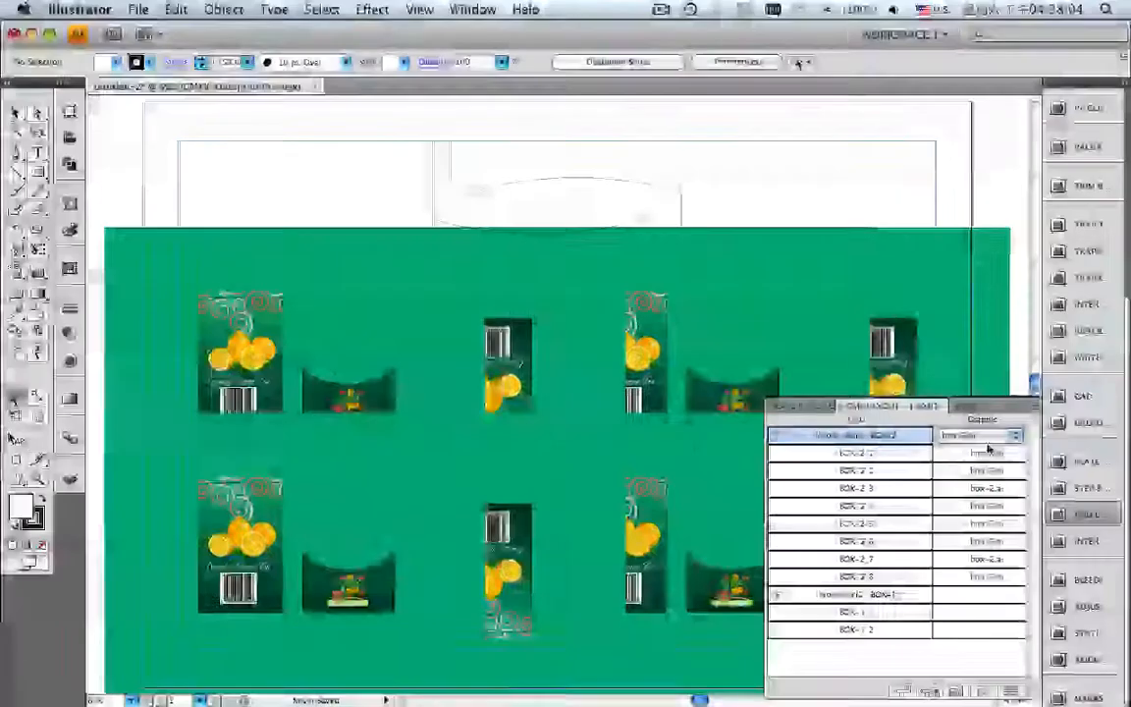
left_click(988, 591)
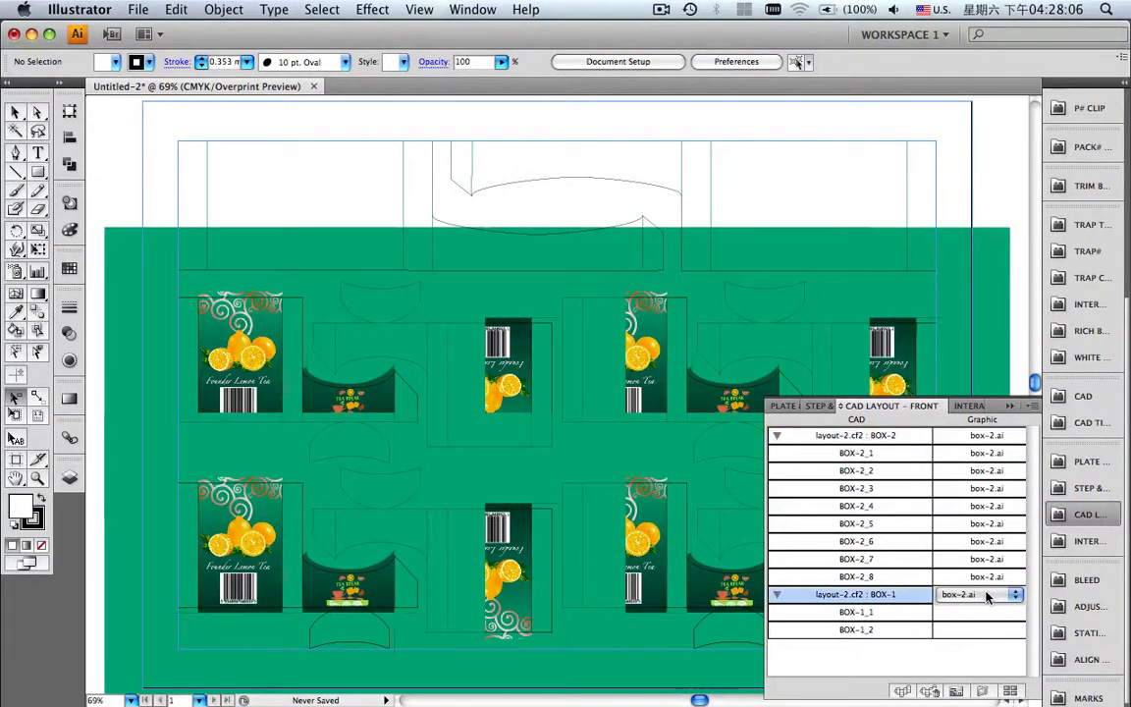
left_click(990, 591)
left_click(988, 583)
left_click(1013, 406)
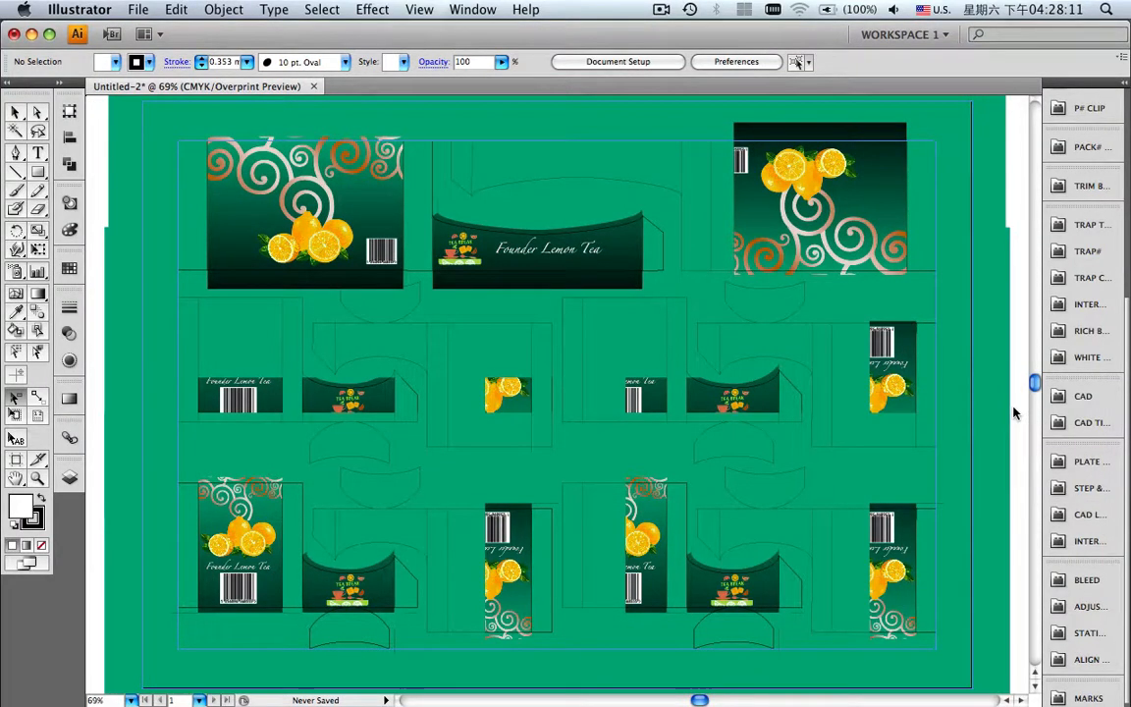
Apply a 3 mm bleed with Adjust Overlap to the nested box graphics.
left_click(1086, 579)
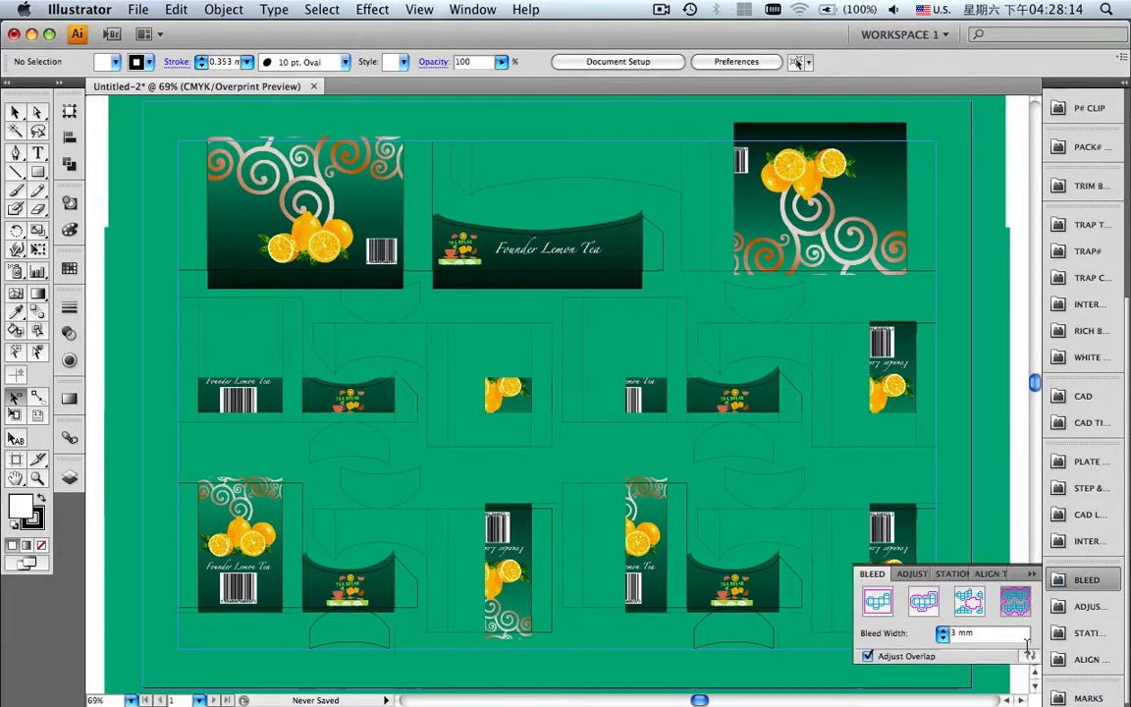
left_click(1028, 658)
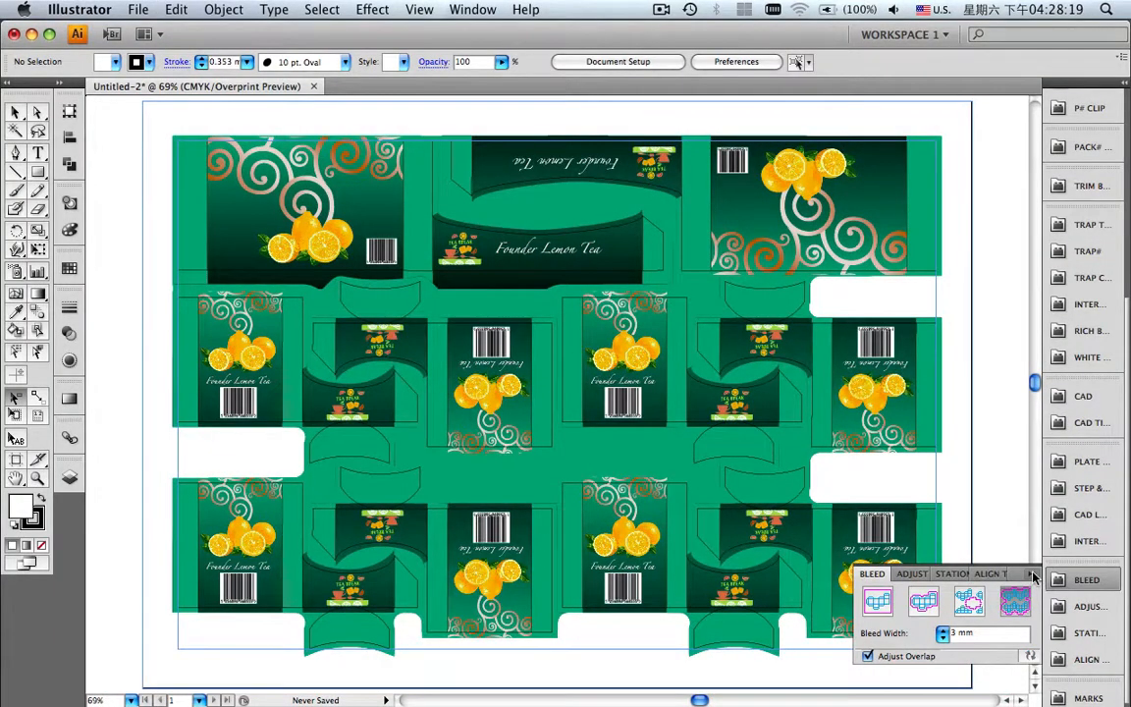
Examine the bleed and overlaps between neighbouring boxes across the whole nested layout.
left_click(1033, 579)
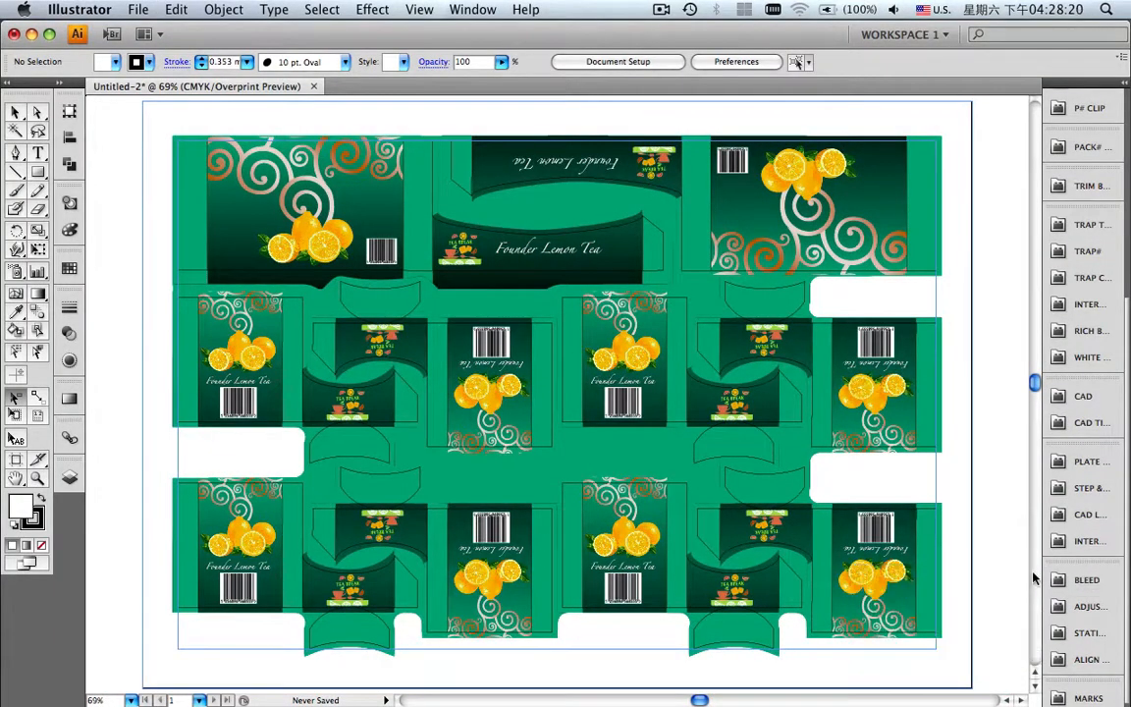
left_click(39, 477)
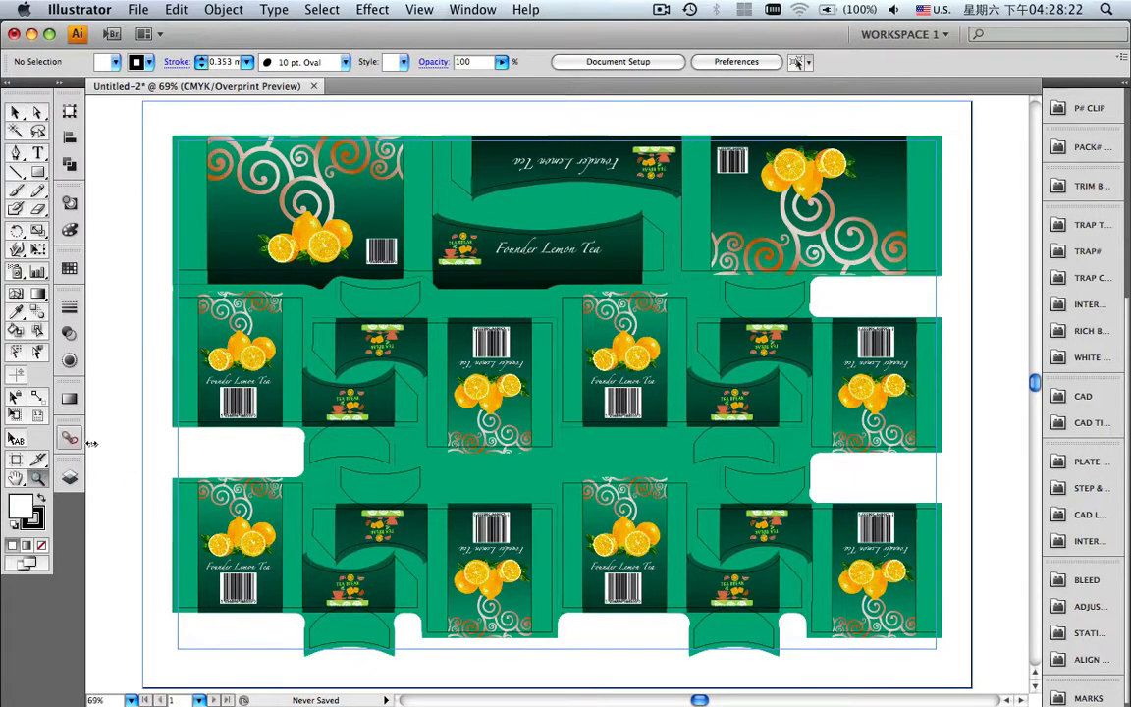
left_click_drag(146, 131, 759, 298)
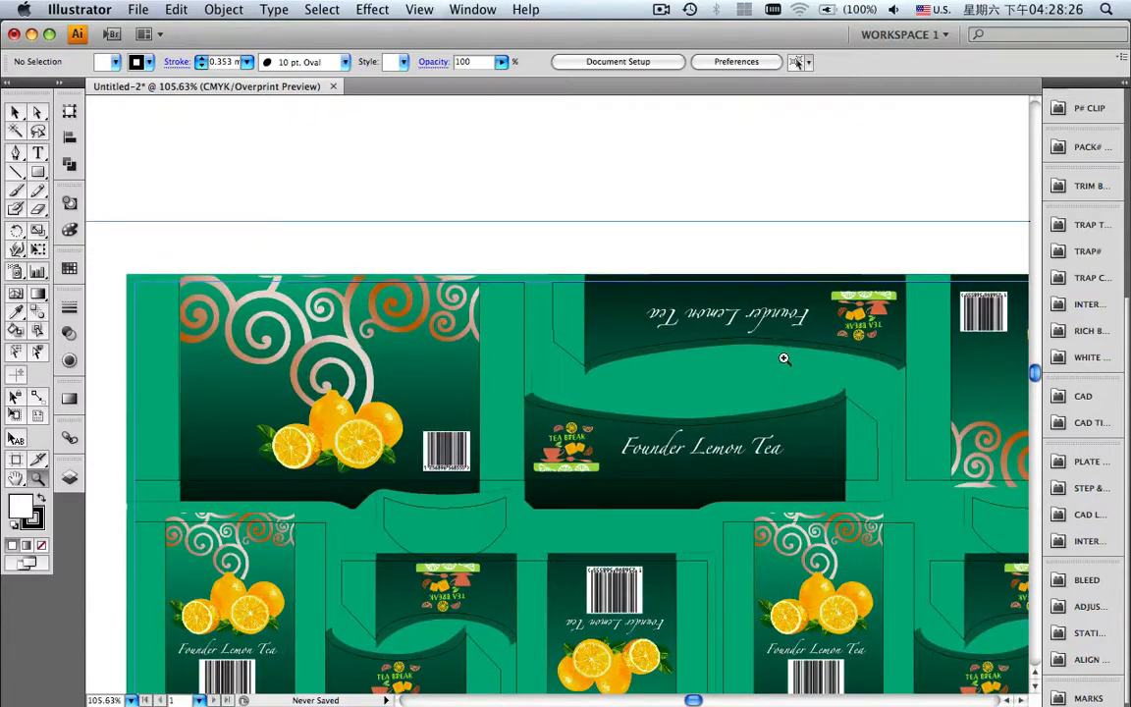
key("space")
left_click_drag(842, 398, 725, 400)
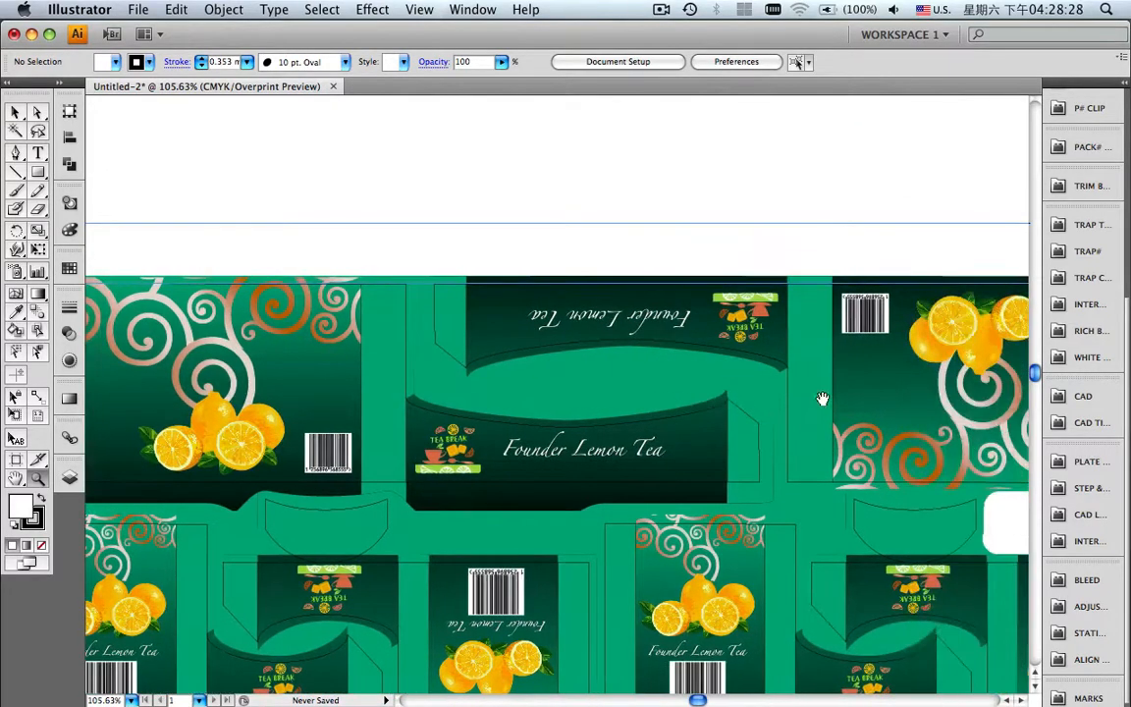
left_click_drag(823, 400, 591, 400)
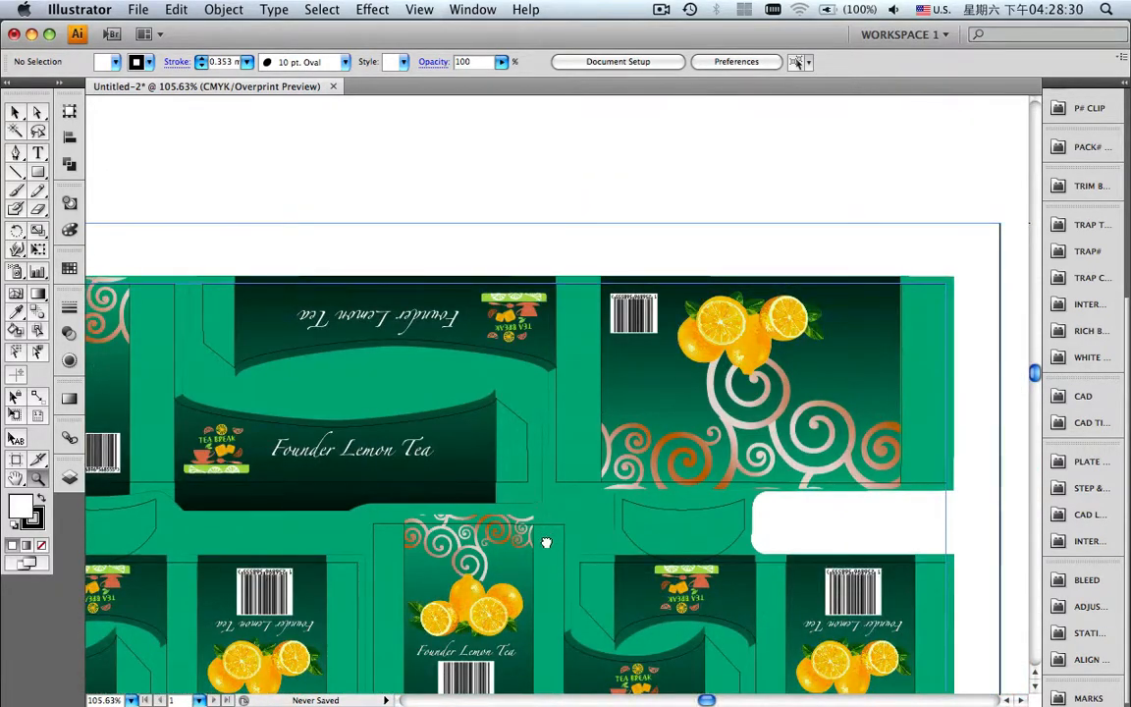
left_click_drag(547, 545, 512, 316)
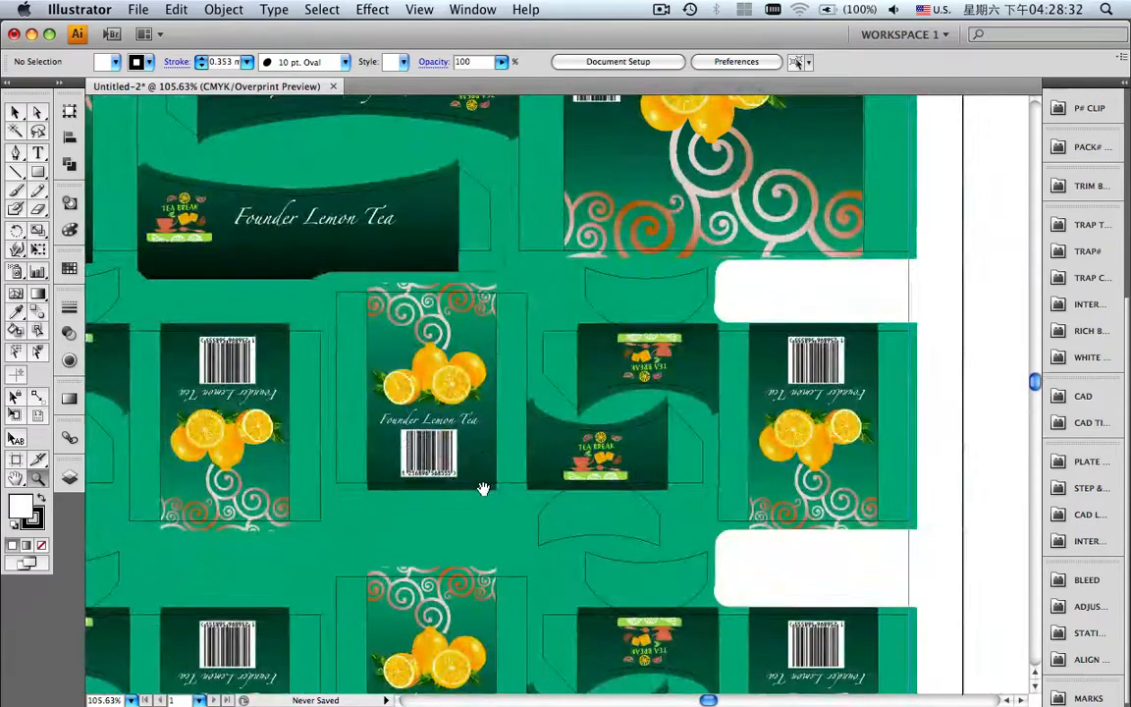
left_click_drag(479, 516, 482, 314)
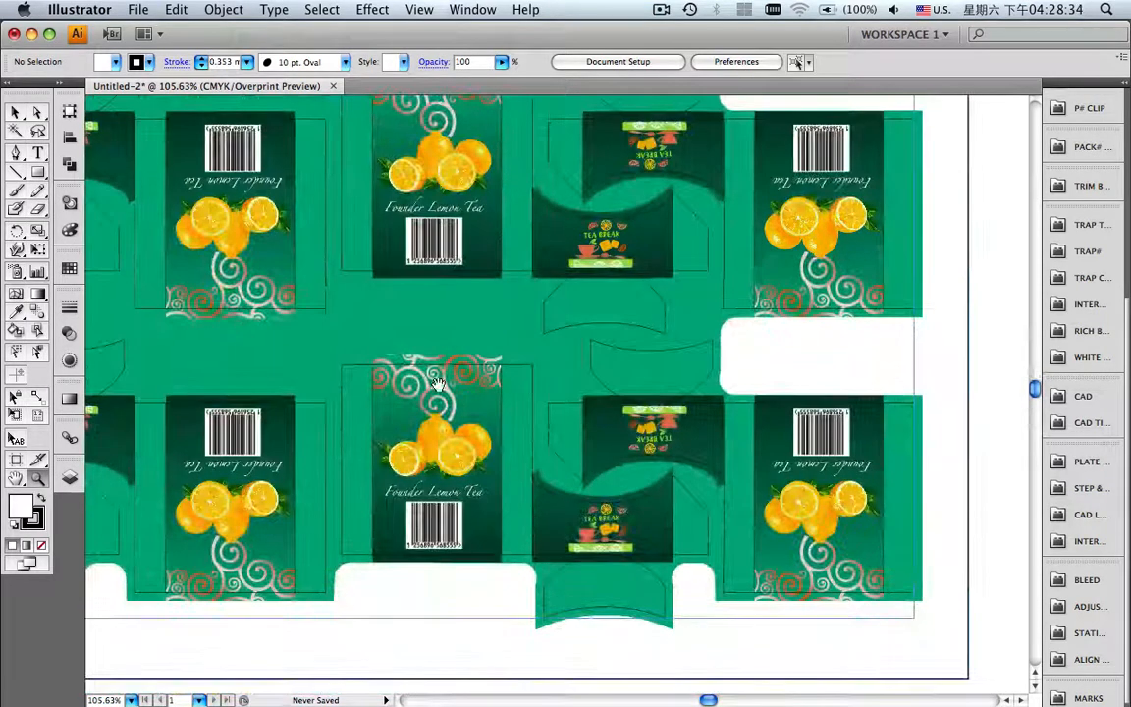
left_click_drag(288, 317, 646, 346)
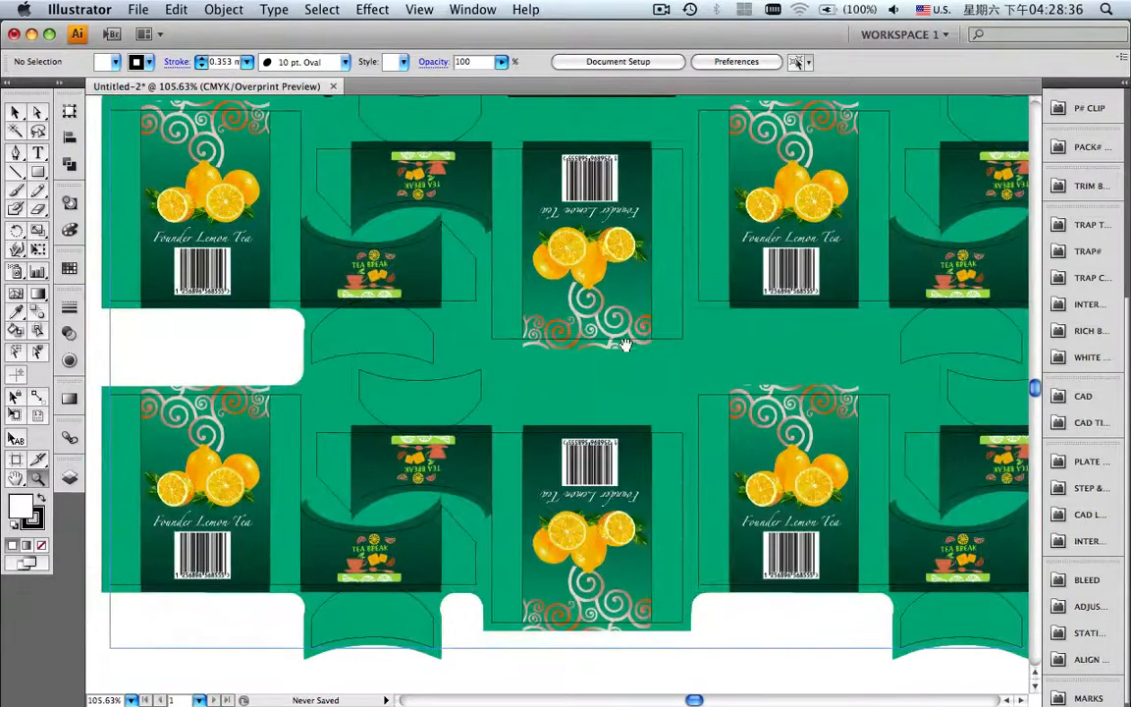
left_click_drag(558, 321, 557, 328)
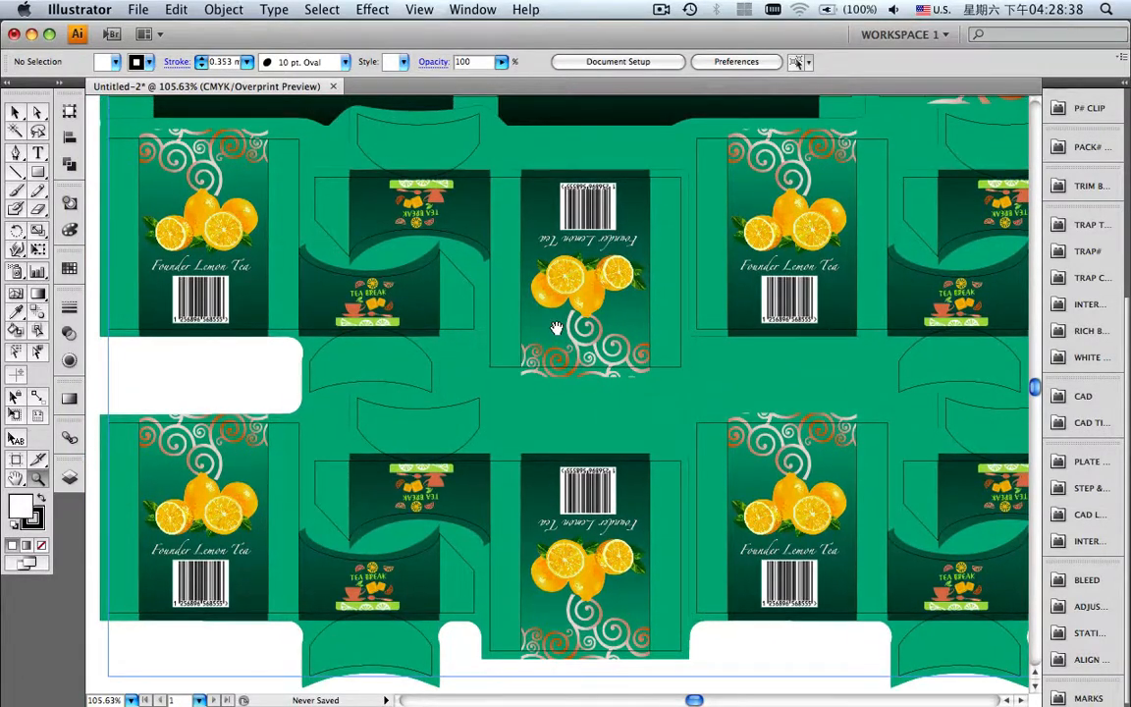
key("super+0")
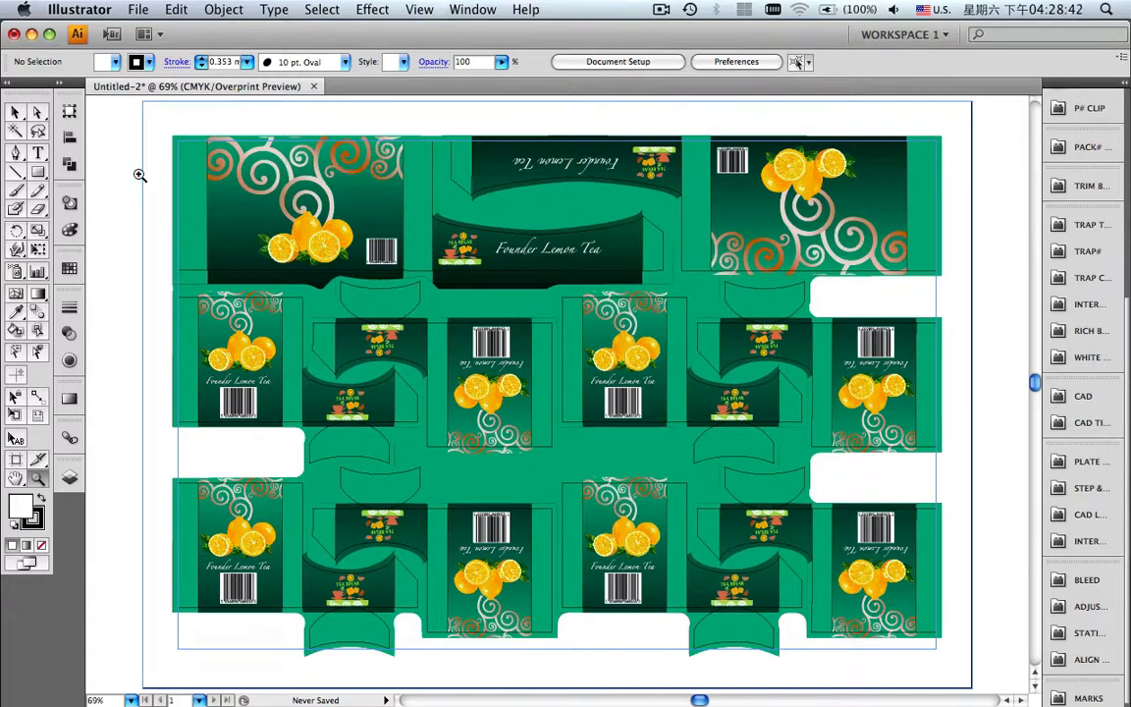
Open the marks set markOK.fms from the CAD layout folder to apply its marks to the nested layout.
left_click(17, 114)
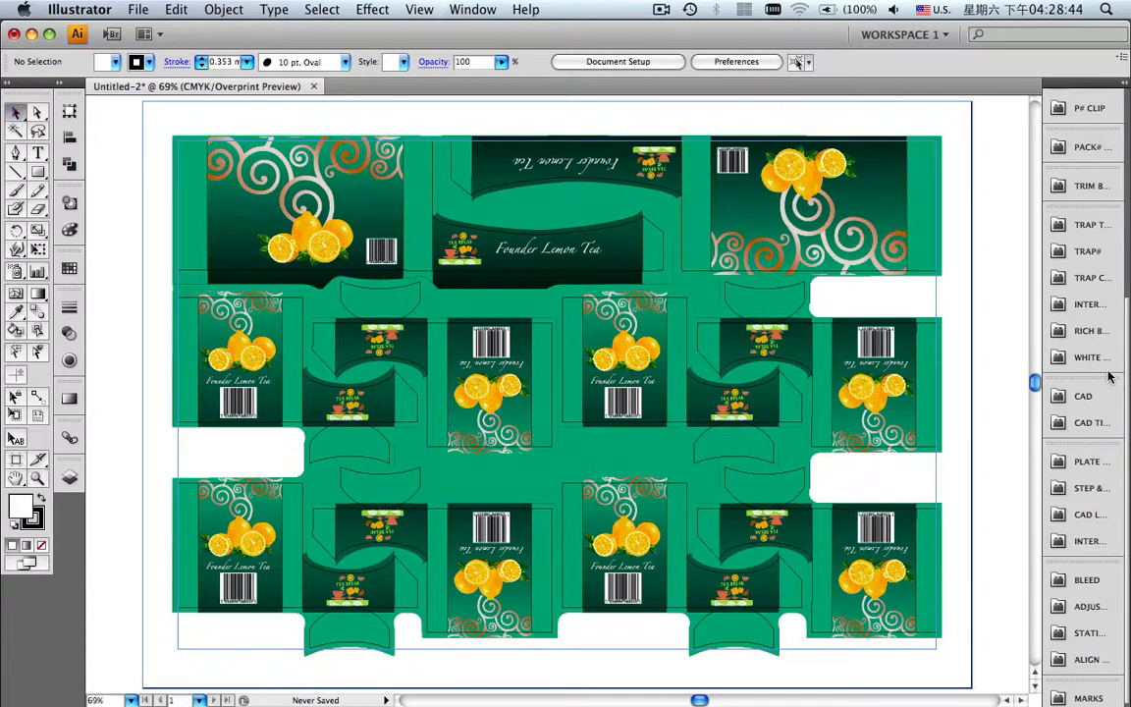
scroll(1100, 629, "down", 1)
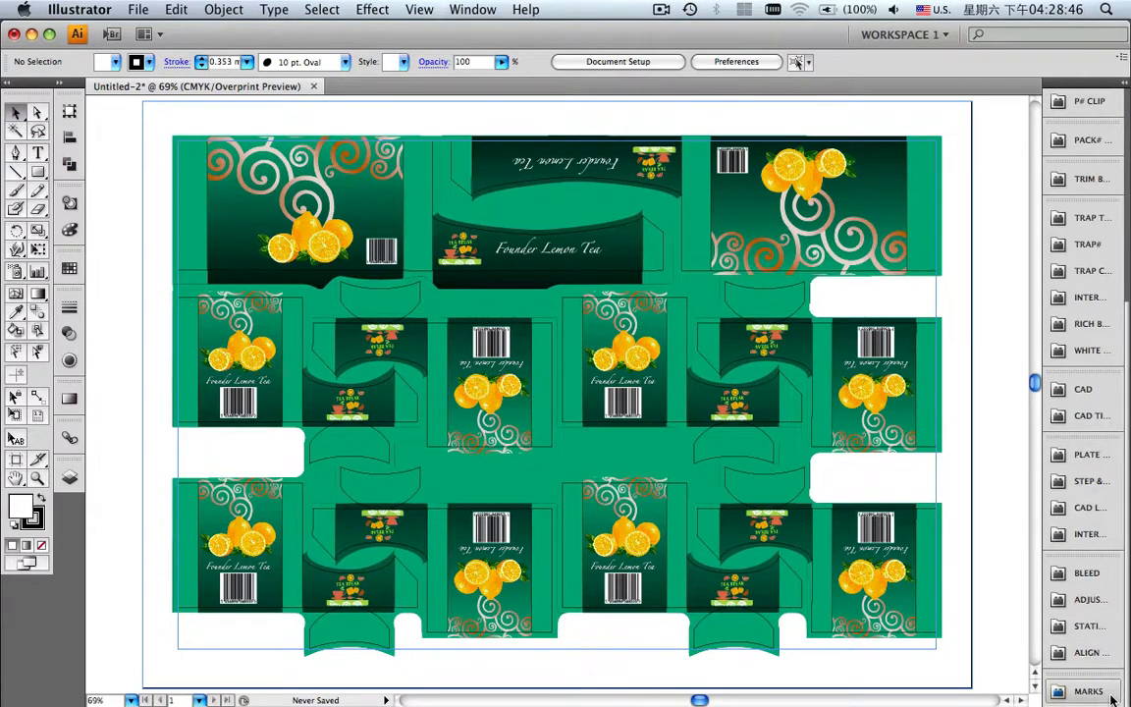
left_click(1100, 690)
left_click(1035, 493)
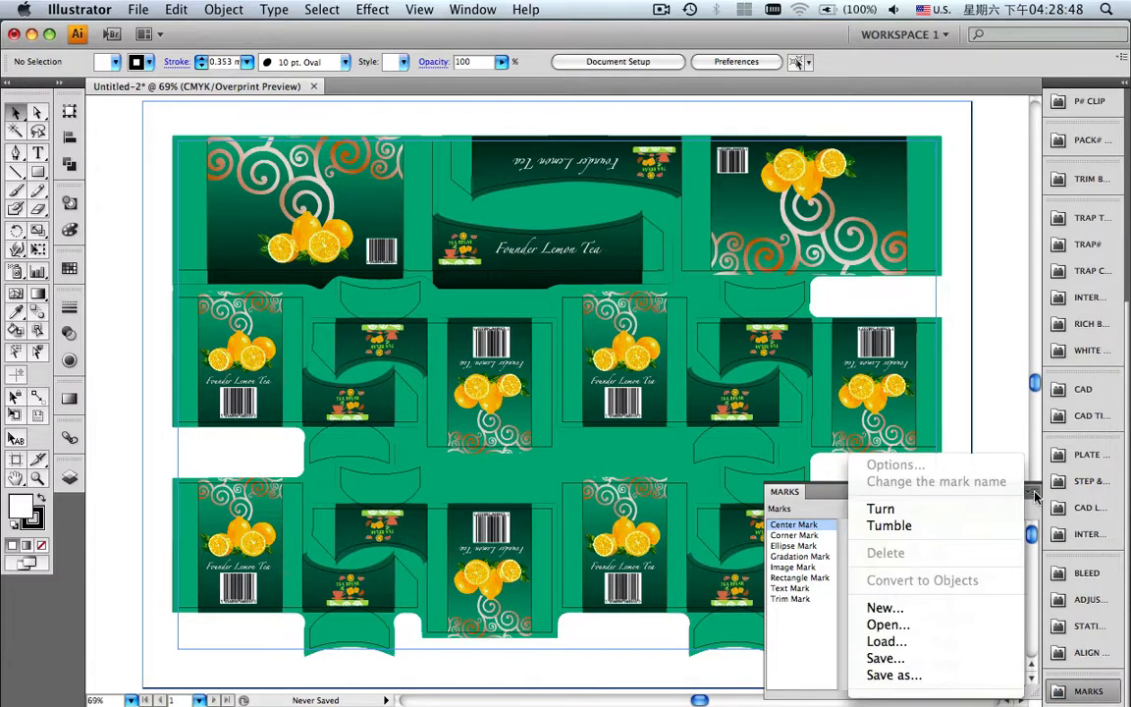
left_click(964, 631)
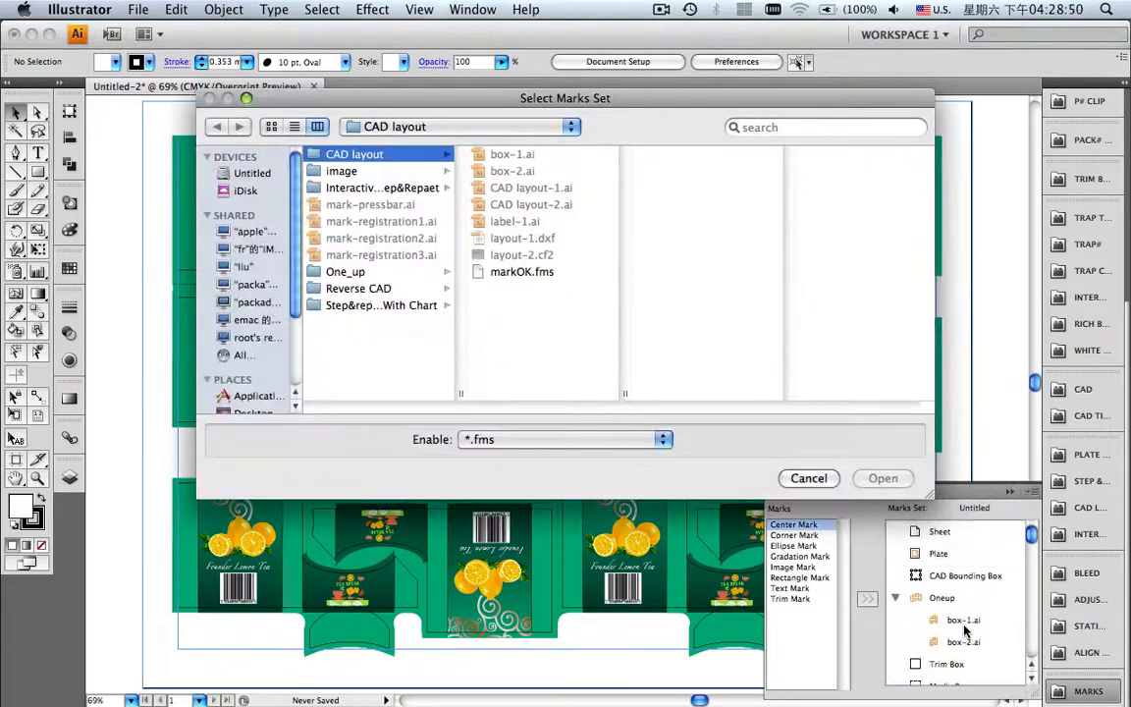
left_click(521, 272)
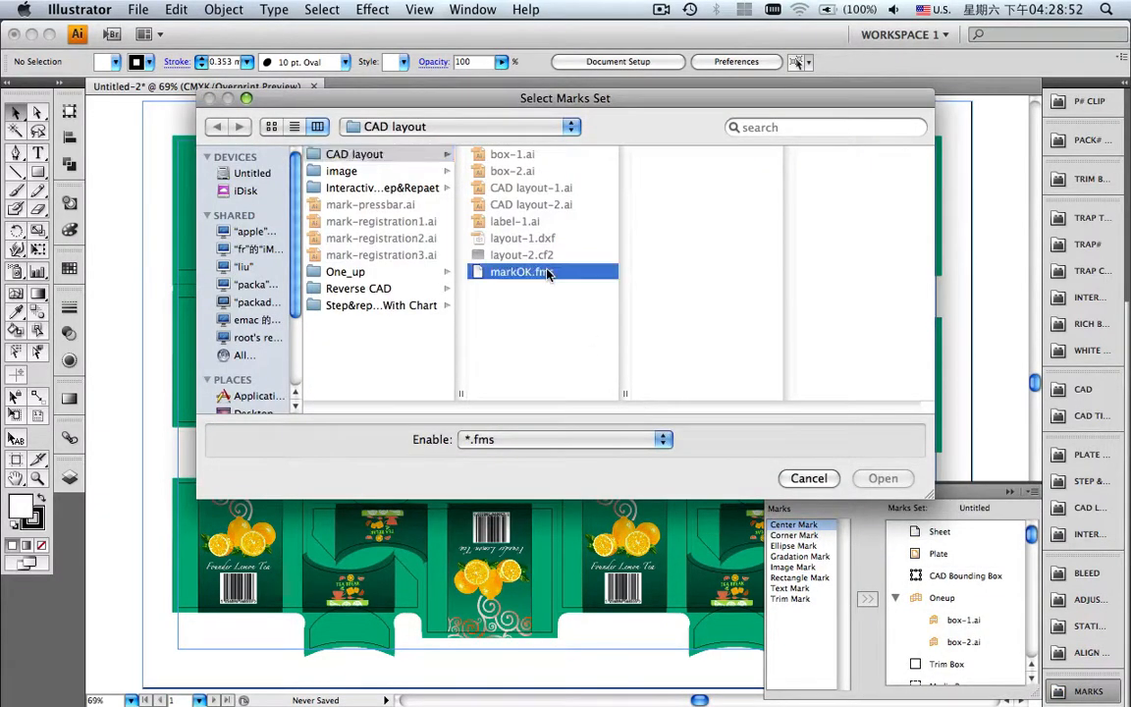
left_click(882, 479)
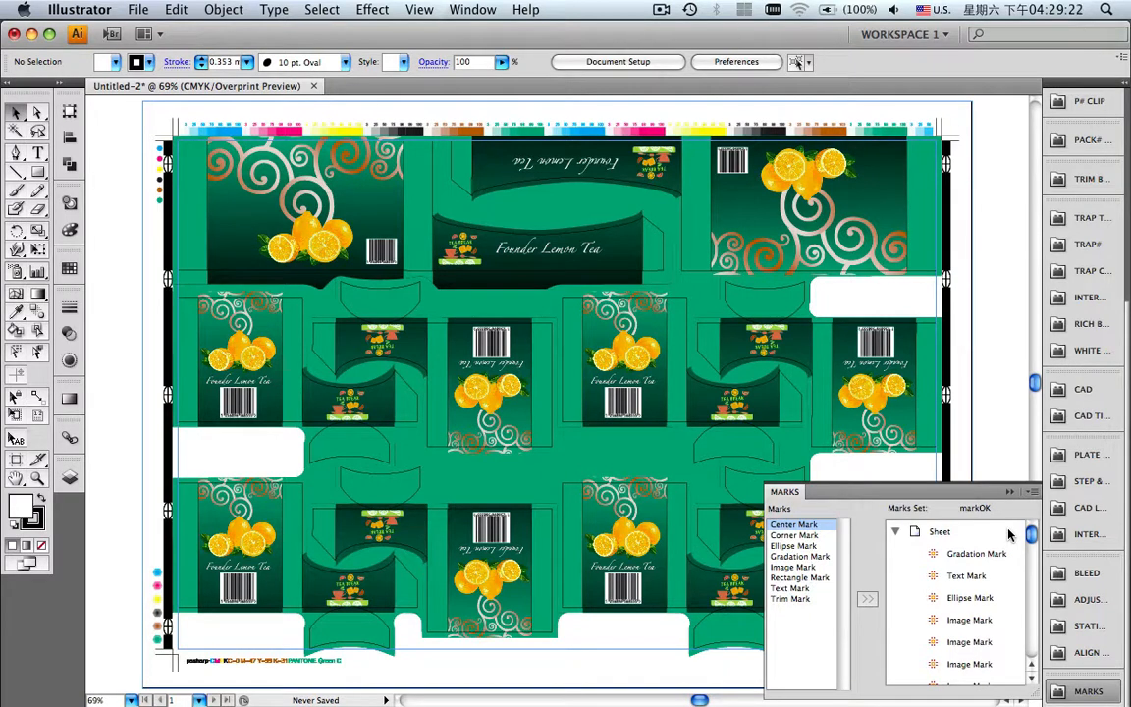
left_click(1009, 491)
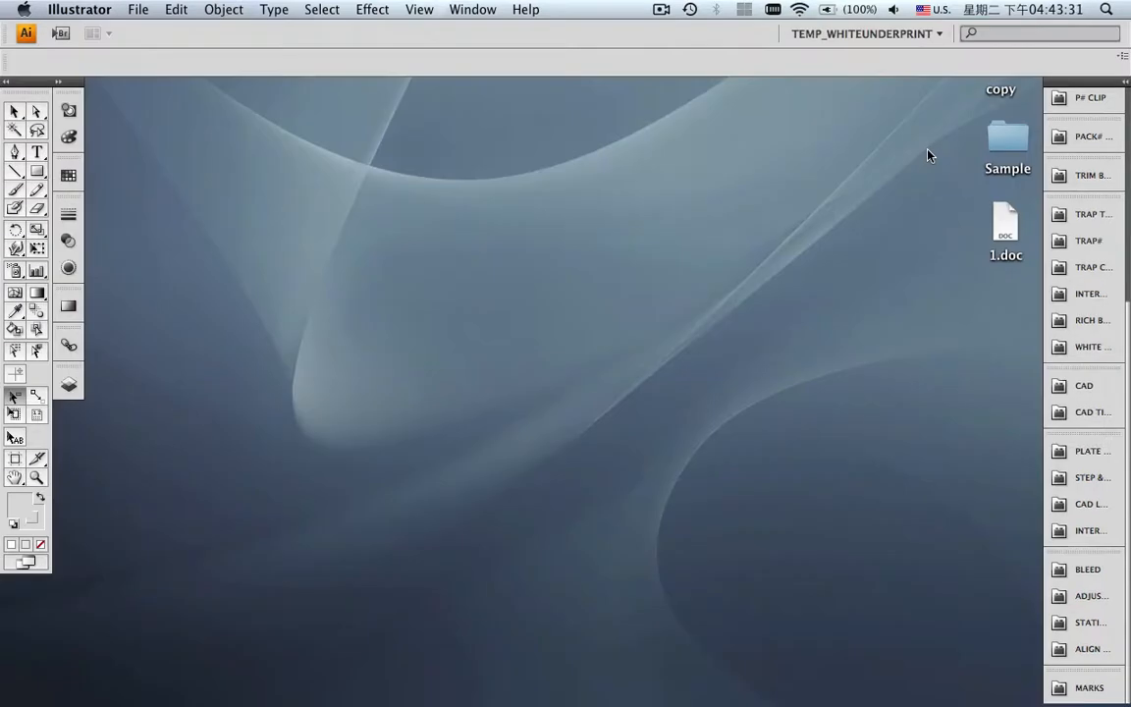
Create a front layout with a 770 × 380 mm plate and a centered 721.42 × 349.4 mm sheet, and turn on Overprint Preview.
left_click(1084, 449)
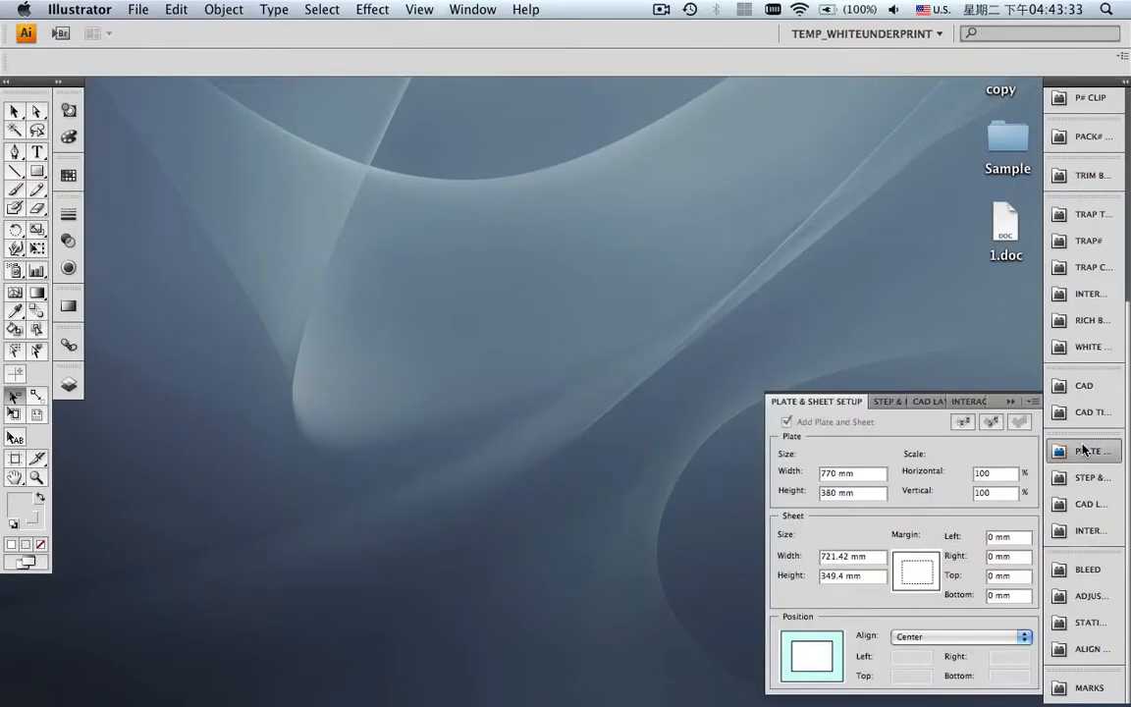
left_click(1037, 403)
left_click(1004, 404)
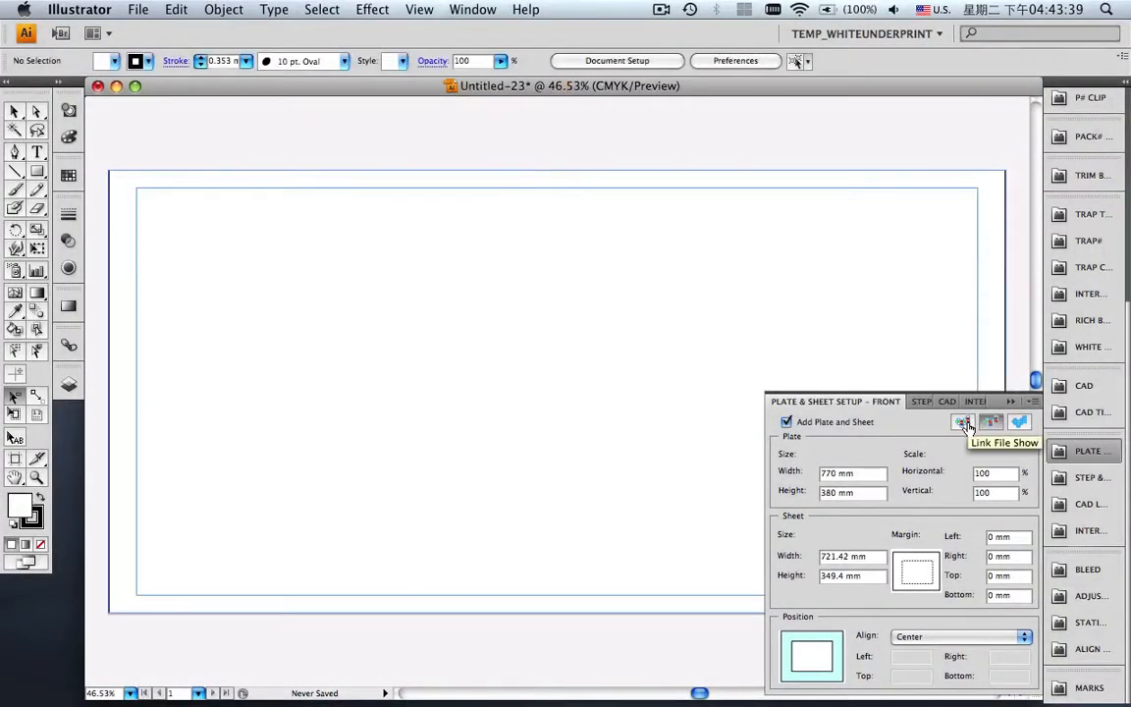
left_click(966, 424)
left_click(904, 362)
left_click(419, 9)
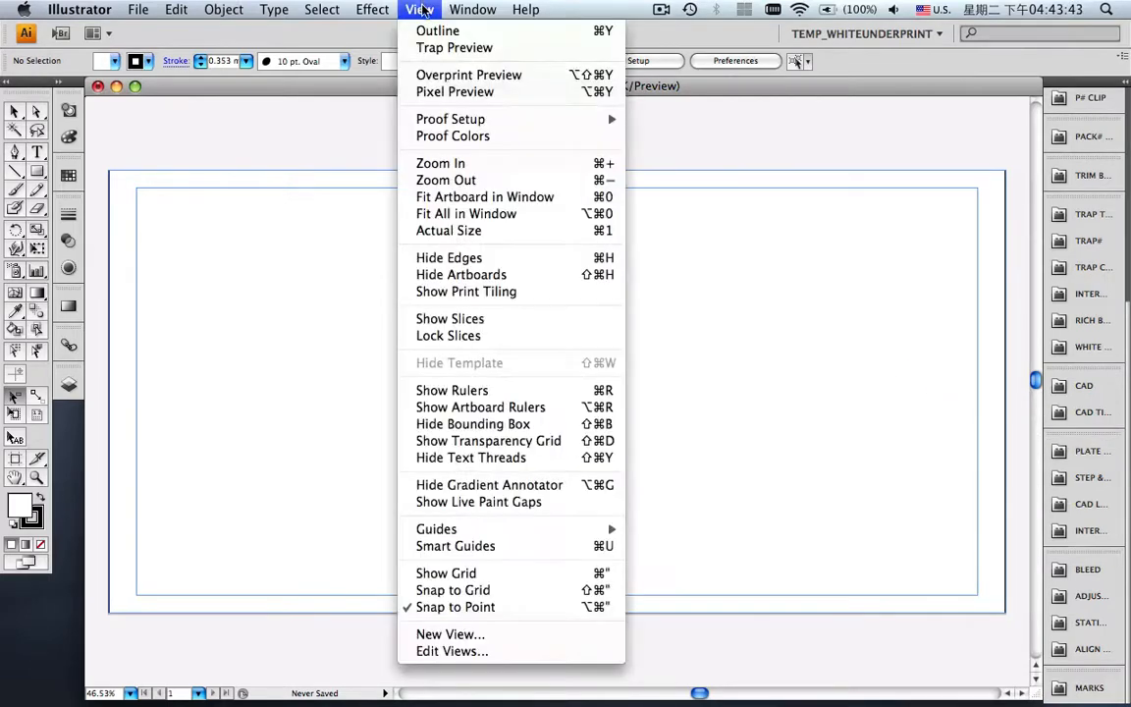
left_click(441, 78)
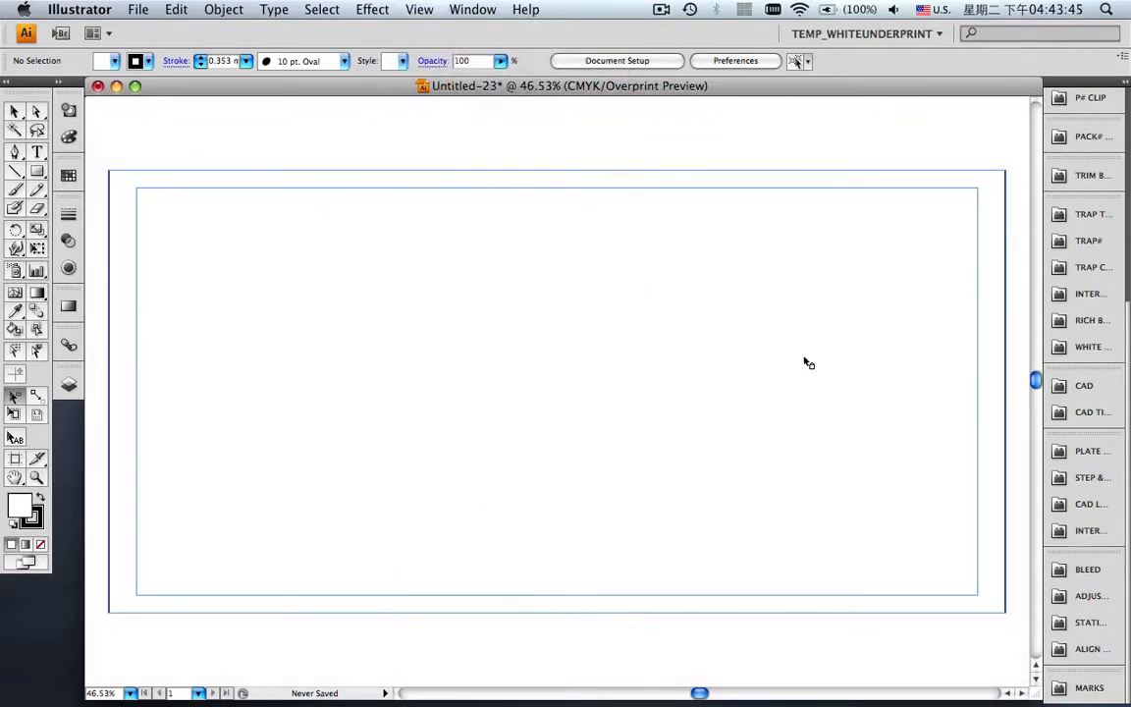
Add file-2.ai and file-3.ai from the Sample folder to the Graphic Manager.
left_click(1079, 543)
left_click(1032, 340)
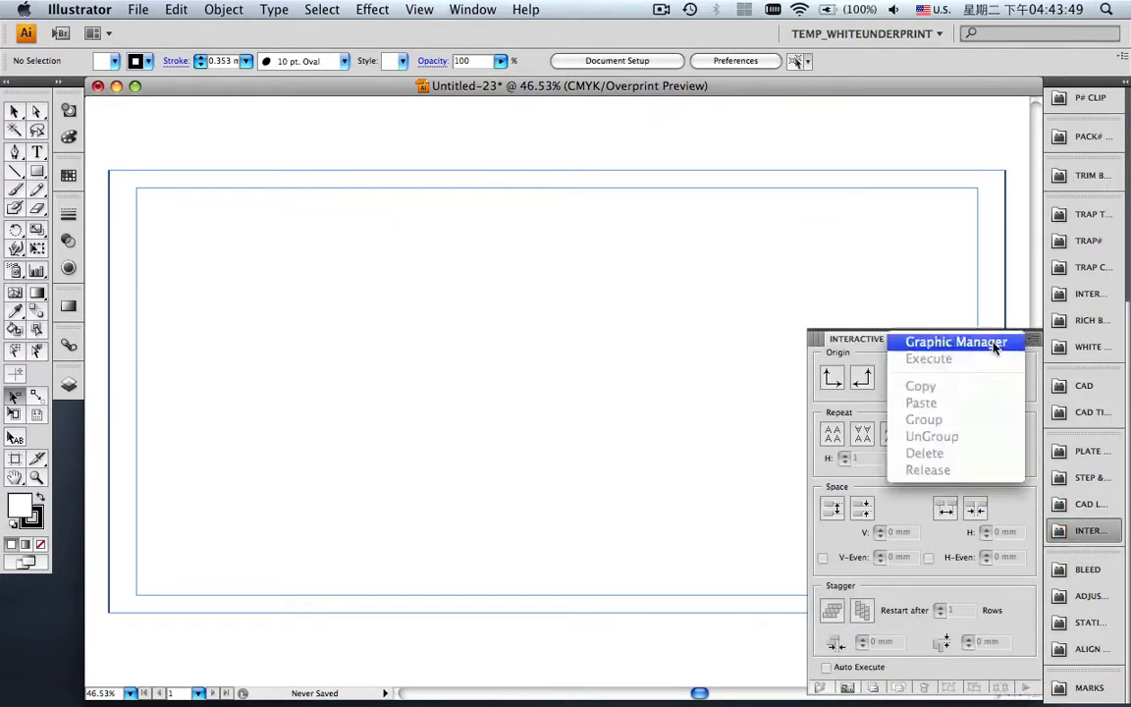
left_click(1000, 340)
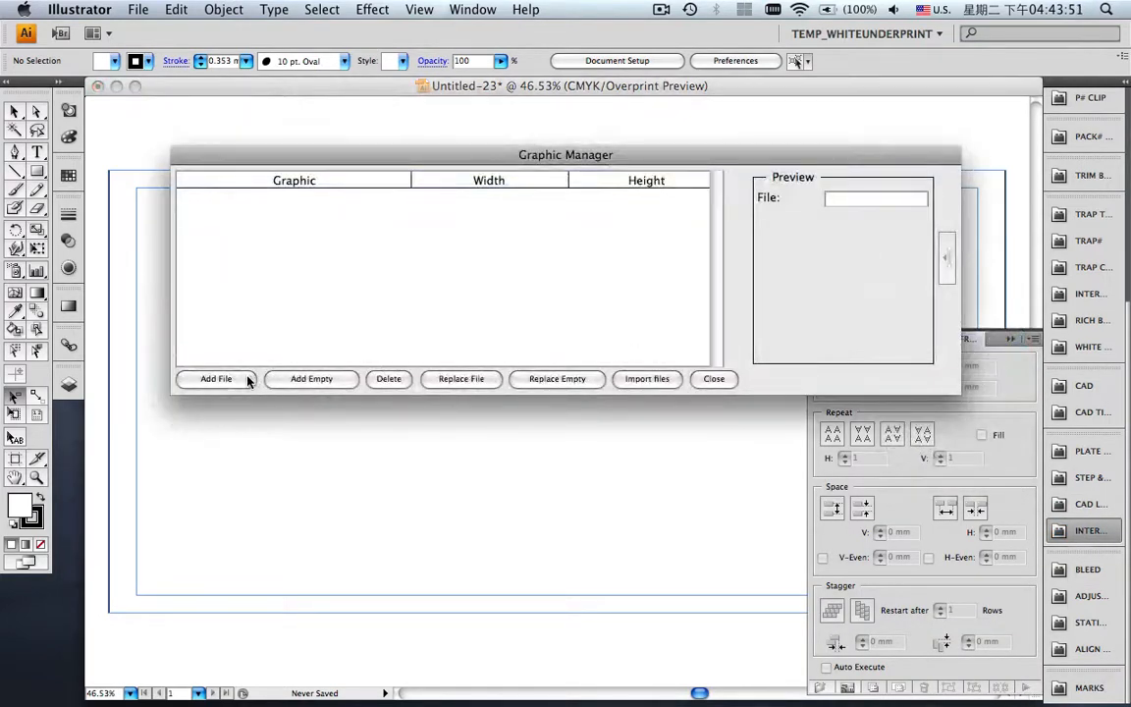
left_click(248, 381)
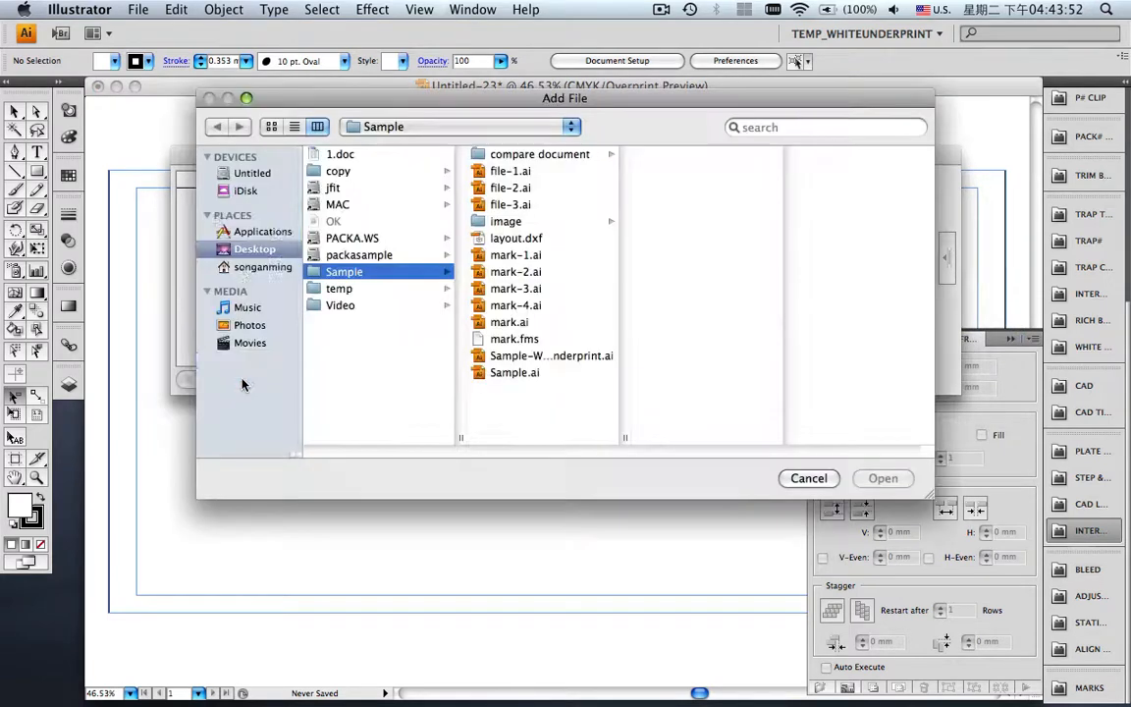
left_click(511, 187)
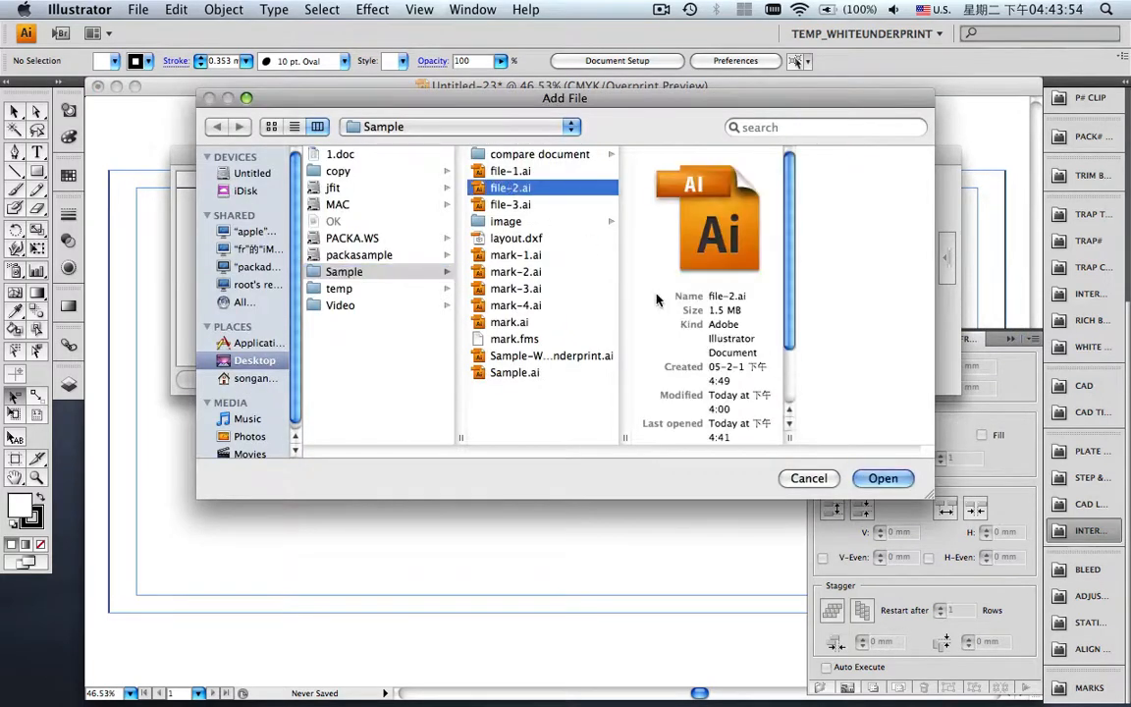
left_click(882, 478)
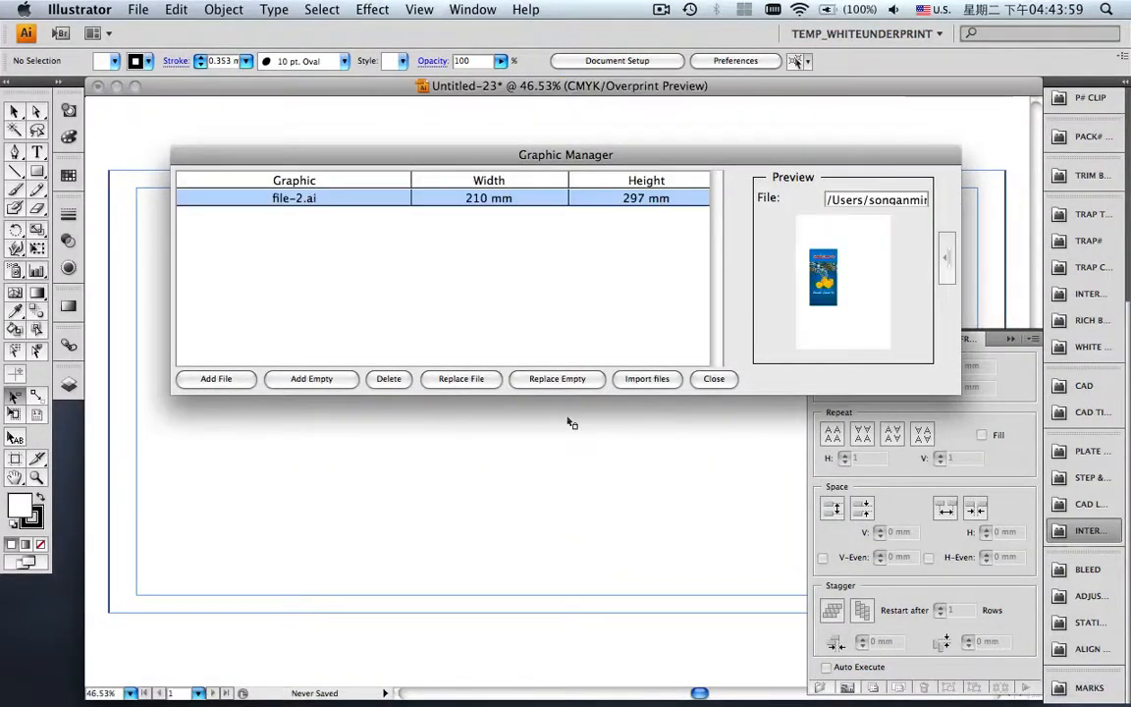
left_click(216, 379)
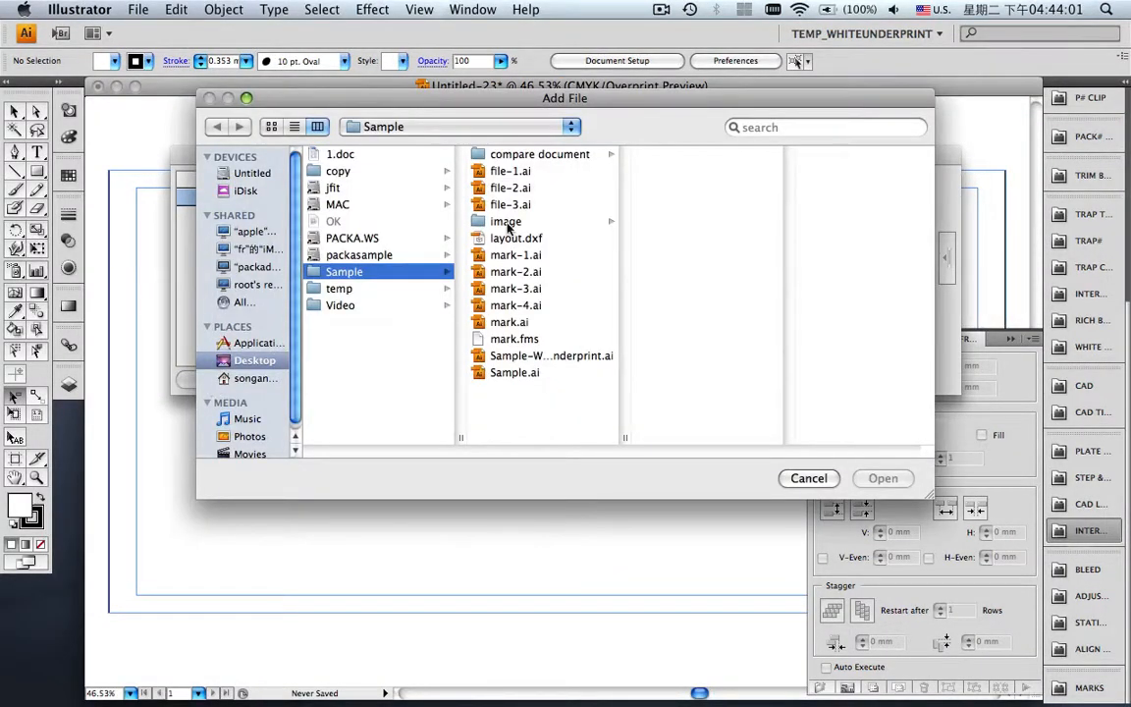
left_click(501, 204)
left_click(881, 478)
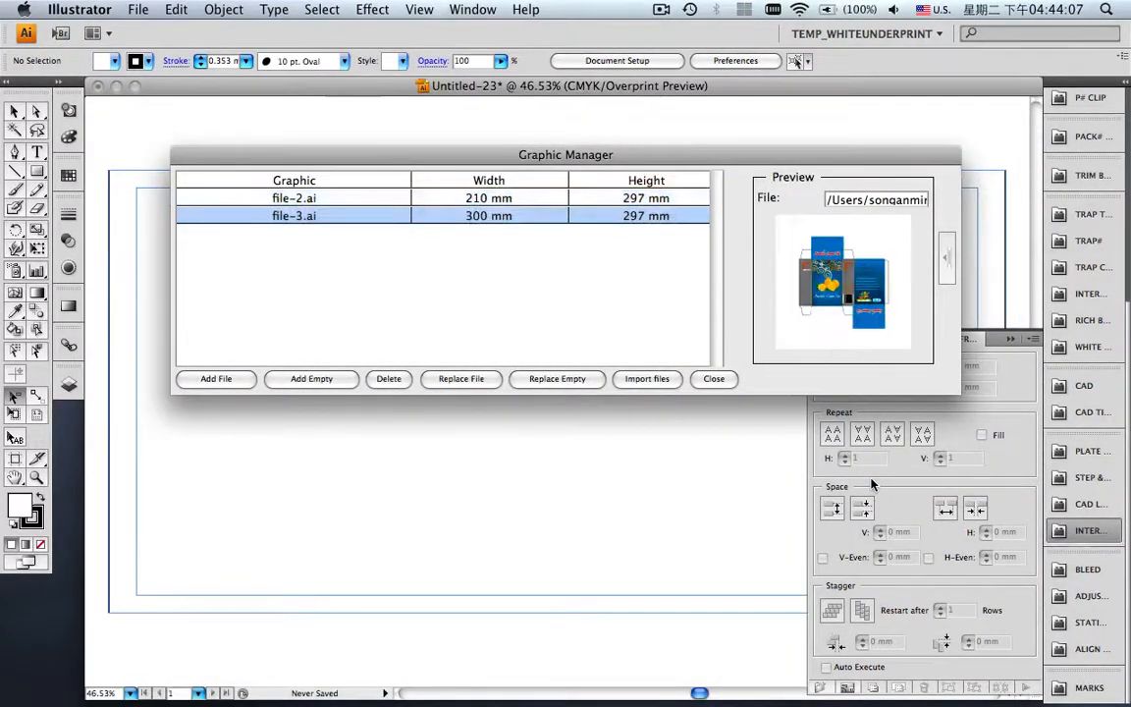
Import the graphic file-2.ai onto the sheet and close the Graphic Manager.
left_click(607, 201)
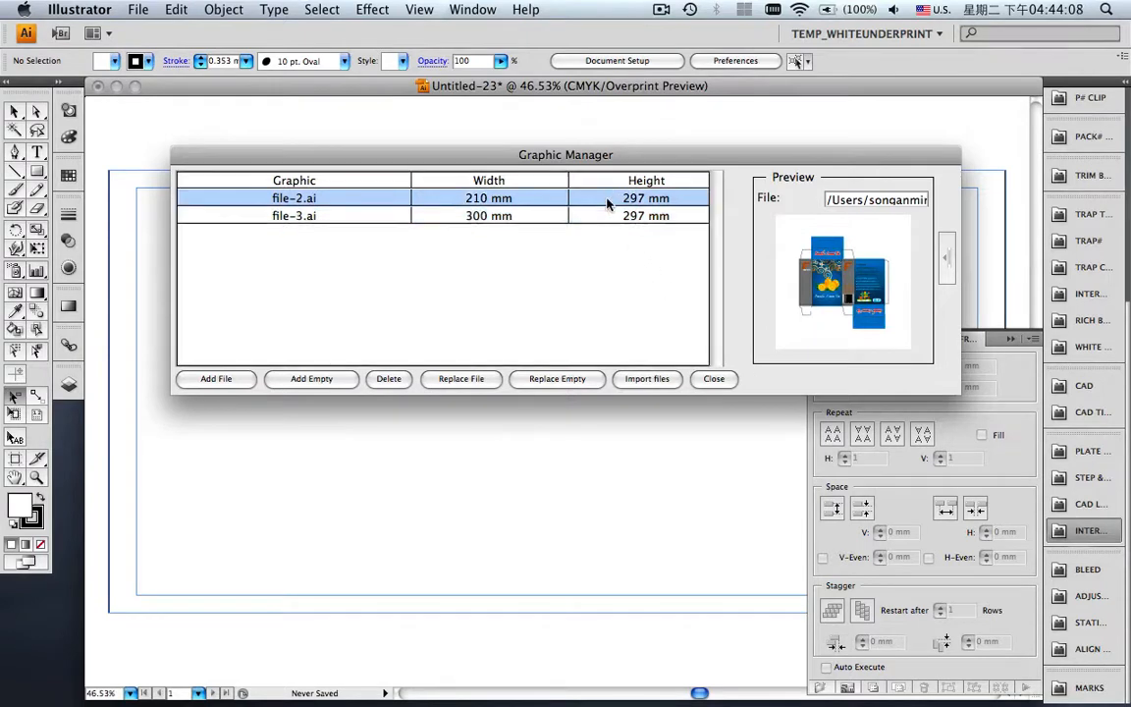
left_click(638, 382)
left_click(714, 380)
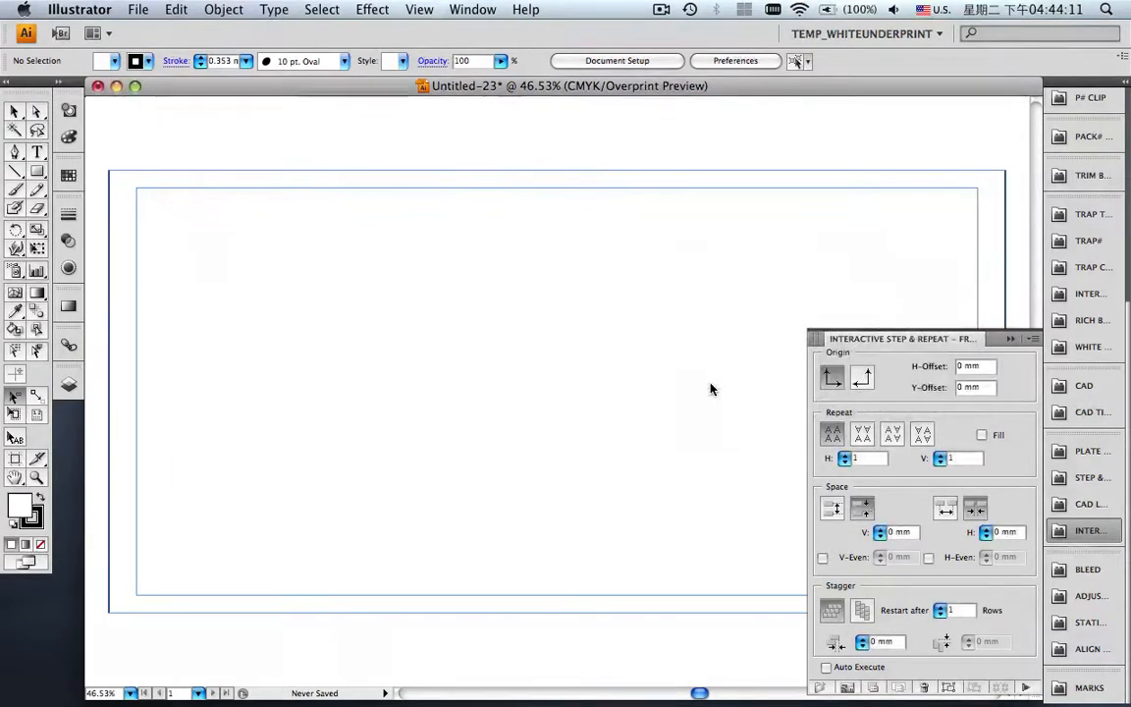
left_click(16, 397)
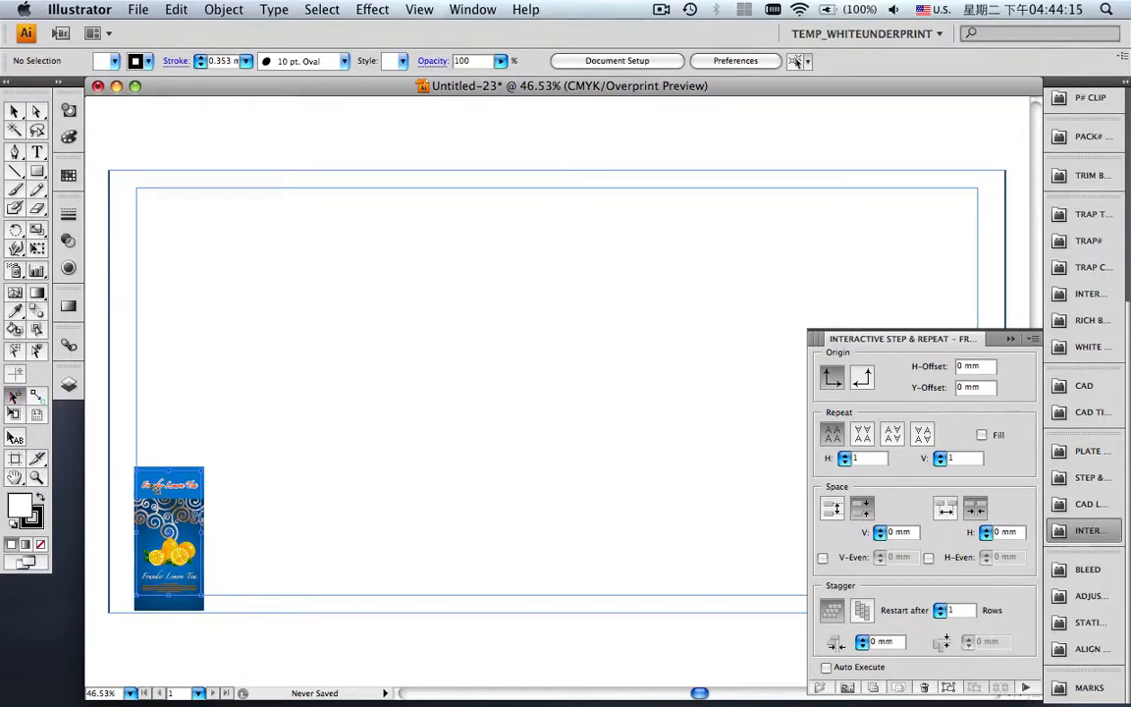
Rotate the imported file-2.ai graphic 90 degrees clockwise about its center point.
left_click(1085, 136)
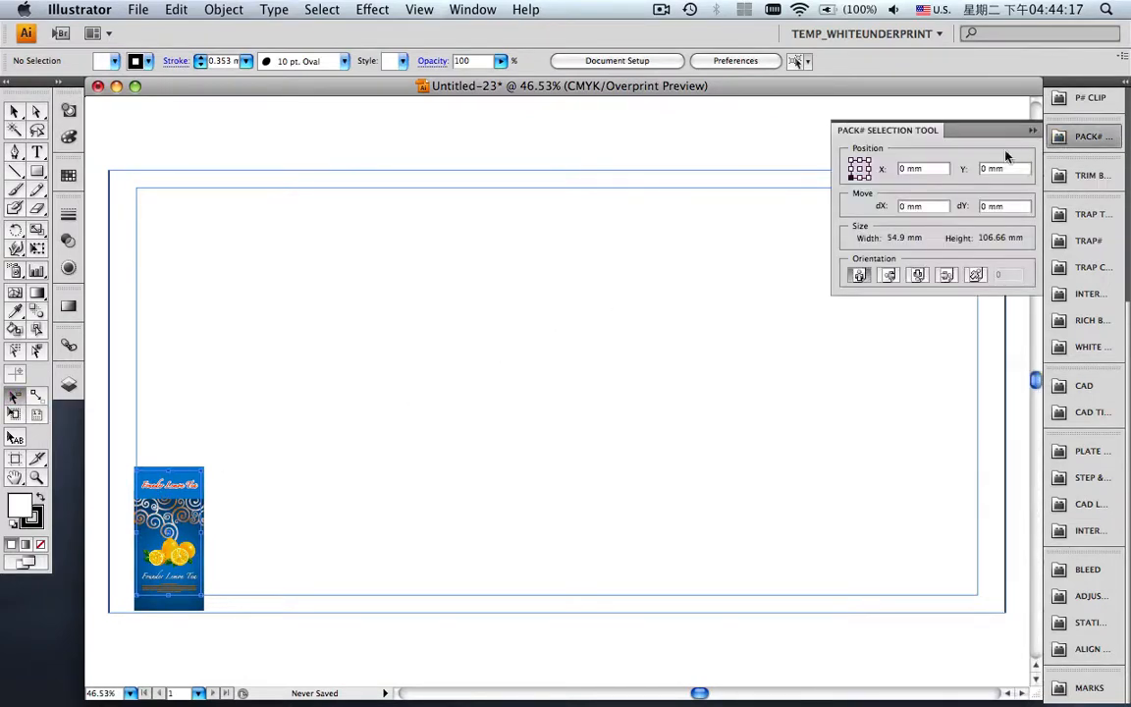
left_click(863, 170)
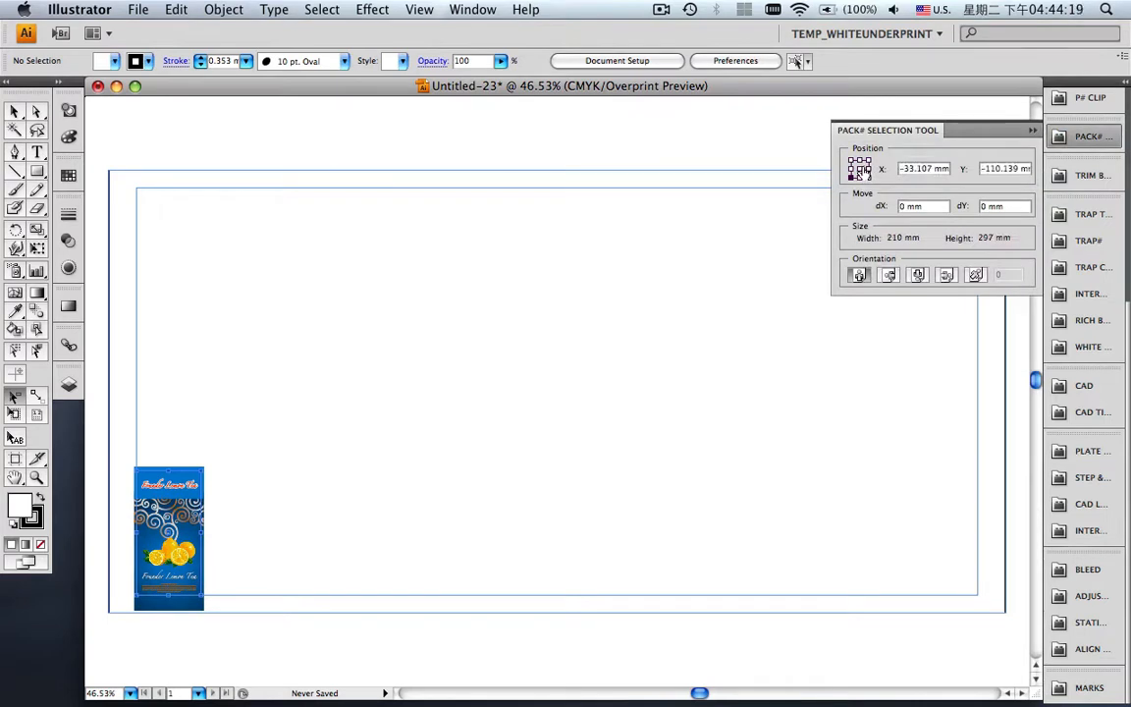
left_click(861, 168)
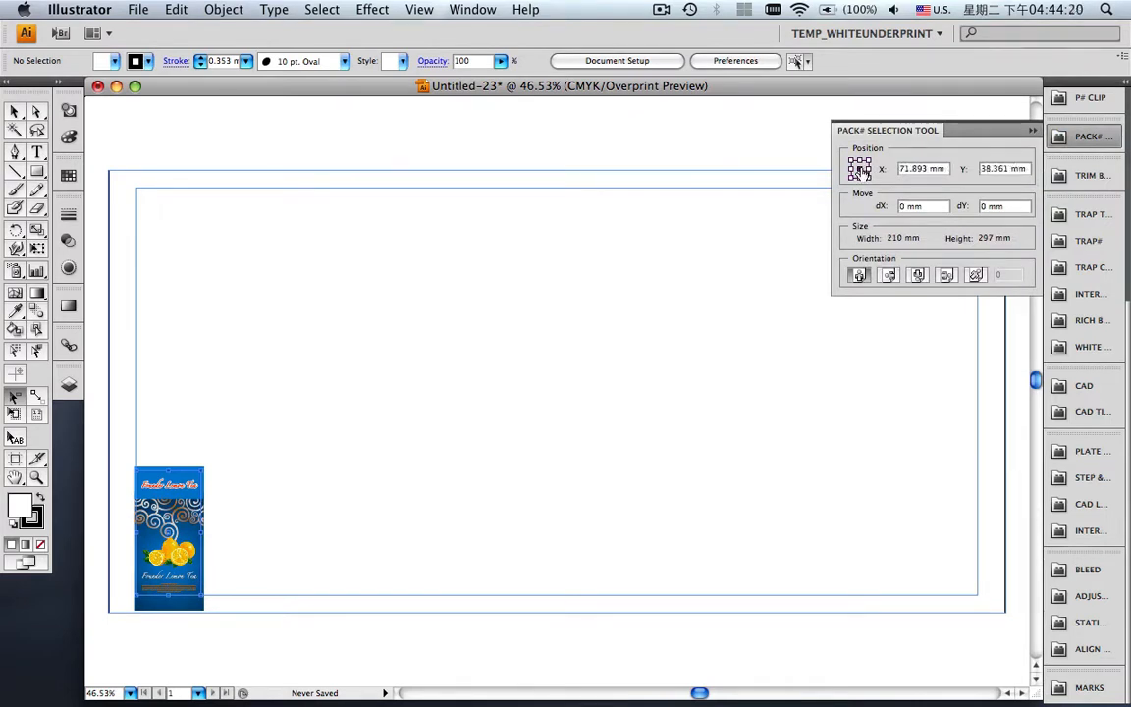
left_click(946, 274)
left_click(1032, 132)
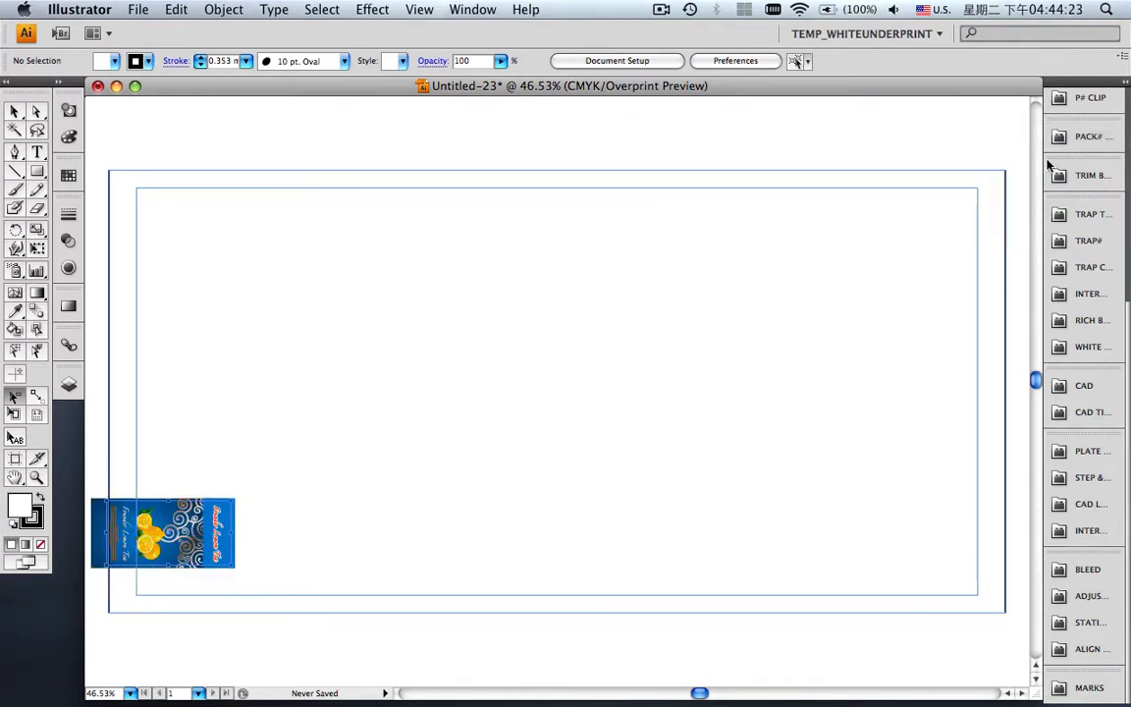
Set the file-2.ai graphic's horizontal and vertical origin offsets to 0 mm in Interactive Step & Repeat, with Auto Execute on.
left_click(1084, 531)
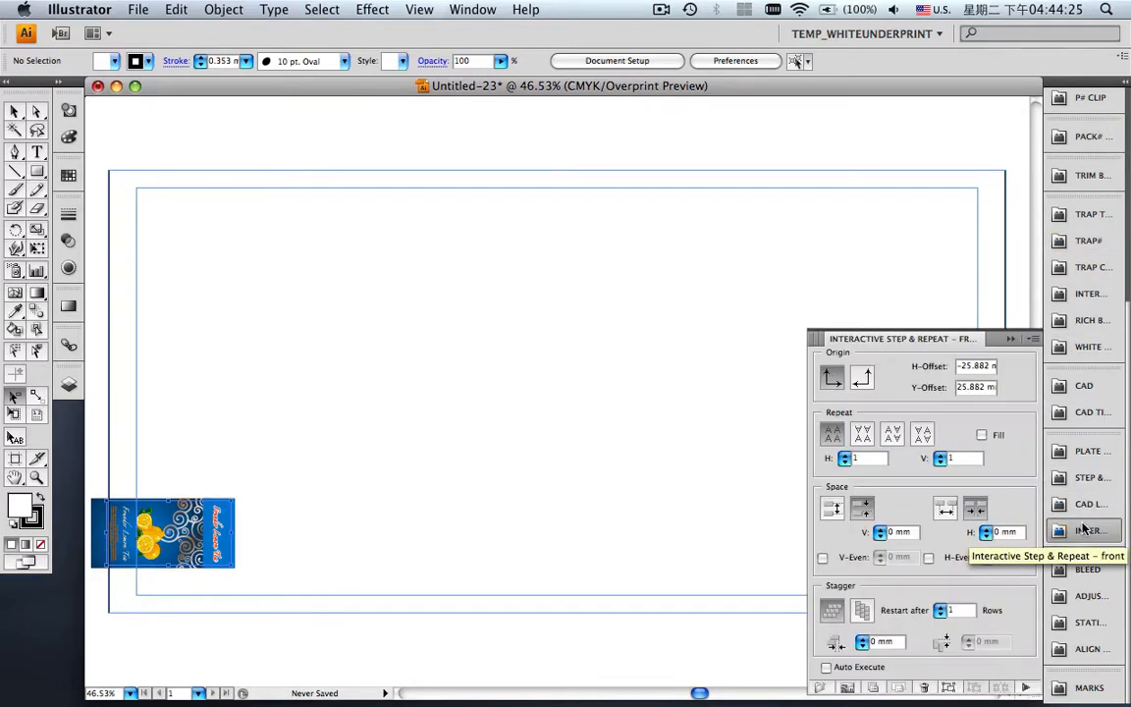
double_click(960, 365)
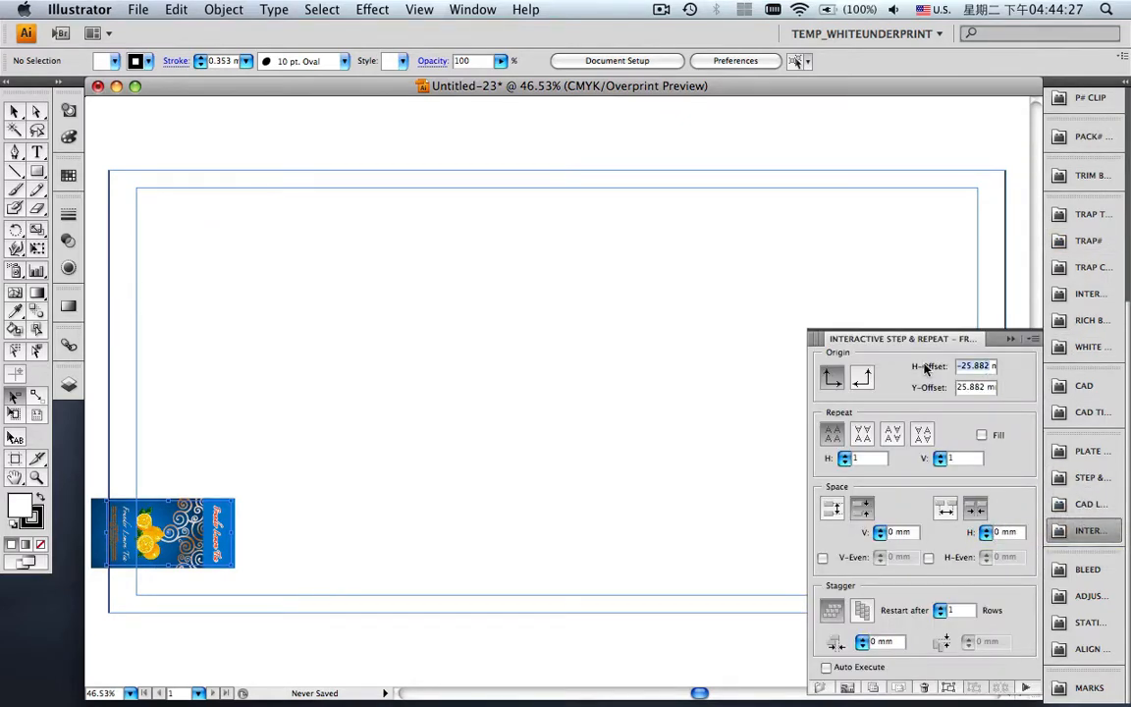
type("0")
double_click(984, 387)
type("0")
left_click(826, 668)
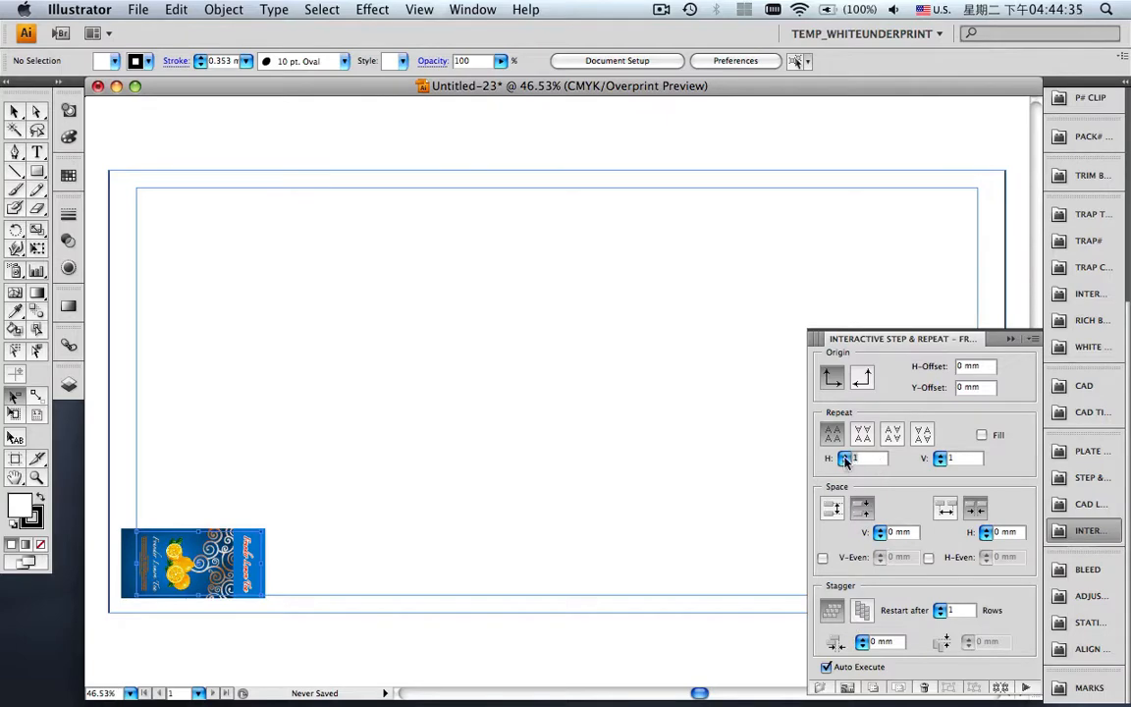
Repeat the file-2.ai graphic 3 times horizontally and 6 times vertically, with alternate columns rotated 180 degrees.
left_click(940, 457)
left_click(940, 457)
left_click(940, 457)
left_click(940, 457)
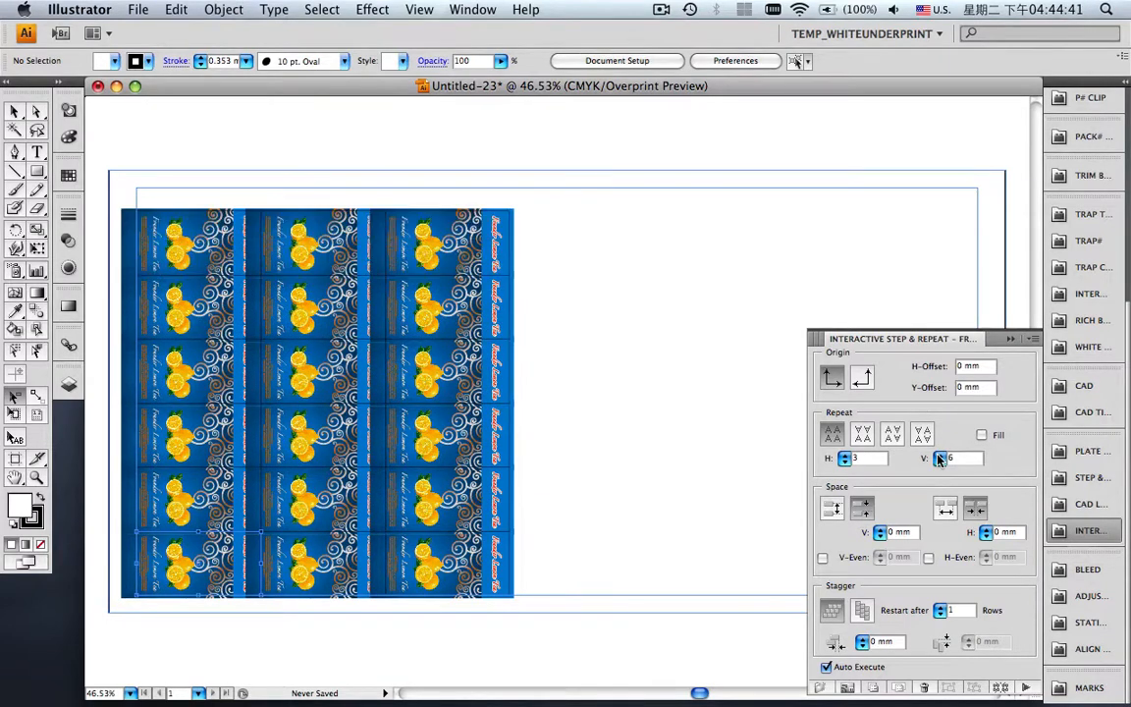
left_click(892, 434)
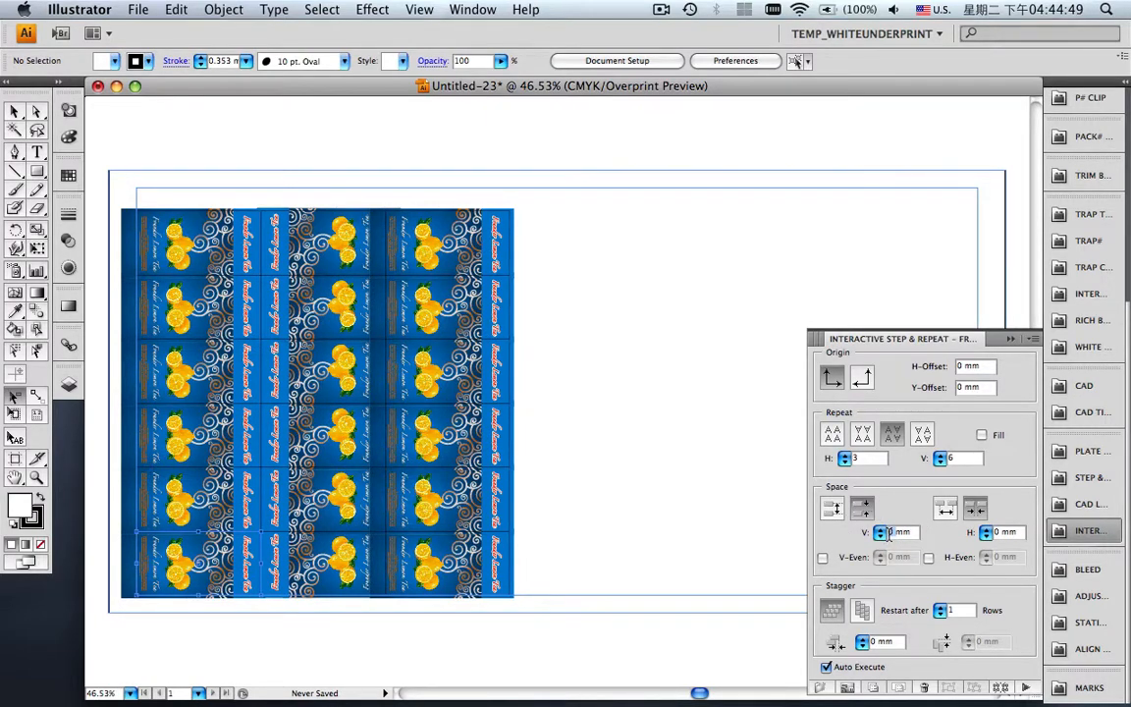
Set the file-2.ai block's vertical spacing to 4 mm and turn on even-column horizontal spacing of 4 mm.
type("4")
key("Return")
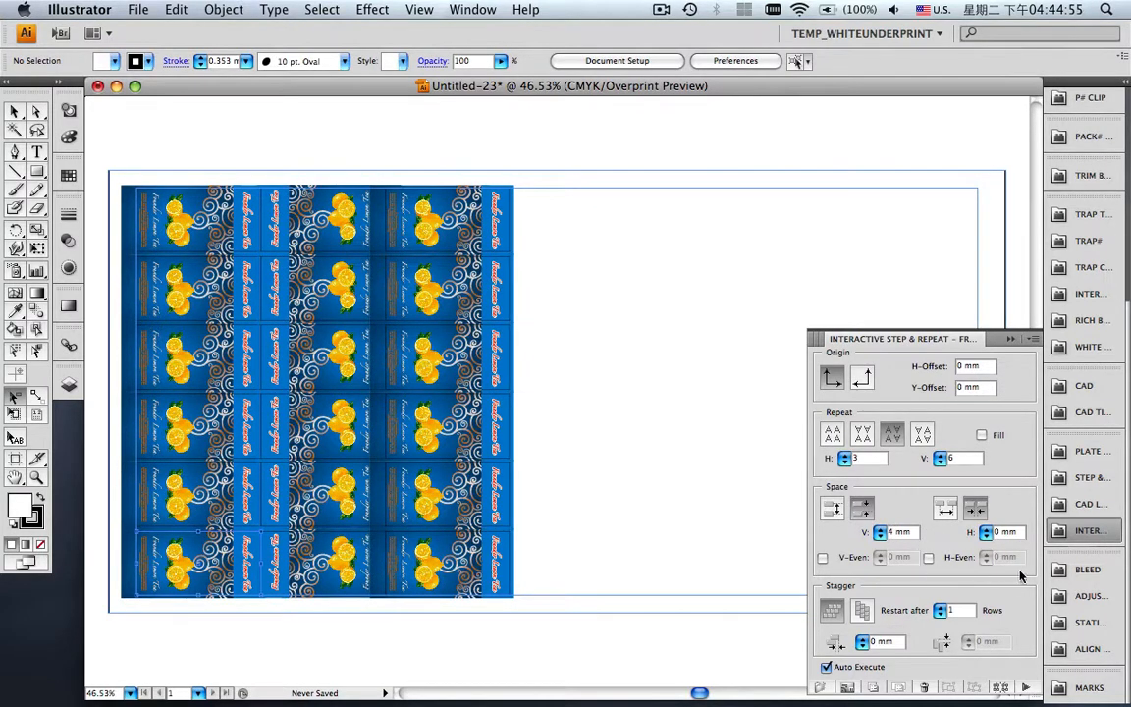
left_click(928, 556)
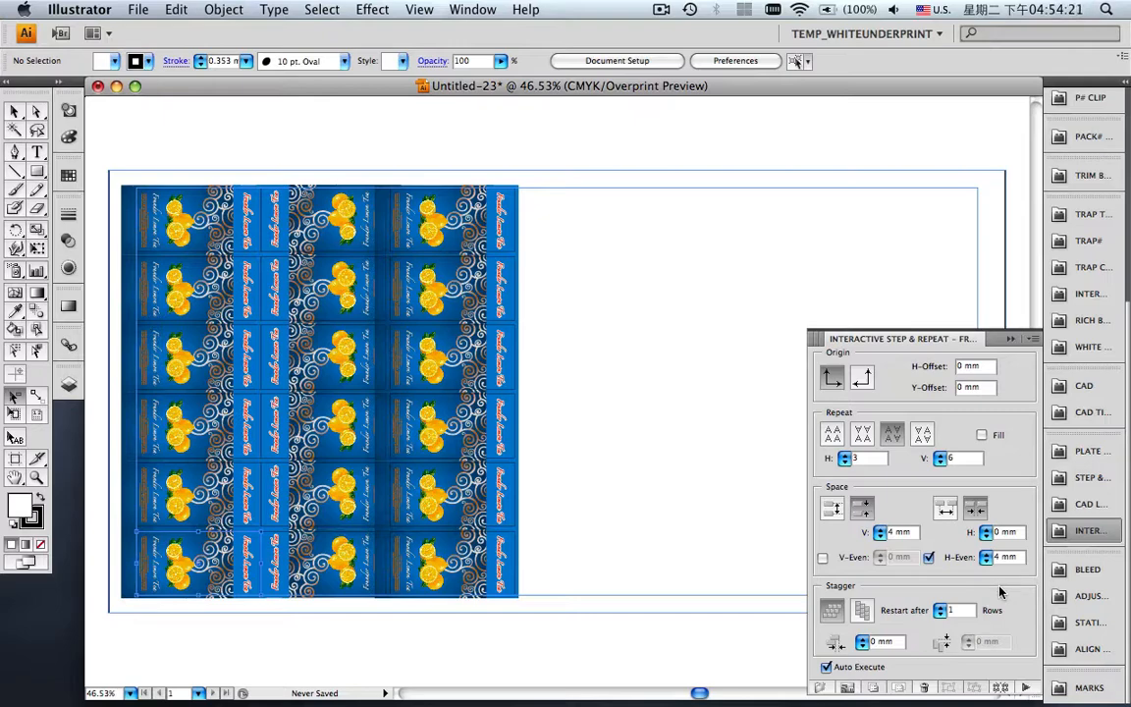
key("super+0")
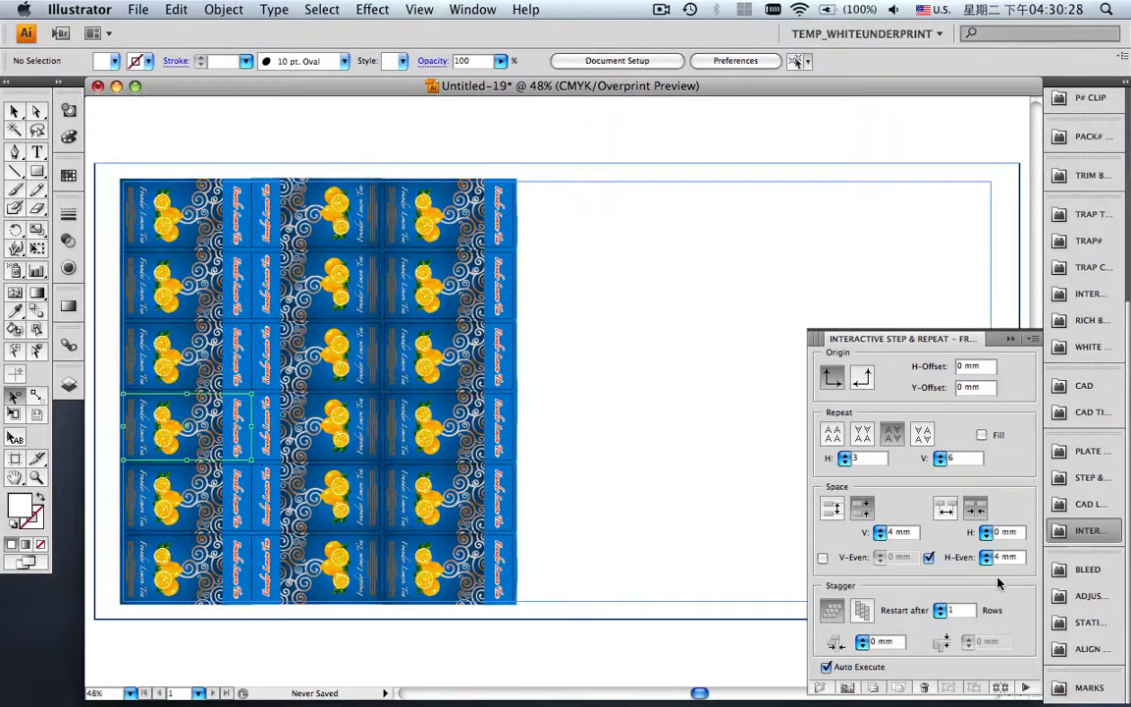
Import file-3.ai from the Graphic Manager onto the sheet beside the file-2.ai block and close the manager.
left_click(850, 688)
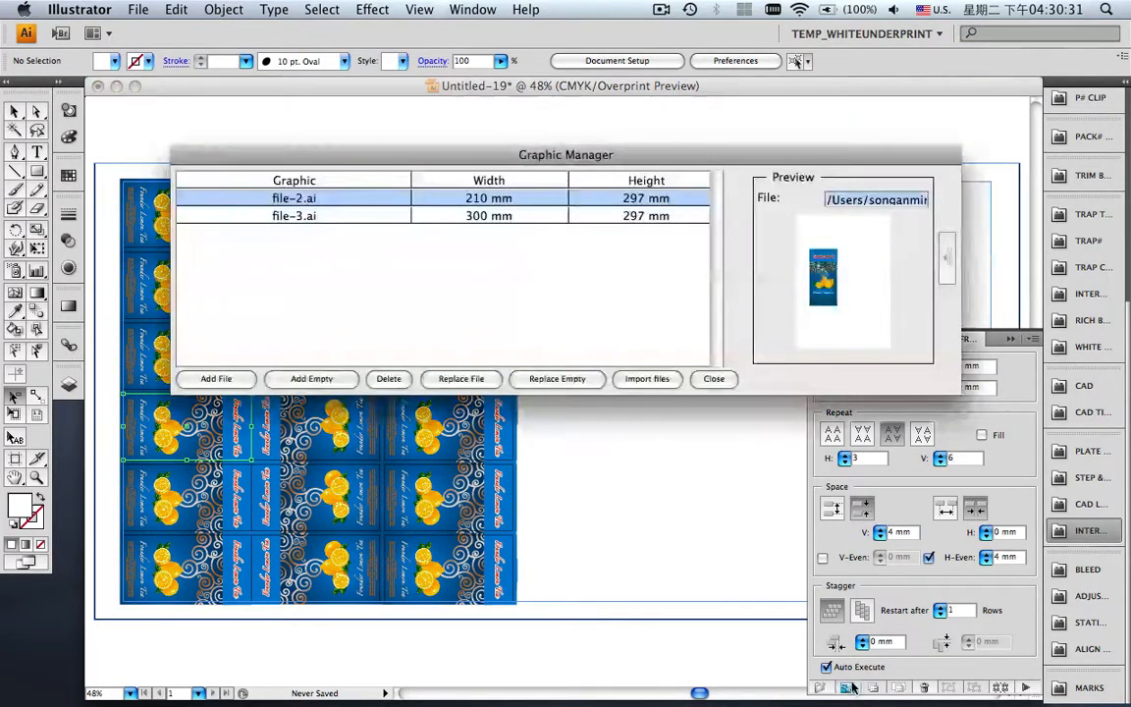
left_click(344, 218)
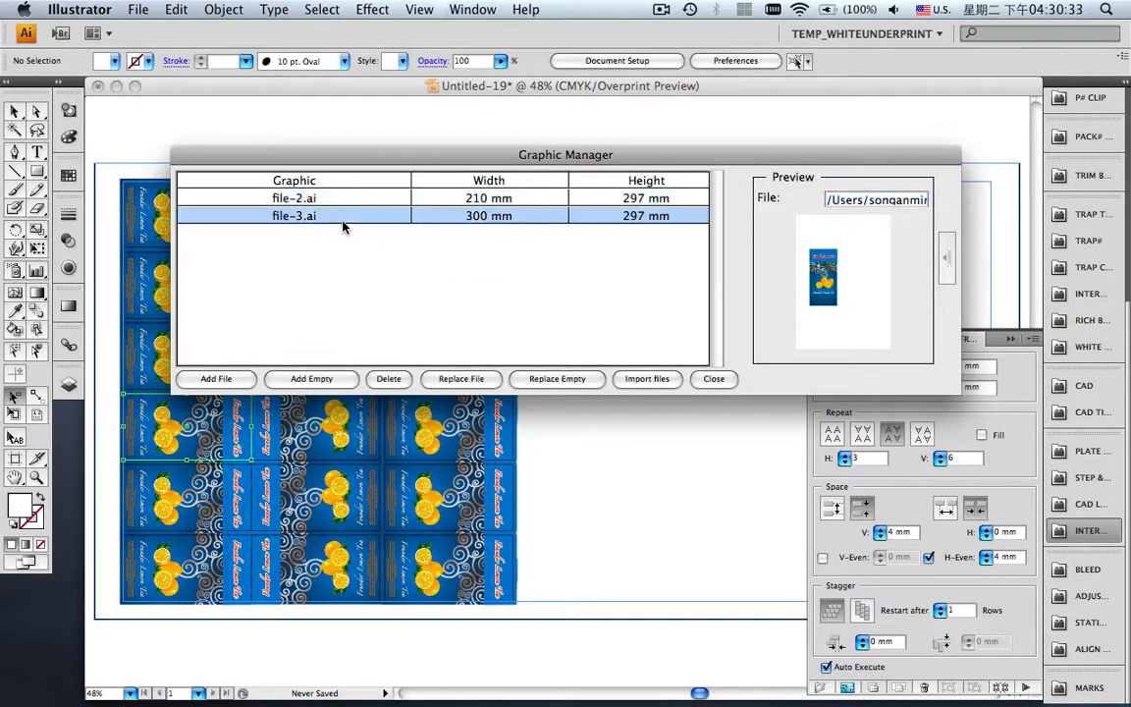
left_click(709, 381)
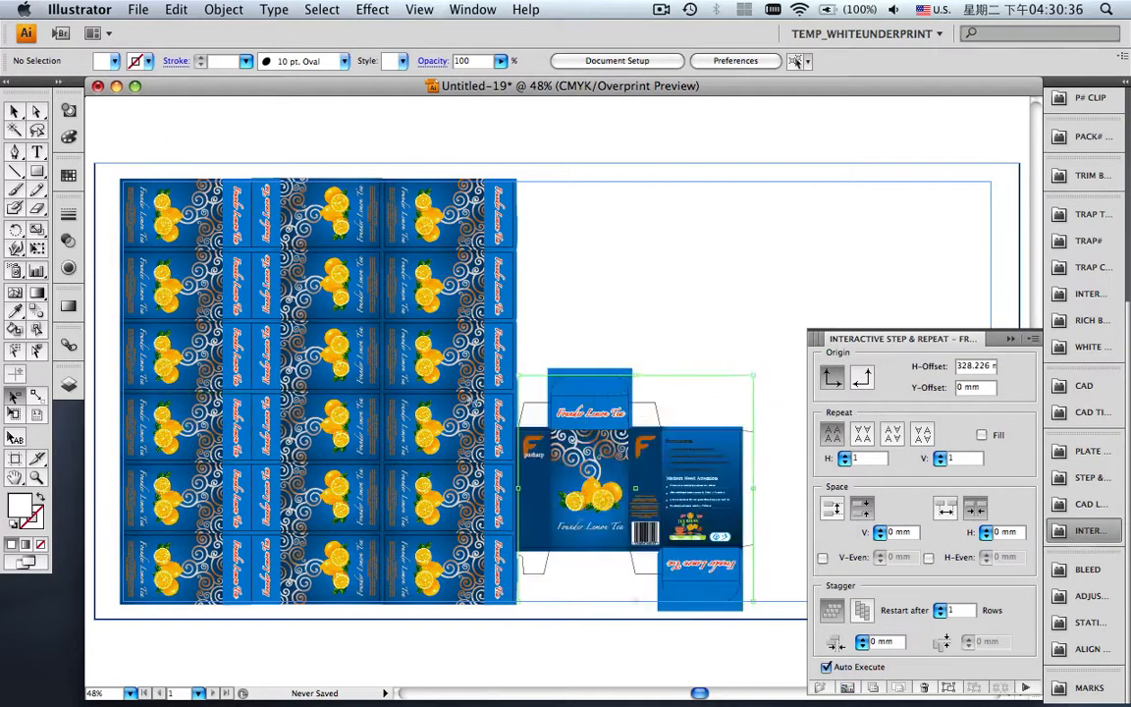
Shift the file-3.ai box to a 329.993 mm horizontal offset by anchoring its edge to the file-2.ai block's nearest cut line.
left_click(37, 477)
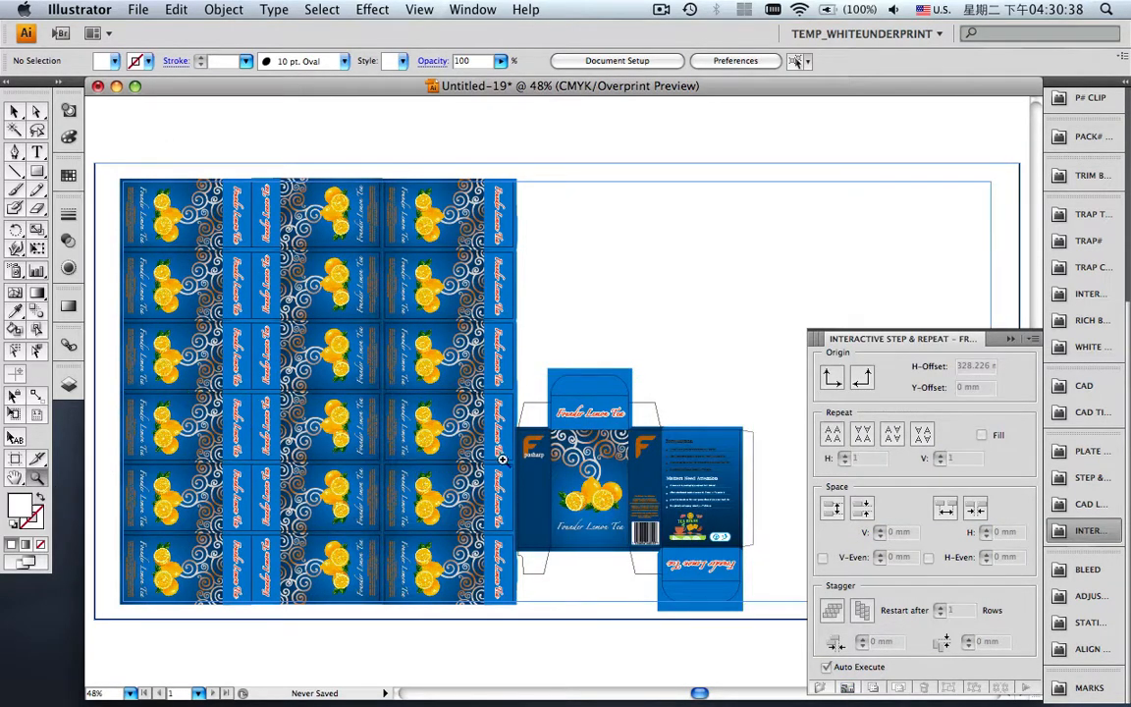
left_click_drag(536, 503, 536, 503)
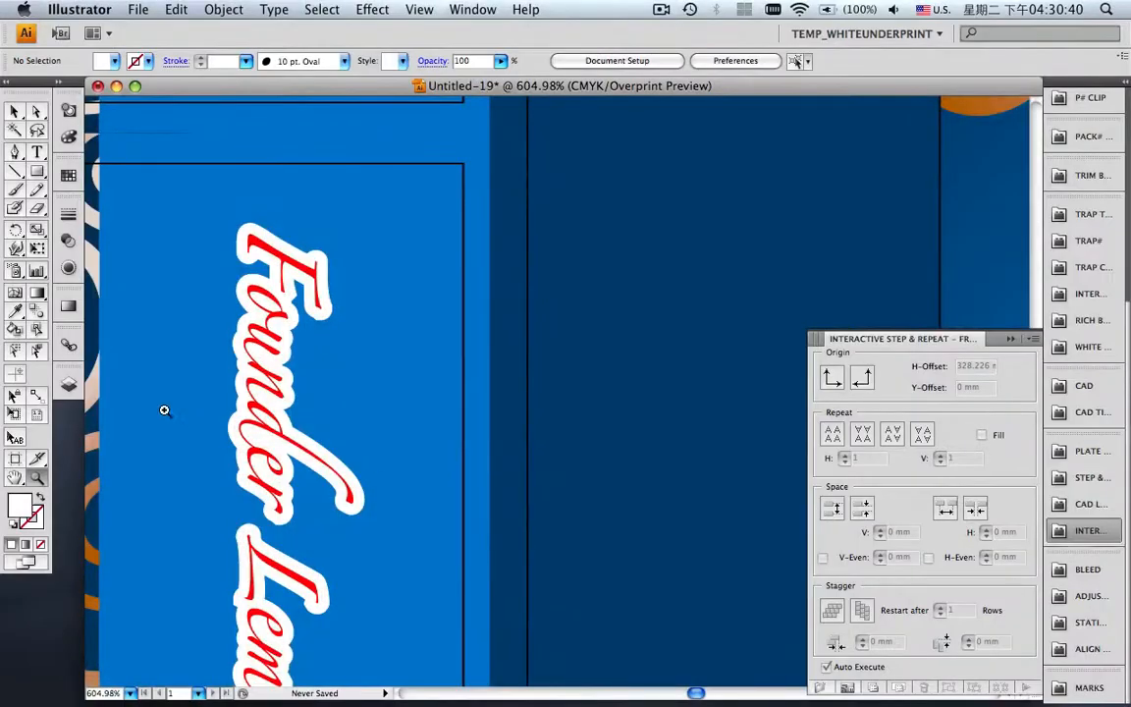
left_click(36, 395)
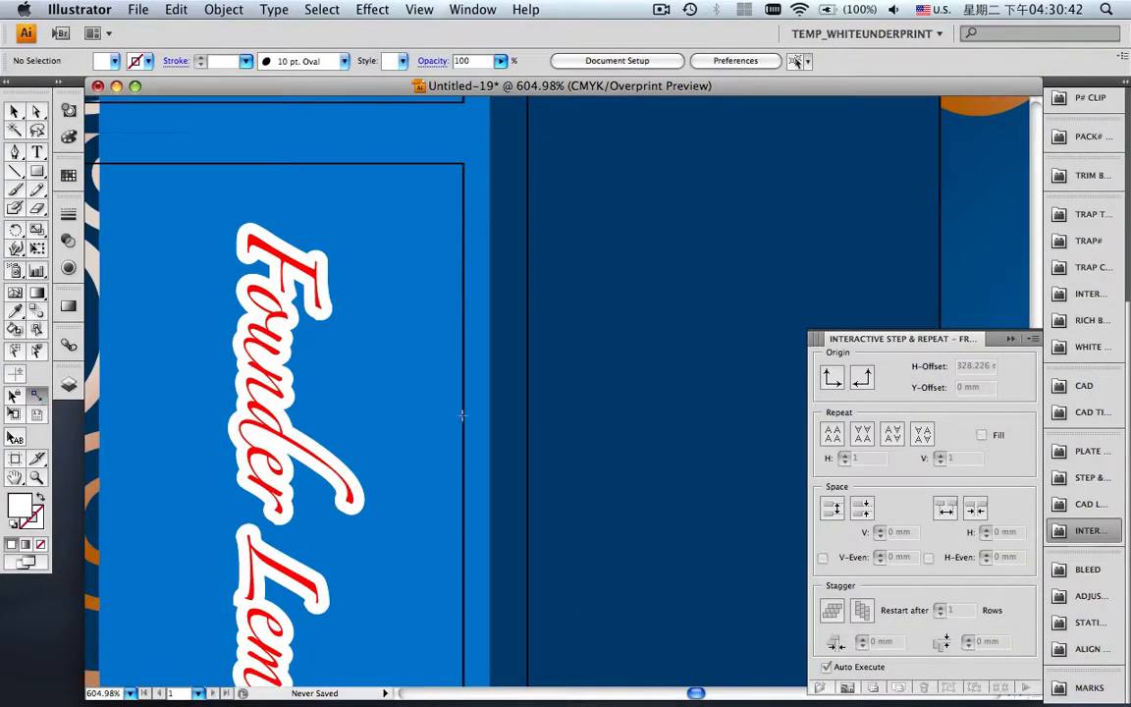
left_click_drag(481, 418, 464, 421)
left_click_drag(556, 243, 523, 244)
type("8")
left_click(613, 240)
key("super+0")
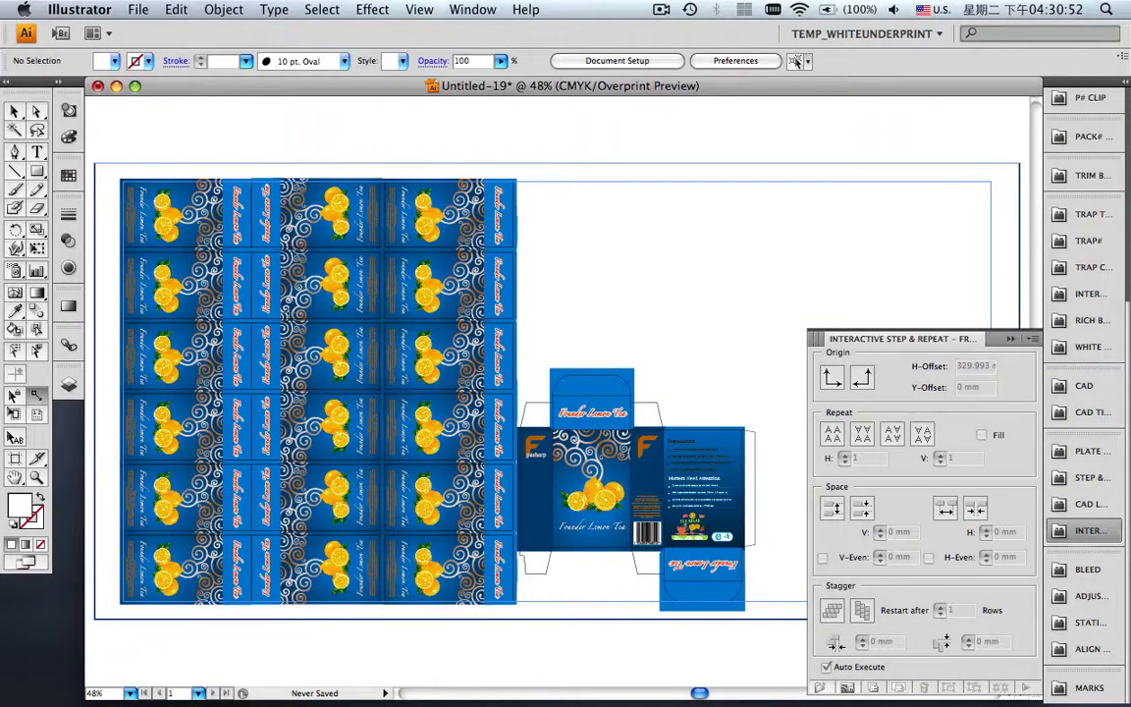
Repeat the file-3.ai box 2 times horizontally and 2 times vertically.
left_click(14, 393)
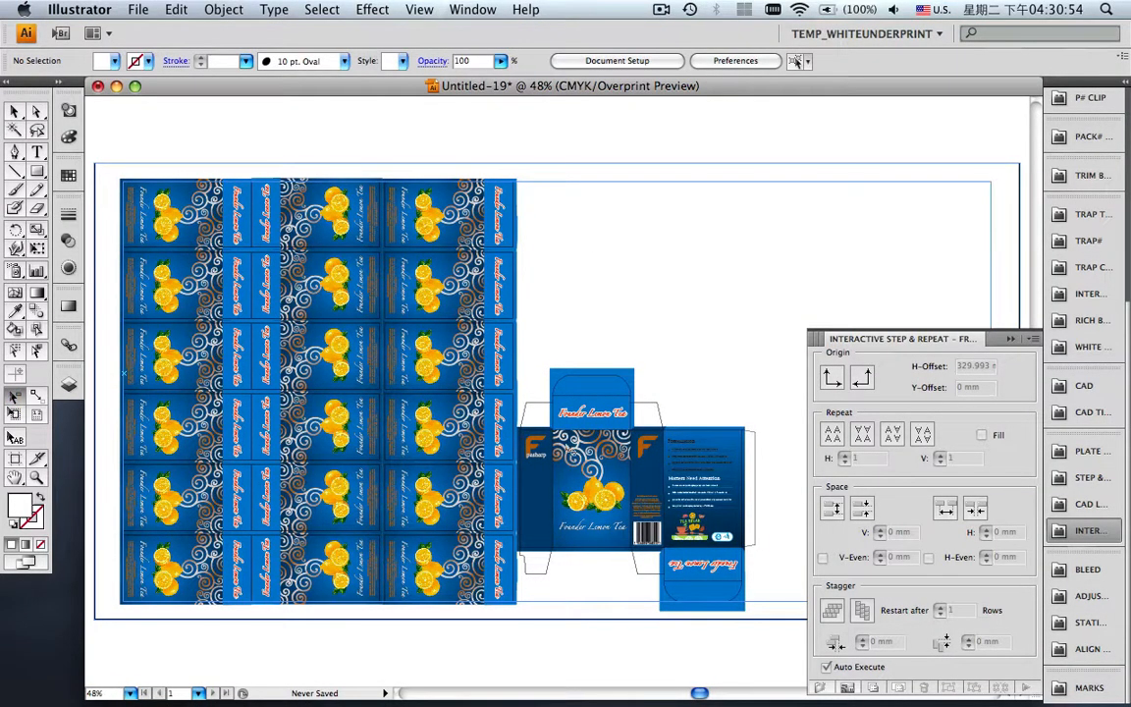
left_click(518, 407)
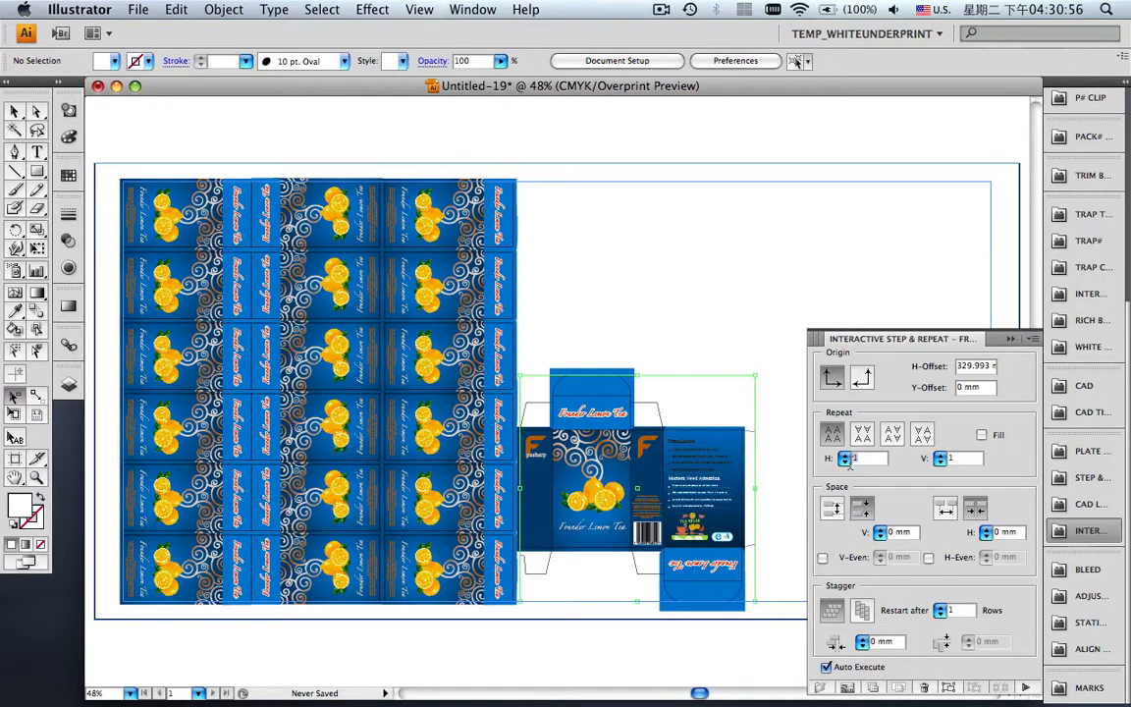
type("22")
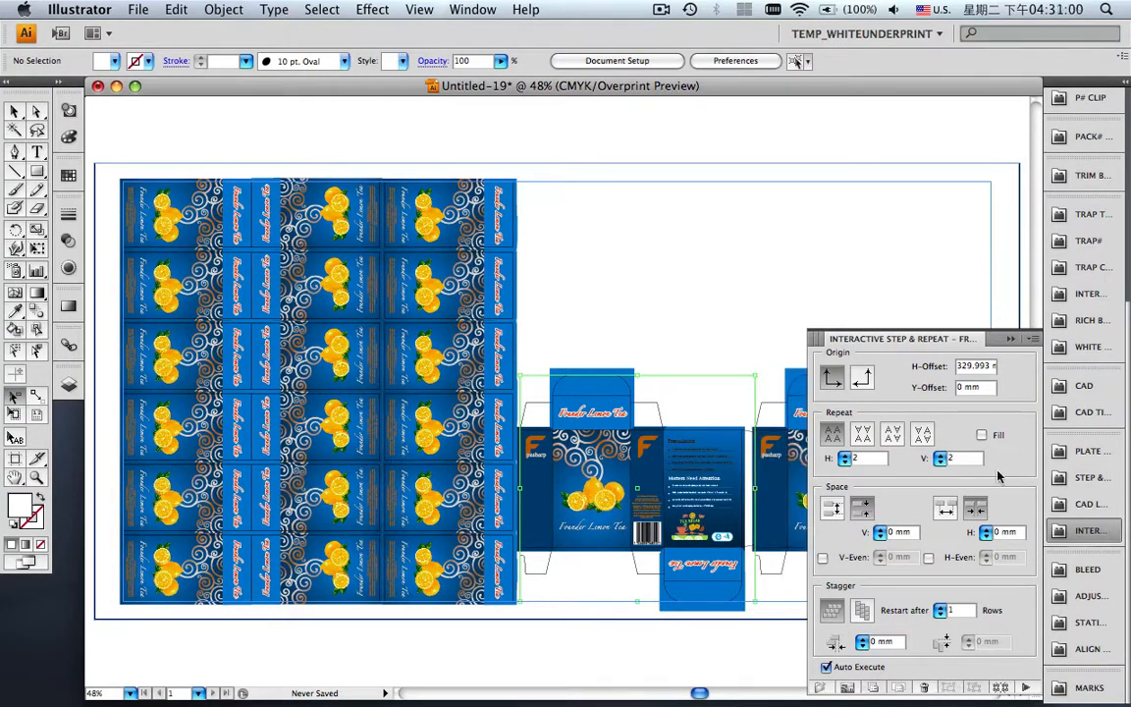
key("Return")
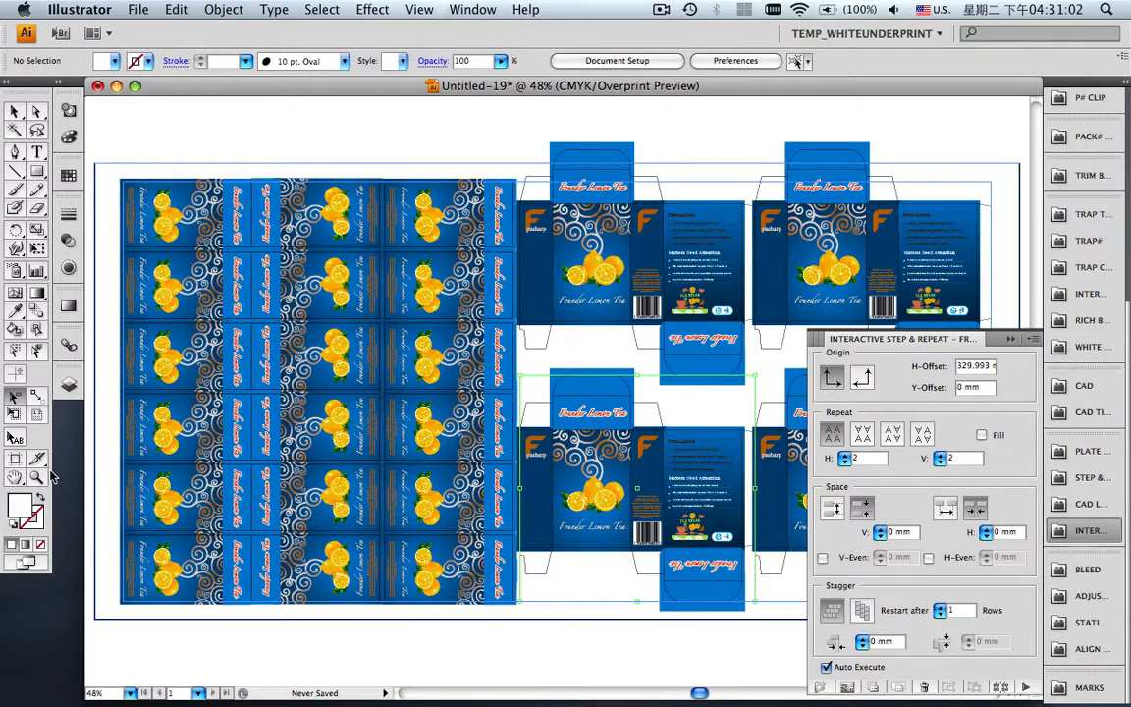
Reduce the file-3.ai boxes' vertical spacing to -39.221 mm by anchoring the lower box's top flap to the upper box's body edge, and collapse the step-and-repeat settings.
left_click(38, 476)
left_click_drag(568, 315, 637, 390)
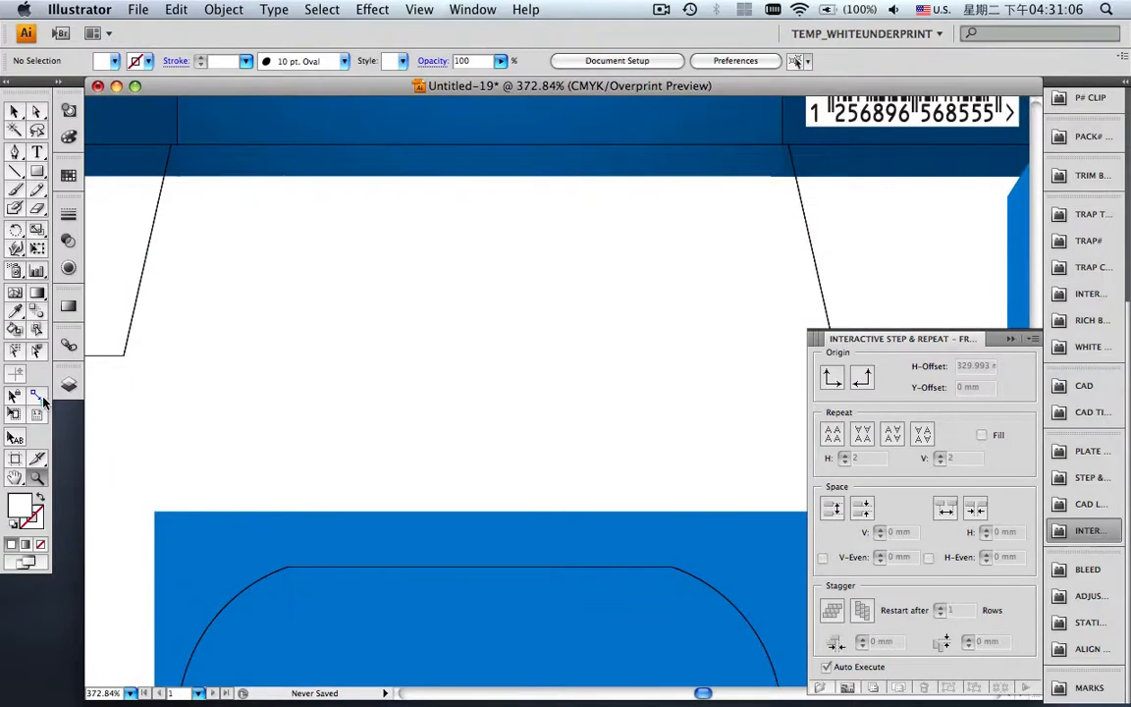
left_click(39, 395)
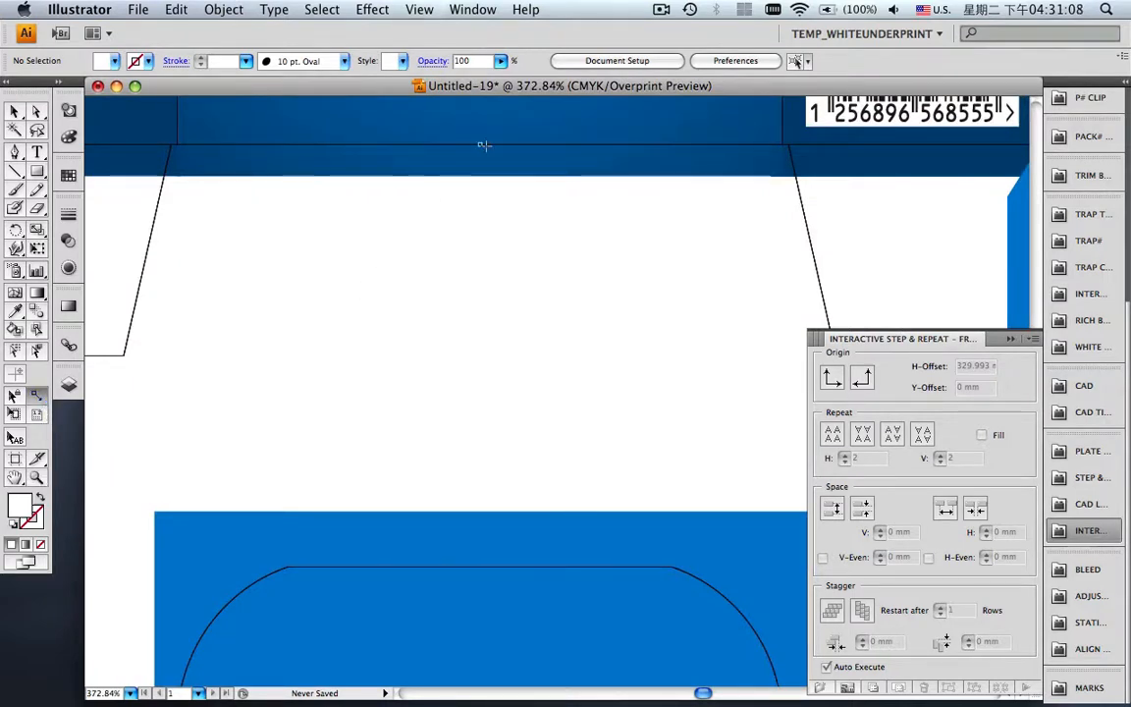
left_click_drag(484, 145, 476, 565)
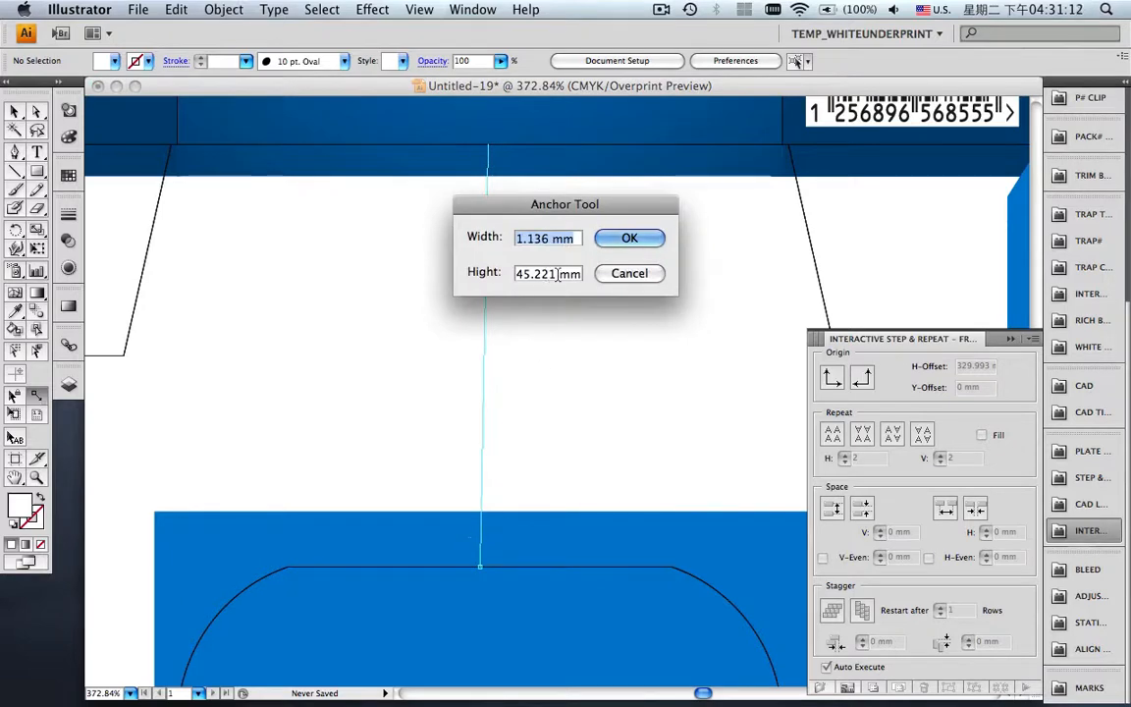
left_click_drag(558, 275, 479, 273)
type("0")
left_click(620, 240)
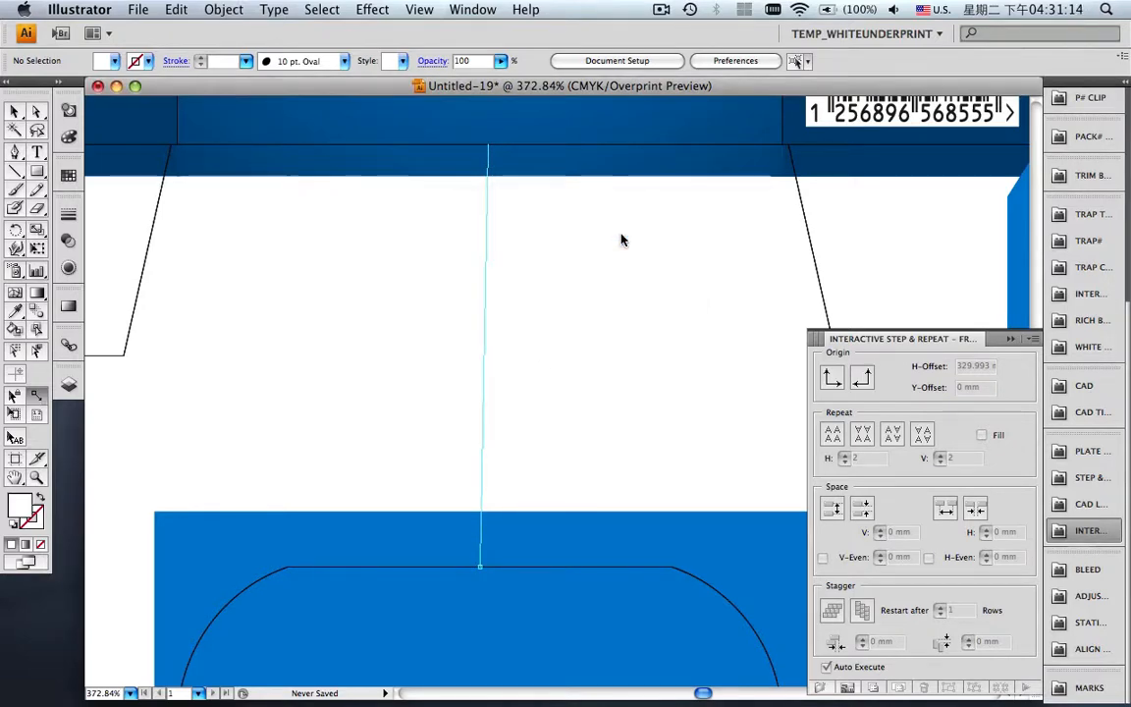
key("super+0")
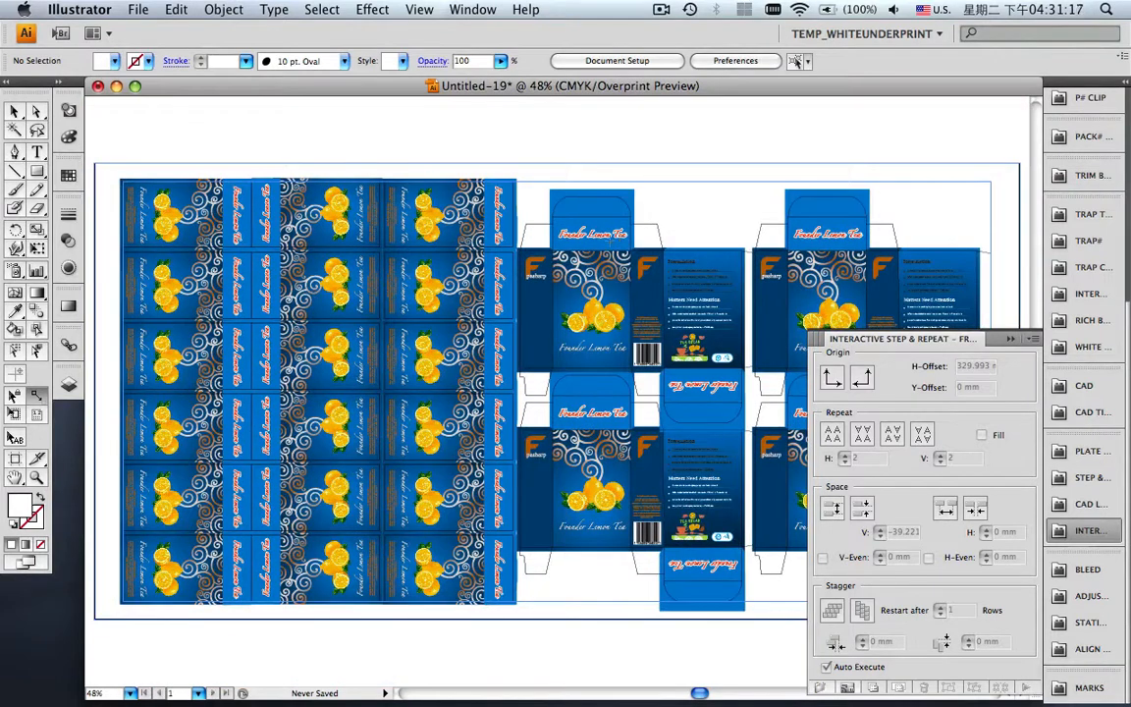
left_click(14, 111)
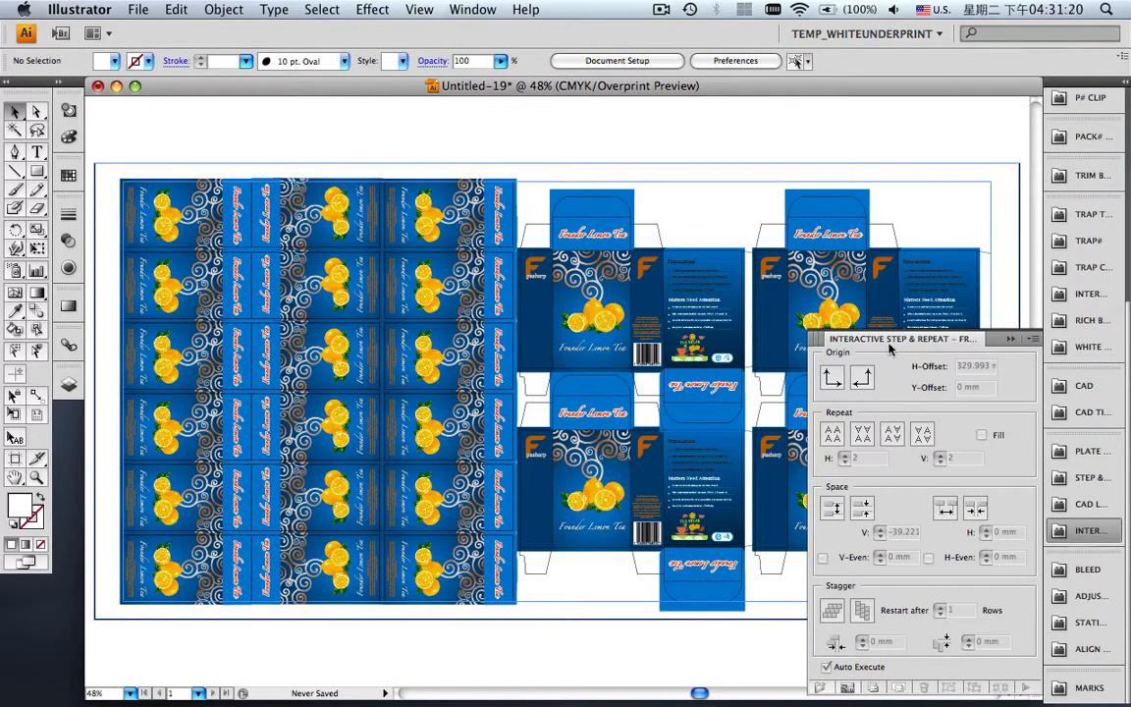
left_click(1006, 338)
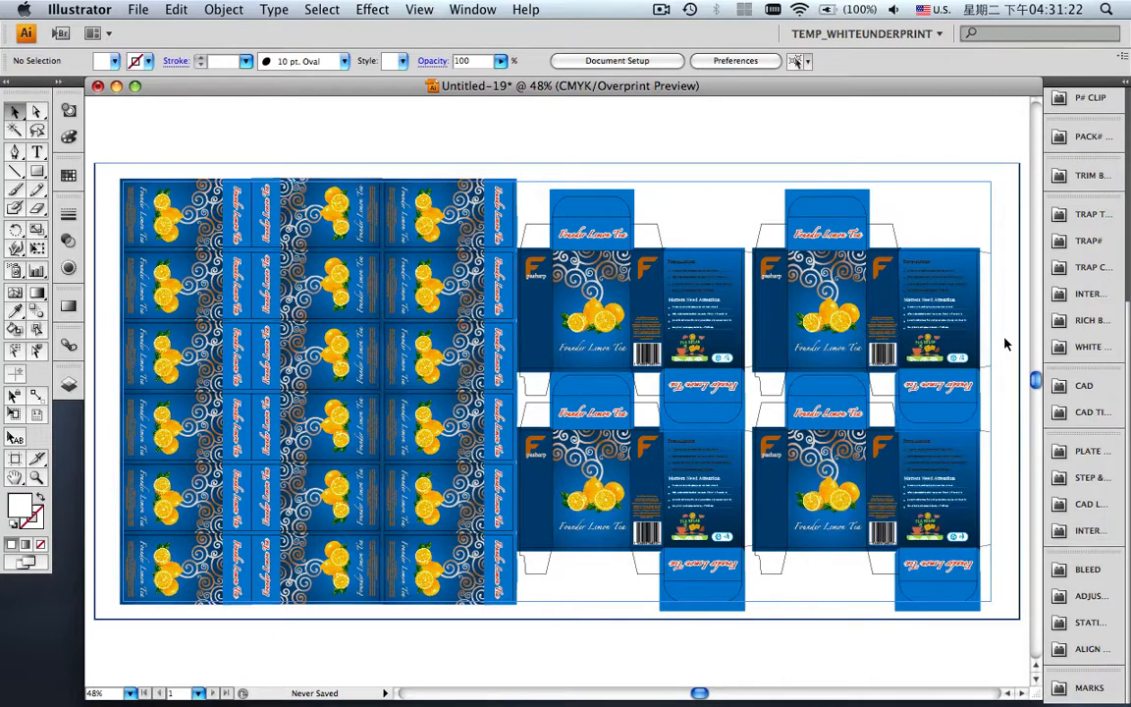
Apply a 3 mm bleed with Adjust Overlap to all artwork on the sheet and collapse the bleed settings.
left_click(1085, 569)
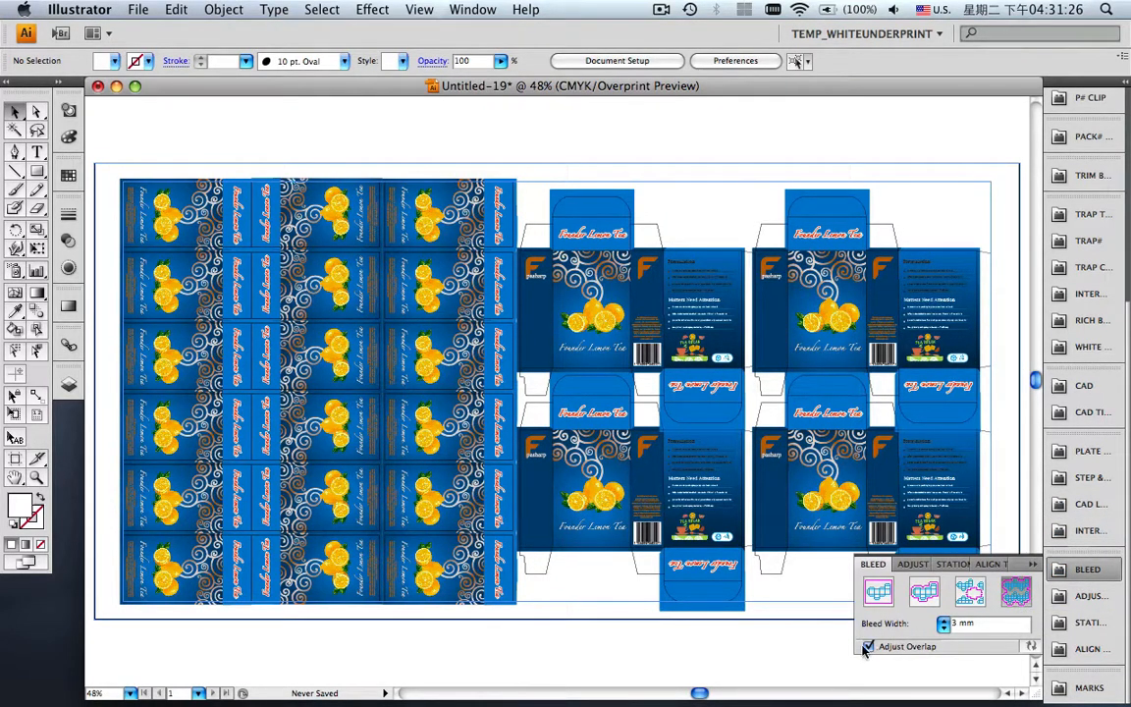
left_click(1028, 653)
left_click(1031, 566)
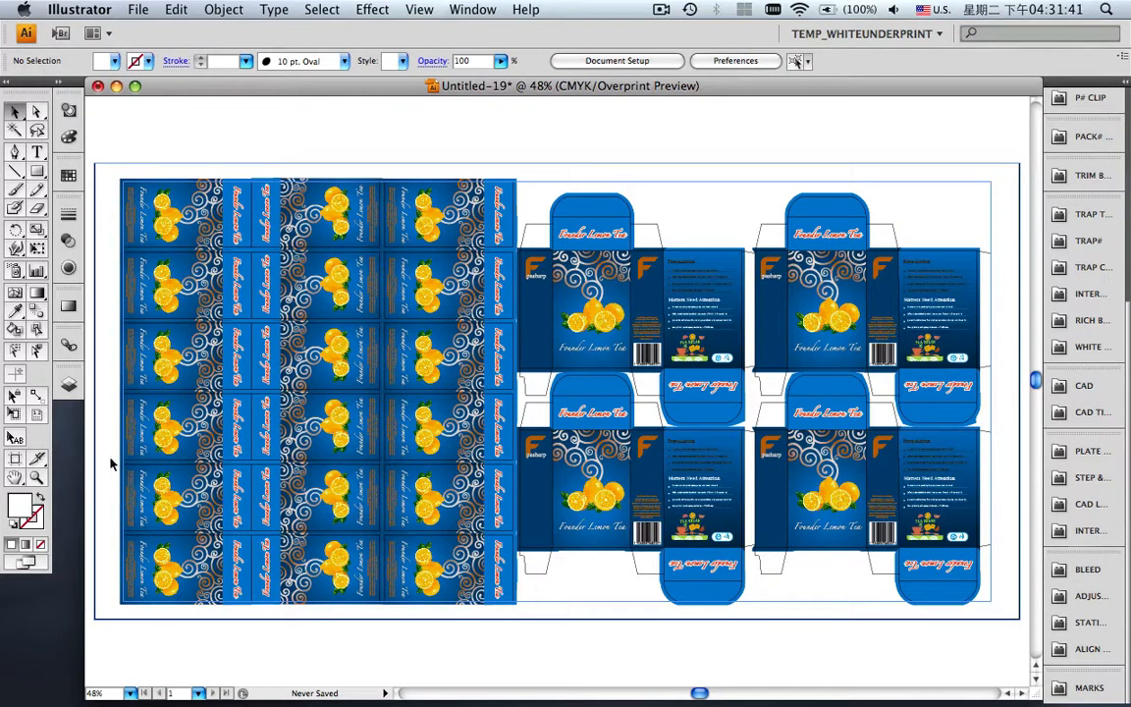
Examine the bleed overlaps where the file-2.ai copies meet and where the file-3.ai box flap meets the box above.
left_click(38, 477)
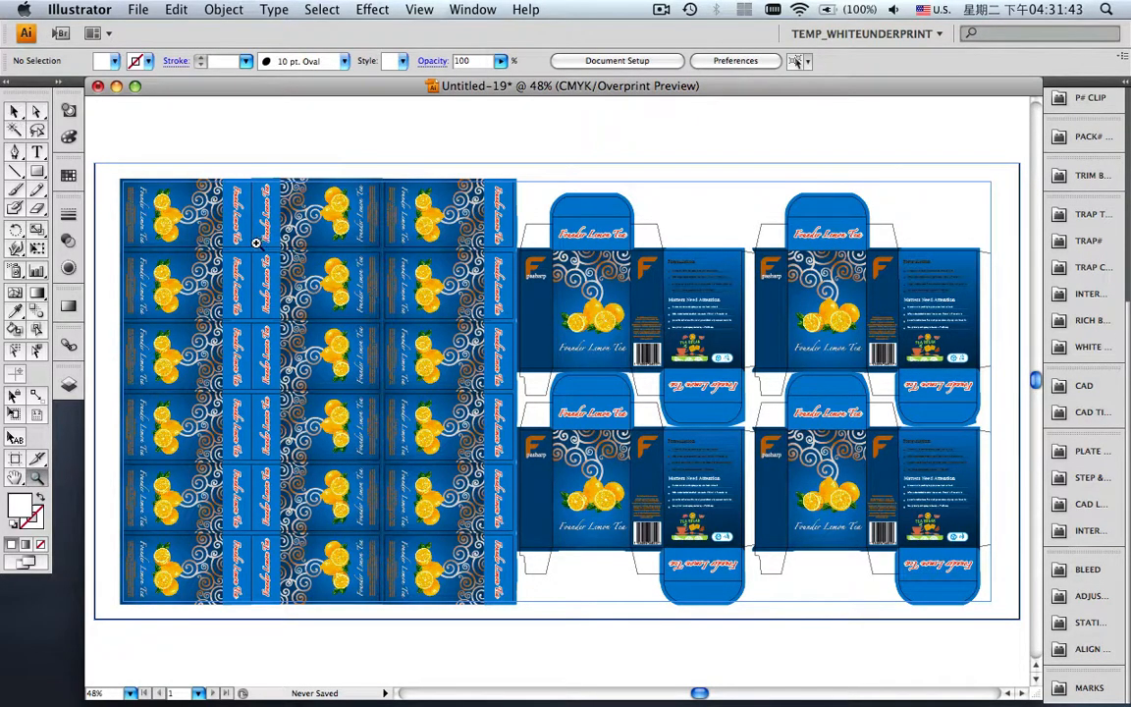
left_click_drag(253, 254, 216, 224)
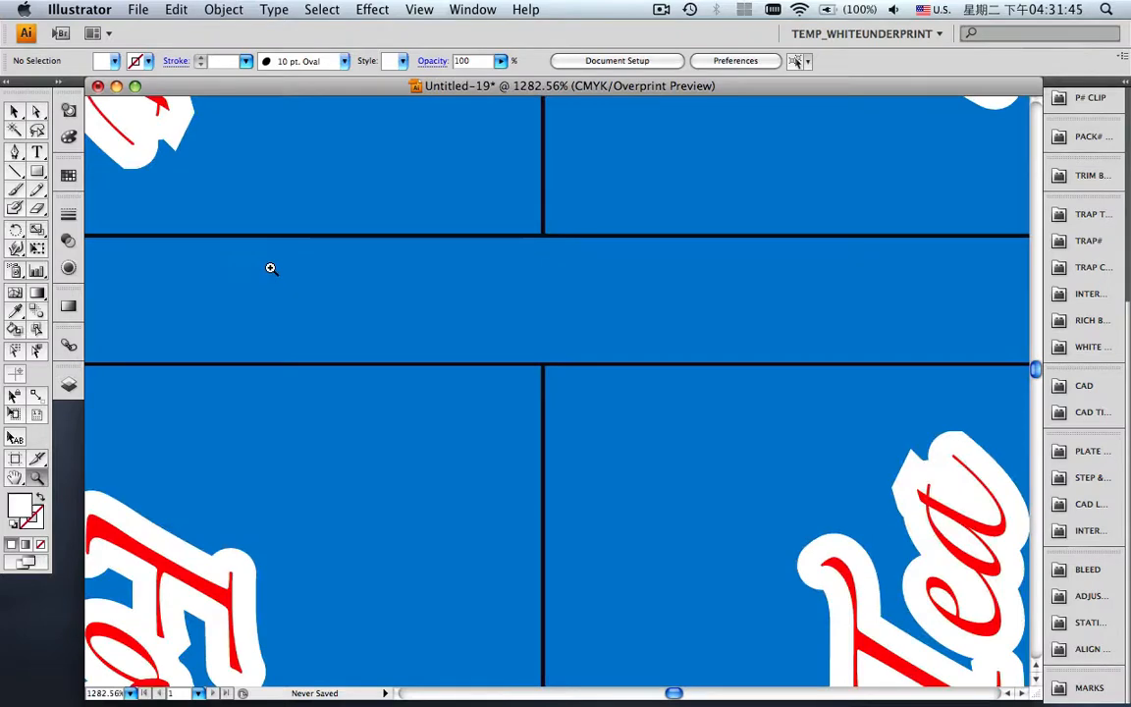
key("super+0")
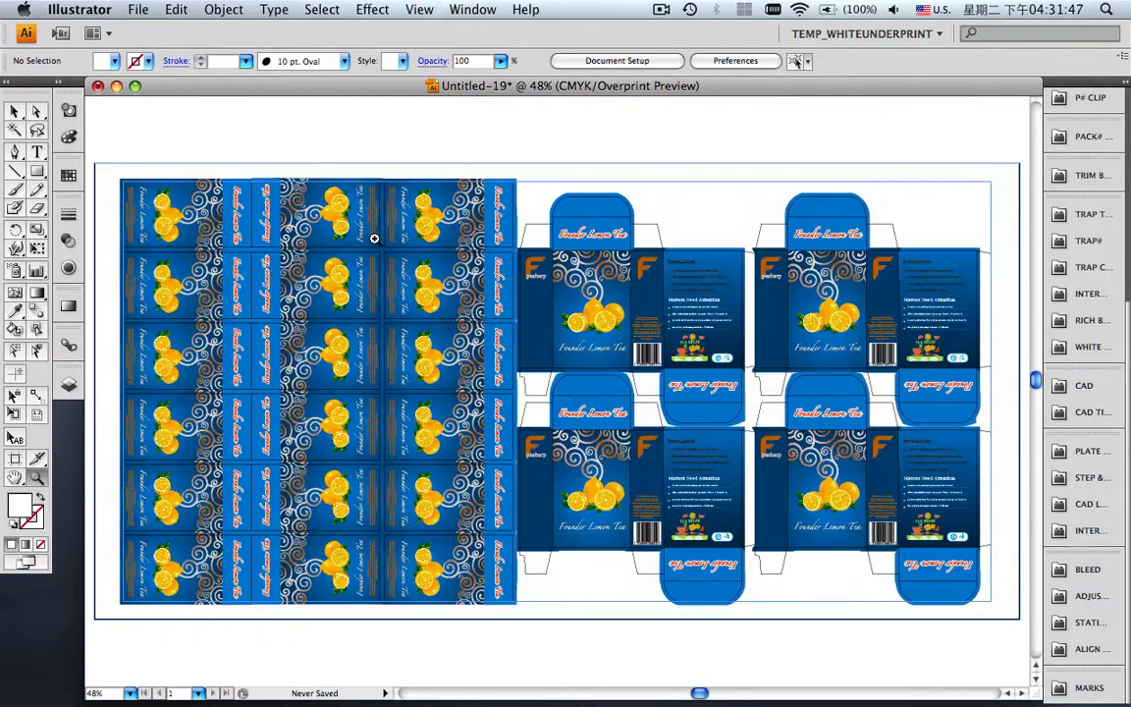
left_click_drag(336, 212, 362, 244)
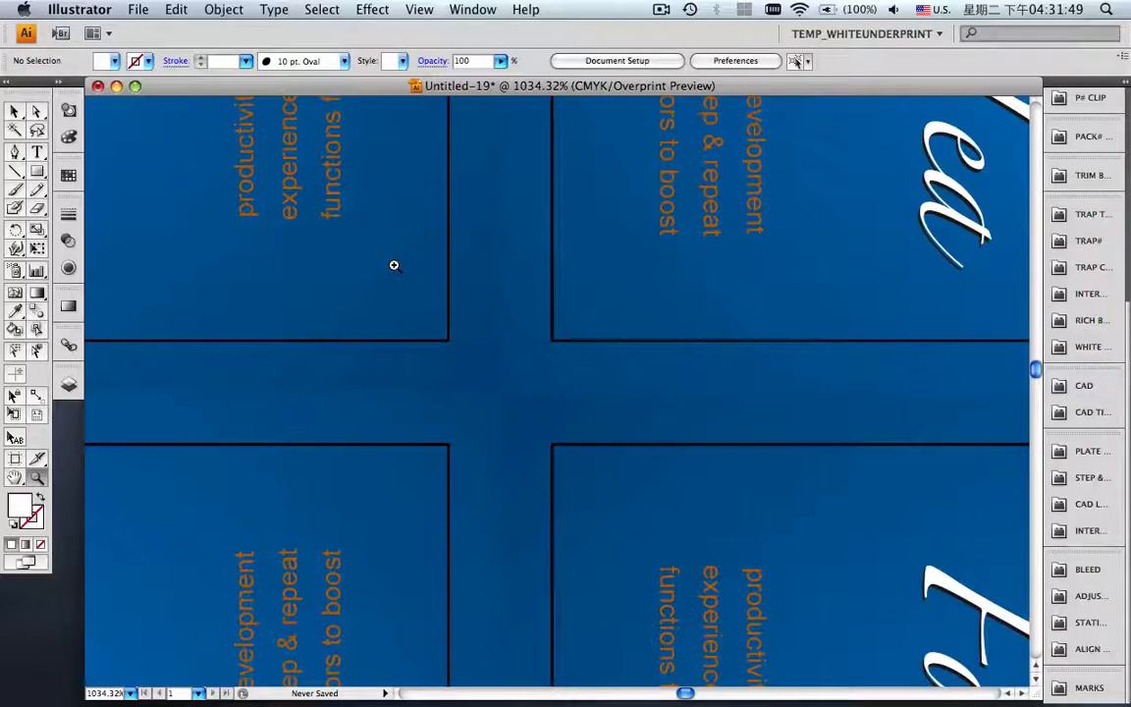
key("super+0")
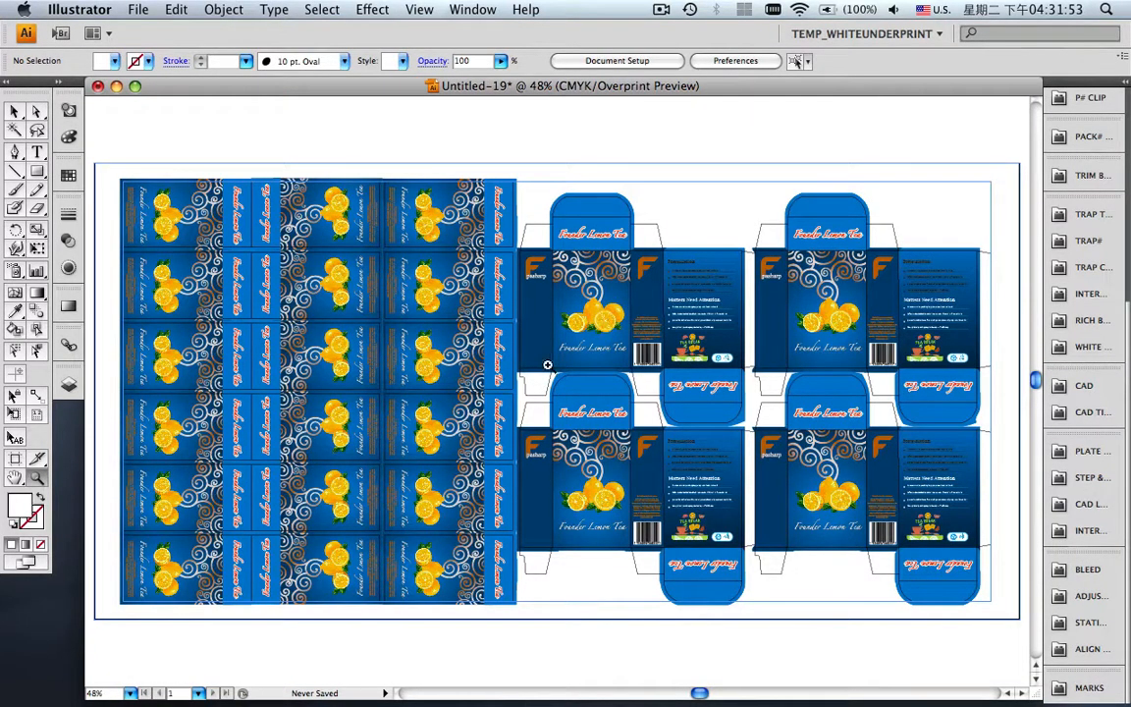
left_click_drag(549, 365, 636, 383)
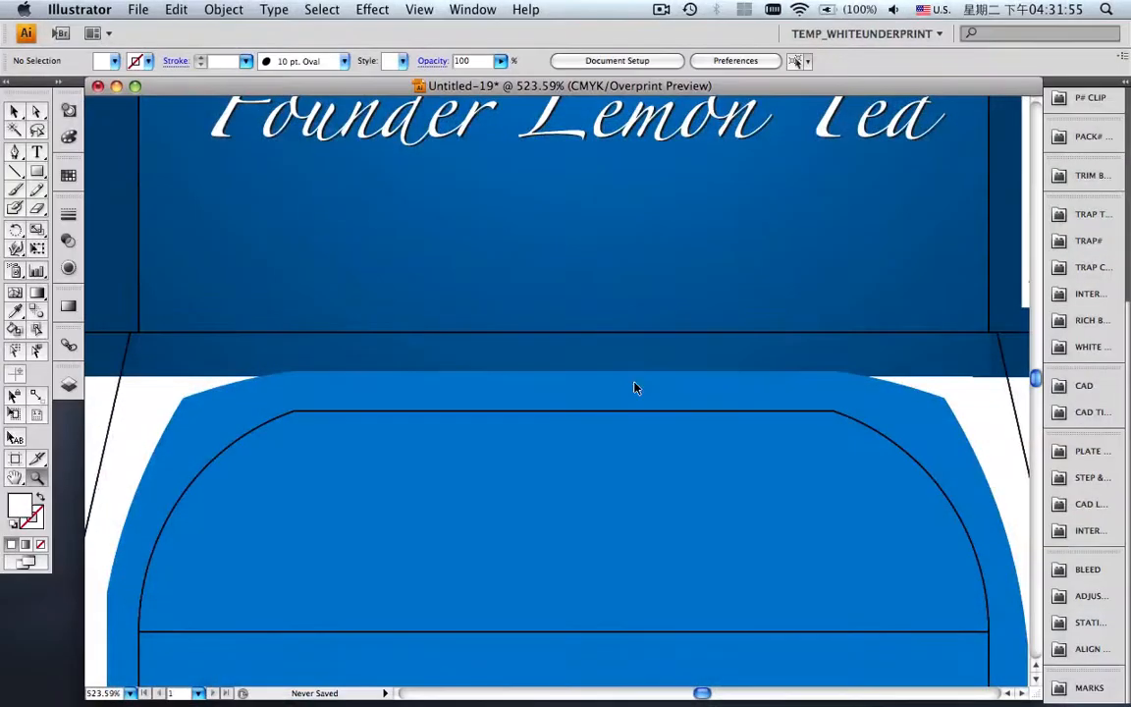
key("super+0")
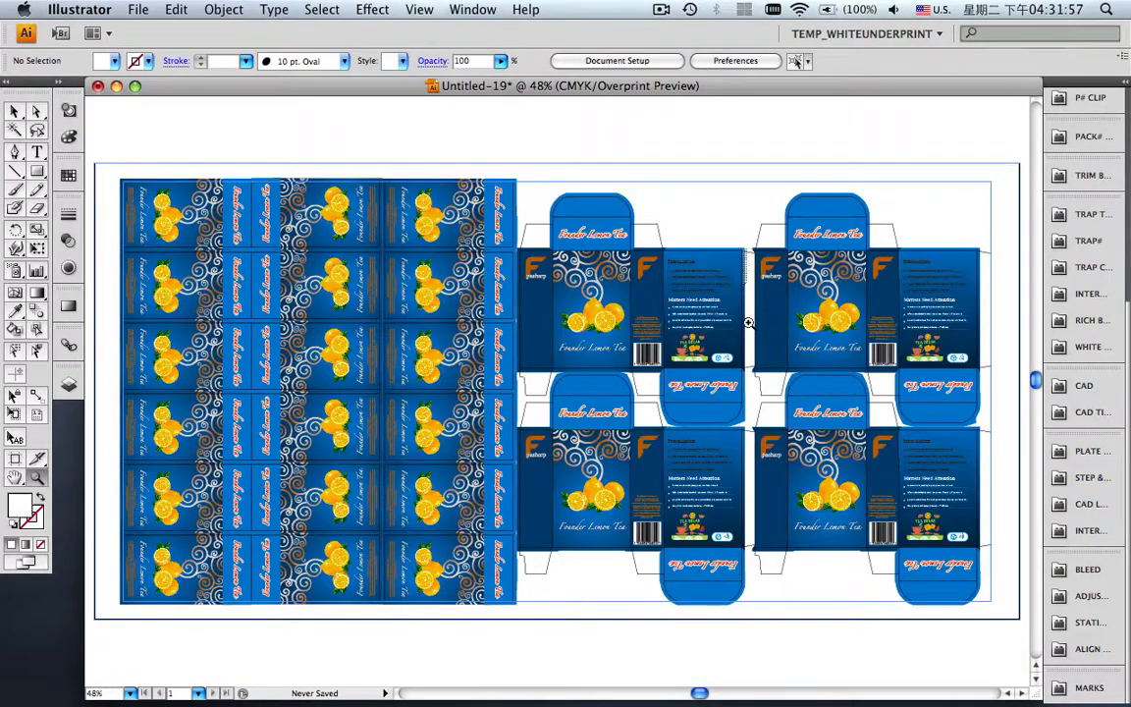
Adjust the bleed overlap between the two upper file-3.ai boxes using a tall narrow rectangle drawn over the glue flap, and collapse the overlap settings.
left_click_drag(748, 322, 766, 380)
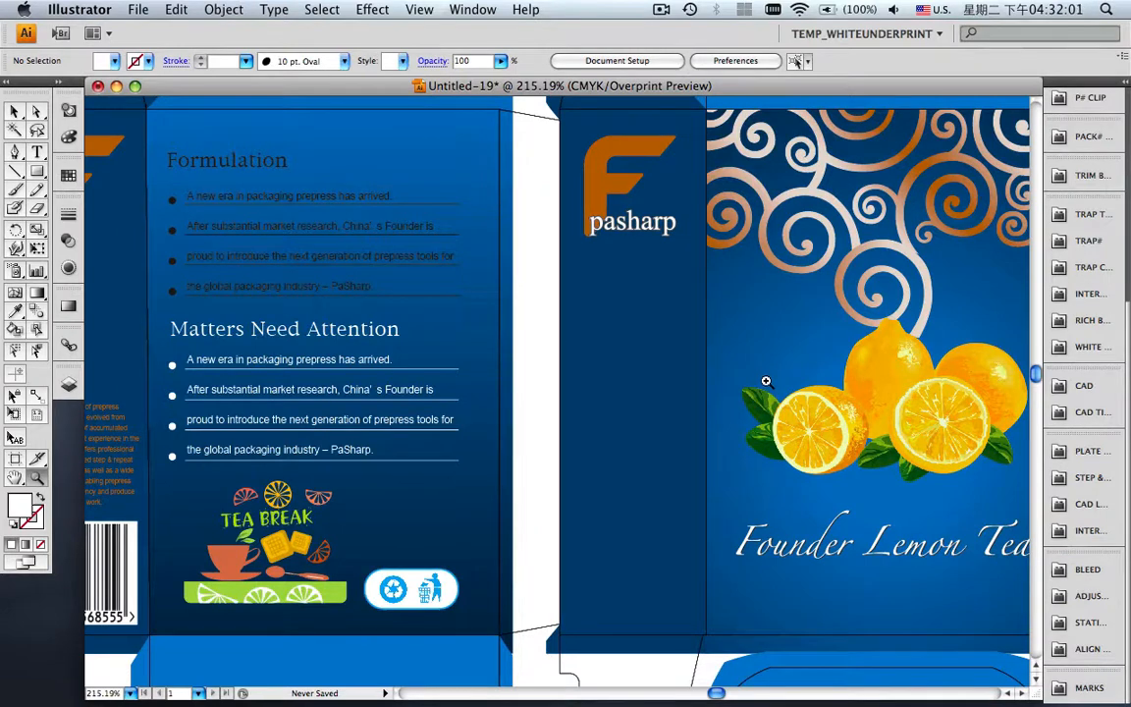
left_click(1088, 596)
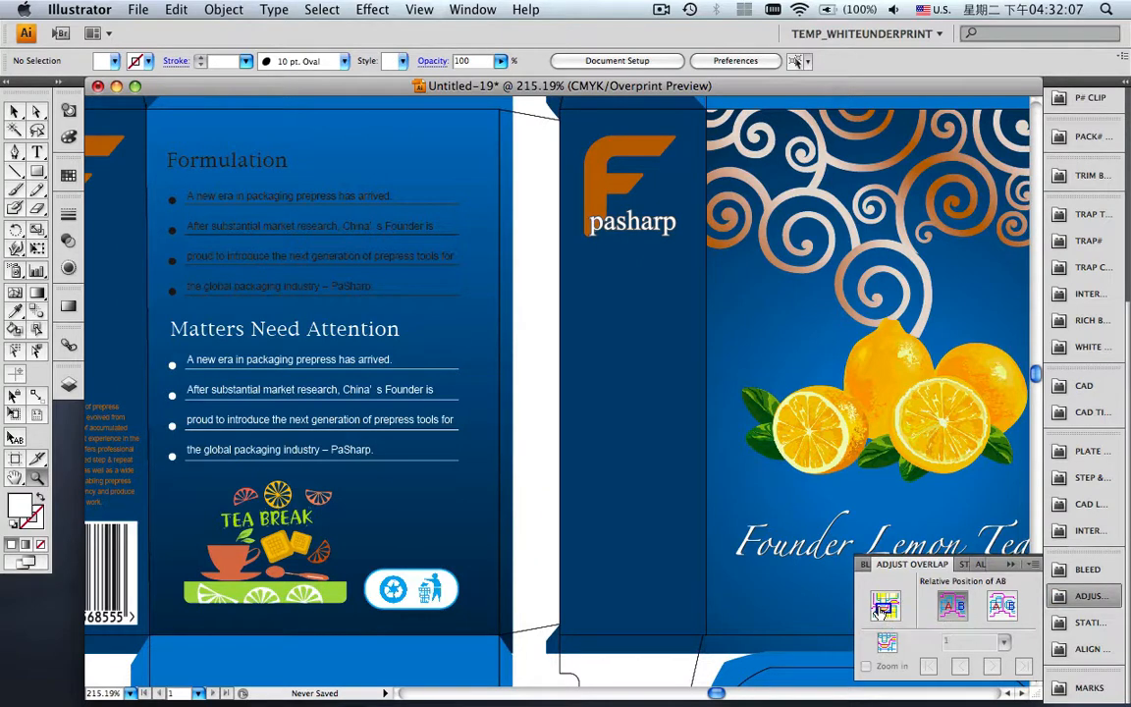
left_click(37, 172)
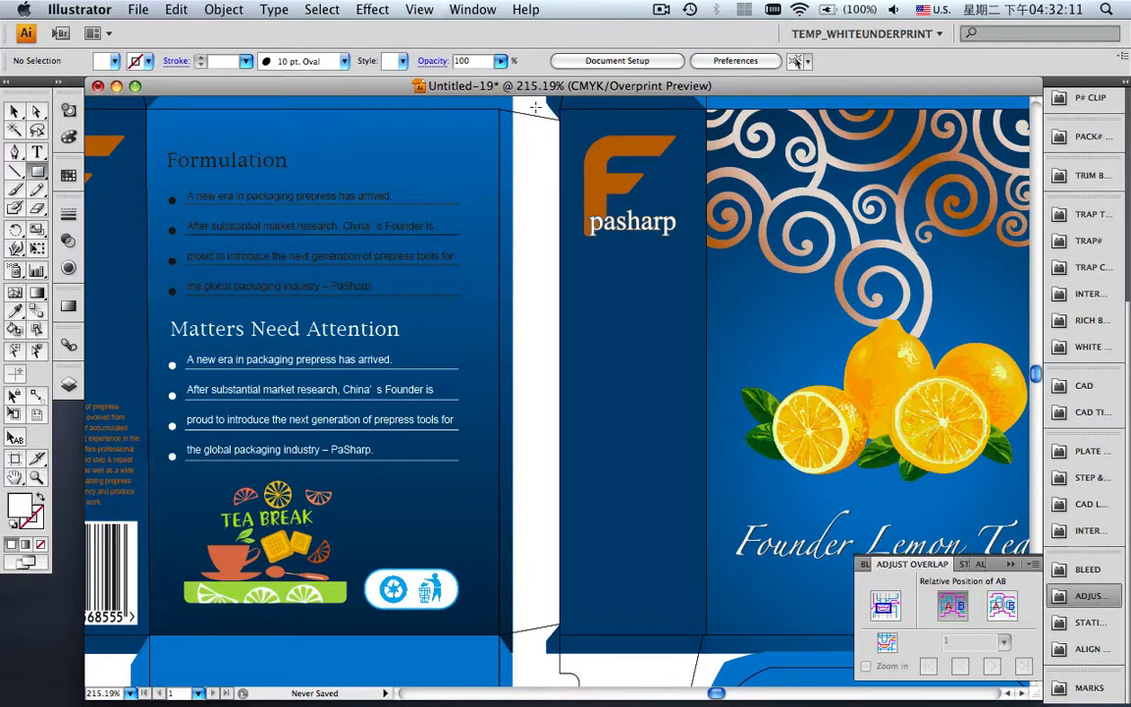
left_click_drag(537, 115, 574, 645)
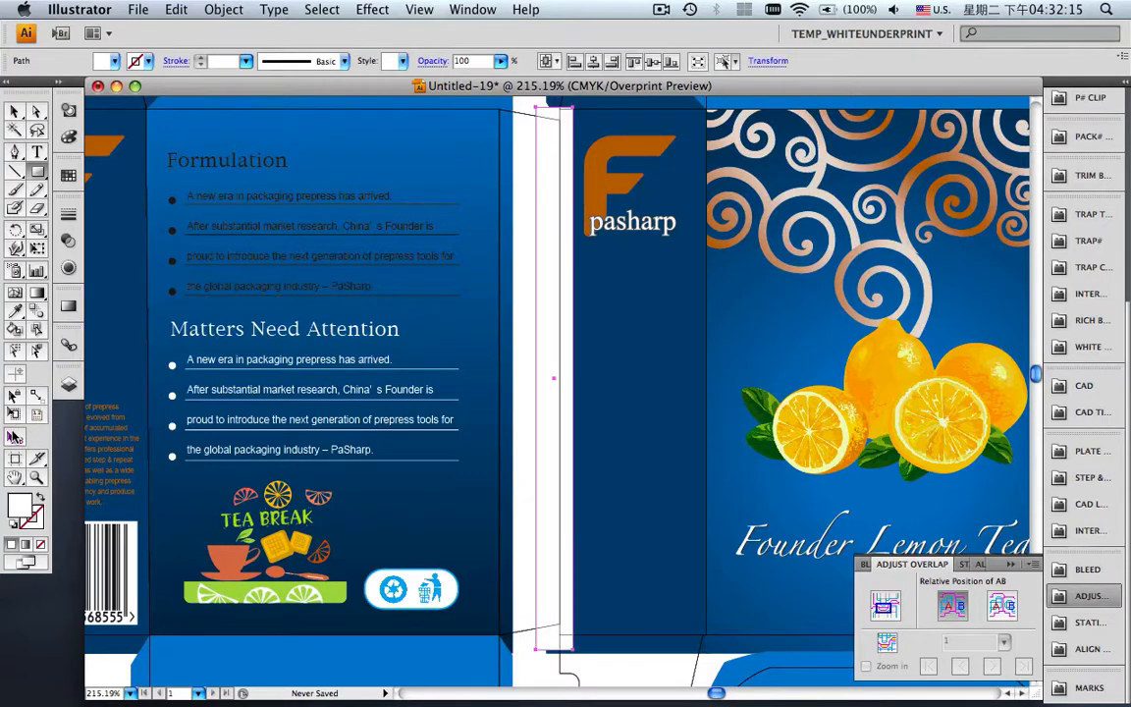
left_click(14, 436)
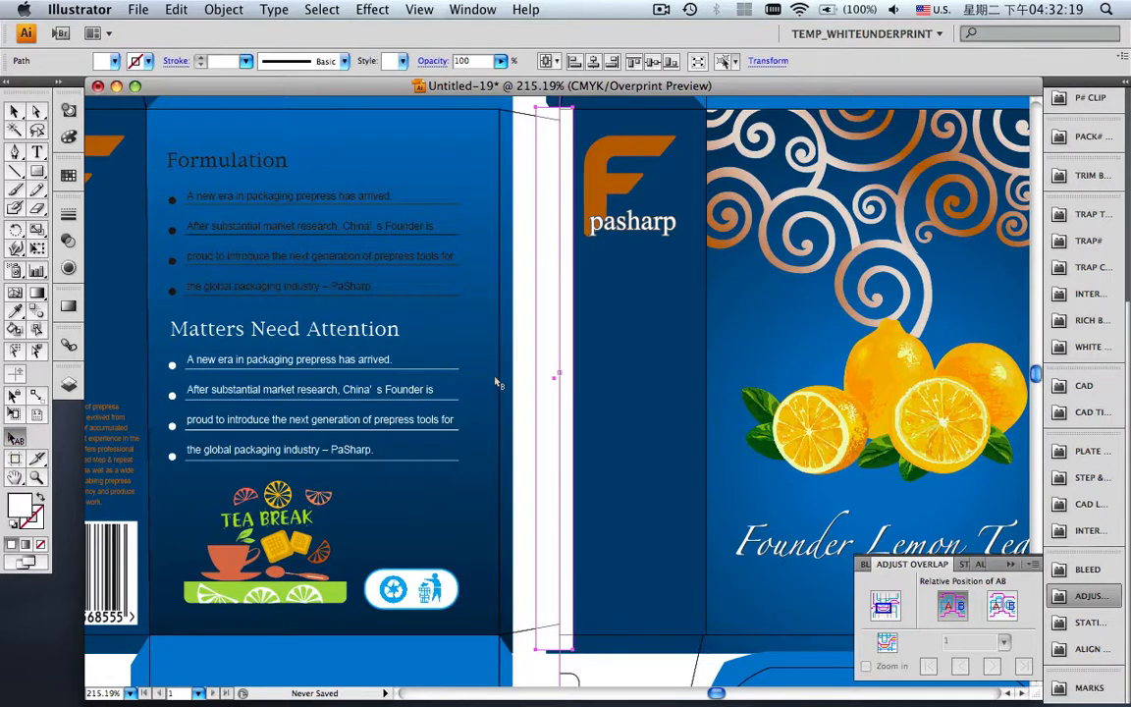
key("Delete")
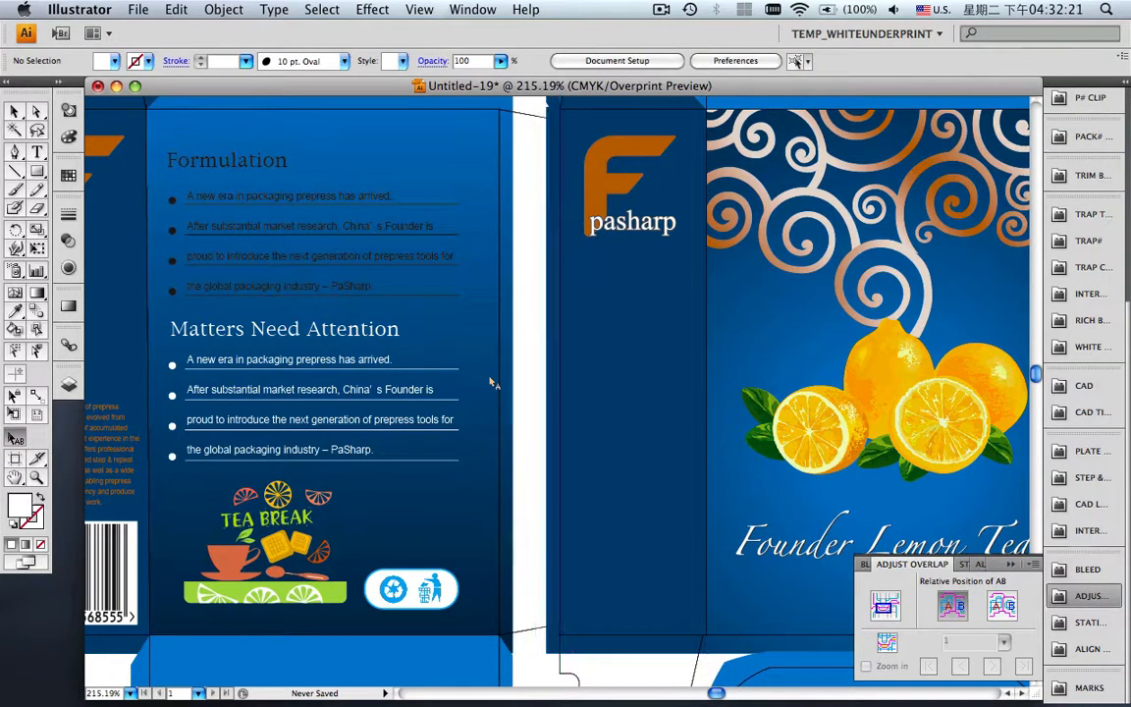
key("super+0")
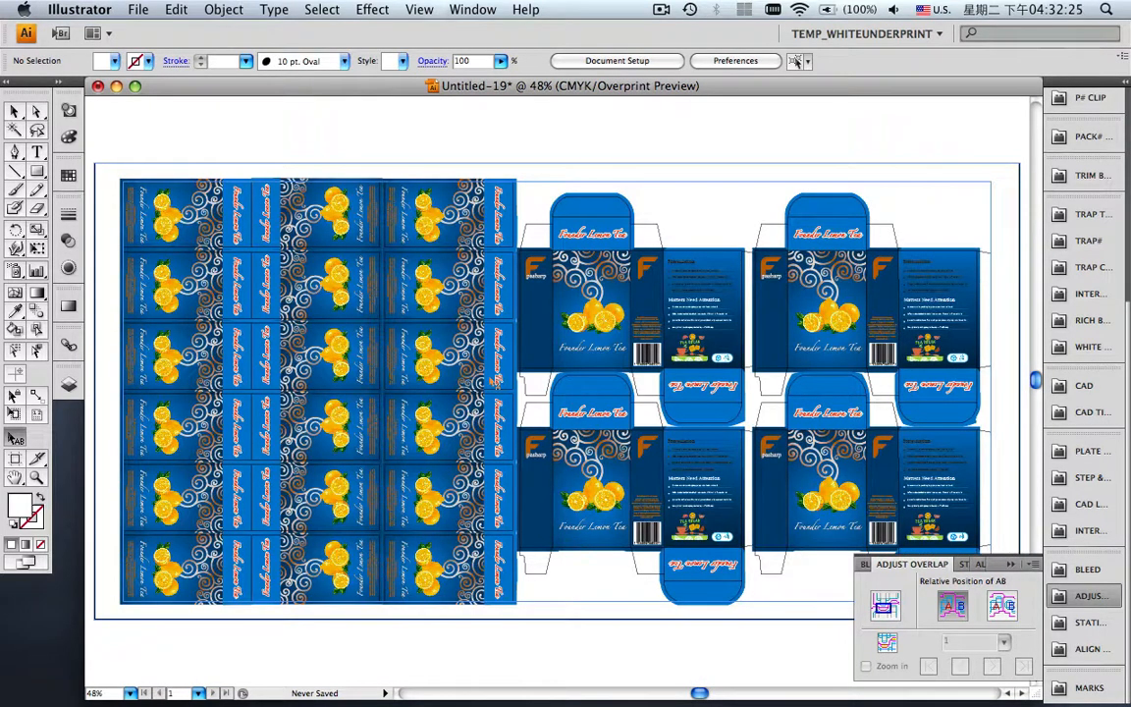
left_click(1012, 565)
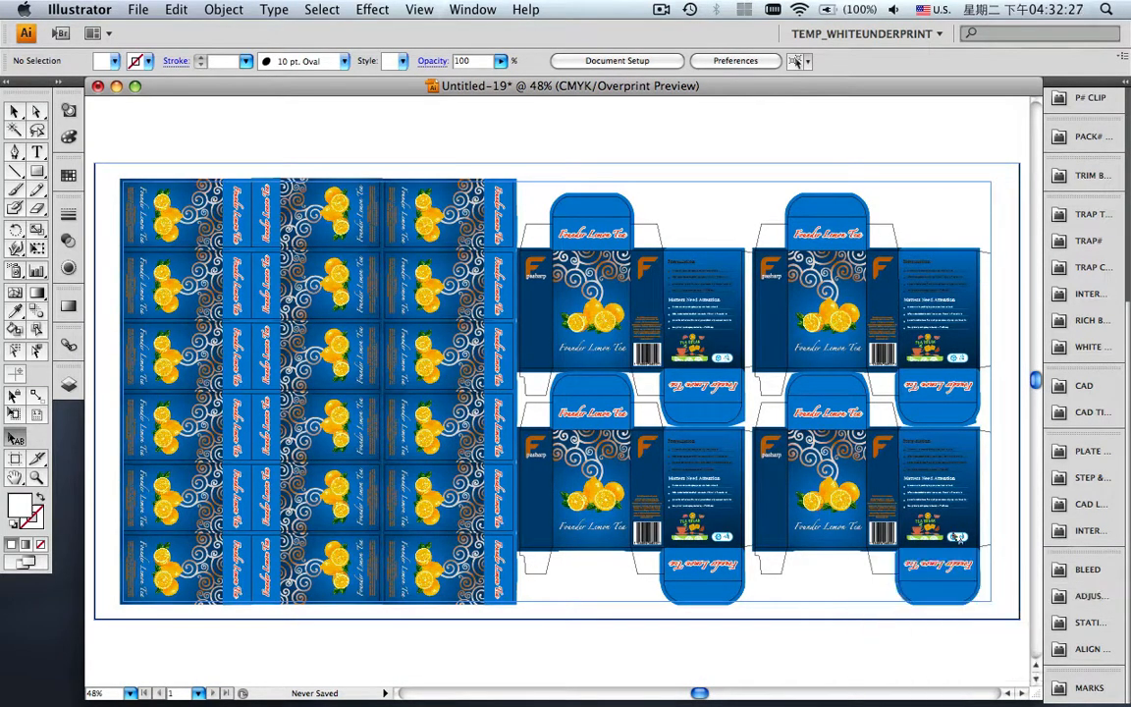
Open the marks set mark.fms from the Sample folder to add its marks to the sheet, review its list, and collapse the marks settings.
left_click(14, 110)
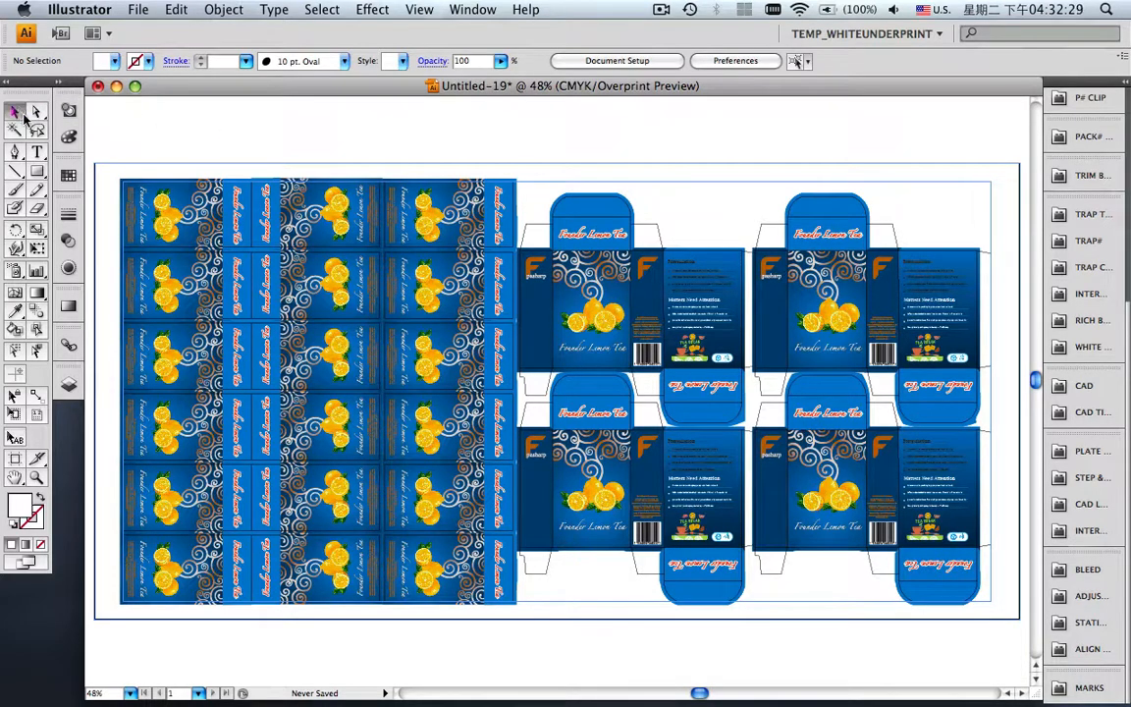
left_click(1060, 685)
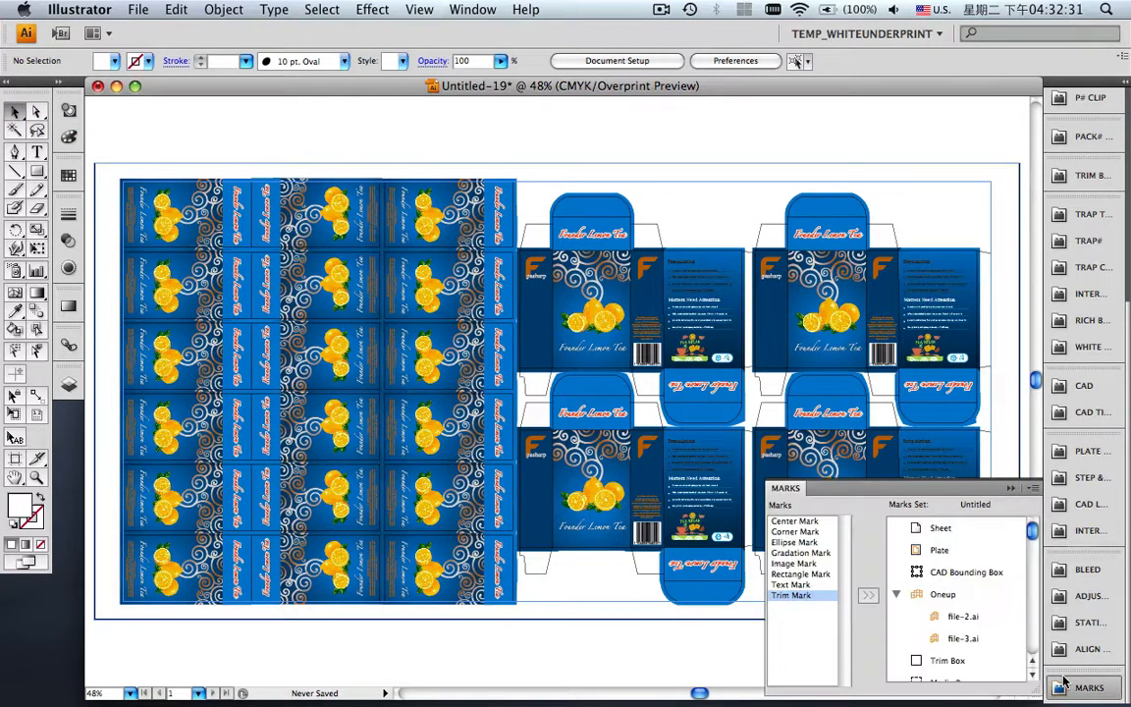
left_click(1033, 488)
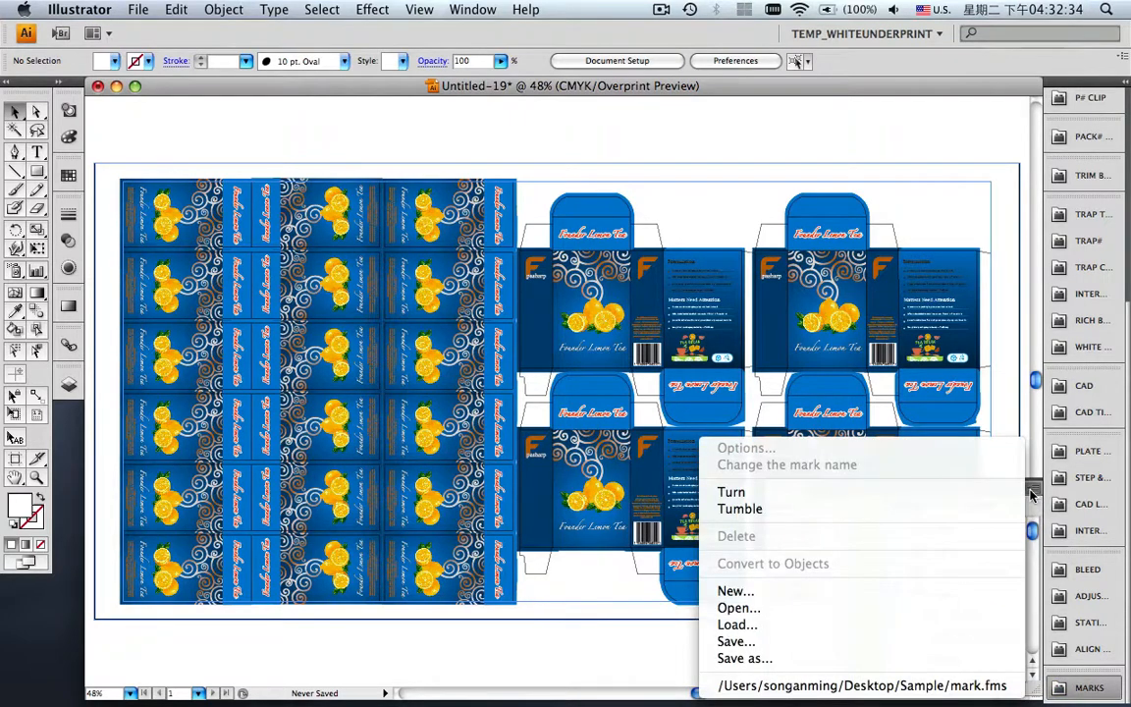
left_click(946, 608)
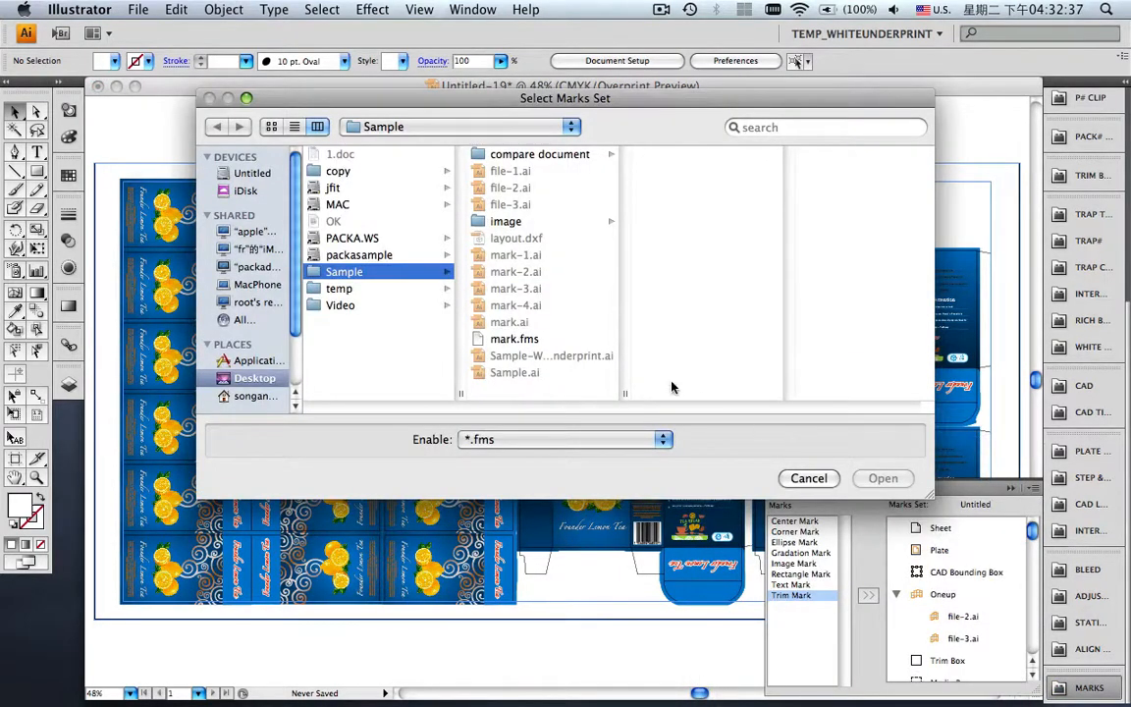
left_click(526, 340)
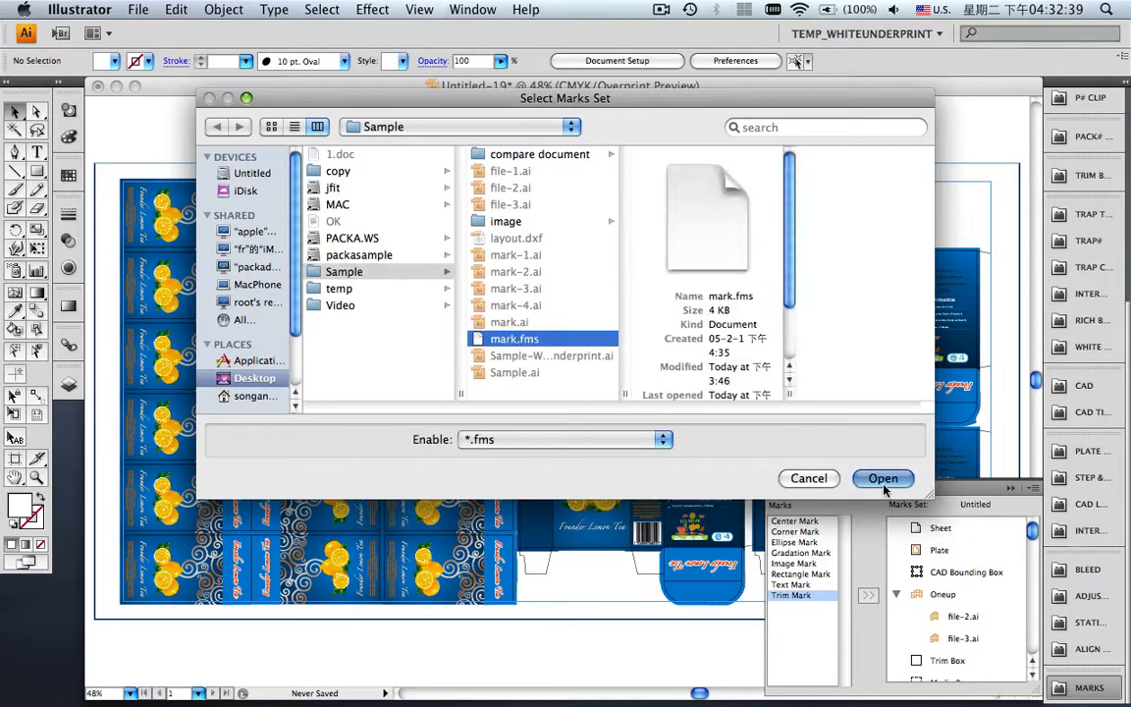
left_click(883, 480)
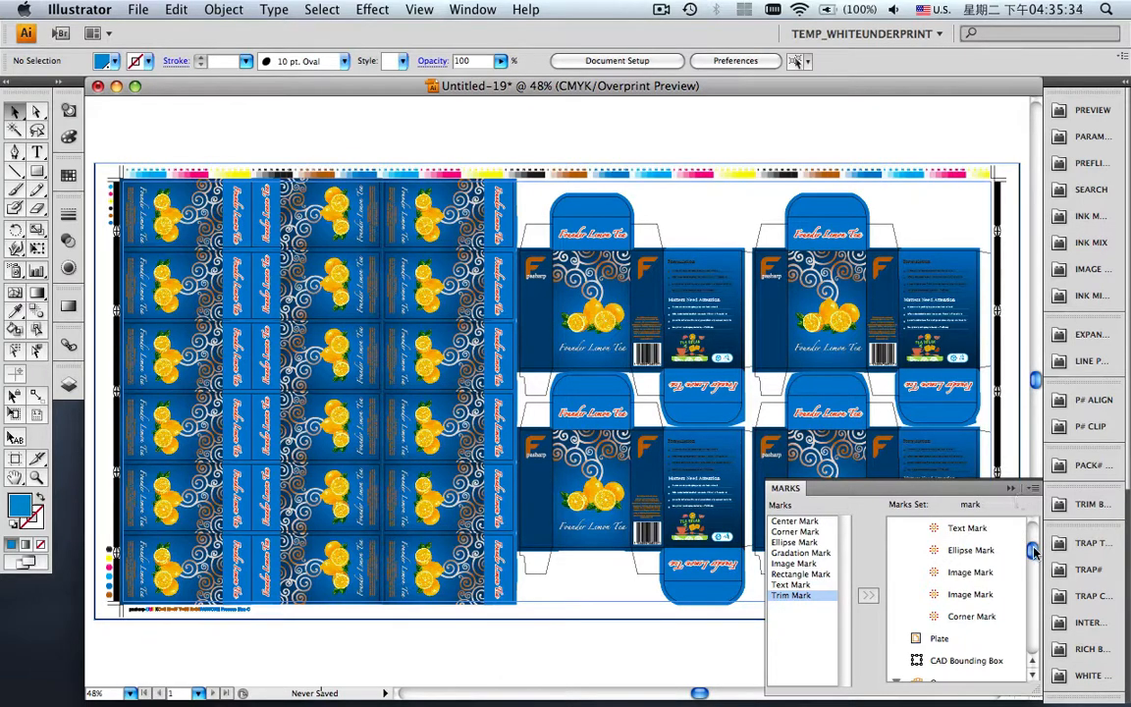
left_click_drag(1034, 553, 1033, 529)
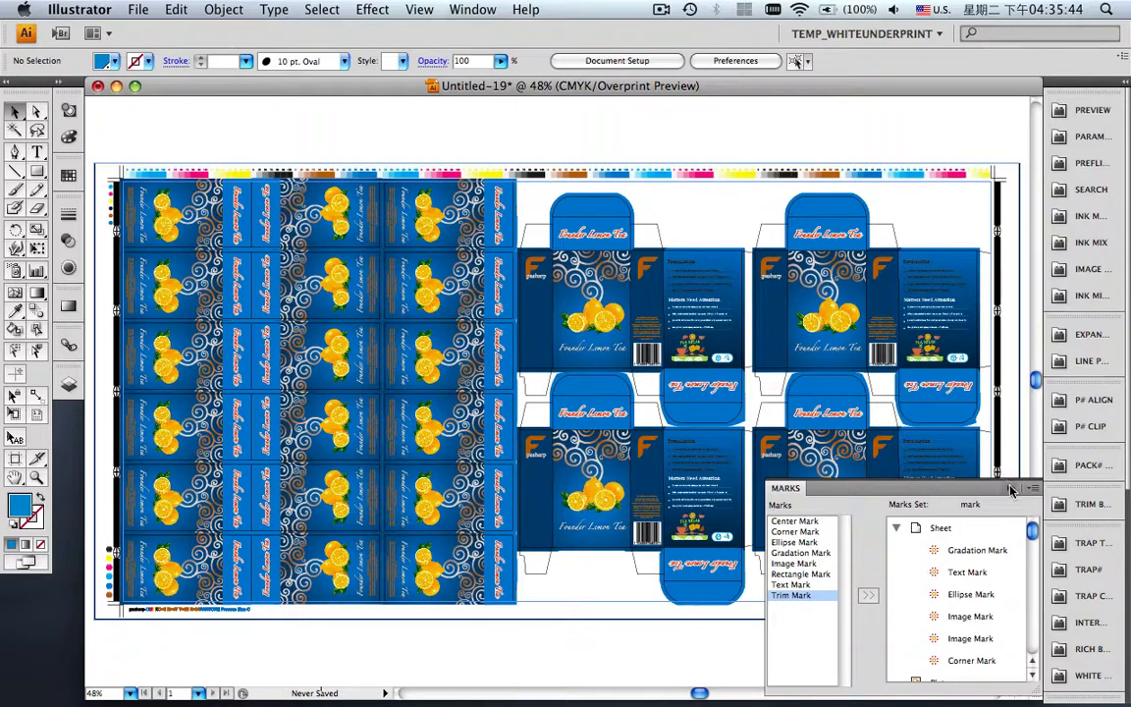
left_click(1011, 487)
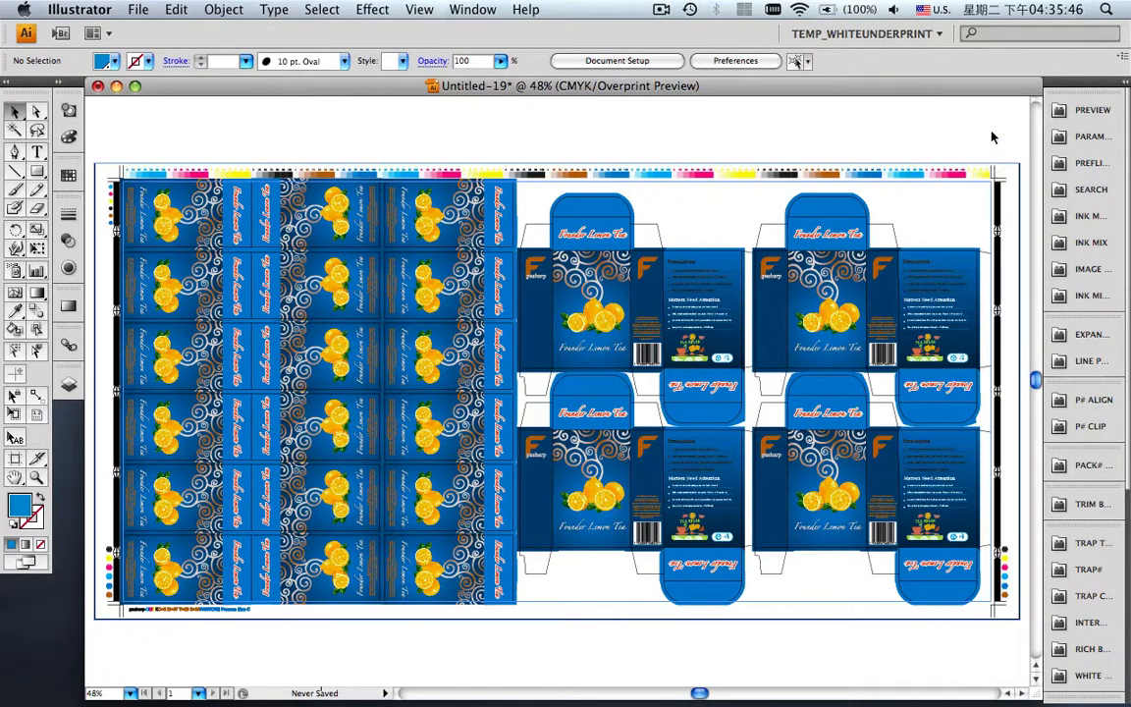